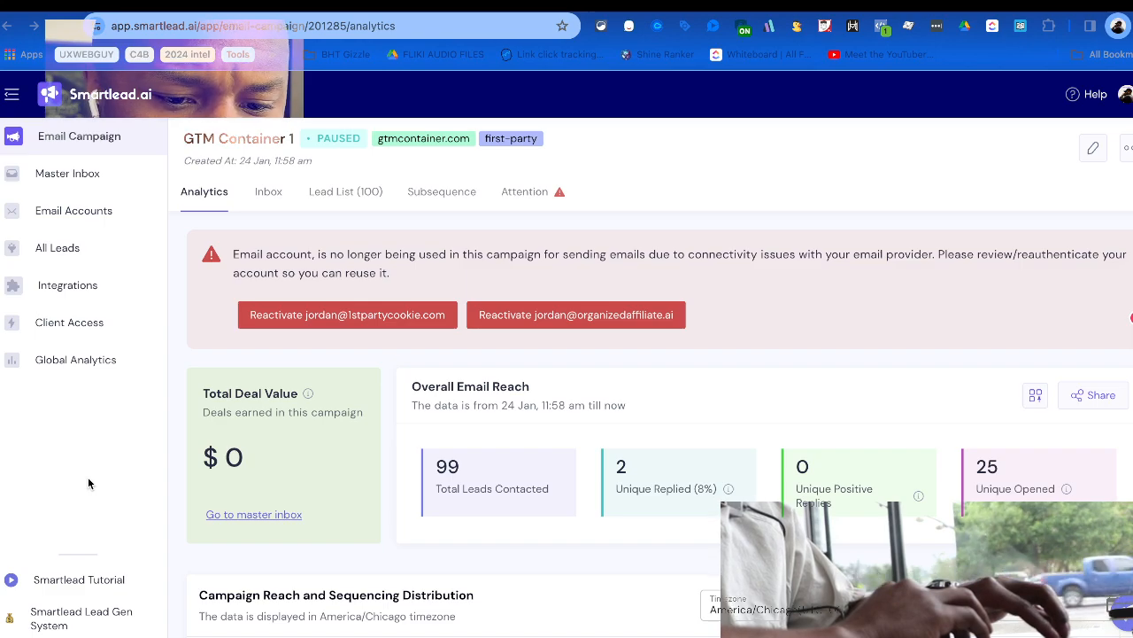
# Reactivate both disconnected sender accounts of the GTM Container 1 campaign by saving their existing email settings.
pyautogui.click(273, 319)
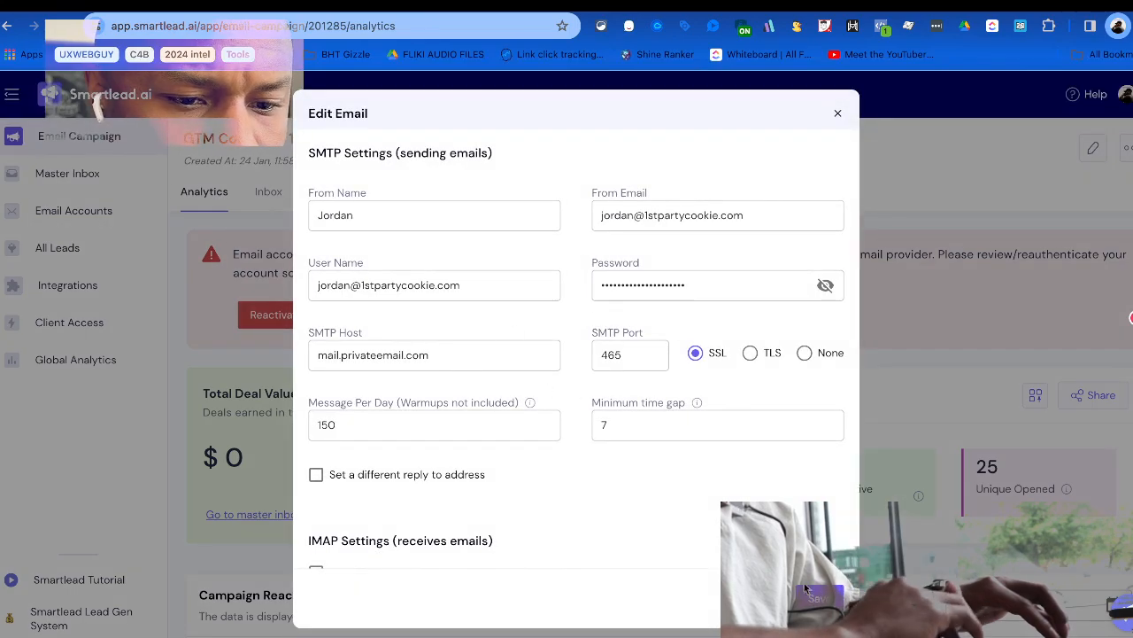
pyautogui.click(819, 606)
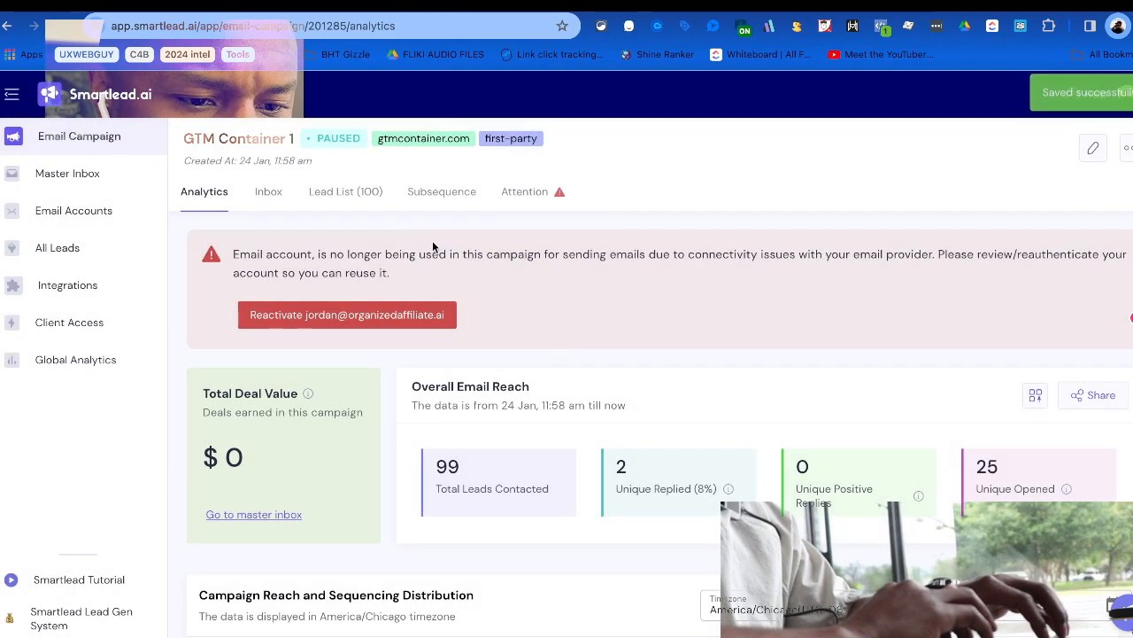
pyautogui.click(408, 314)
pyautogui.click(811, 600)
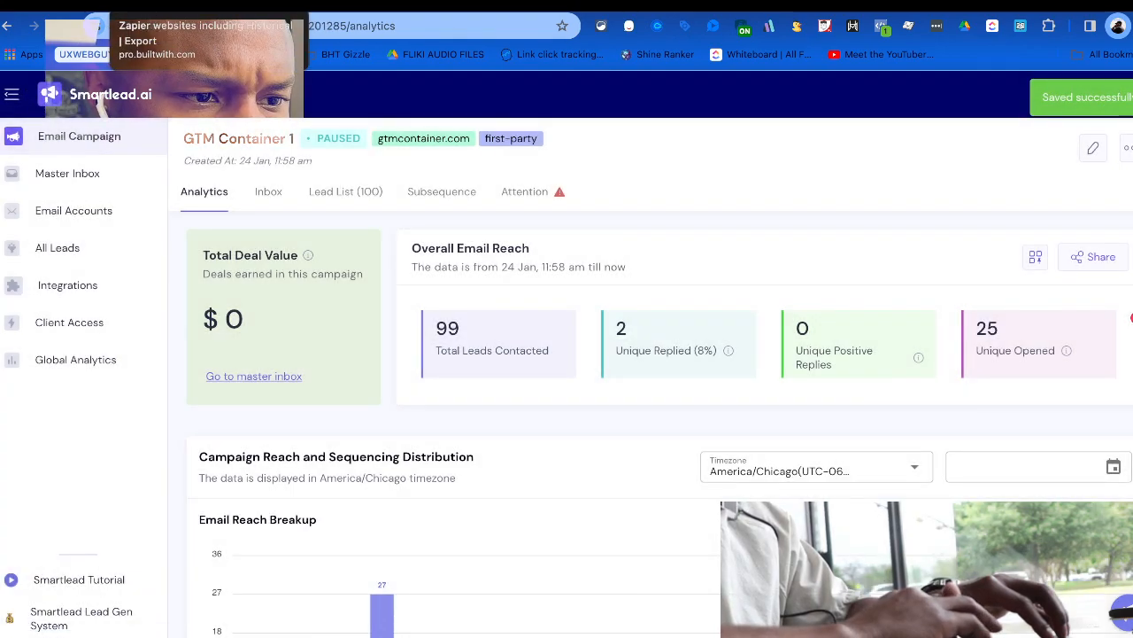
# Switch to BuiltWith, open the list of all reports, and look through the saved technology reports.
pyautogui.click(86, 13)
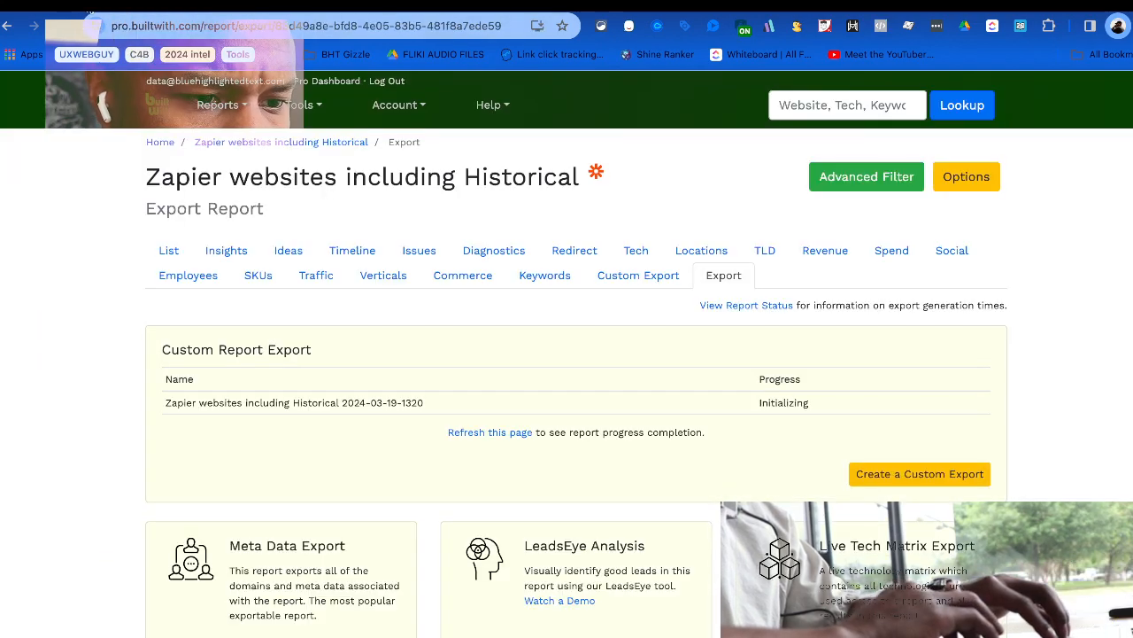
pyautogui.scroll(-2, 509, 263)
pyautogui.scroll(2, 508, 263)
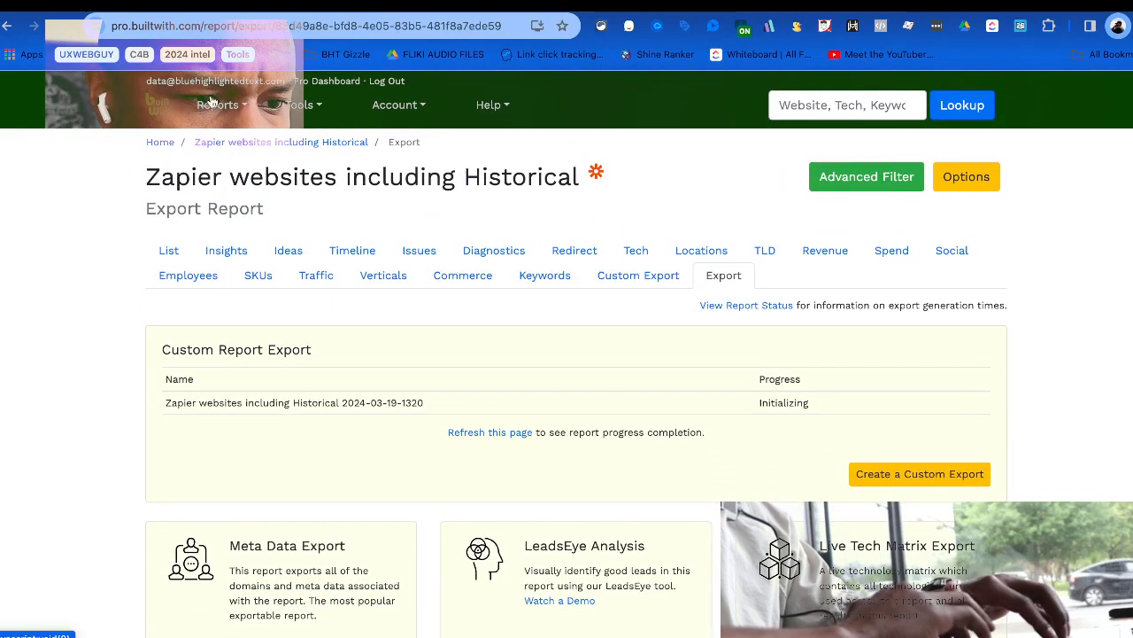
pyautogui.click(216, 107)
pyautogui.click(232, 177)
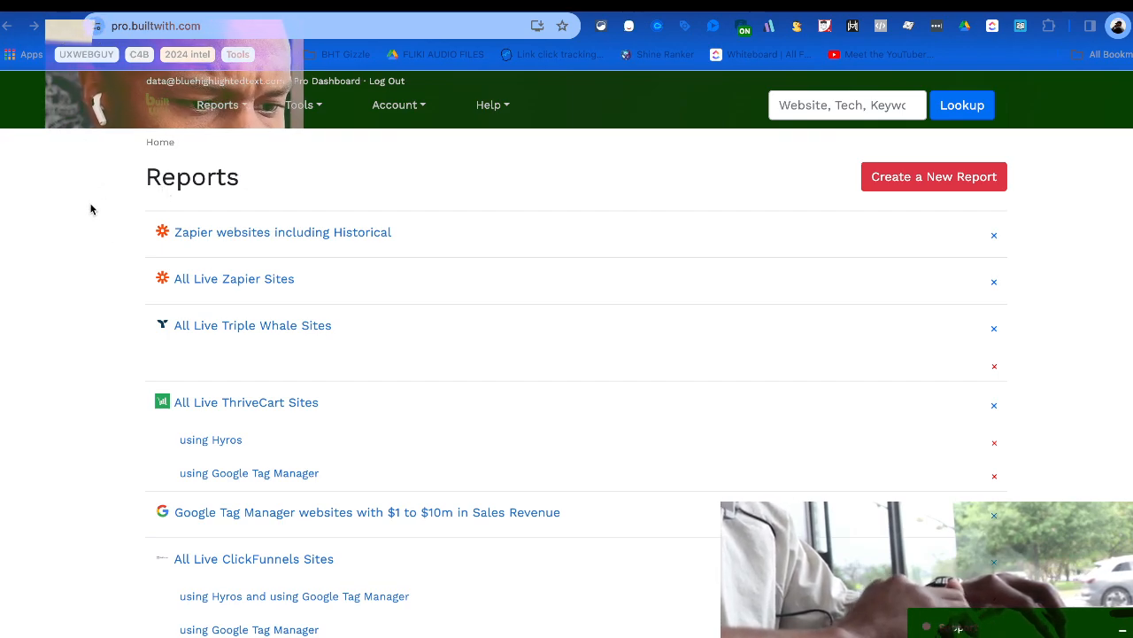
pyautogui.scroll(-10, 243, 332)
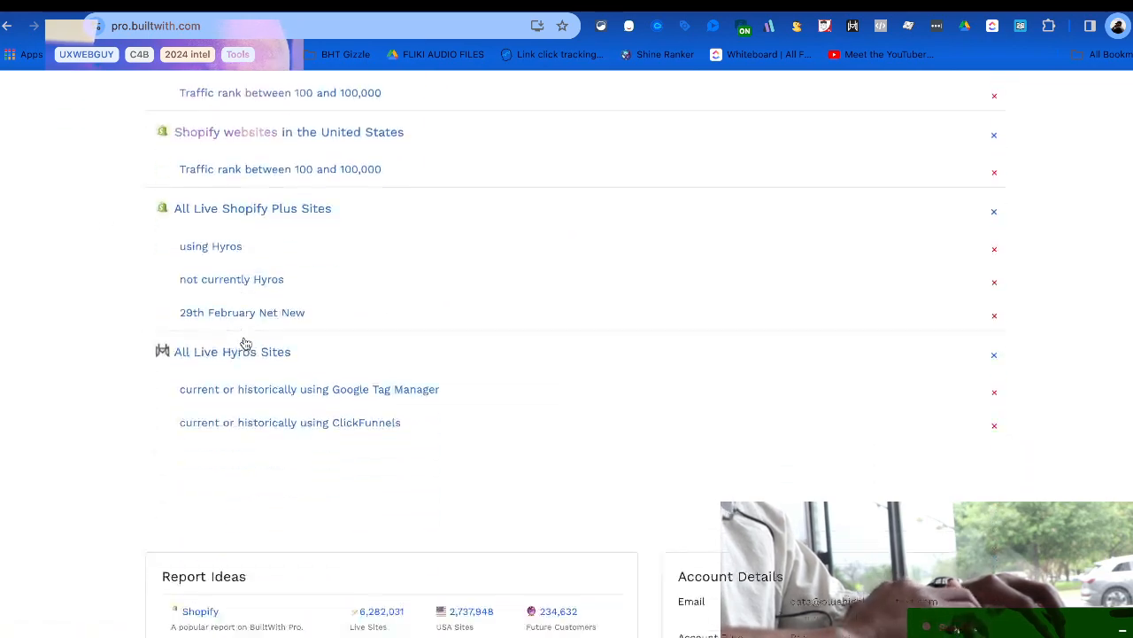
pyautogui.scroll(-2, 245, 342)
pyautogui.scroll(15, 245, 342)
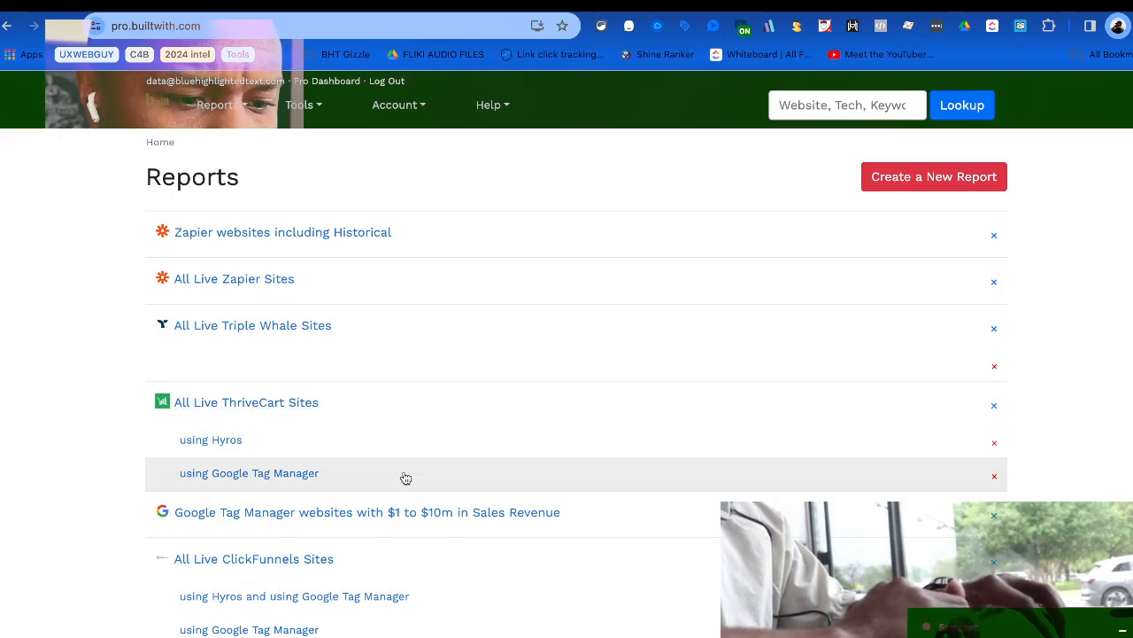
pyautogui.scroll(-10, 405, 476)
pyautogui.scroll(-1, 405, 478)
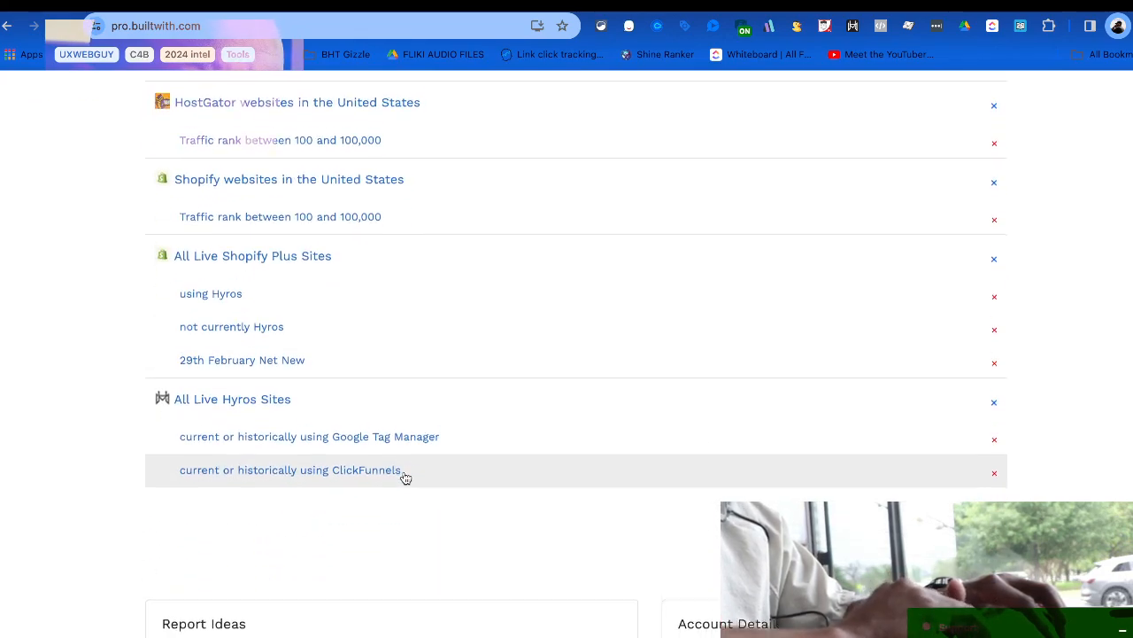
pyautogui.scroll(15, 404, 473)
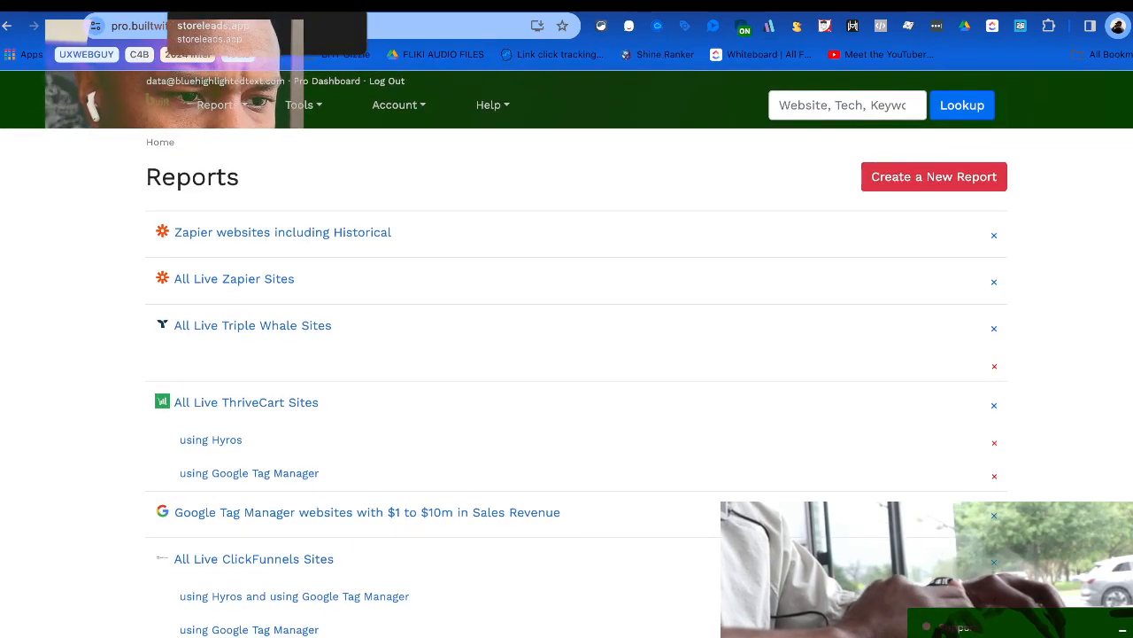
# Return to Smartlead and check which mailboxes of the GTM Container 1 campaign need attention.
pyautogui.click(465, 6)
pyautogui.click(442, 5)
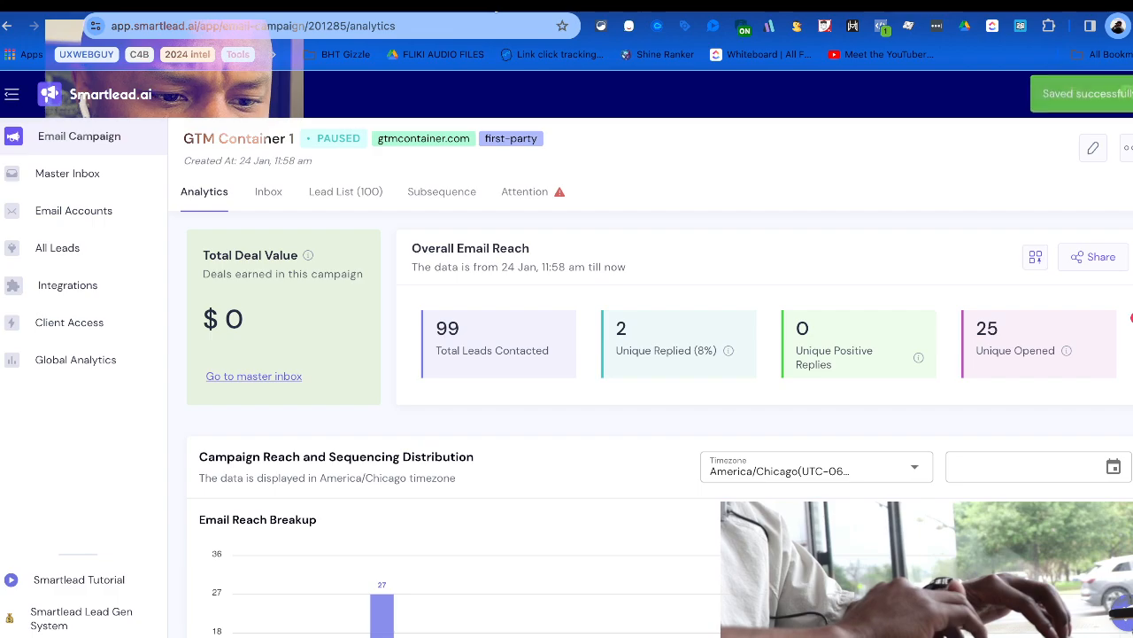
pyautogui.click(522, 192)
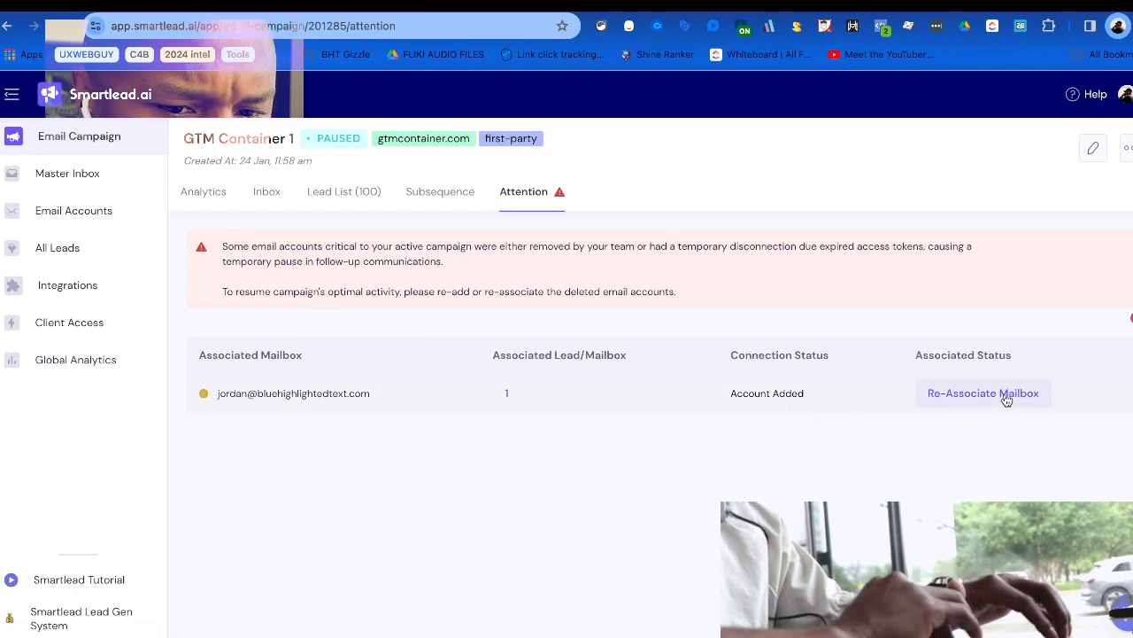
# Select all email accounts and set their warmup status to Active in a bulk update.
pyautogui.click(137, 216)
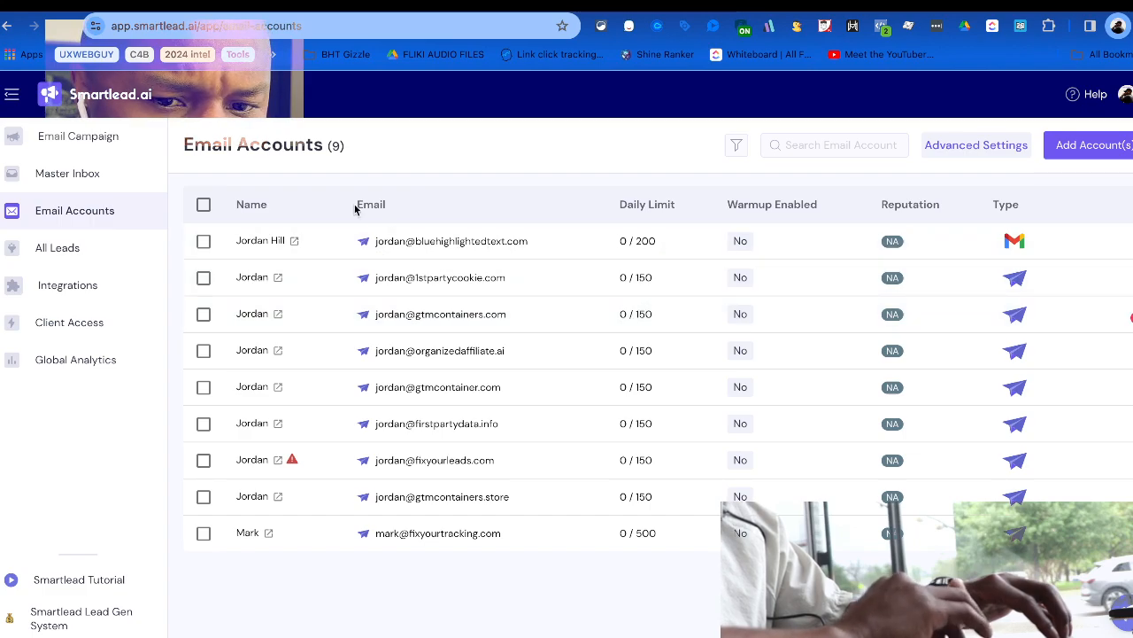
pyautogui.click(204, 204)
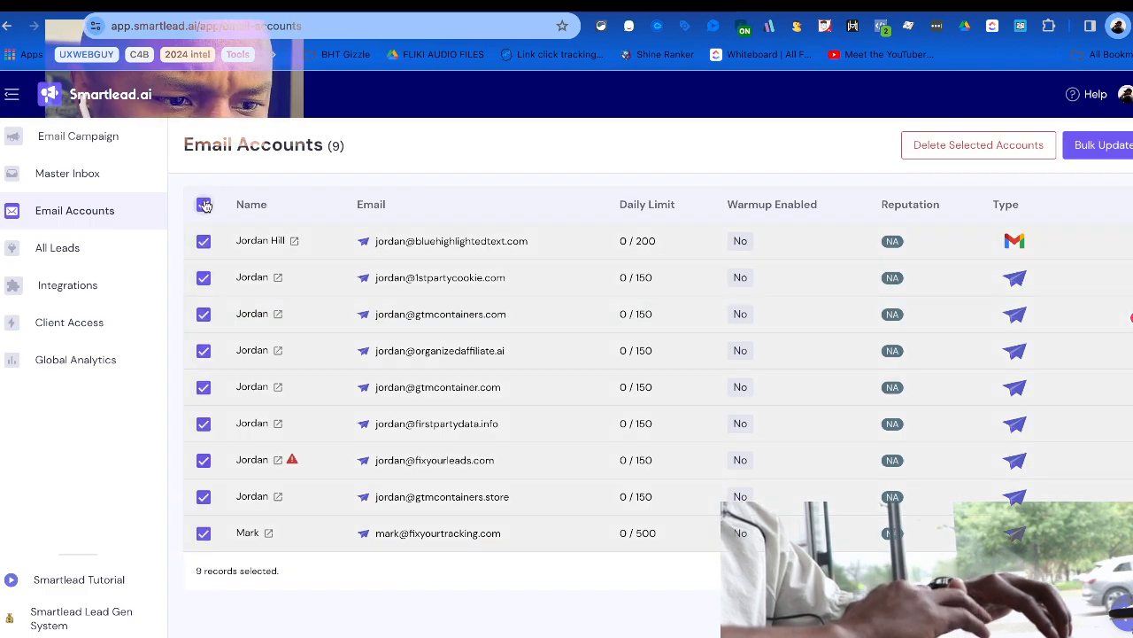
pyautogui.click(1096, 146)
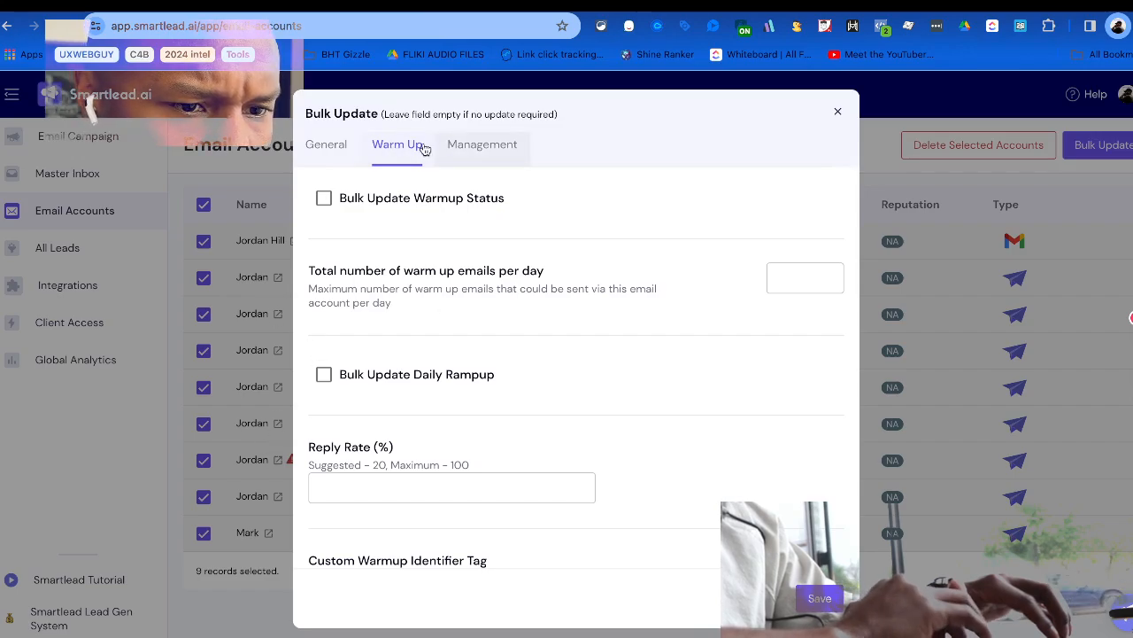
pyautogui.click(324, 199)
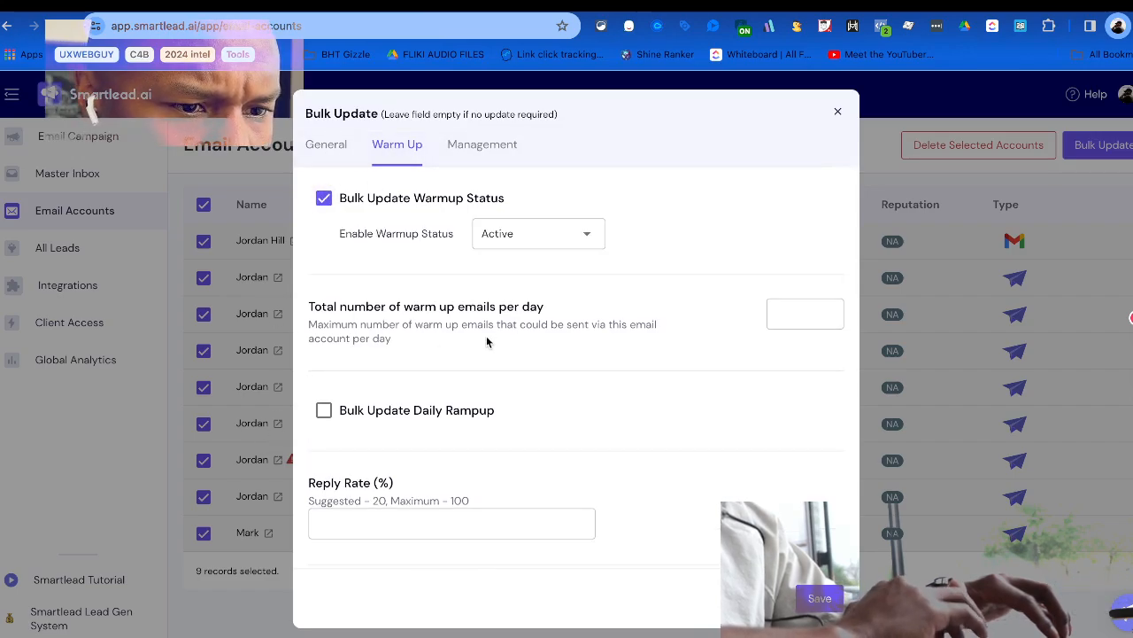
pyautogui.click(511, 234)
pyautogui.click(512, 234)
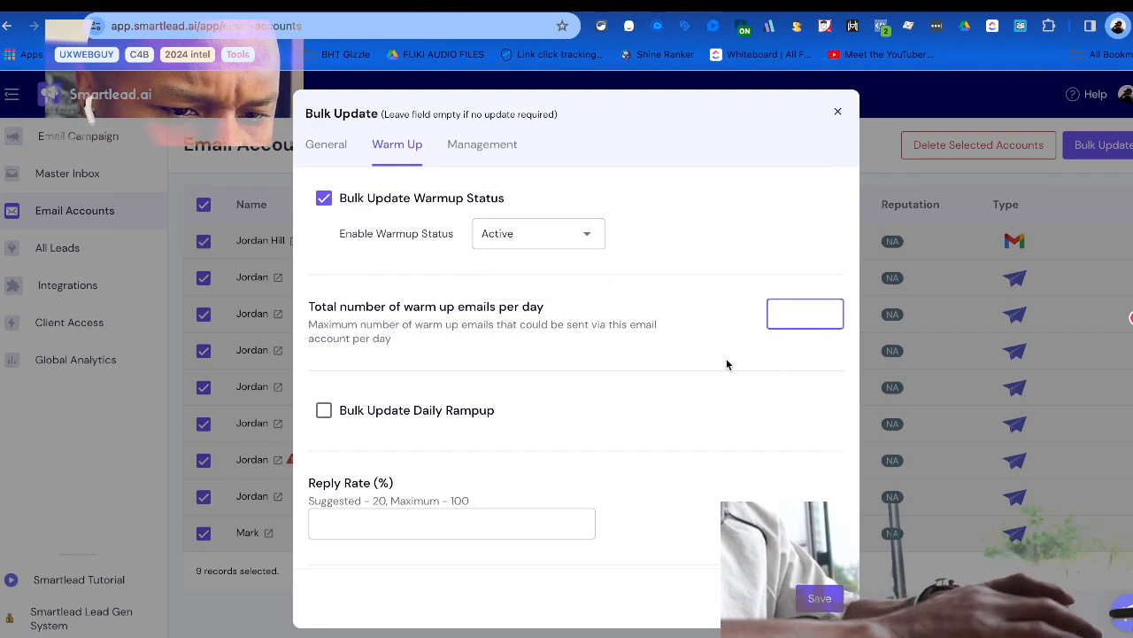
# Set the total warm up emails per day to 30, randomised between 1 and 30, and the reply rate to 30%.
pyautogui.write('30')
pyautogui.scroll(-3, 362, 520)
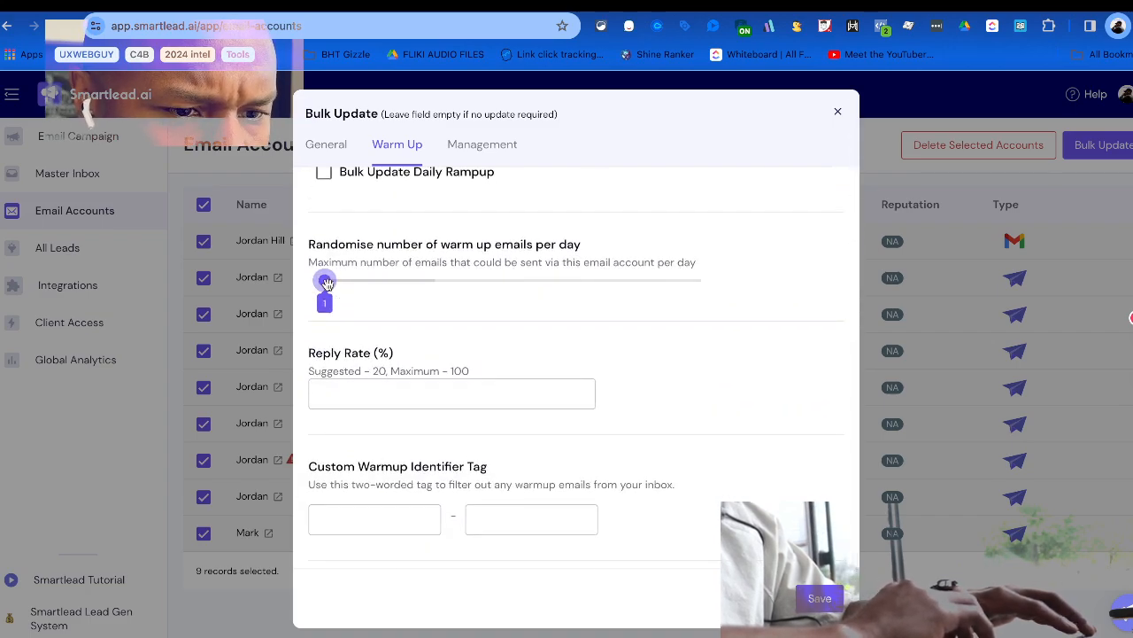
pyautogui.moveTo(327, 282); pyautogui.dragTo(429, 289)
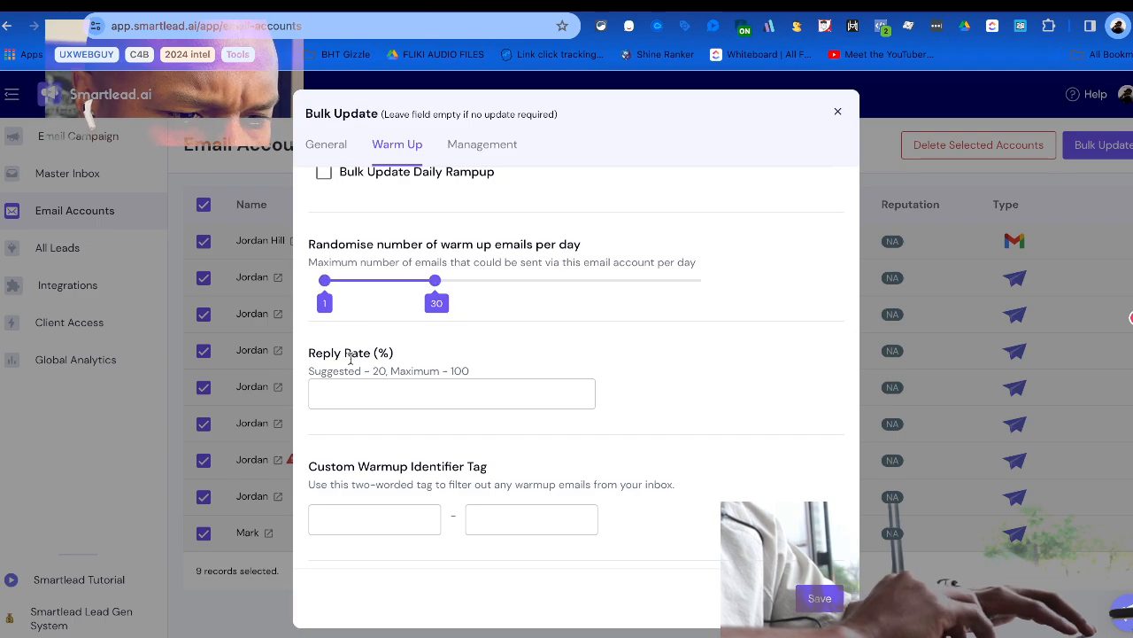
pyautogui.scroll(-1, 351, 359)
pyautogui.click(384, 311)
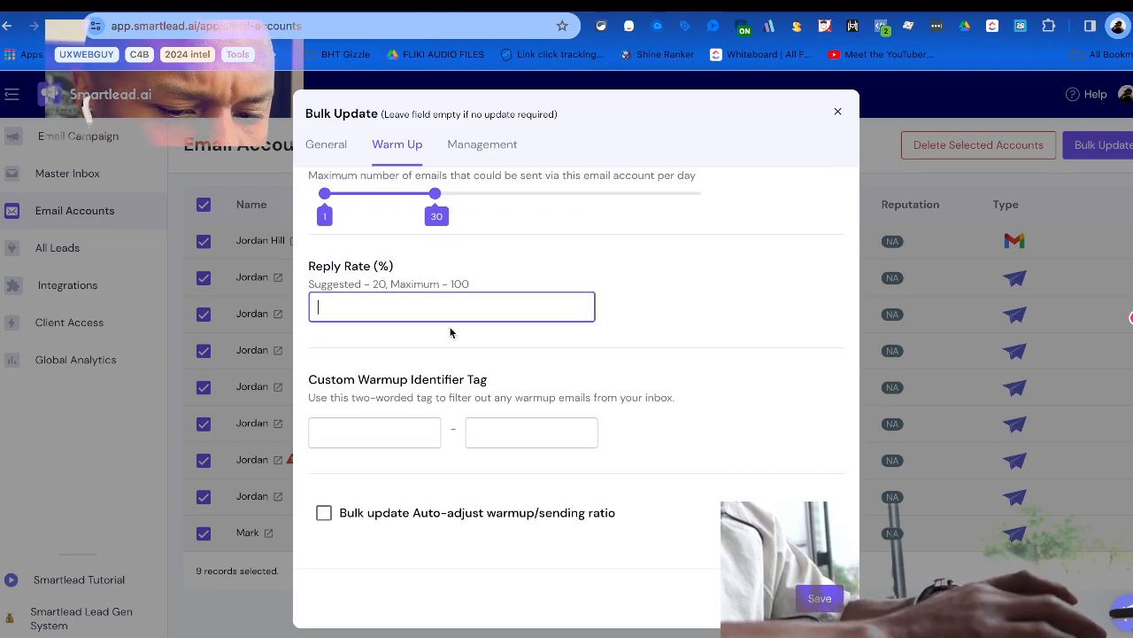
# Open the Gmail inbox in a new browser tab to look up the custom warmup identifier tag.
pyautogui.click(371, 432)
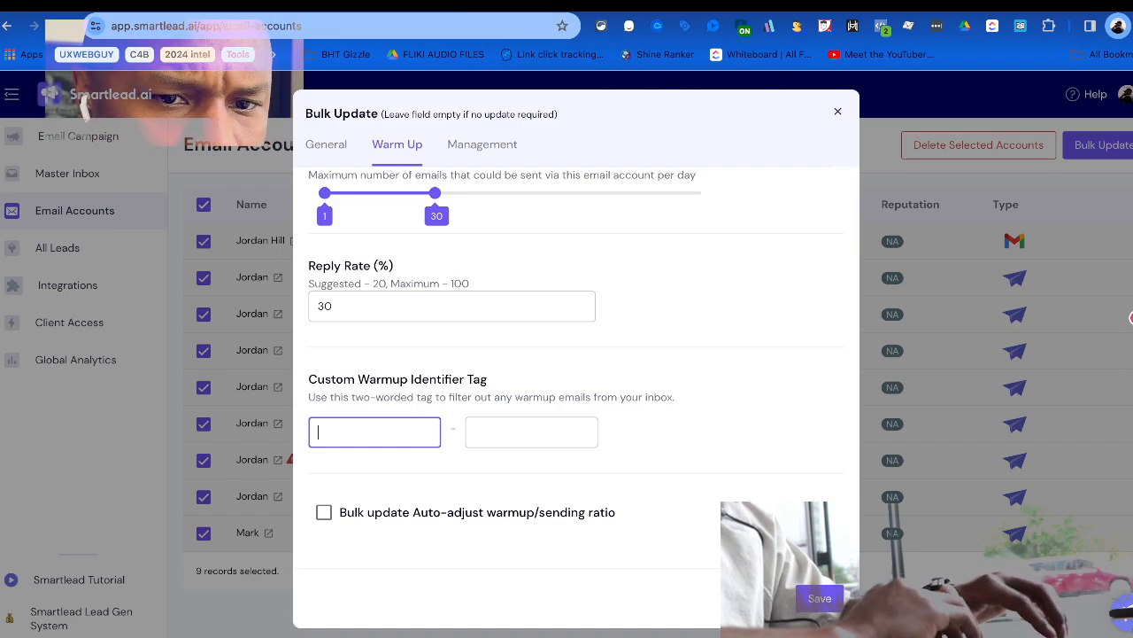
pyautogui.rightClick(506, 3)
pyautogui.click(540, 3)
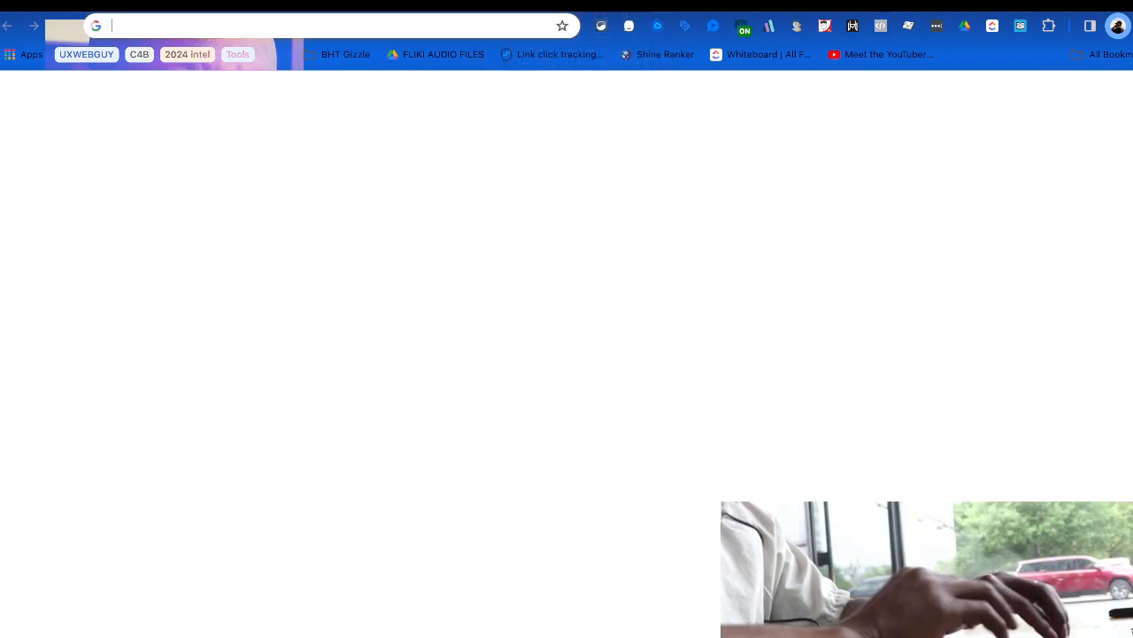
pyautogui.write('mea')
pyautogui.press('BackSpace')
pyautogui.press('BackSpace')
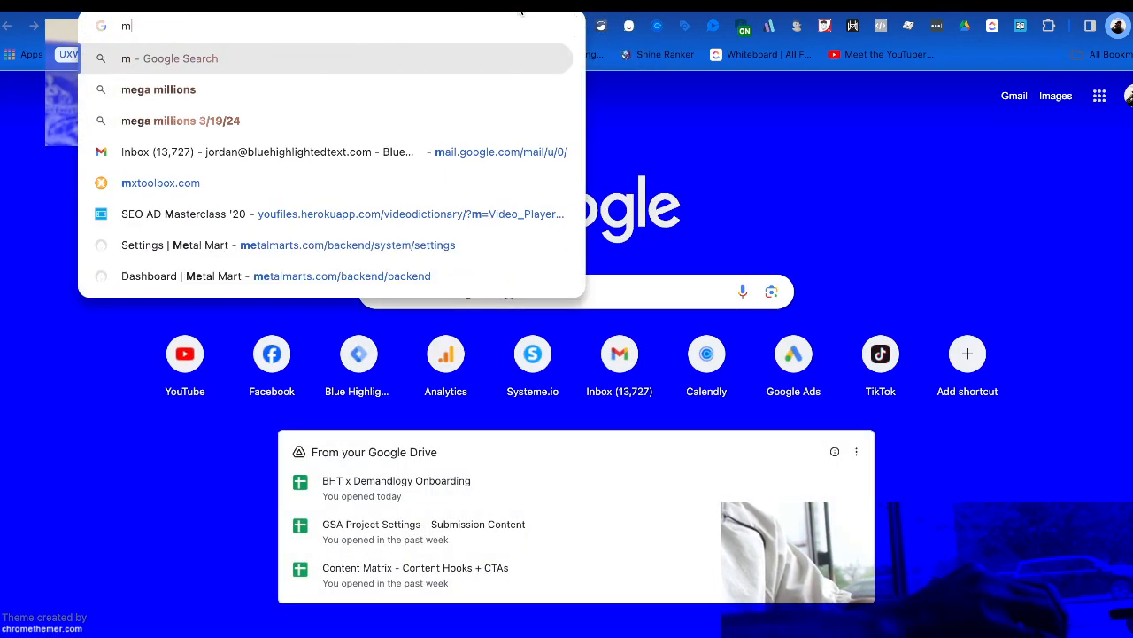
pyautogui.write('ail')
pyautogui.press('Return')
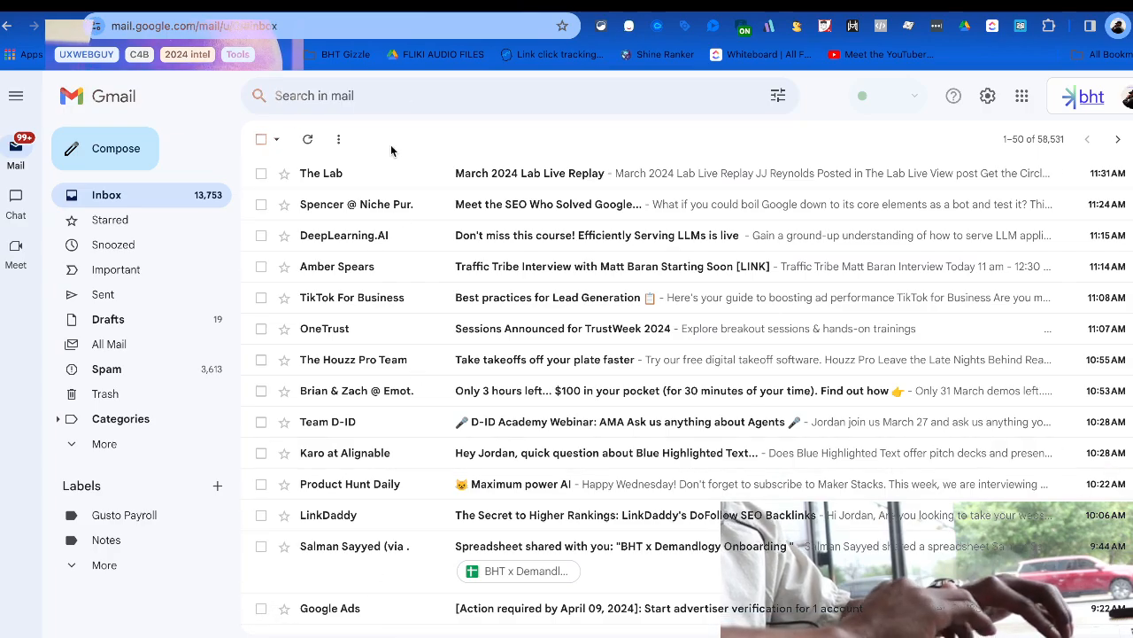
# Open Gmail's filters and blocked addresses settings and copy the filter term "meant-magic".
pyautogui.scroll(-5, 359, 321)
pyautogui.scroll(10, 360, 321)
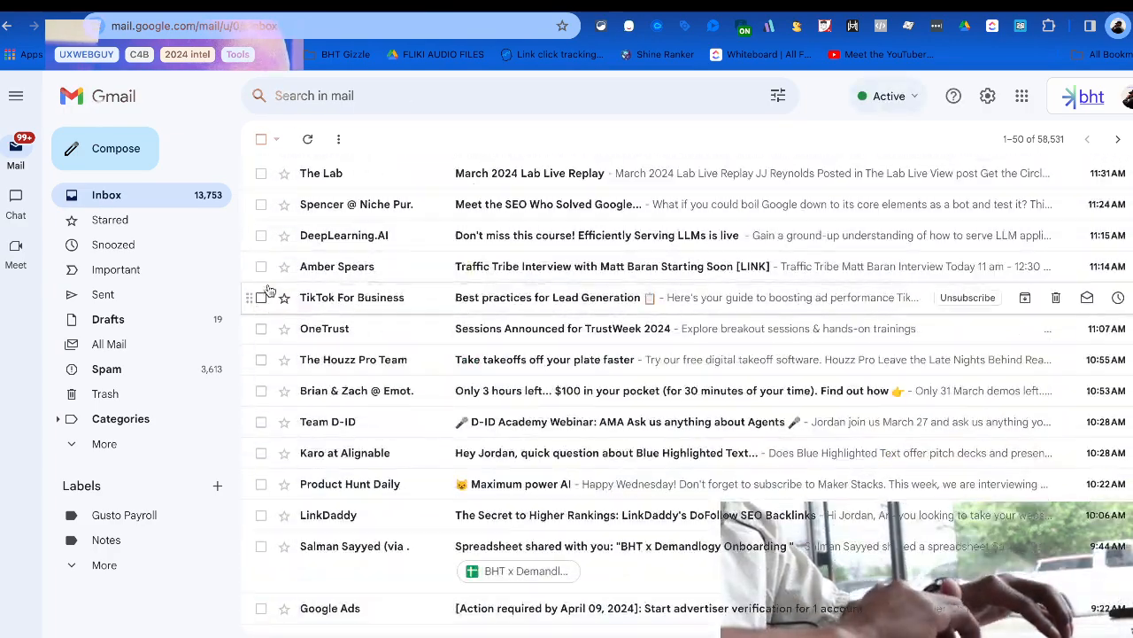
pyautogui.click(988, 97)
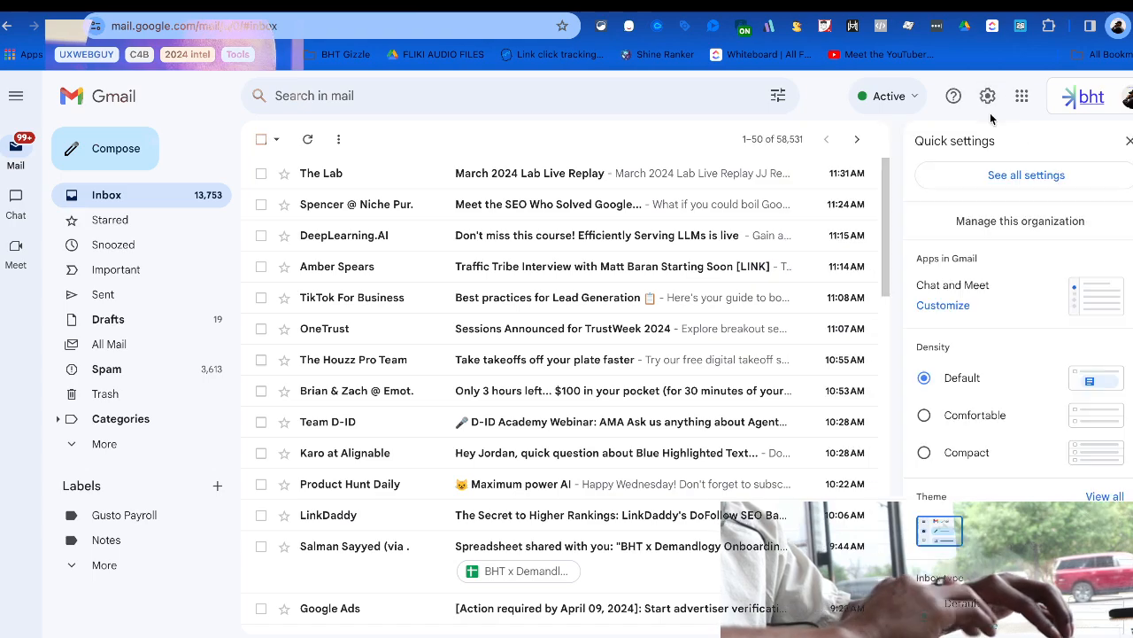
pyautogui.click(984, 182)
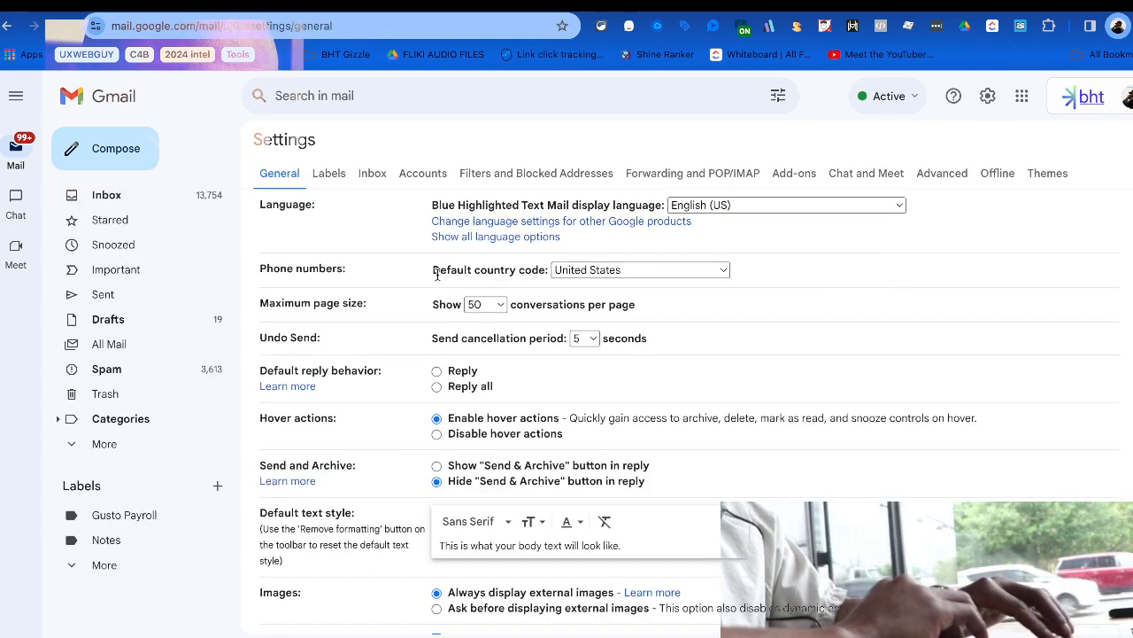
pyautogui.click(515, 174)
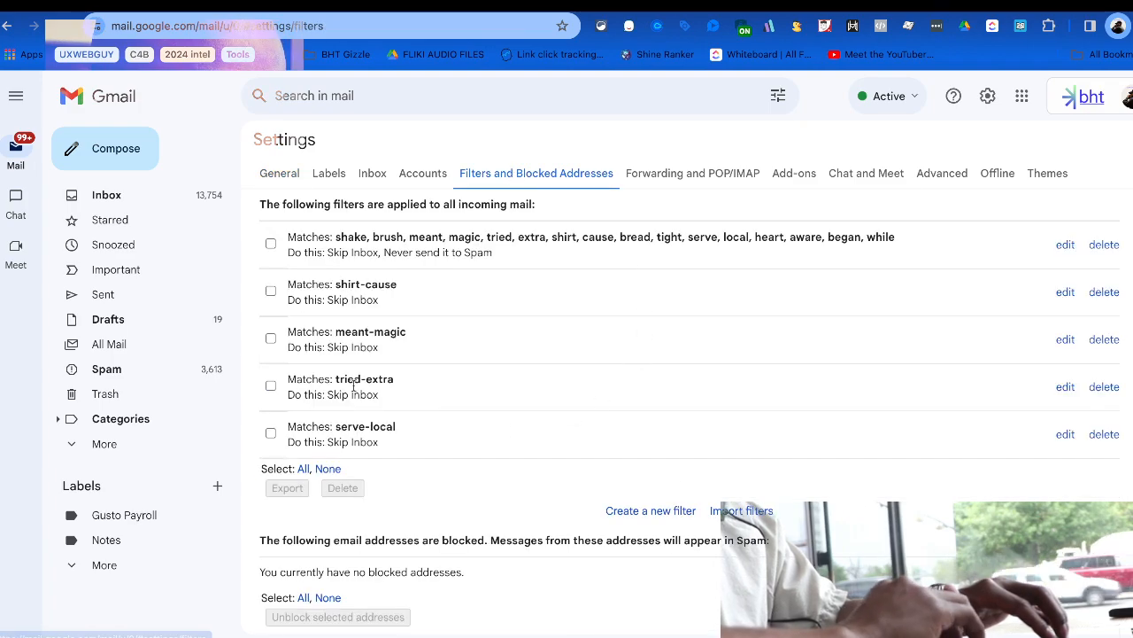
pyautogui.moveTo(337, 333); pyautogui.dragTo(425, 333)
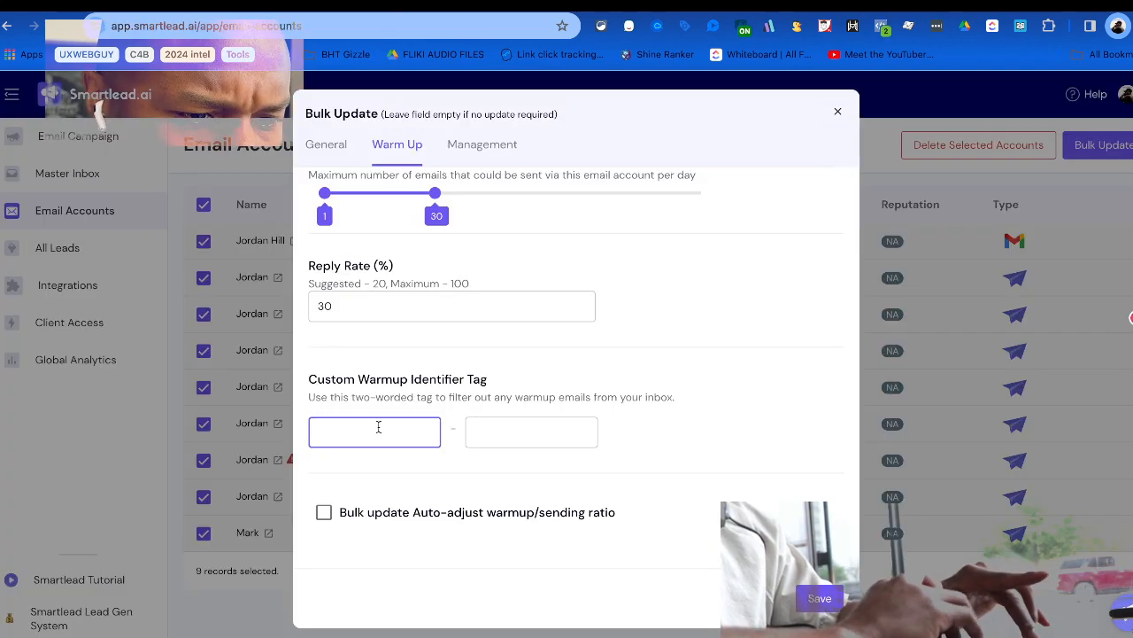
# In the Smartlead bulk update, set the custom warmup identifier tag to the two words "meant" and "magic".
pyautogui.write('meant-magic')
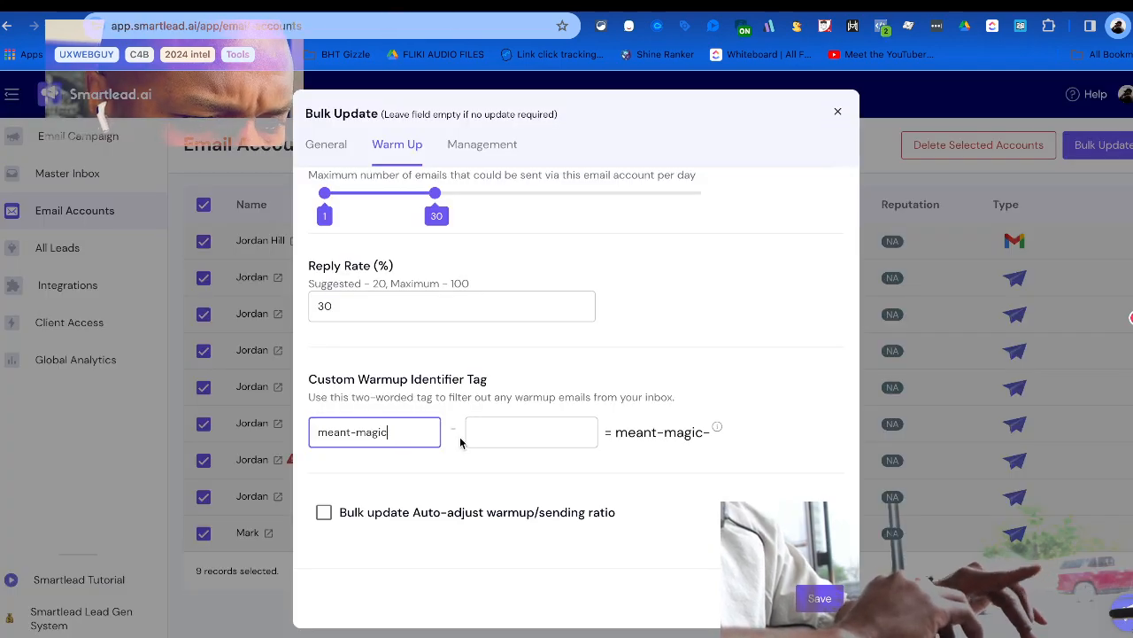
pyautogui.click(525, 437)
pyautogui.write('mac')
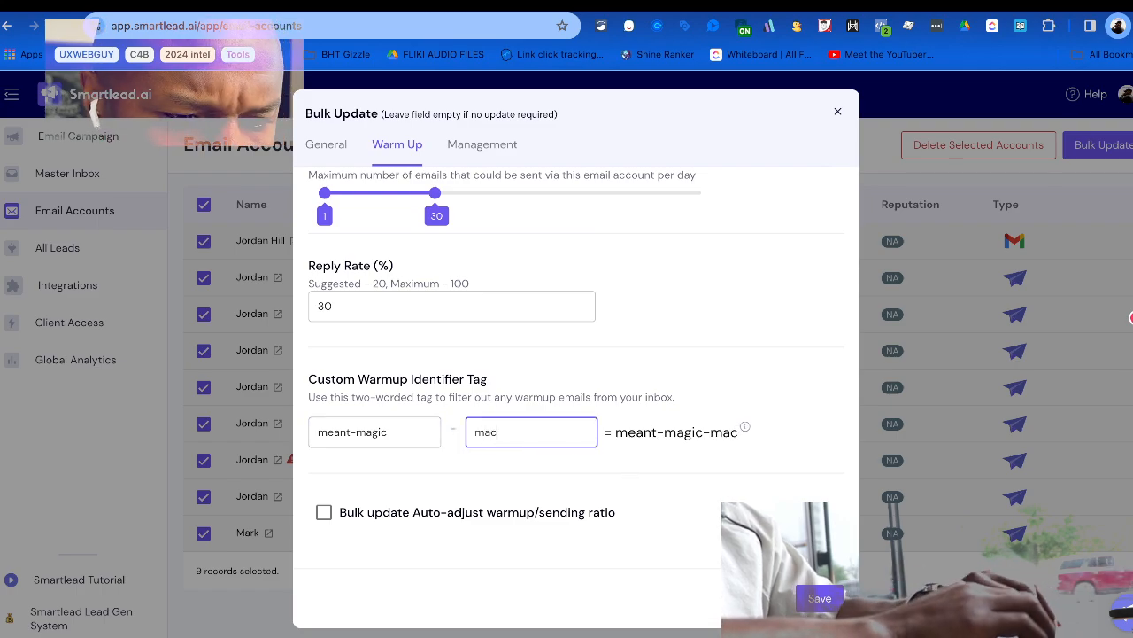
pyautogui.write('ic')
pyautogui.moveTo(351, 431); pyautogui.dragTo(504, 430)
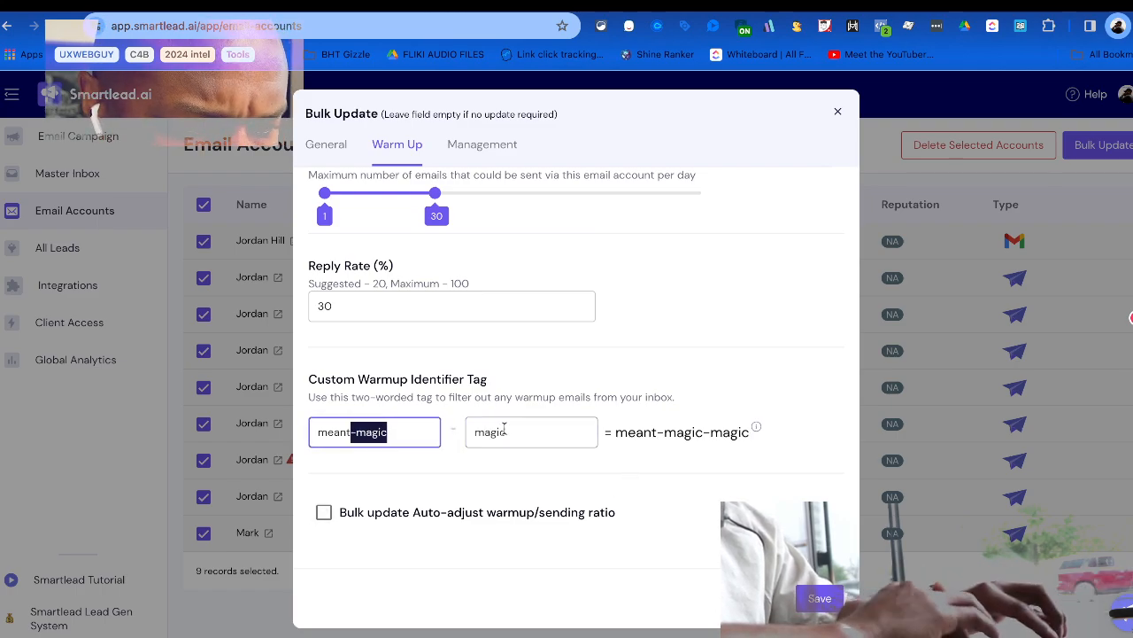
pyautogui.press('BackSpace')
# Include the auto-adjust warmup/sending ratio in the bulk update, set to Enable, and review the warm up settings.
pyautogui.click(321, 518)
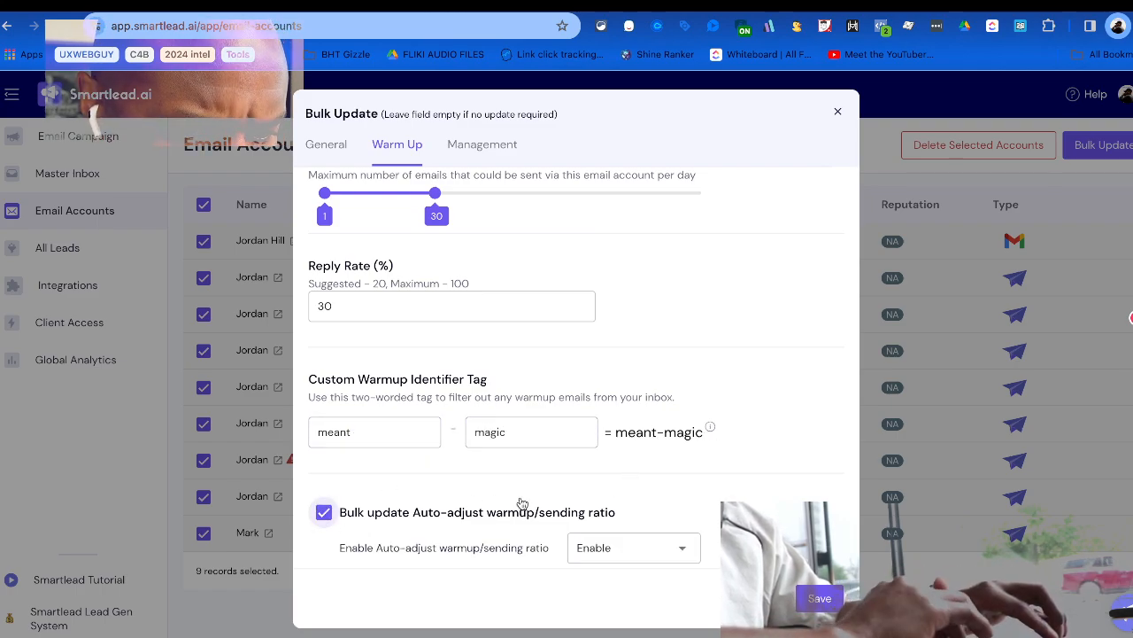
pyautogui.scroll(-1, 519, 504)
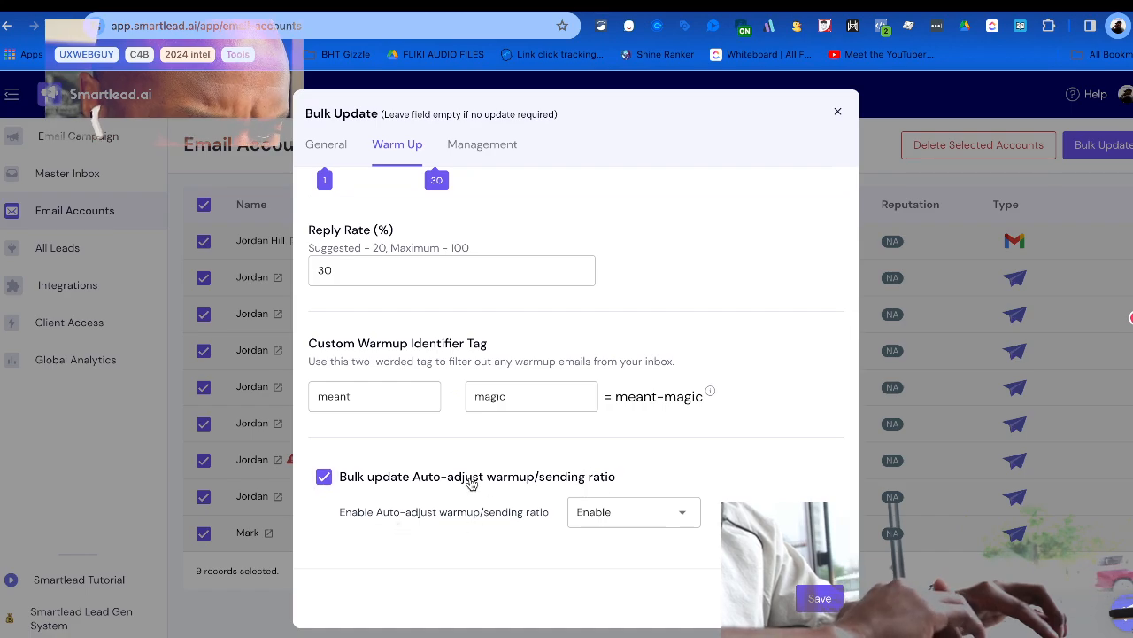
pyautogui.scroll(5, 425, 404)
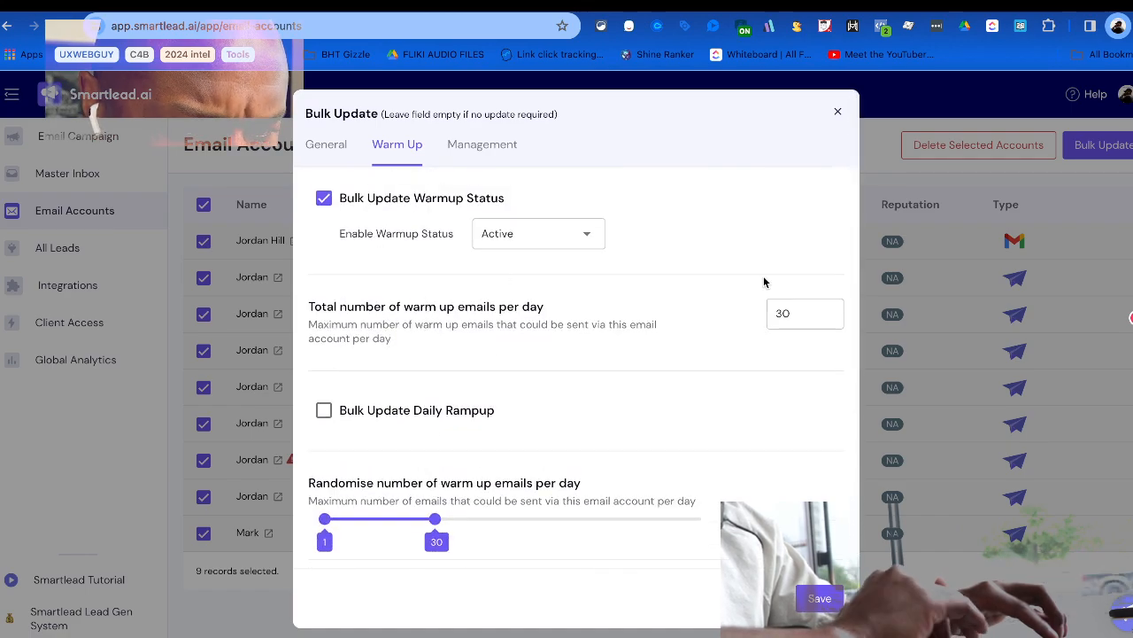
# Include the daily rampup in the bulk update, set to Enable with an increment of 5 per day, and review the settings.
pyautogui.scroll(-2, 580, 436)
pyautogui.scroll(-3, 580, 437)
pyautogui.scroll(4, 483, 342)
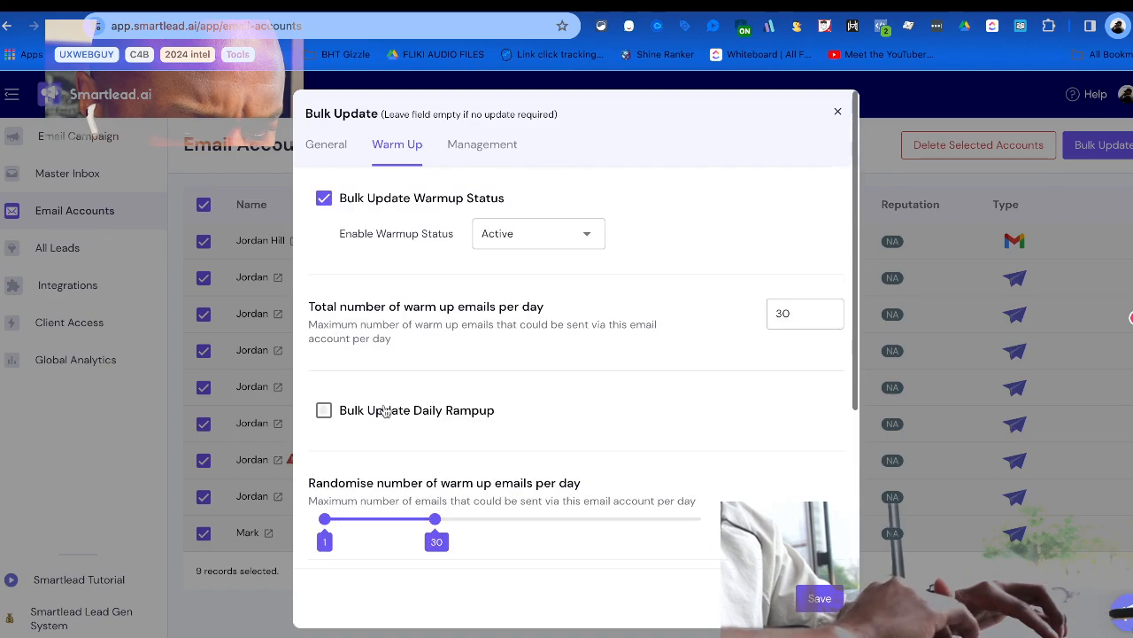
pyautogui.click(324, 410)
pyautogui.scroll(-2, 528, 450)
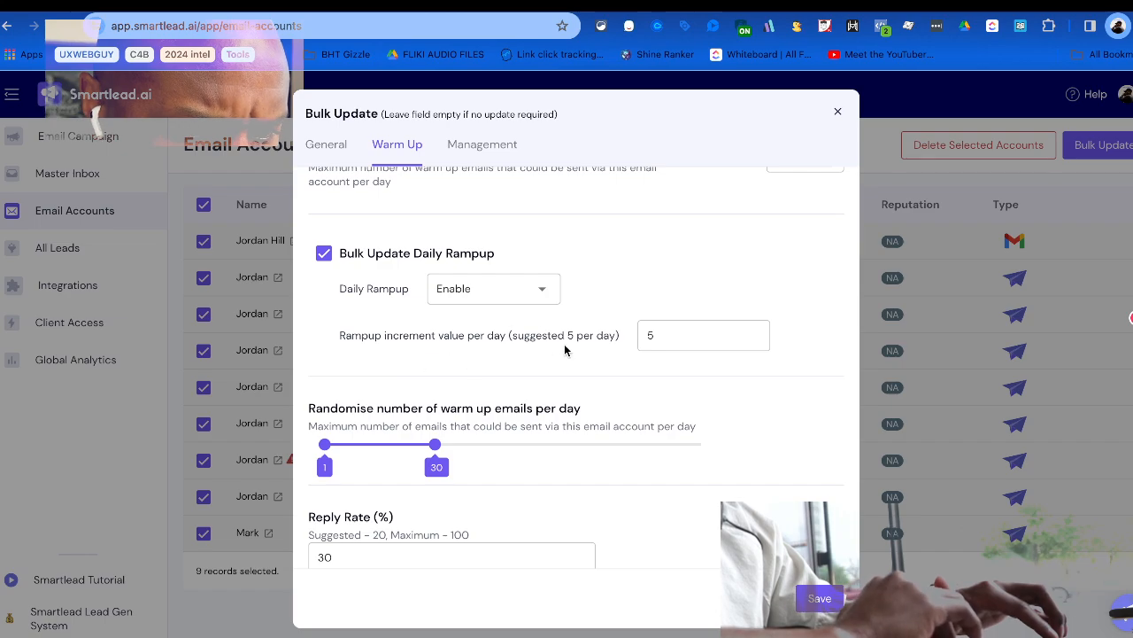
pyautogui.scroll(-4, 425, 298)
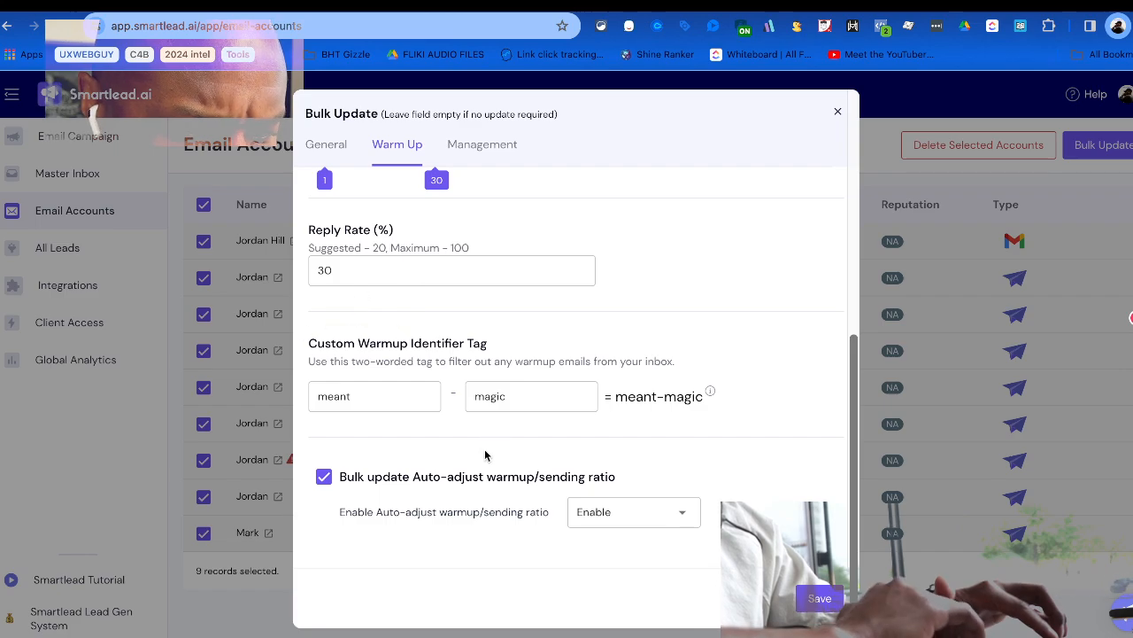
pyautogui.scroll(6, 485, 455)
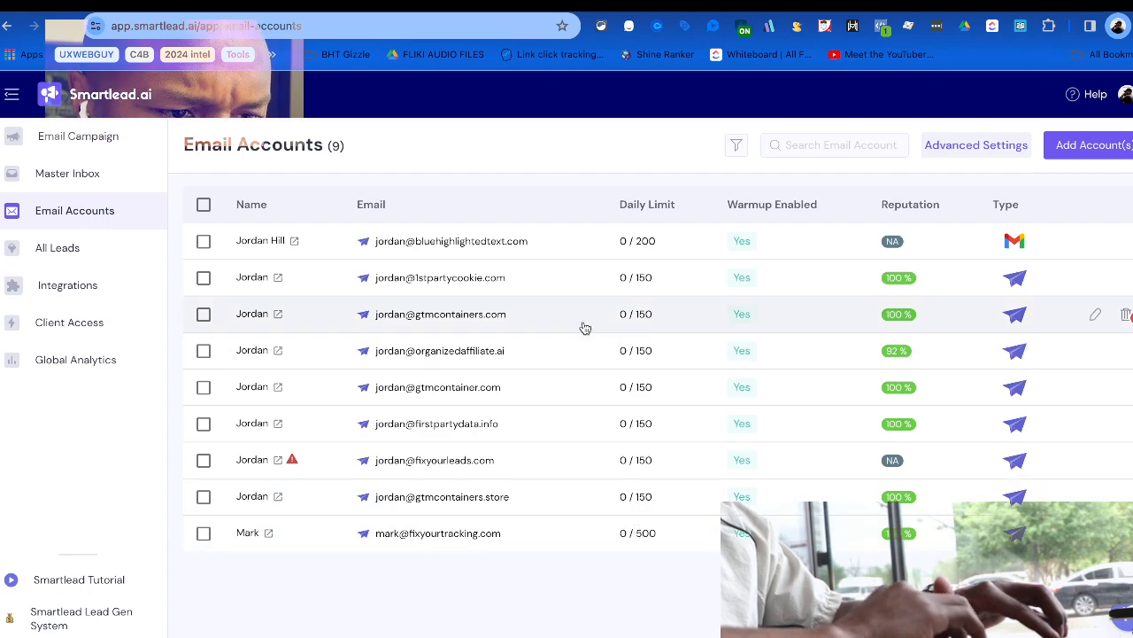
# Remove the Gmail sender account from the email accounts list and confirm disconnecting it.
pyautogui.click(1127, 243)
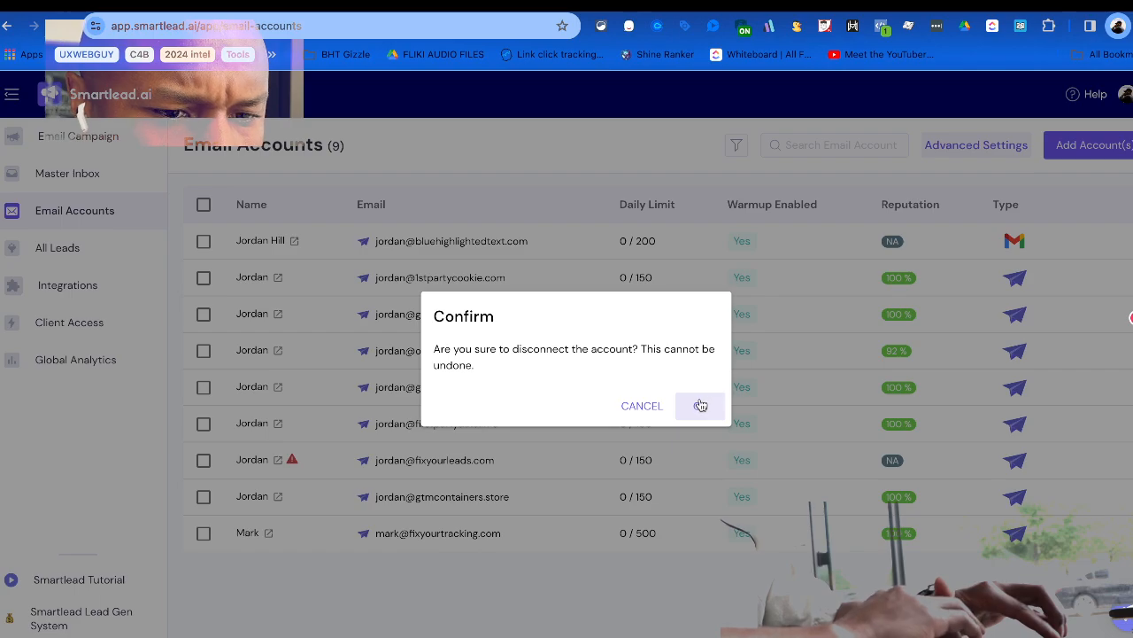
pyautogui.click(700, 405)
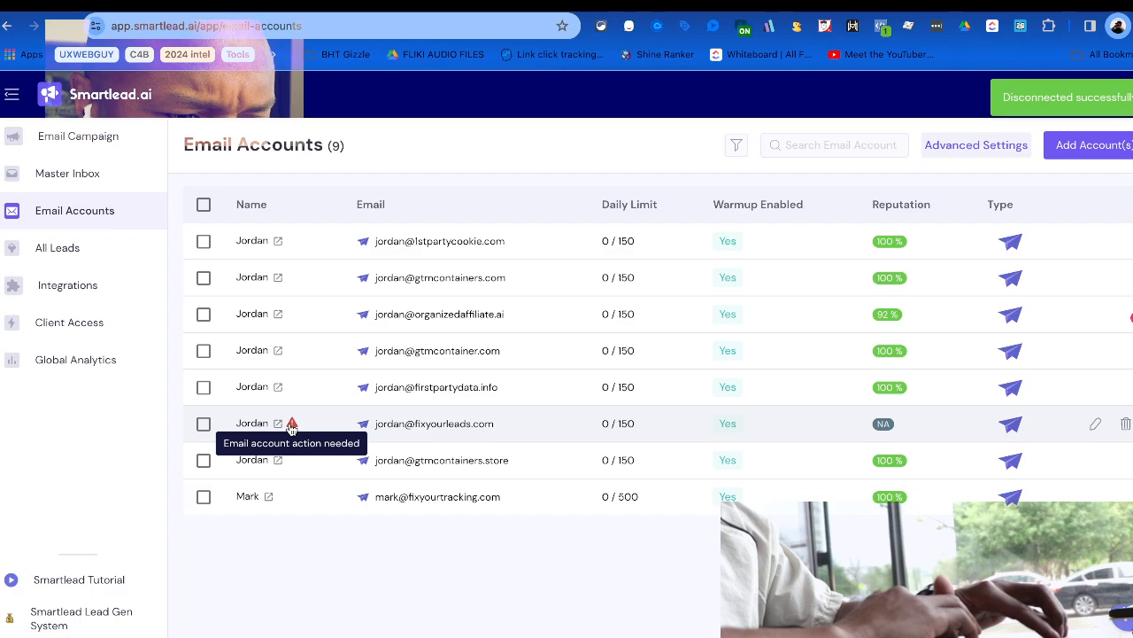
# Open the flagged fixyourleads.com sender account's error details and try to reconnect the account.
pyautogui.click(292, 426)
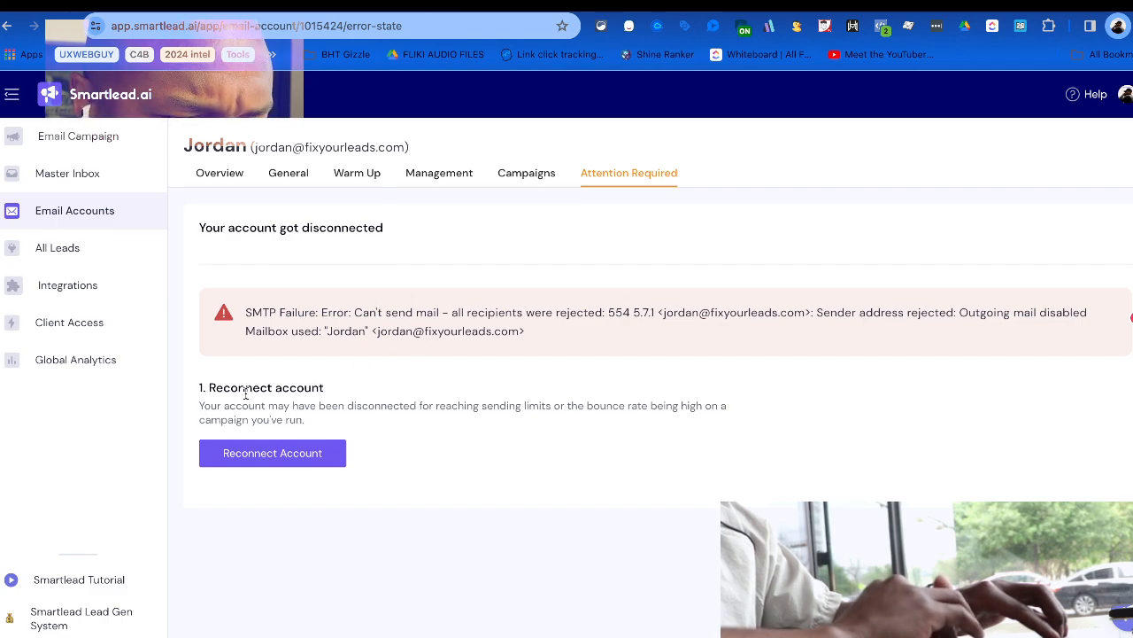
pyautogui.click(248, 455)
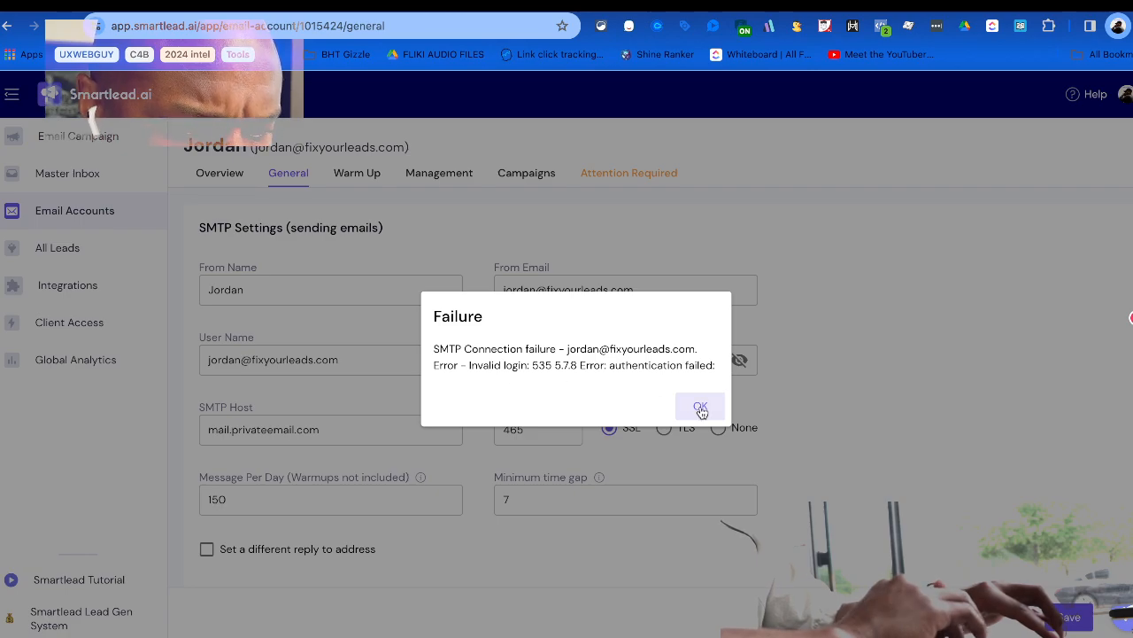
pyautogui.click(701, 408)
# Examine the fixyourleads.com account's general settings, including the SMTP credentials, IMAP settings and custom tracking domain.
pyautogui.click(393, 360)
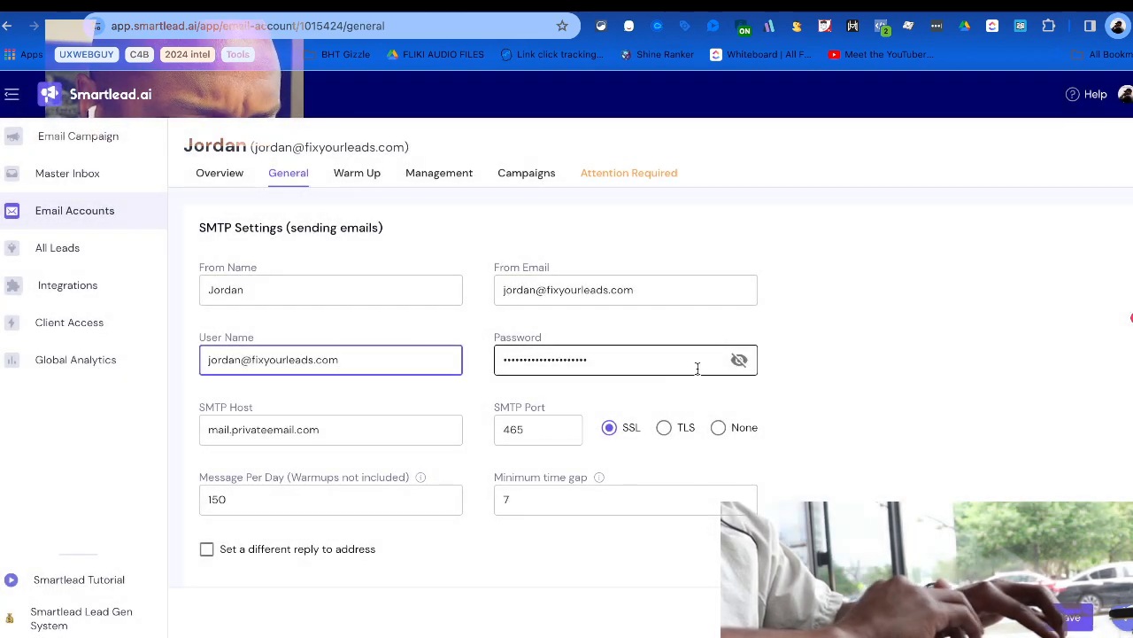
pyautogui.click(739, 359)
pyautogui.click(740, 360)
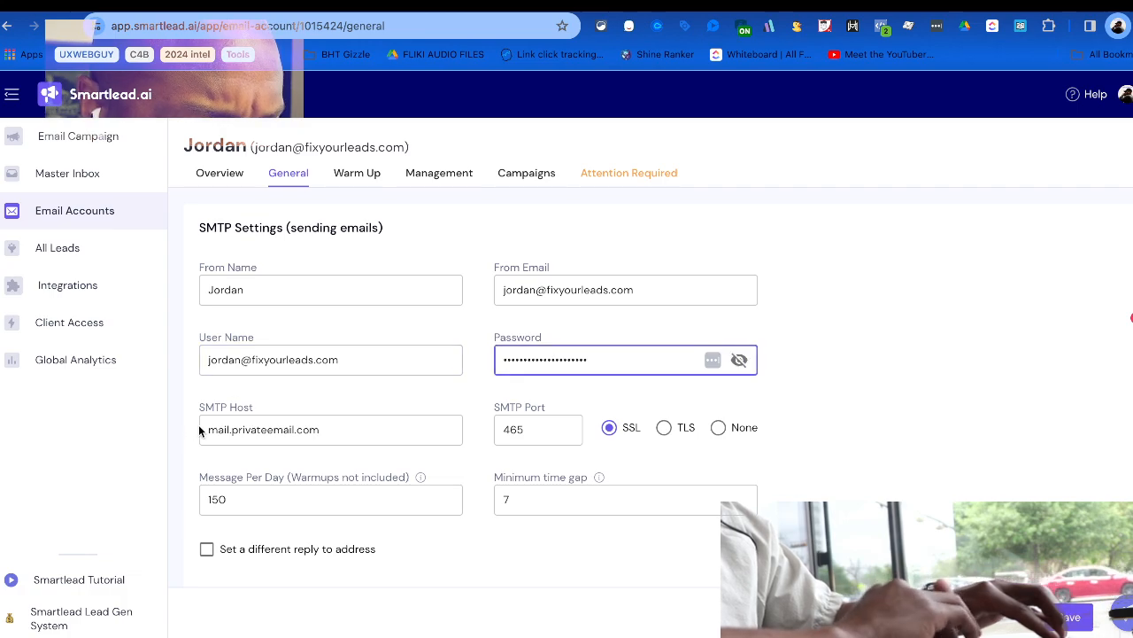
pyautogui.scroll(-3, 202, 431)
pyautogui.scroll(3, 222, 431)
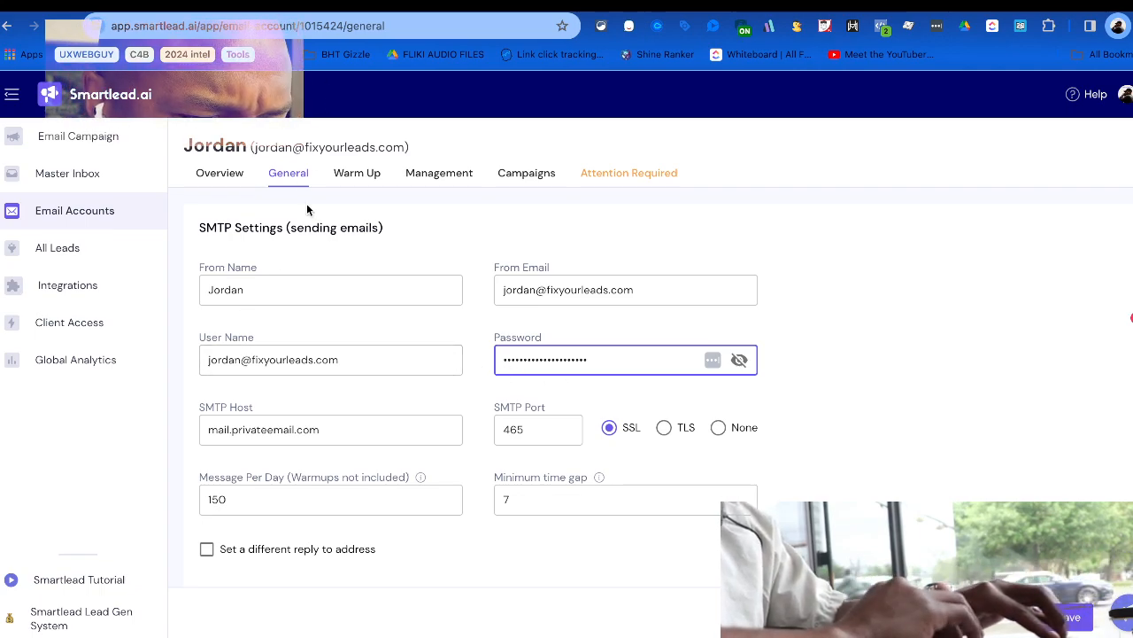
pyautogui.scroll(-2, 332, 375)
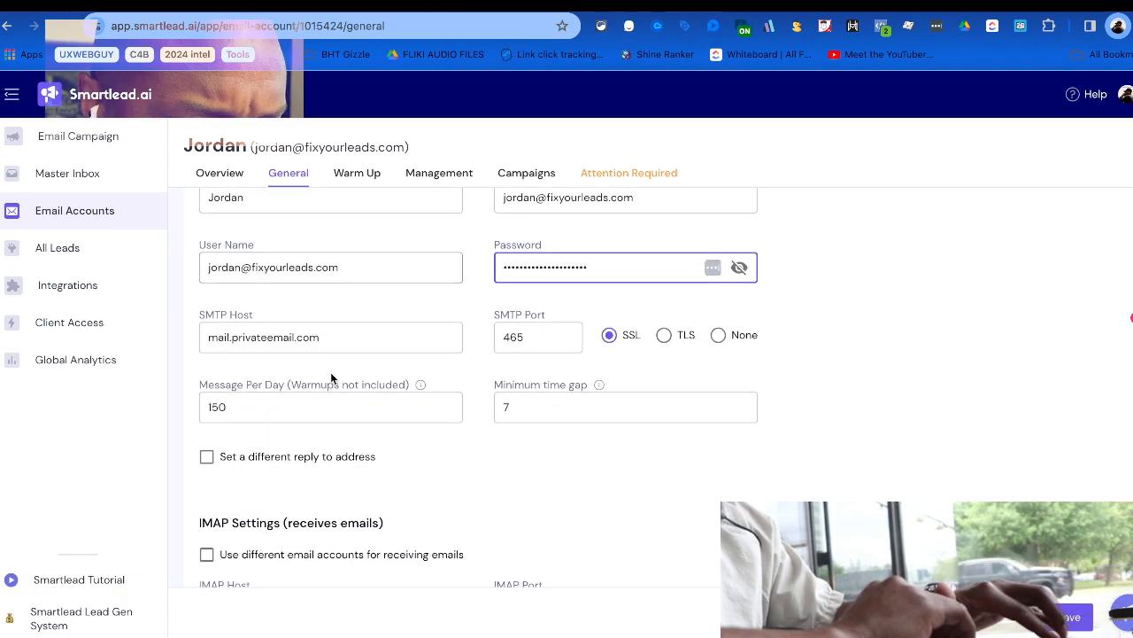
pyautogui.scroll(-4, 331, 376)
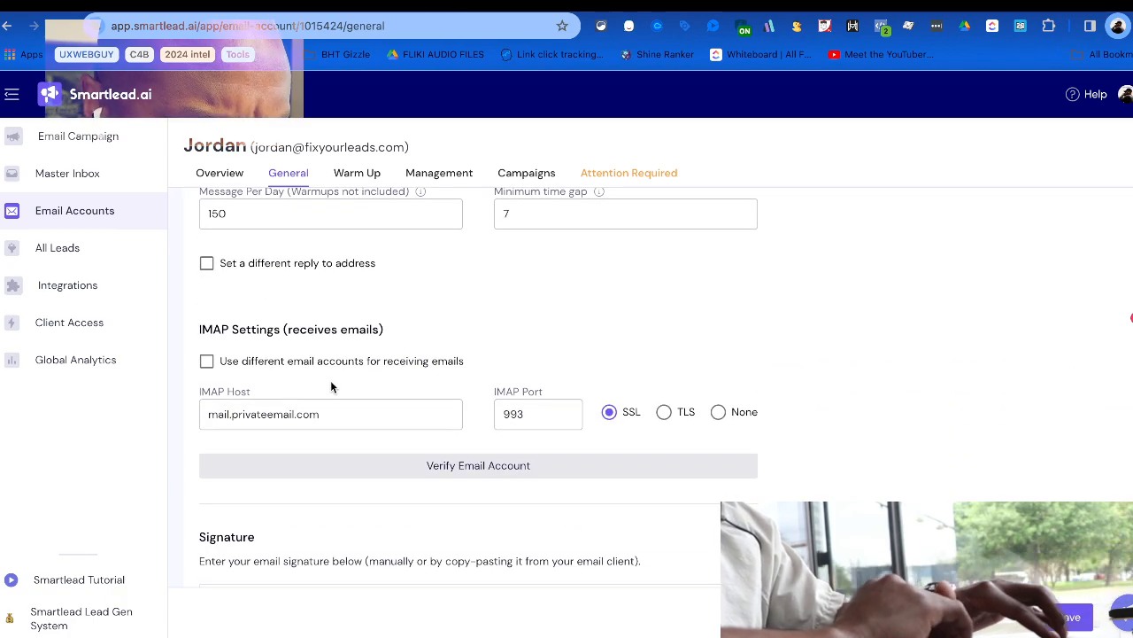
pyautogui.scroll(-4, 330, 380)
pyautogui.scroll(-5, 330, 380)
pyautogui.scroll(-4, 330, 380)
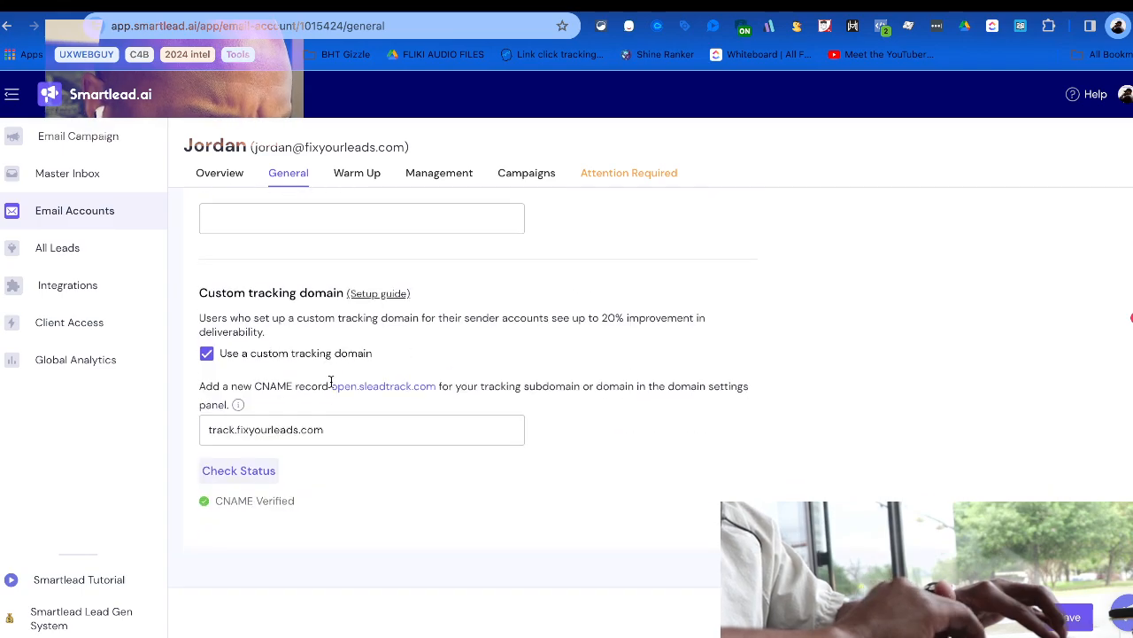
pyautogui.scroll(20, 330, 380)
pyautogui.scroll(-1, 341, 354)
# Select the account's SMTP user name and check the Bulk Upload Emails spreadsheet in Google Sheets for a matching entry.
pyautogui.click(346, 360)
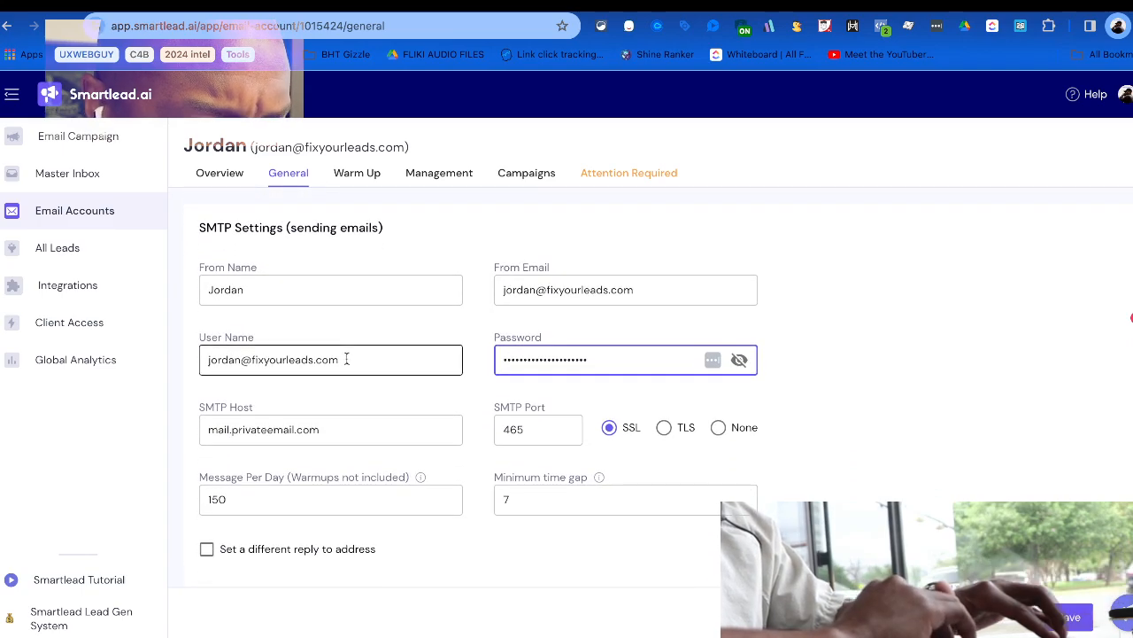
pyautogui.tripleClick(353, 364)
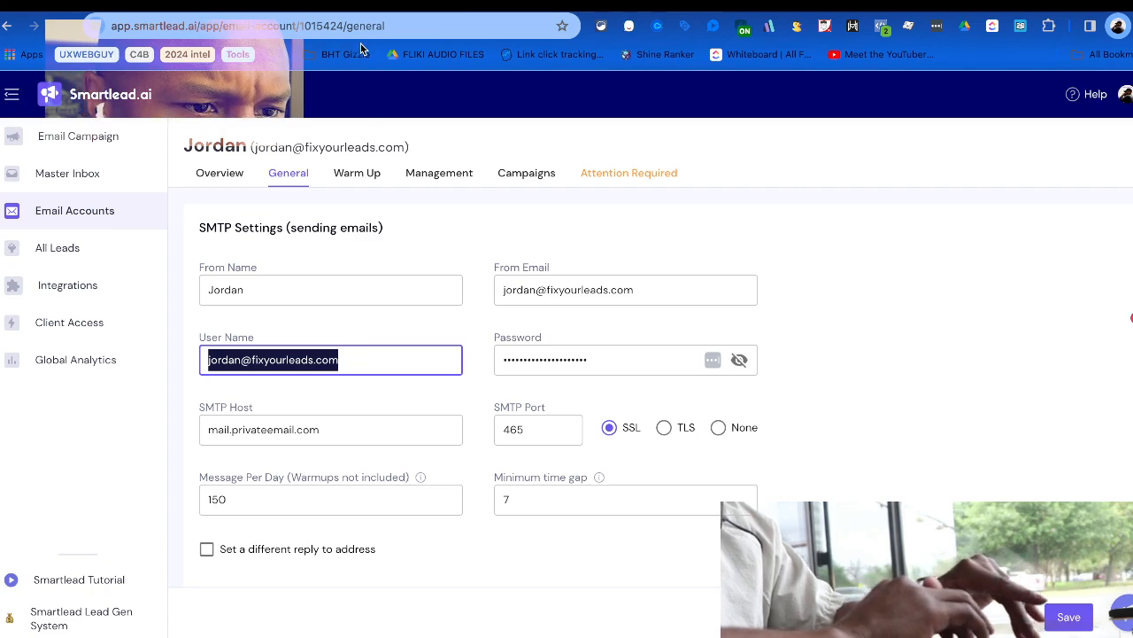
pyautogui.click(249, 14)
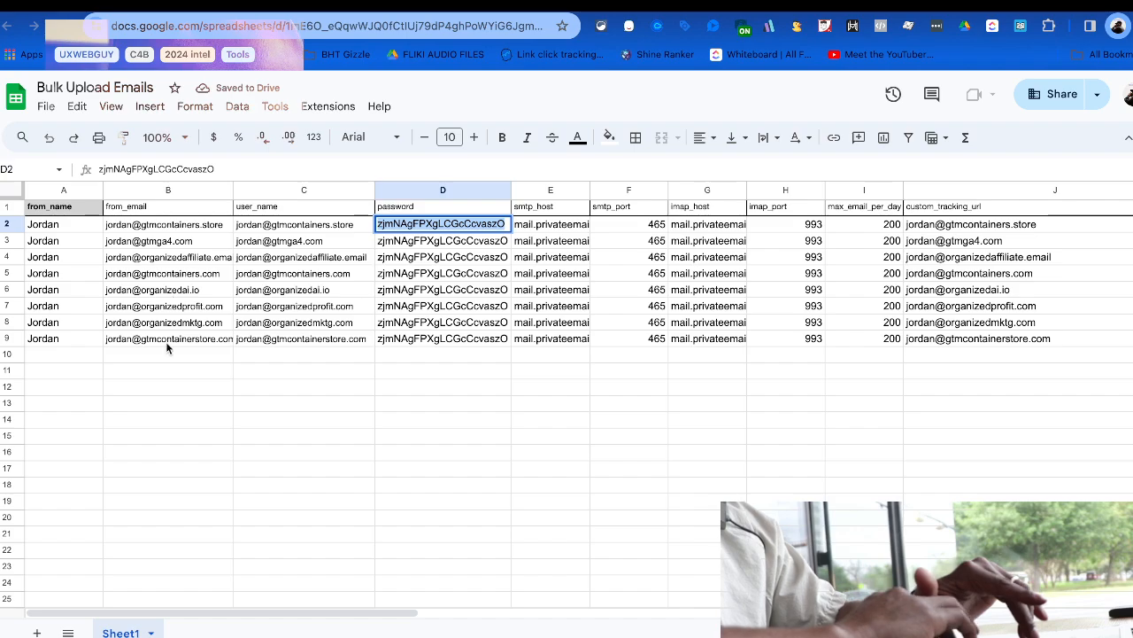
pyautogui.moveTo(181, 345)
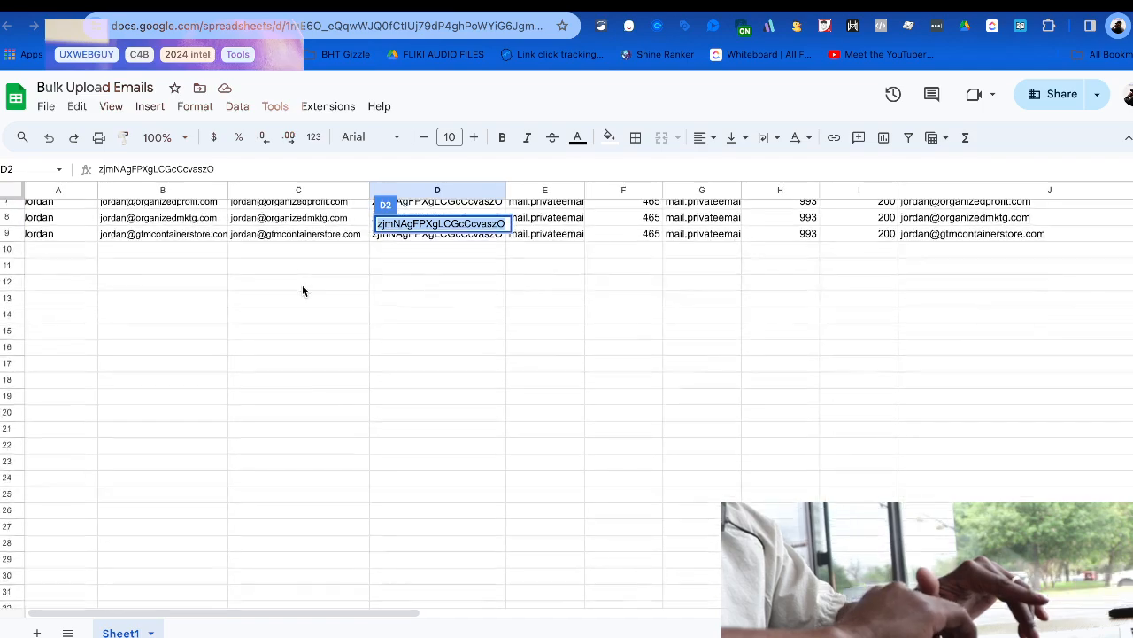
pyautogui.moveTo(279, 293)
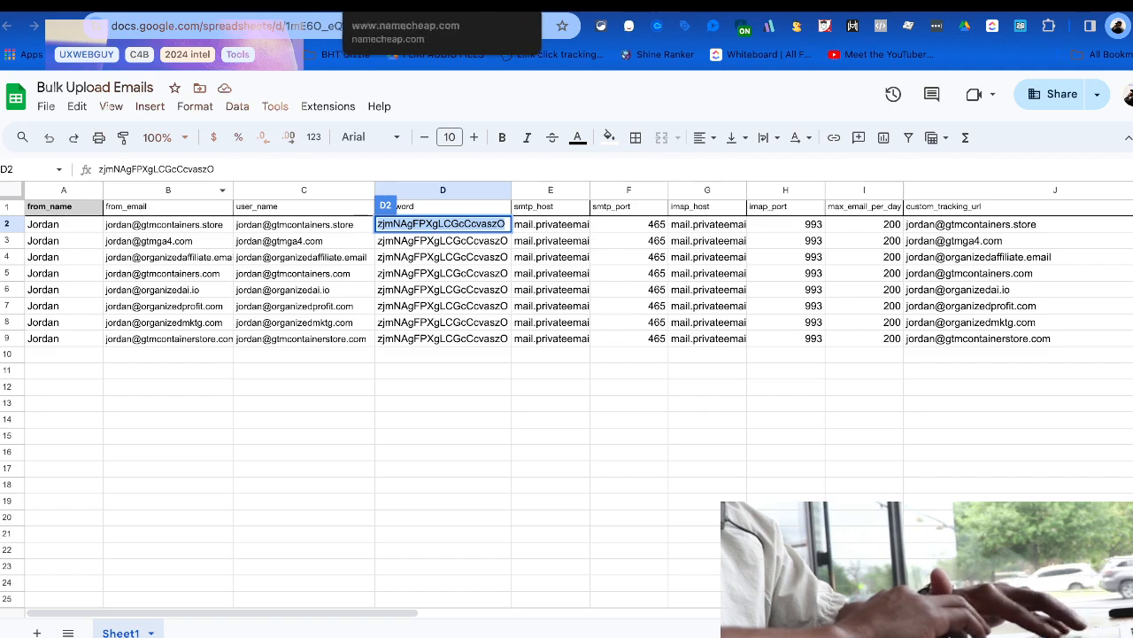
# Switch to the Namecheap tab, open the account login page and fill in the saved username.
pyautogui.click(358, 6)
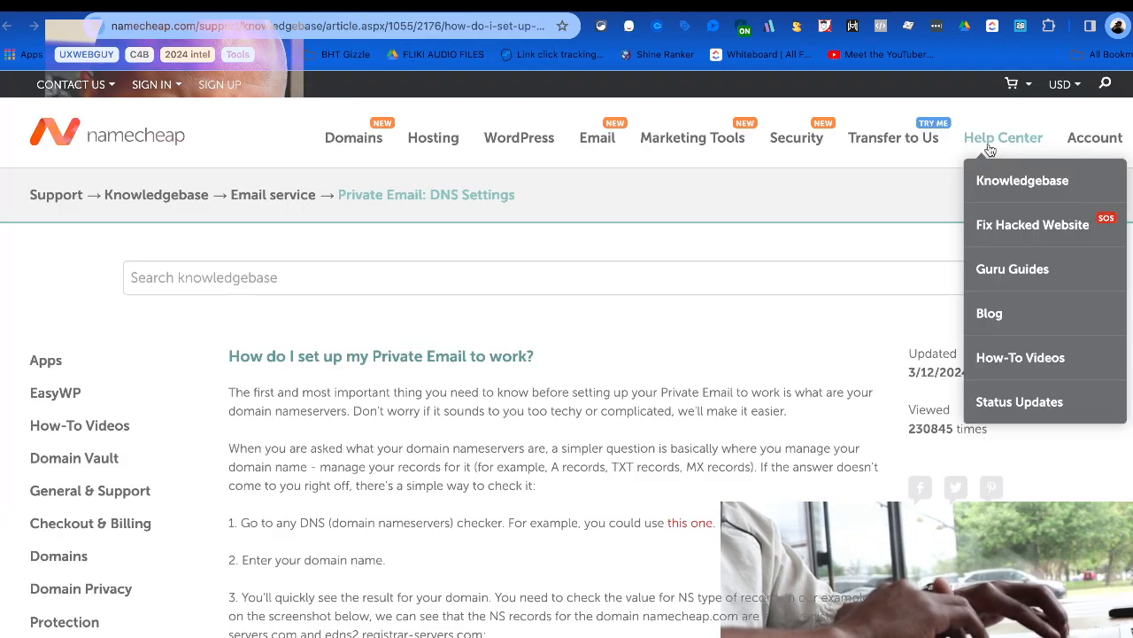
pyautogui.moveTo(1094, 138)
pyautogui.click(1064, 185)
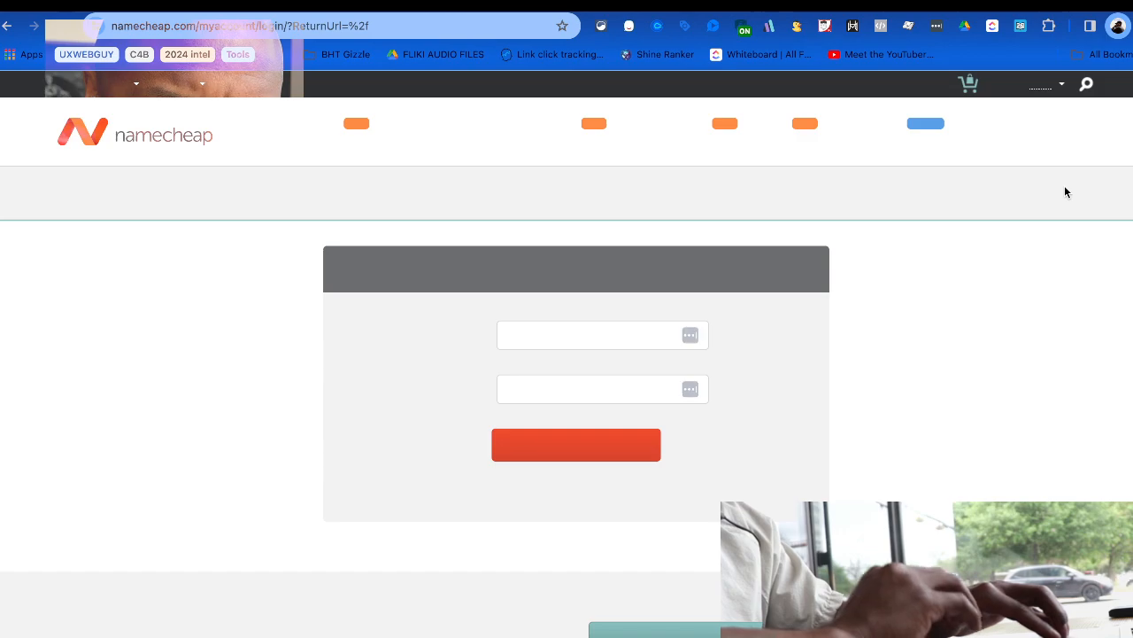
pyautogui.click(640, 341)
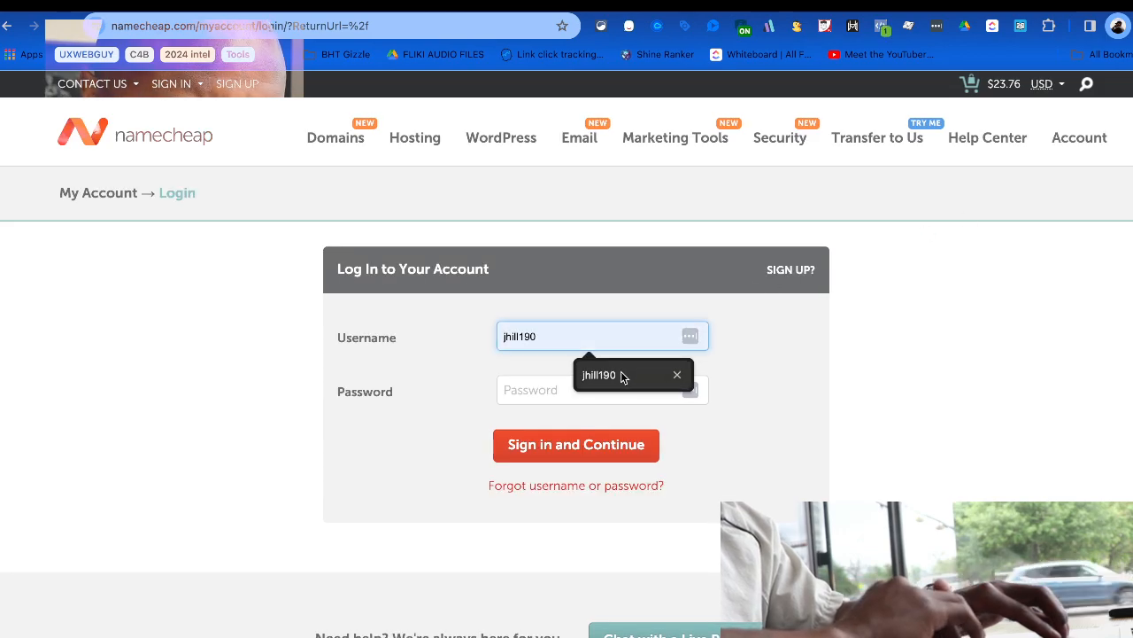
pyautogui.click(620, 375)
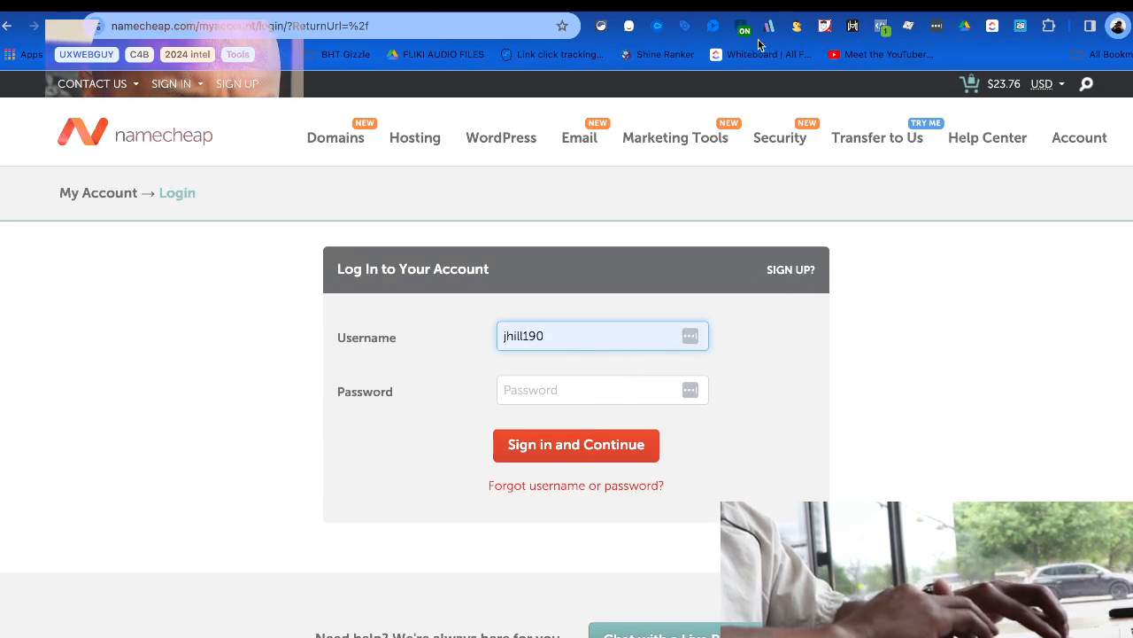
# Unlock LastPass with the master password and sign in to Namecheap with the autofilled account password.
pyautogui.click(940, 27)
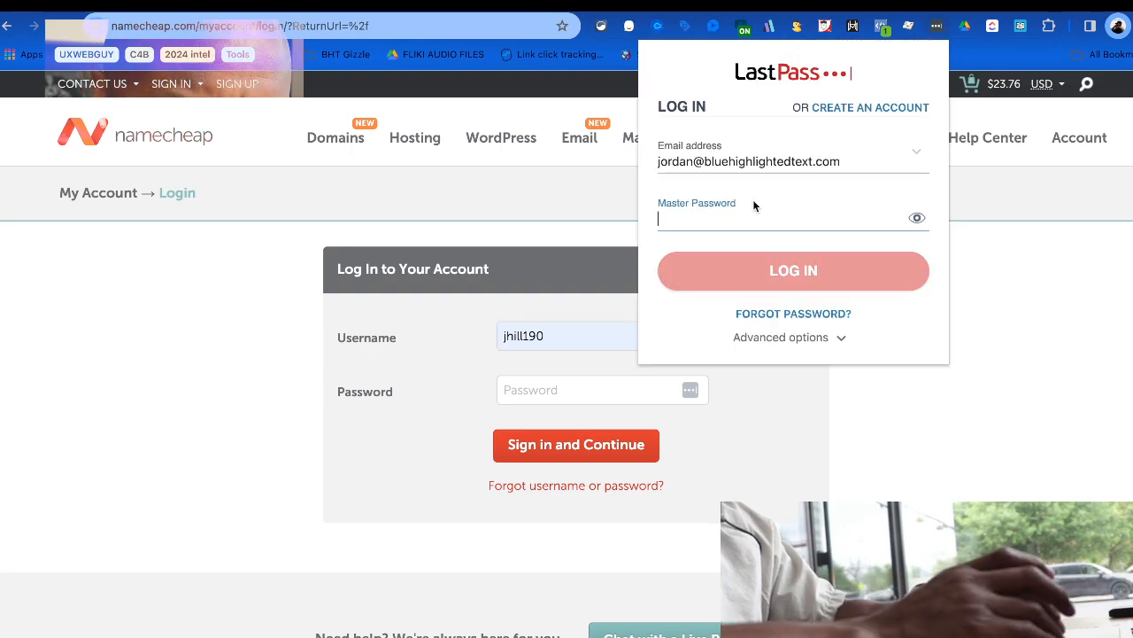
pyautogui.write('•••••••••••')
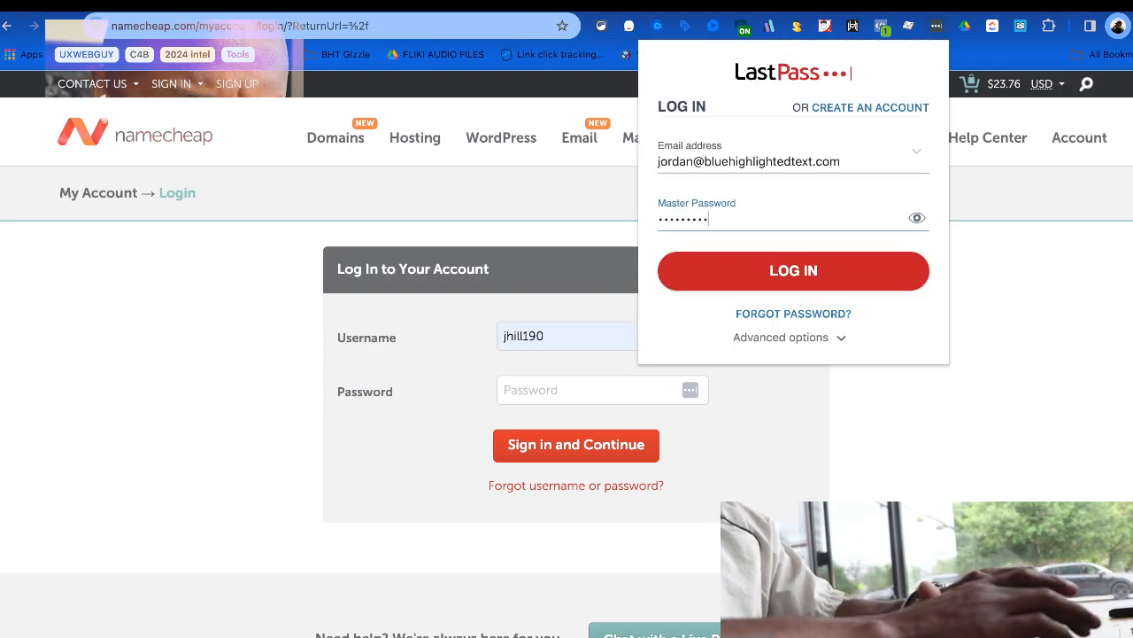
pyautogui.press('Return')
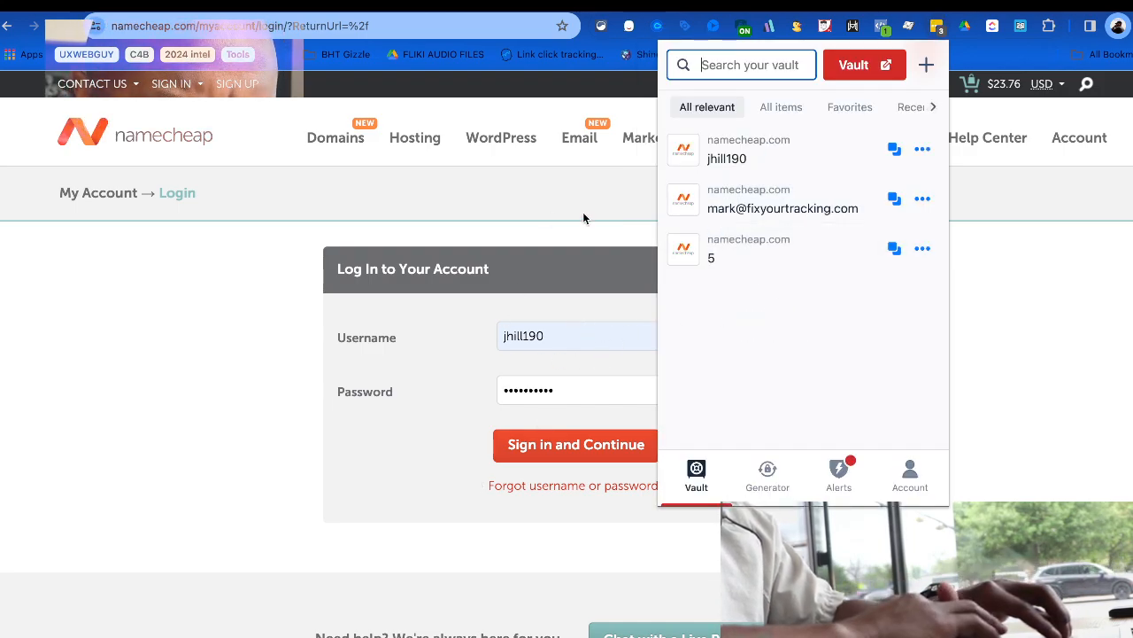
pyautogui.click(553, 319)
pyautogui.click(572, 446)
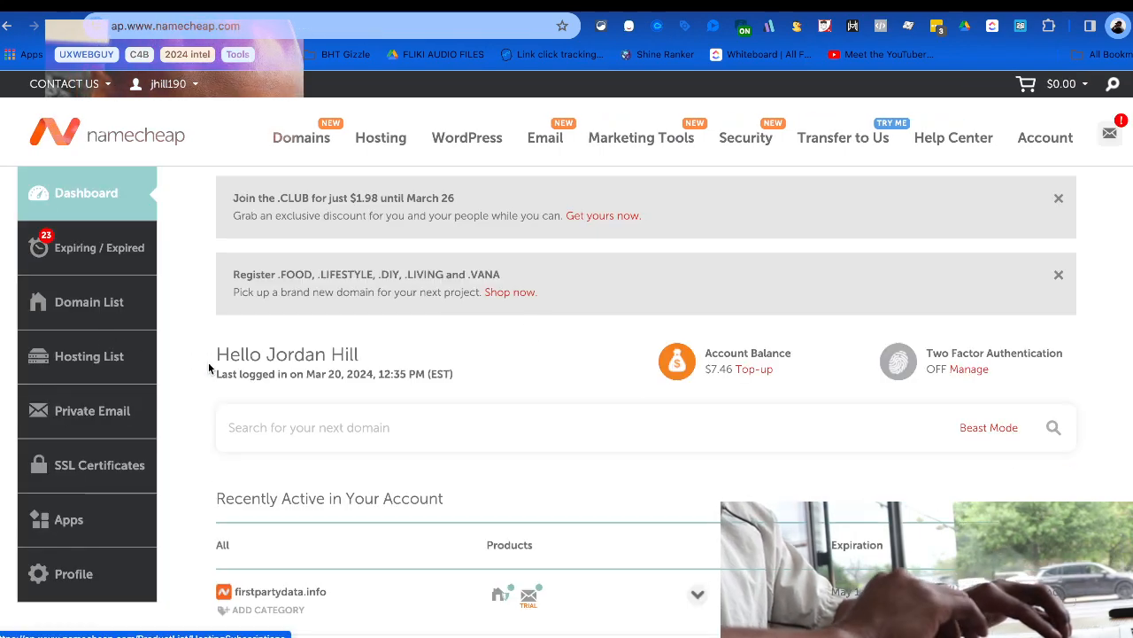
# Check the email product status of fixyourleads.com in the dashboard's recently active list.
pyautogui.scroll(-1, 304, 411)
pyautogui.scroll(-5, 304, 411)
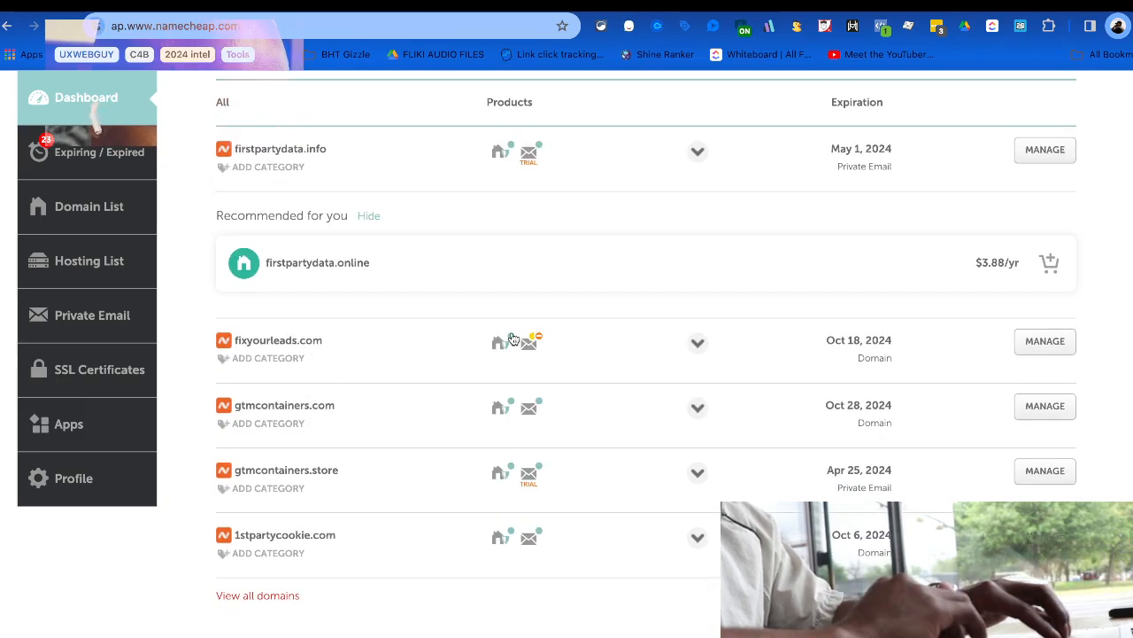
pyautogui.moveTo(526, 352)
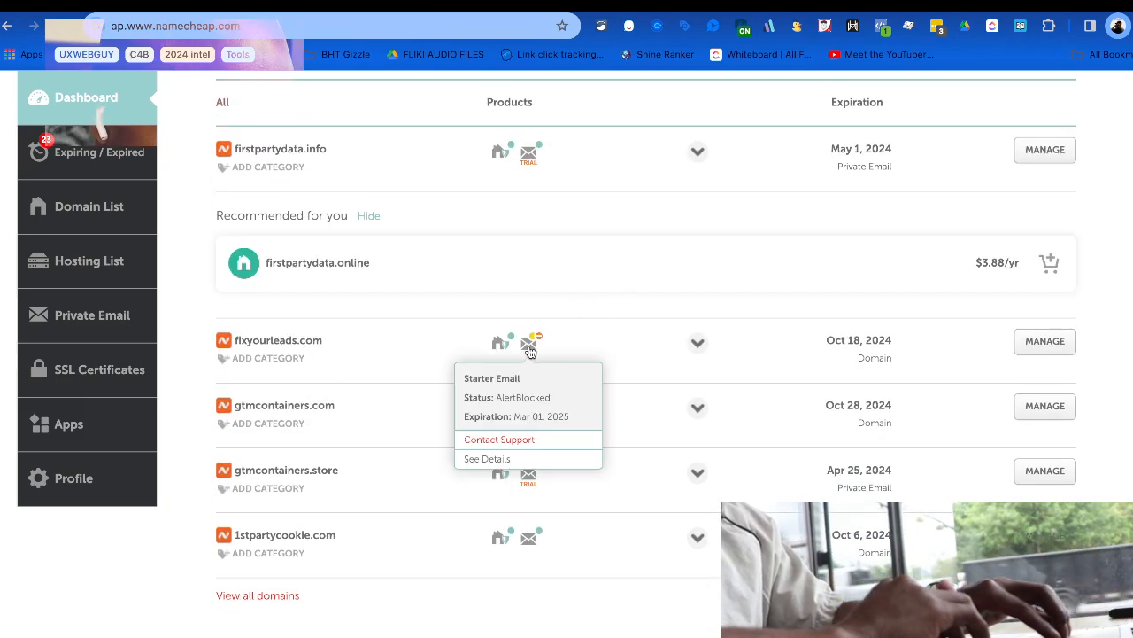
pyautogui.click(530, 352)
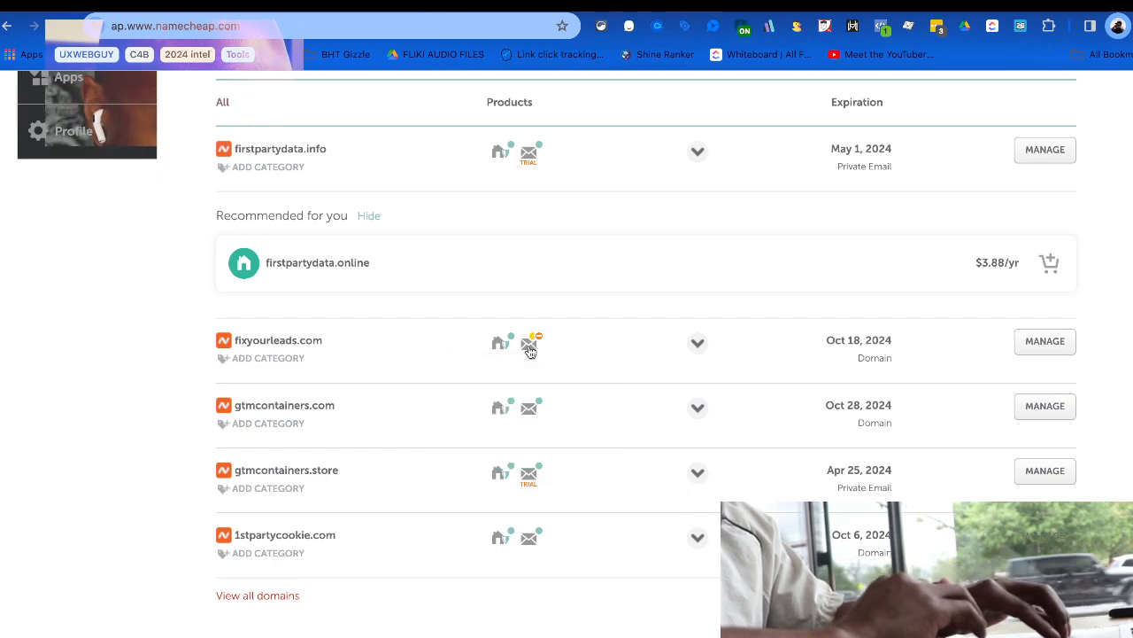
pyautogui.click(529, 352)
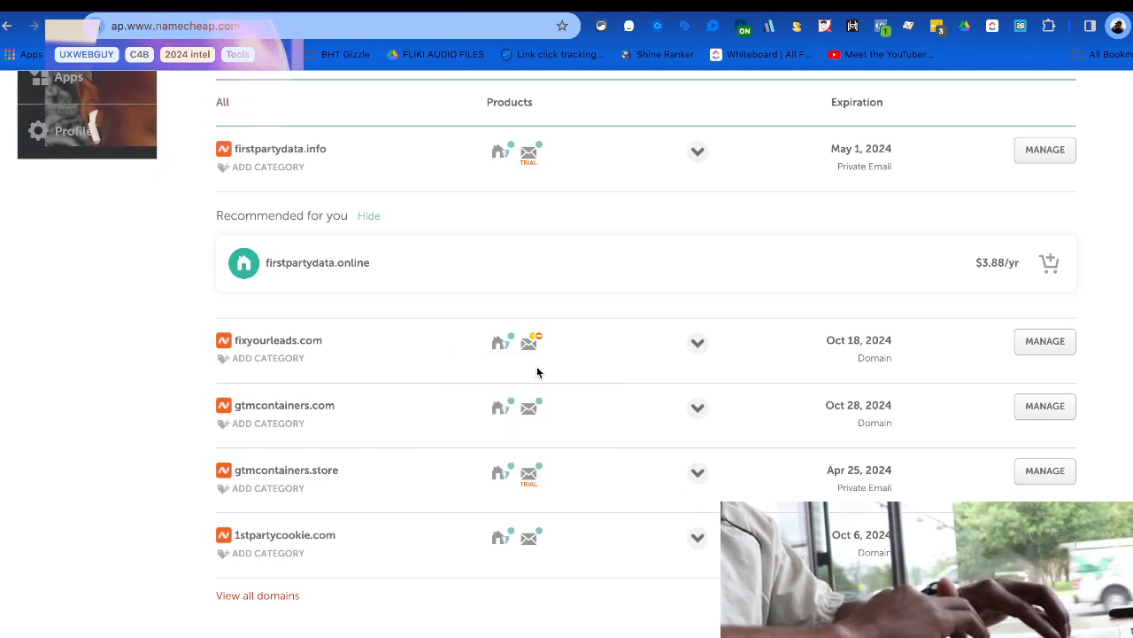
# Open the management page for fixyourleads.com, look through its domain details and go to the Private Email subscriptions.
pyautogui.click(1049, 344)
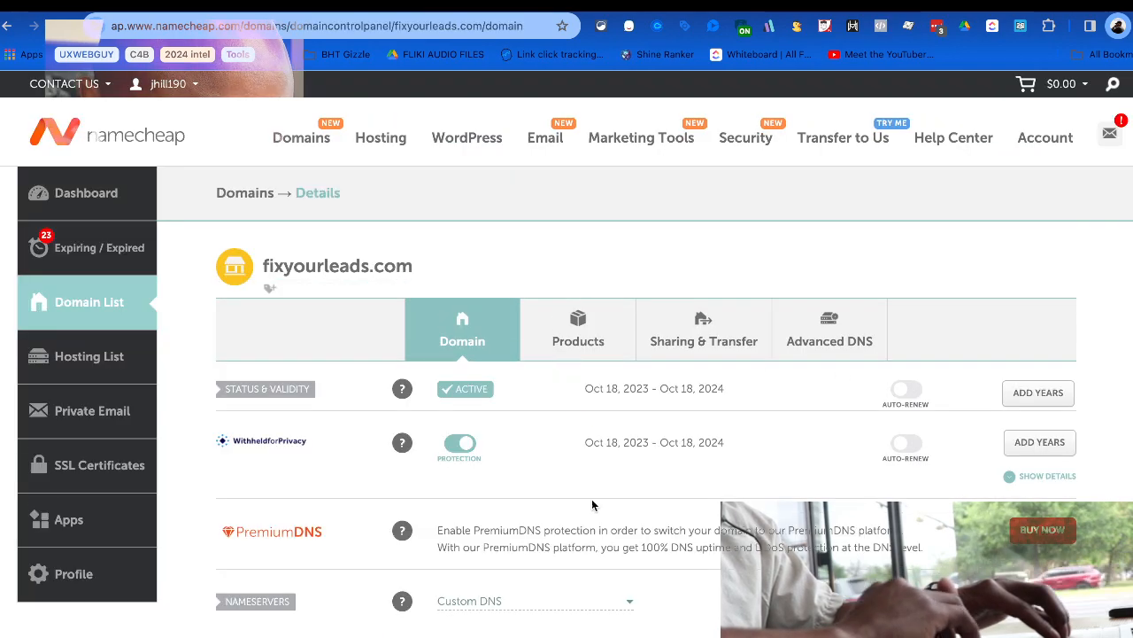
pyautogui.scroll(-10, 591, 499)
pyautogui.scroll(-5, 593, 501)
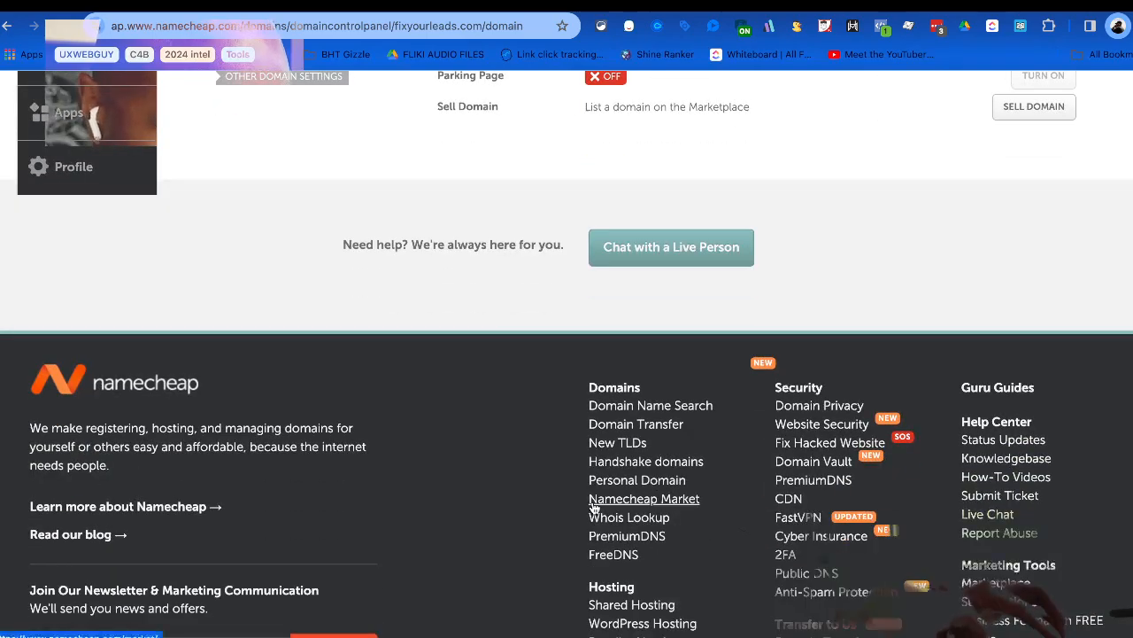
pyautogui.scroll(5, 592, 501)
pyautogui.scroll(8, 525, 402)
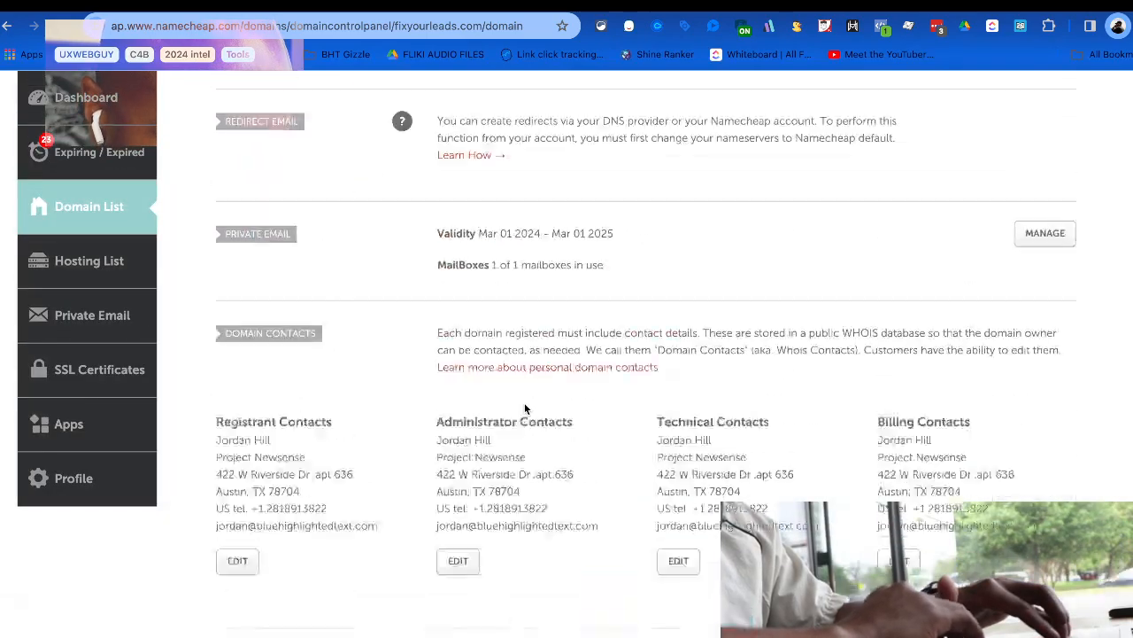
pyautogui.click(84, 319)
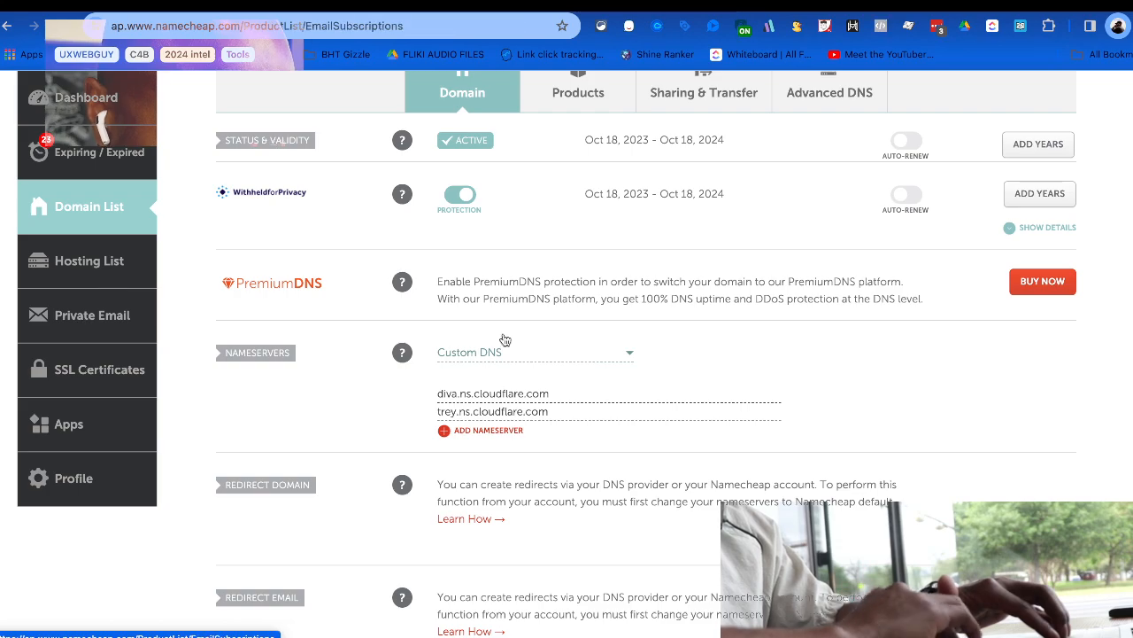
# Open the management page of the fixyourleads.com Private Email subscription, check its notices and mailbox status, and close it.
pyautogui.scroll(-2, 659, 364)
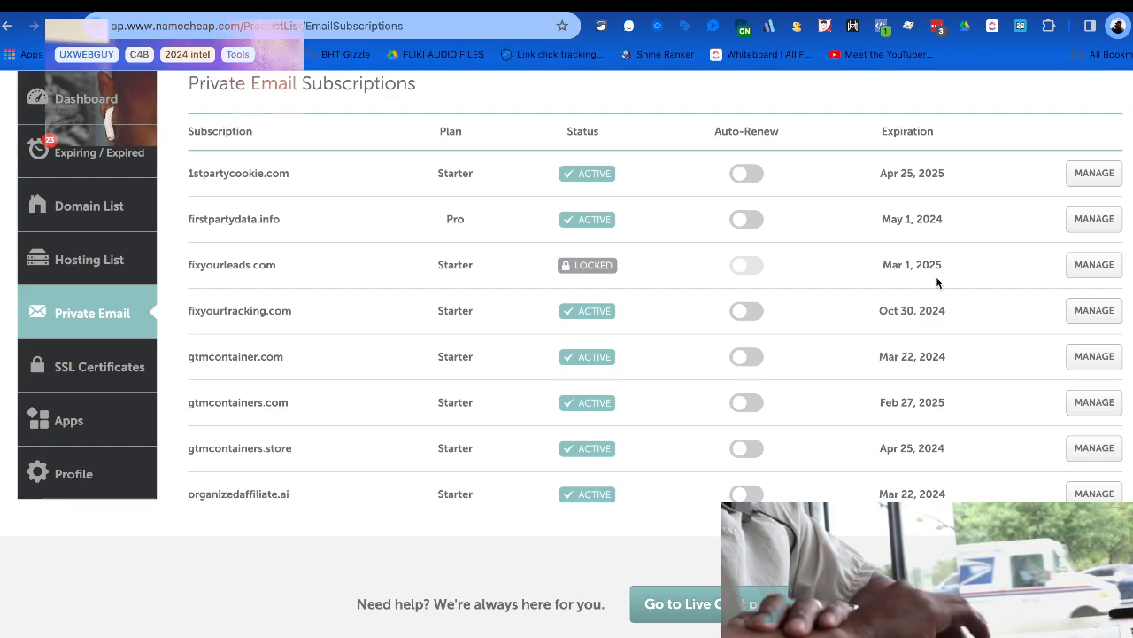
pyautogui.click(1094, 264)
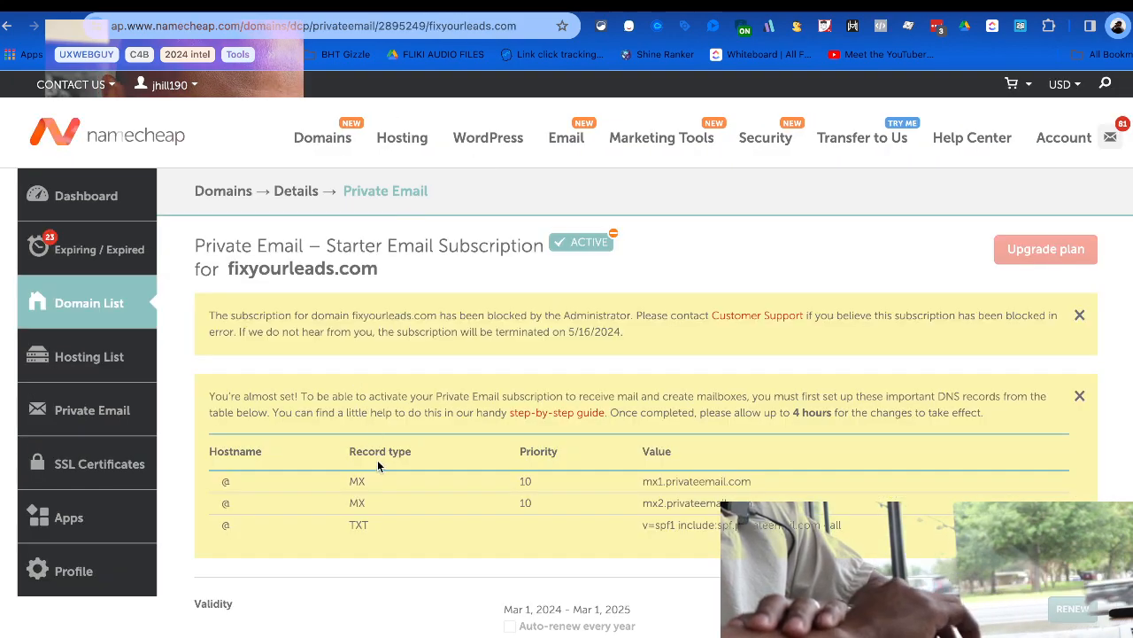
pyautogui.scroll(-10, 602, 345)
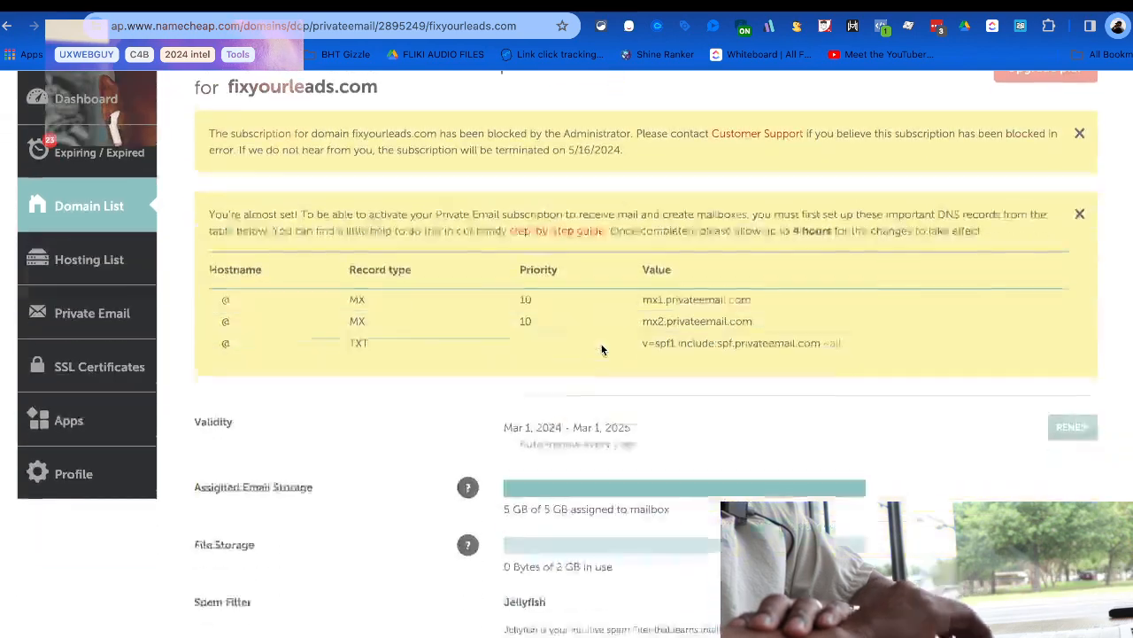
pyautogui.scroll(-1, 602, 347)
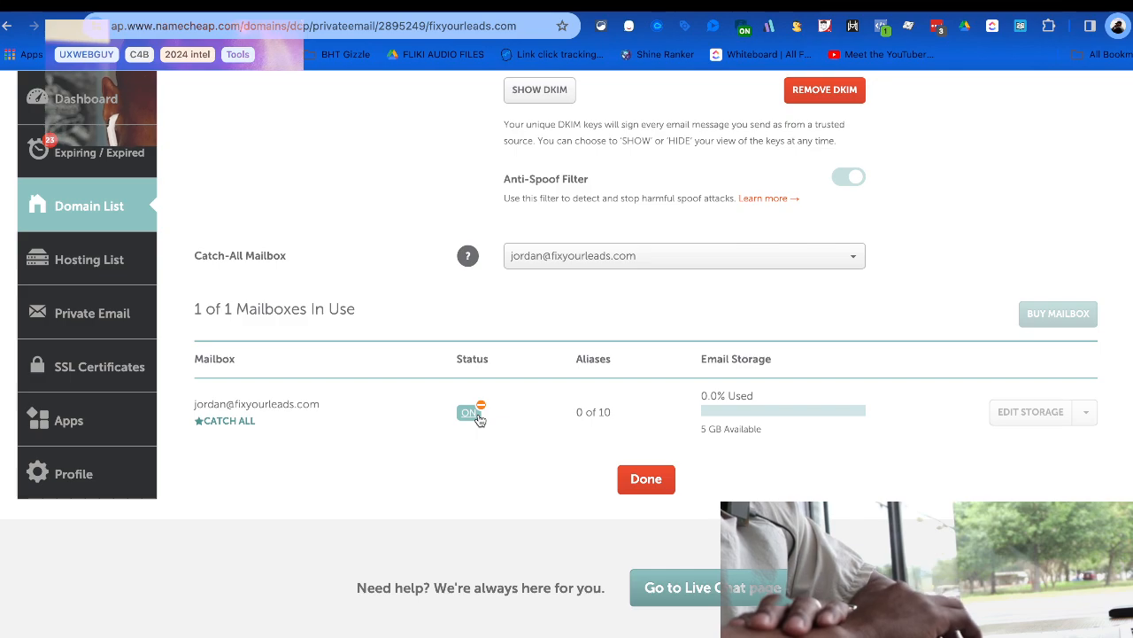
pyautogui.moveTo(480, 408)
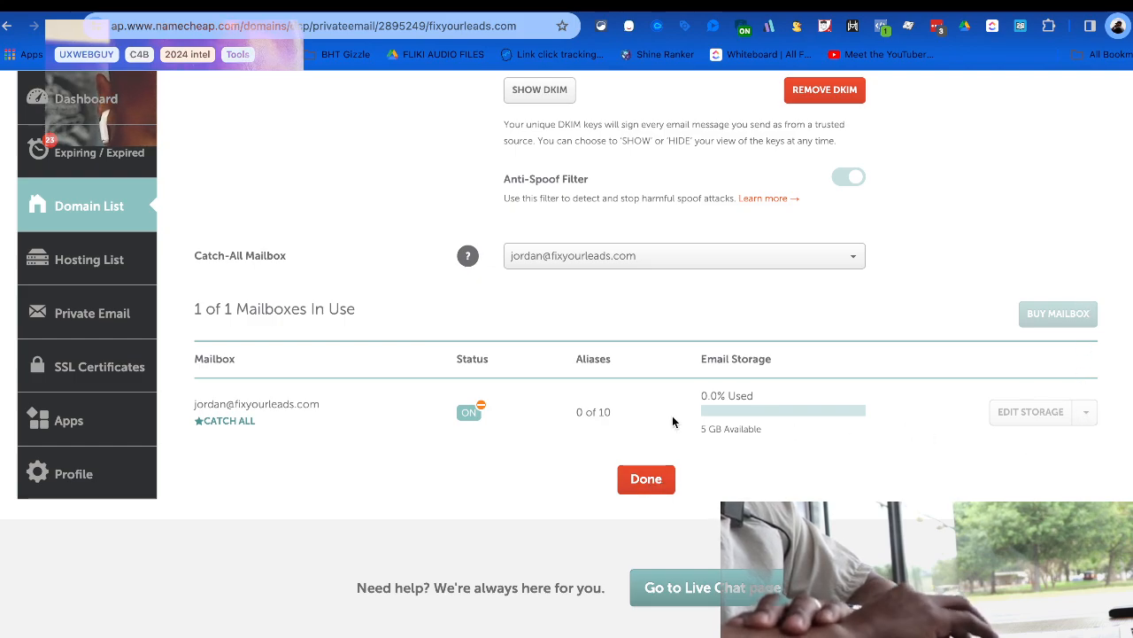
pyautogui.click(646, 479)
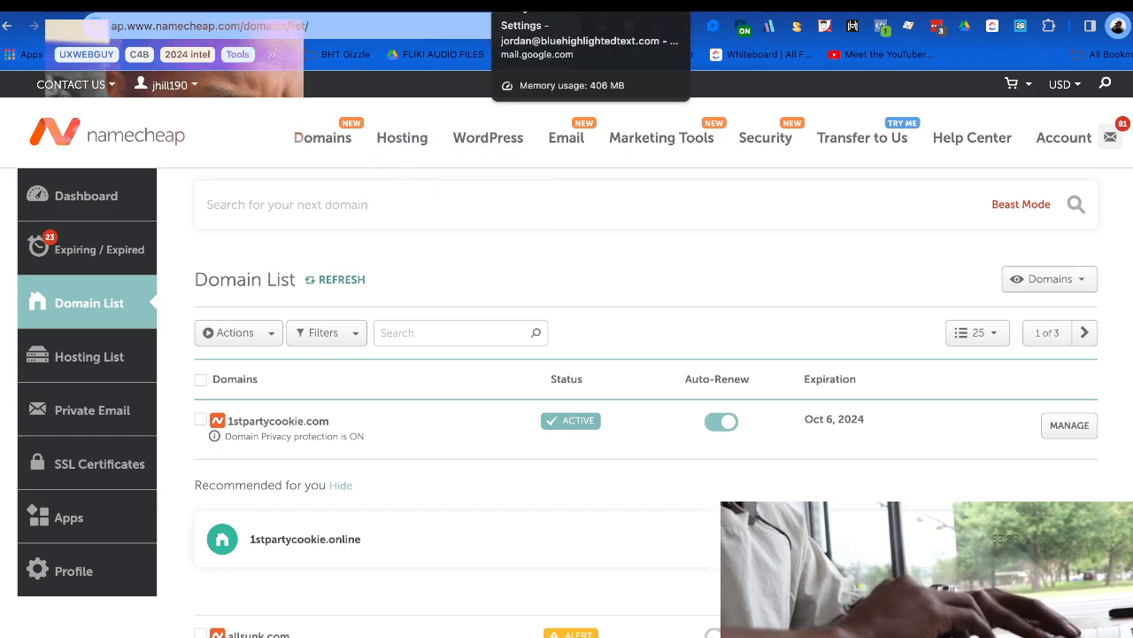
# Switch to the Gmail tab, return from the filter settings to the inbox and search the mail for "fixyourleads".
pyautogui.click(507, 4)
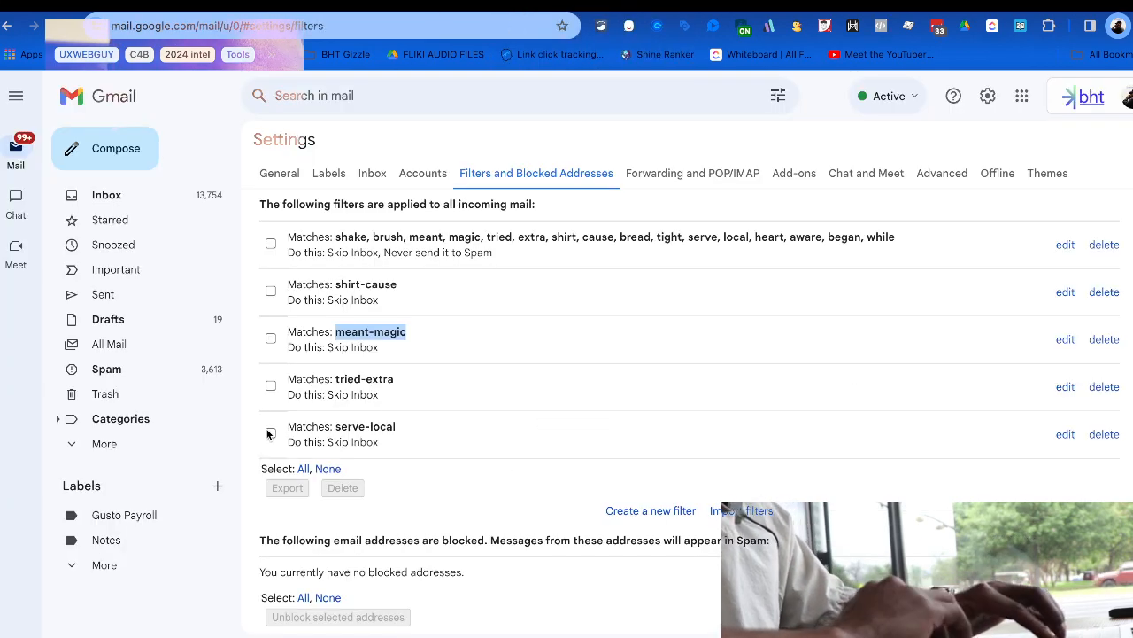
pyautogui.click(145, 191)
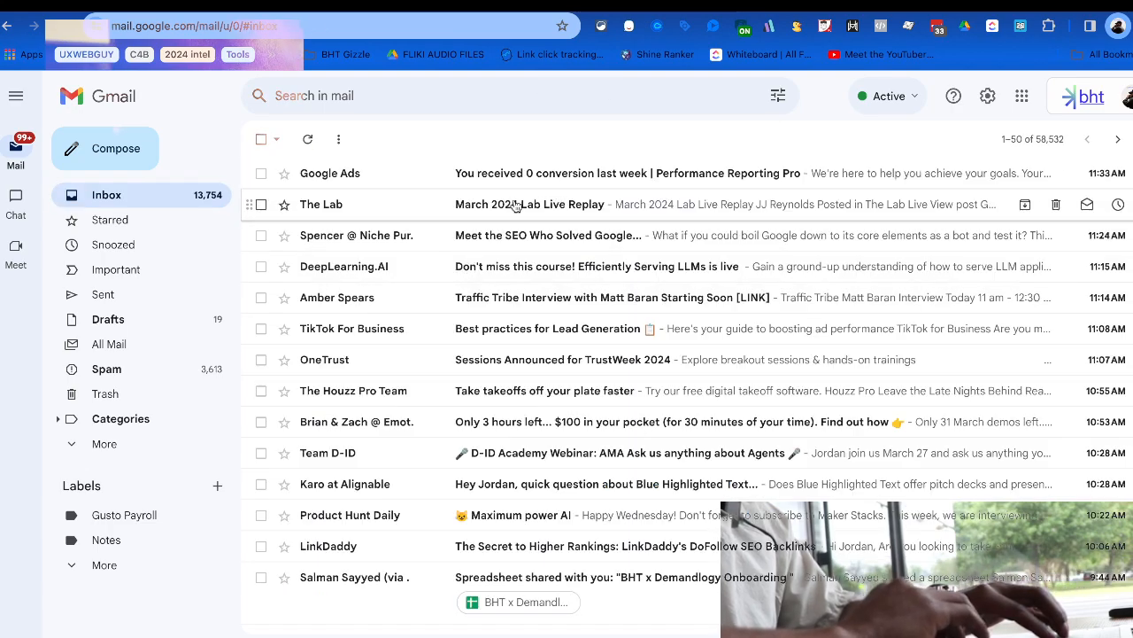
pyautogui.click(424, 92)
pyautogui.write('fixy')
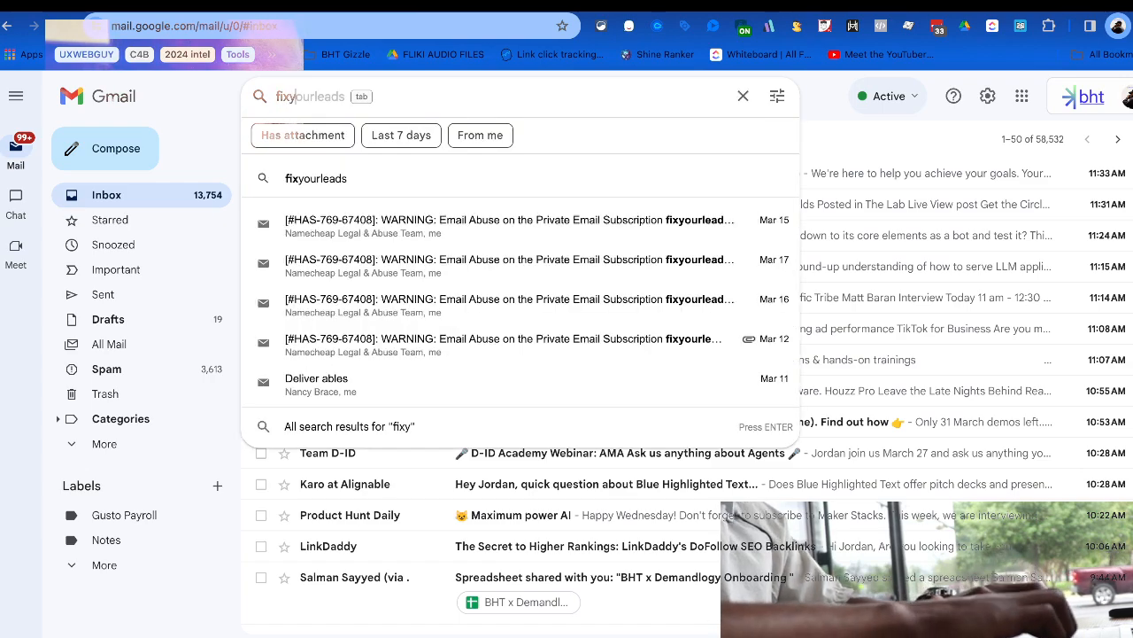
pyautogui.write('ourtleads')
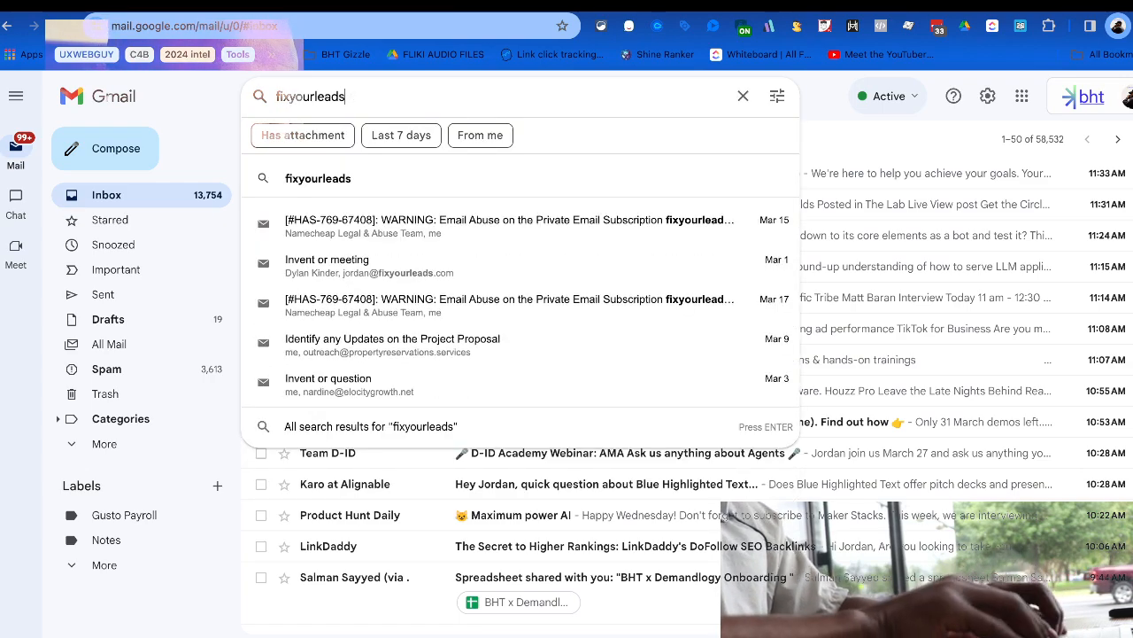
pyautogui.press('Return')
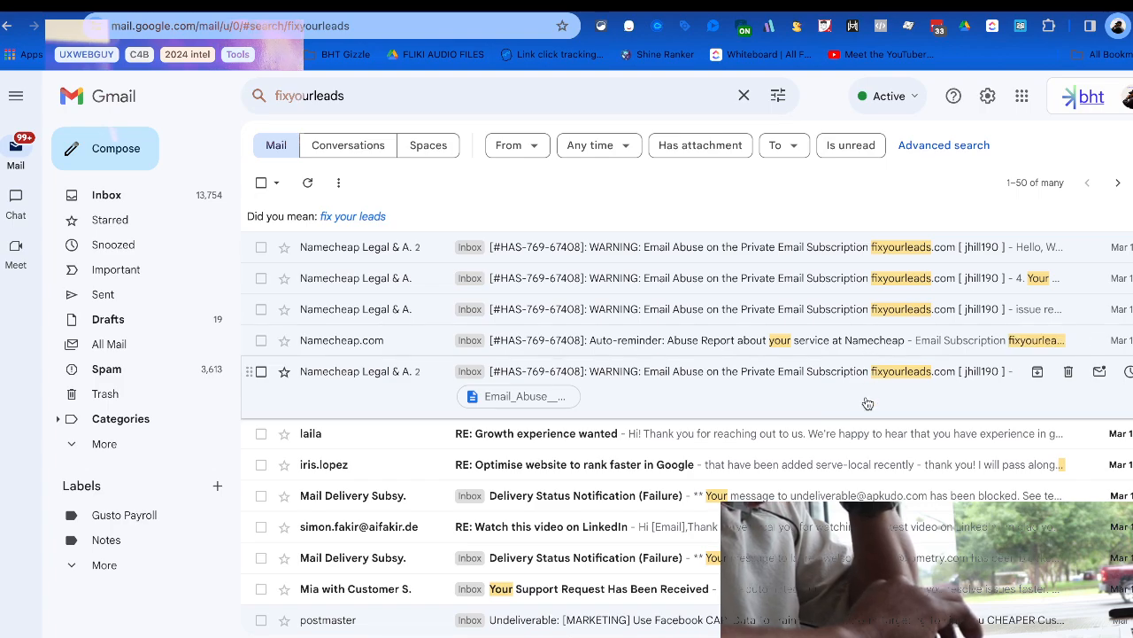
# Open the topmost Namecheap email abuse warning about fixyourleads.com and read through the thread's requirements and suspension message.
pyautogui.click(508, 249)
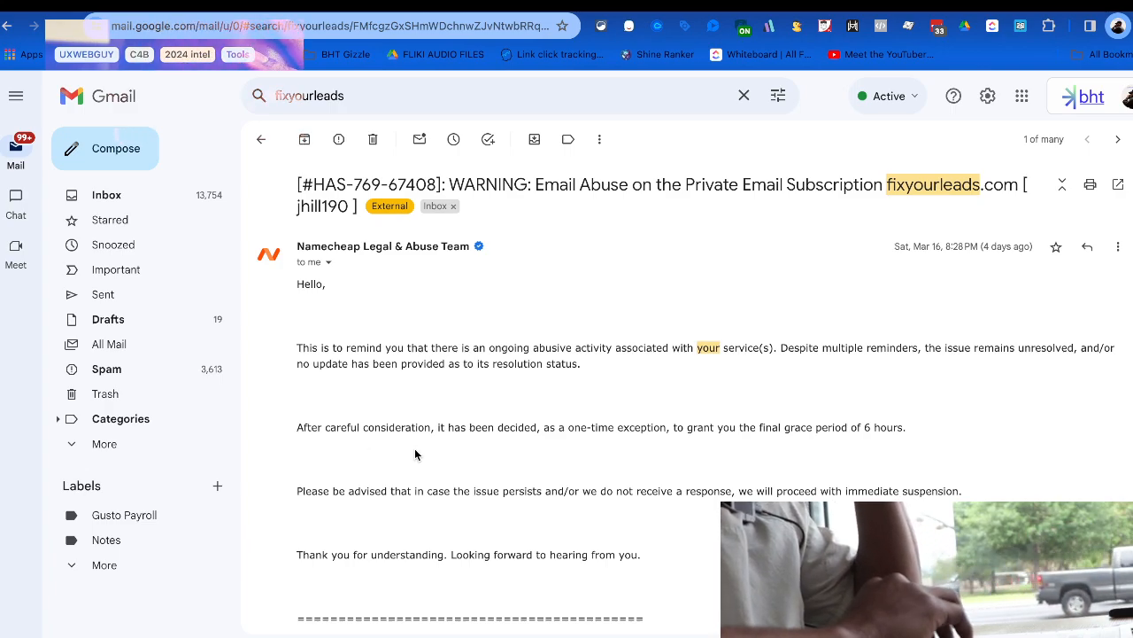
pyautogui.scroll(-1, 731, 477)
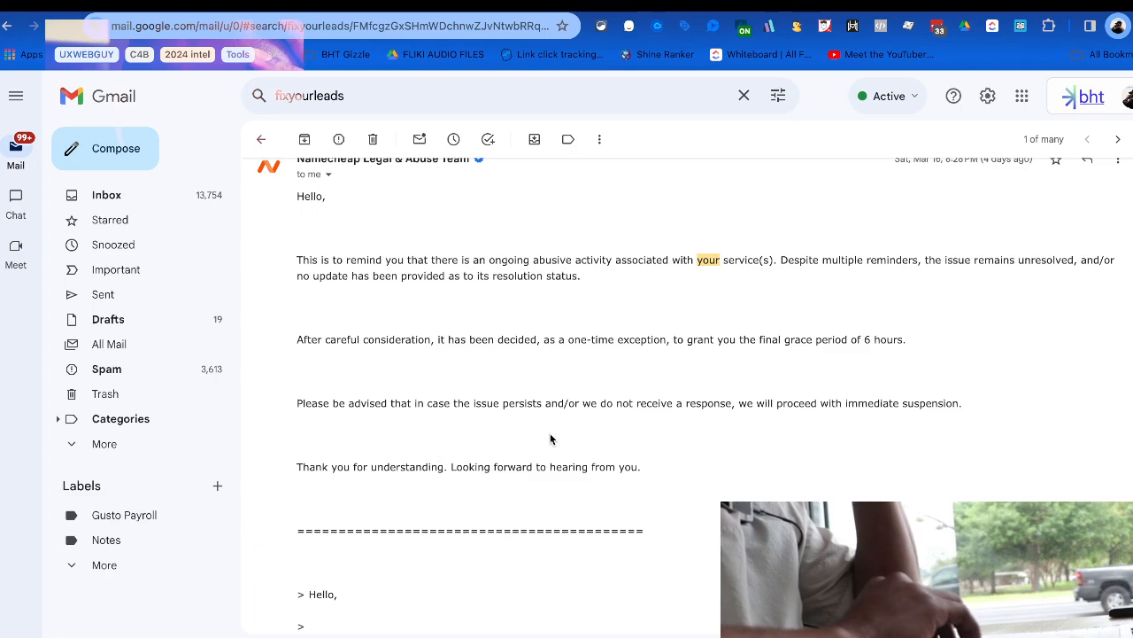
pyautogui.scroll(-4, 550, 438)
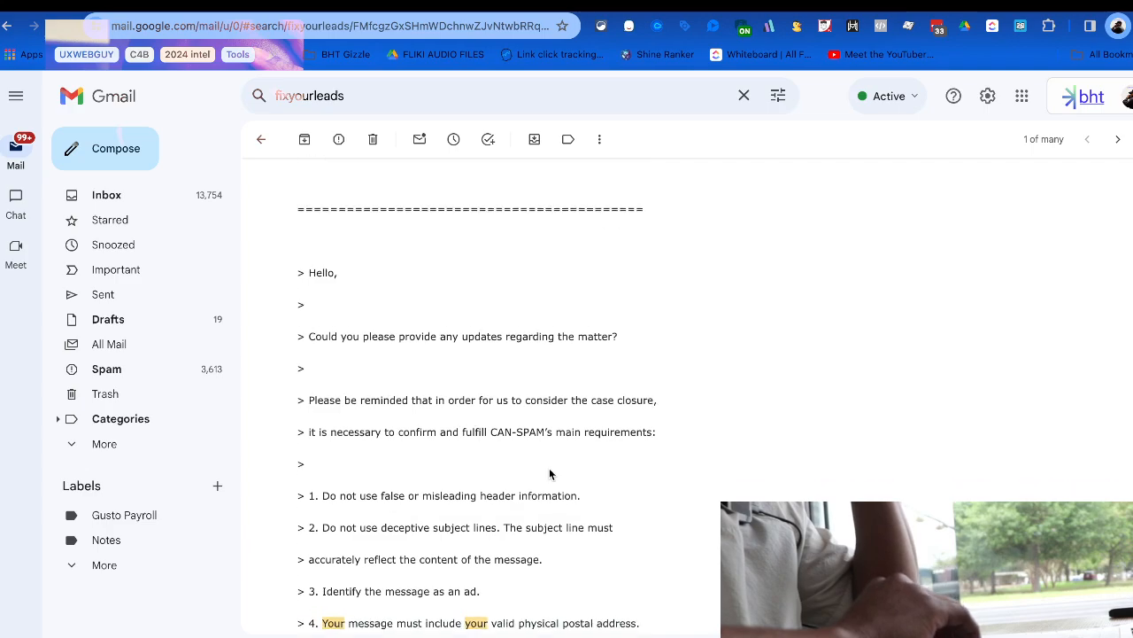
pyautogui.scroll(-14, 550, 474)
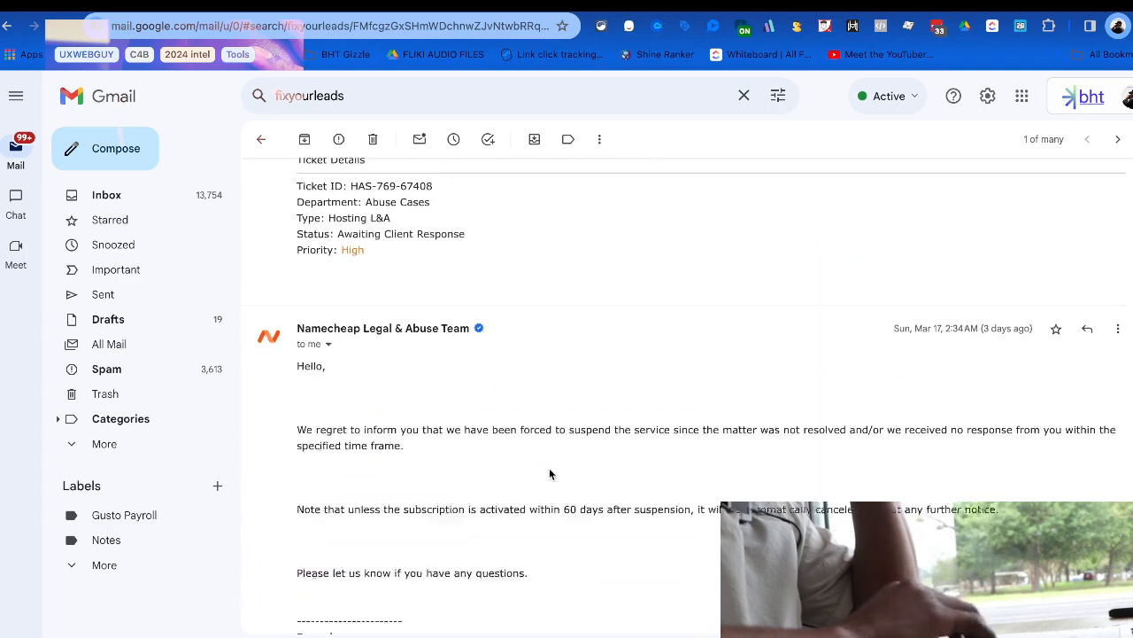
pyautogui.scroll(-5, 549, 474)
pyautogui.scroll(5, 549, 474)
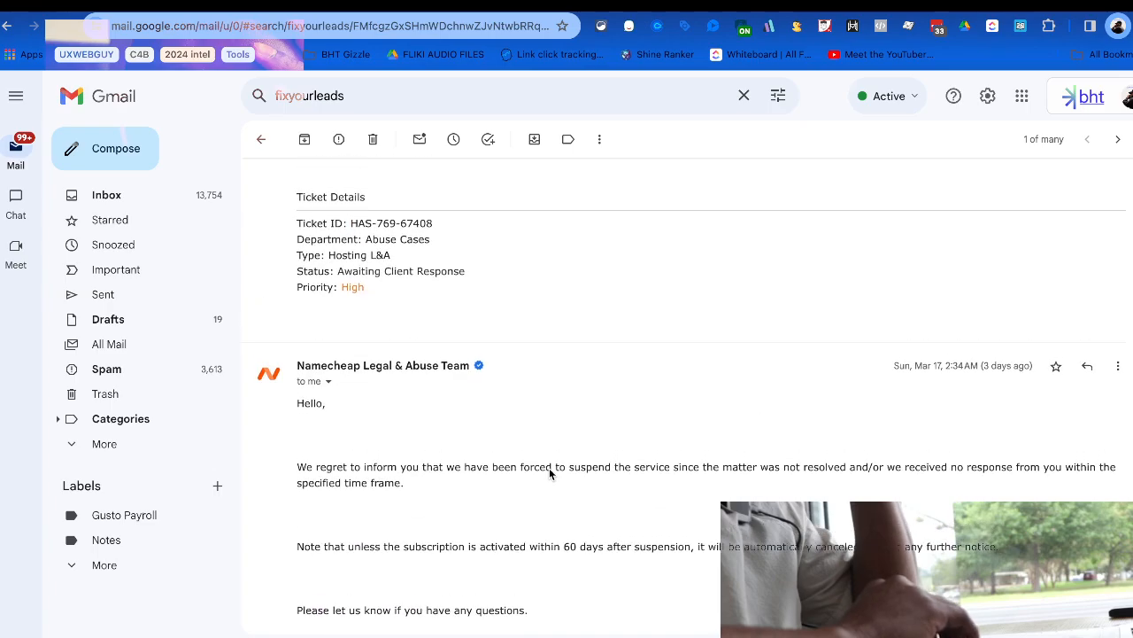
pyautogui.scroll(10, 549, 467)
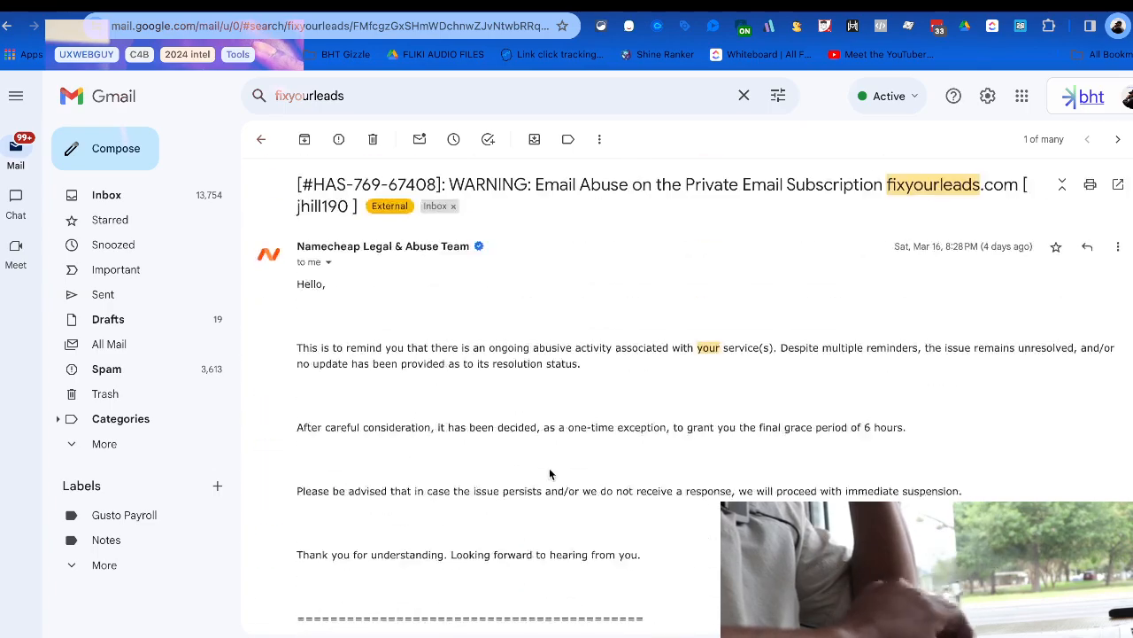
pyautogui.scroll(-15, 549, 467)
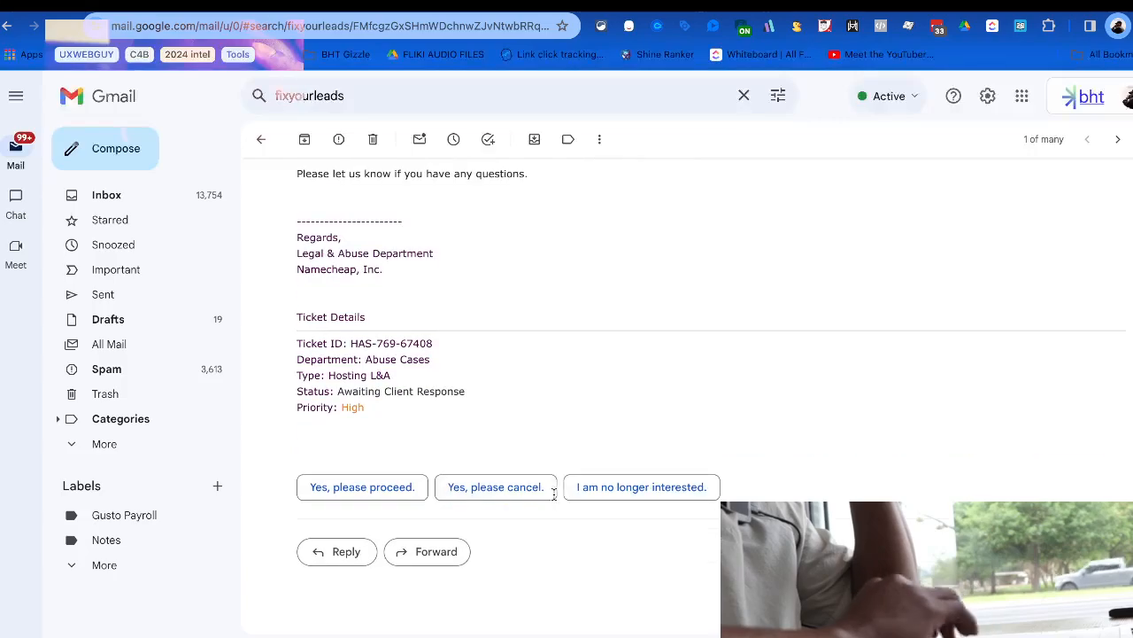
pyautogui.scroll(5, 553, 493)
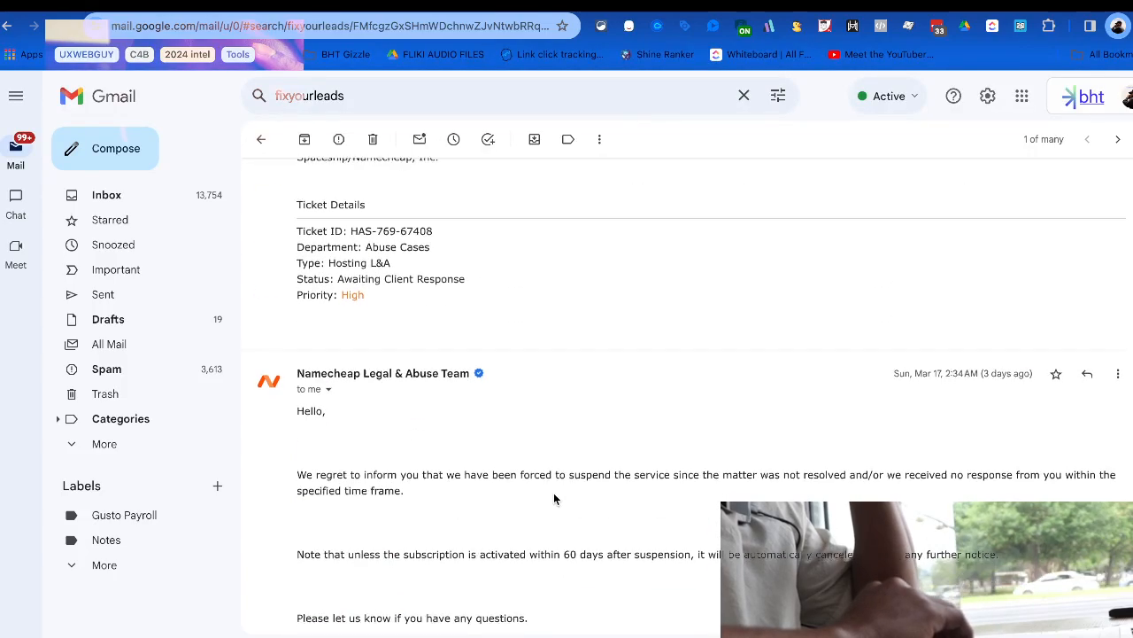
pyautogui.scroll(-2, 553, 492)
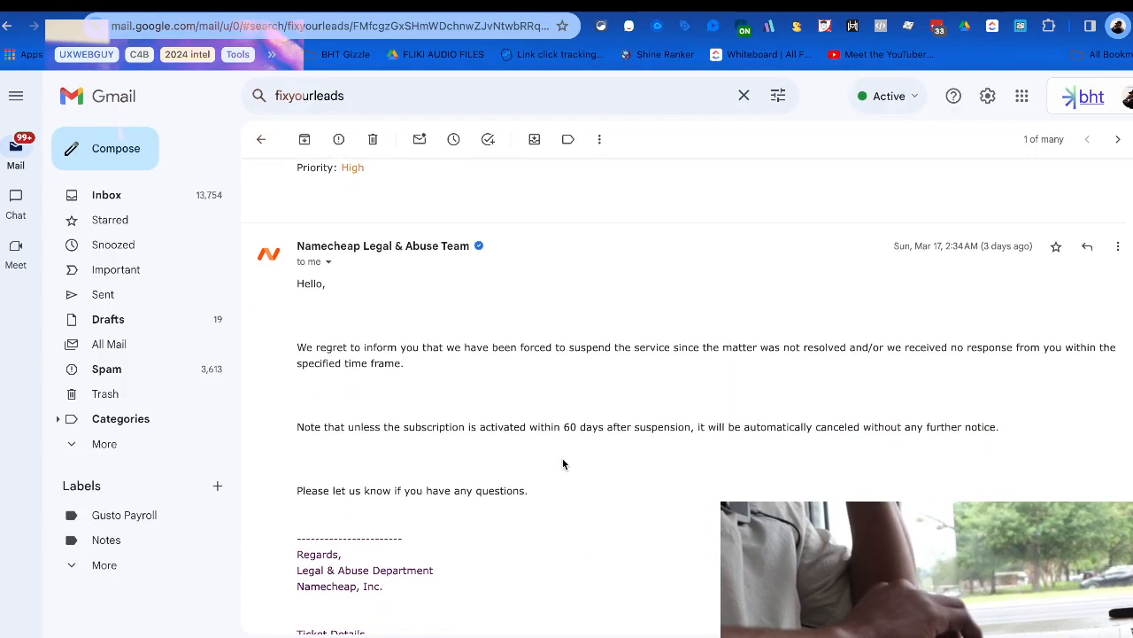
pyautogui.scroll(-4, 563, 463)
pyautogui.scroll(5, 562, 462)
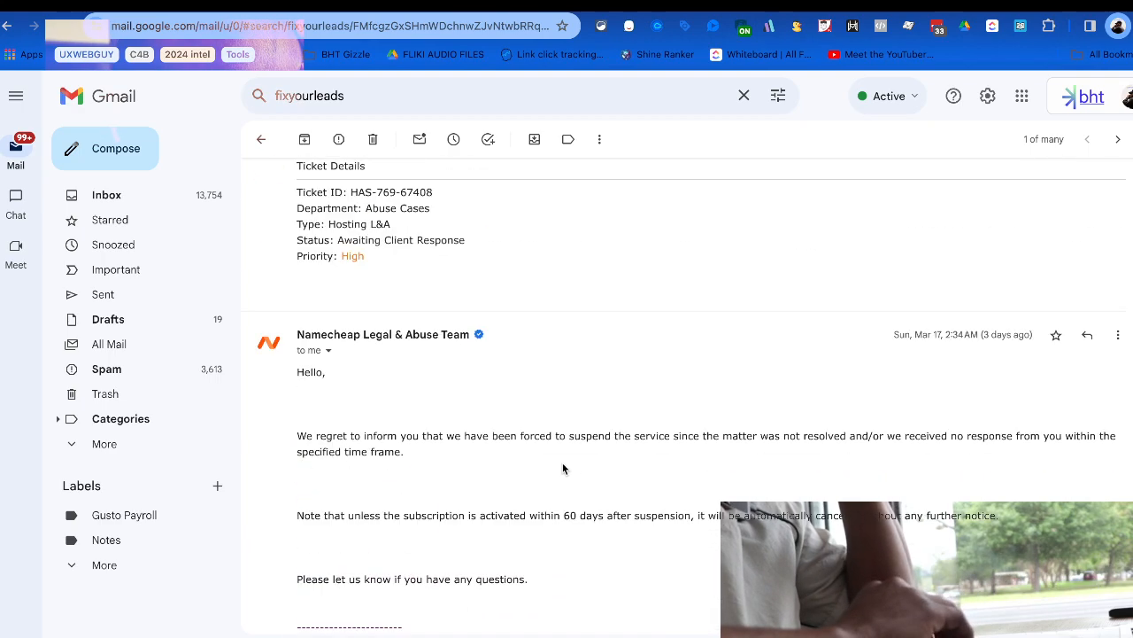
# Reply to Namecheap's suspension message with "Please reinstate fixyourleads.com I have made the changes per request." and send it.
pyautogui.click(1087, 335)
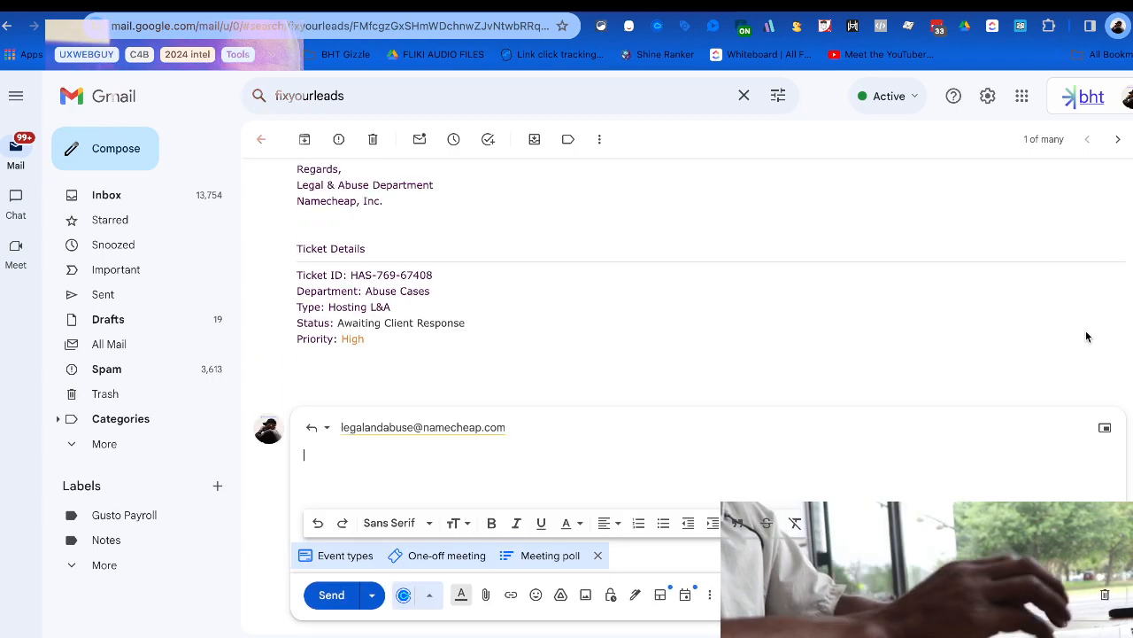
pyautogui.write('Please reinst')
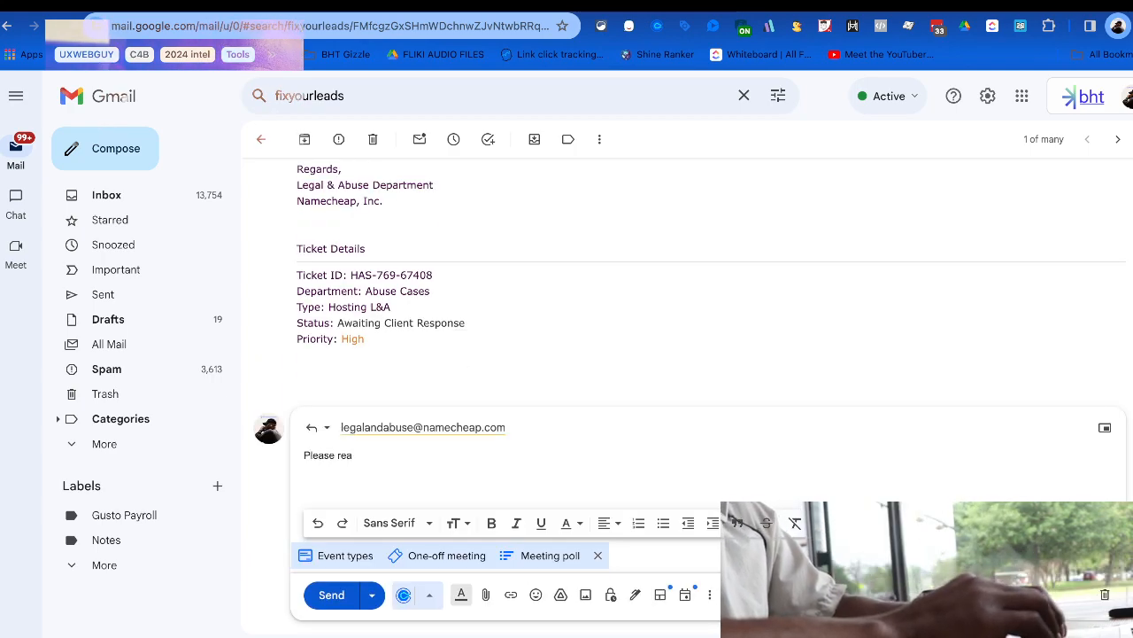
pyautogui.write('ate ')
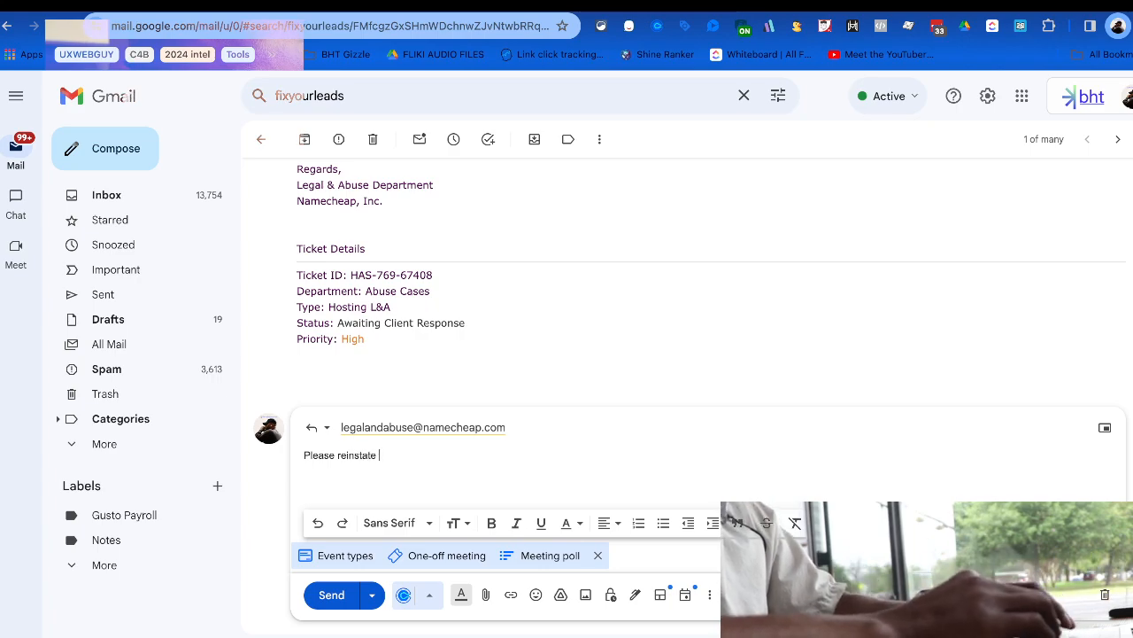
pyautogui.write('fixyourl')
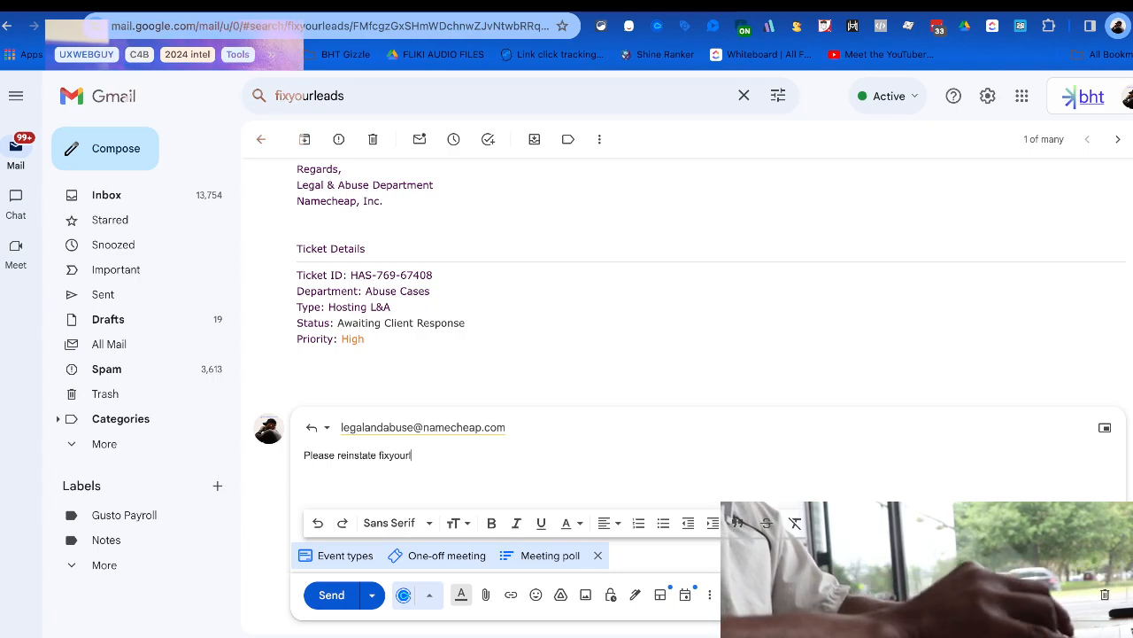
pyautogui.write('eads. ')
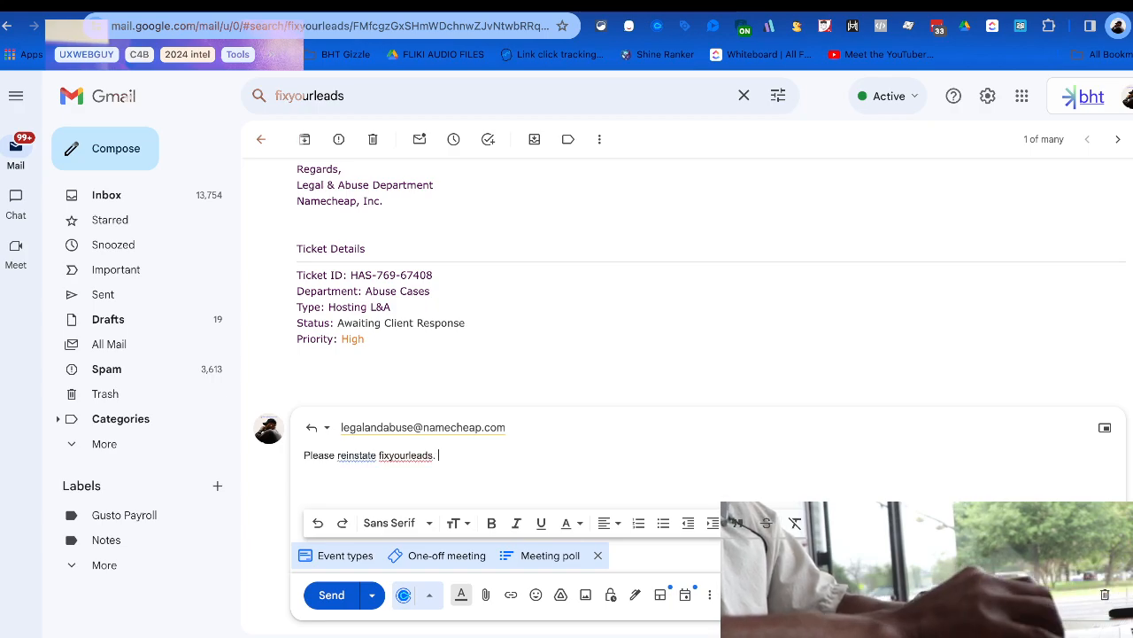
pyautogui.write('com I have made the')
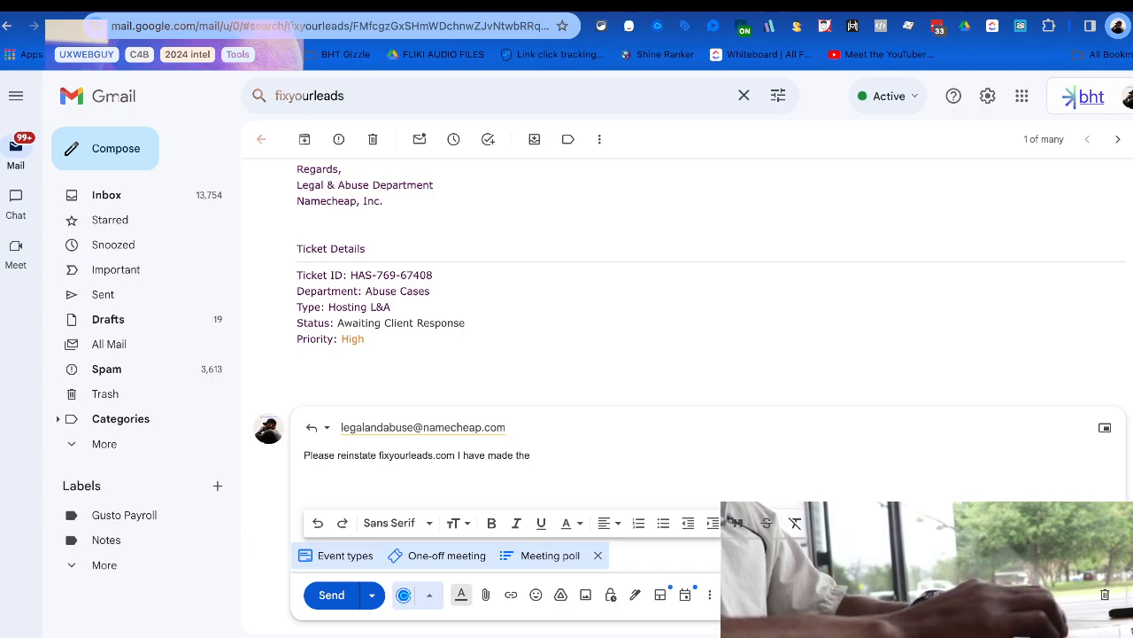
pyautogui.write(' changes per ')
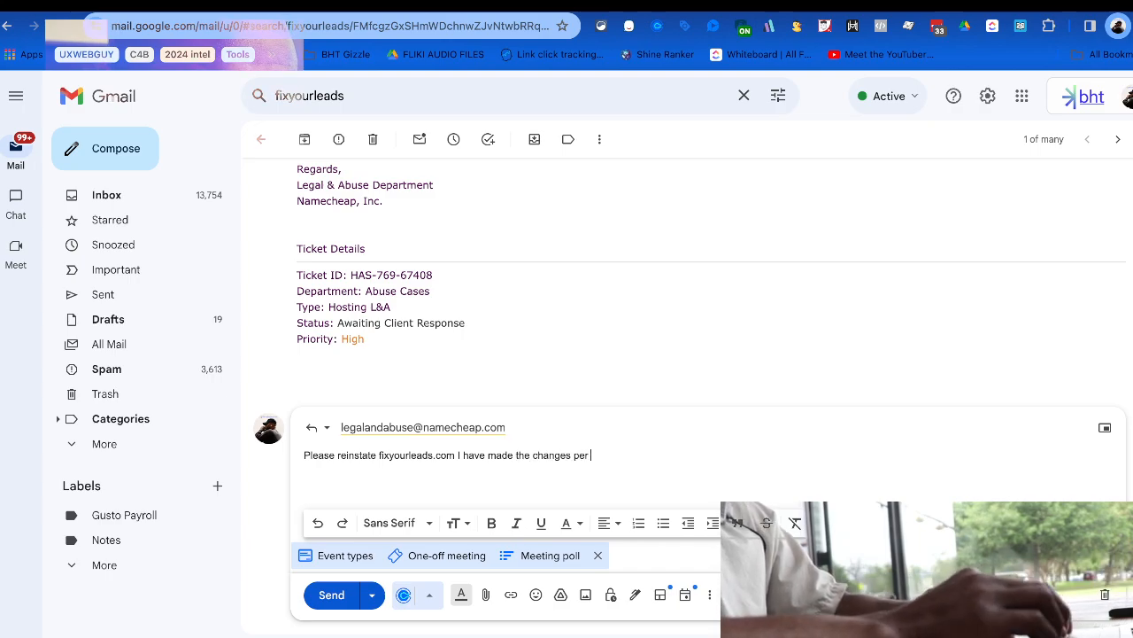
pyautogui.write('request')
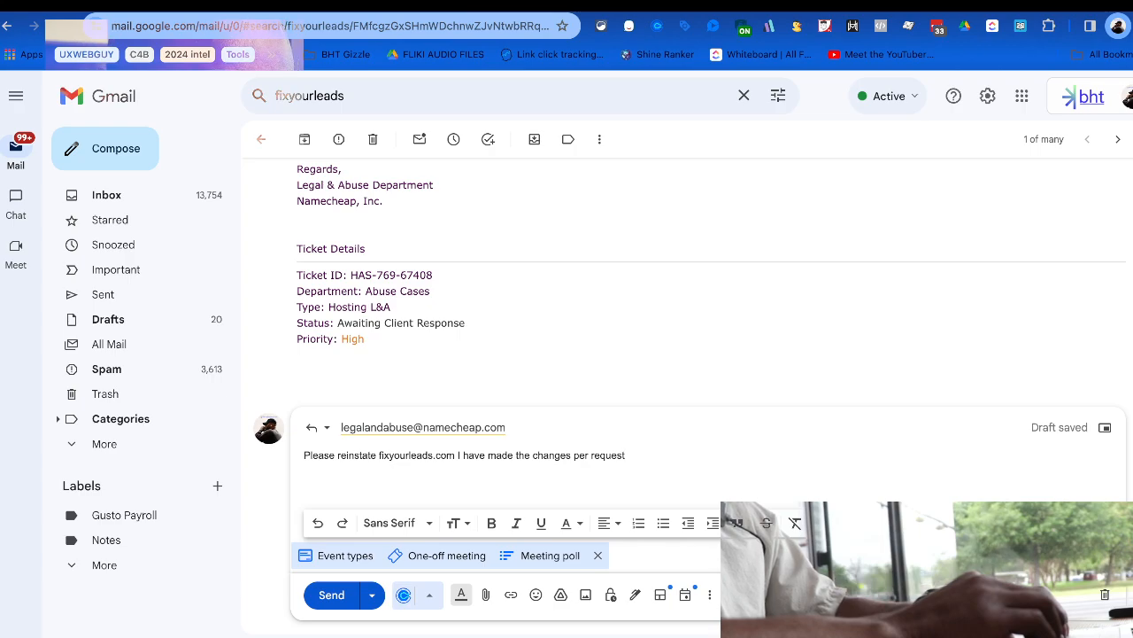
pyautogui.write('.')
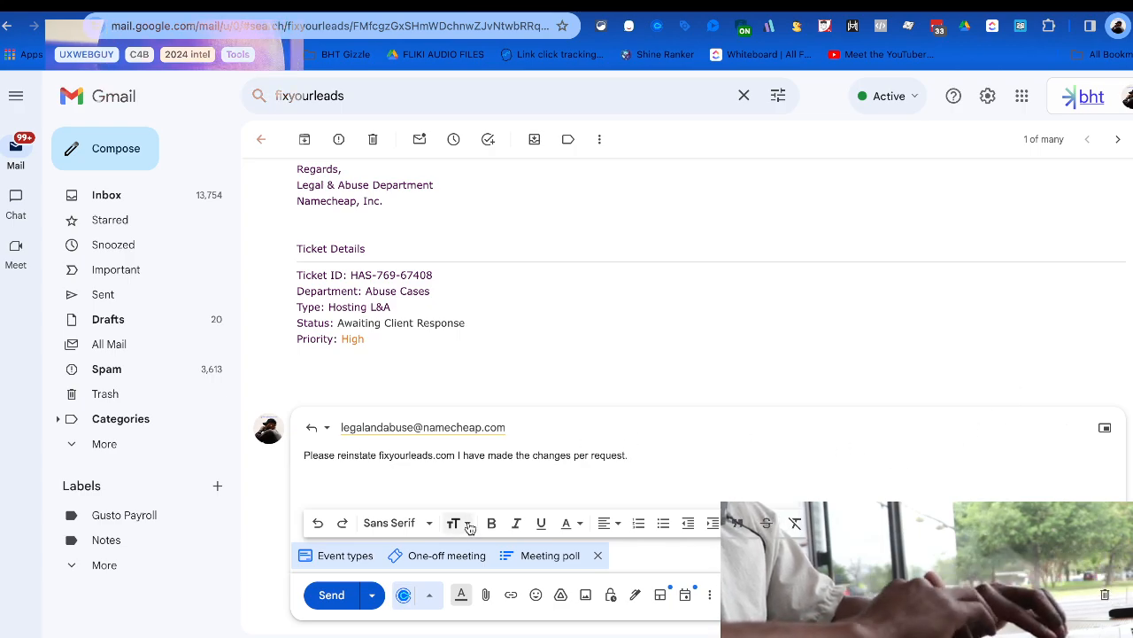
pyautogui.click(326, 595)
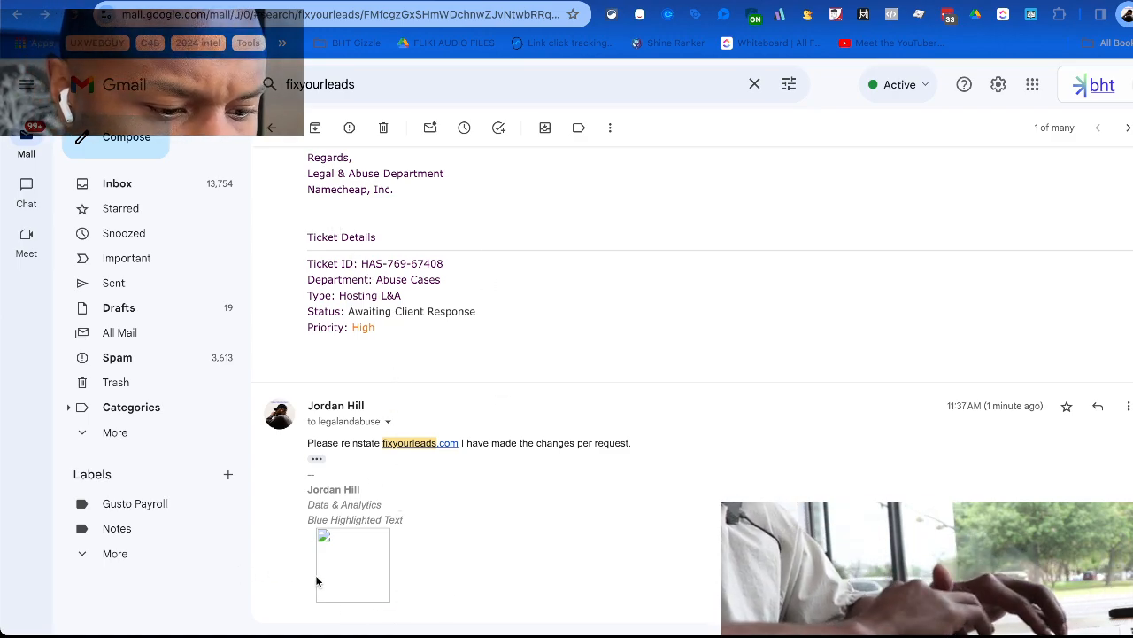
# Recheck the CAN-SPAM requirements in the abuse thread, return to the inbox and look through the recent messages.
pyautogui.scroll(-2, 513, 492)
pyautogui.scroll(20, 513, 488)
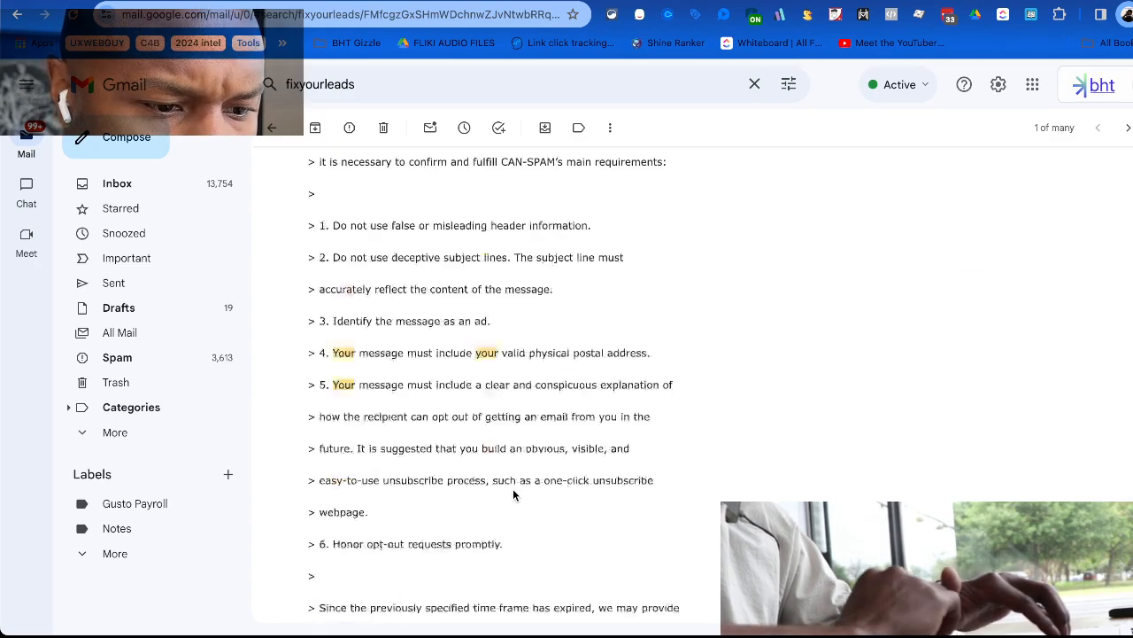
pyautogui.click(272, 128)
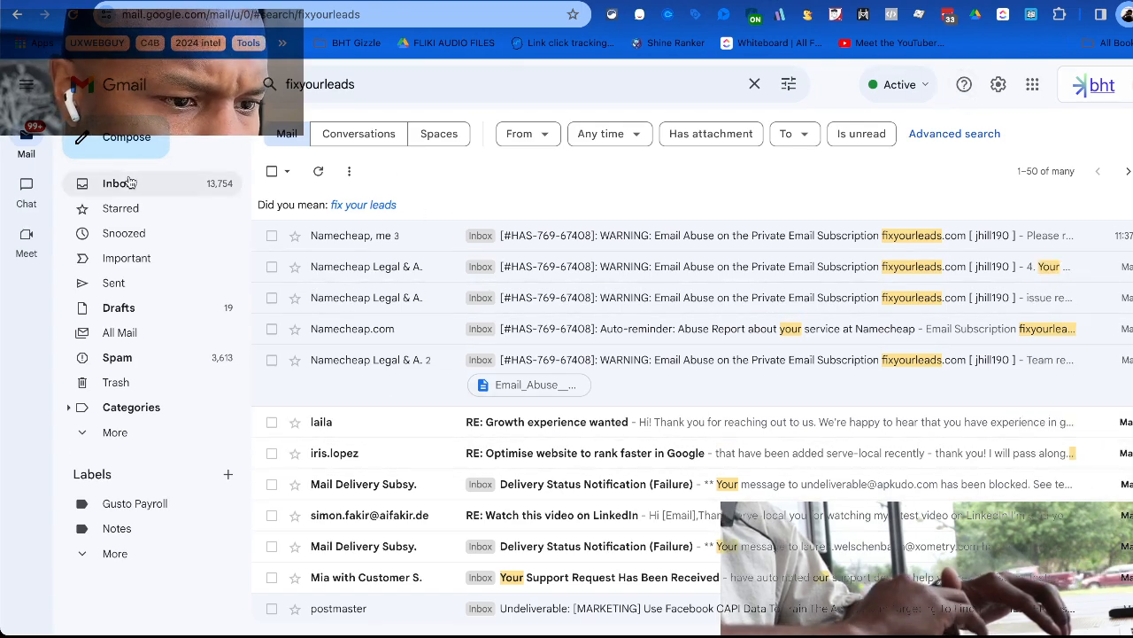
pyautogui.click(157, 184)
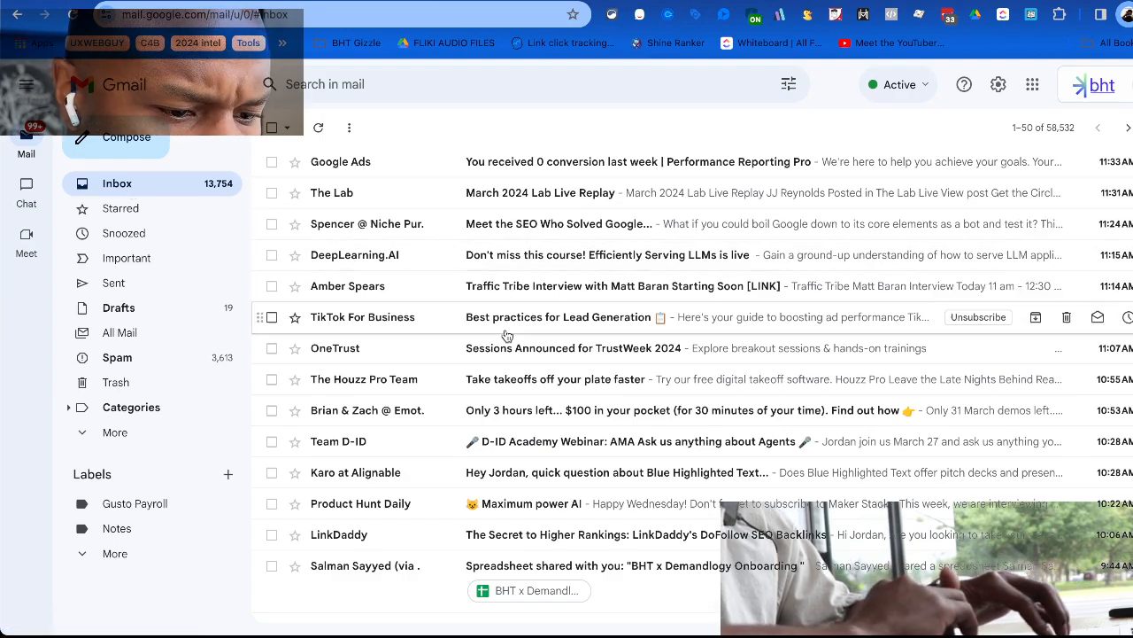
pyautogui.scroll(-2, 506, 331)
pyautogui.scroll(-4, 511, 414)
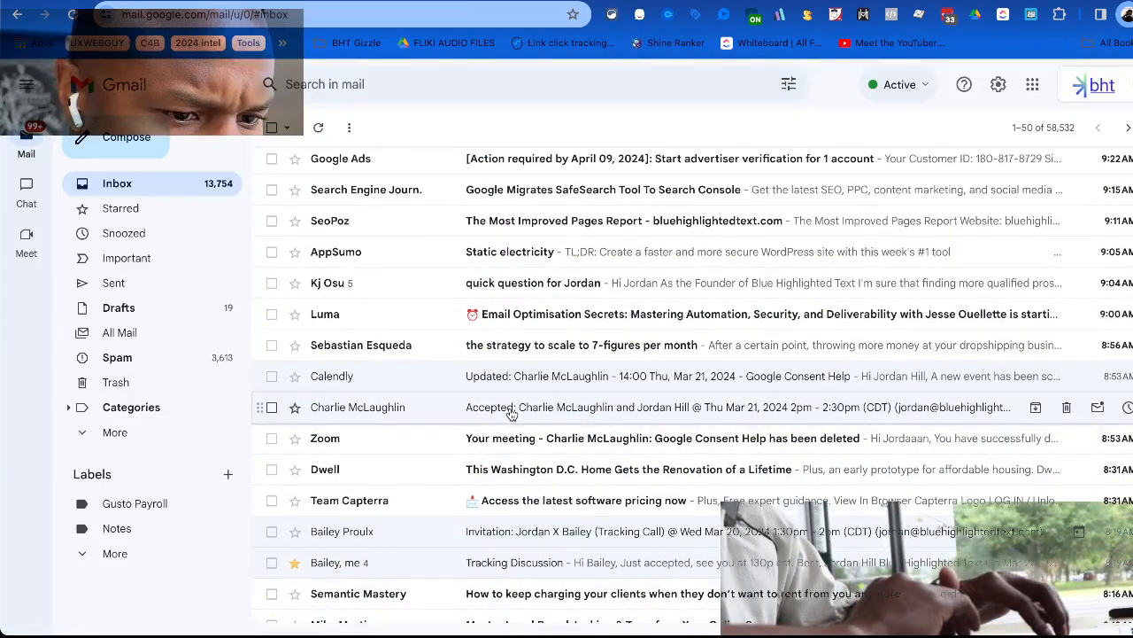
# Switch back to the Smartlead tab and try to save the fixyourleads.com account with its From Email copied into the SMTP User Name.
pyautogui.scroll(8, 511, 414)
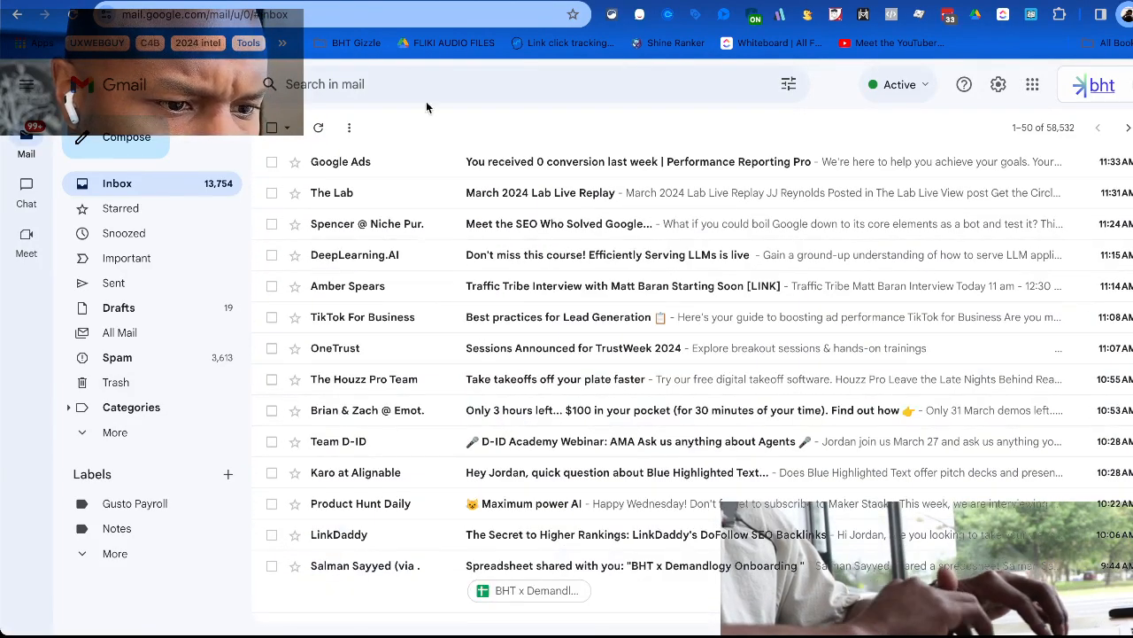
pyautogui.click(478, 1)
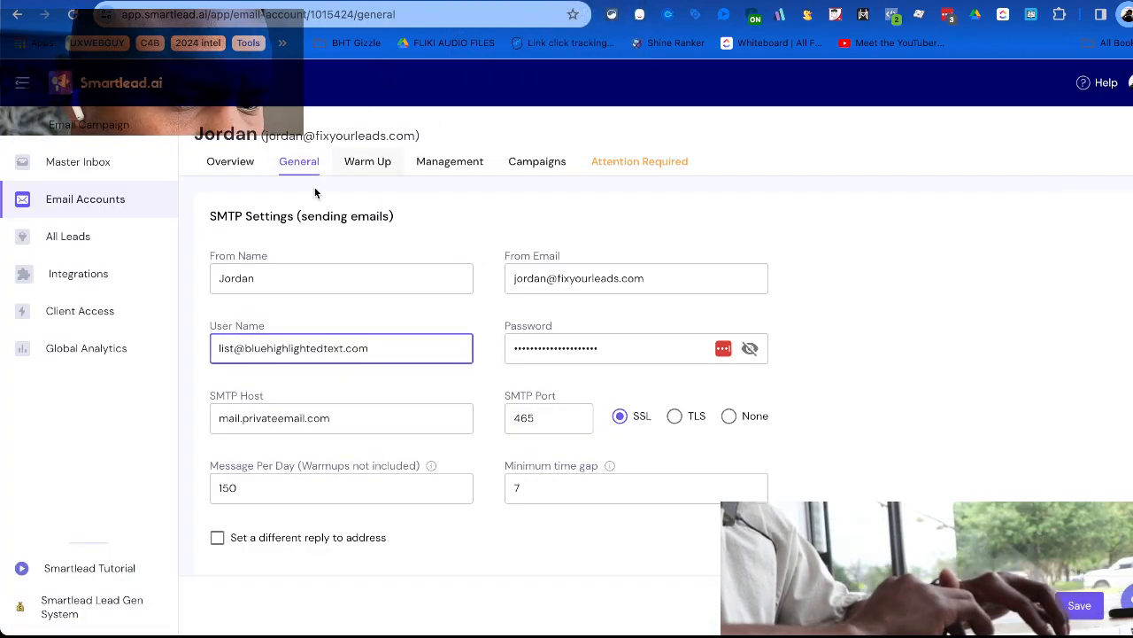
pyautogui.tripleClick(617, 277)
pyautogui.hotkey('ctrl', 'c')
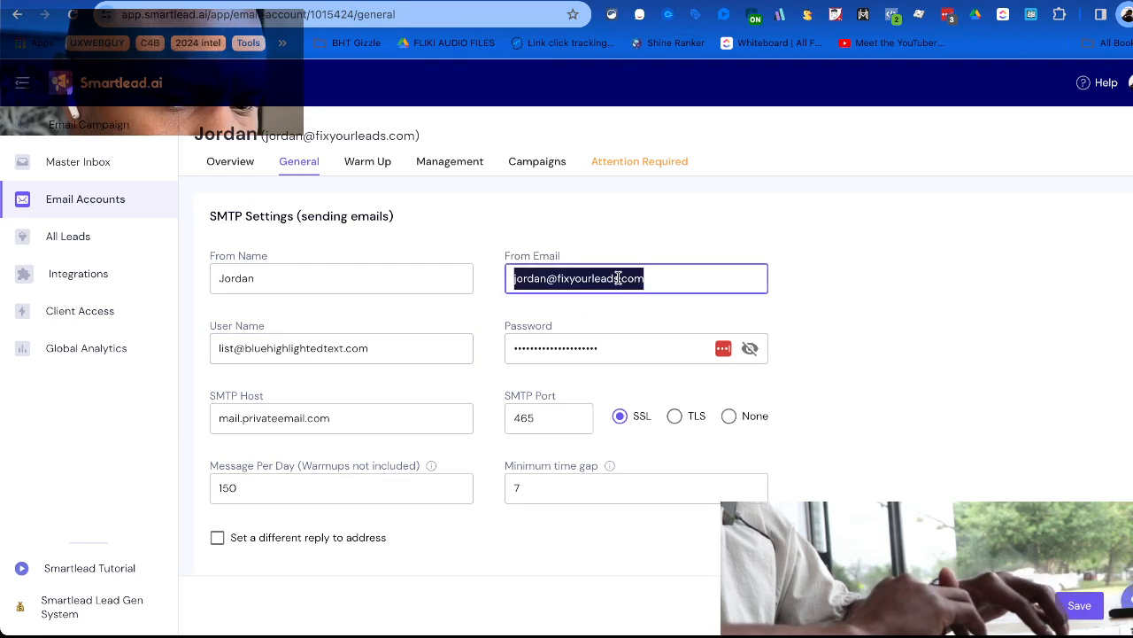
pyautogui.tripleClick(425, 341)
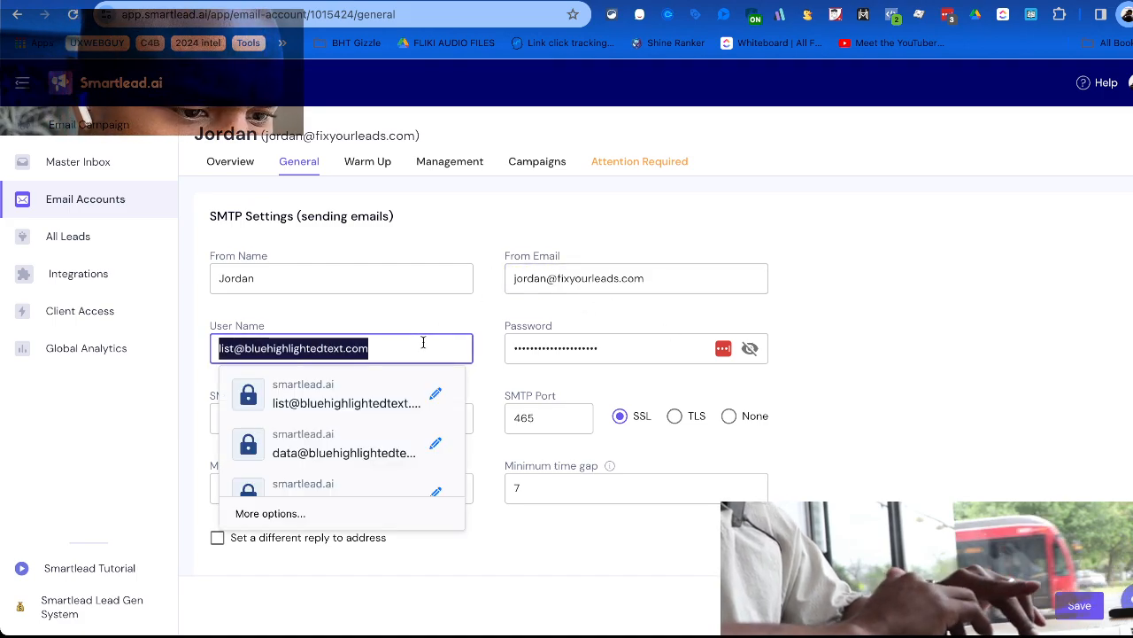
pyautogui.hotkey('ctrl', 'v')
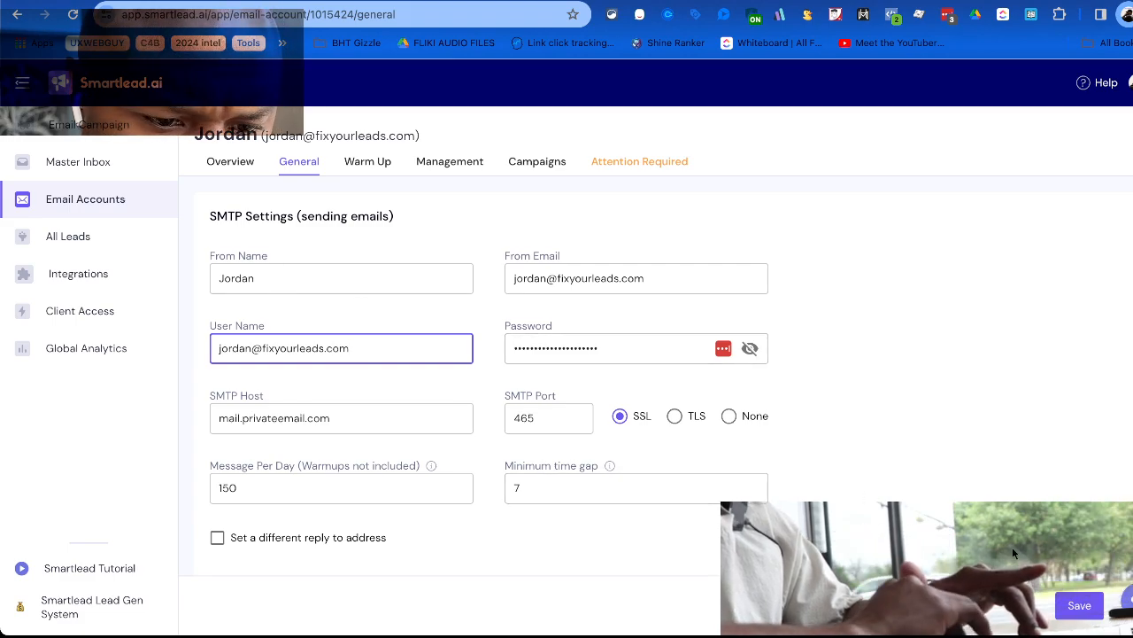
pyautogui.click(1080, 604)
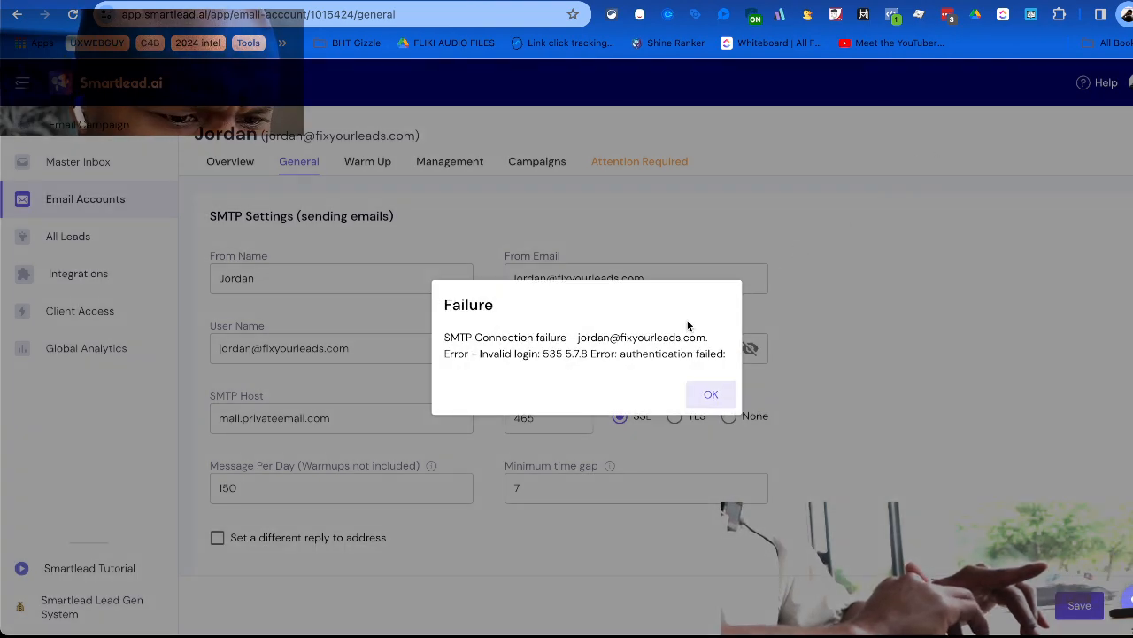
pyautogui.click(711, 397)
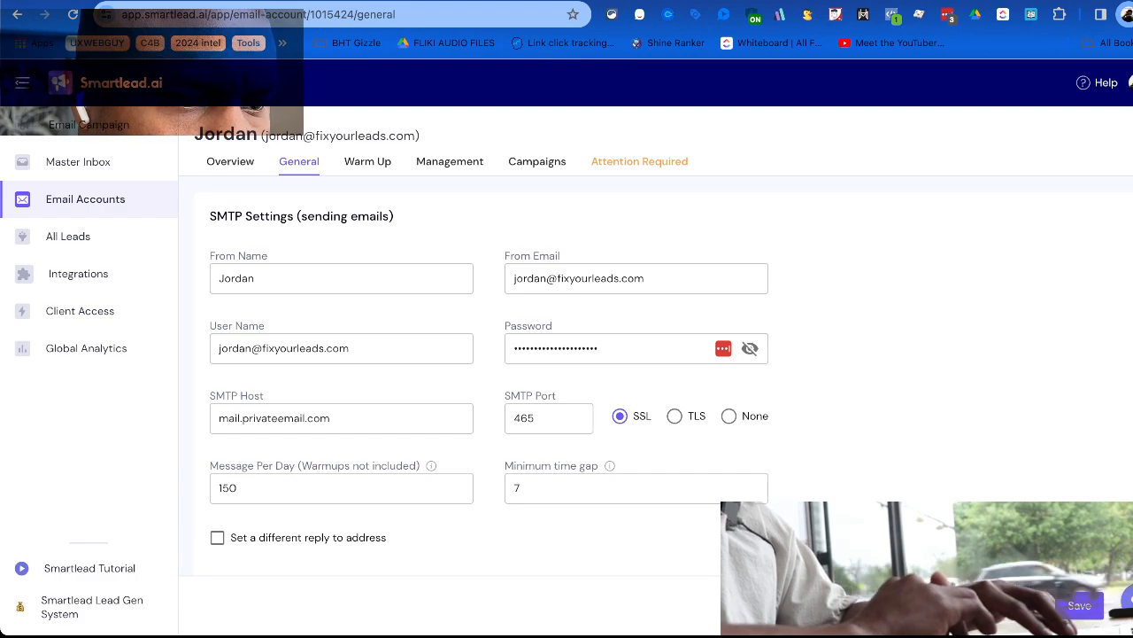
# Open the email campaign list, reload it and check both the campaign folders and the full list of campaigns.
pyautogui.click(88, 125)
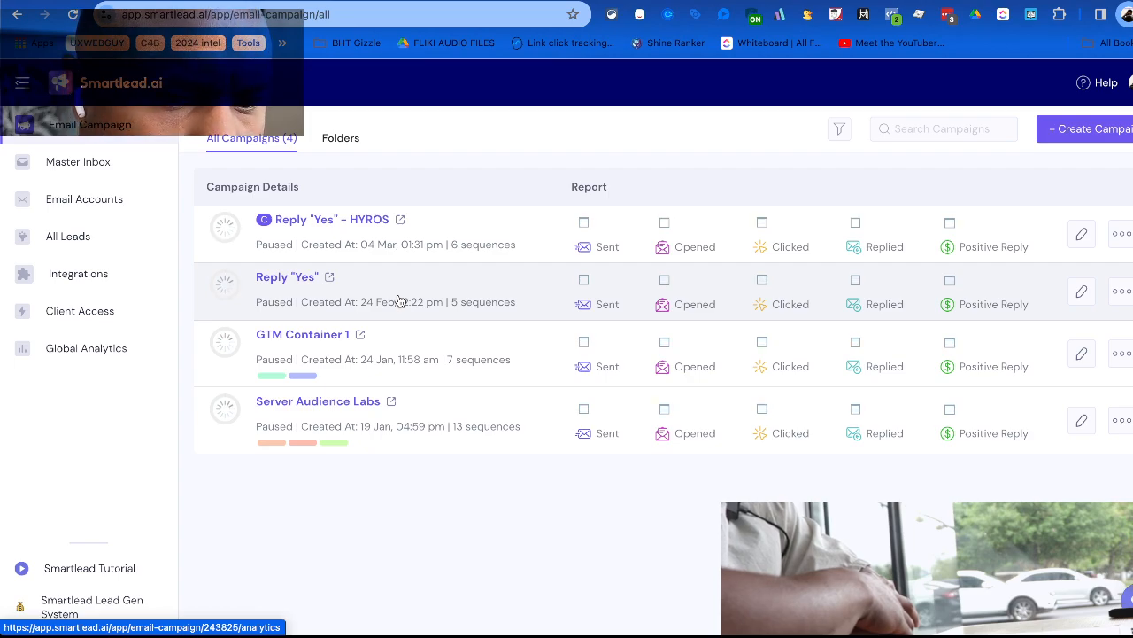
pyautogui.click(72, 18)
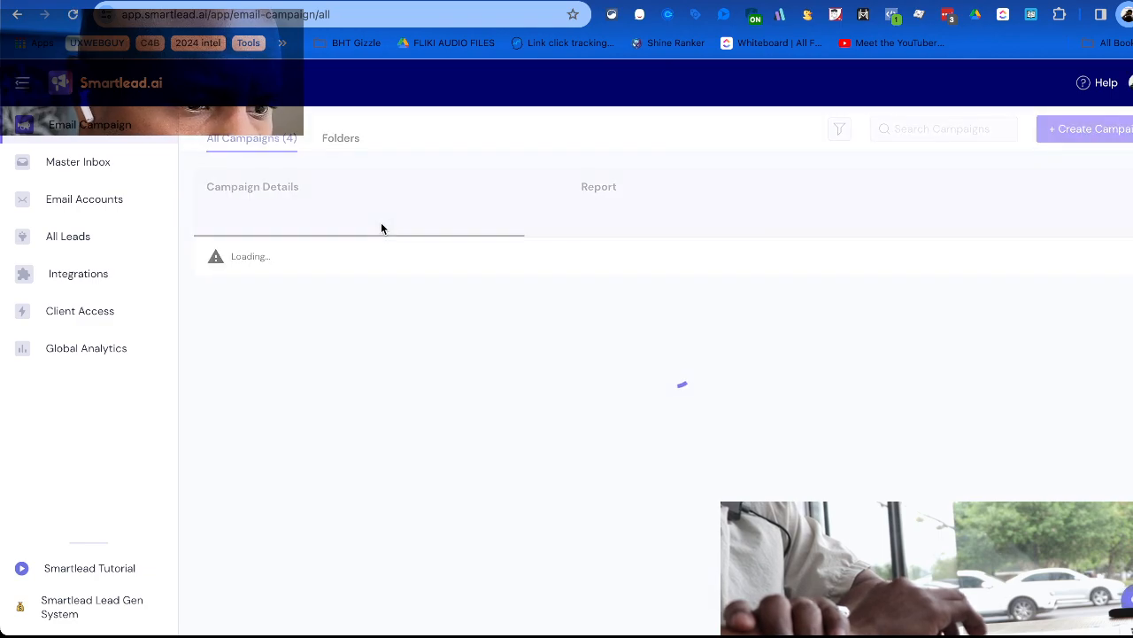
pyautogui.click(340, 139)
pyautogui.click(262, 142)
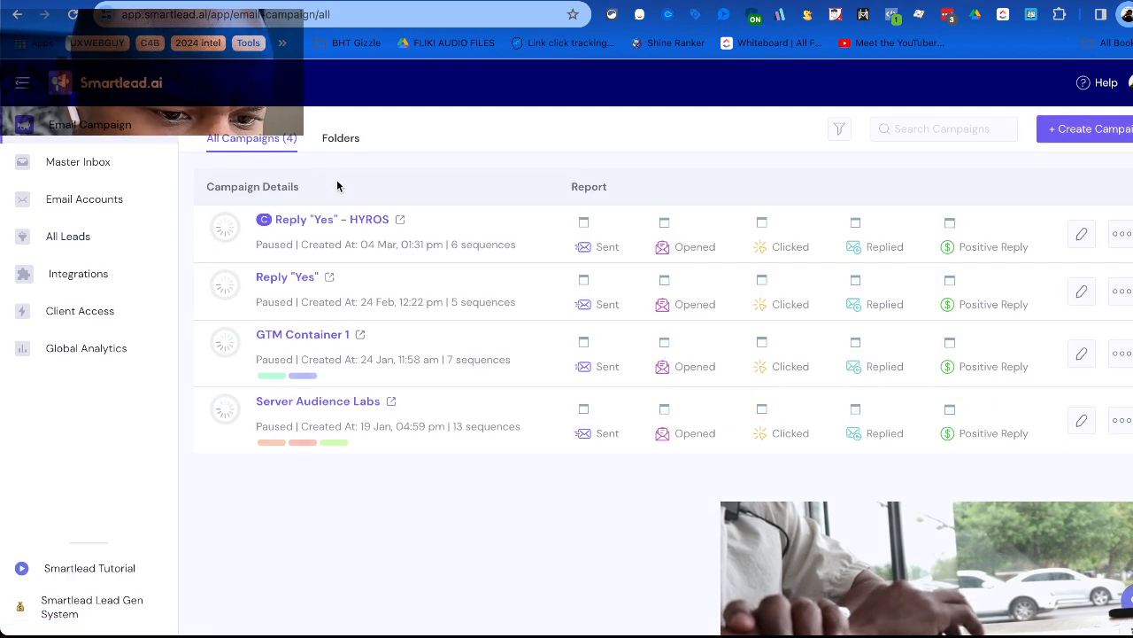
# Edit the Server Audience Labs campaign to deselect the fixyourleads.com sender account, save the setup and resume the campaign.
pyautogui.click(1082, 421)
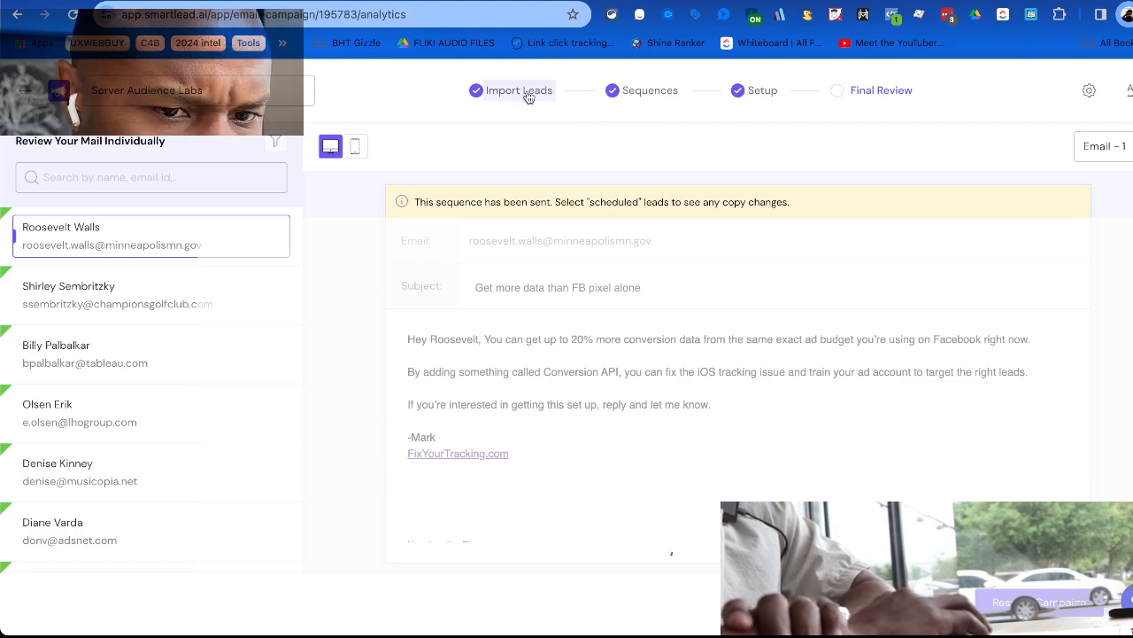
pyautogui.click(637, 92)
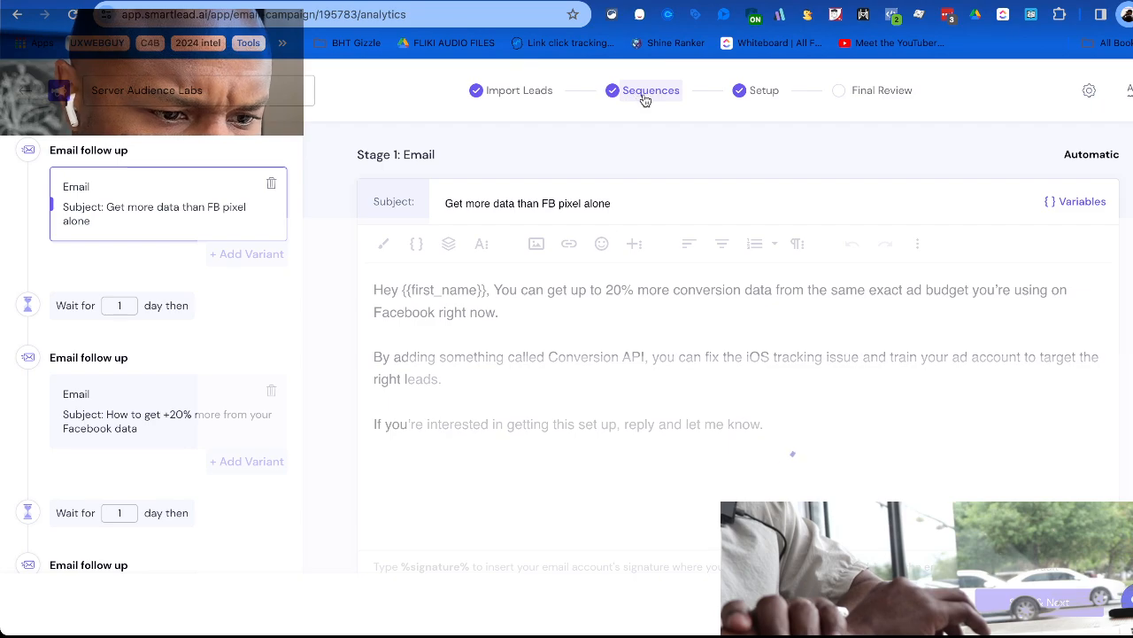
pyautogui.click(759, 92)
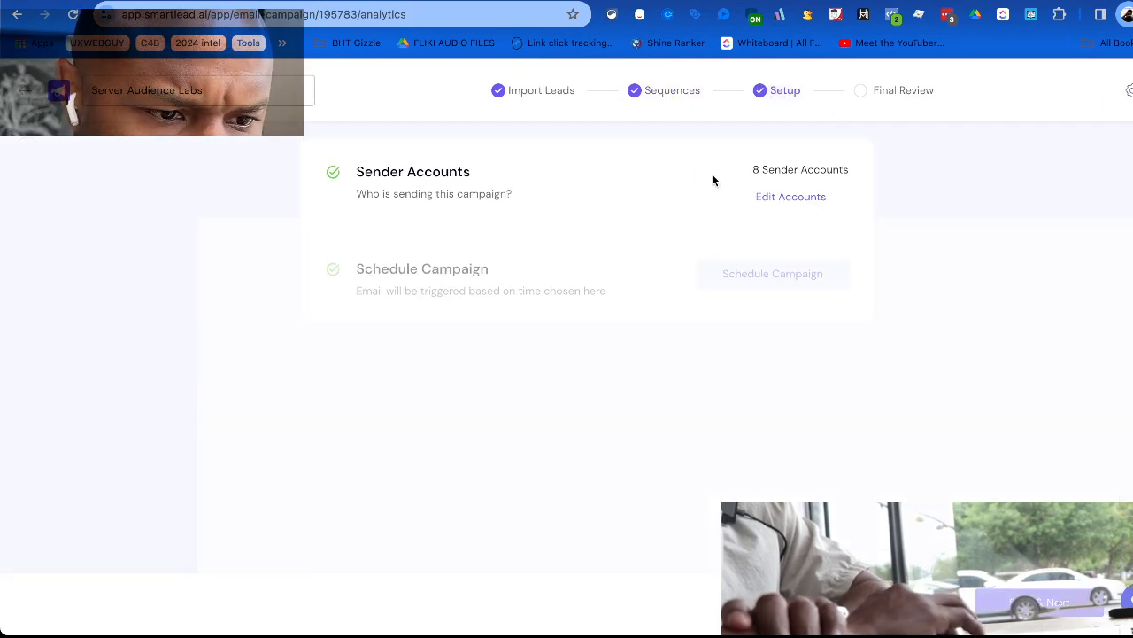
pyautogui.click(765, 205)
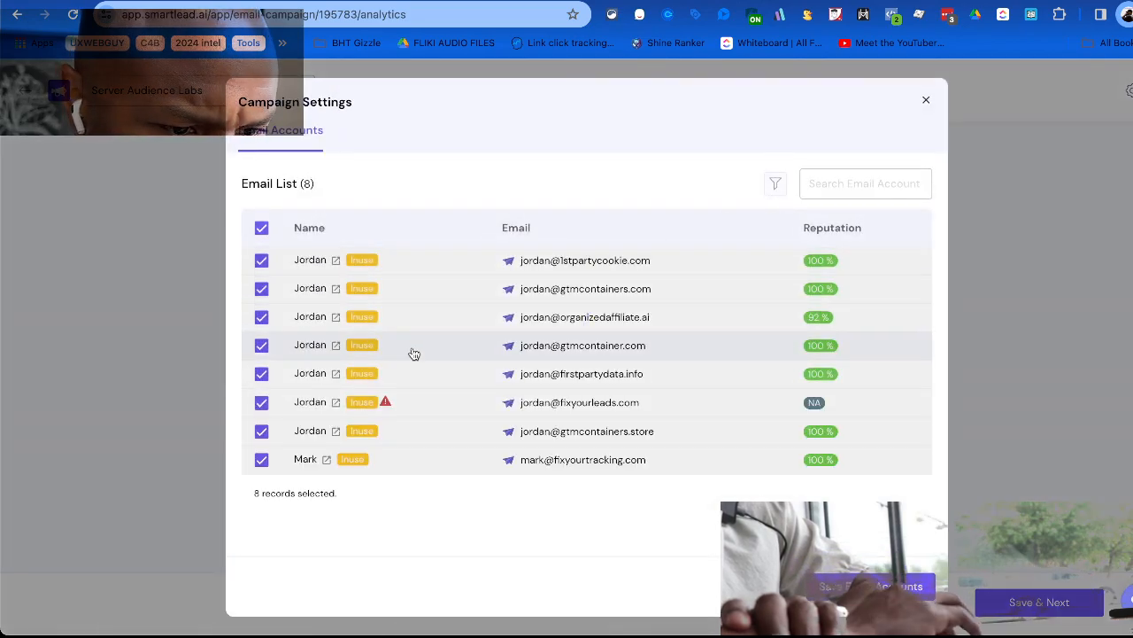
pyautogui.click(261, 404)
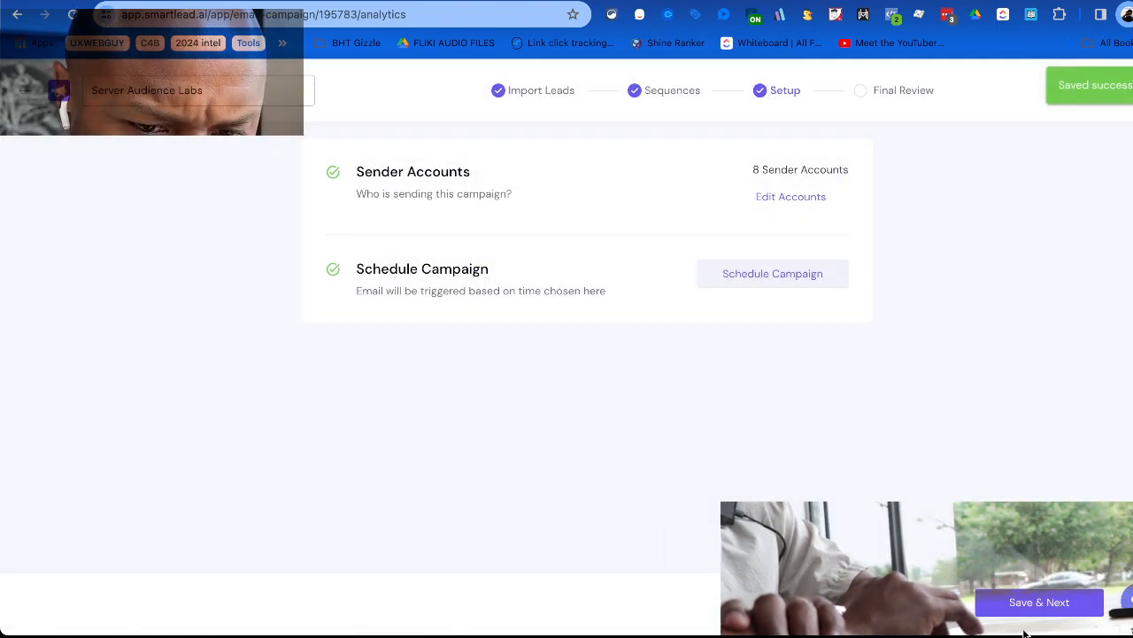
pyautogui.click(1025, 607)
pyautogui.click(1020, 602)
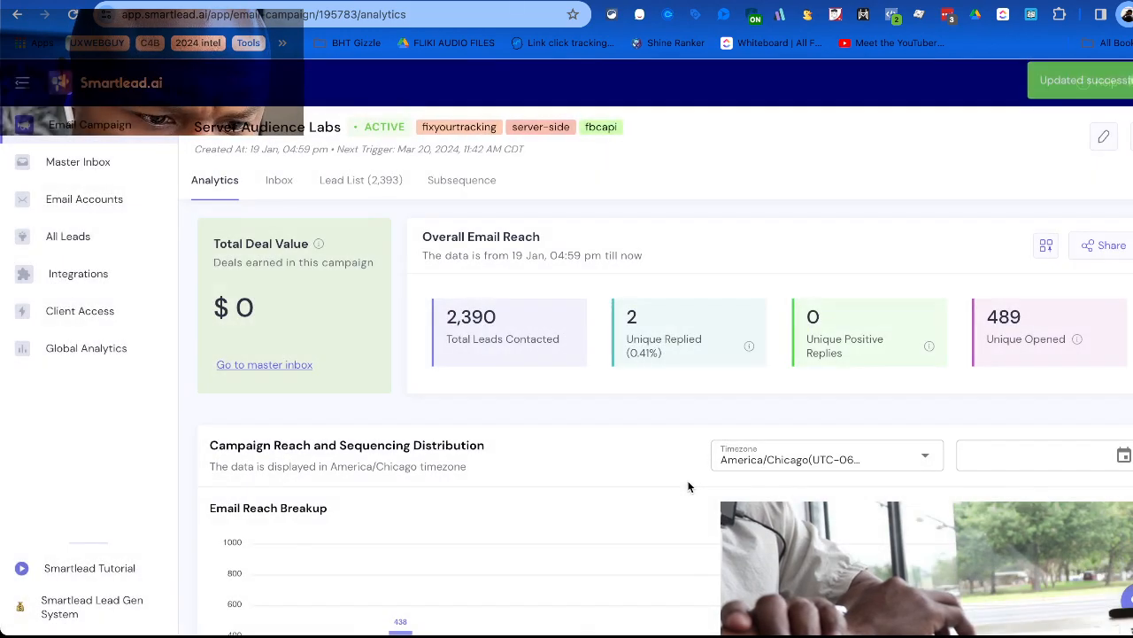
# Check the Server Audience Labs campaign's attention notice, the email accounts list and the leads list.
pyautogui.click(544, 181)
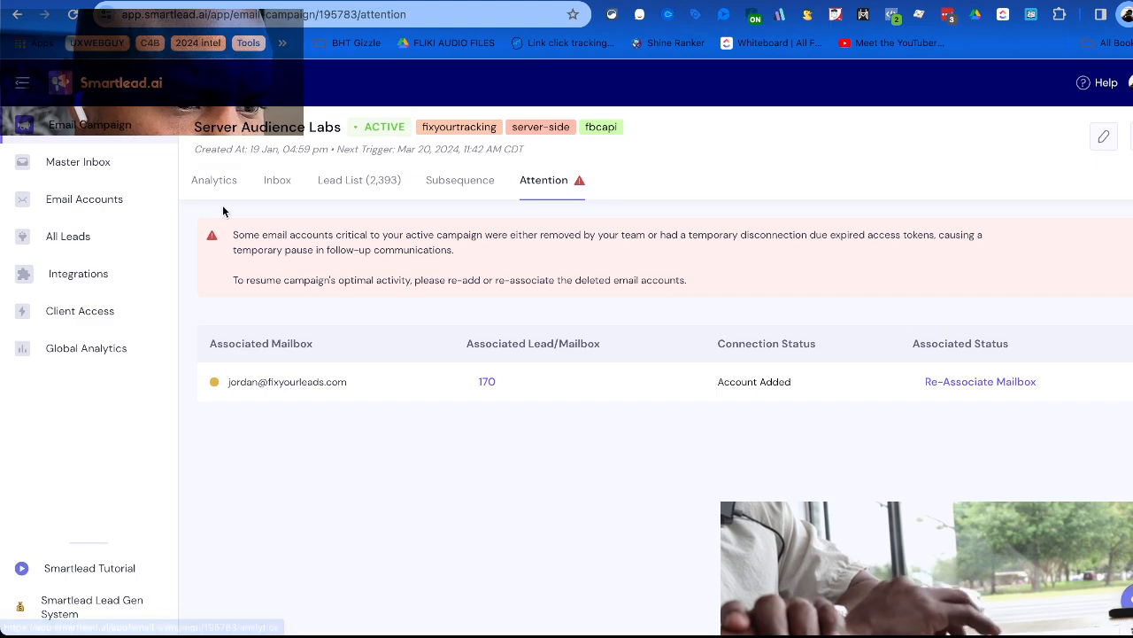
pyautogui.click(92, 202)
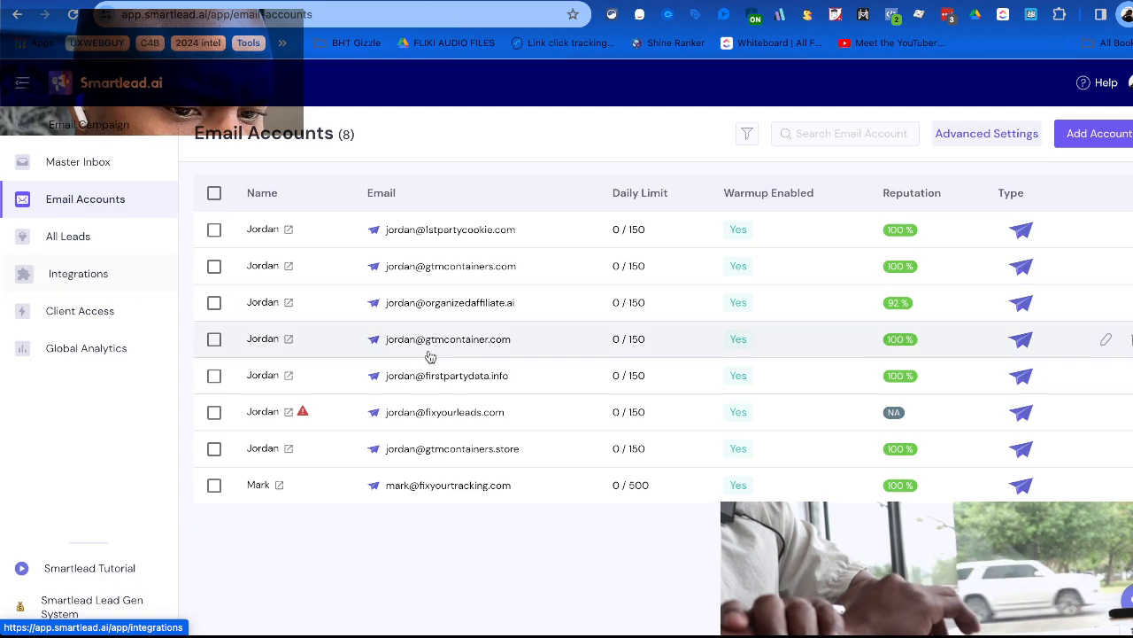
pyautogui.click(105, 226)
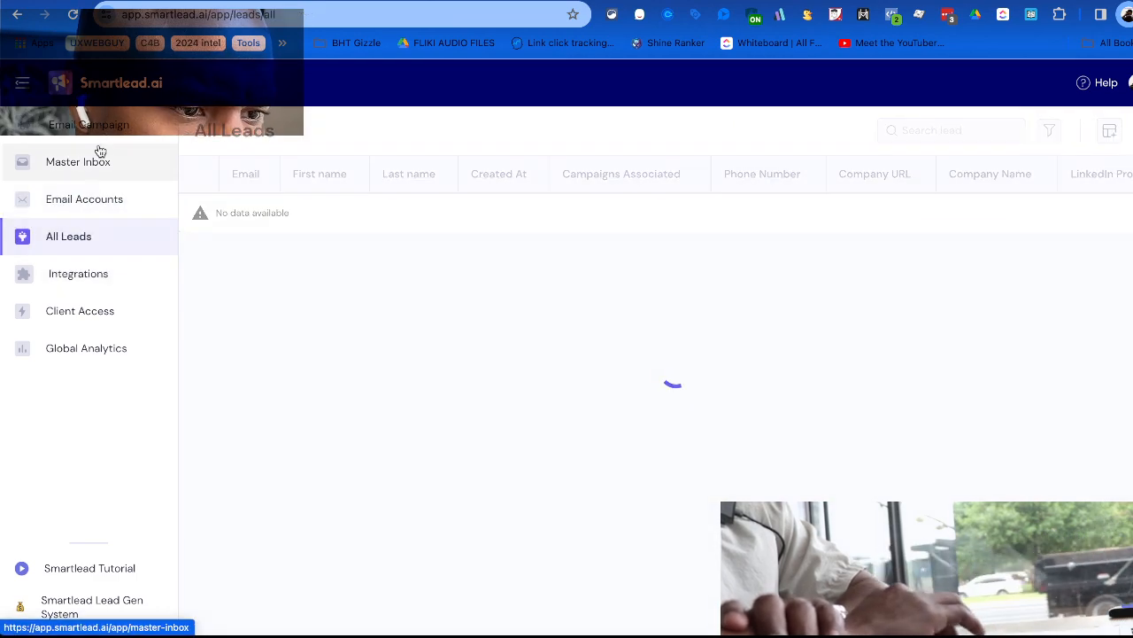
# Edit the GTM Container 1 campaign to use every sender account except the fixyourleads.com one, save the setup and resume the campaign.
pyautogui.click(98, 107)
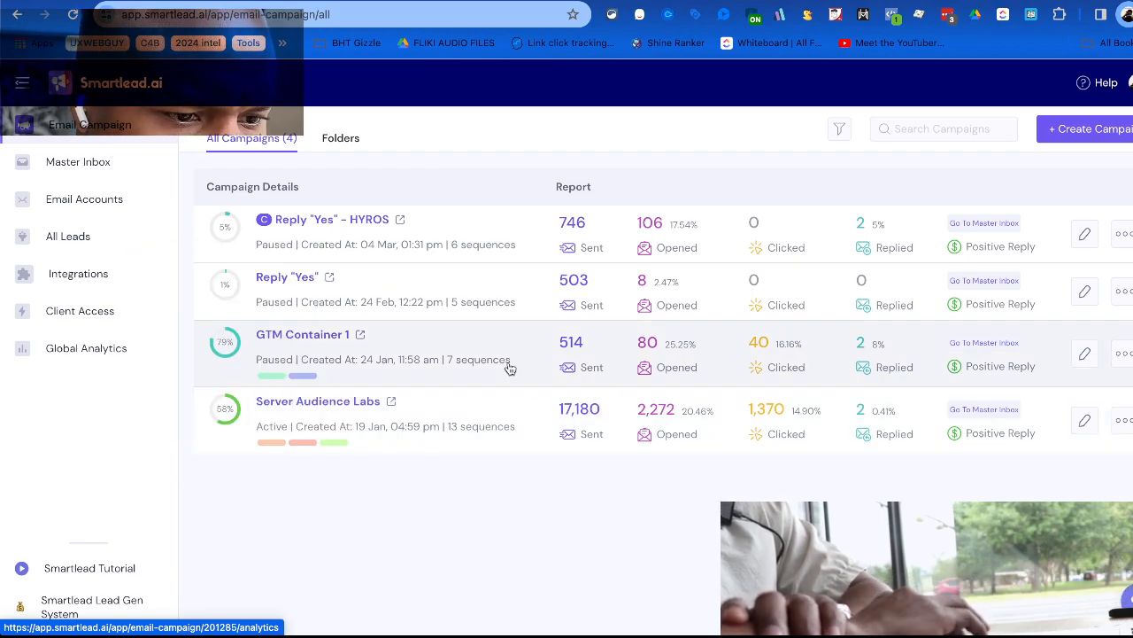
pyautogui.click(503, 356)
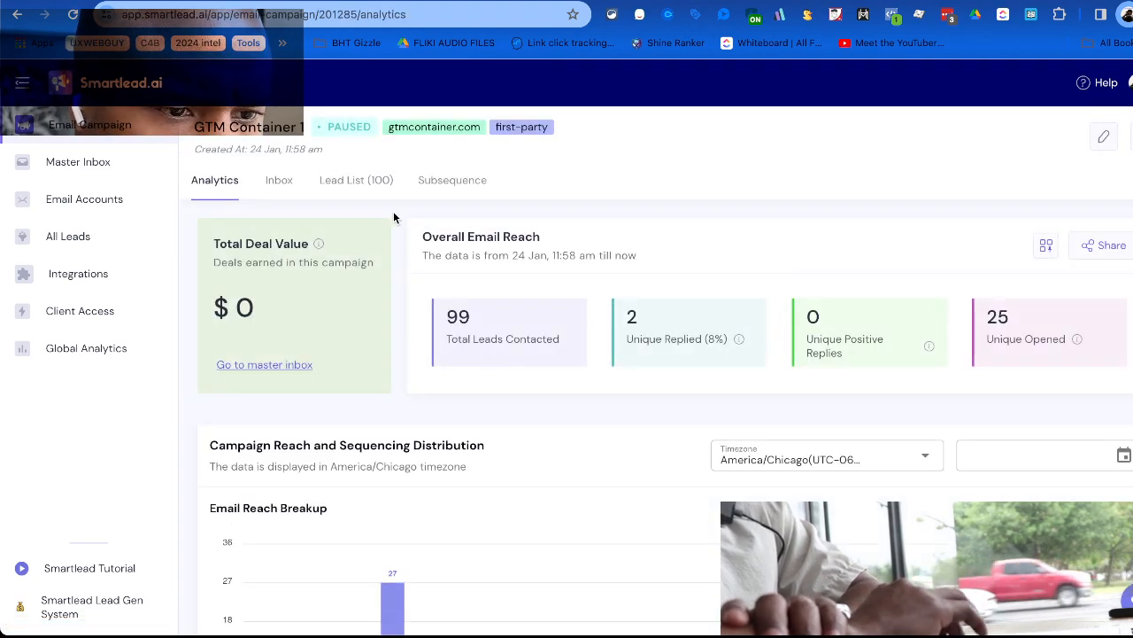
pyautogui.click(1103, 135)
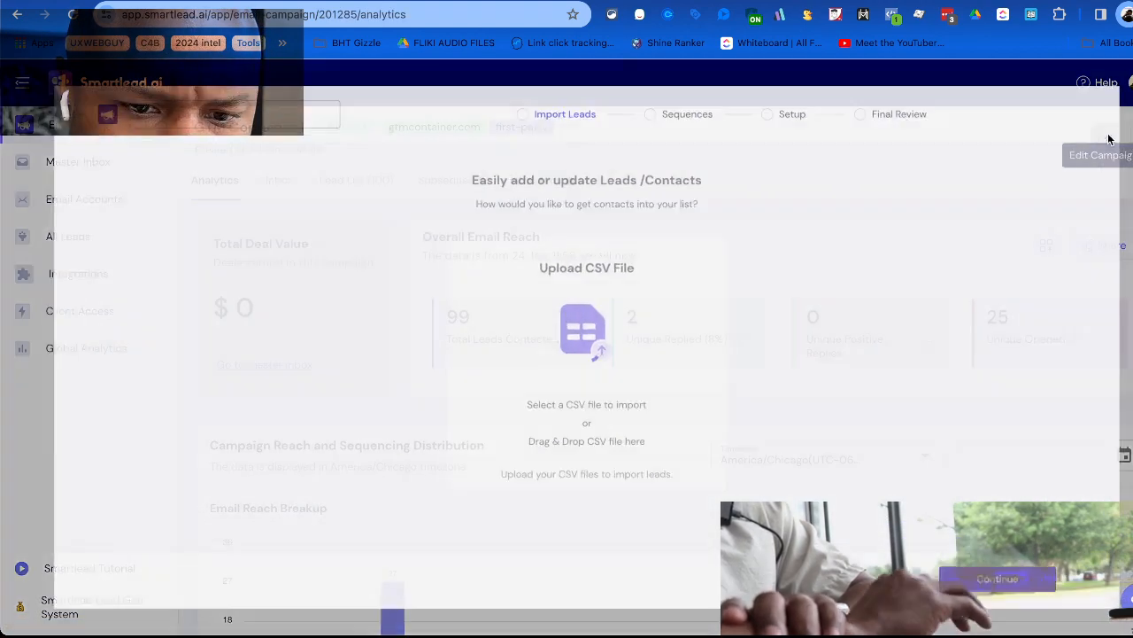
pyautogui.click(641, 102)
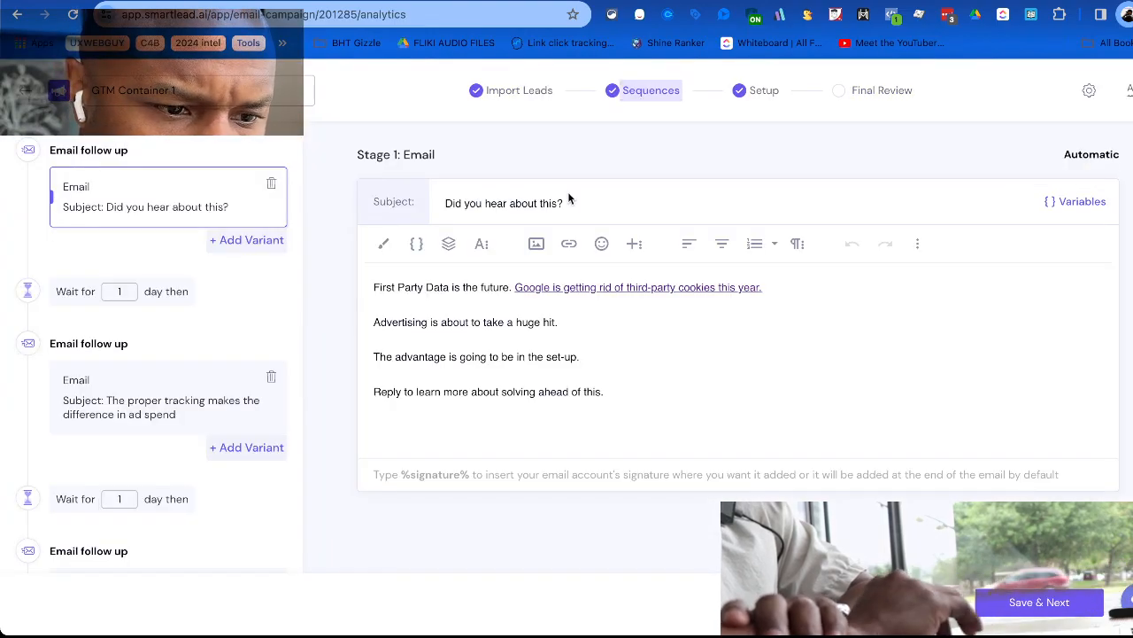
pyautogui.click(749, 103)
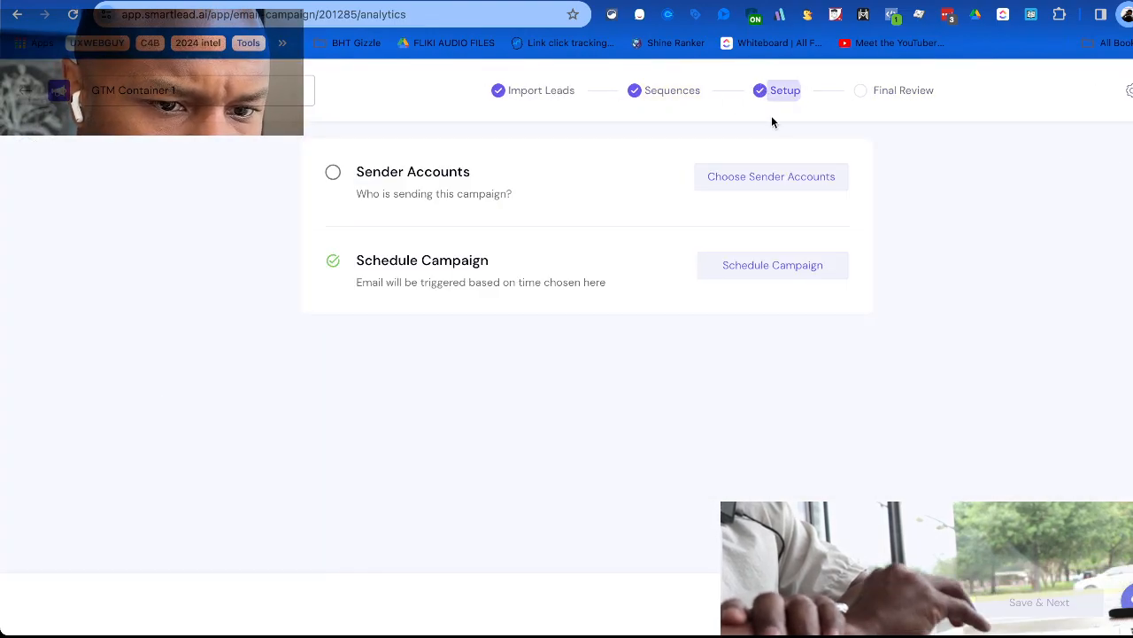
pyautogui.click(811, 197)
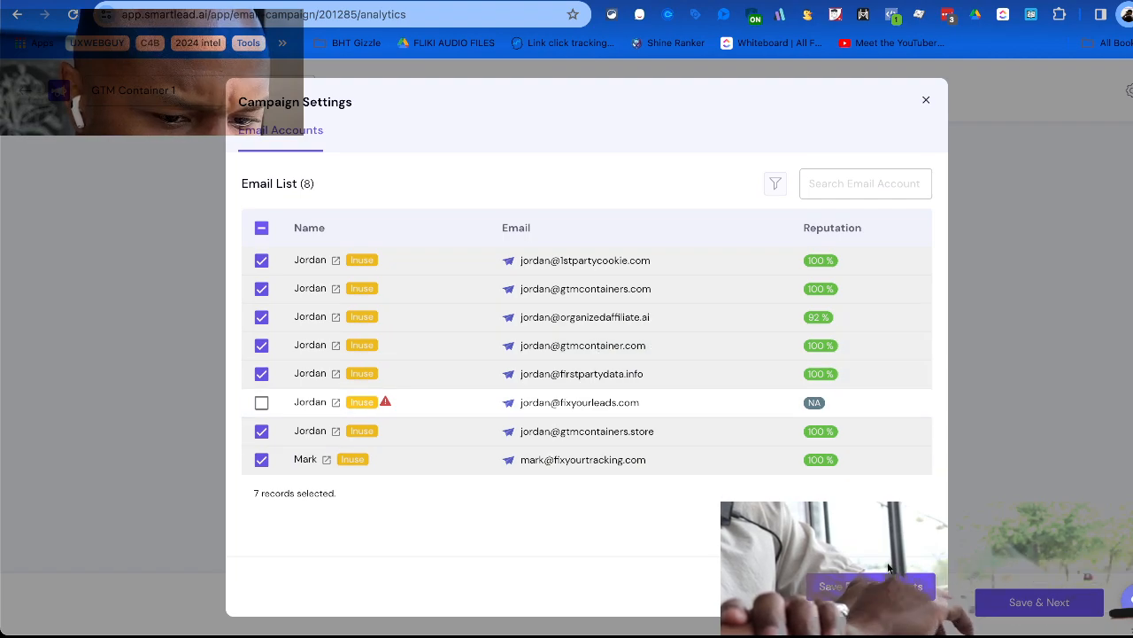
pyautogui.click(870, 586)
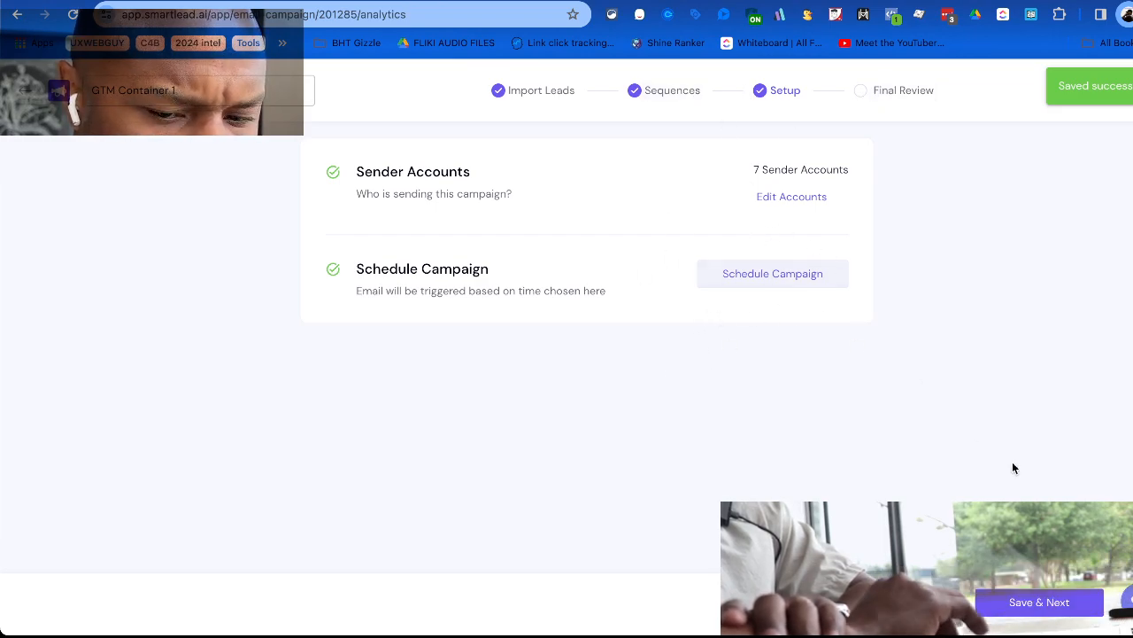
pyautogui.click(1026, 593)
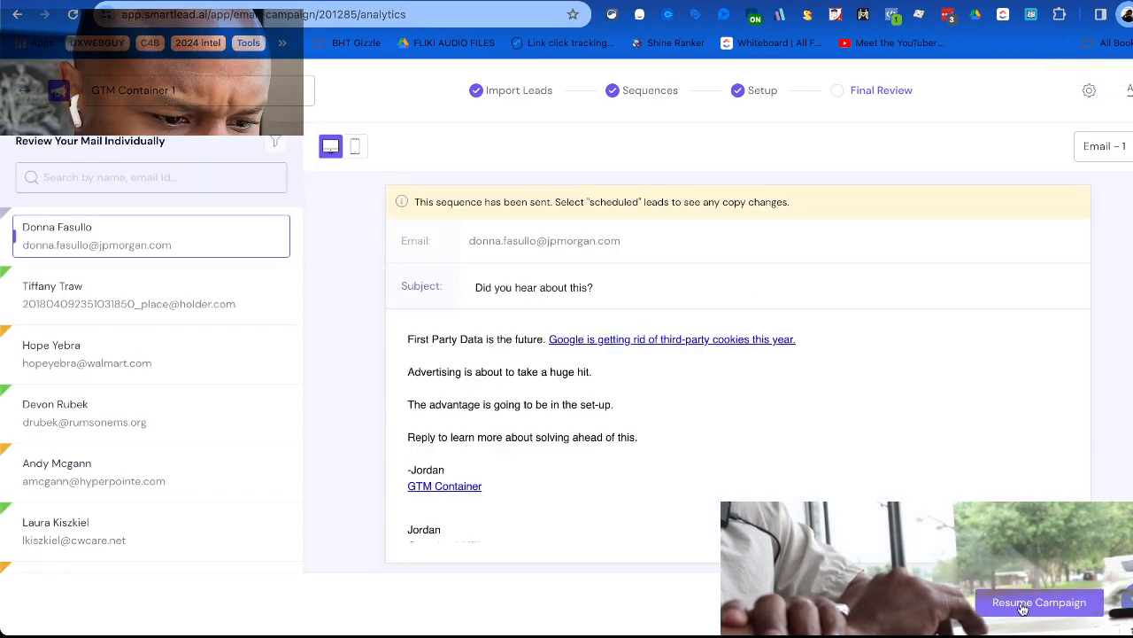
pyautogui.click(1023, 605)
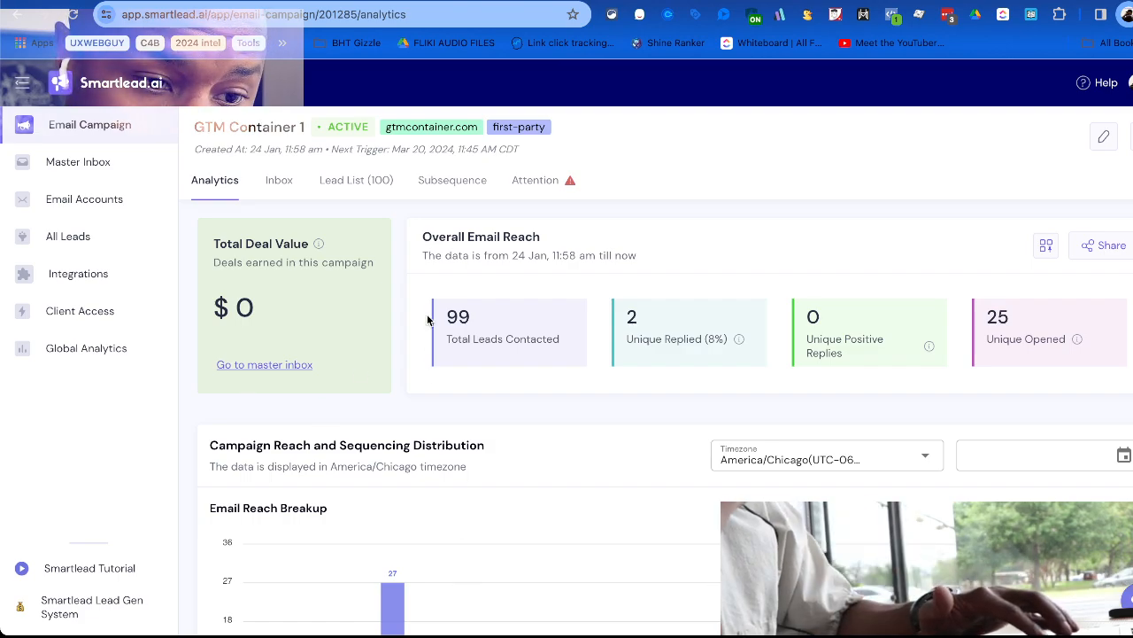
# Review the GTM Container 1 campaign's analytics and sender email health, and read its attention notice about disconnected mailboxes.
pyautogui.scroll(-7, 470, 327)
pyautogui.scroll(7, 470, 328)
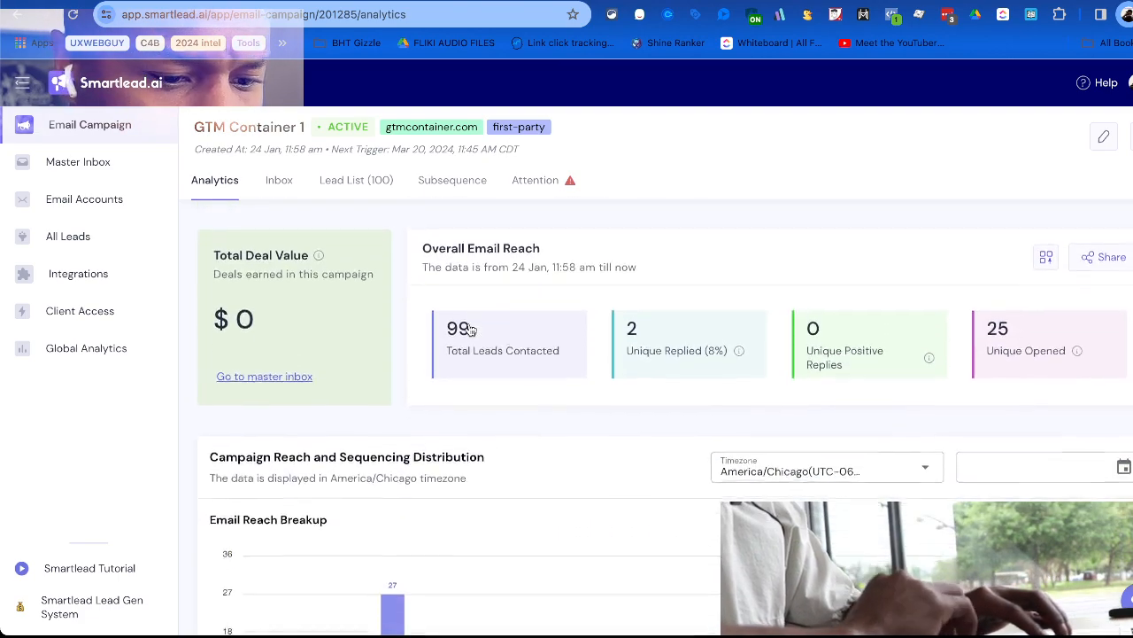
pyautogui.scroll(-5, 474, 304)
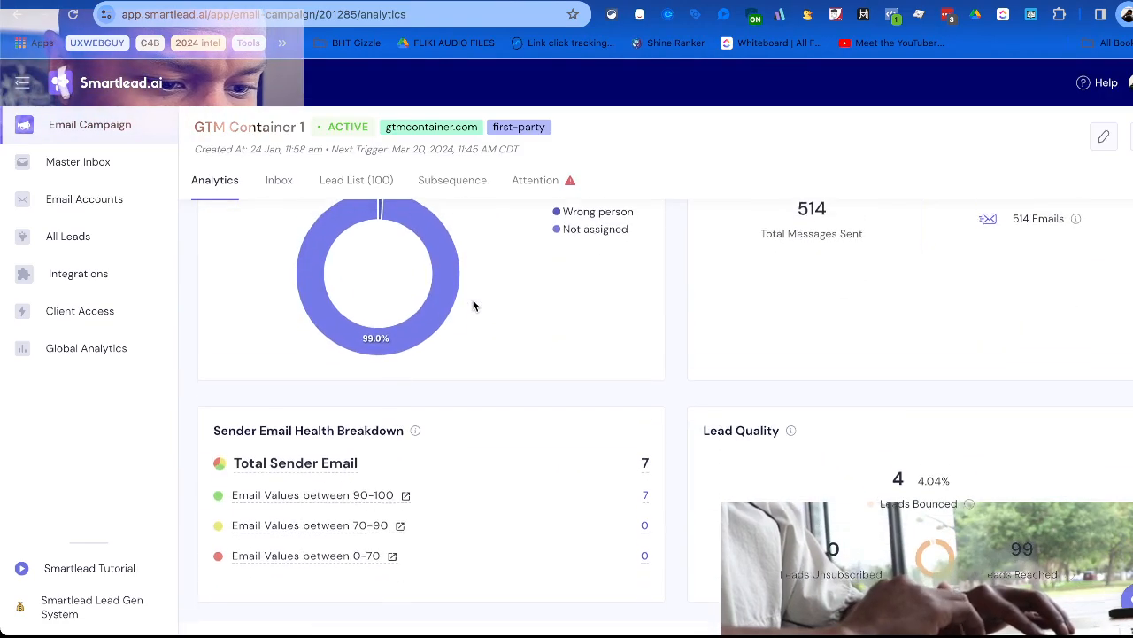
pyautogui.scroll(5, 557, 316)
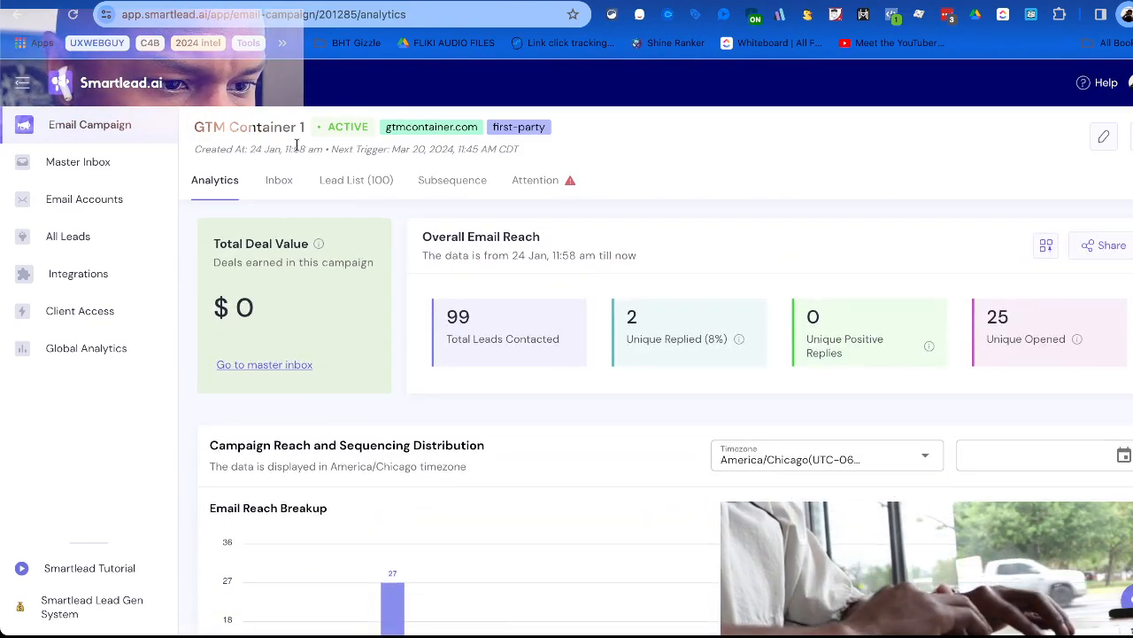
pyautogui.click(539, 196)
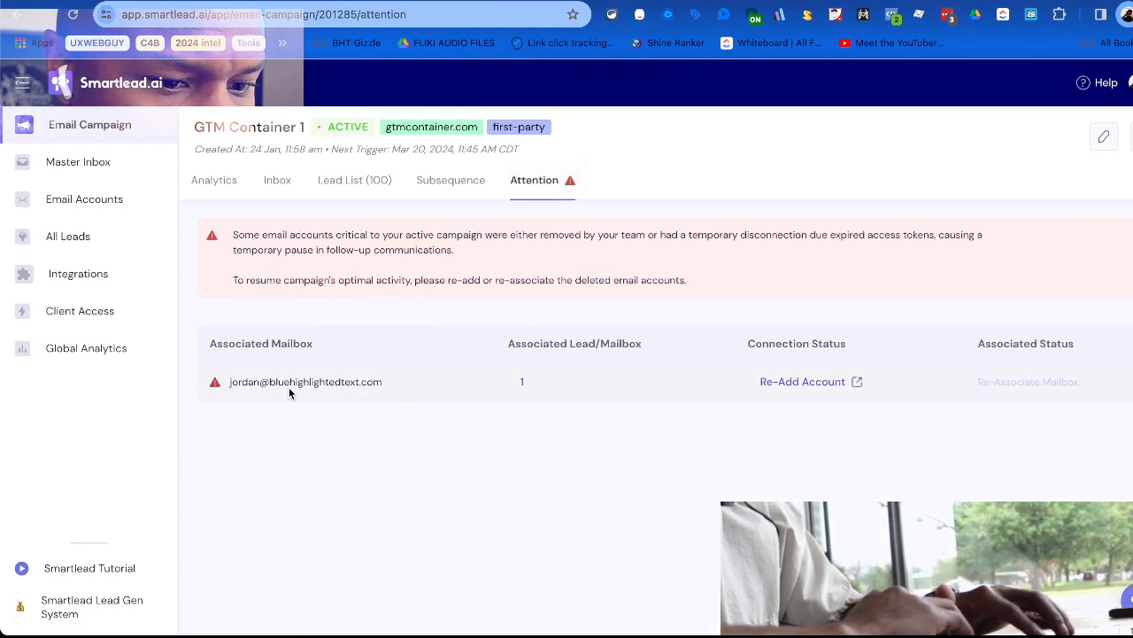
# Create a new email campaign and go straight to its sequences stage.
pyautogui.click(88, 145)
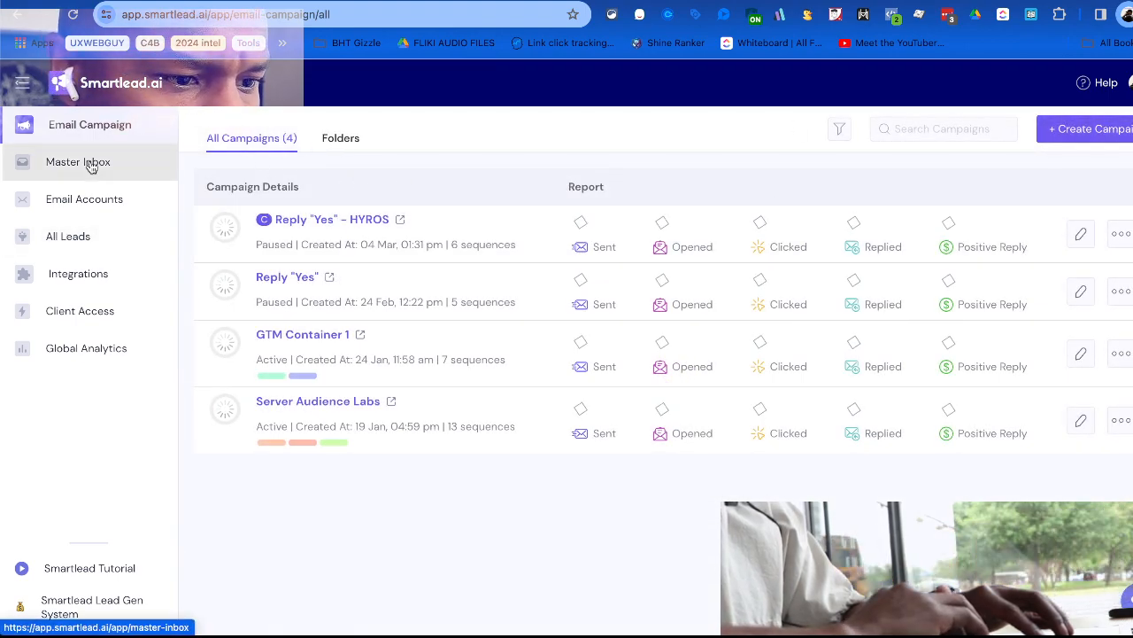
pyautogui.click(1085, 128)
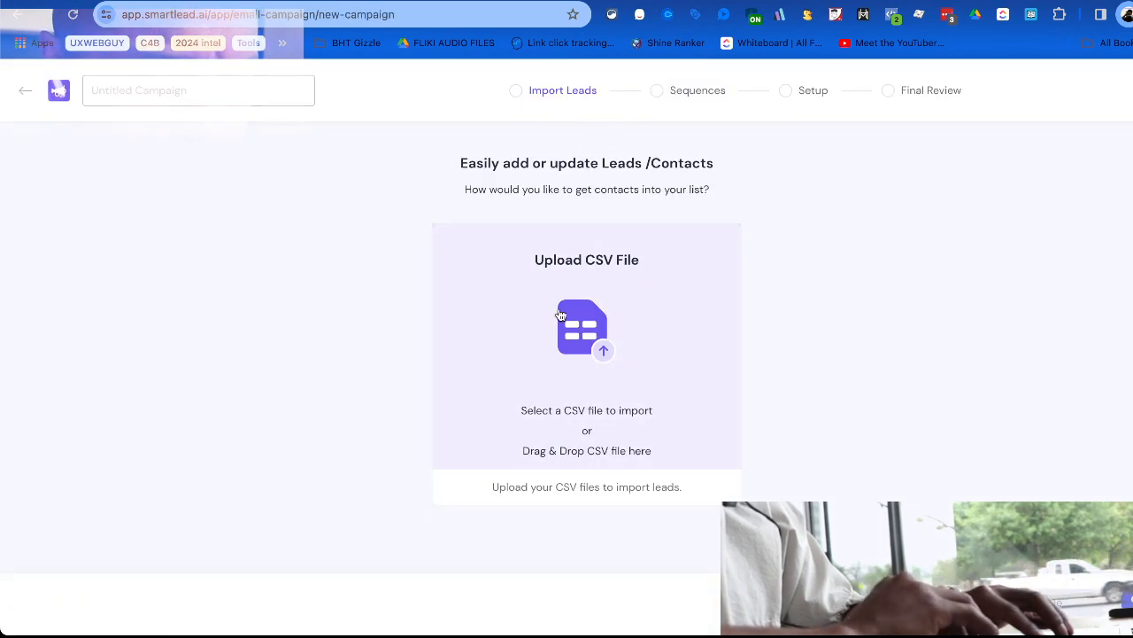
pyautogui.click(706, 99)
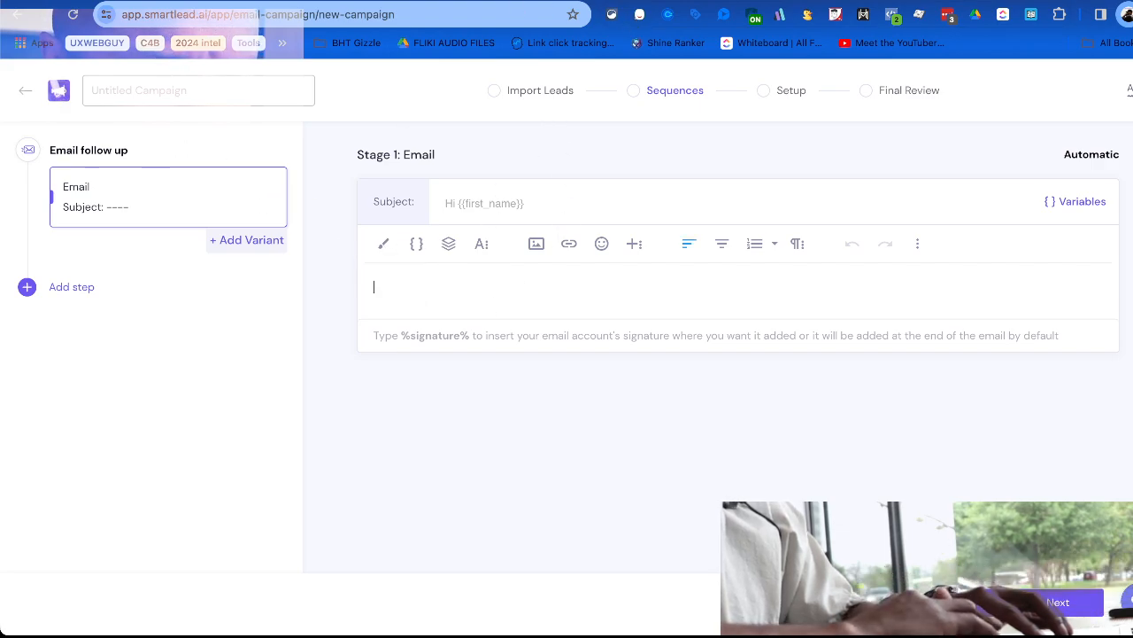
# Switch to Gmail, search the mail by the script sender's first name, and open the COLD EMAIL SCRIPTS message.
pyautogui.click(161, 1)
pyautogui.scroll(-12, 386, 410)
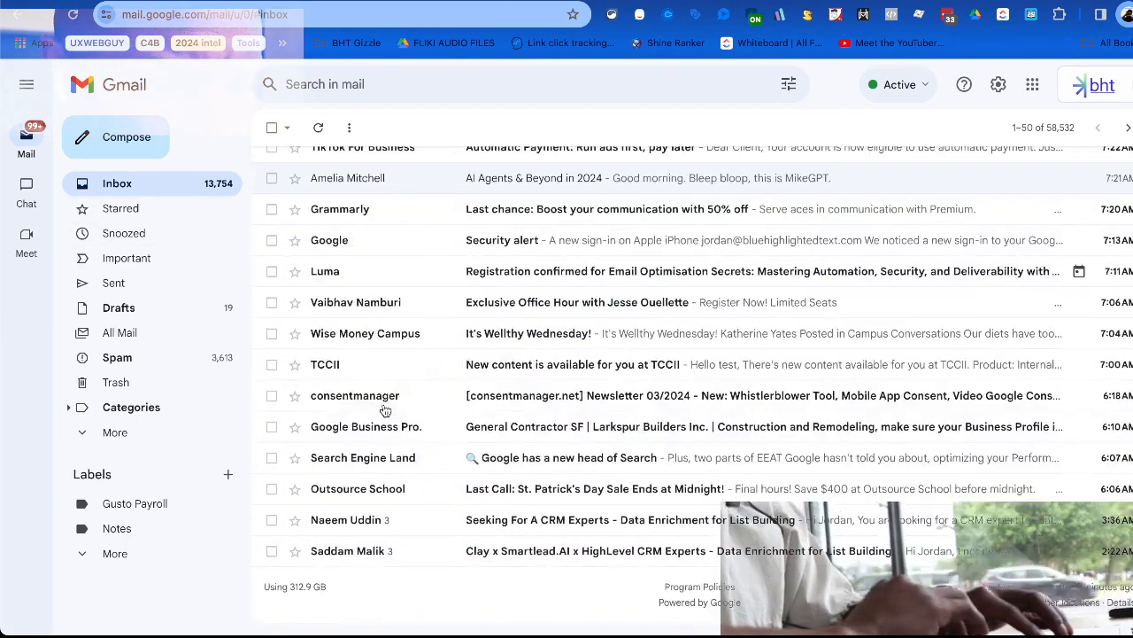
pyautogui.scroll(12, 385, 410)
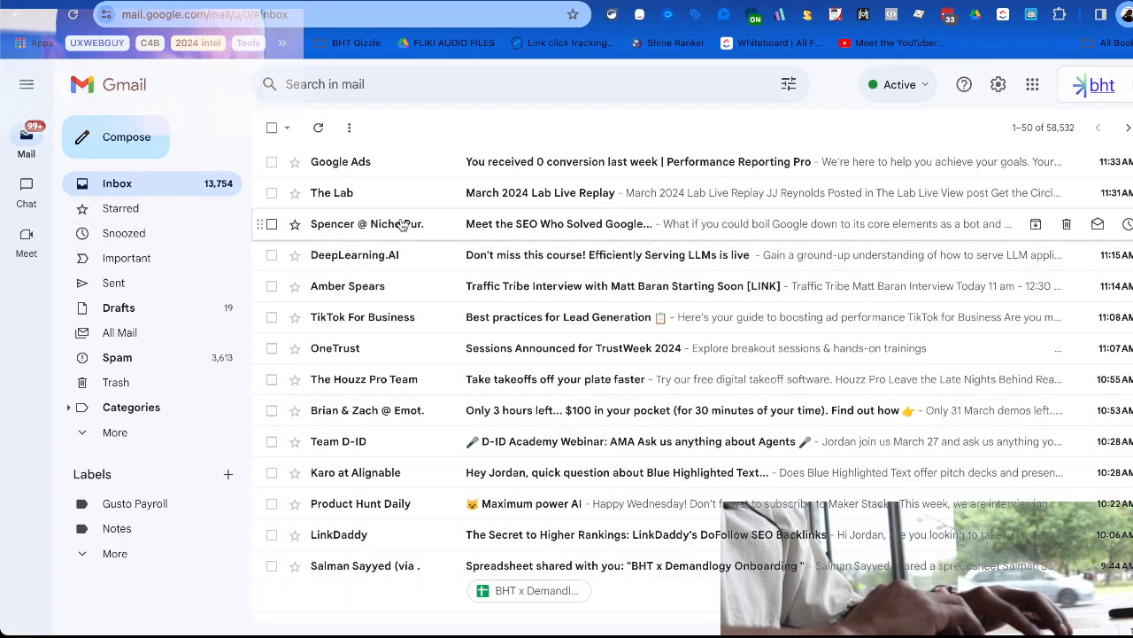
pyautogui.click(645, 84)
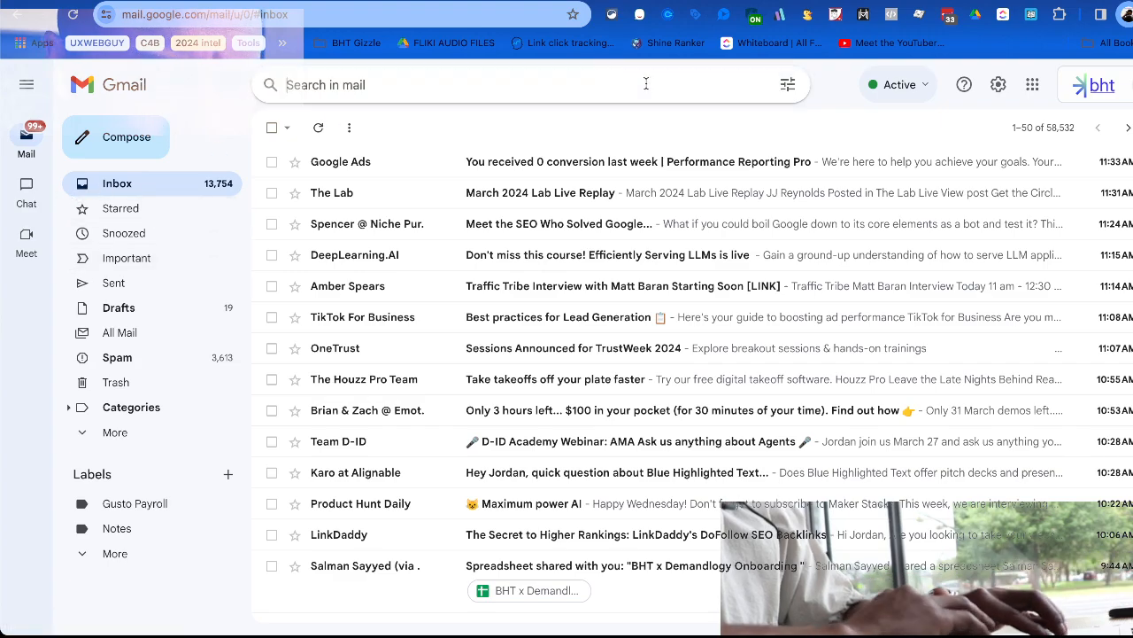
pyautogui.write('chris')
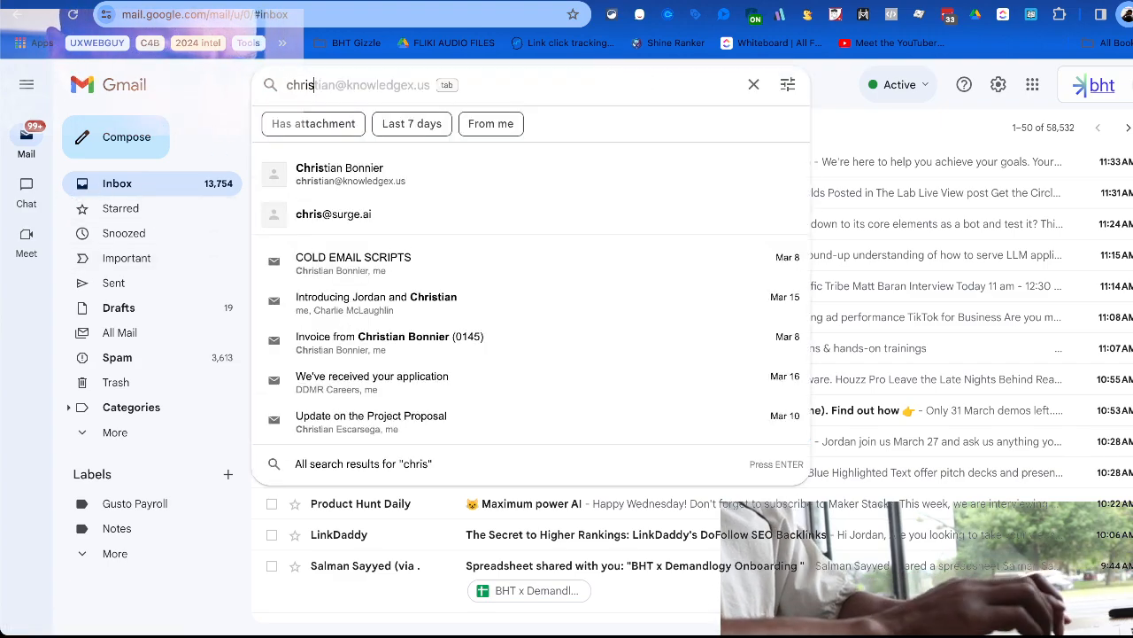
pyautogui.write('tian')
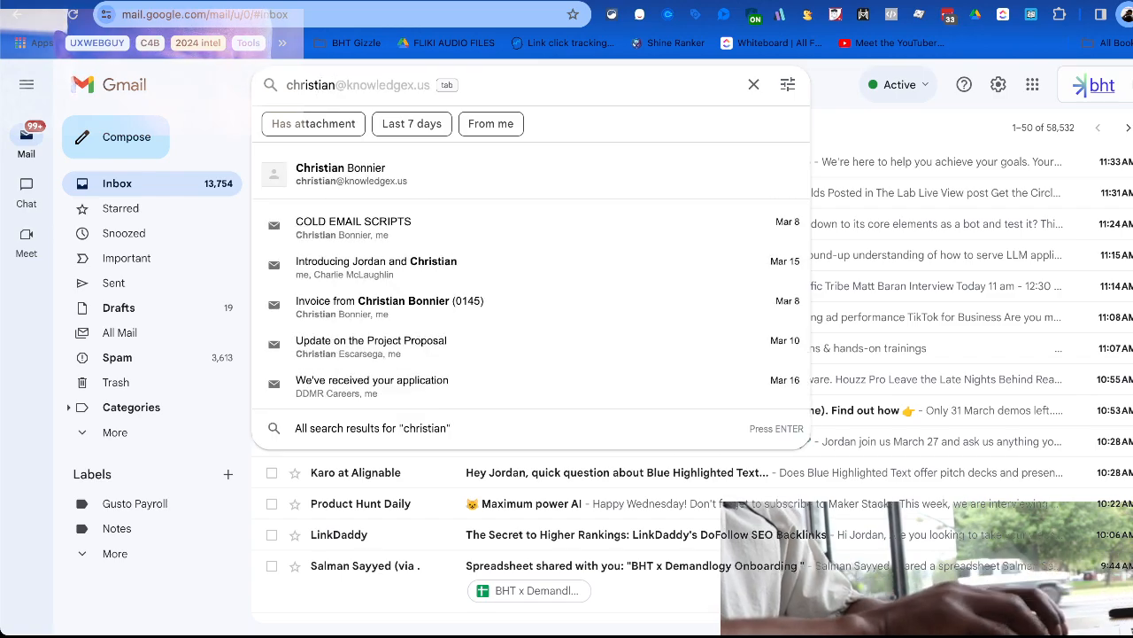
pyautogui.click(536, 216)
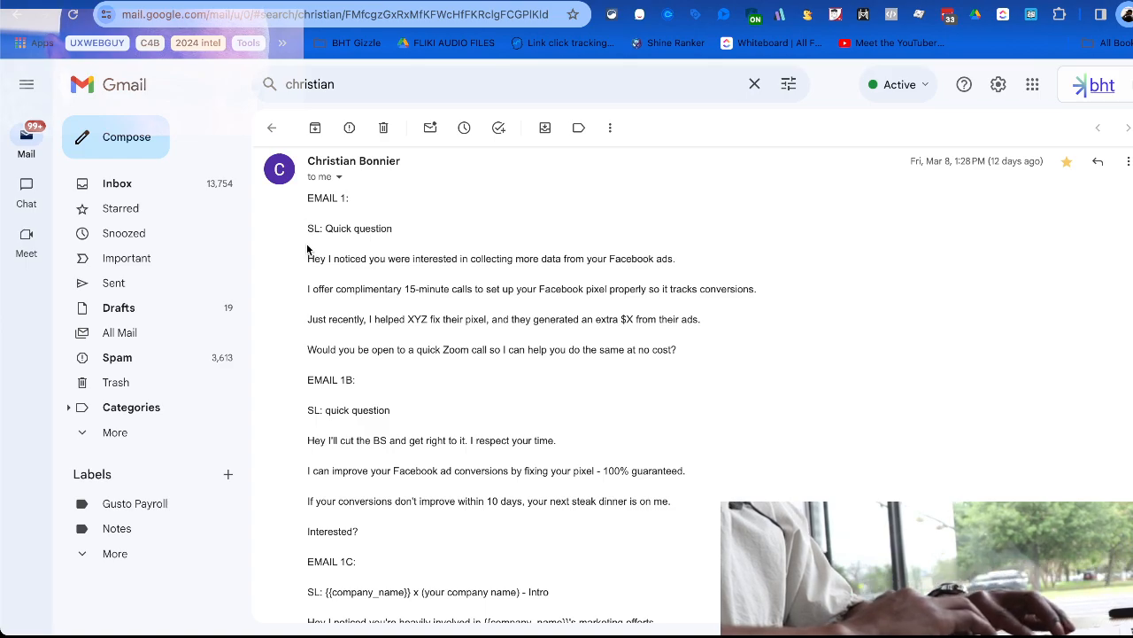
# Select the script text in the message from EMAIL 1 through the end of EMAIL 5.
pyautogui.moveTo(306, 258); pyautogui.dragTo(462, 251)
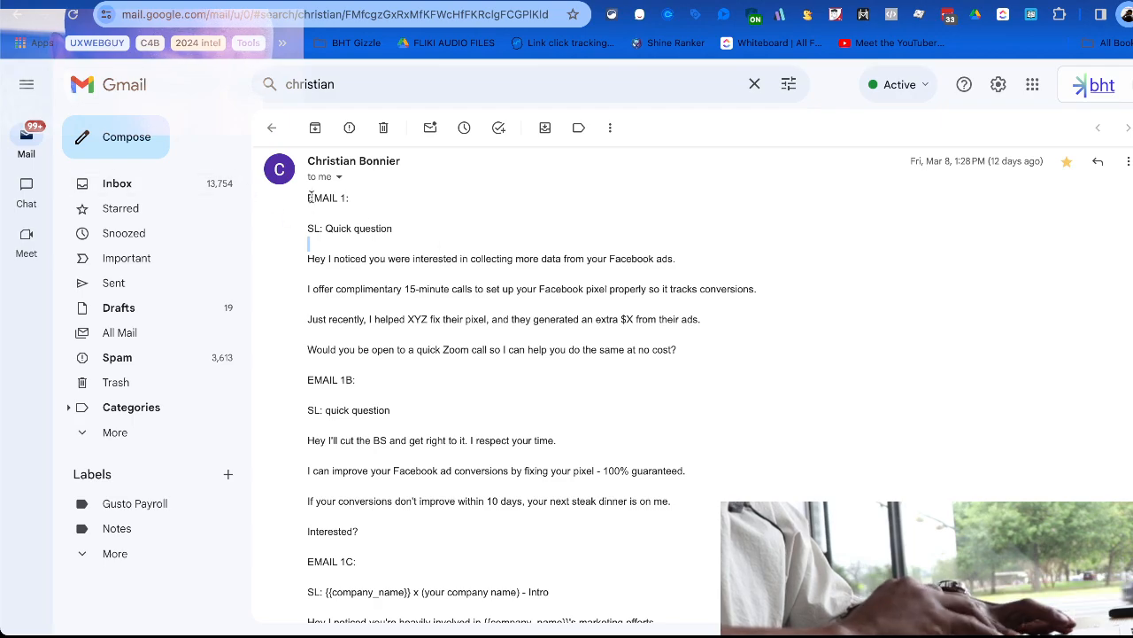
pyautogui.moveTo(308, 194); pyautogui.dragTo(553, 257)
pyautogui.click(541, 222)
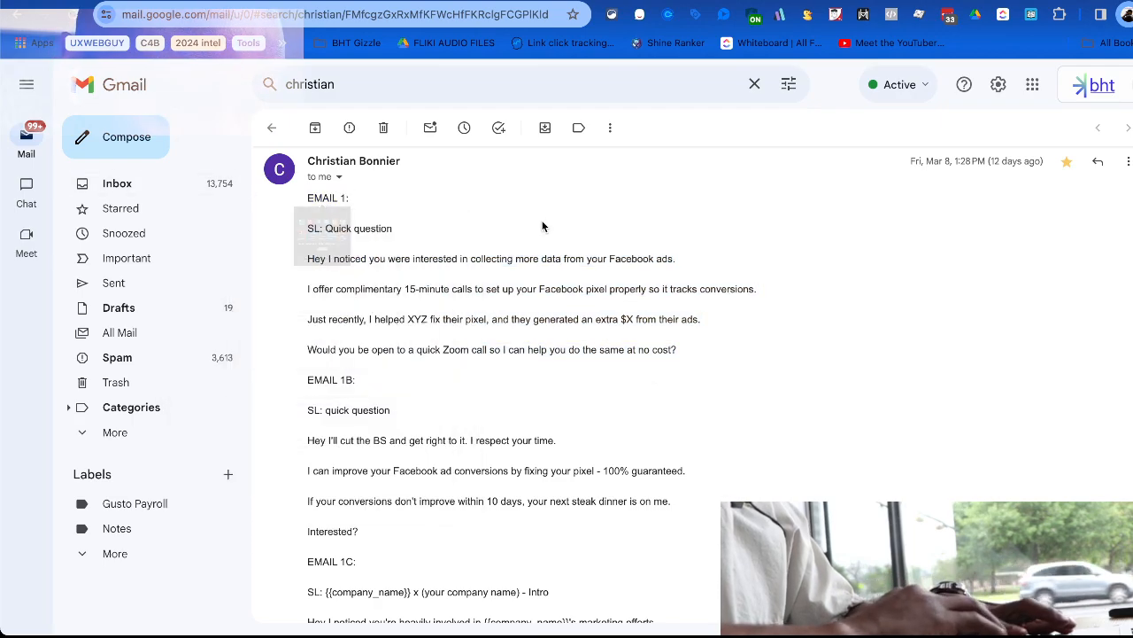
pyautogui.moveTo(306, 200); pyautogui.dragTo(666, 480)
pyautogui.scroll(-15, 637, 491)
pyautogui.scroll(3, 638, 499)
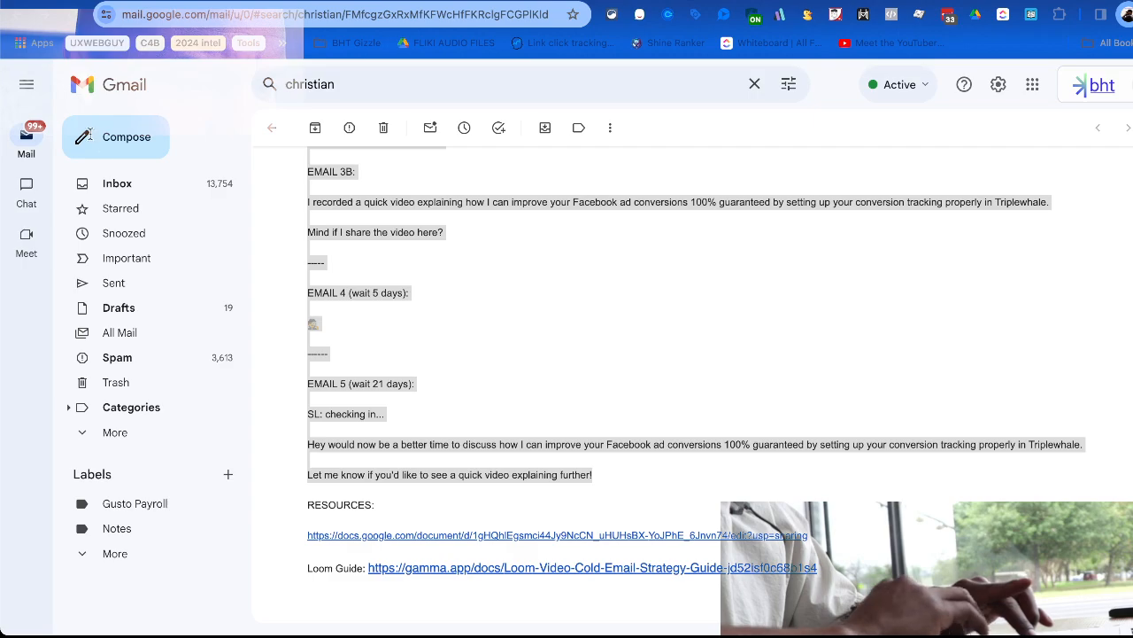
pyautogui.click(825, 246)
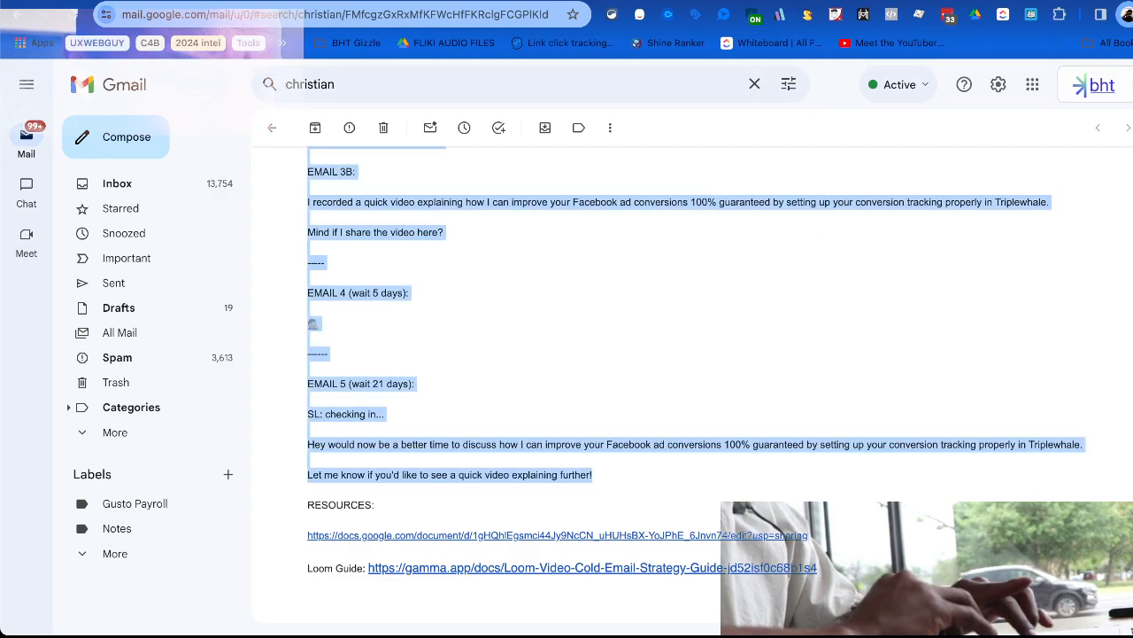
# Switch to Smartlead, start the new campaign over, and try pasting the EMAIL 1 text into its first email.
pyautogui.click(549, 1)
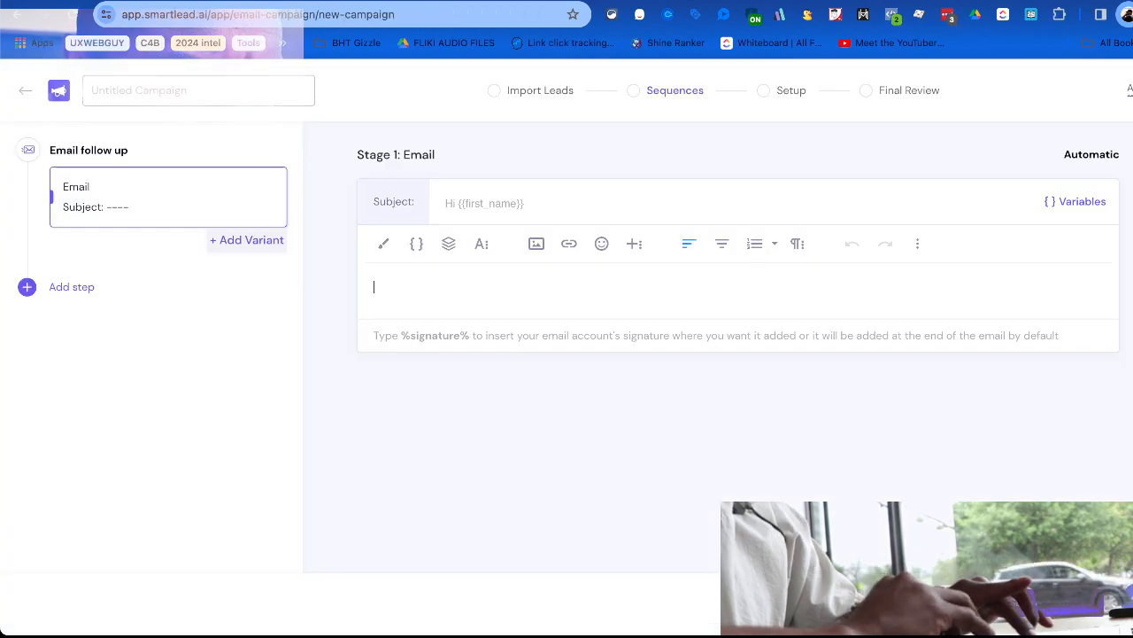
pyautogui.click(25, 90)
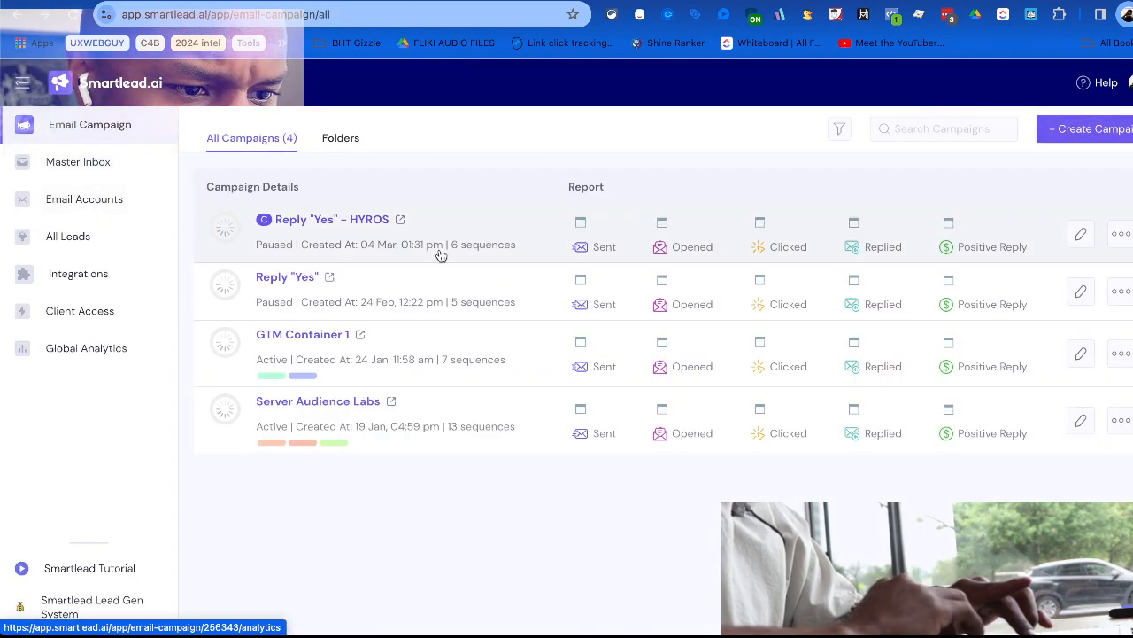
pyautogui.click(1075, 128)
pyautogui.click(716, 95)
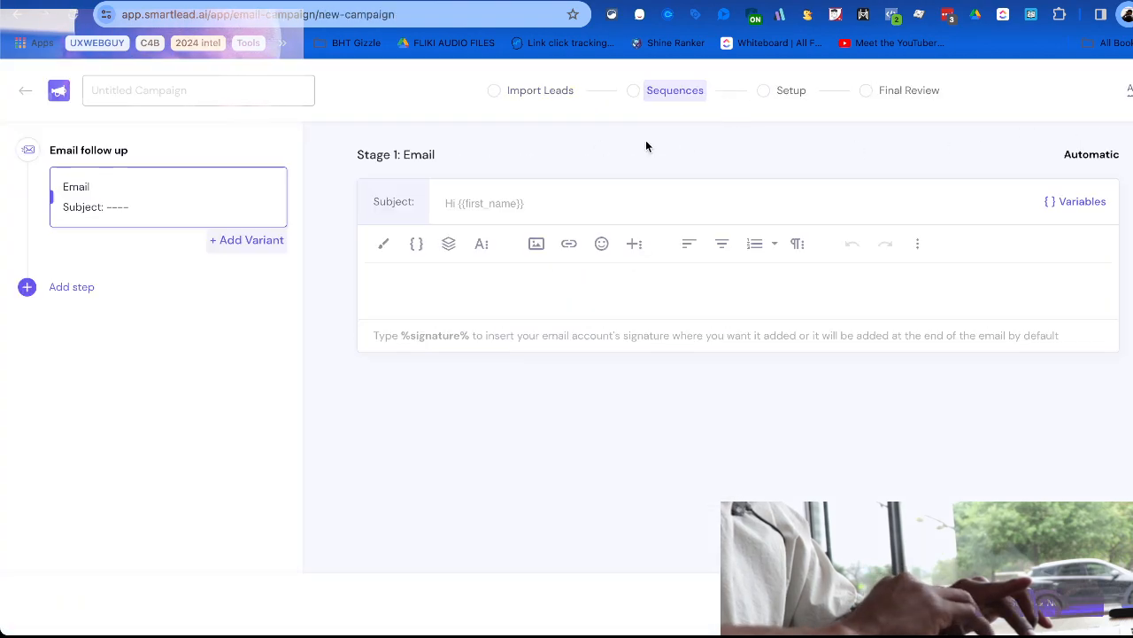
pyautogui.click(451, 282)
pyautogui.write('p.p1 {margin: 0.0px 0.0px 0.0px 0.0px; font: 10.0px Arial; color: #1a1a1a; -webkit-text-stroke: #1a1a1a; background-color: #ffffff} p.p2 {margin: 0.0px 0.0px 0.0px 0.0px; font: 10.0px Arial; color: #1a1a1a; -webkit-text-stroke: #1a1a1a; min-height: 11.0px} span.s1 {font-kerning: none} Hey I noticed you were interested in collecting more data from your Facebook ads.  I offer complimentary 15-minute calls to set up your Facebook pixel properly so it tracks conversions.  Just recently, I helped XYZ fix their pixel, and they generated an extra $X from their ads.  Would you be open to a quick Zoom call so I can help you do the same at no cost?')
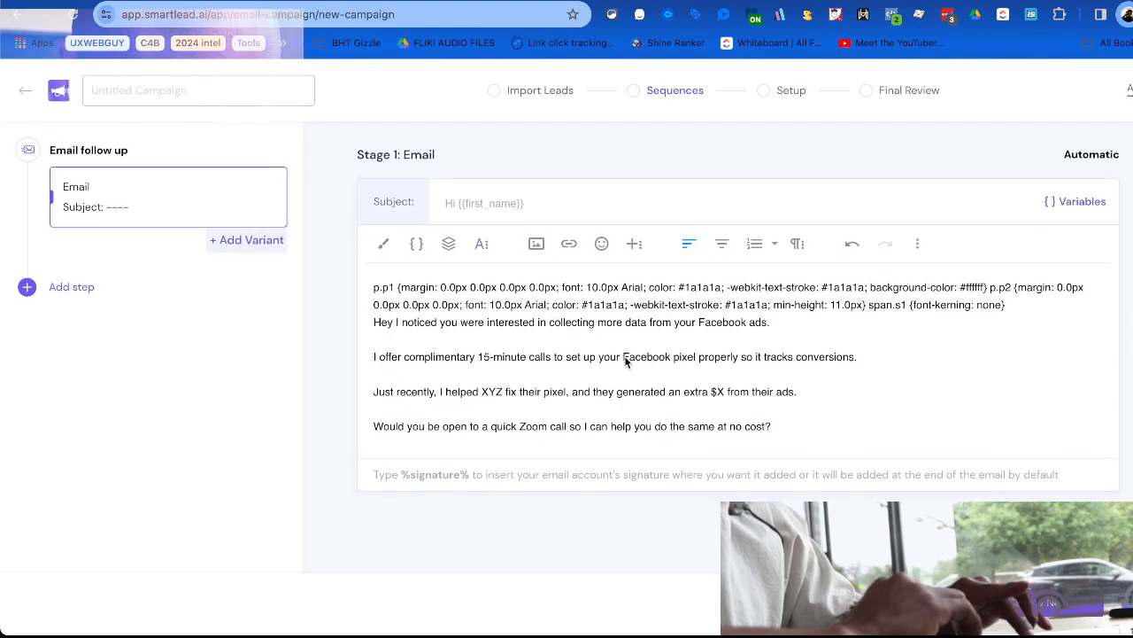
pyautogui.scroll(-1, 698, 378)
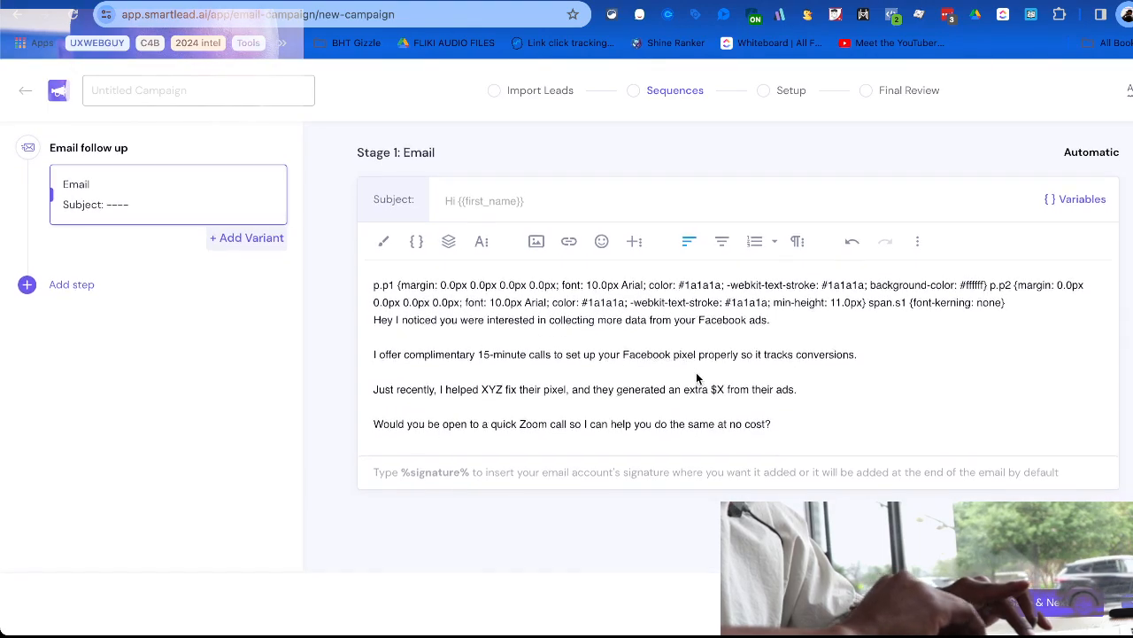
pyautogui.hotkey('ctrl', 'z')
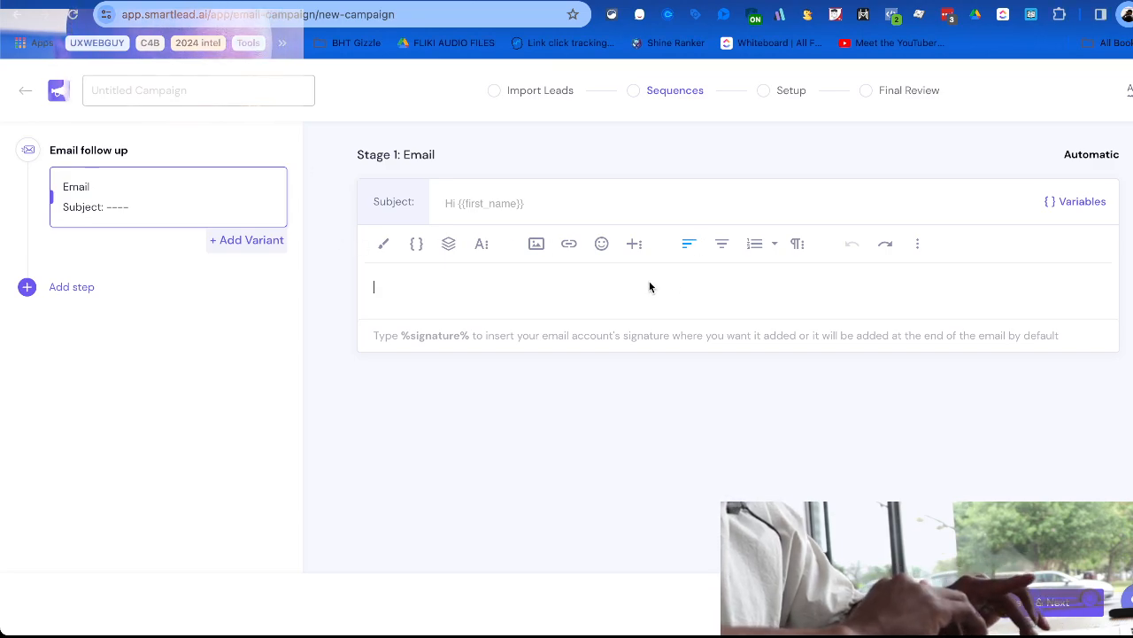
pyautogui.write('p.p1 {margin: 0.0px 0.0px 0.0px 0.0px; font: 10.0px Arial; color: #1a1a1a; -webkit-text-stroke: #1a1a1a; background-color: #ffffff} p.p2 {margin: 0.0px 0.0px 0.0px 0.0px; font: 10.0px Arial; color: #1a1a1a; -webkit-text-stroke: #1a1a1a; min-height: 11.0px} span.s1 {font-kerning: none} Hey I noticed you were interested in collecting more data from your Facebook ads.  I offer complimentary 15-minute calls to set up your Facebook pixel properly so it tracks conversions.  Just recently, I helped XYZ fix their pixel, and they generated an extra $X from their ads.  Would you be open to a quick Zoom call so I can help you do the same at no cost?')
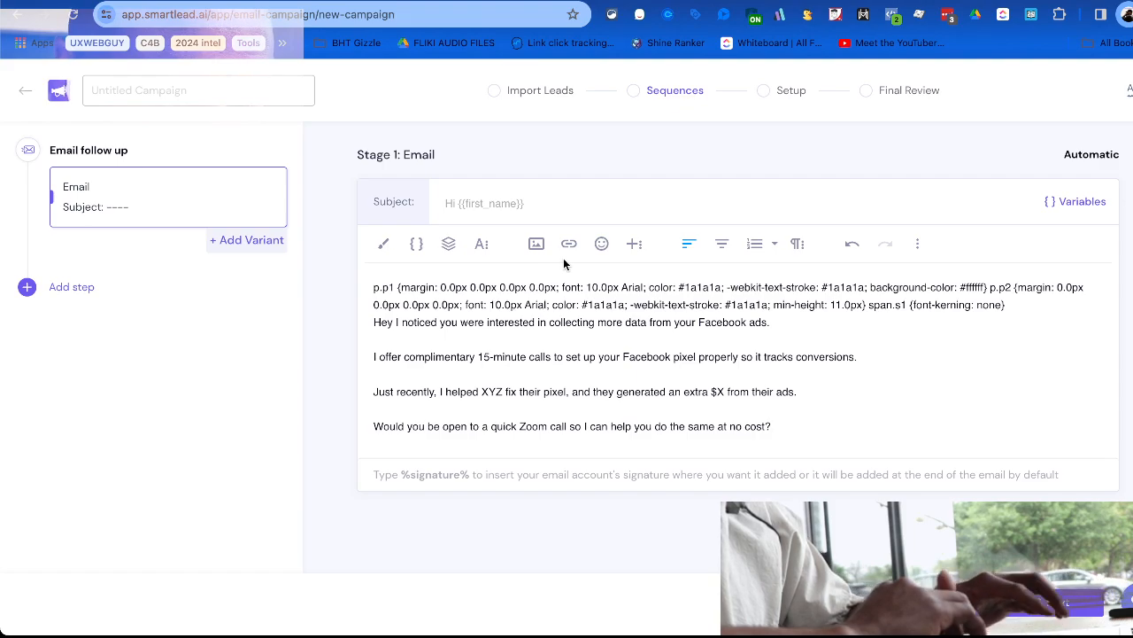
pyautogui.press('super+z')
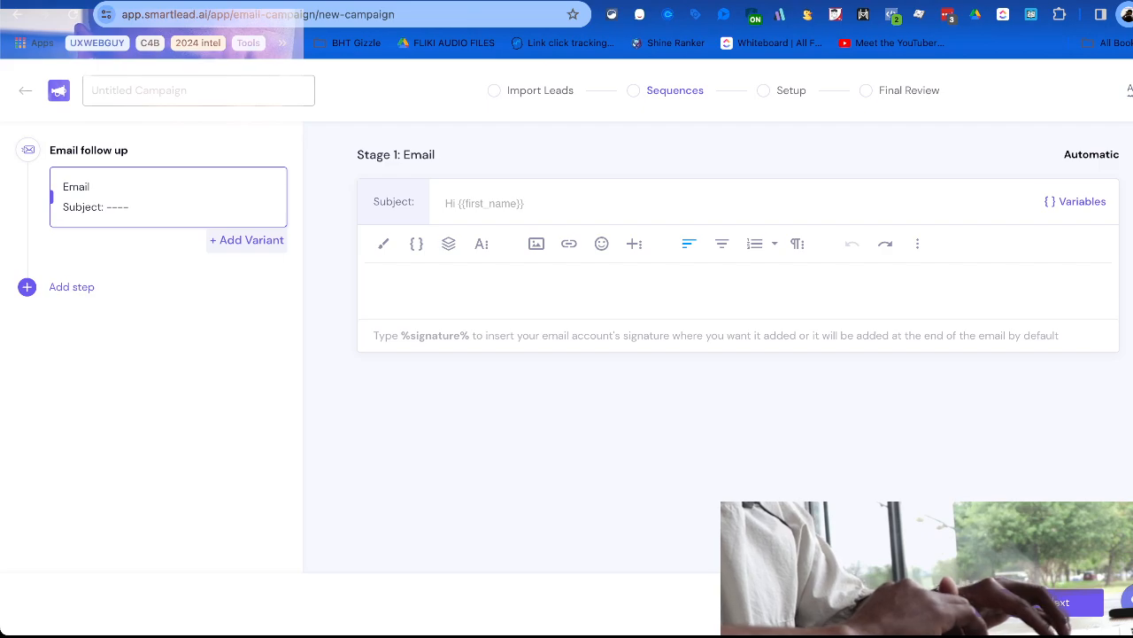
# Create a new blank Google Docs document at docs.new.
pyautogui.rightClick(503, 0)
pyautogui.press('Escape')
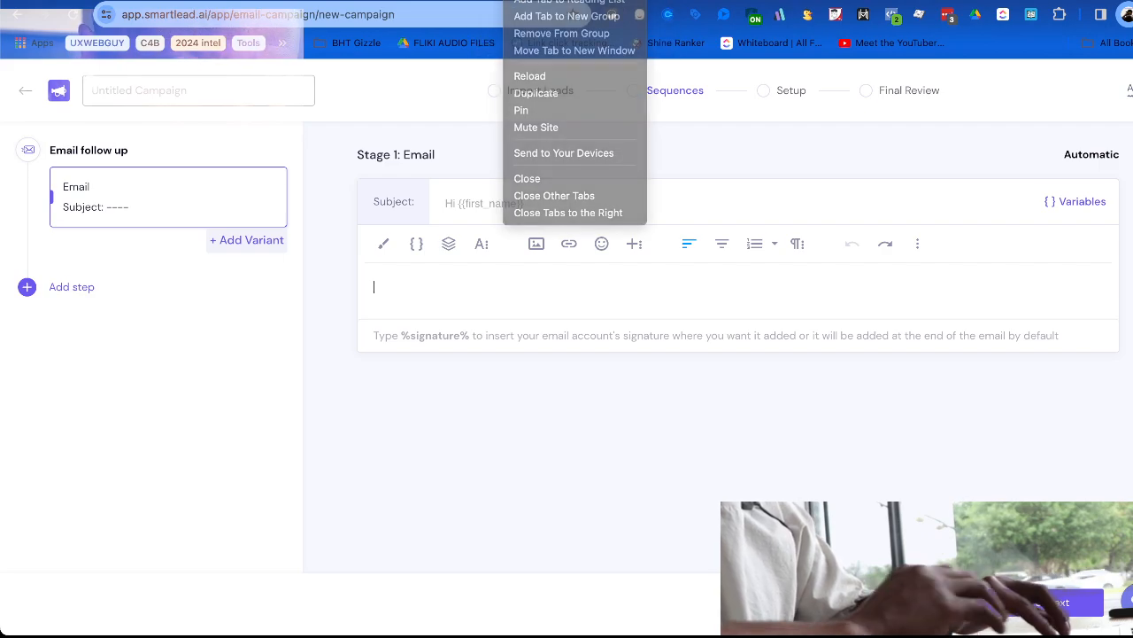
pyautogui.hotkey('ctrl', 't')
pyautogui.write('docs.new')
pyautogui.press('Return')
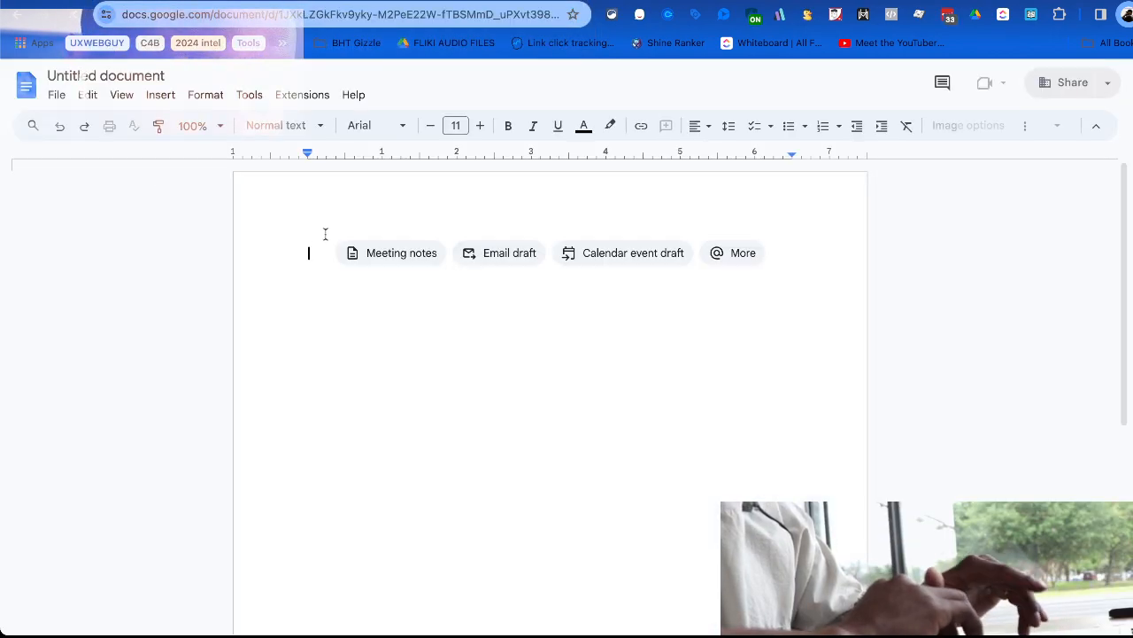
# Copy the selected EMAIL 1 through EMAIL 5 scripts from the Gmail message and paste them into the blank document.
pyautogui.write('Hey I noticed you were interested in collecting more data from your Facebook ads. I offer complimentary 15 minute calls to set up your Facebook pixel properly so it tracks conversions. Just recently, I helped XYZ fix their pixel, and they generated an extra $X from their ads. Would you be open to a quick Zoom call so I can help you do the same at no cost?')
pyautogui.hotkey('ctrl', 'z')
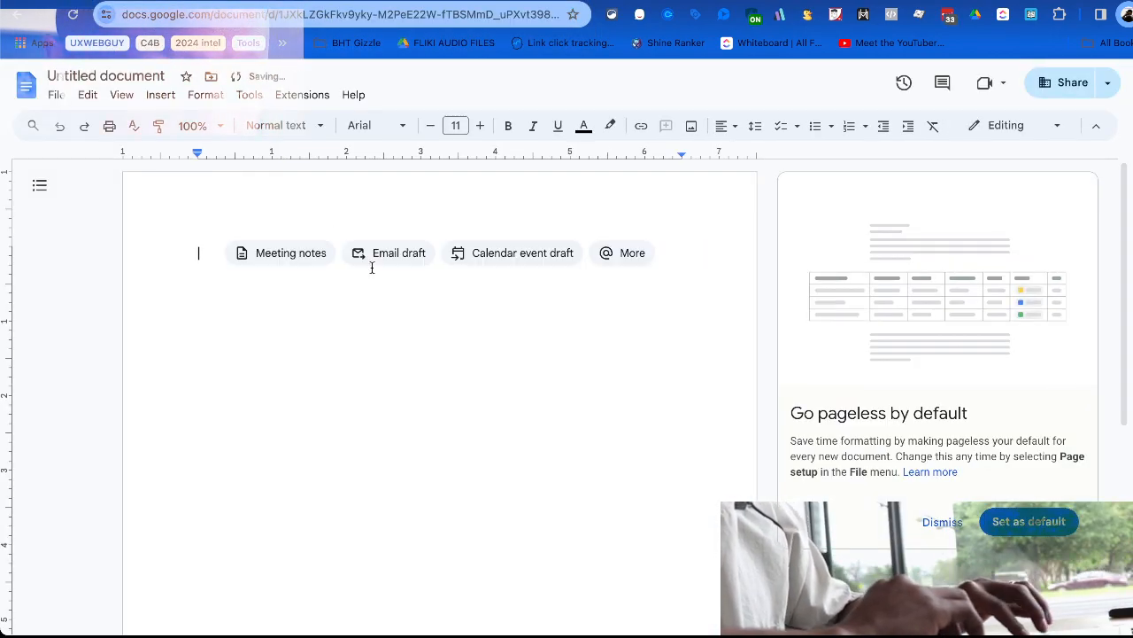
pyautogui.click(410, 2)
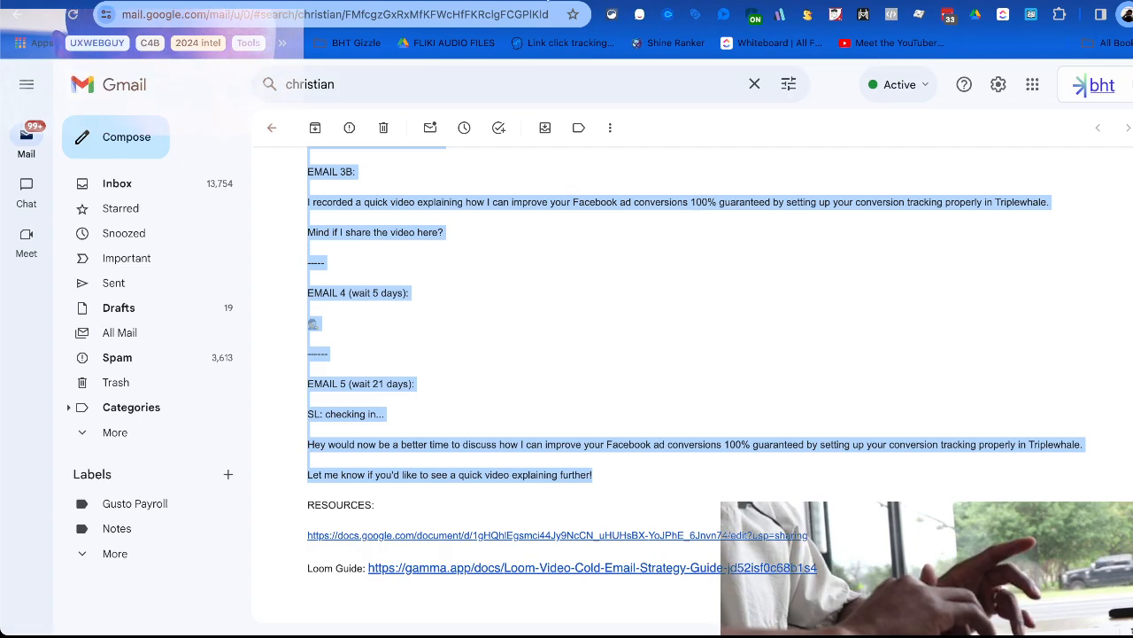
pyautogui.click(531, 2)
pyautogui.hotkey('ctrl', 'v')
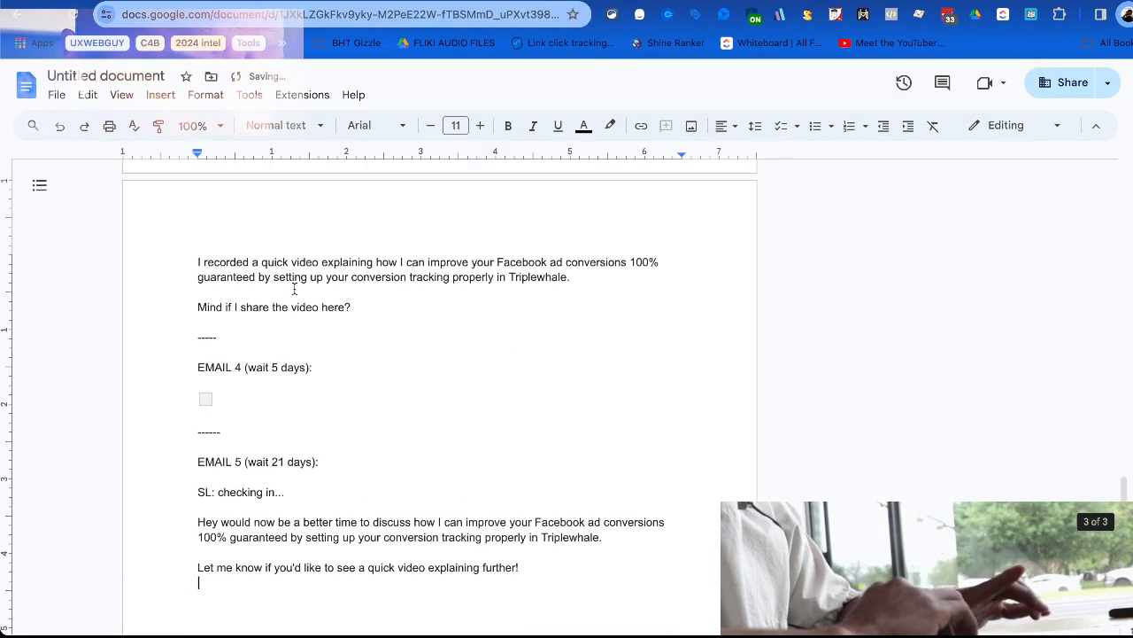
# Copy the EMAIL 1 body from the document into the campaign's first email in Smartlead and set the subject to "Quick Question".
pyautogui.scroll(9, 294, 290)
pyautogui.scroll(5, 295, 289)
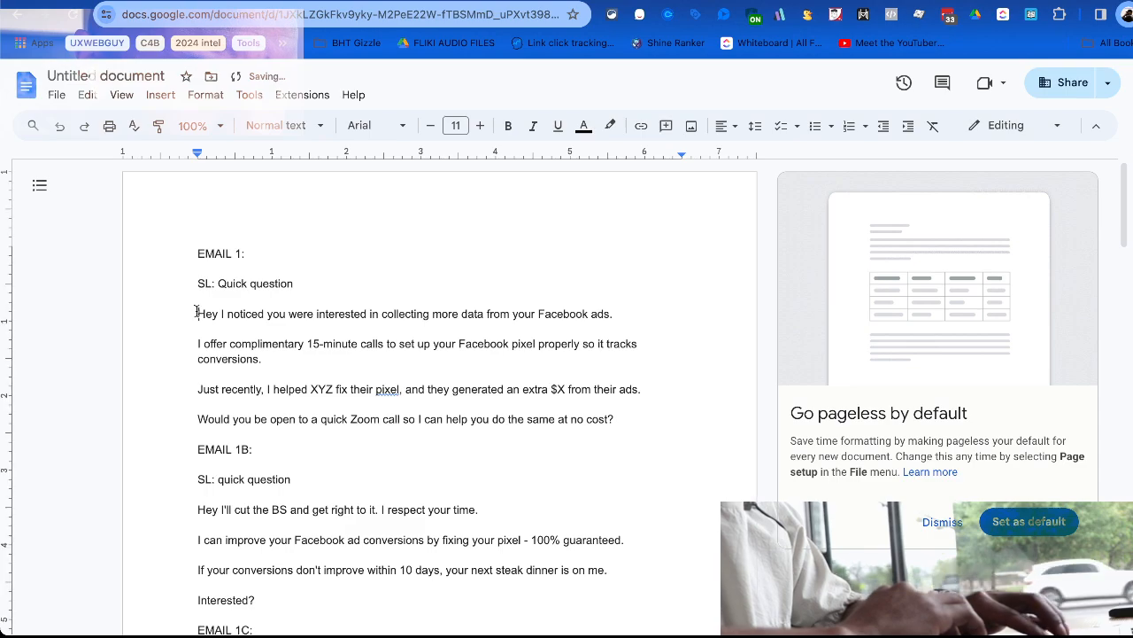
pyautogui.moveTo(196, 313); pyautogui.dragTo(645, 415)
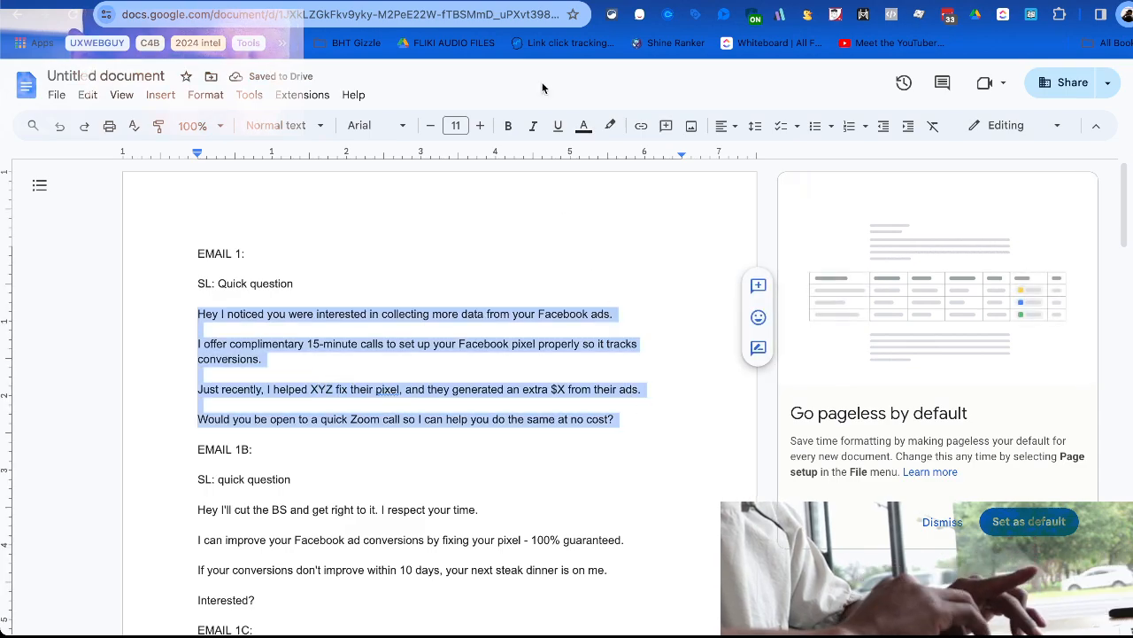
pyautogui.hotkey('ctrl', 'c')
pyautogui.click(532, 2)
pyautogui.hotkey('ctrl', 'v')
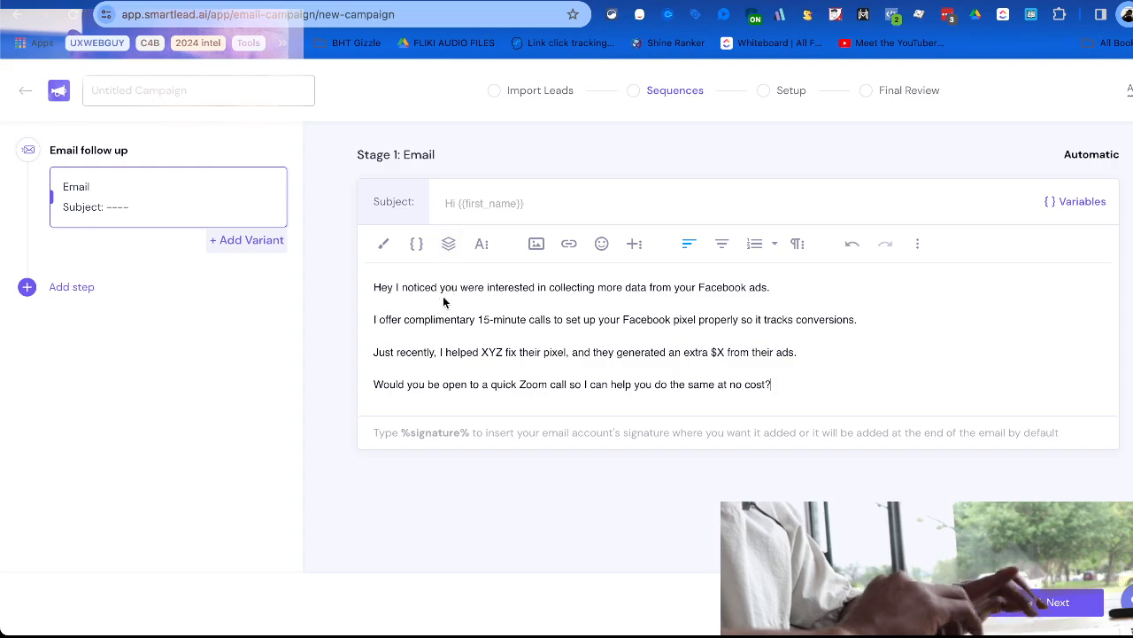
pyautogui.write('QUick Question')
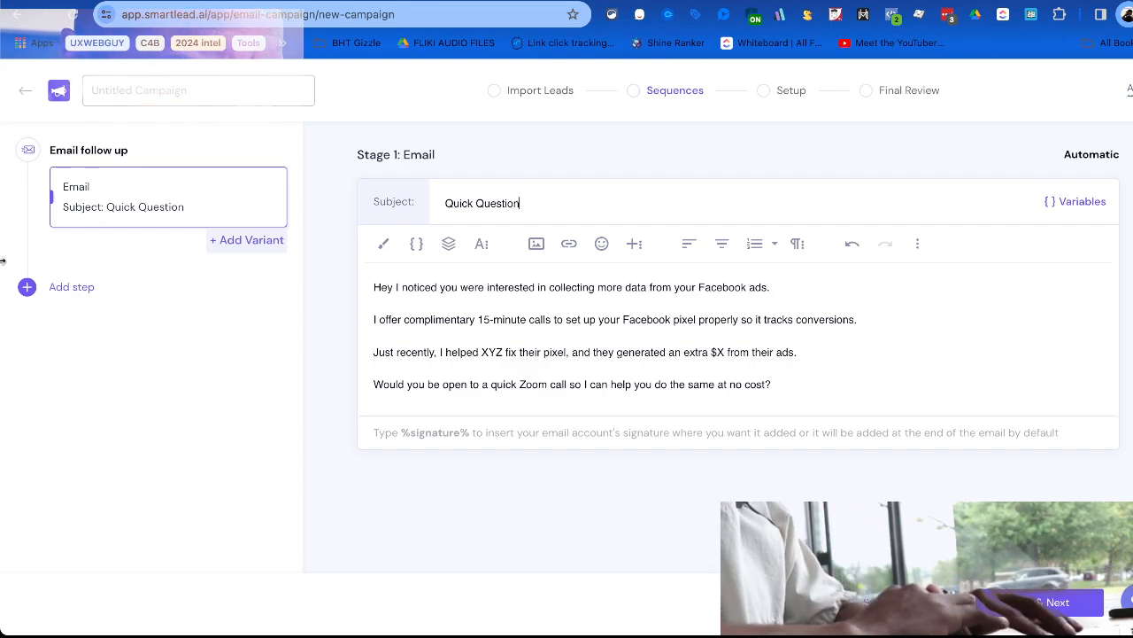
# Add a second variant to the first email and fill its body with the EMAIL 1B text from the document.
pyautogui.click(266, 241)
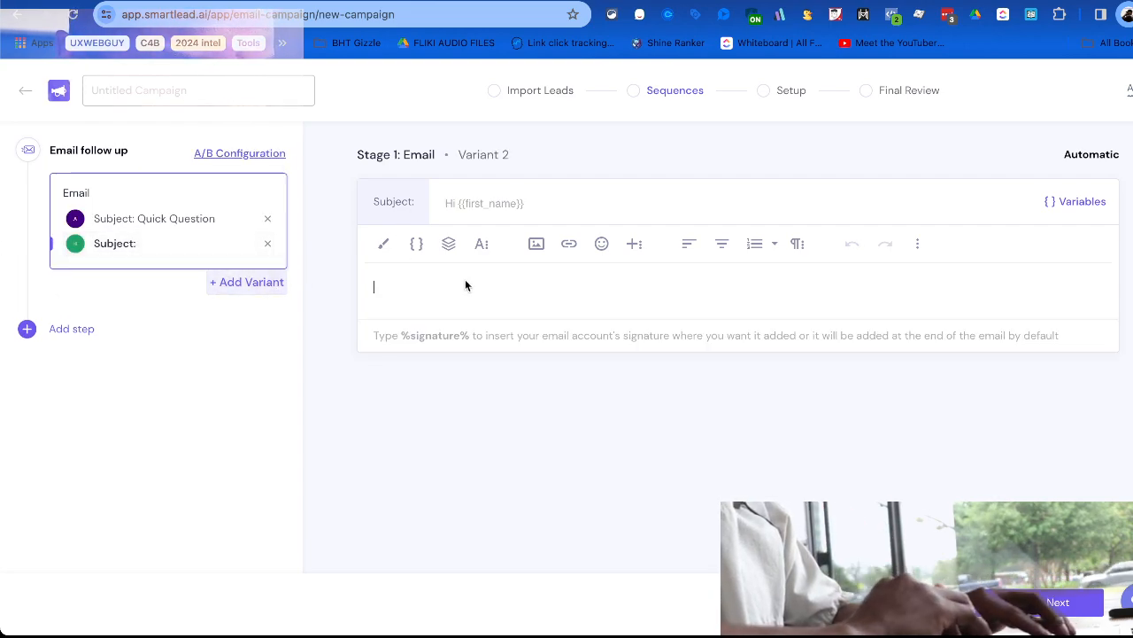
pyautogui.click(509, 1)
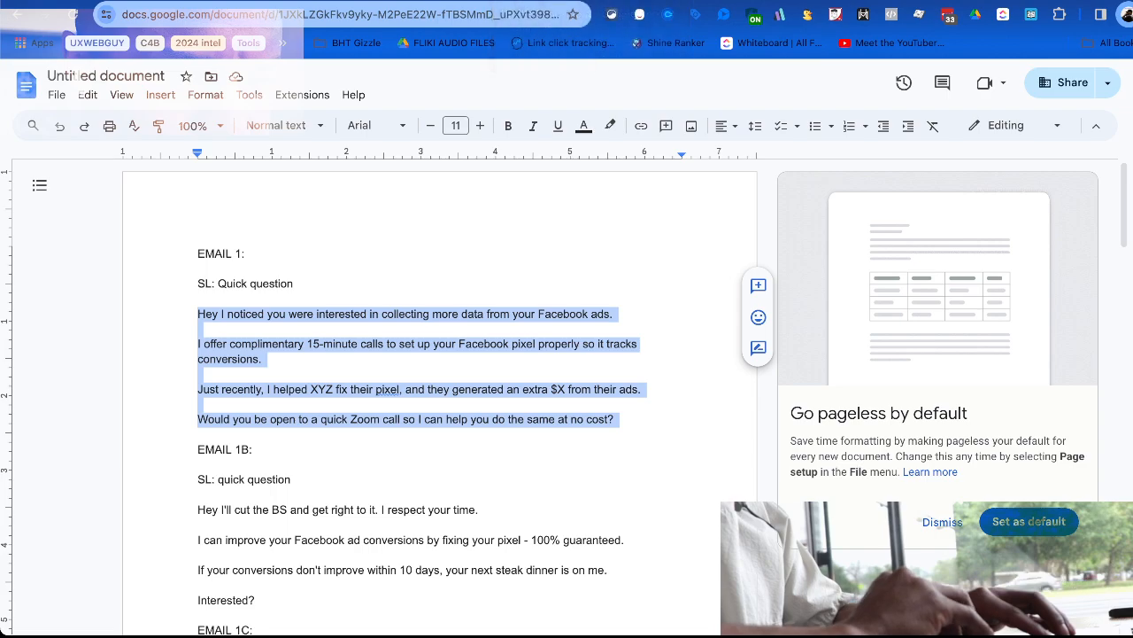
pyautogui.moveTo(198, 449); pyautogui.dragTo(254, 450)
pyautogui.scroll(-1, 253, 456)
pyautogui.moveTo(200, 421); pyautogui.dragTo(461, 508)
pyautogui.press('super+c')
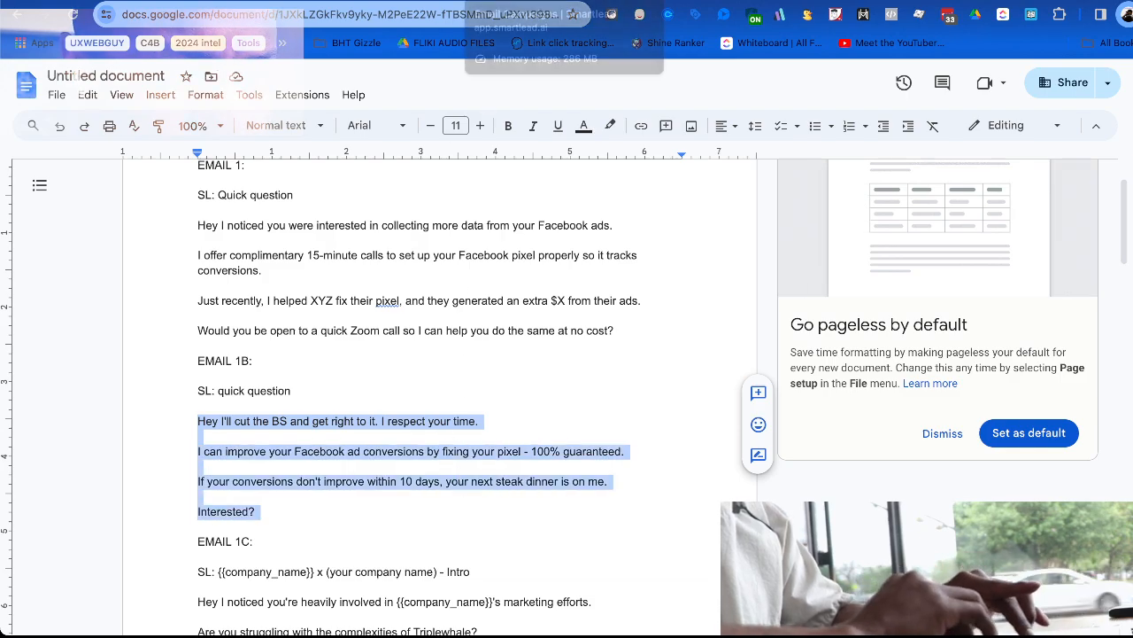
pyautogui.click(485, 1)
pyautogui.press('super+v')
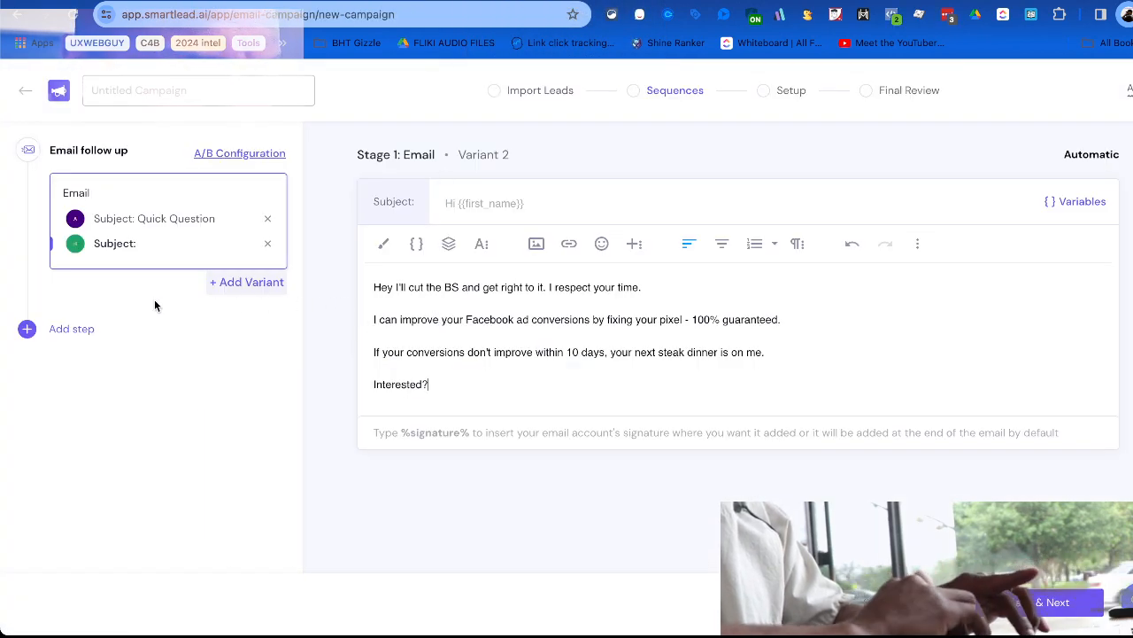
# Add a third variant to the first email and fill its body with the EMAIL 1C text from the document.
pyautogui.click(216, 280)
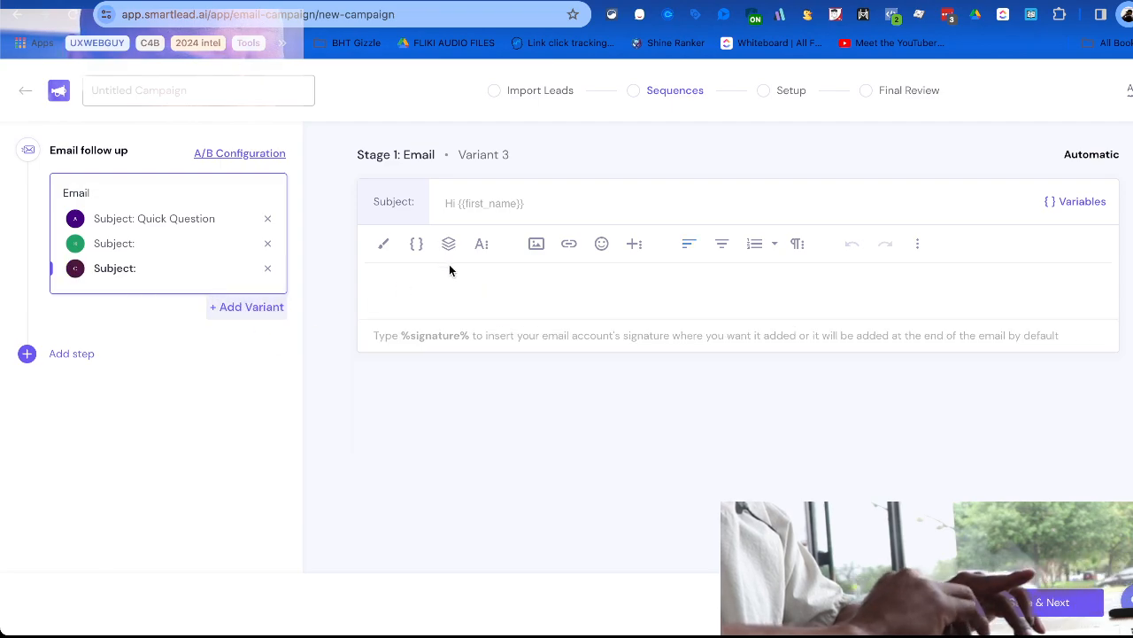
pyautogui.click(531, 3)
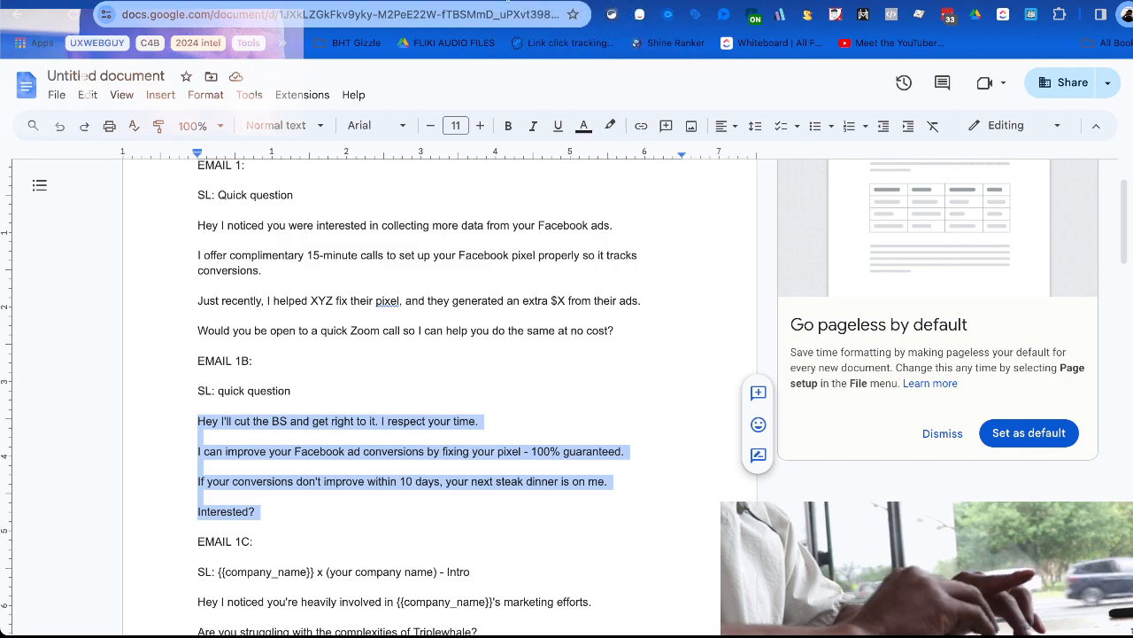
pyautogui.scroll(-3, 239, 423)
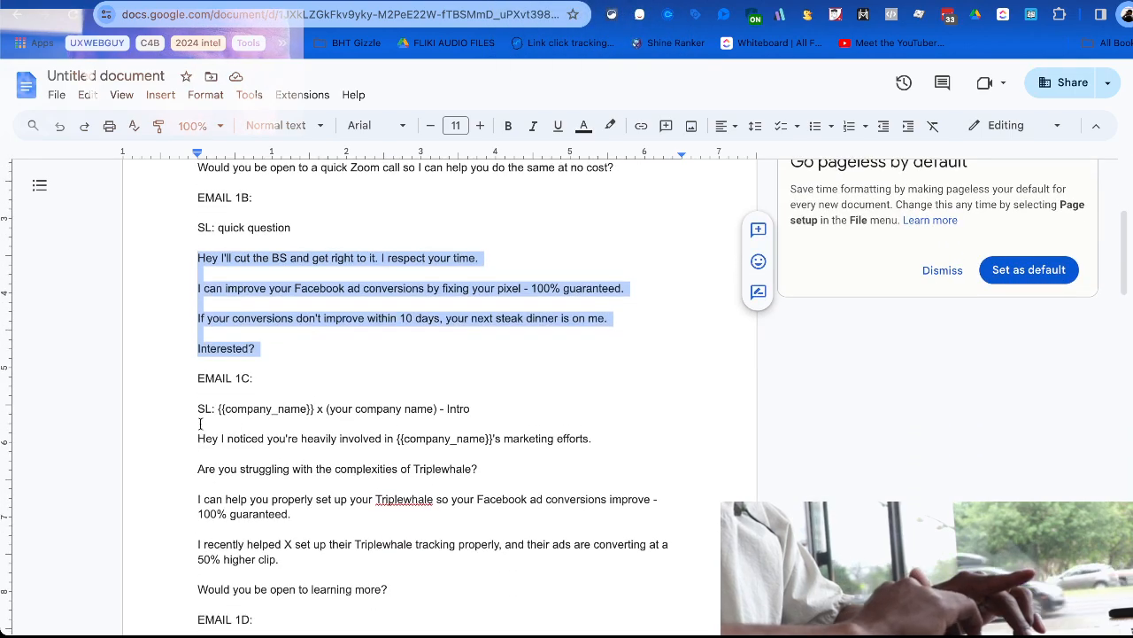
pyautogui.scroll(-1, 200, 424)
pyautogui.moveTo(194, 405); pyautogui.dragTo(463, 556)
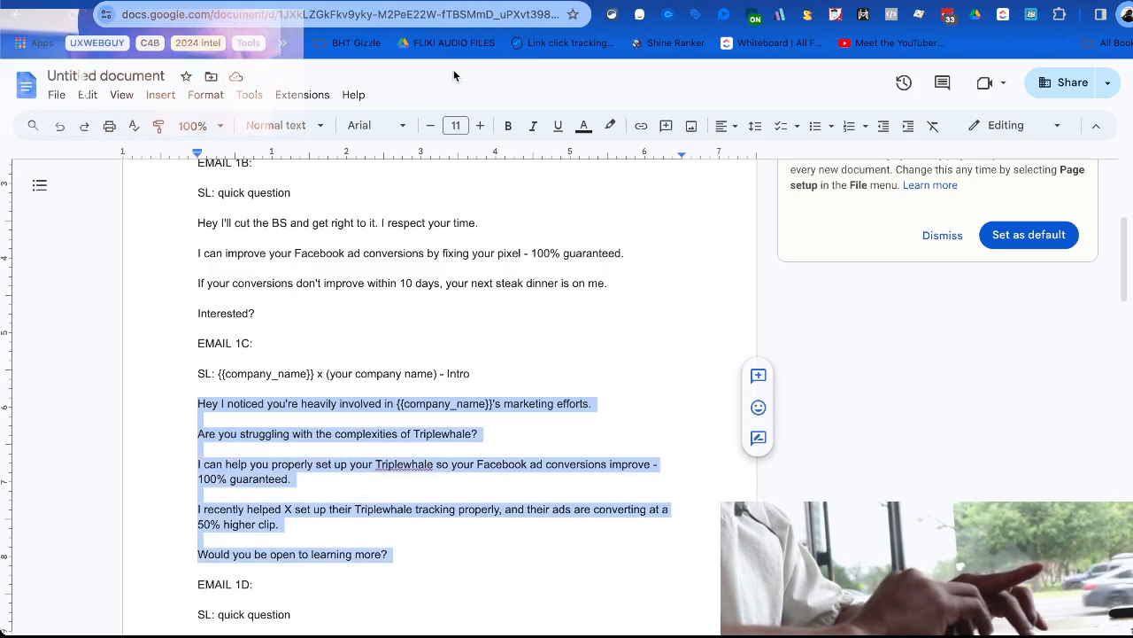
pyautogui.click(482, 1)
pyautogui.click(478, 315)
pyautogui.hotkey('ctrl', 'v')
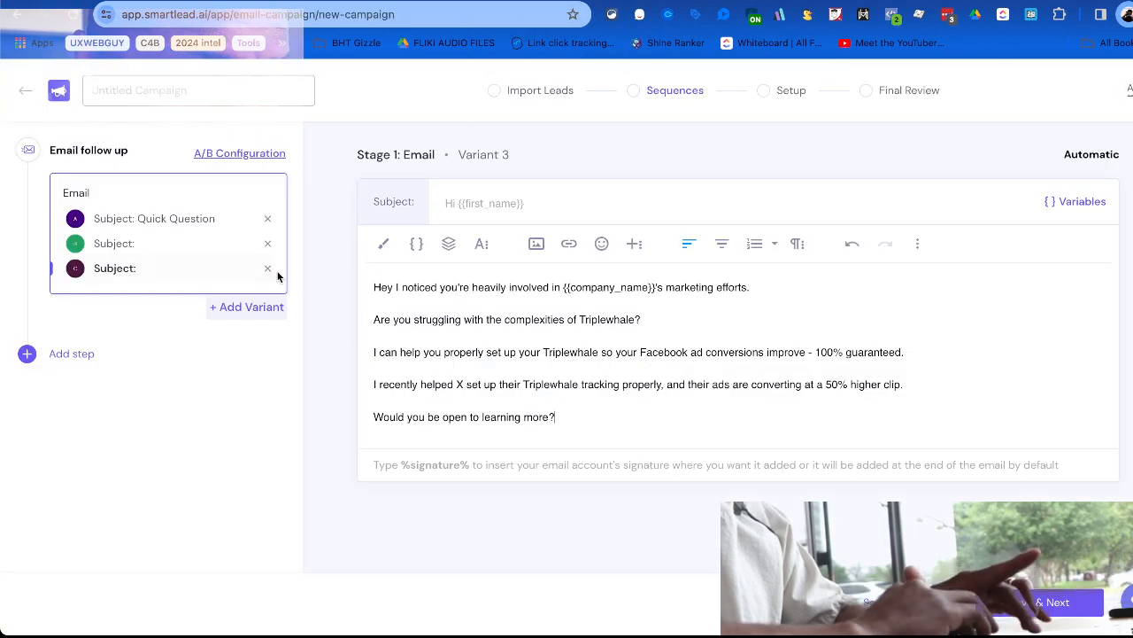
# Add a fourth variant to the first email and fill its body with the EMAIL 1D text from the document.
pyautogui.click(251, 307)
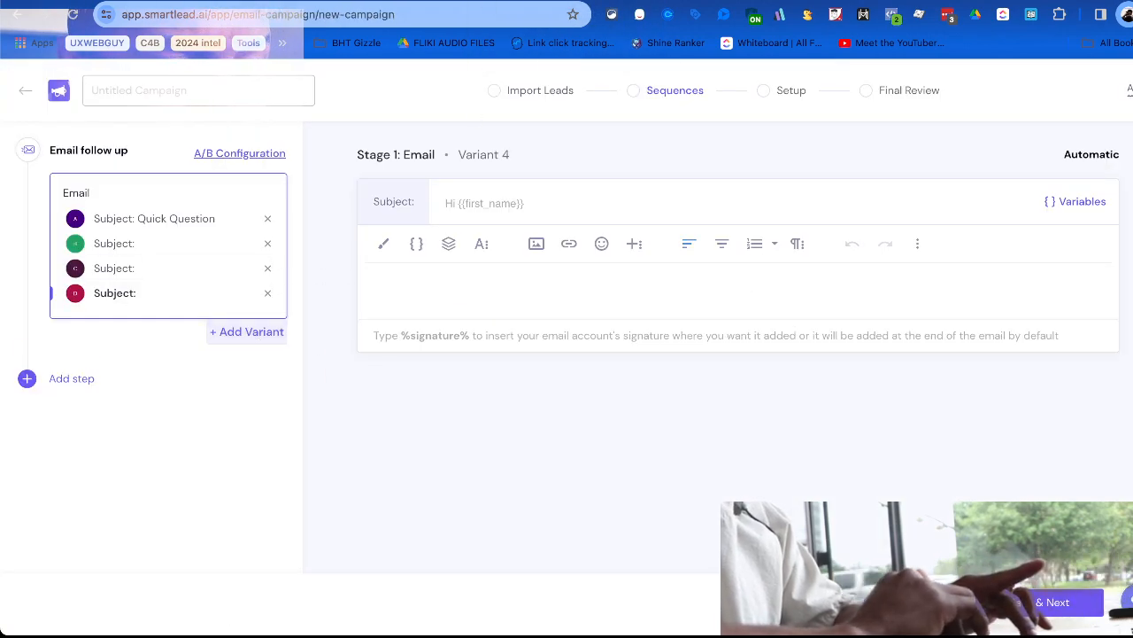
pyautogui.click(355, 0)
pyautogui.click(243, 1)
pyautogui.scroll(-5, 228, 223)
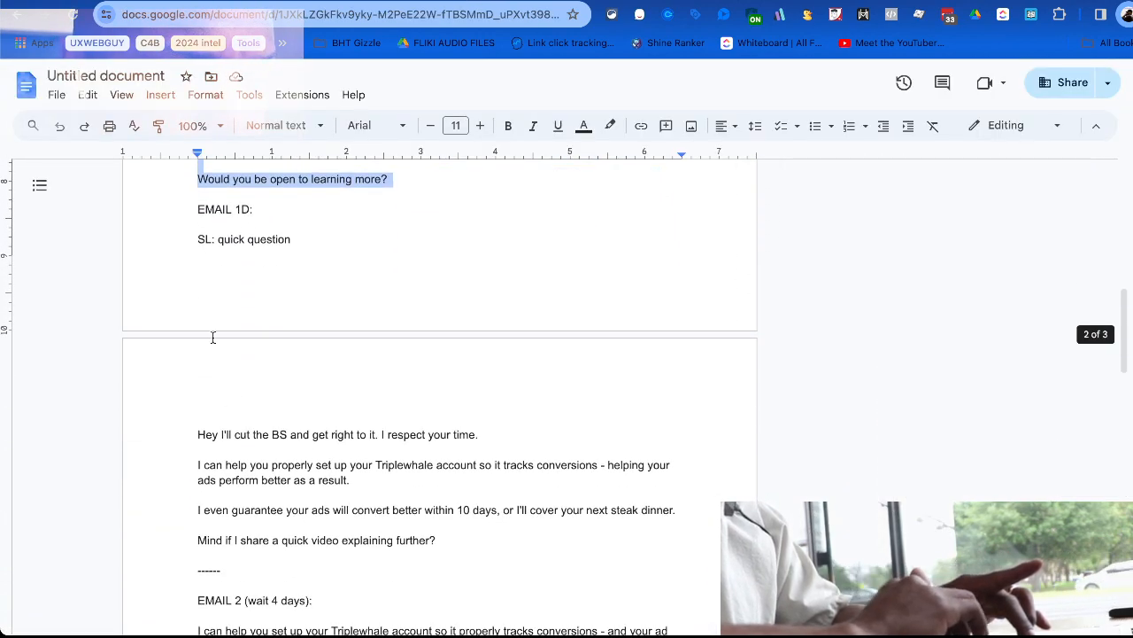
pyautogui.scroll(-2, 212, 337)
pyautogui.moveTo(194, 318); pyautogui.dragTo(477, 432)
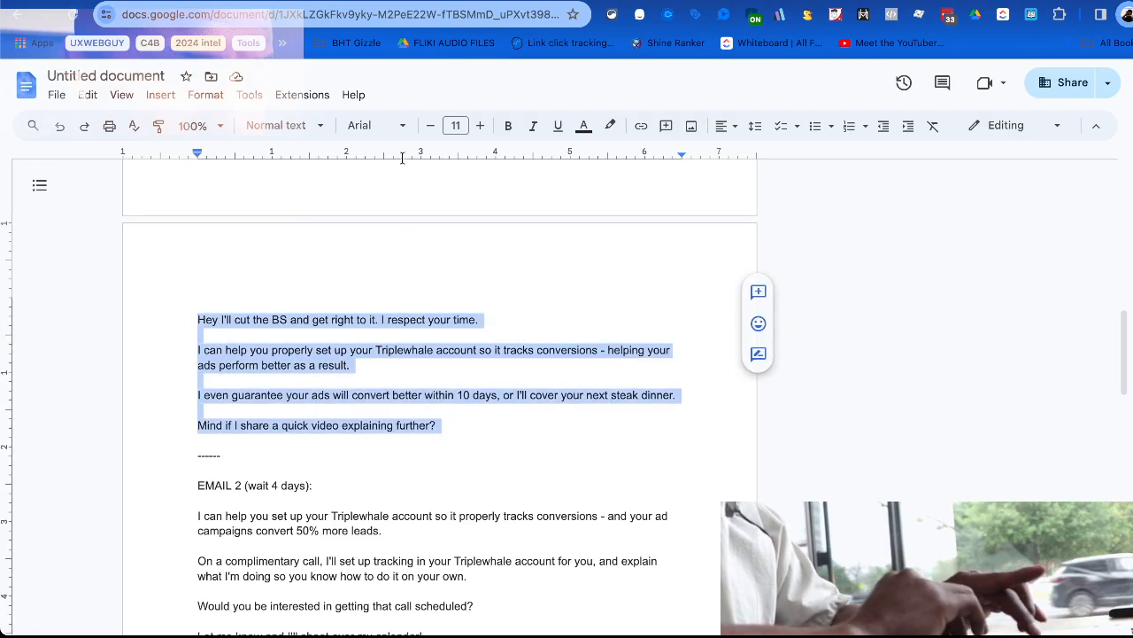
pyautogui.click(486, 1)
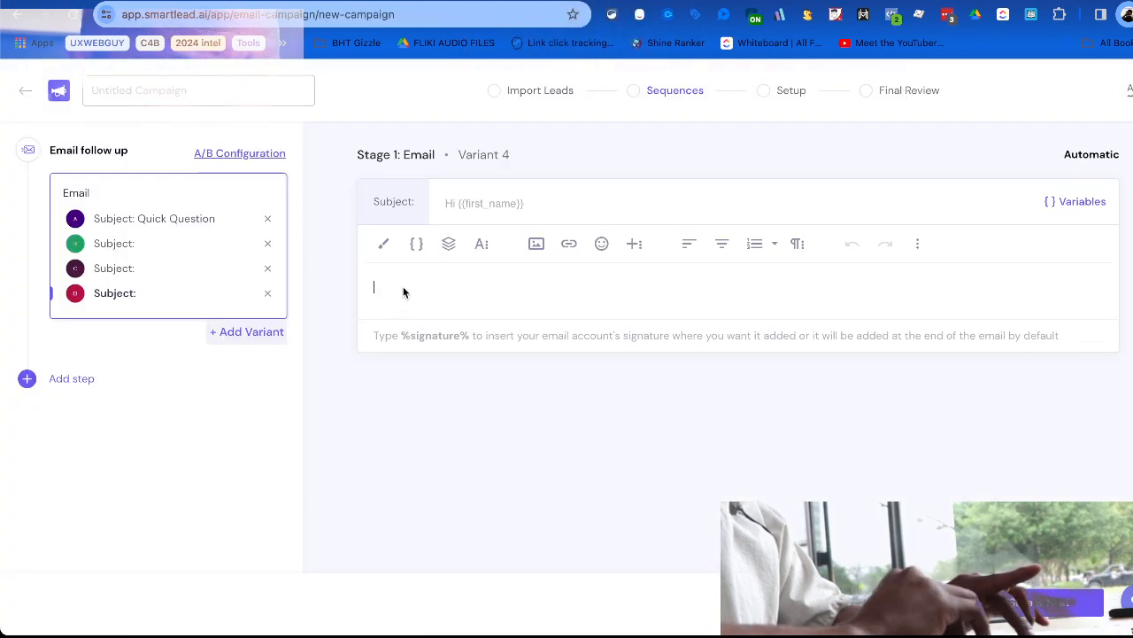
pyautogui.hotkey('ctrl', 'v')
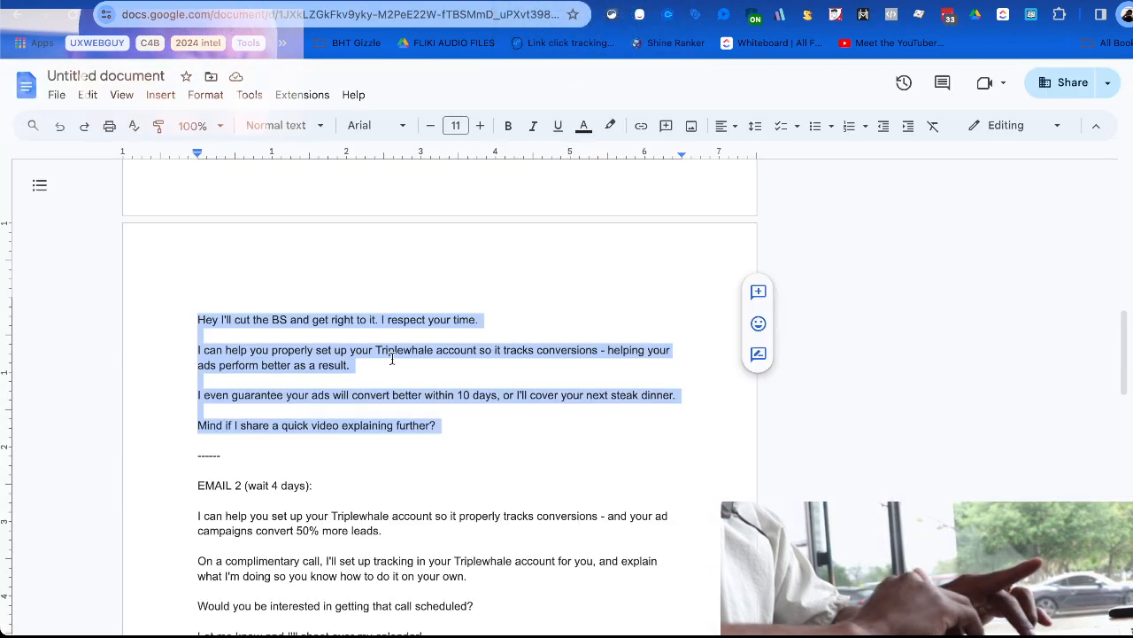
# Add a second email step with a 4-day wait and fill its body with the EMAIL 2 text from the document.
pyautogui.scroll(-3, 392, 425)
pyautogui.moveTo(193, 302); pyautogui.dragTo(449, 422)
pyautogui.hotkey('ctrl', 'c')
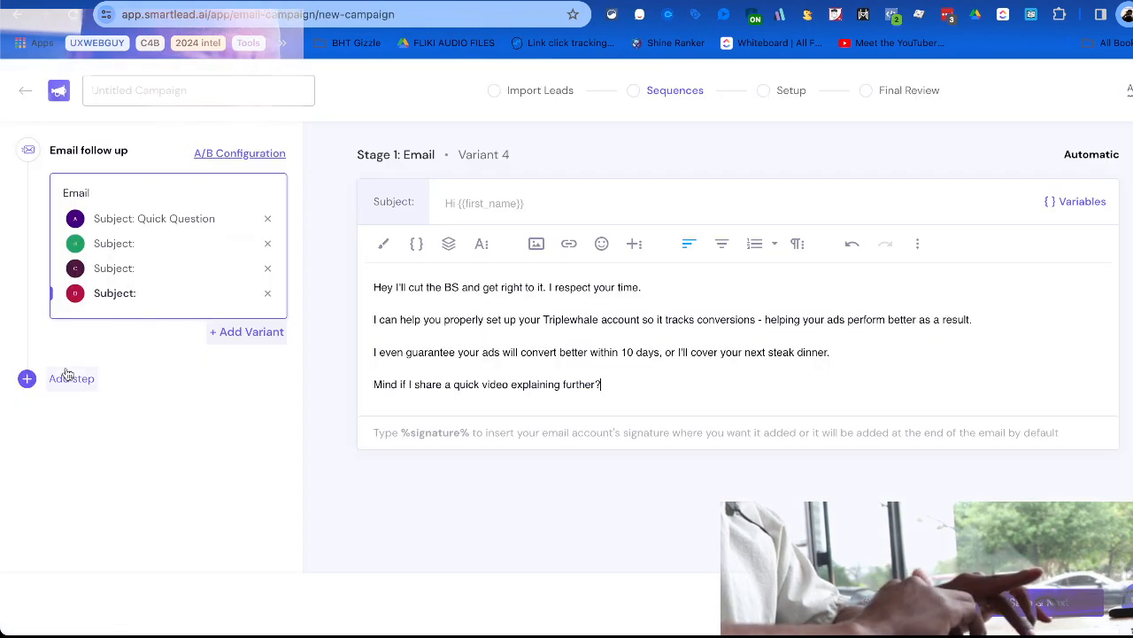
pyautogui.click(66, 377)
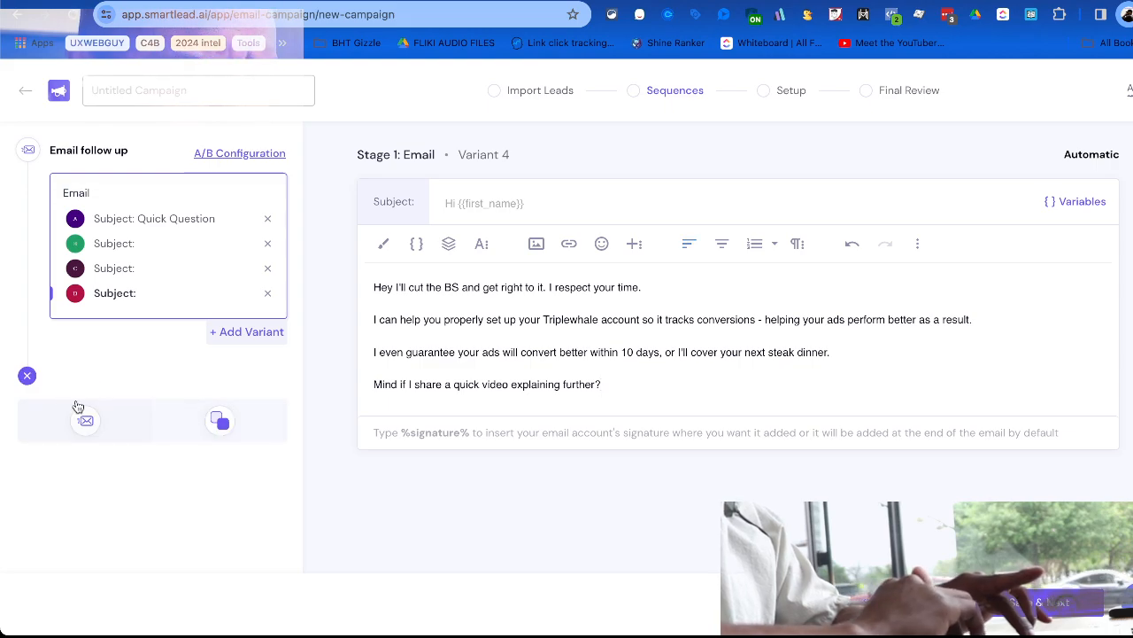
pyautogui.click(84, 424)
pyautogui.click(124, 384)
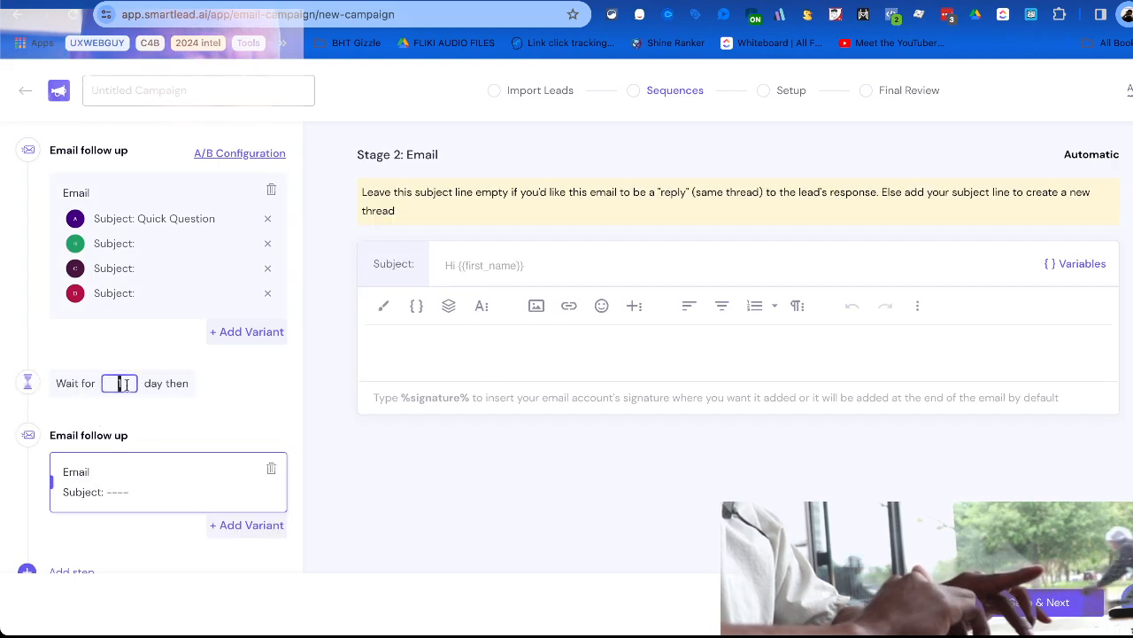
pyautogui.write('4')
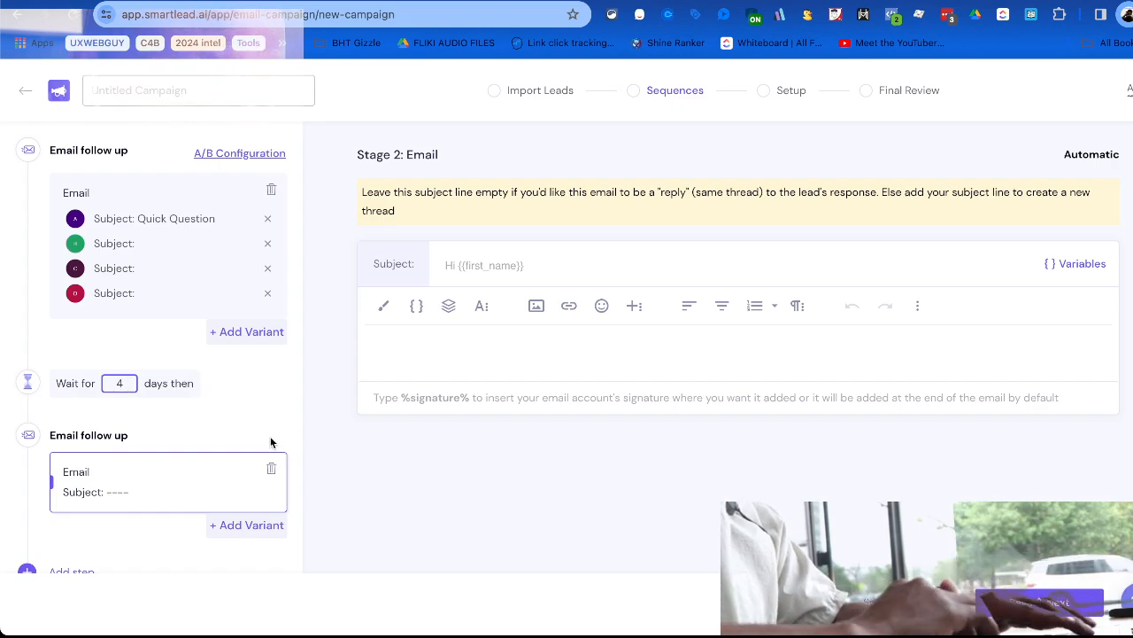
pyautogui.click(525, 338)
pyautogui.hotkey('ctrl', 'v')
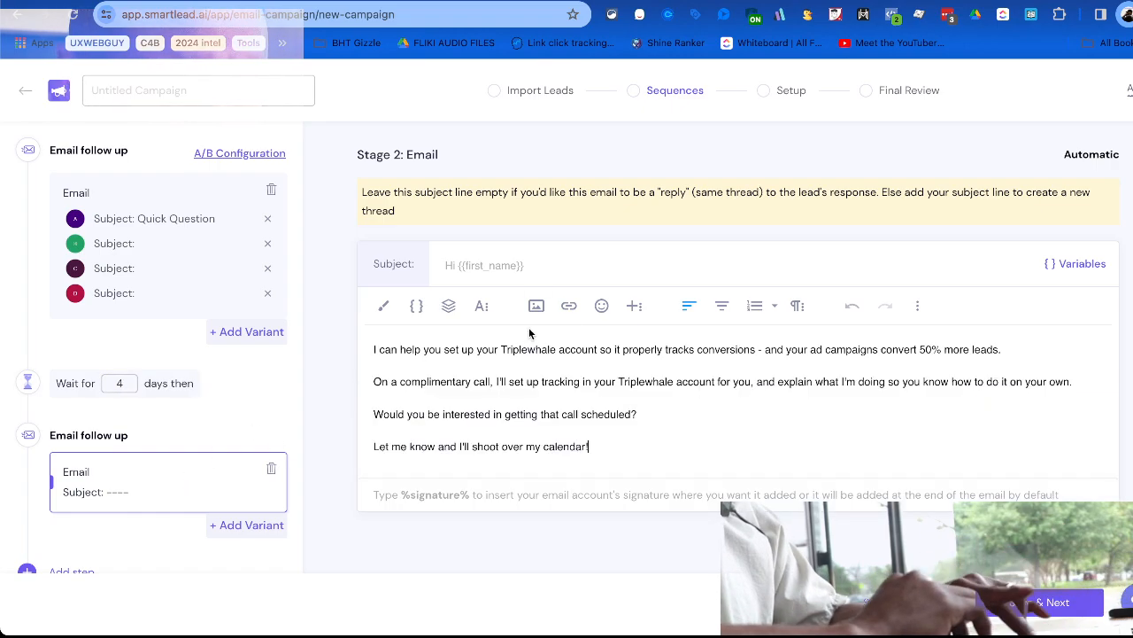
pyautogui.click(505, 277)
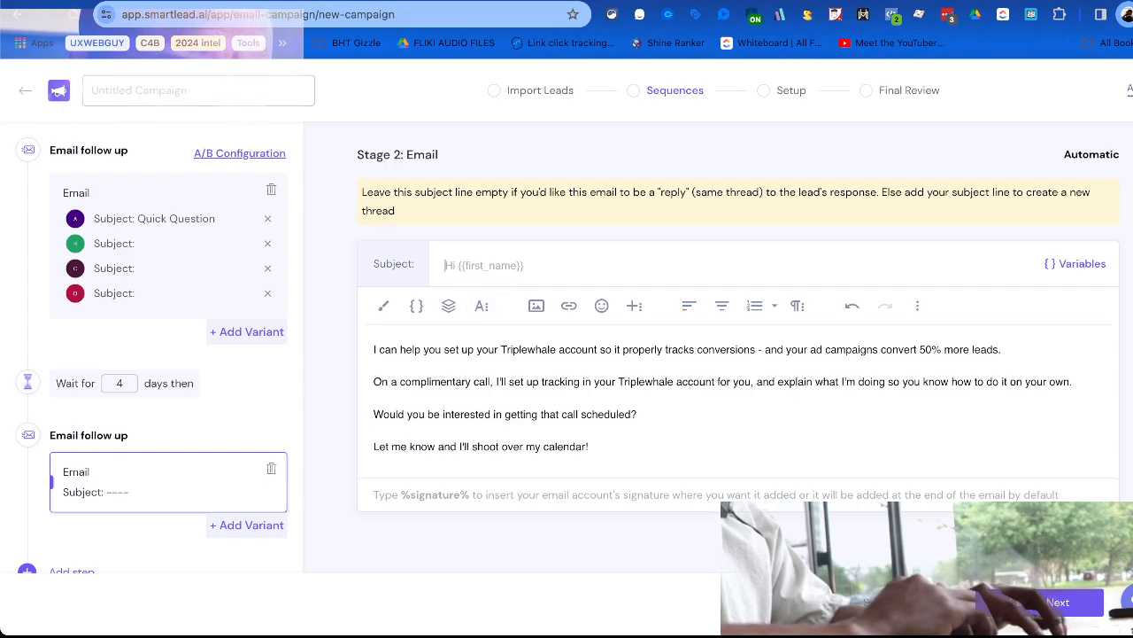
# Copy the EMAIL 2B body text from the Google Docs document.
pyautogui.click(508, 1)
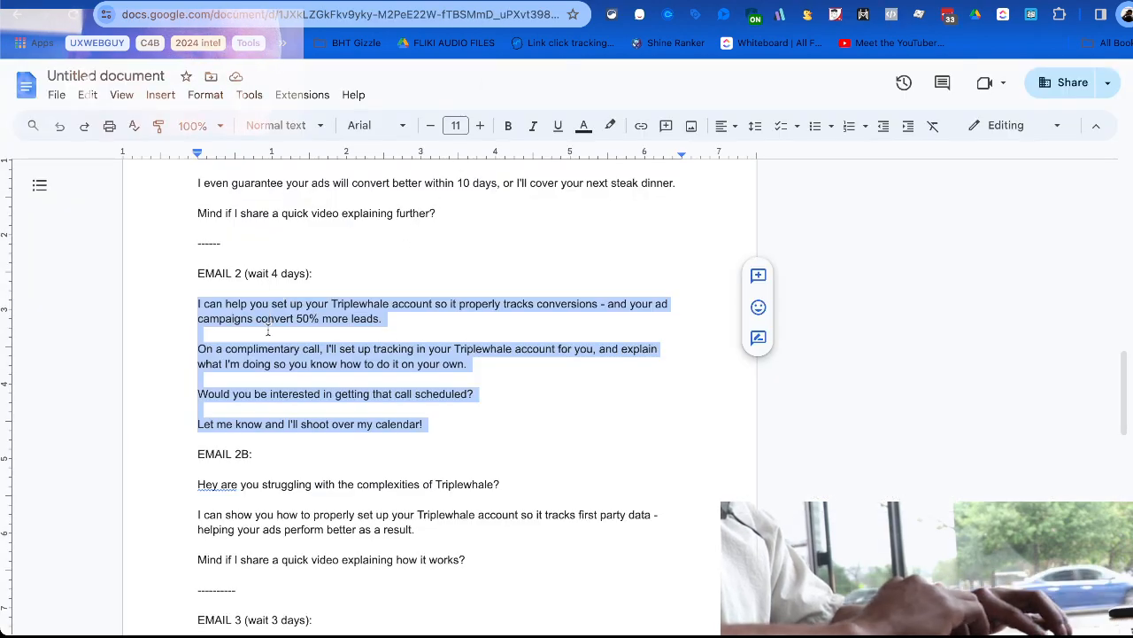
pyautogui.scroll(-5, 268, 330)
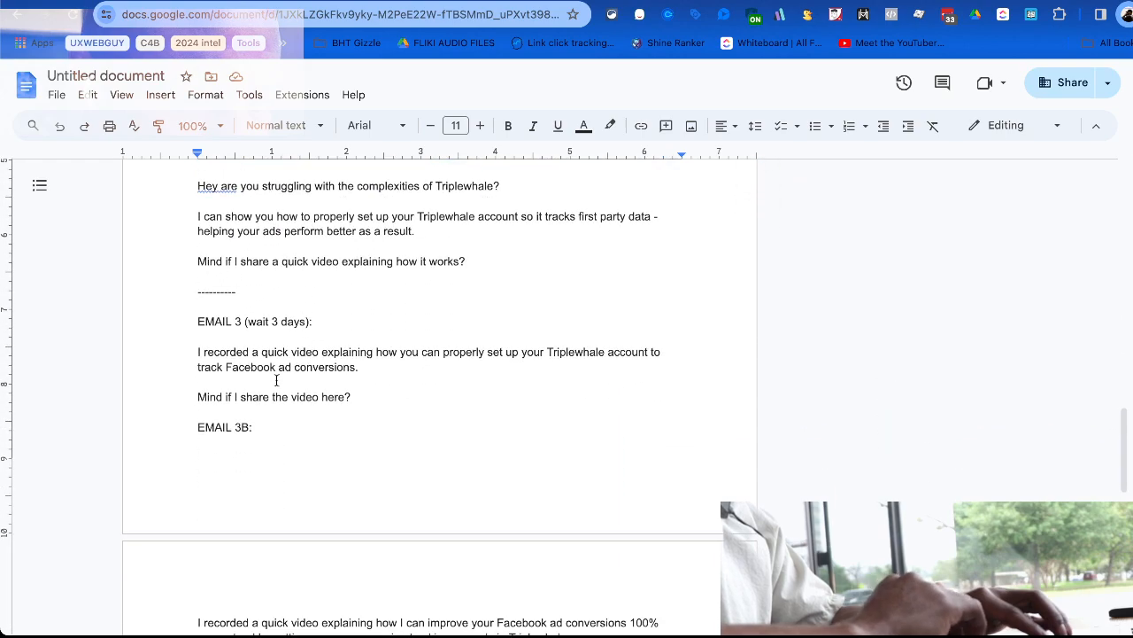
pyautogui.scroll(12, 276, 380)
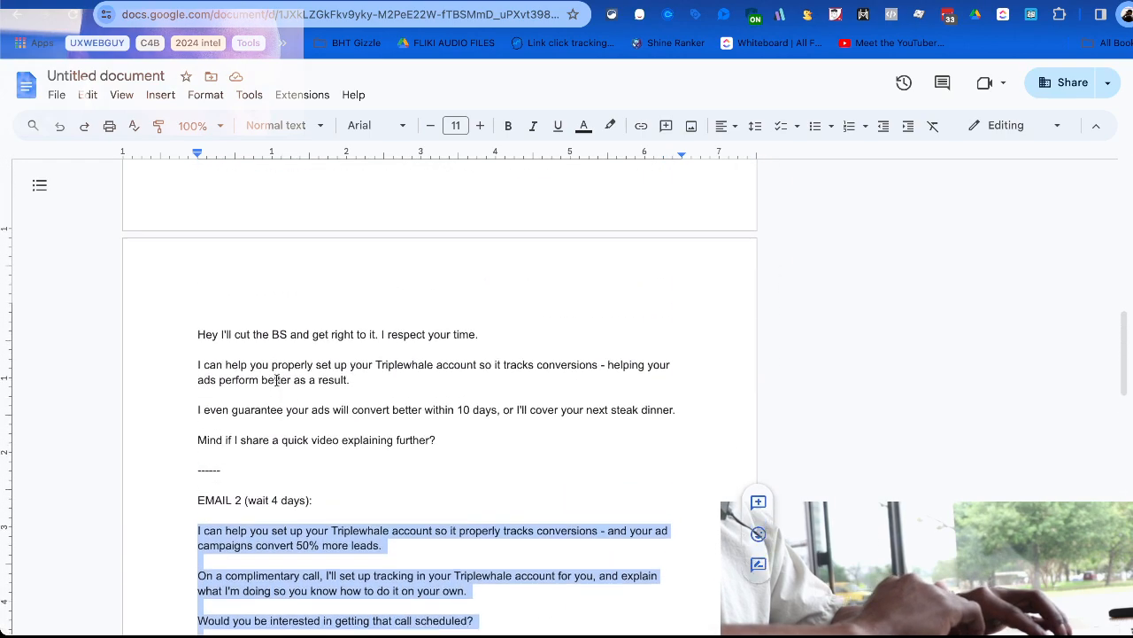
pyautogui.scroll(1, 276, 380)
pyautogui.scroll(-10, 277, 380)
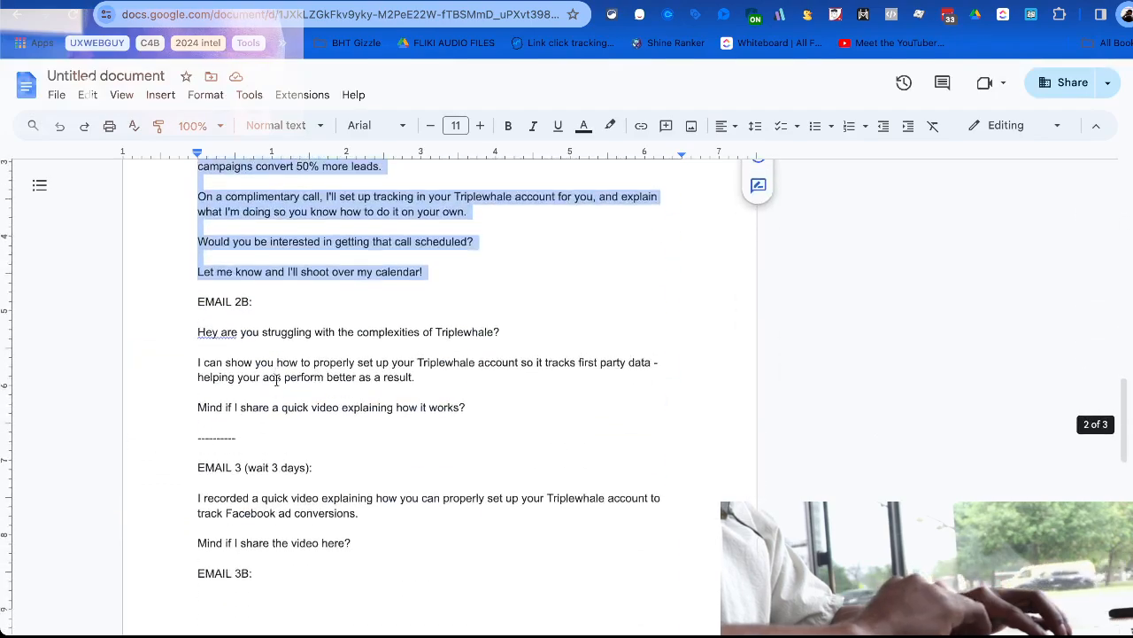
pyautogui.moveTo(198, 288); pyautogui.dragTo(487, 367)
pyautogui.hotkey('ctrl', 'c')
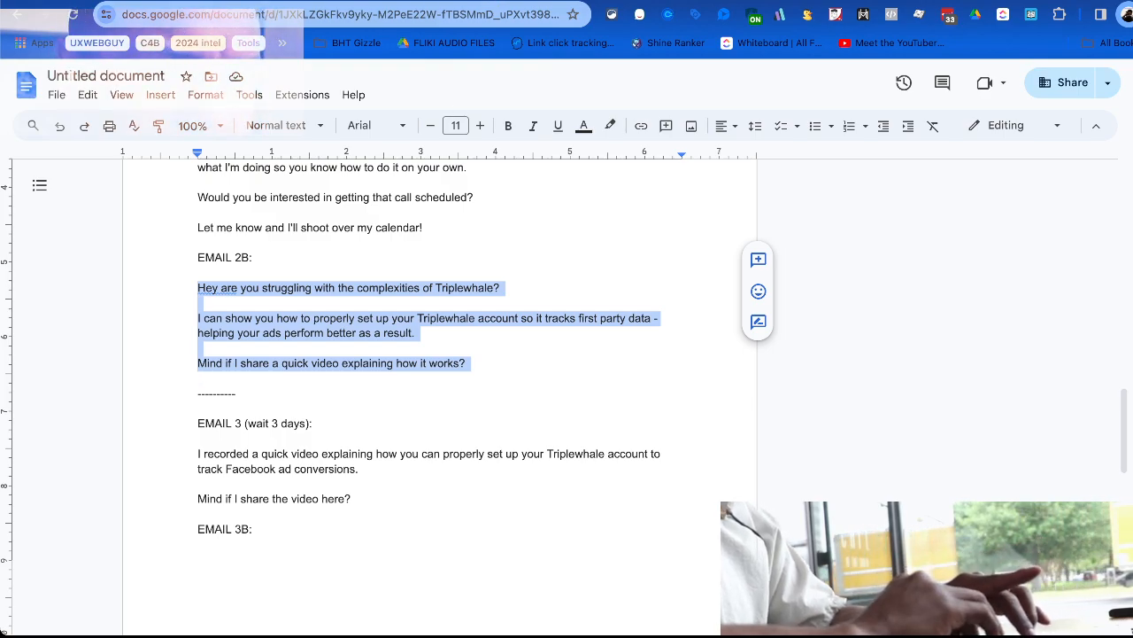
# Add a second variant to the Stage 2 email in Smartlead and paste the EMAIL 2B text as its body.
pyautogui.click(426, 2)
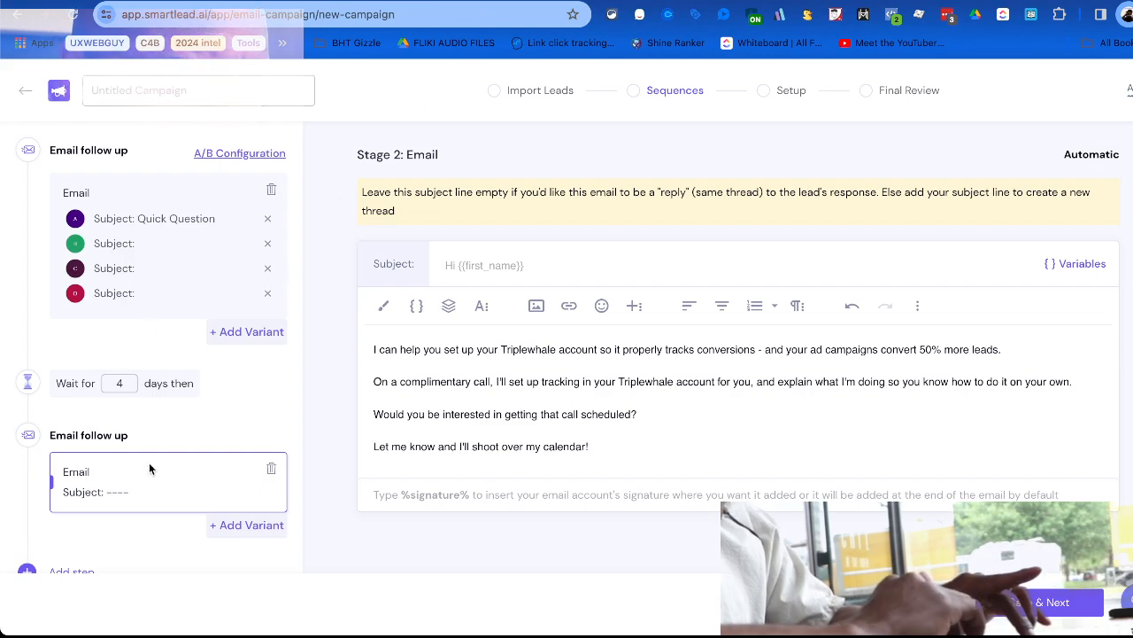
pyautogui.scroll(-1, 152, 446)
pyautogui.click(244, 511)
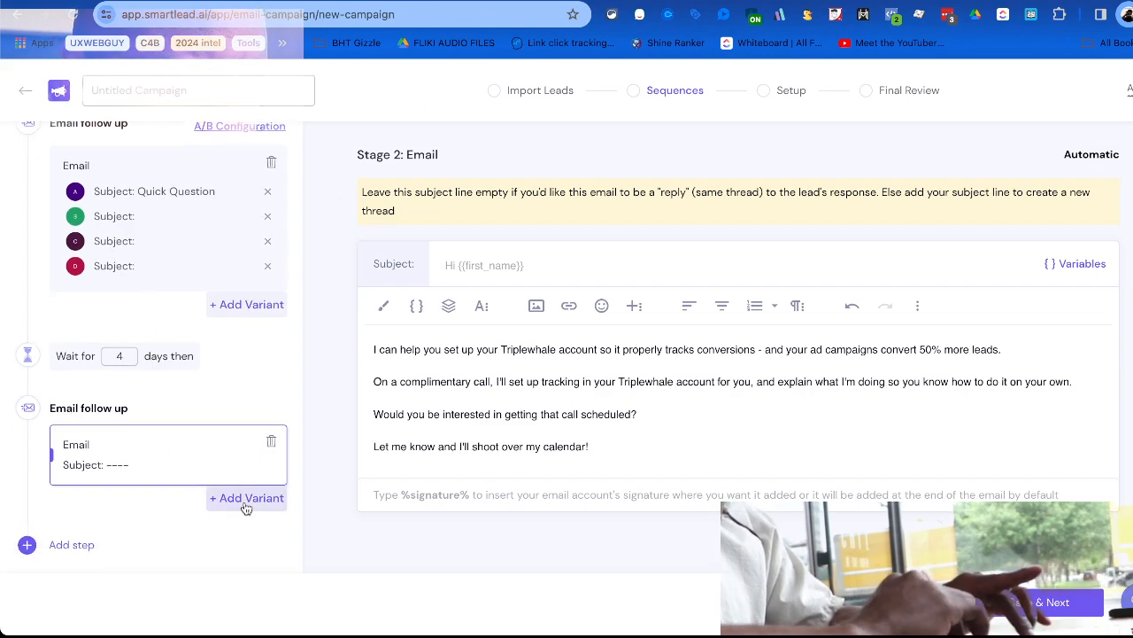
pyautogui.click(480, 307)
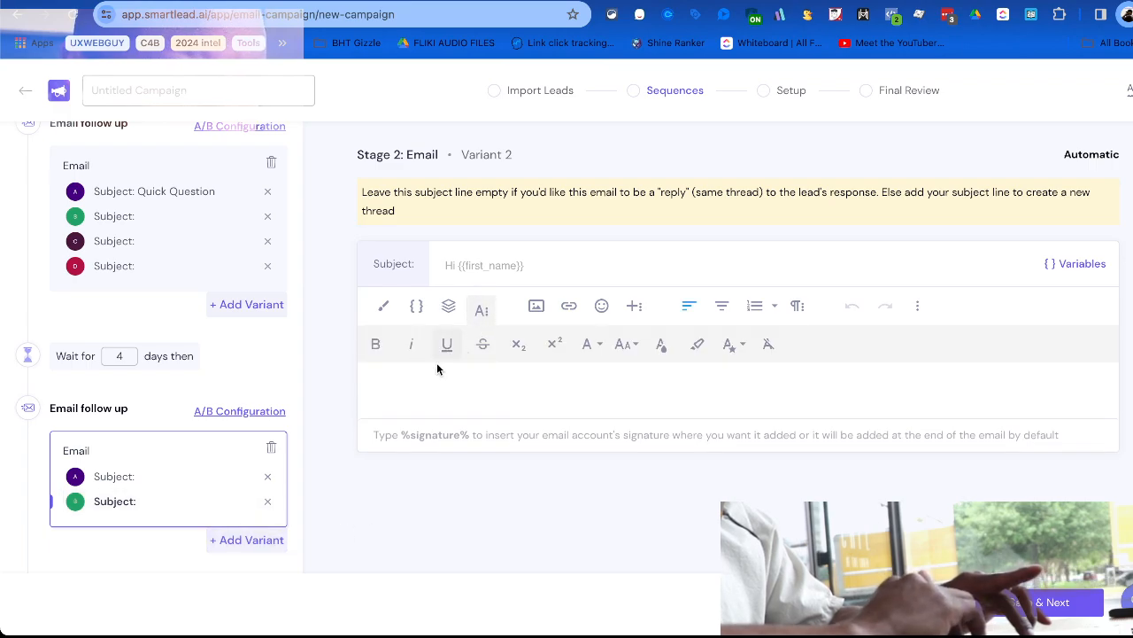
pyautogui.click(480, 308)
pyautogui.hotkey('ctrl', 'v')
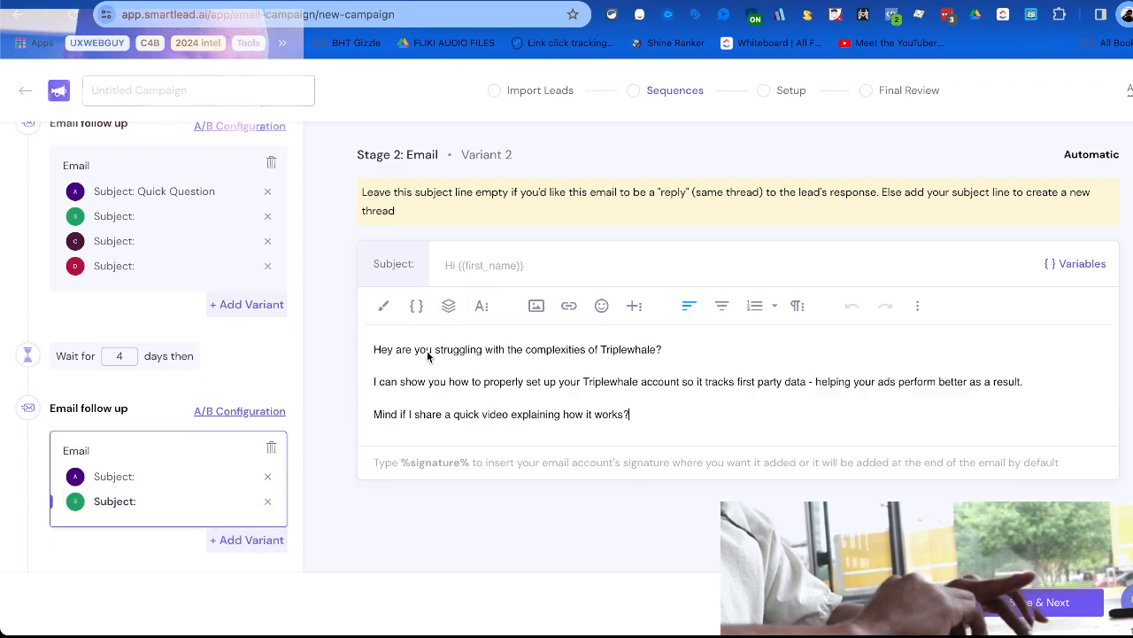
# Add a third email step to the sequence and fill its body with the EMAIL 3 text from the document.
pyautogui.scroll(-1, 151, 478)
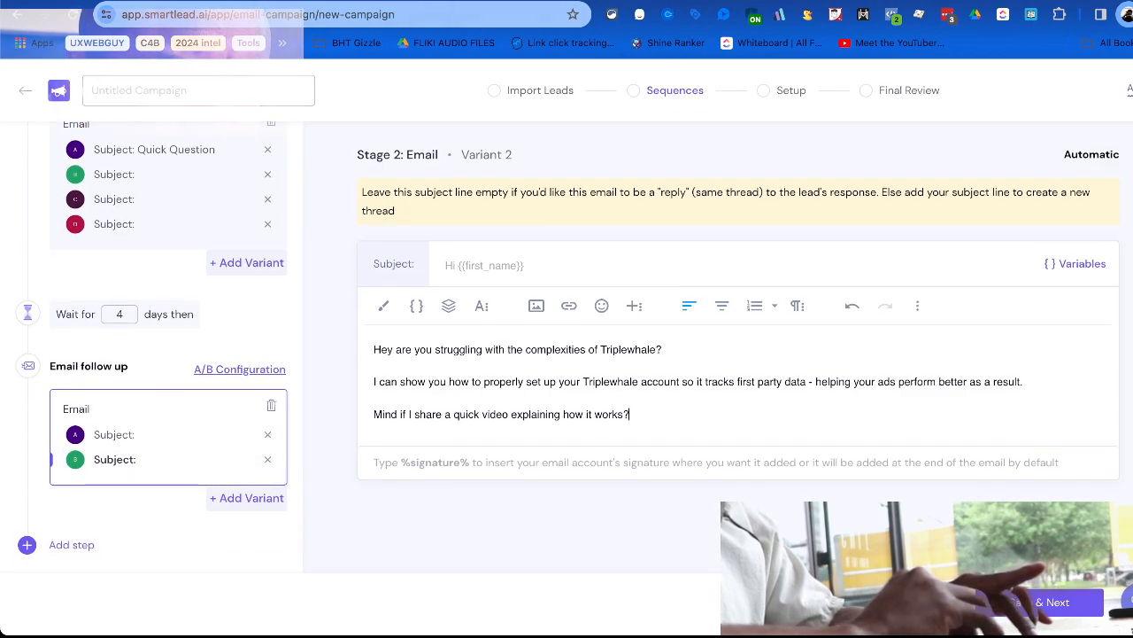
pyautogui.click(549, 1)
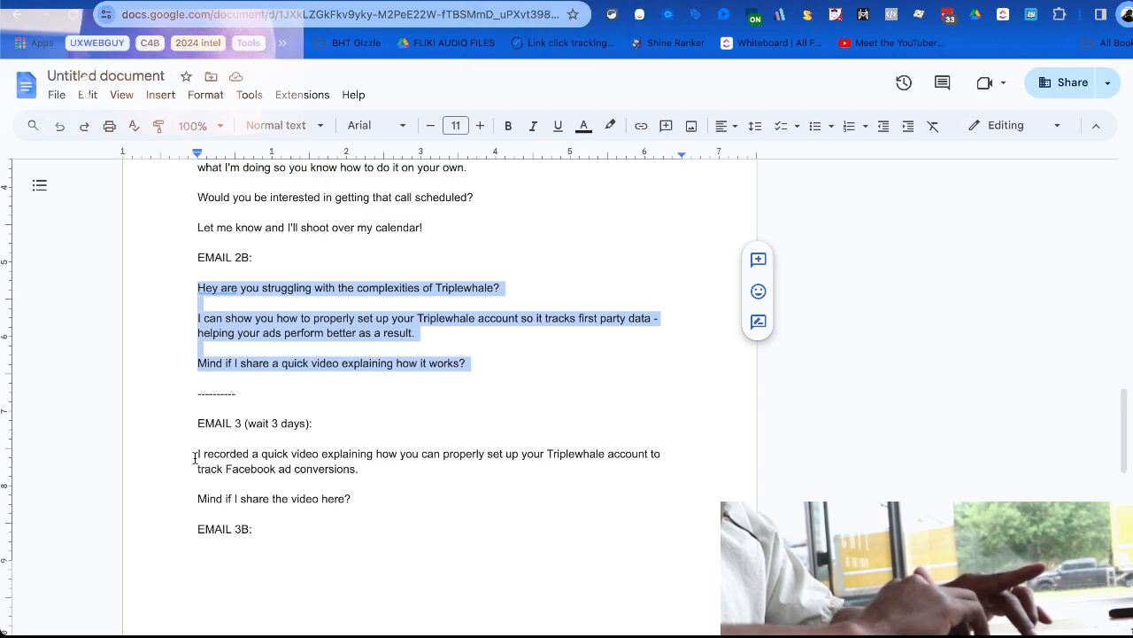
pyautogui.moveTo(195, 457); pyautogui.dragTo(373, 500)
pyautogui.hotkey('ctrl', 'c')
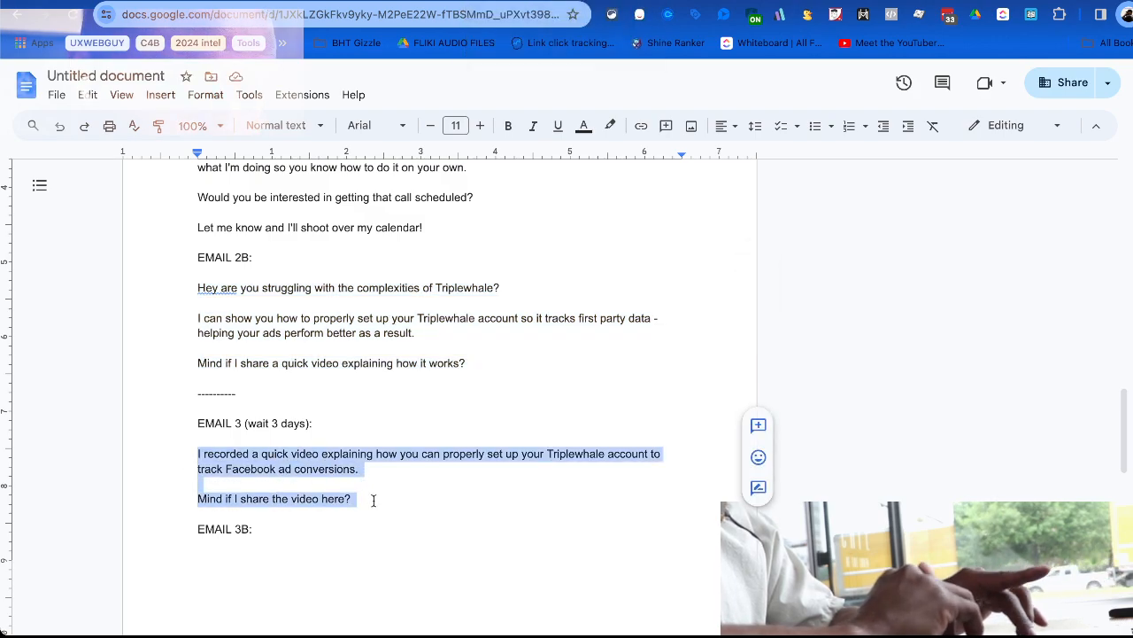
pyautogui.click(407, 1)
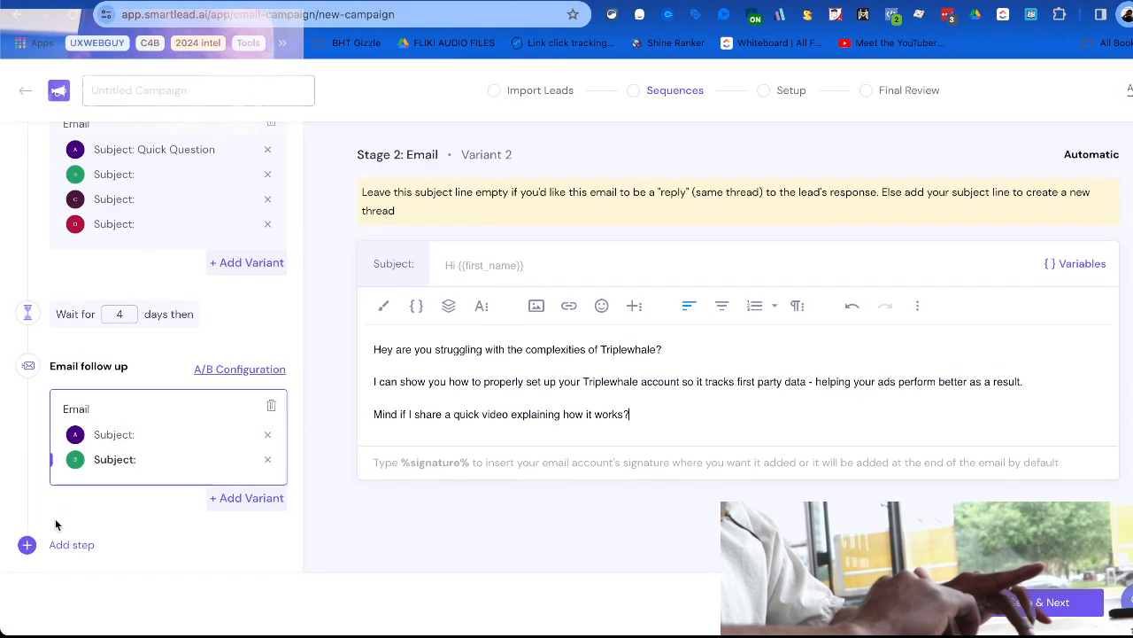
pyautogui.click(83, 535)
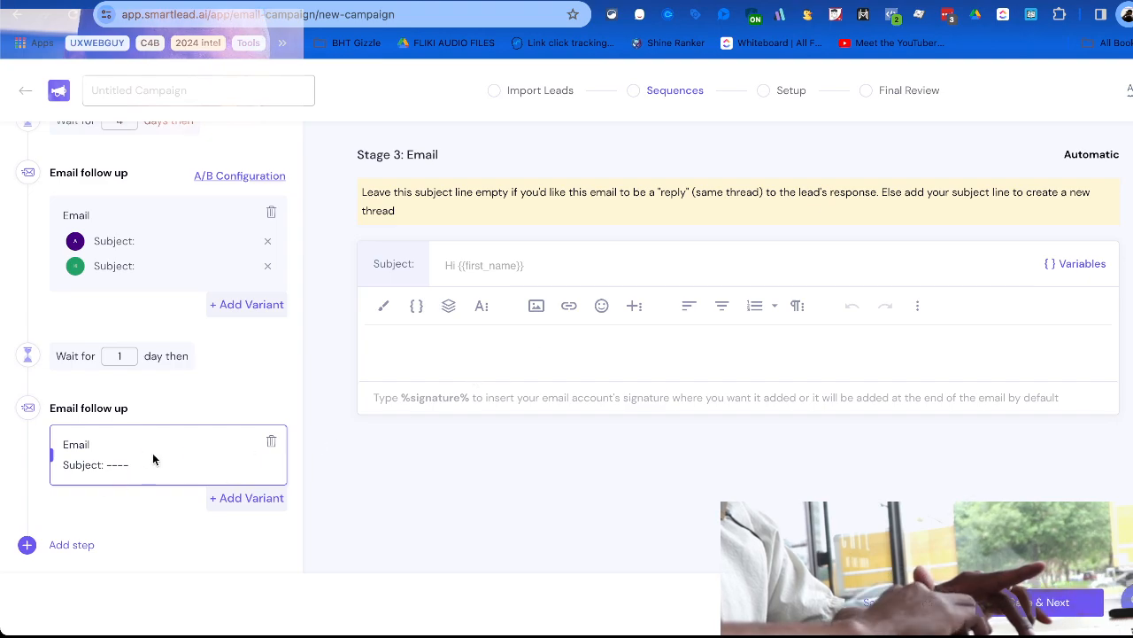
pyautogui.click(446, 357)
pyautogui.hotkey('ctrl', 'v')
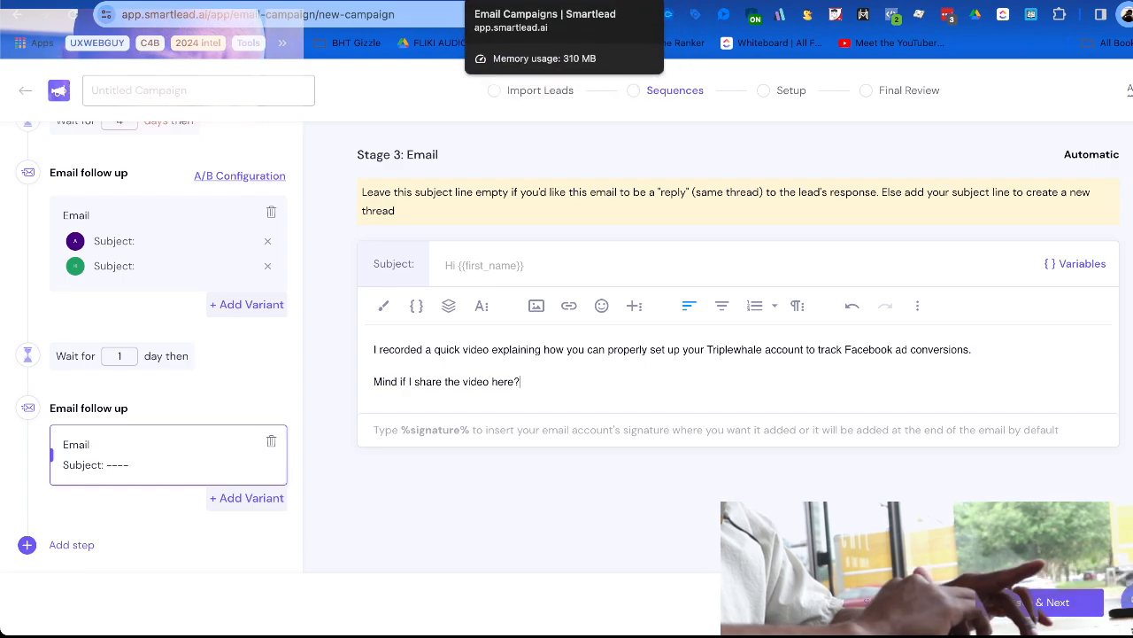
# Copy the EMAIL 3B body text from the Google Docs document.
pyautogui.click(501, 0)
pyautogui.scroll(-5, 367, 484)
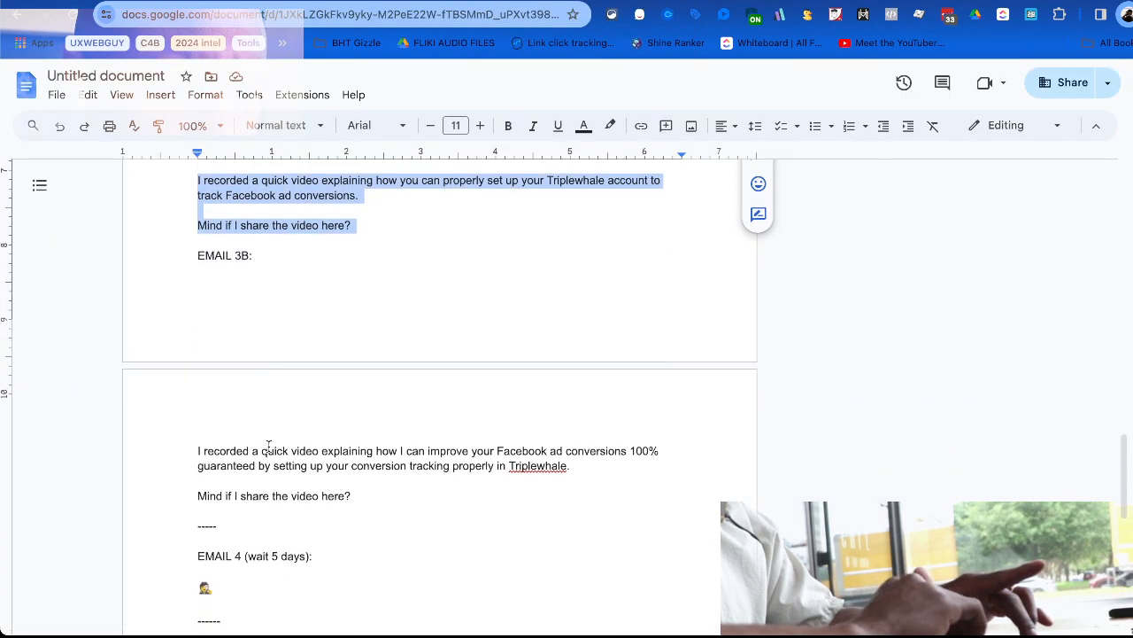
pyautogui.moveTo(195, 413); pyautogui.dragTo(346, 462)
pyautogui.hotkey('ctrl', 'c')
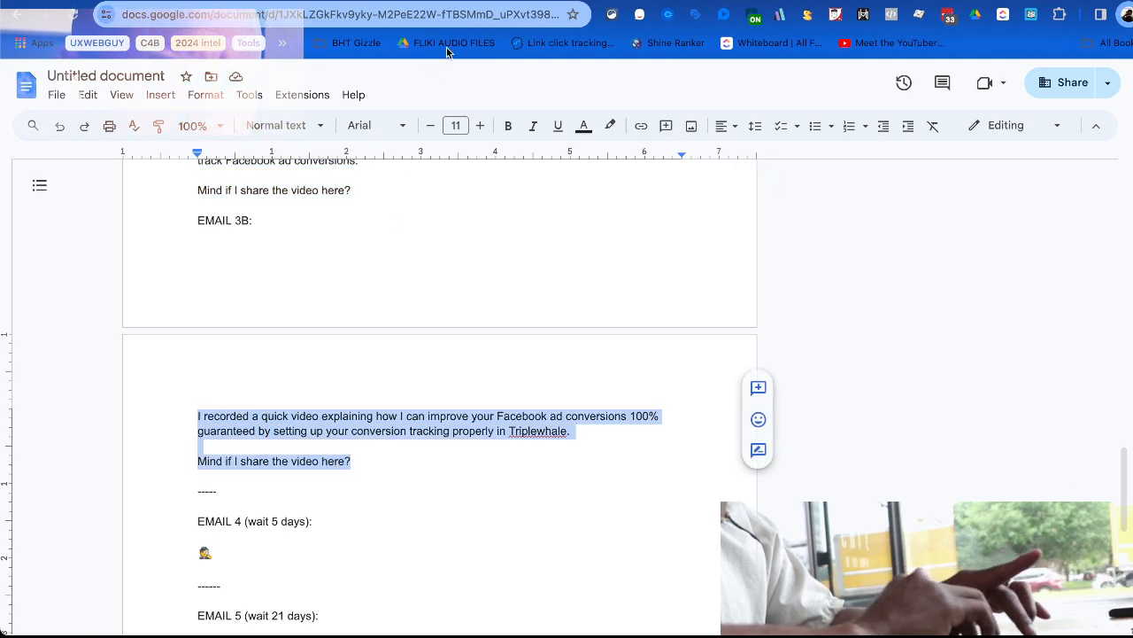
# Add a second variant to the Stage 3 email in Smartlead and replace its body with the EMAIL 3B text.
pyautogui.click(191, 1)
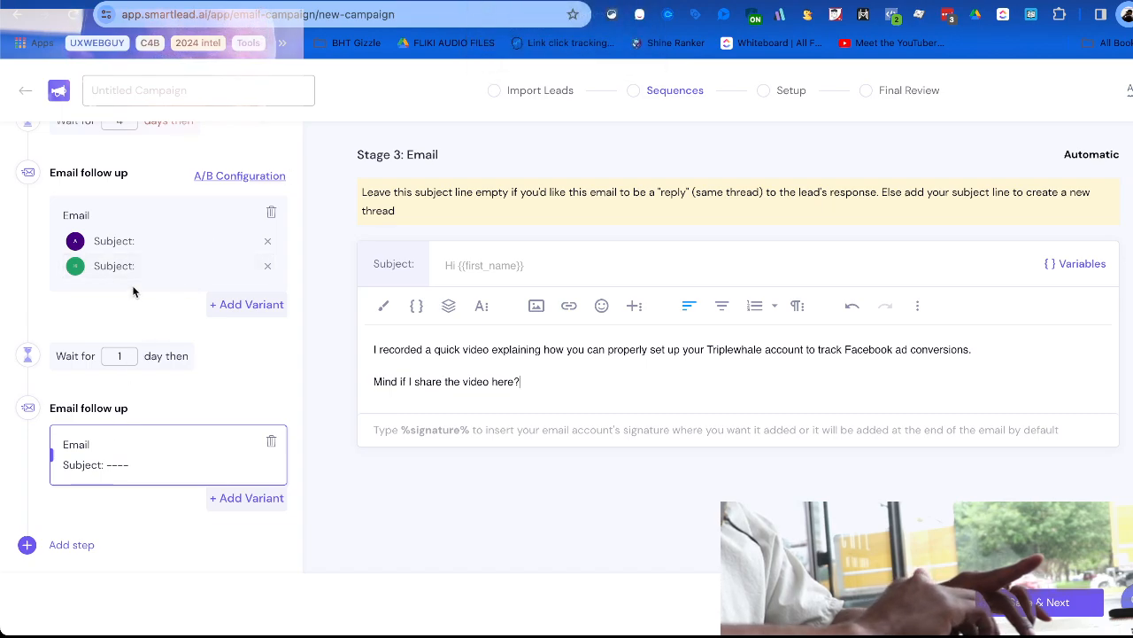
pyautogui.scroll(3, 128, 277)
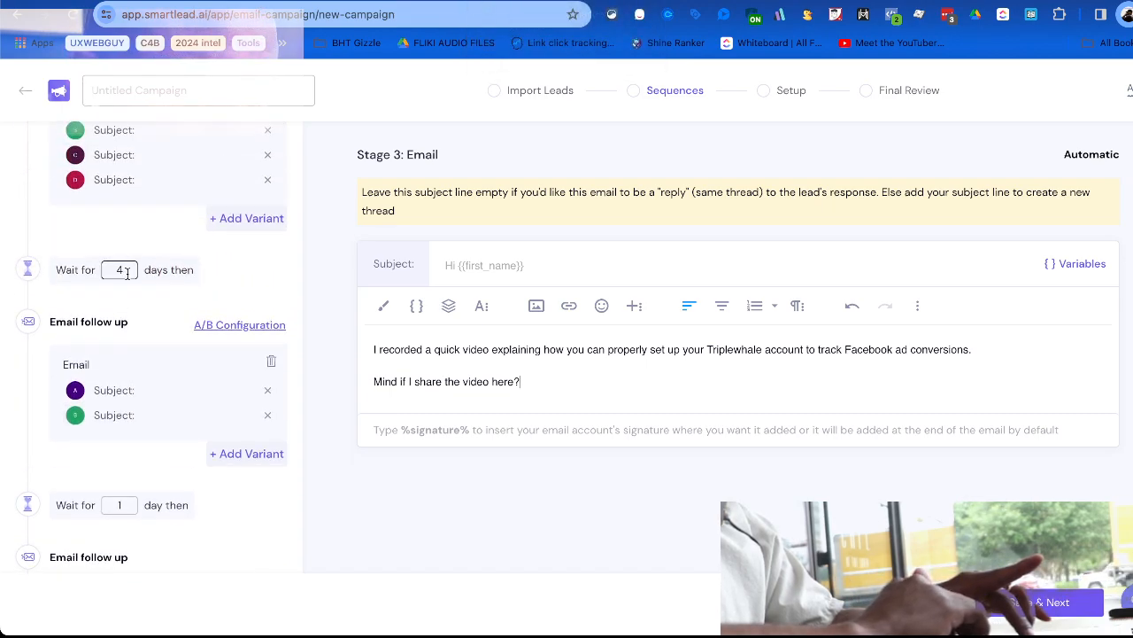
pyautogui.scroll(-3, 168, 372)
pyautogui.click(246, 498)
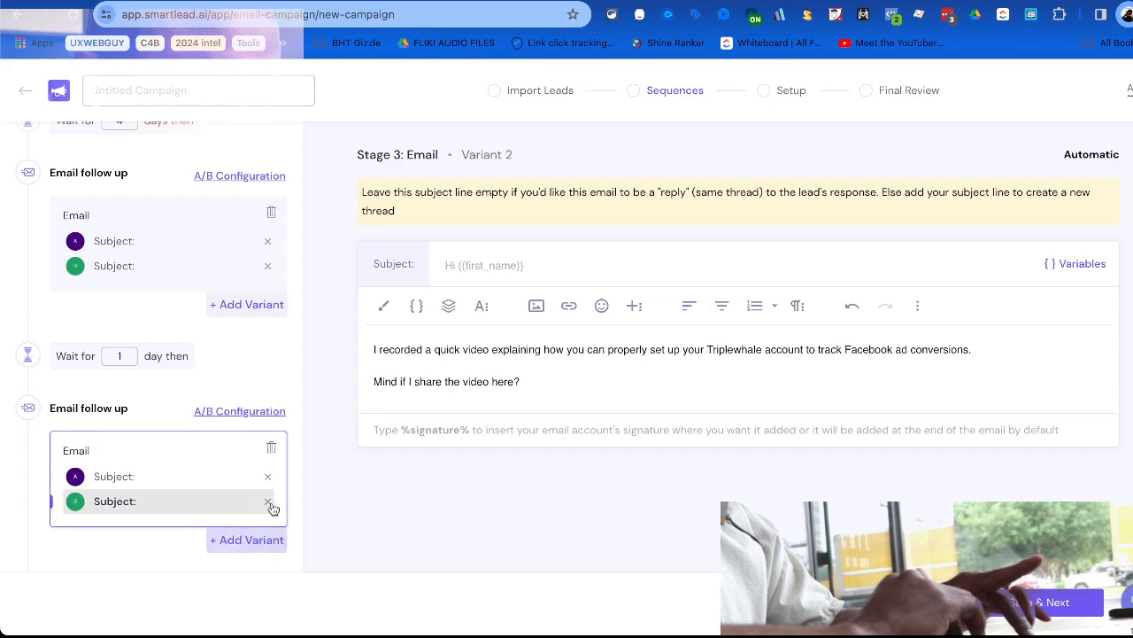
pyautogui.click(185, 482)
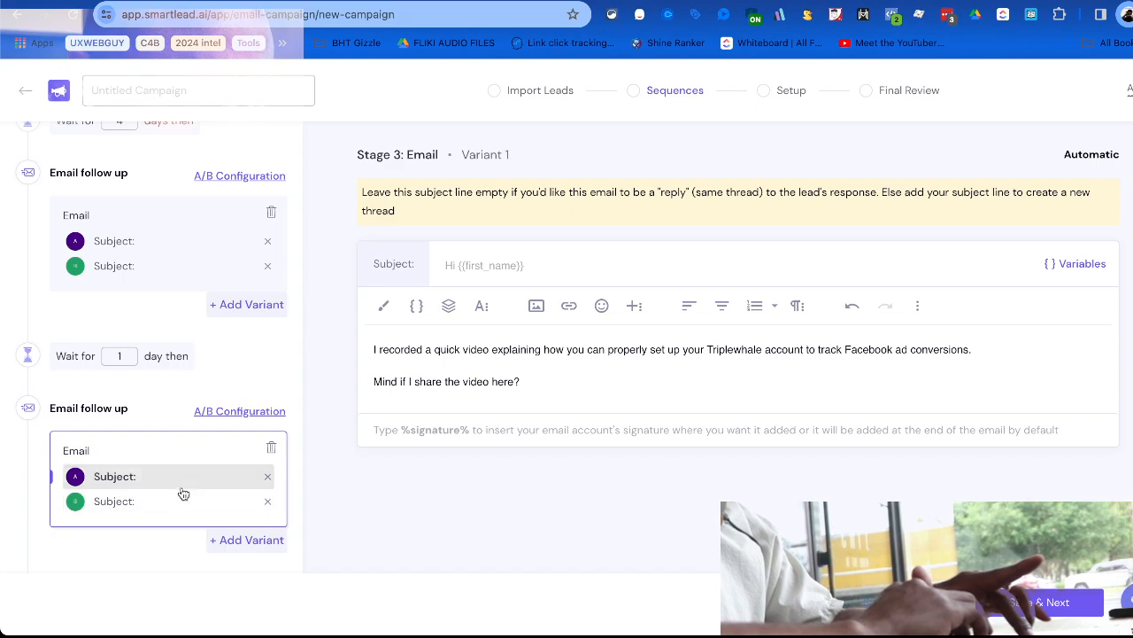
pyautogui.click(174, 503)
pyautogui.click(454, 355)
pyautogui.hotkey('ctrl', 'v')
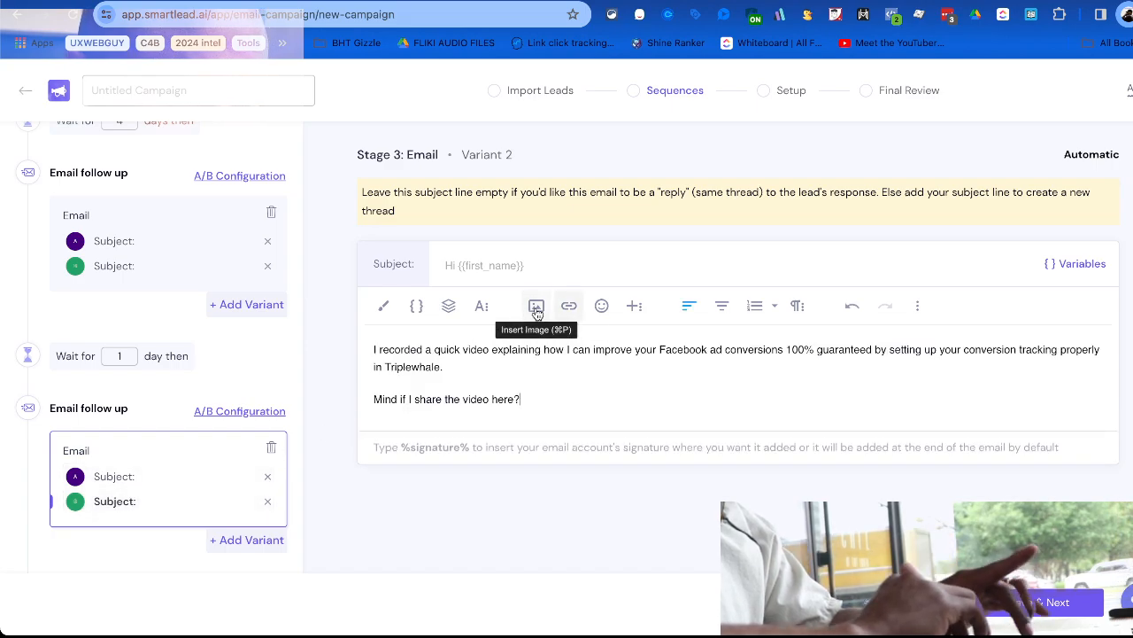
# Find the EMAIL 4 section in the Google Docs document and select its detective emoji.
pyautogui.hotkey('ctrl', 'Tab')
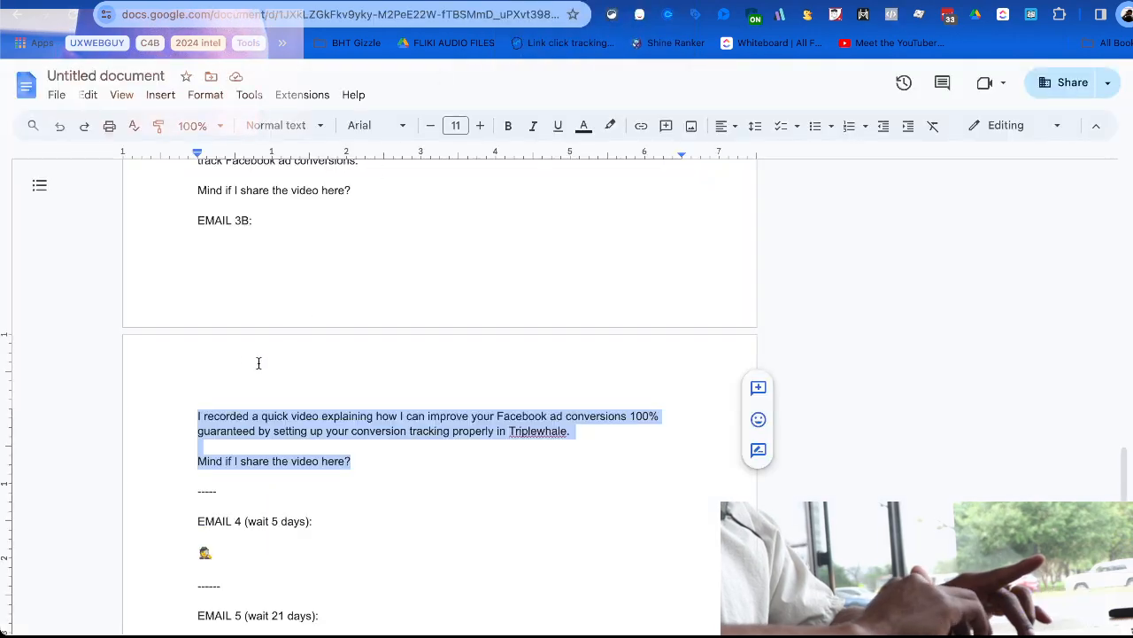
pyautogui.scroll(1, 247, 344)
pyautogui.scroll(-5, 244, 319)
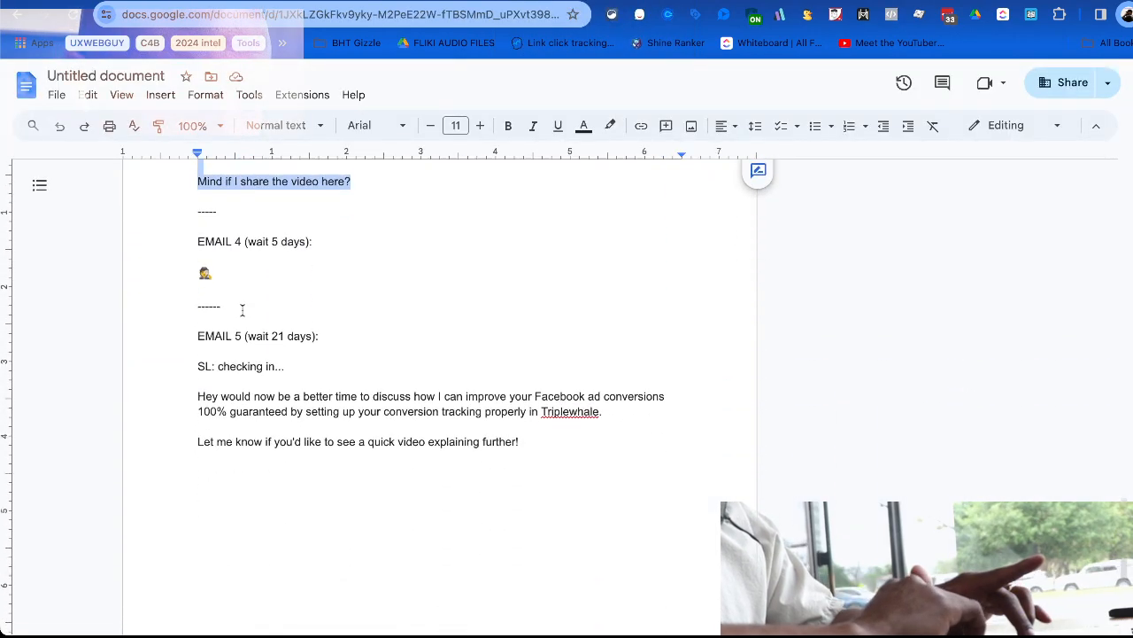
pyautogui.scroll(2, 235, 292)
pyautogui.scroll(-1, 228, 239)
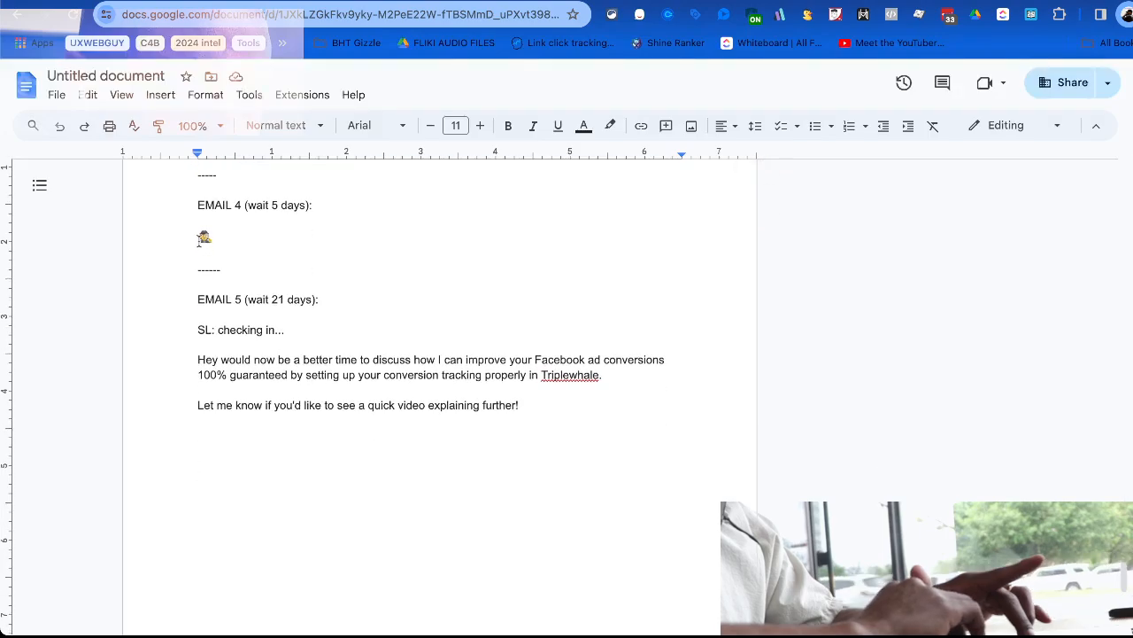
pyautogui.click(211, 236)
pyautogui.moveTo(245, 233); pyautogui.dragTo(182, 234)
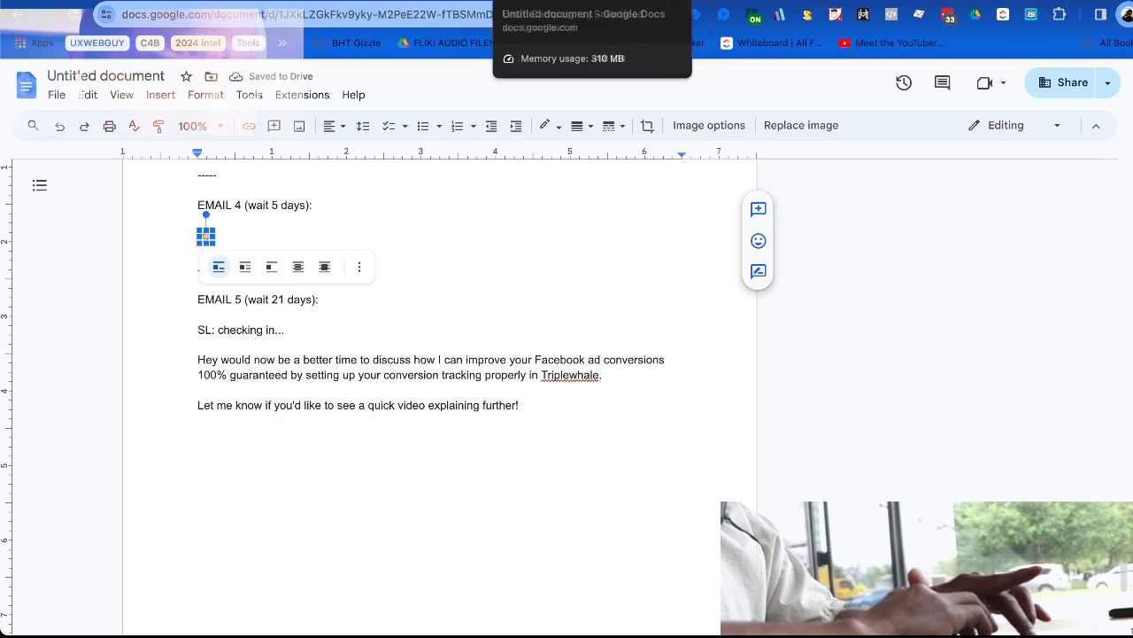
# Open the choices for adding another step after the Stage 3 email in Smartlead.
pyautogui.click(482, 1)
pyautogui.scroll(-1, 96, 453)
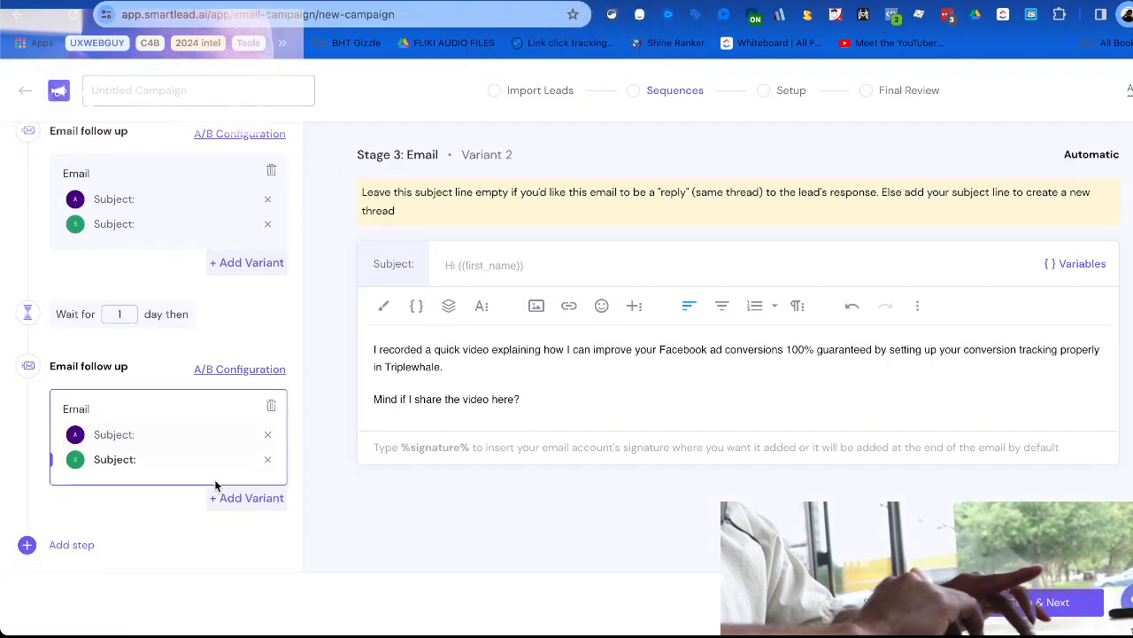
pyautogui.click(72, 545)
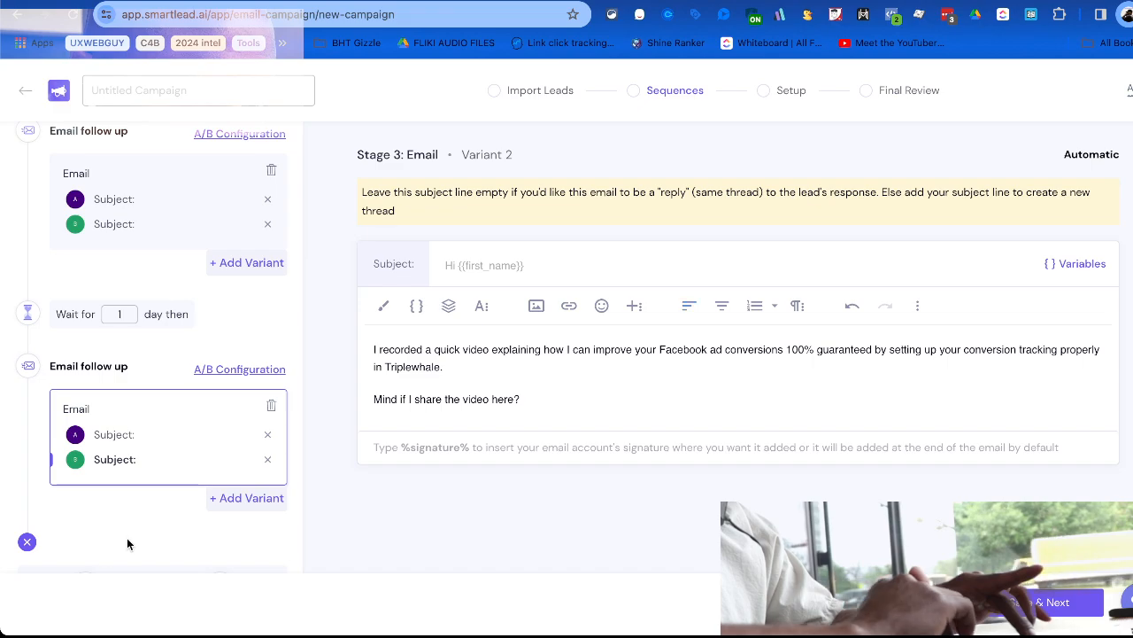
# Check the wait times in the document and set the wait before the third email in Smartlead to 3 days.
pyautogui.scroll(2, 108, 337)
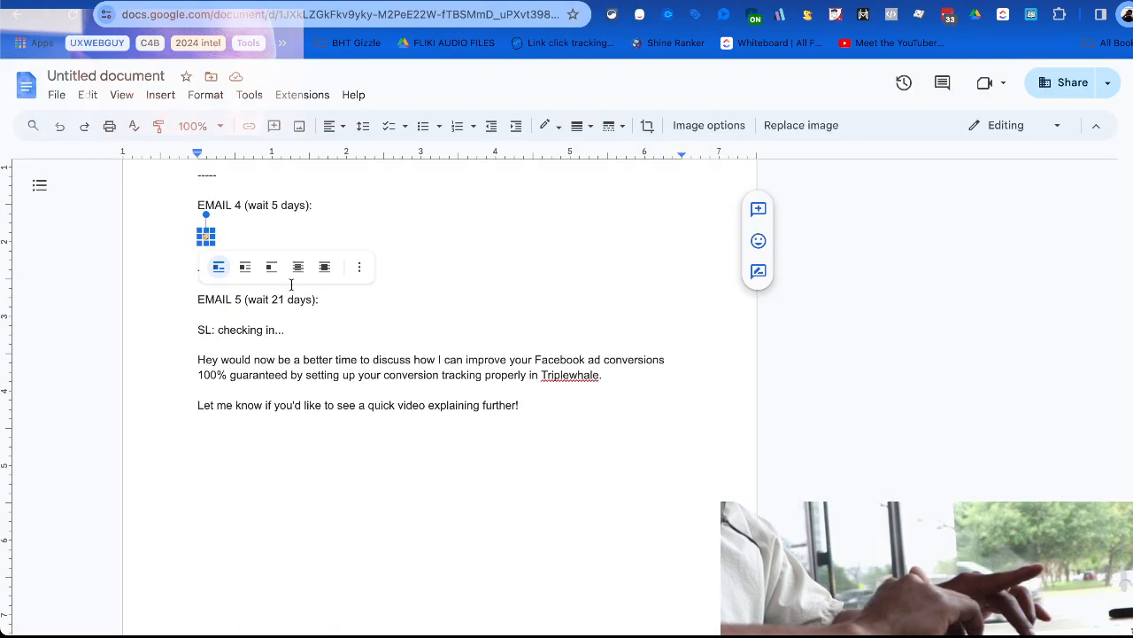
pyautogui.scroll(10, 290, 284)
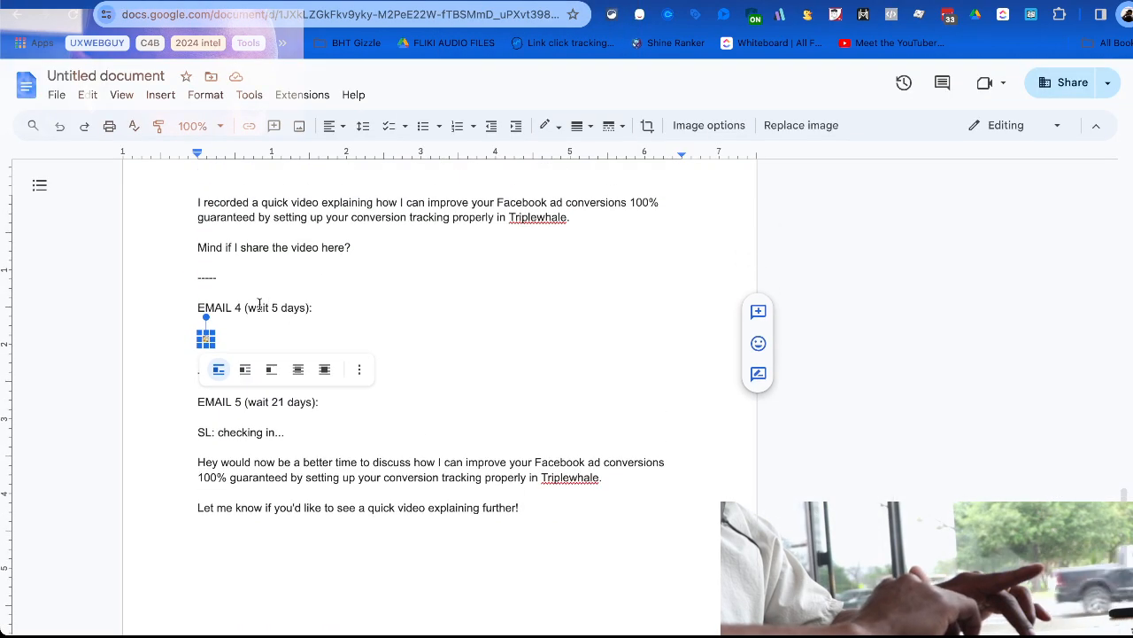
pyautogui.scroll(10, 277, 305)
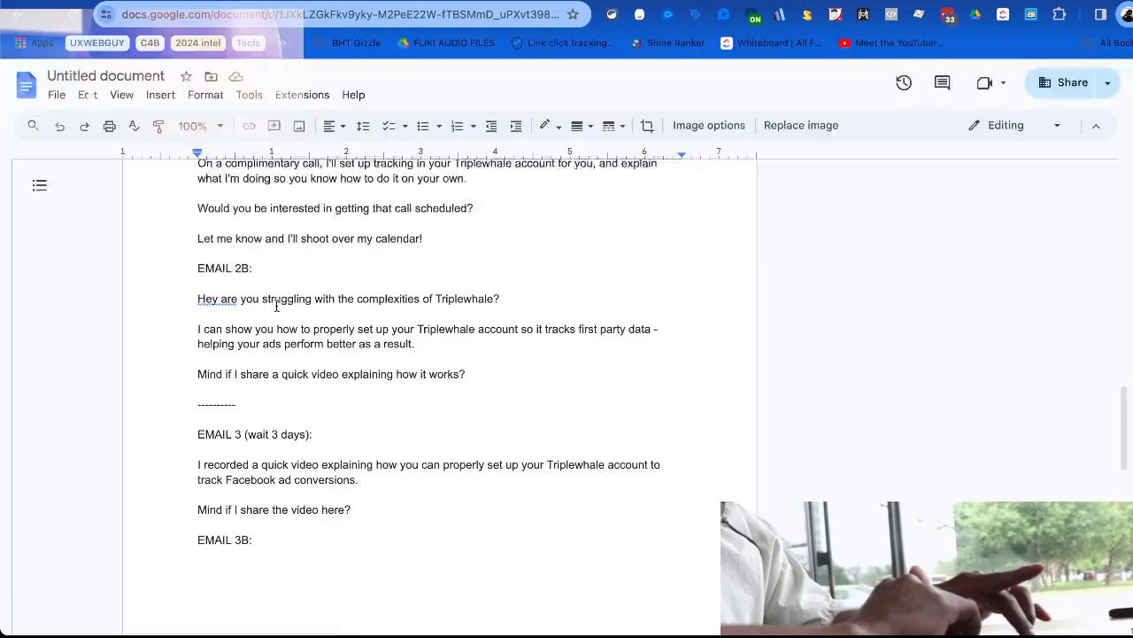
pyautogui.scroll(10, 277, 305)
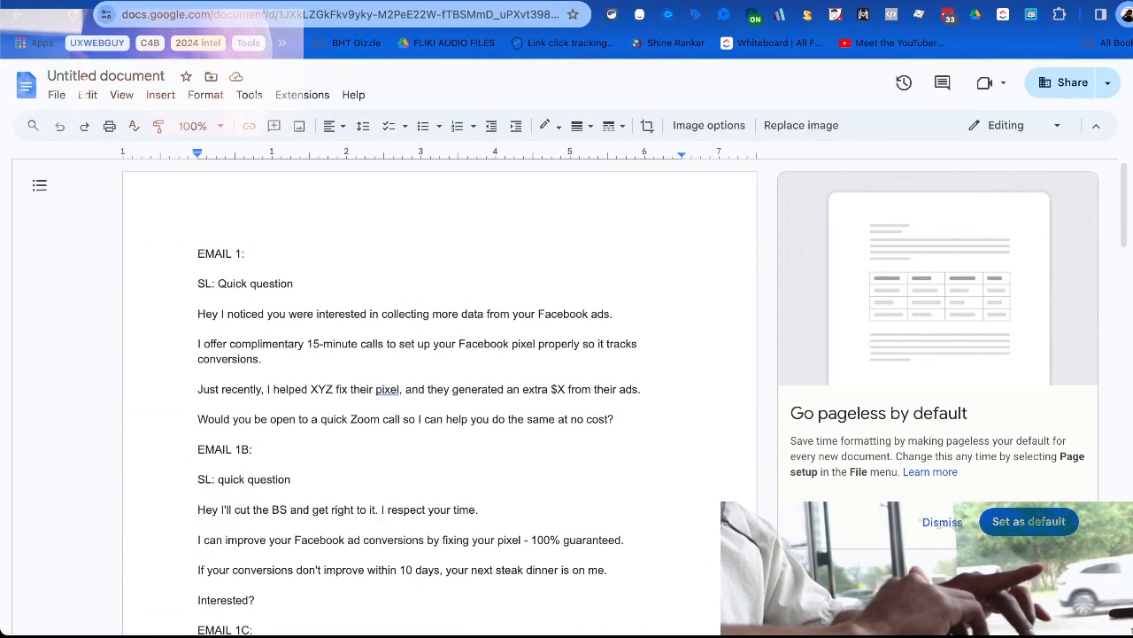
pyautogui.click(456, 3)
pyautogui.scroll(2, 142, 321)
pyautogui.scroll(-4, 140, 320)
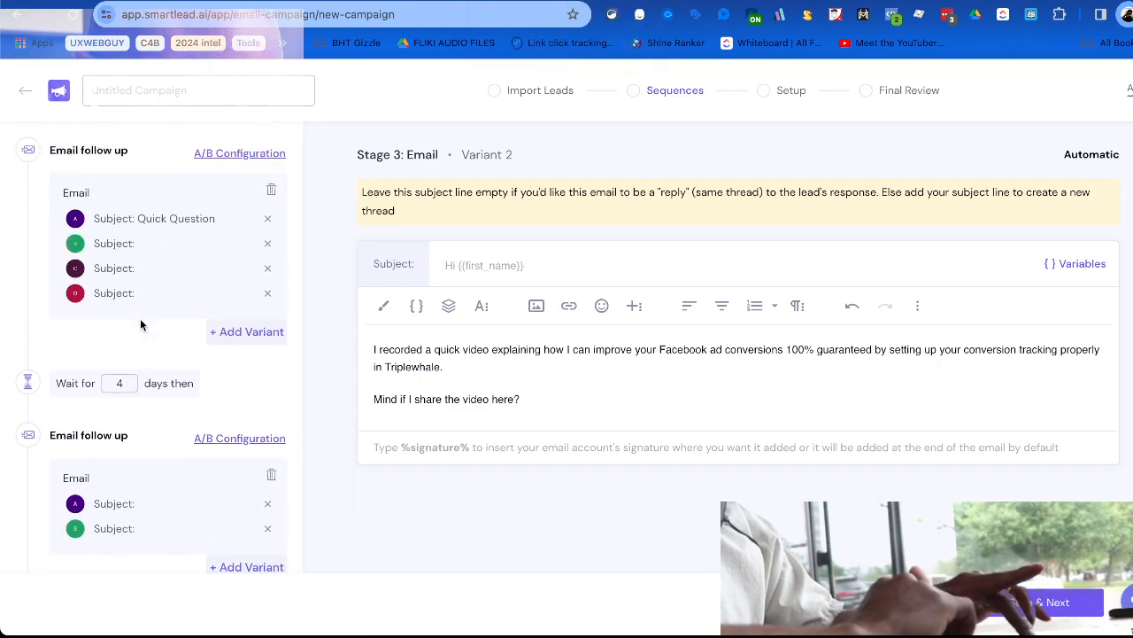
pyautogui.click(120, 263)
pyautogui.press('BackSpace')
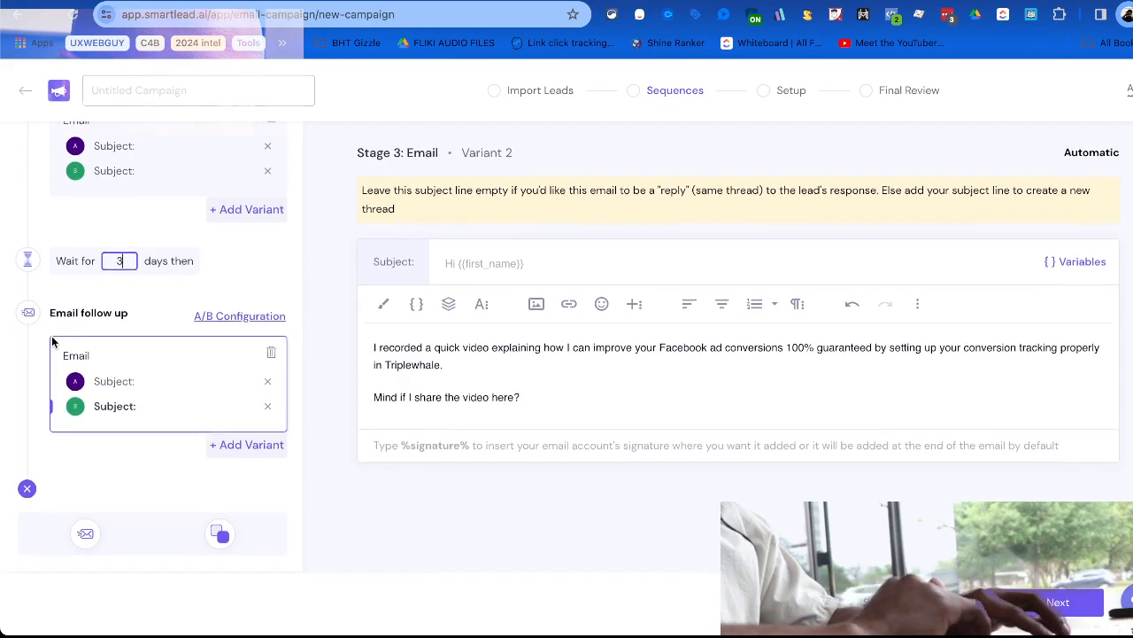
# Add a fourth email step with a 5-day wait and enter the detective emoji 🕵️ as its body.
pyautogui.click(85, 535)
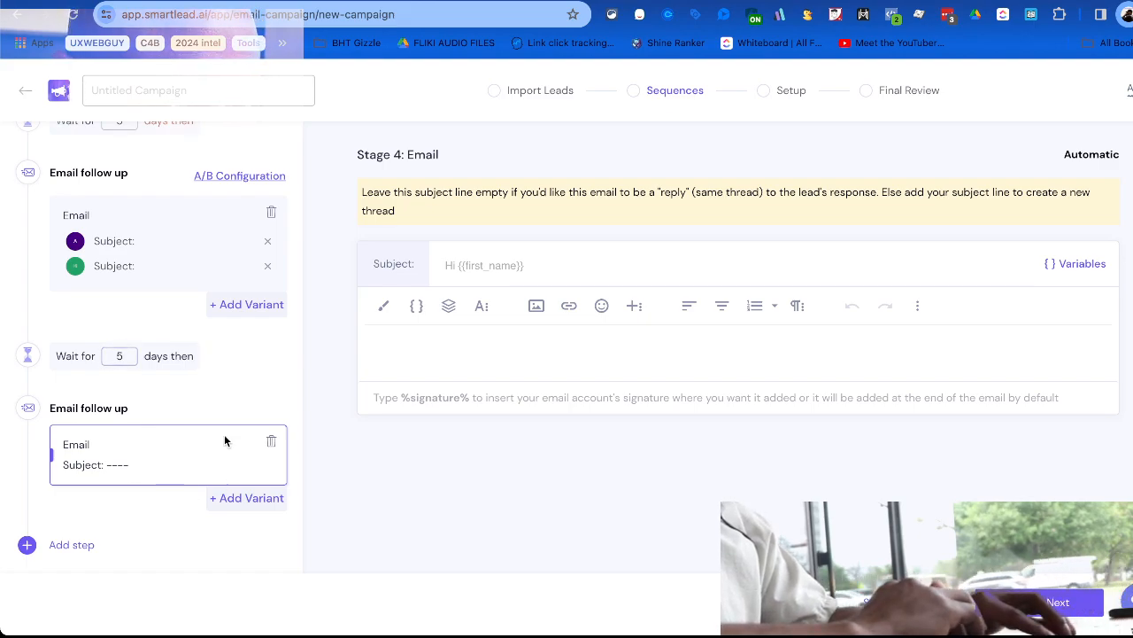
pyautogui.click(470, 365)
pyautogui.write('🕵️')
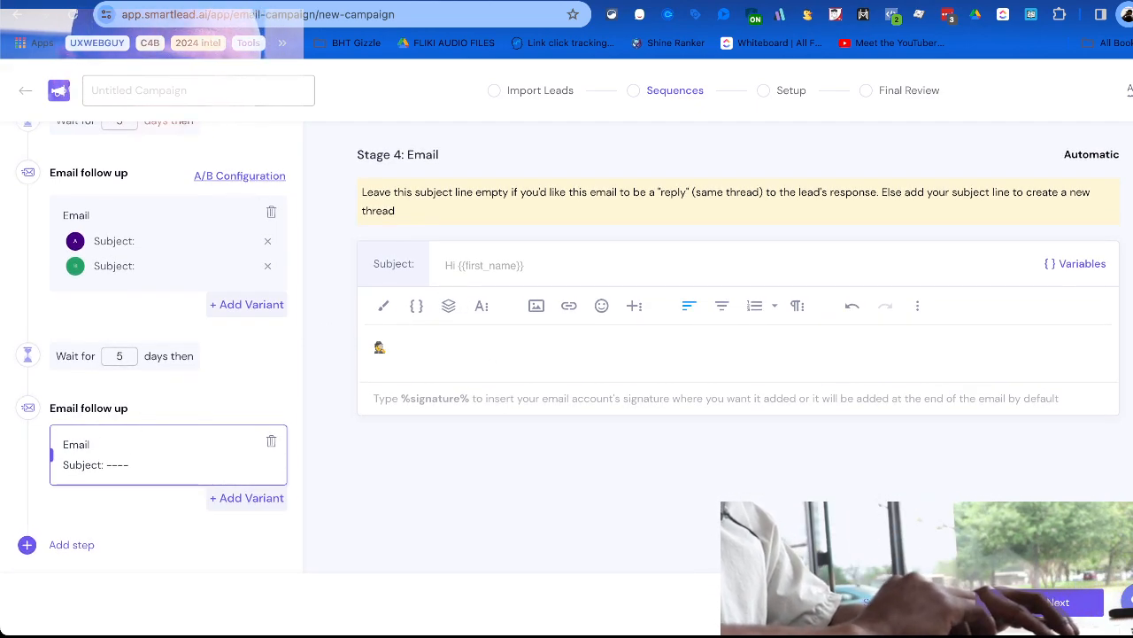
# Copy the two-paragraph EMAIL 5 body text from the Google Docs document.
pyautogui.hotkey('ctrl', 'Tab')
pyautogui.scroll(-10, 317, 440)
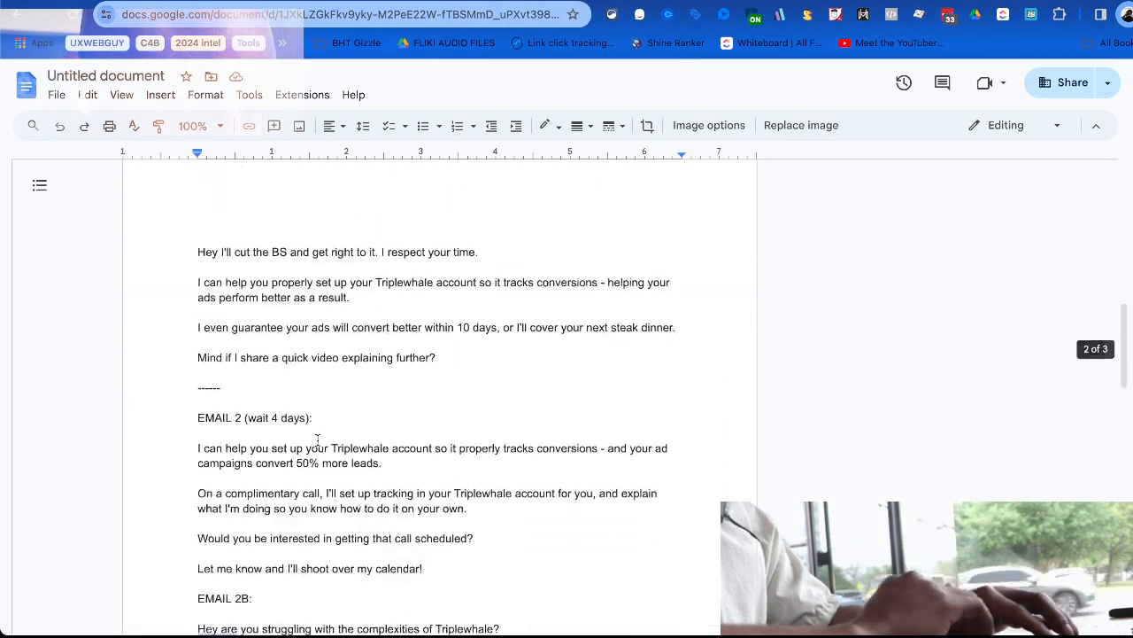
pyautogui.scroll(-10, 317, 440)
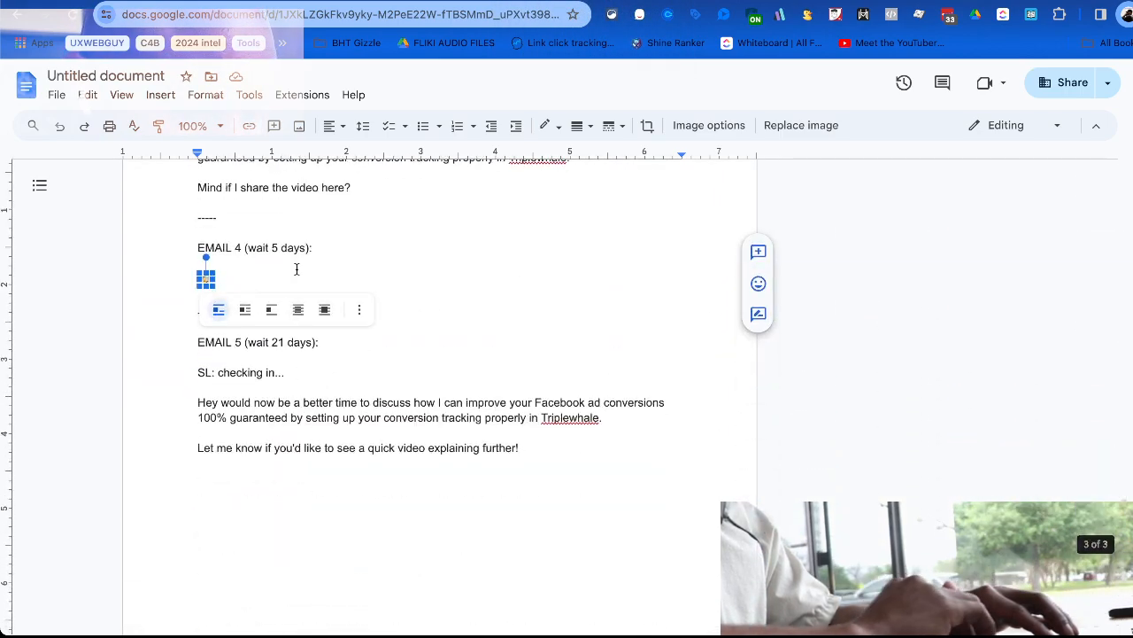
pyautogui.click(297, 268)
pyautogui.scroll(5, 283, 233)
pyautogui.scroll(-6, 283, 263)
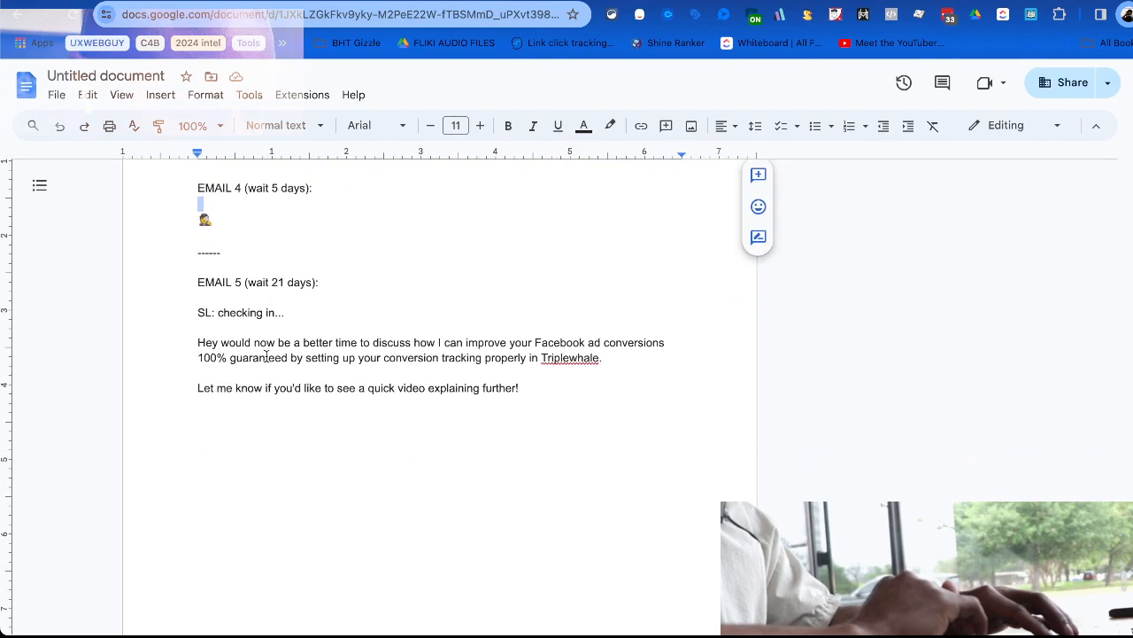
pyautogui.scroll(-1, 266, 356)
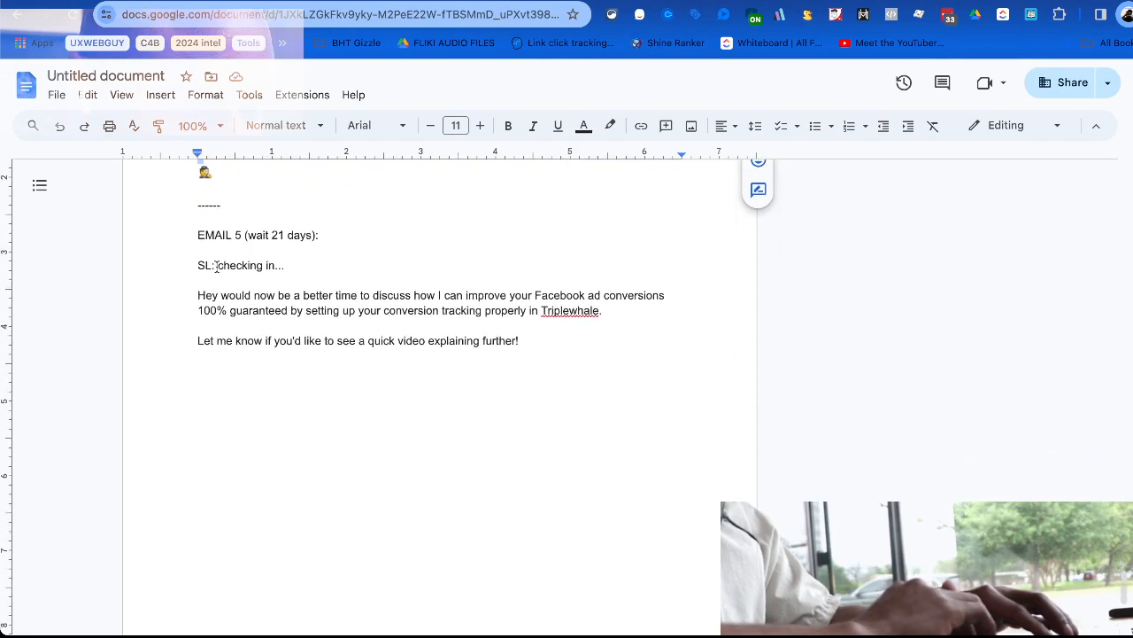
pyautogui.scroll(-3, 218, 269)
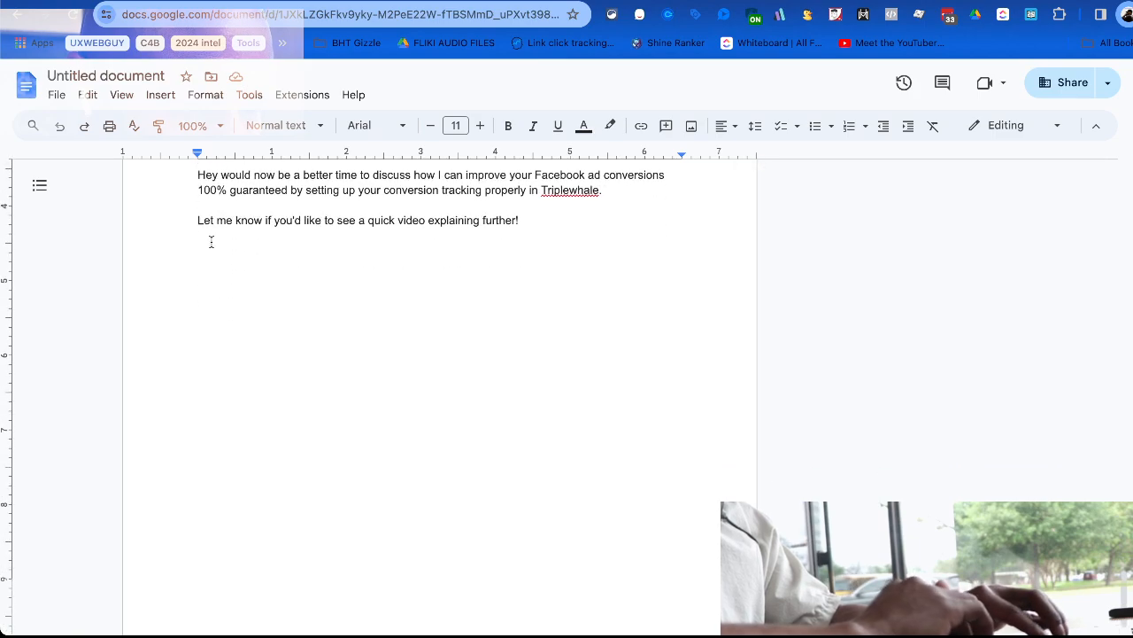
pyautogui.scroll(2, 210, 242)
pyautogui.moveTo(199, 235); pyautogui.dragTo(574, 288)
pyautogui.press('super+c')
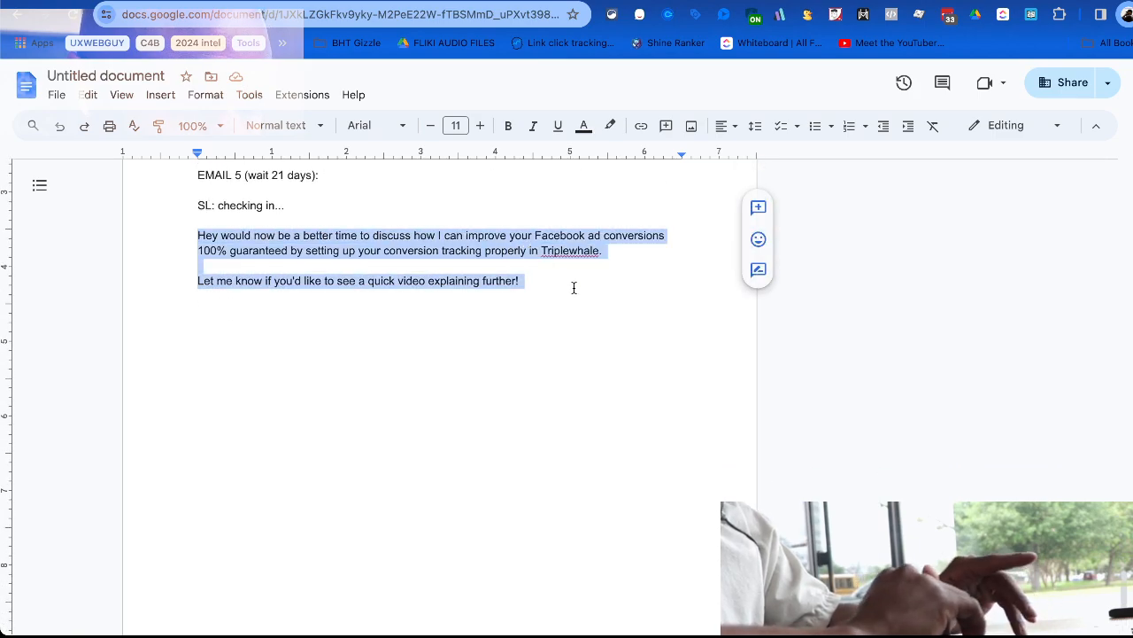
# Recheck the EMAIL 4 and EMAIL 5 details in the document, and add a fifth email step to the Smartlead sequence.
pyautogui.click(514, 2)
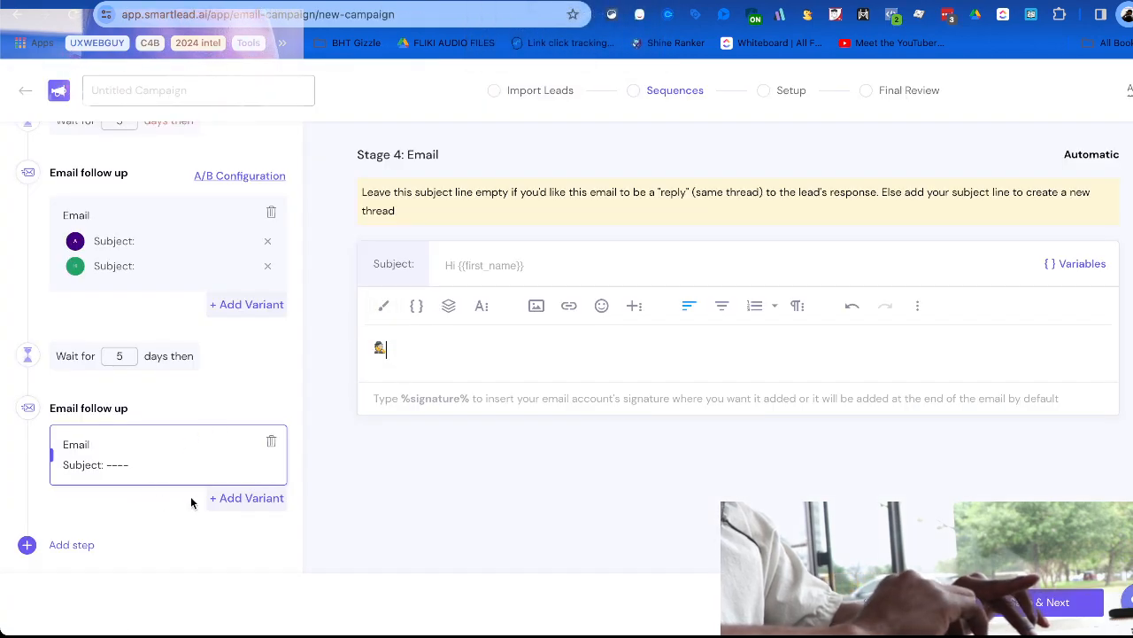
pyautogui.hotkey('ctrl', 'shift', 'Tab')
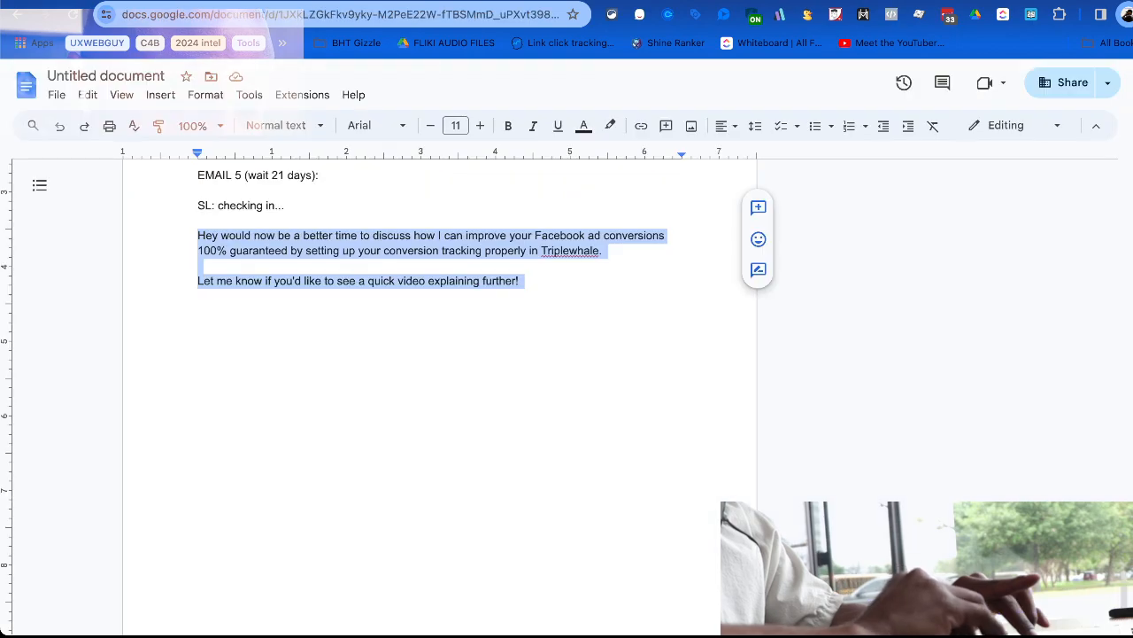
pyautogui.scroll(4, 370, 283)
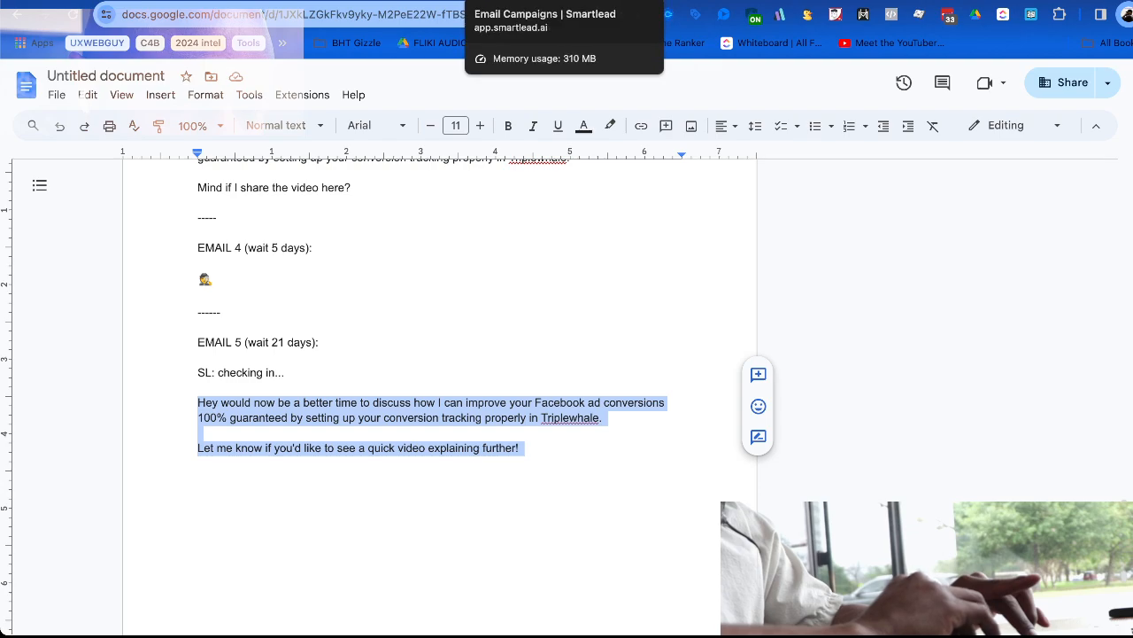
pyautogui.click(514, 2)
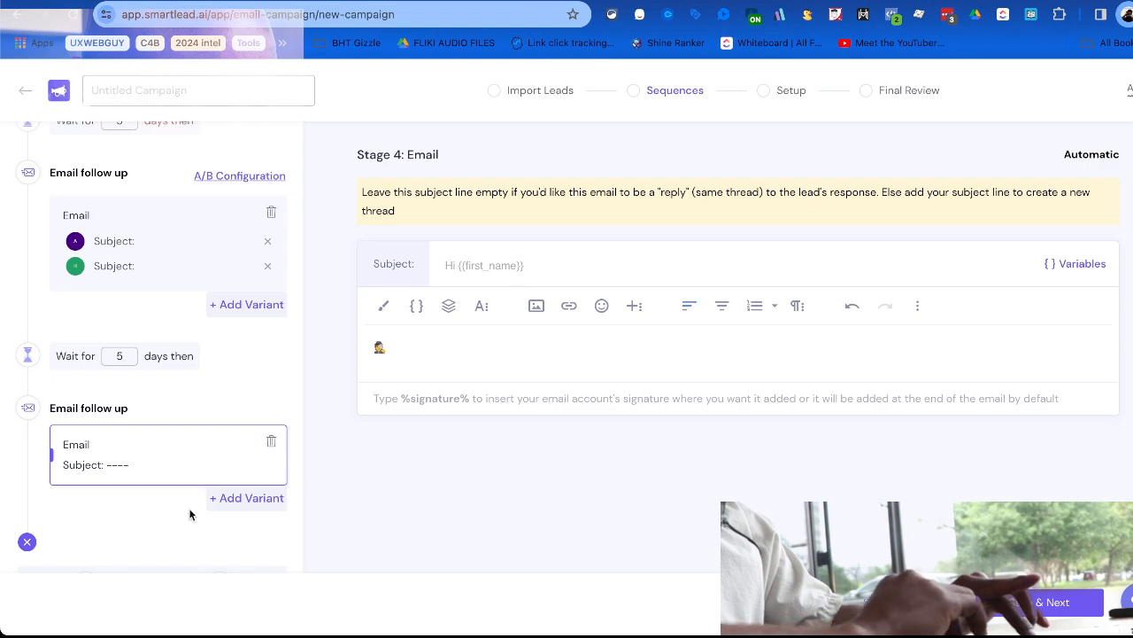
pyautogui.click(84, 535)
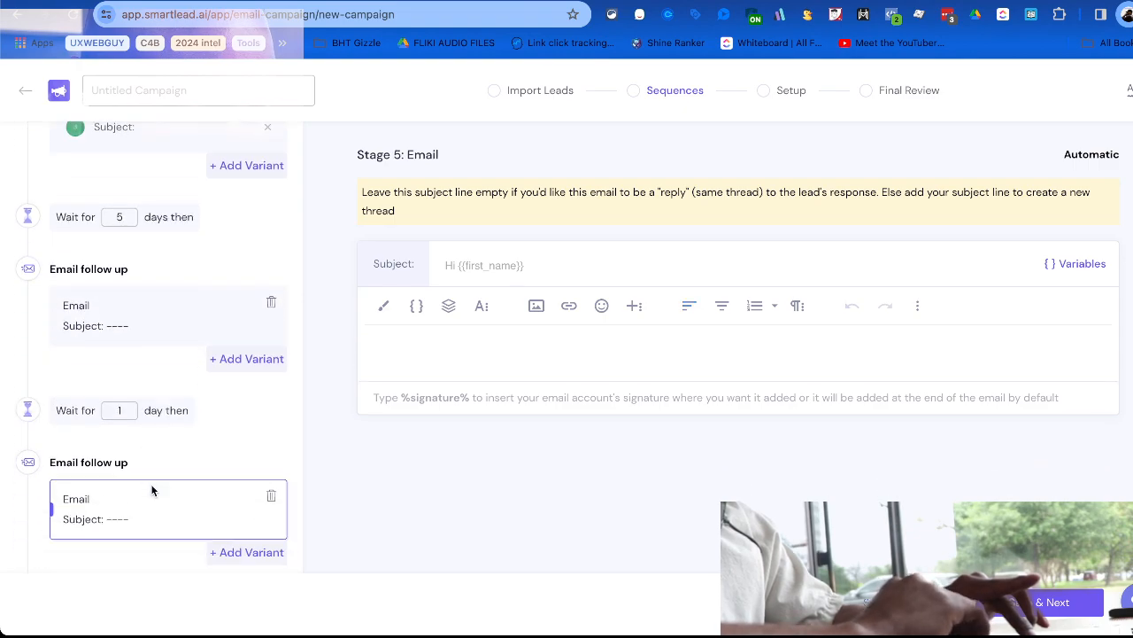
pyautogui.scroll(-1, 151, 490)
# Give the Stage 5 email the subject "checking in..." and paste the EMAIL 5 text as its body.
pyautogui.click(492, 268)
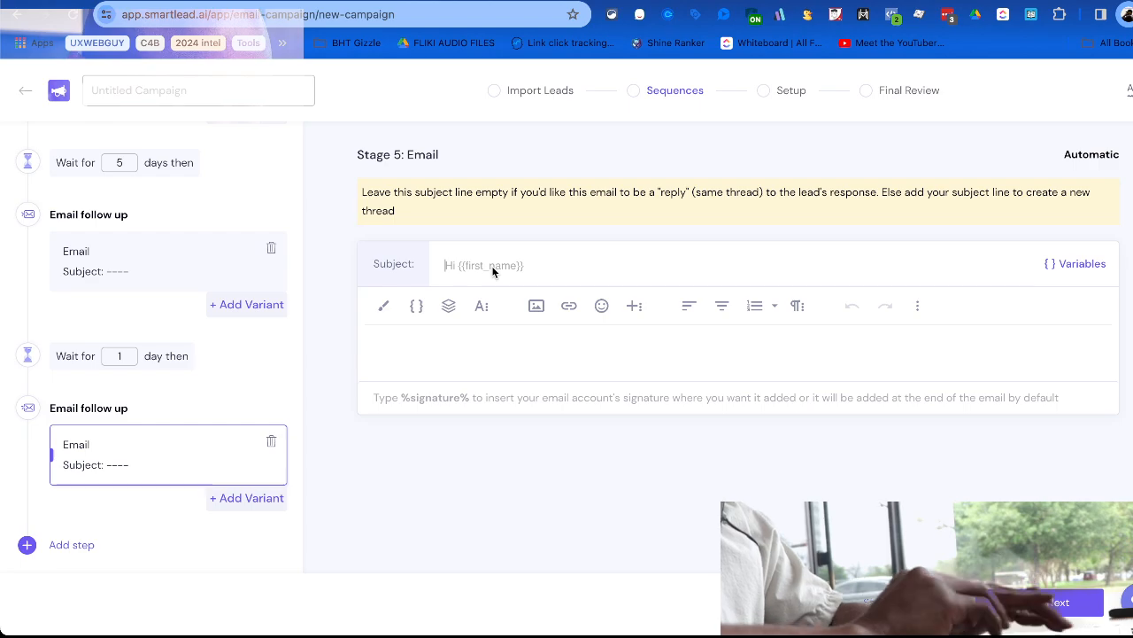
pyautogui.write('checking in')
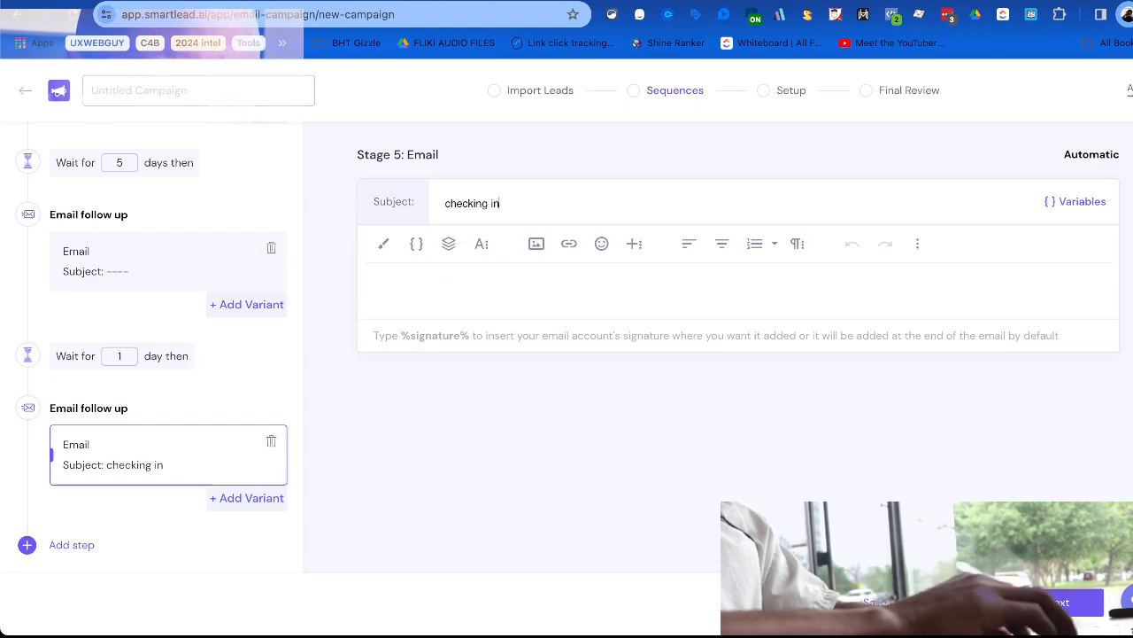
pyautogui.write('...')
pyautogui.click(480, 290)
pyautogui.press('super+v')
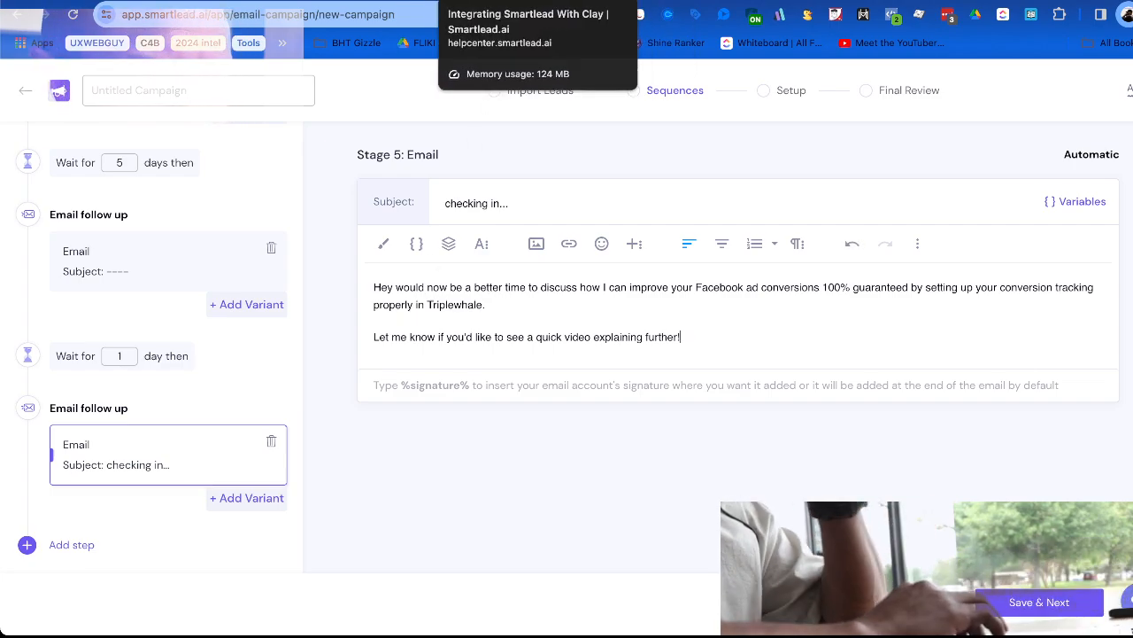
# Check the EMAIL 5 wait time in the document and set the wait before the fifth email step to 21 days.
pyautogui.click(482, 1)
pyautogui.scroll(-1, 361, 327)
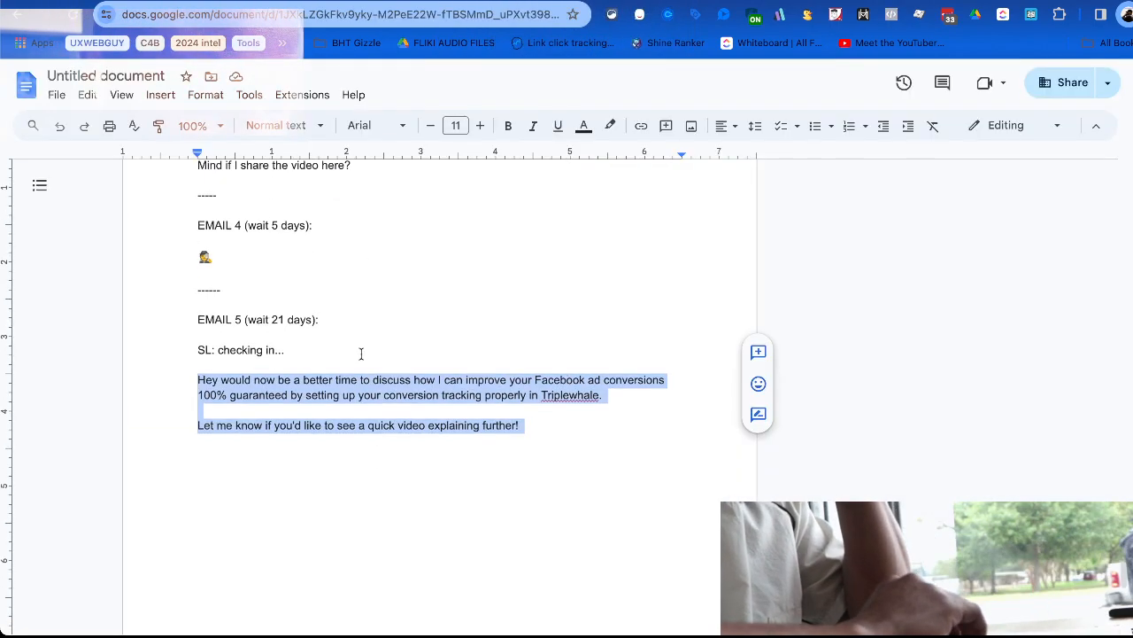
pyautogui.moveTo(248, 320); pyautogui.dragTo(319, 319)
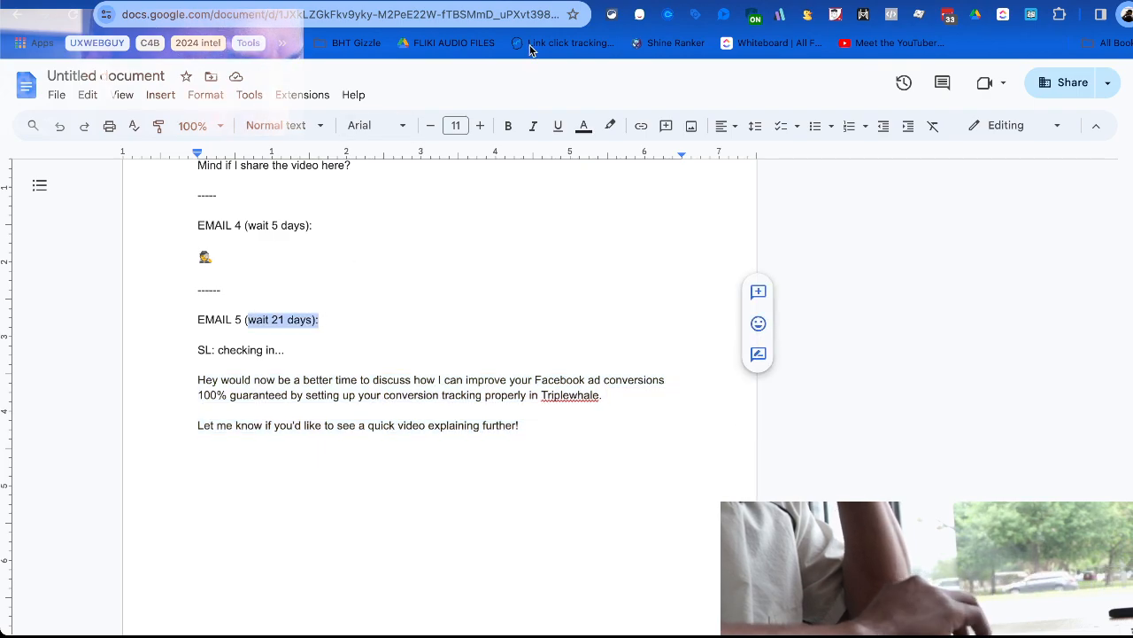
pyautogui.click(493, 2)
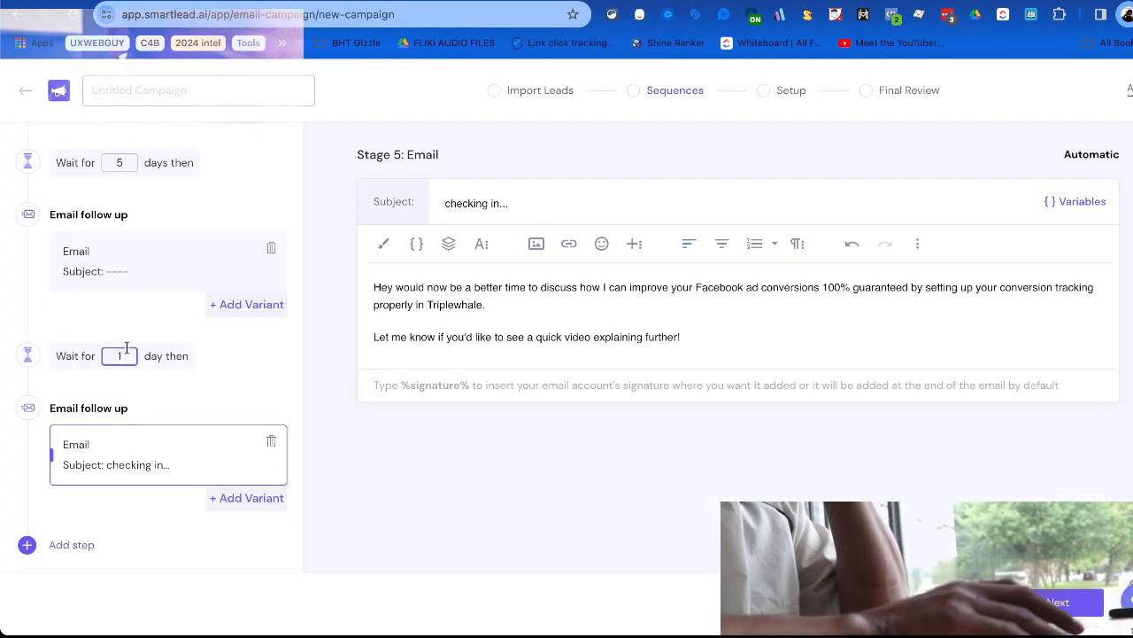
pyautogui.write('2')
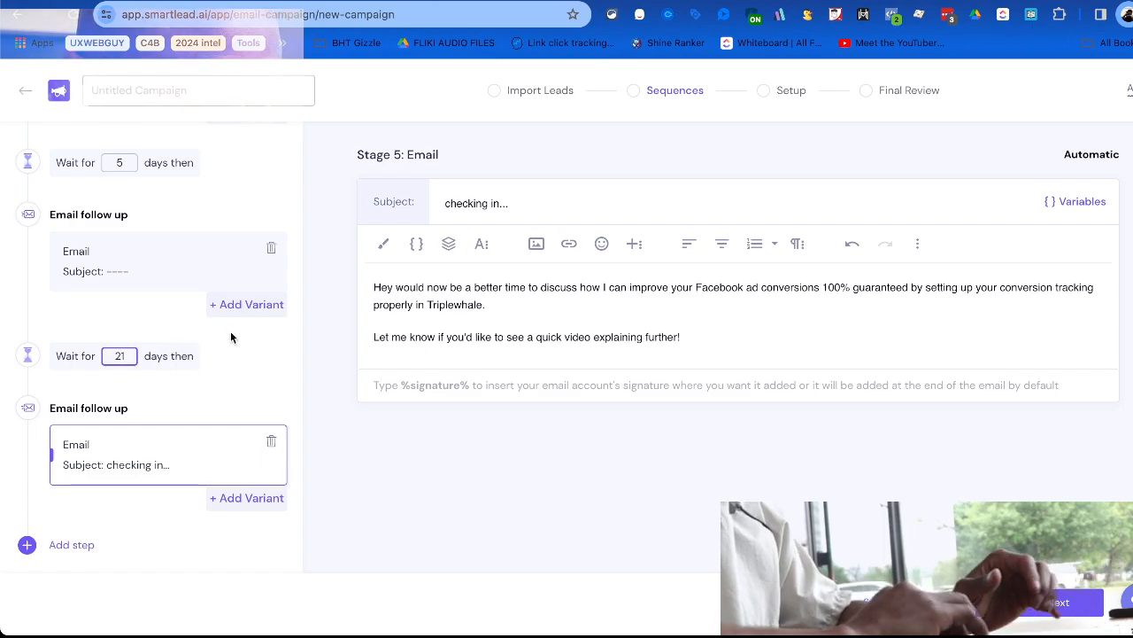
# Open the third variant of the Stage 1 email and look over the variants of the first two email steps.
pyautogui.scroll(3, 232, 410)
pyautogui.scroll(5, 232, 413)
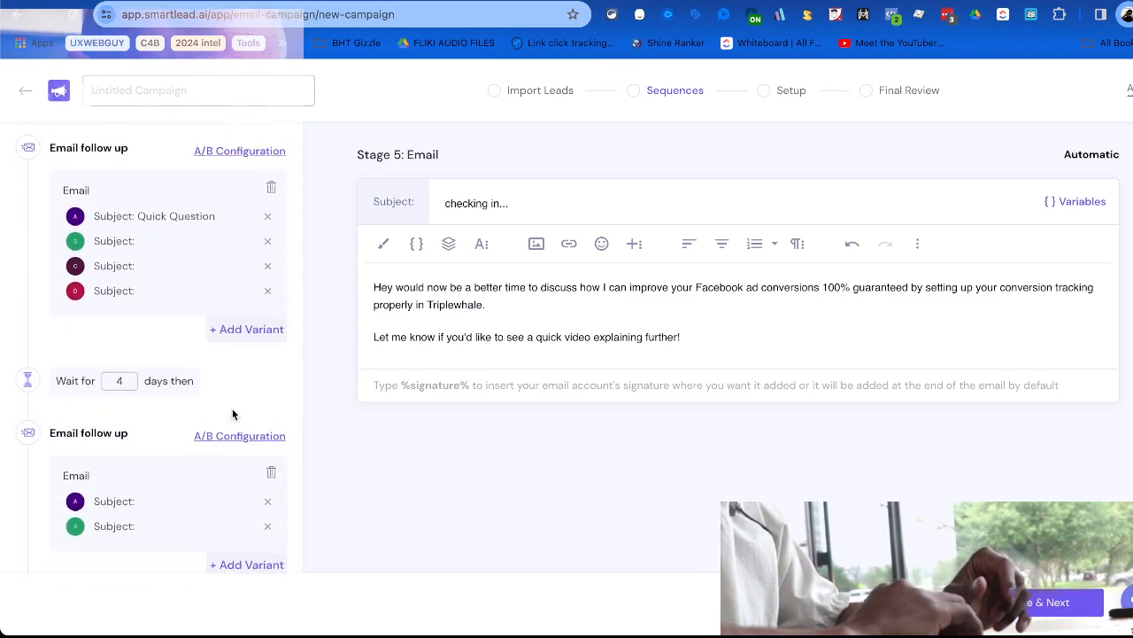
pyautogui.click(192, 268)
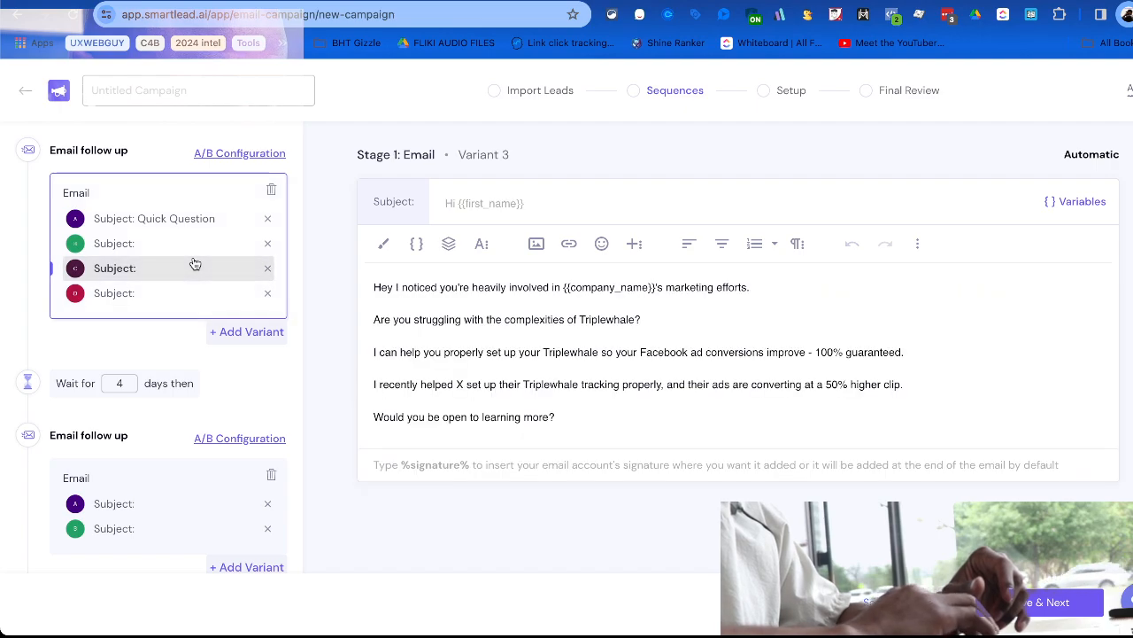
pyautogui.scroll(-3, 180, 416)
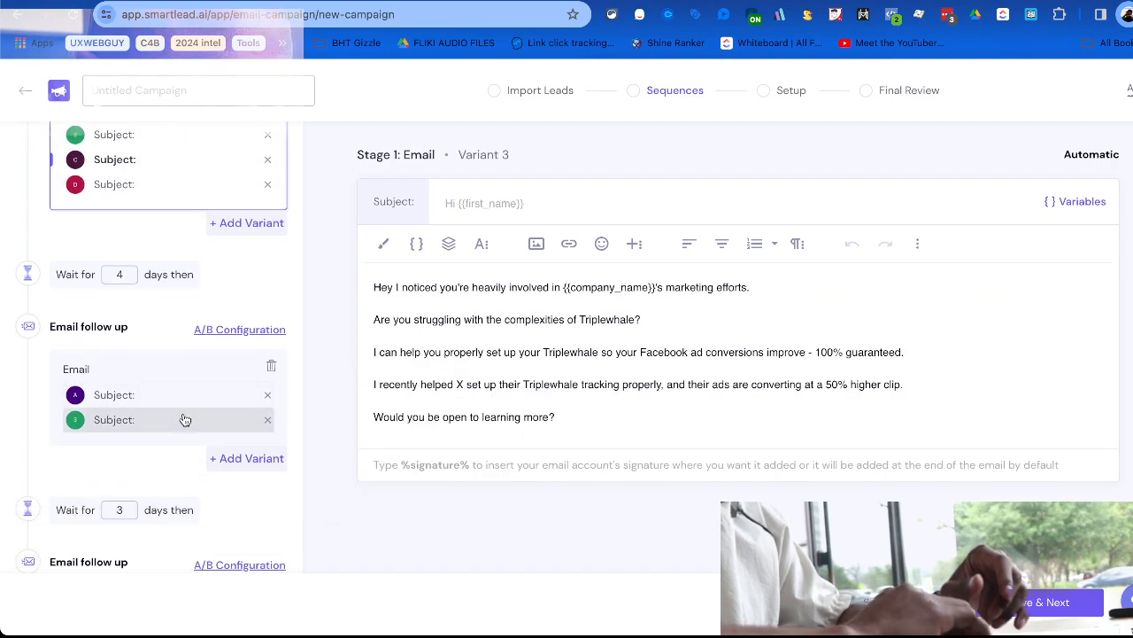
pyautogui.scroll(3, 182, 418)
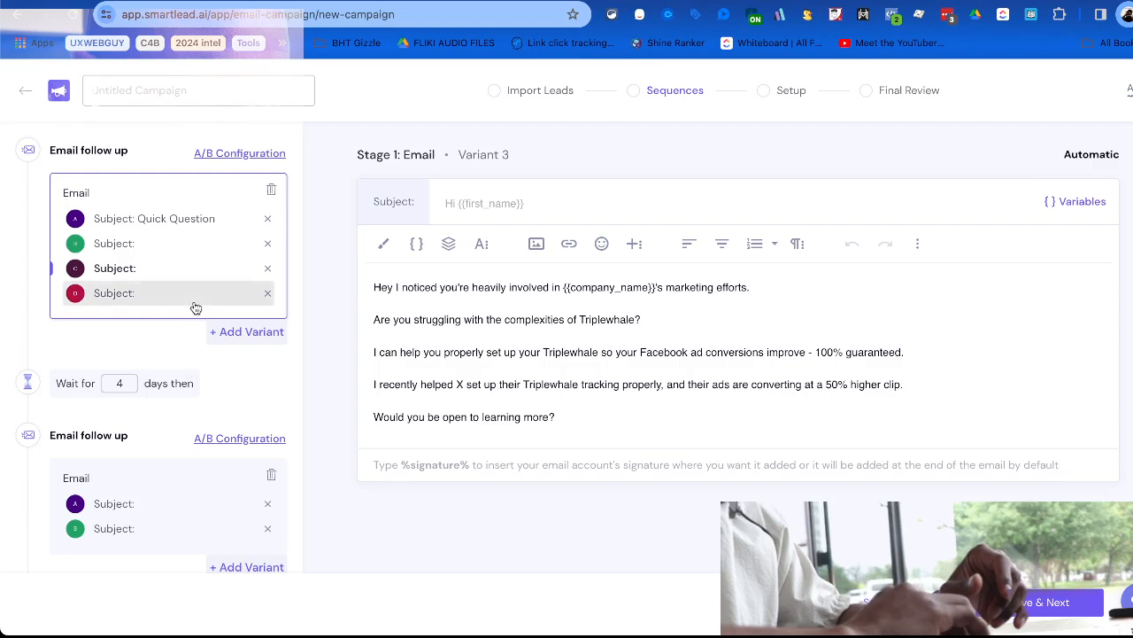
# Copy the EMAIL 1C subject "{{company_name}} x (your company name) - Intro" from the Google Docs document.
pyautogui.click(522, 2)
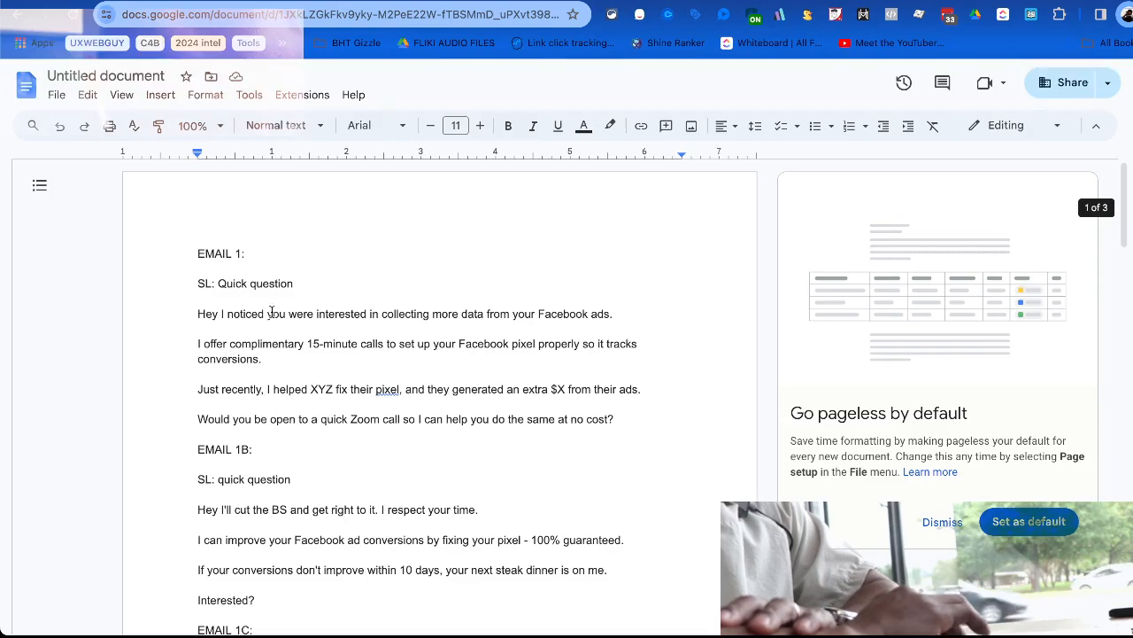
pyautogui.moveTo(204, 479); pyautogui.dragTo(488, 471)
pyautogui.scroll(-4, 488, 470)
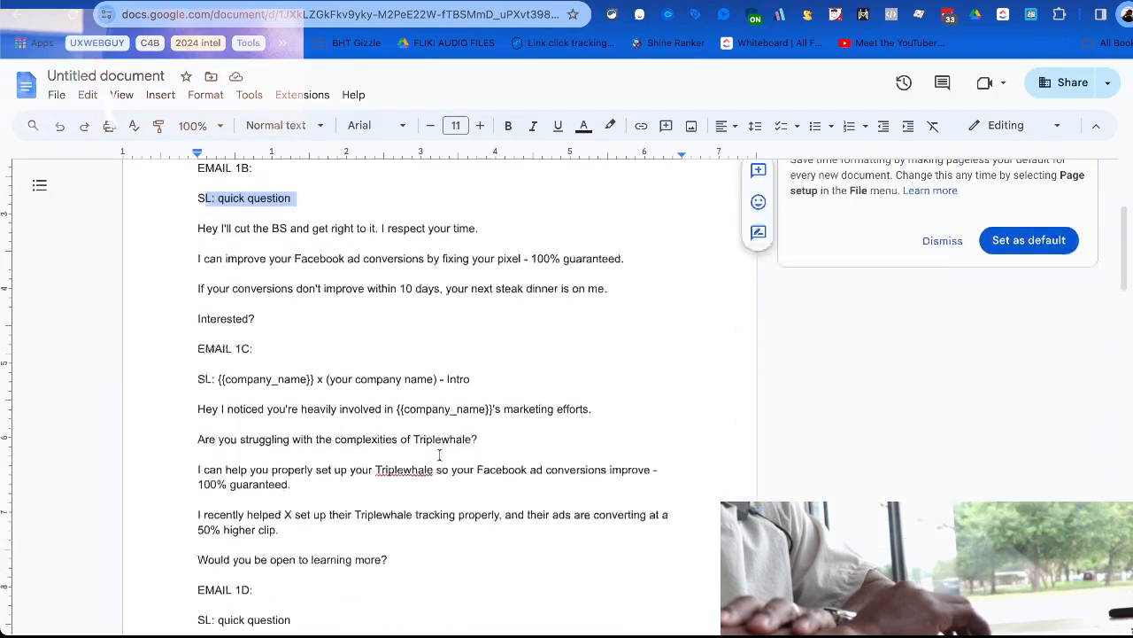
pyautogui.moveTo(222, 286); pyautogui.dragTo(510, 286)
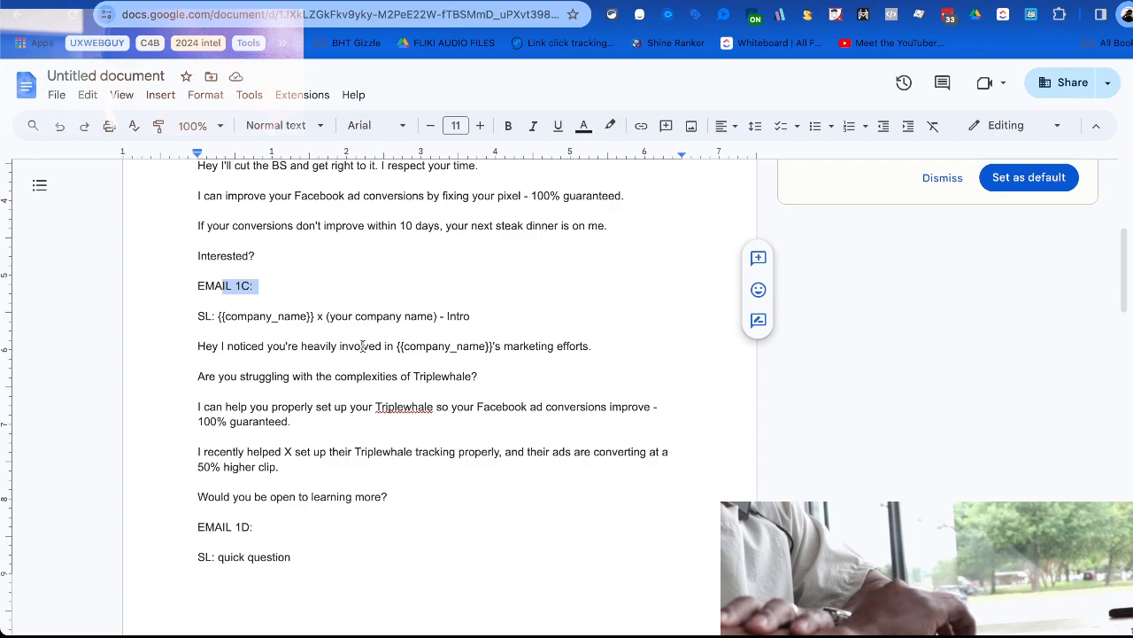
pyautogui.scroll(-1, 362, 346)
pyautogui.doubleClick(245, 234)
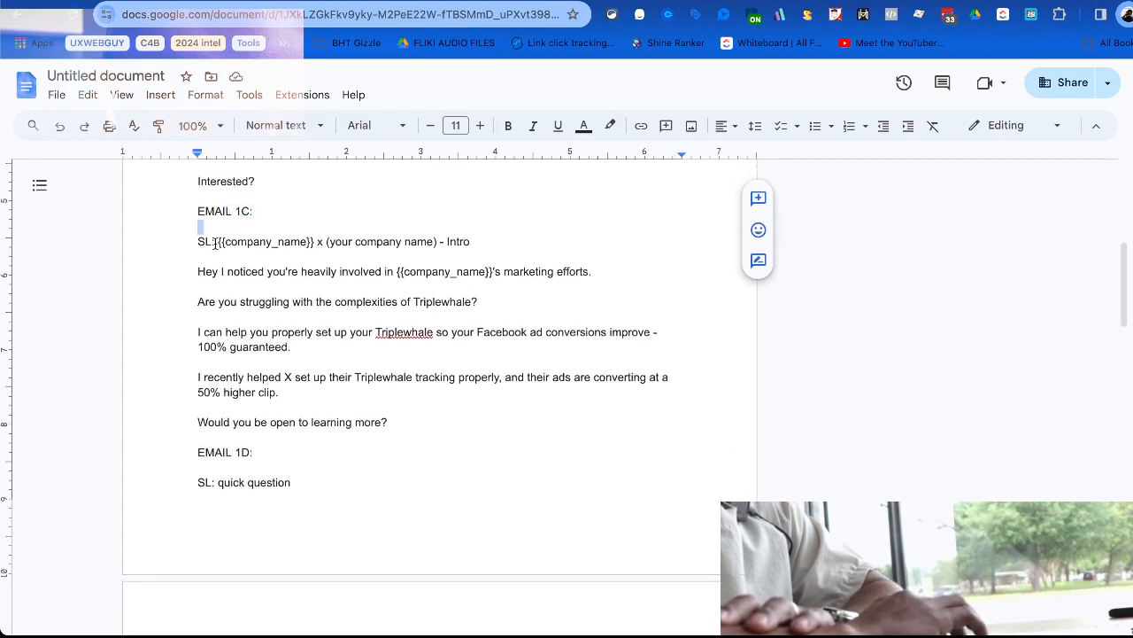
pyautogui.moveTo(216, 242); pyautogui.dragTo(577, 228)
pyautogui.hotkey('ctrl', 'c')
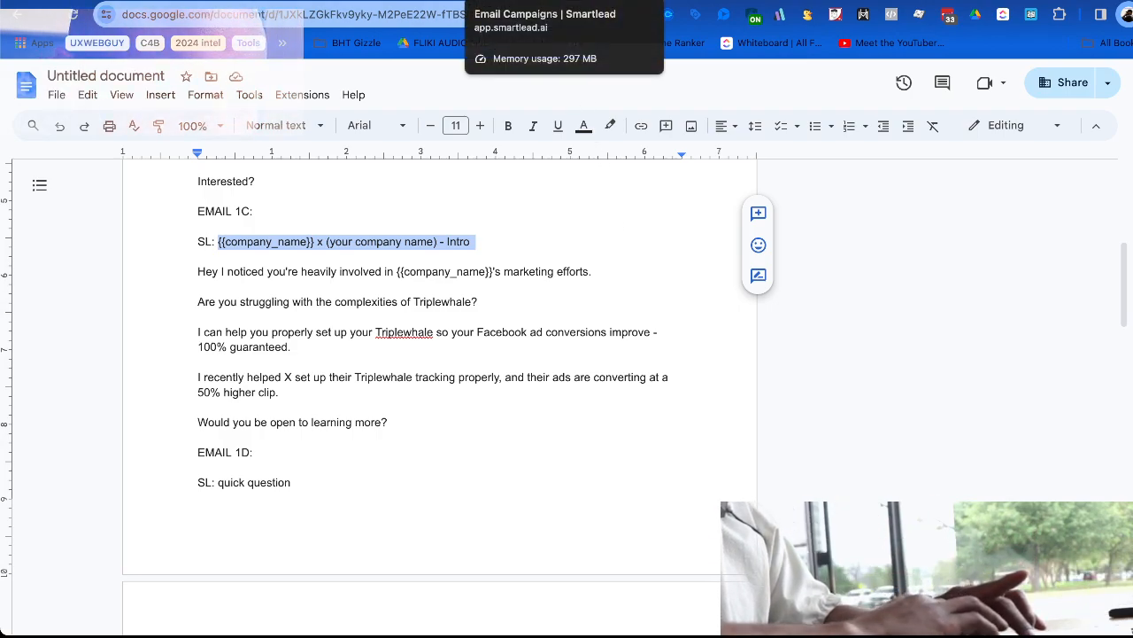
# Paste the copied line as the Smartlead Stage 1 Variant 3 subject, and add the Company Name variable followed by "x" on a second line.
pyautogui.click(514, 2)
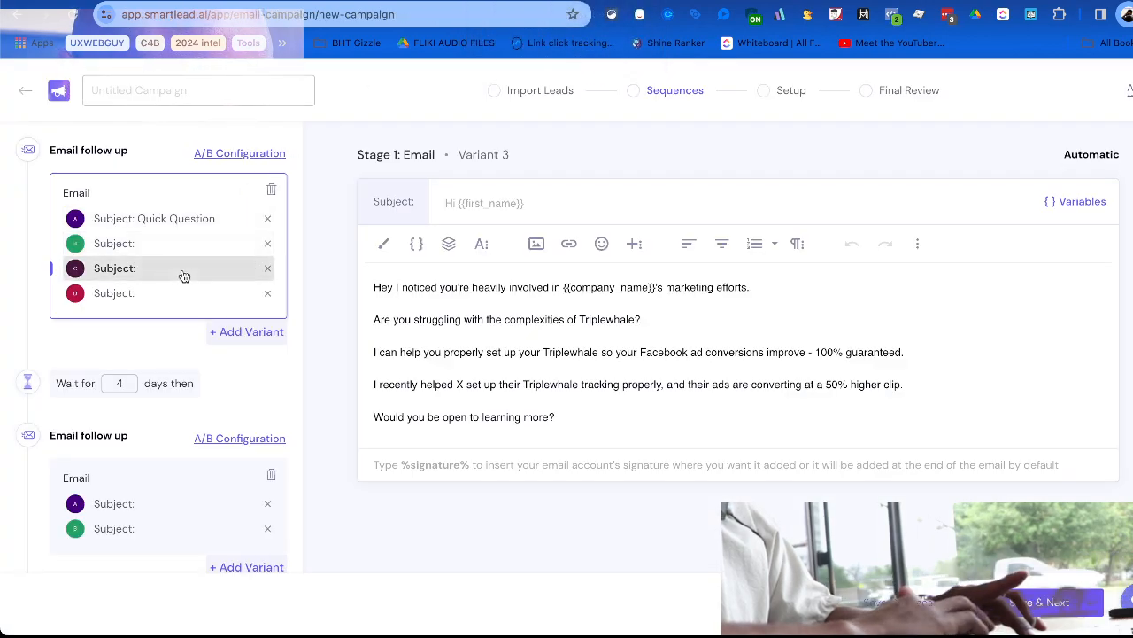
pyautogui.click(159, 246)
pyautogui.click(159, 271)
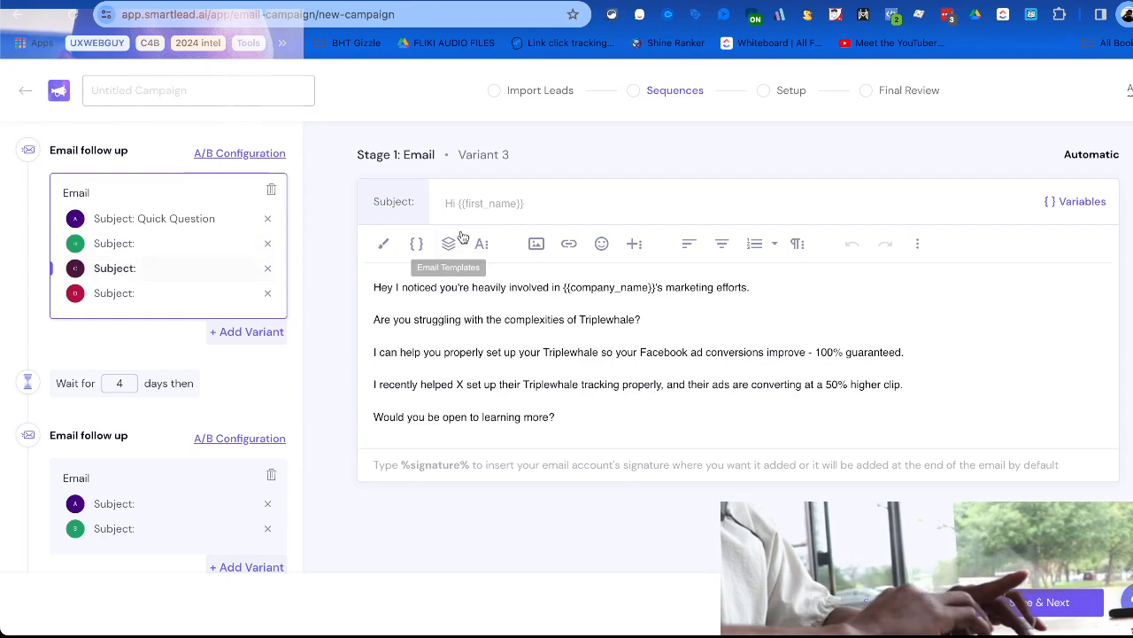
pyautogui.click(480, 204)
pyautogui.hotkey('ctrl', 'v')
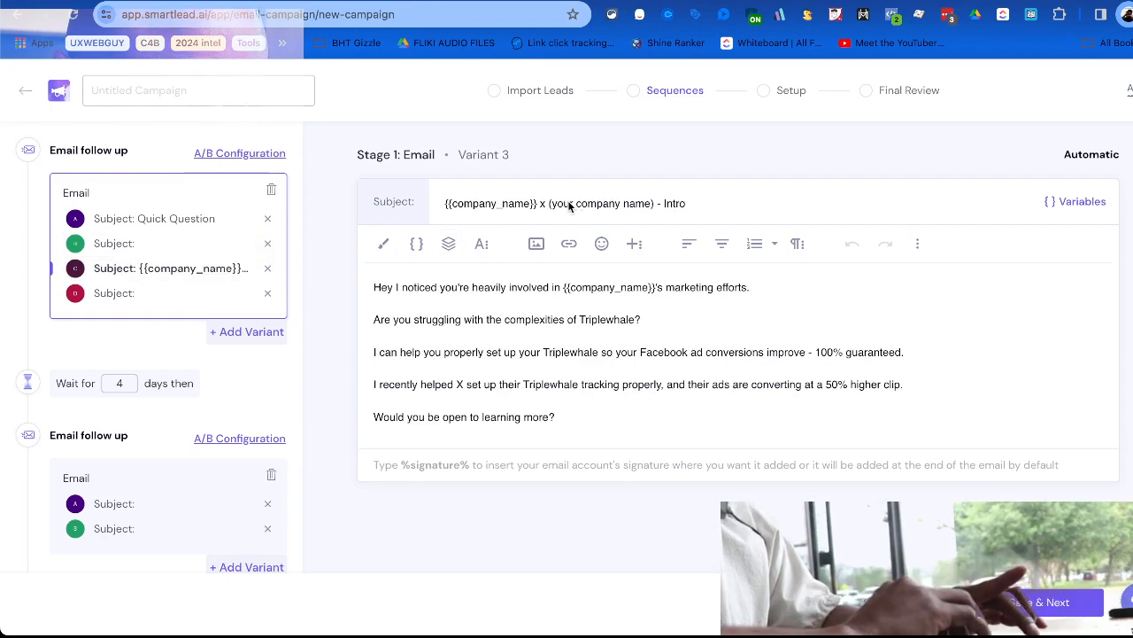
pyautogui.click(1059, 203)
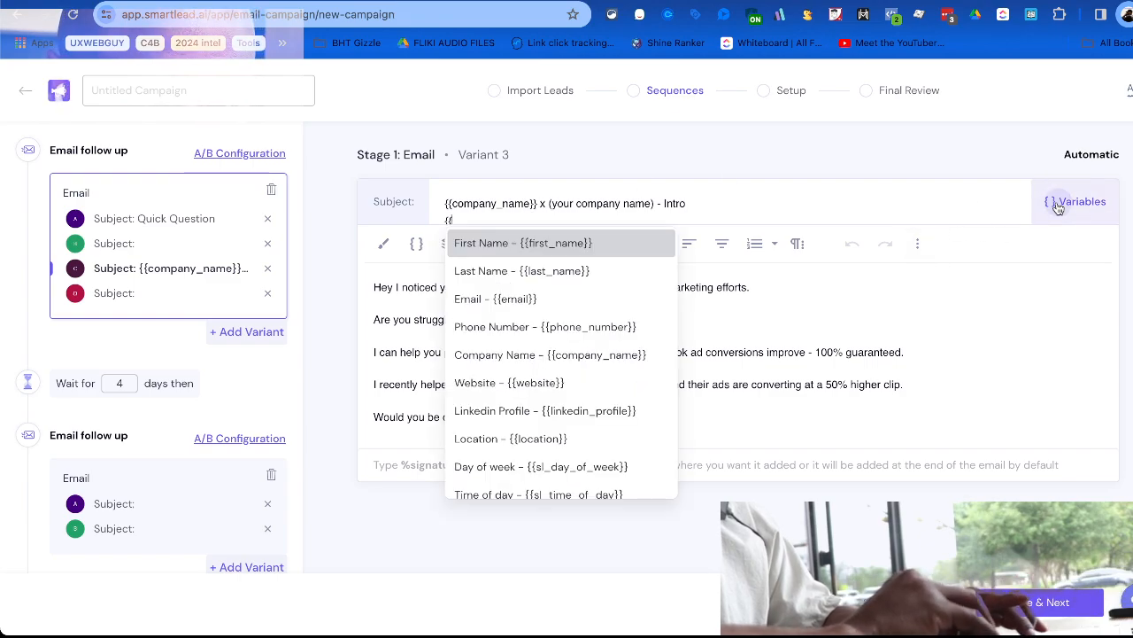
pyautogui.click(583, 355)
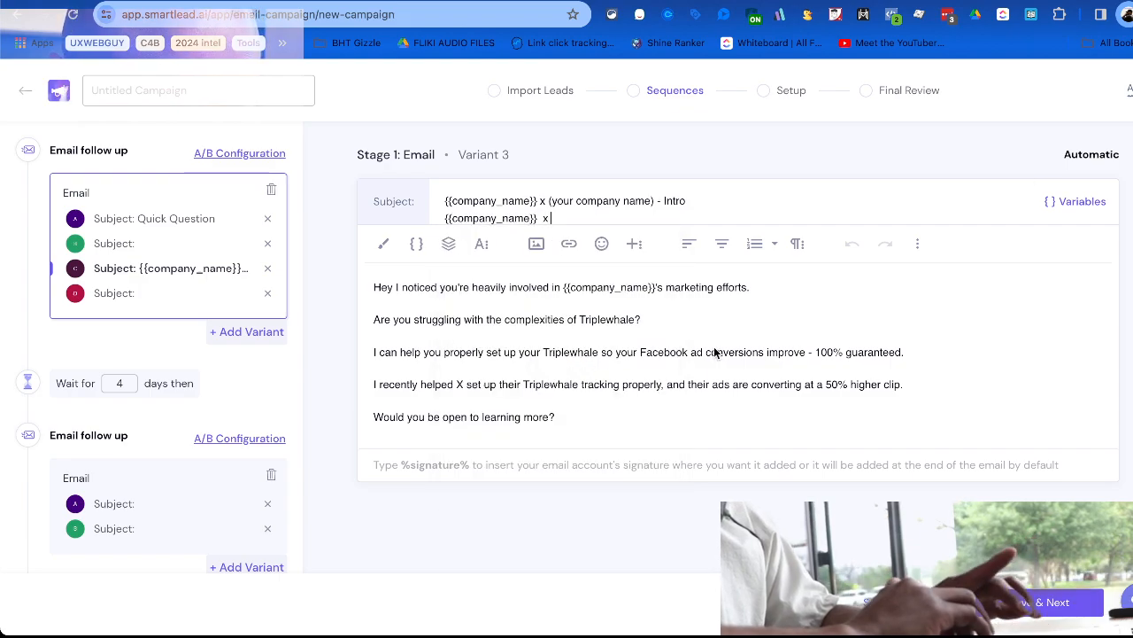
# Try to complete the subject's second line with a variable and with the text "Blue Highli", deleting each addition.
pyautogui.click(1075, 202)
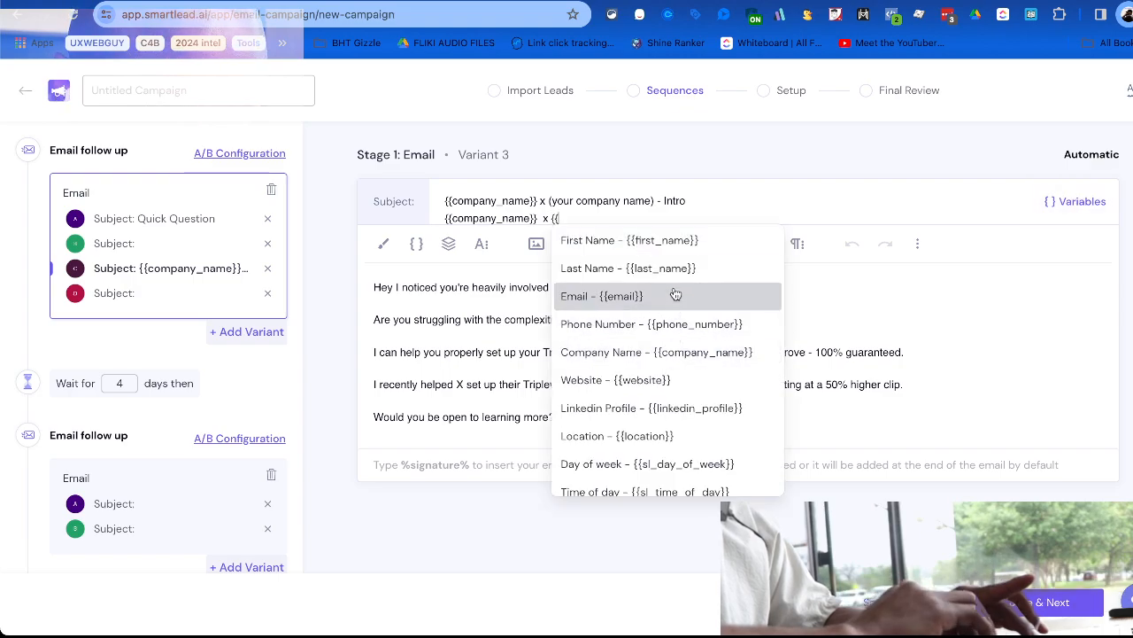
pyautogui.scroll(-1, 678, 352)
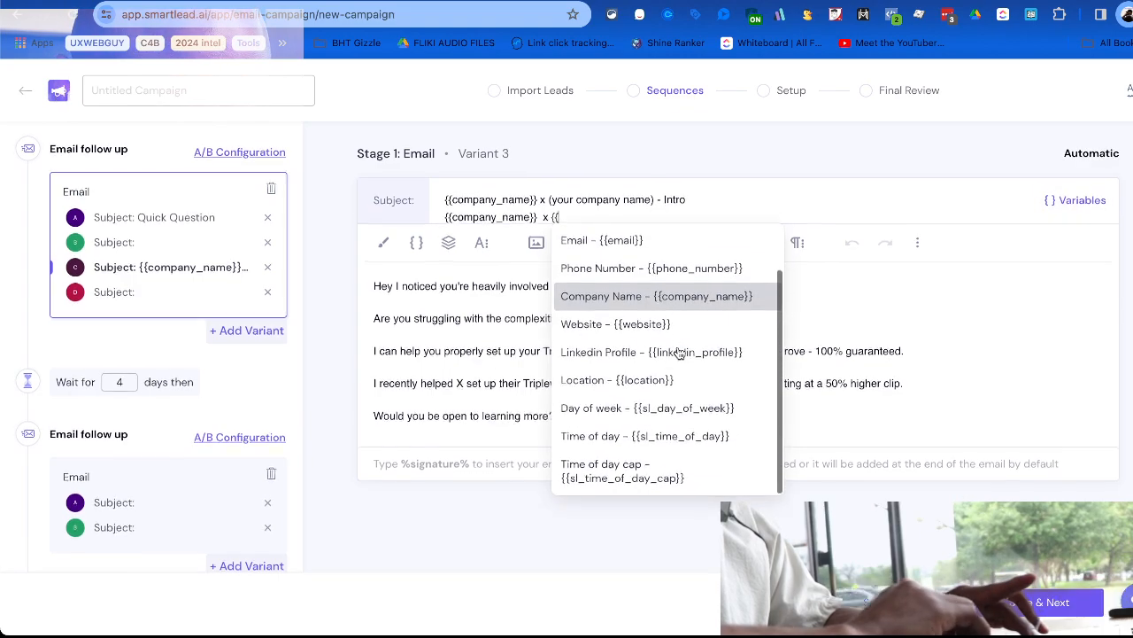
pyautogui.scroll(1, 679, 354)
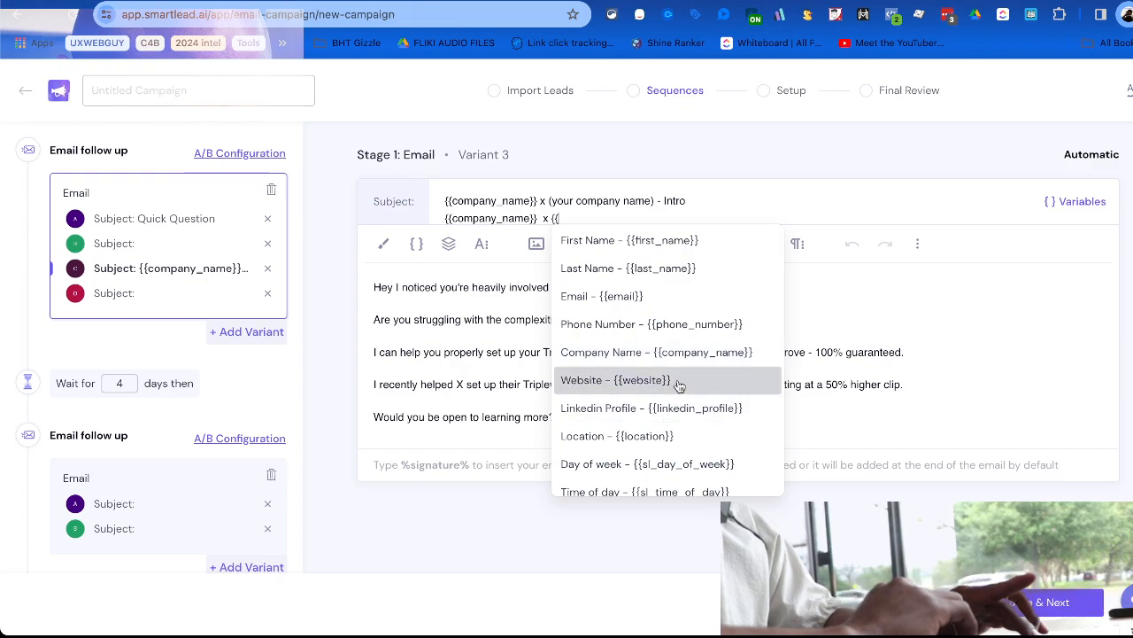
pyautogui.click(678, 383)
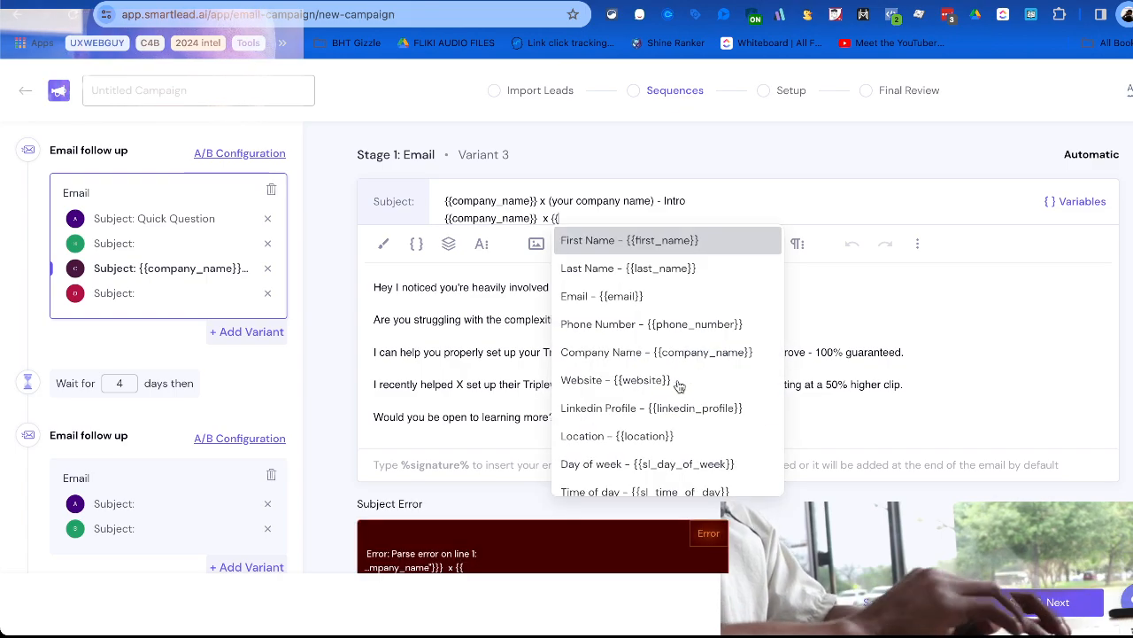
pyautogui.press('BackSpace')
pyautogui.press('BackSpace')
pyautogui.write('B')
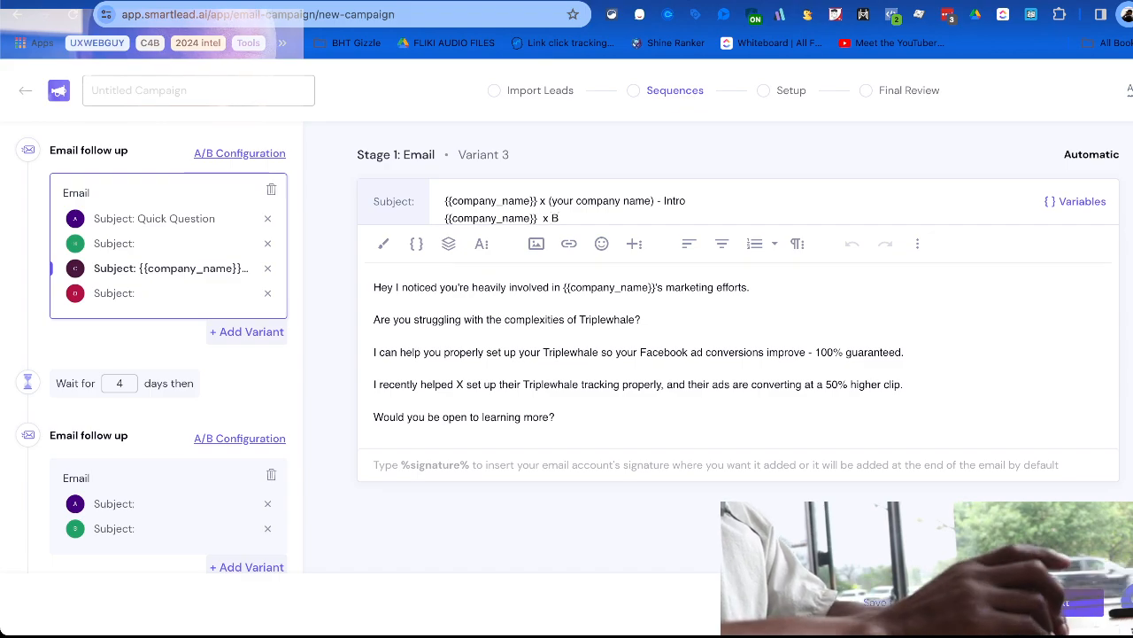
pyautogui.write('lue Highli')
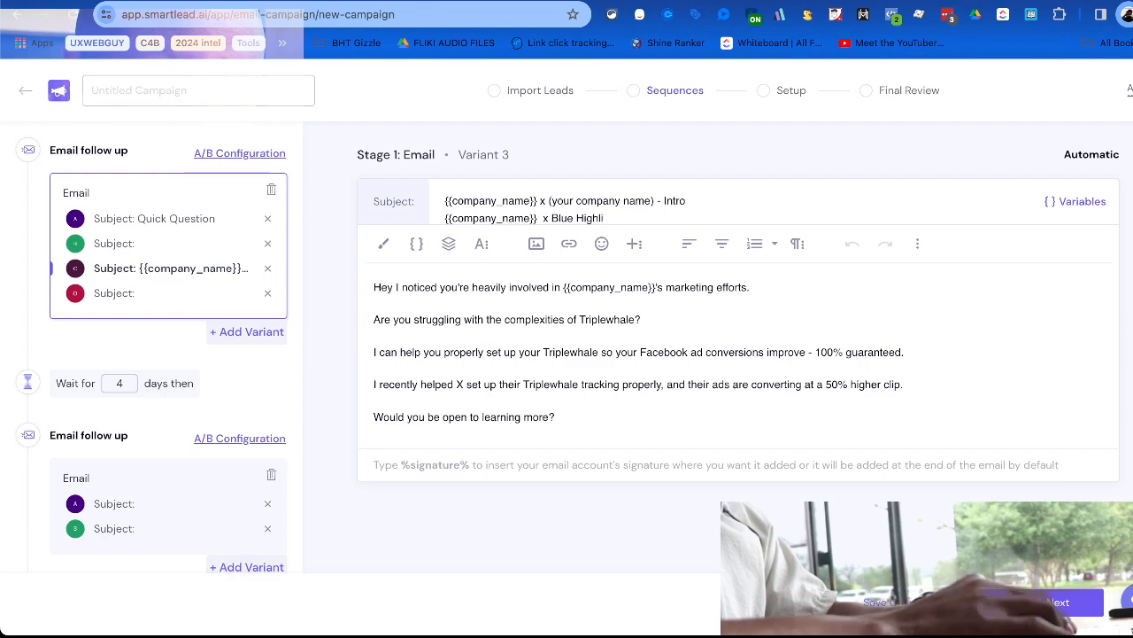
pyautogui.press('BackSpace')
pyautogui.press('BackSpace')
pyautogui.press('BackSpace')
pyautogui.press('BackSpace')
pyautogui.press('BackSpace')
pyautogui.press('BackSpace')
pyautogui.press('BackSpace')
pyautogui.press('BackSpace')
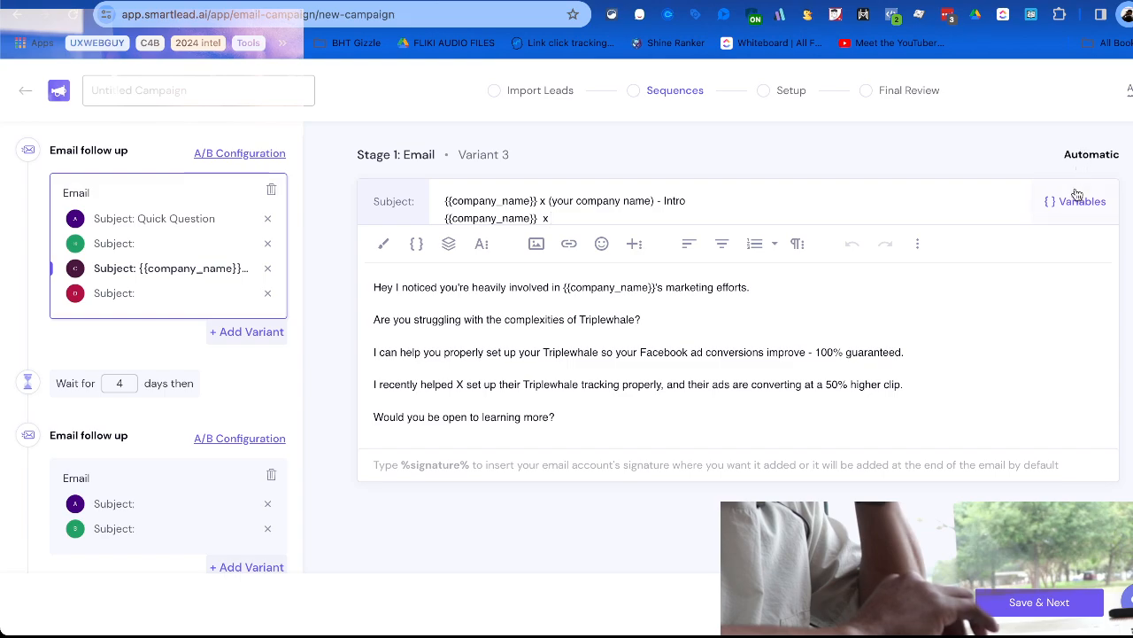
# Look through the variables offered for the subject line and remove the opening braces this inserts.
pyautogui.click(1069, 198)
pyautogui.scroll(-1, 756, 352)
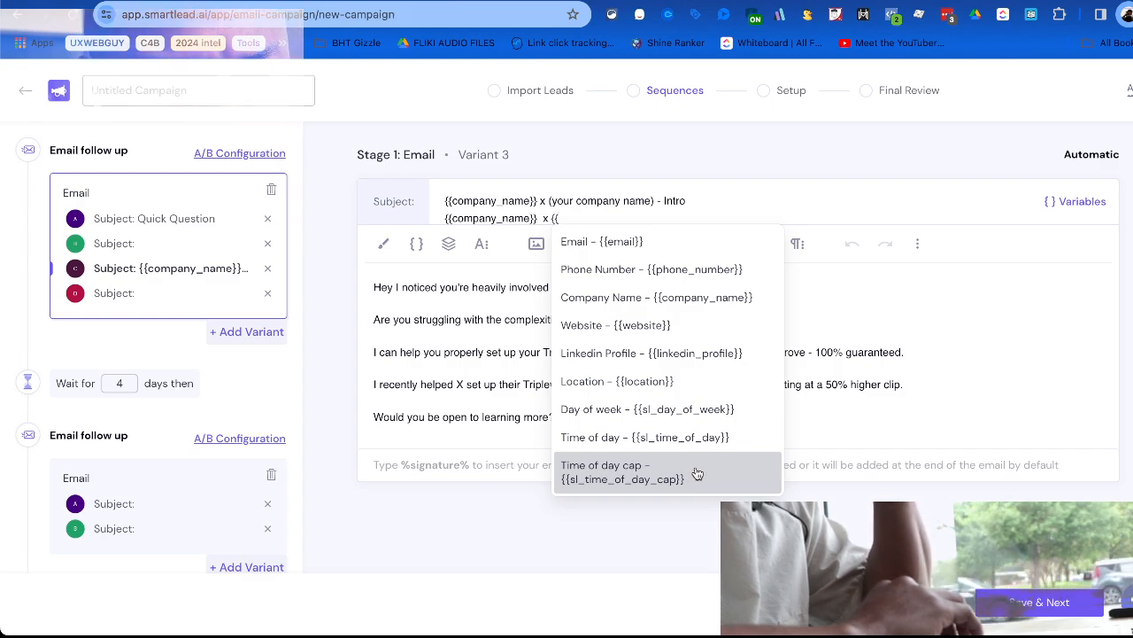
pyautogui.scroll(1, 693, 437)
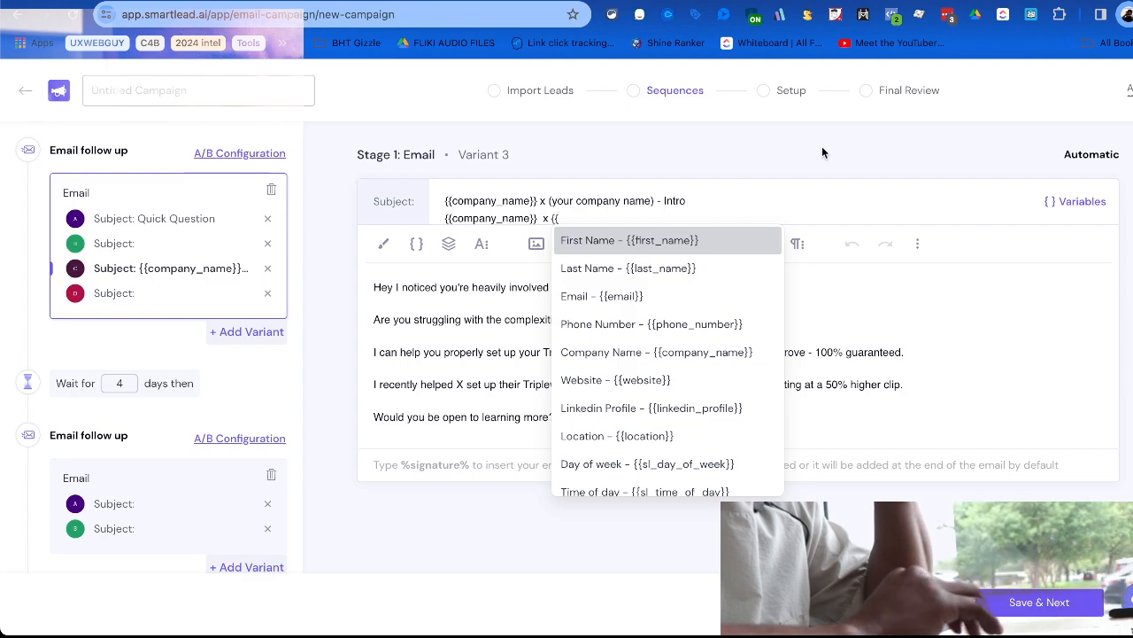
pyautogui.press('BackSpace')
pyautogui.press('BackSpace')
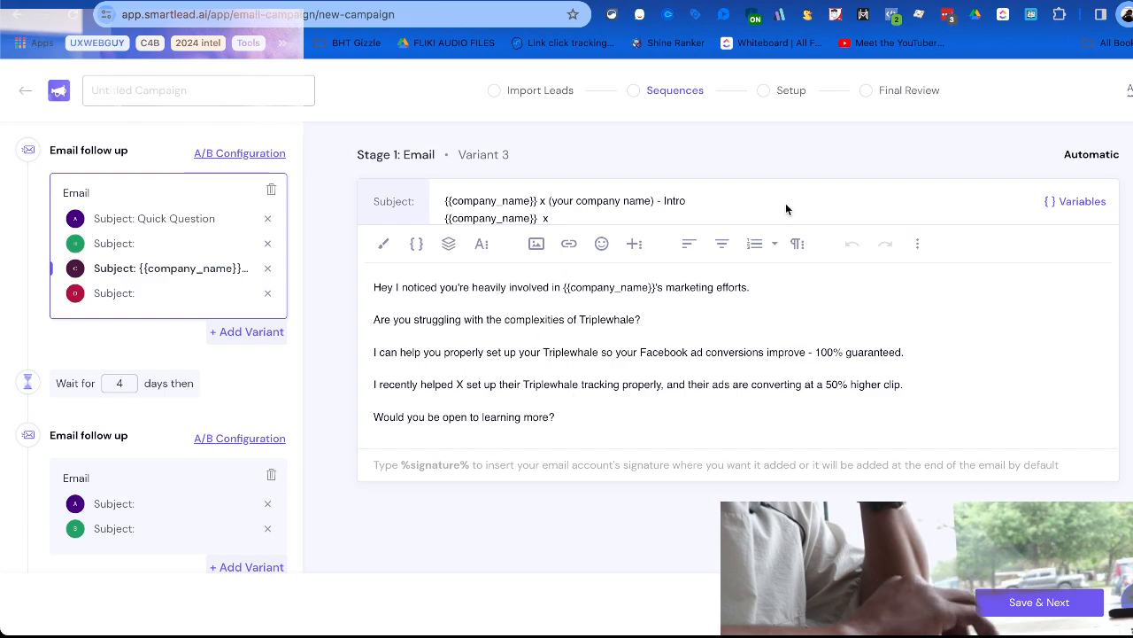
# Examine the variables offered for the Variant 3 message body and the %signature% hint below it.
pyautogui.click(919, 245)
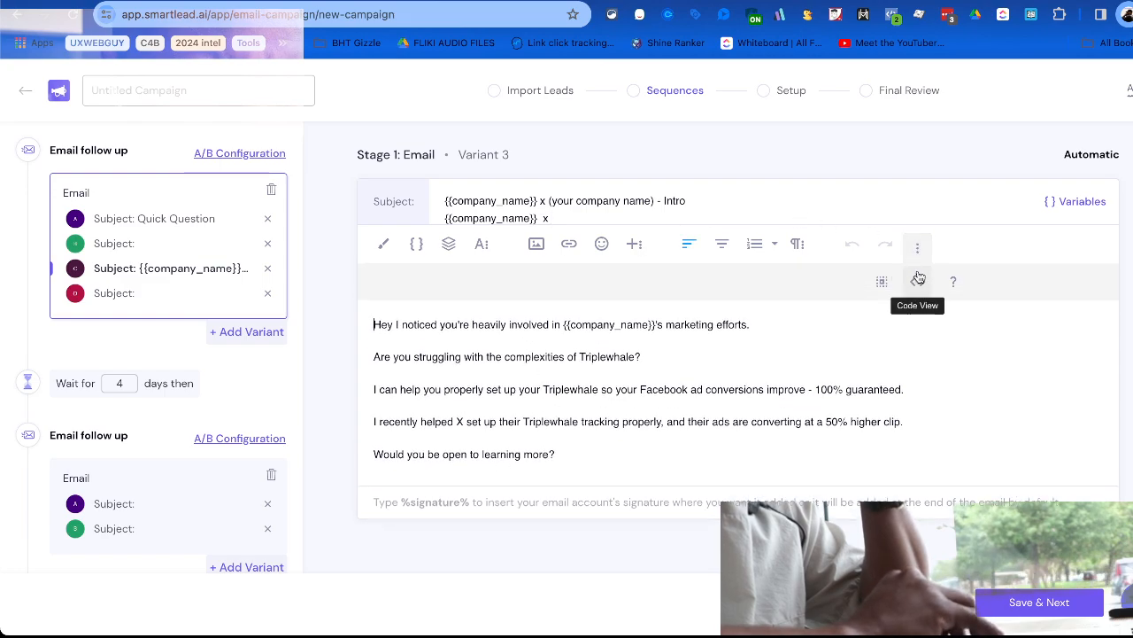
pyautogui.click(418, 245)
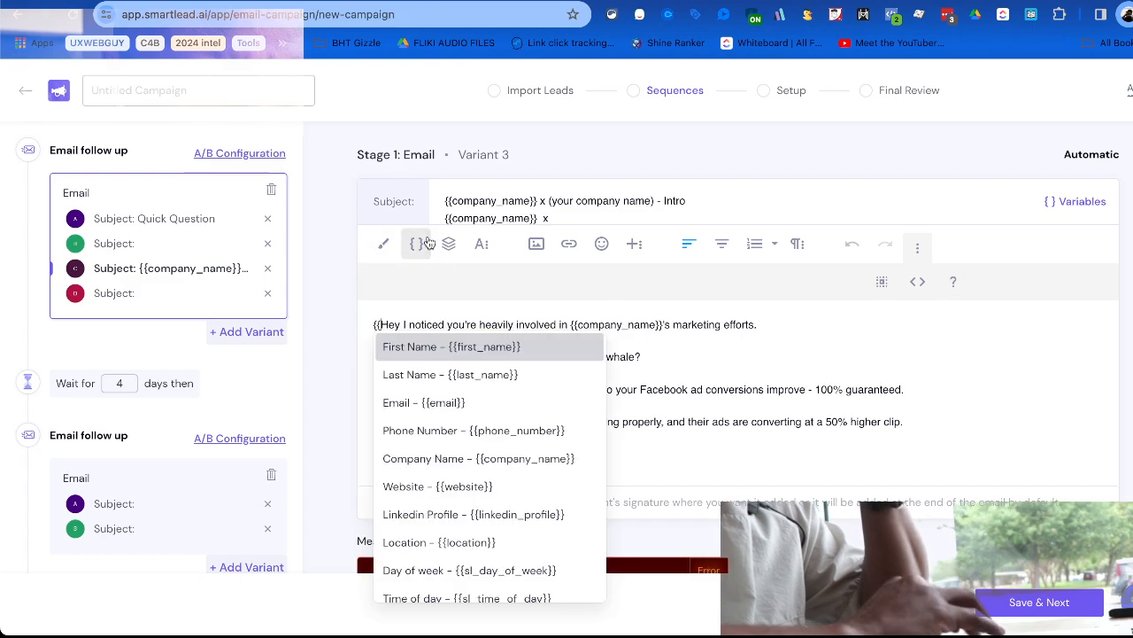
pyautogui.scroll(-2, 425, 421)
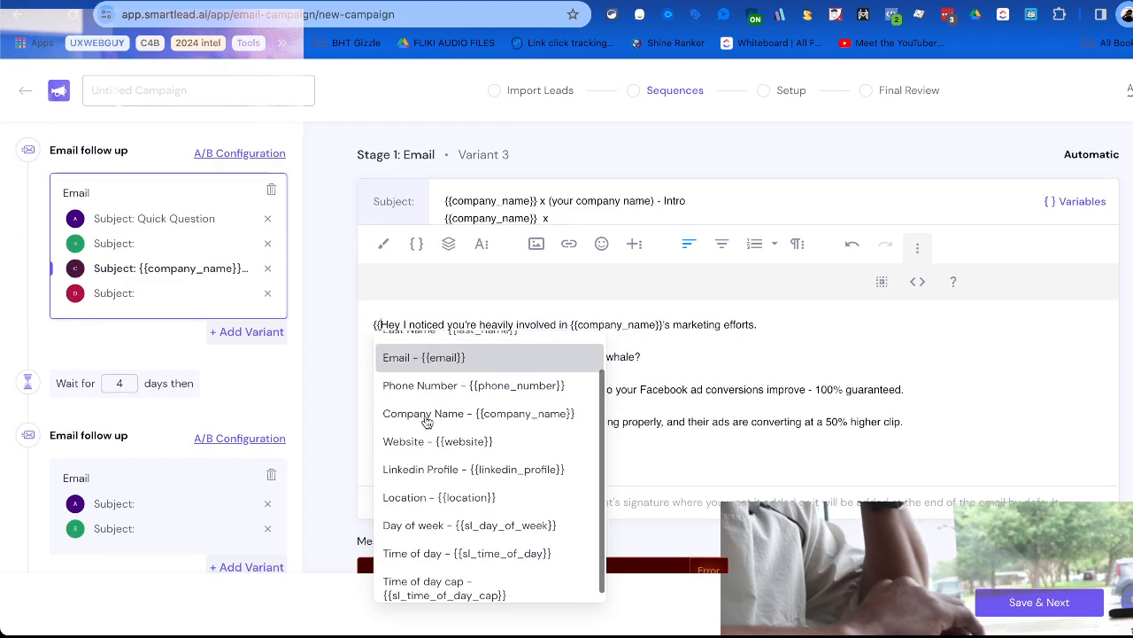
pyautogui.scroll(2, 426, 421)
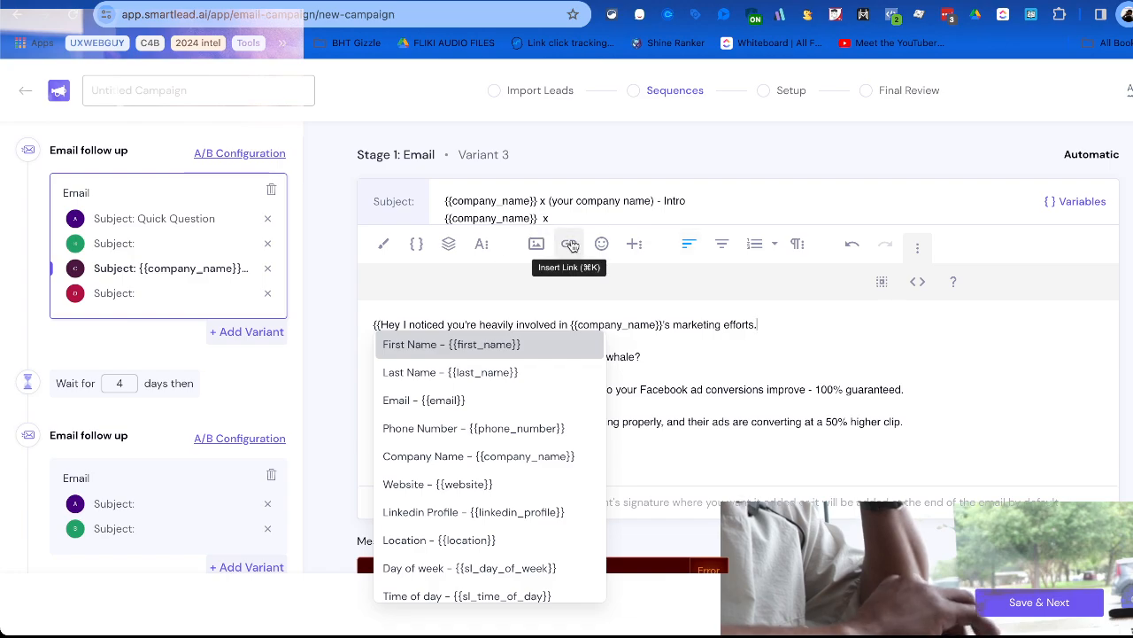
pyautogui.click(417, 244)
pyautogui.scroll(-2, 434, 443)
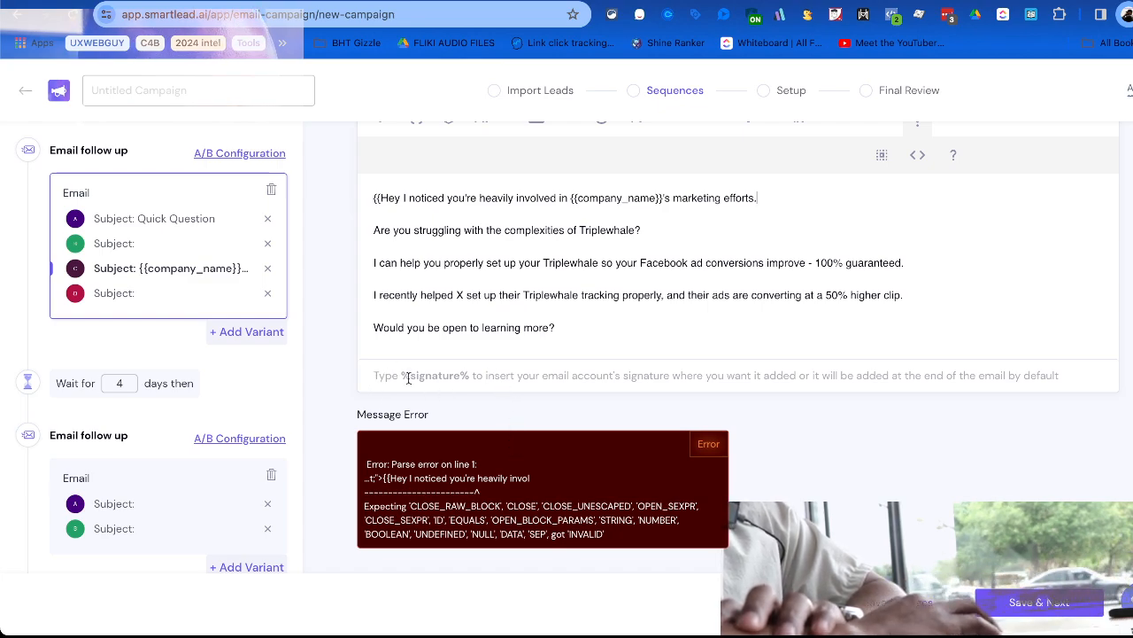
pyautogui.moveTo(399, 378); pyautogui.dragTo(544, 378)
pyautogui.click(578, 378)
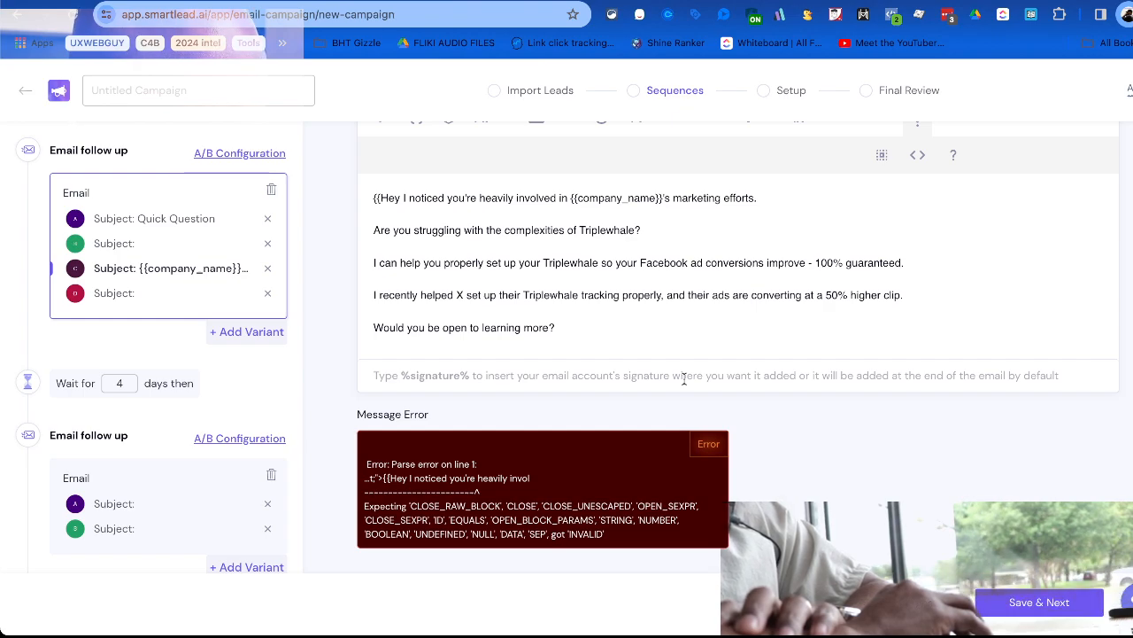
pyautogui.scroll(3, 419, 315)
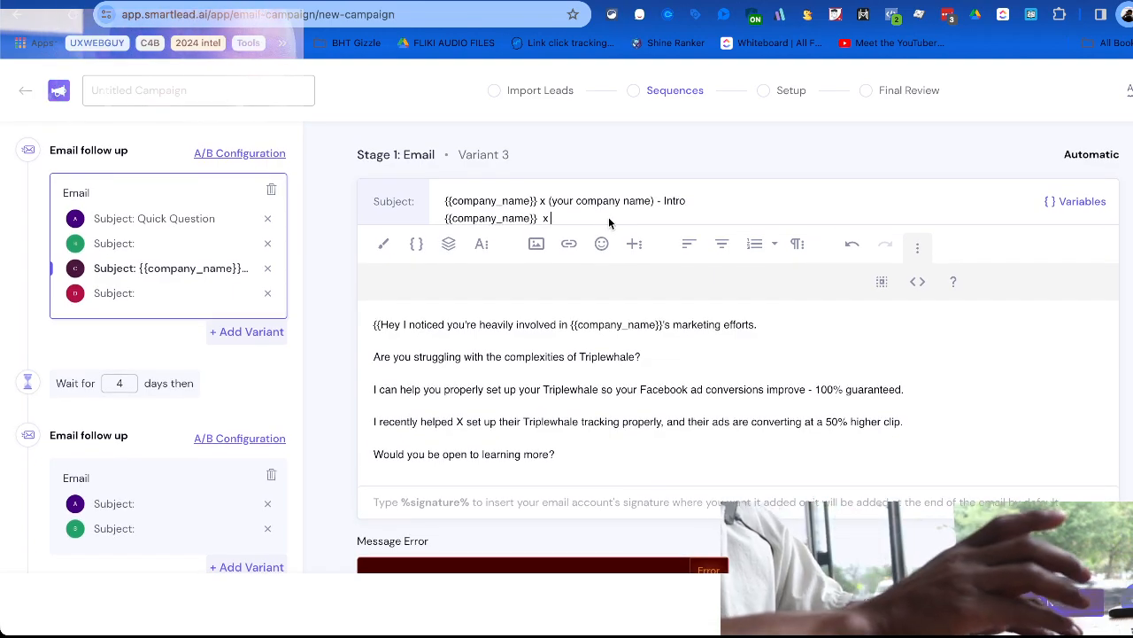
# Complete the Variant 3 subject's second line with "Blue Highlighted Text - Intro" and delete the placeholder line above it.
pyautogui.write('%')
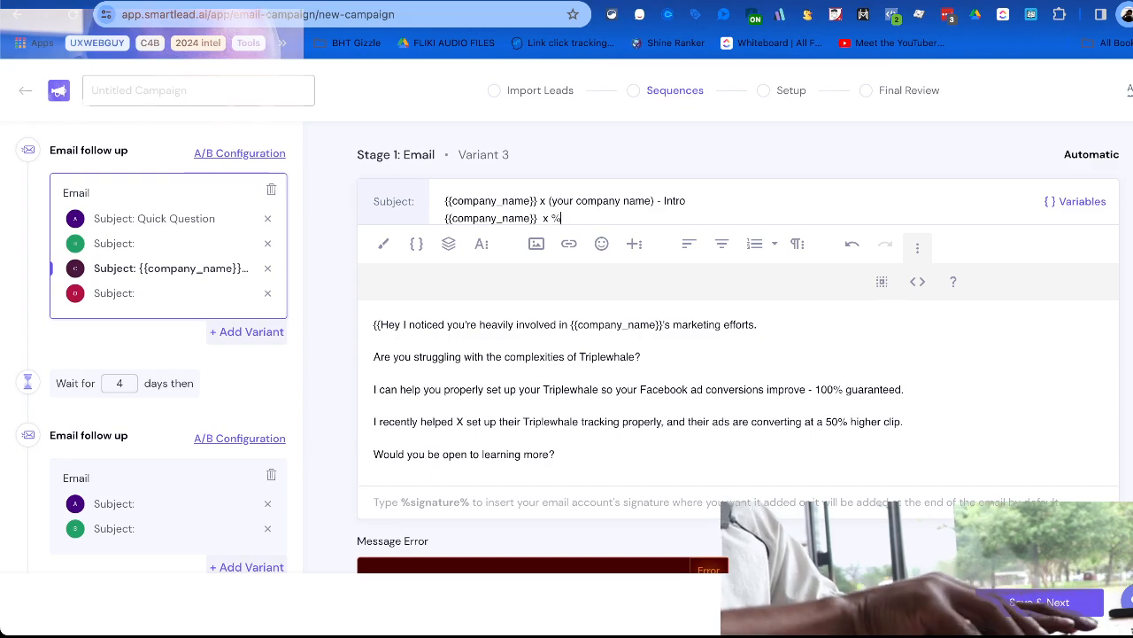
pyautogui.press('BackSpace')
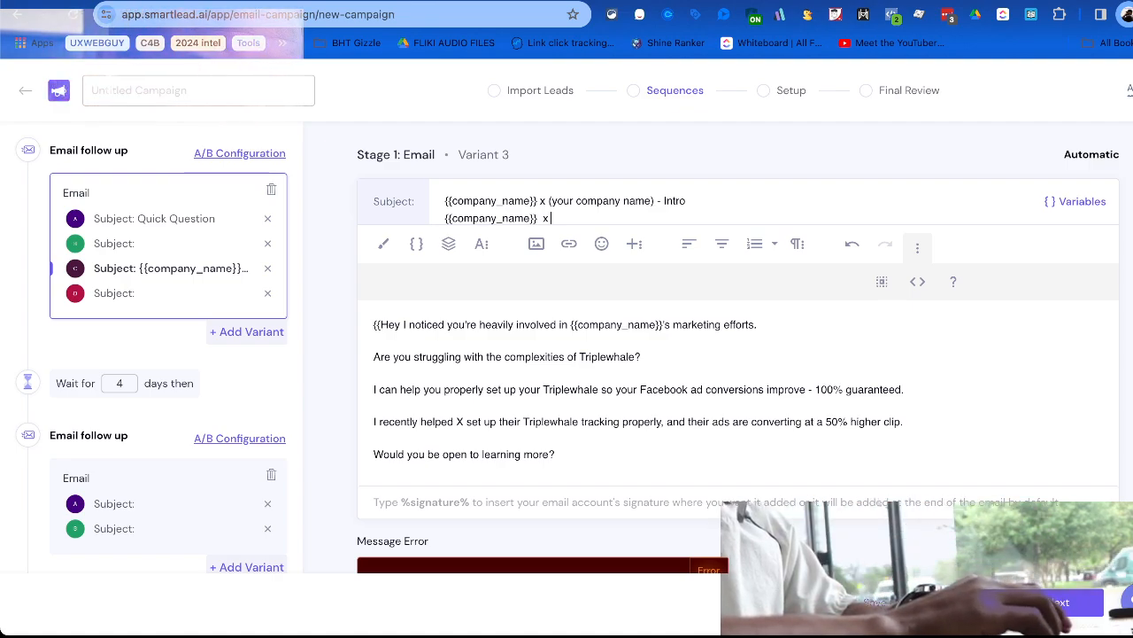
pyautogui.write('Fix Your')
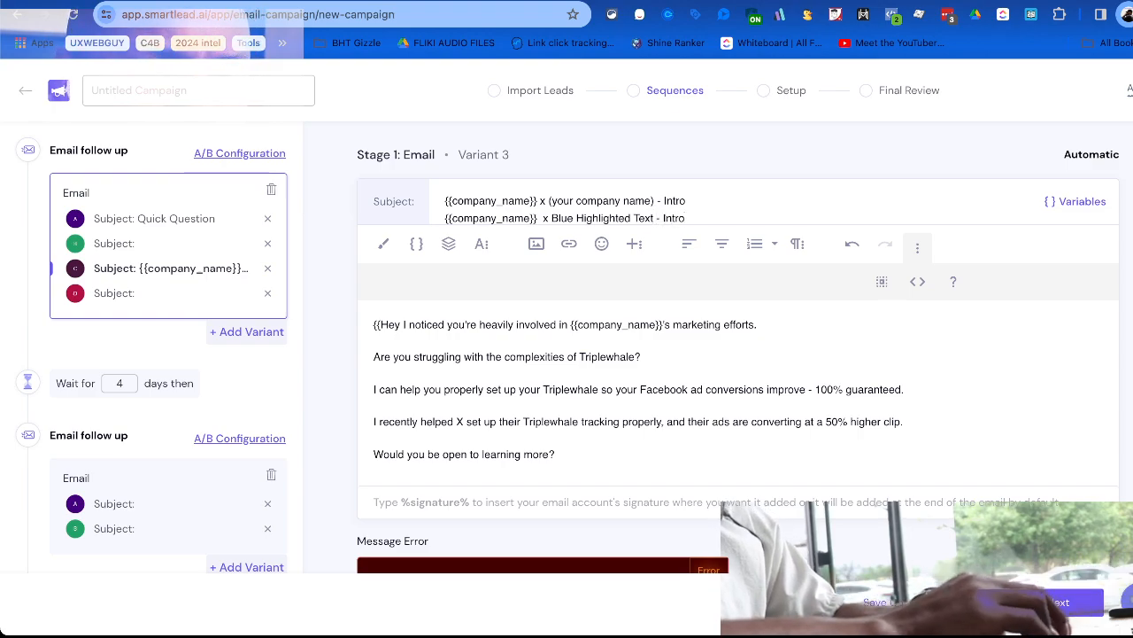
pyautogui.moveTo(693, 201); pyautogui.dragTo(443, 206)
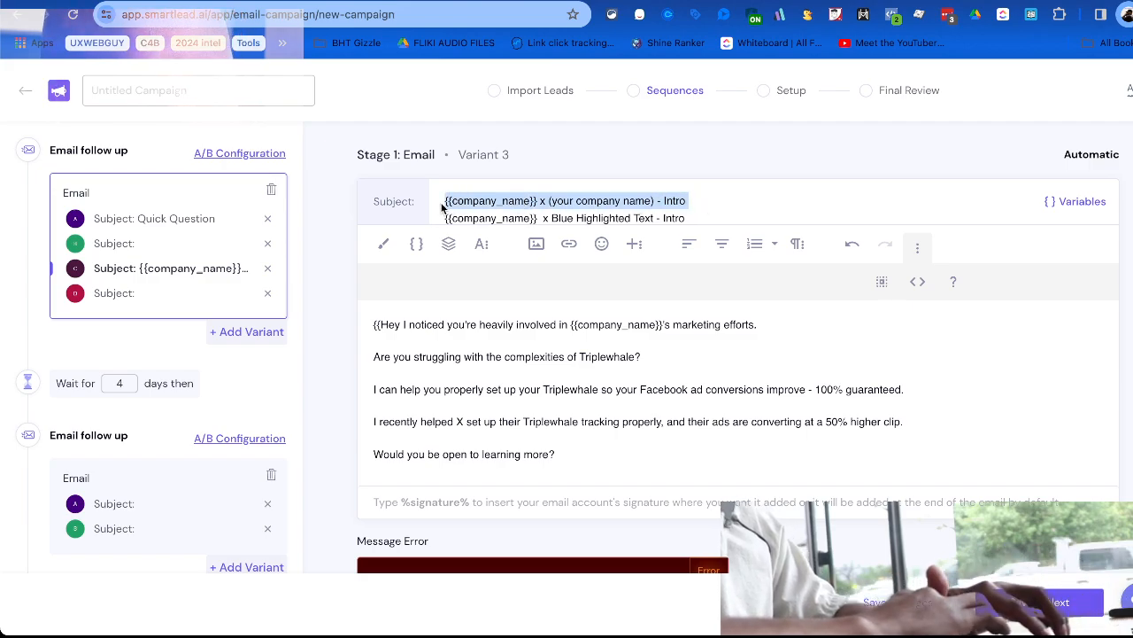
pyautogui.press('BackSpace')
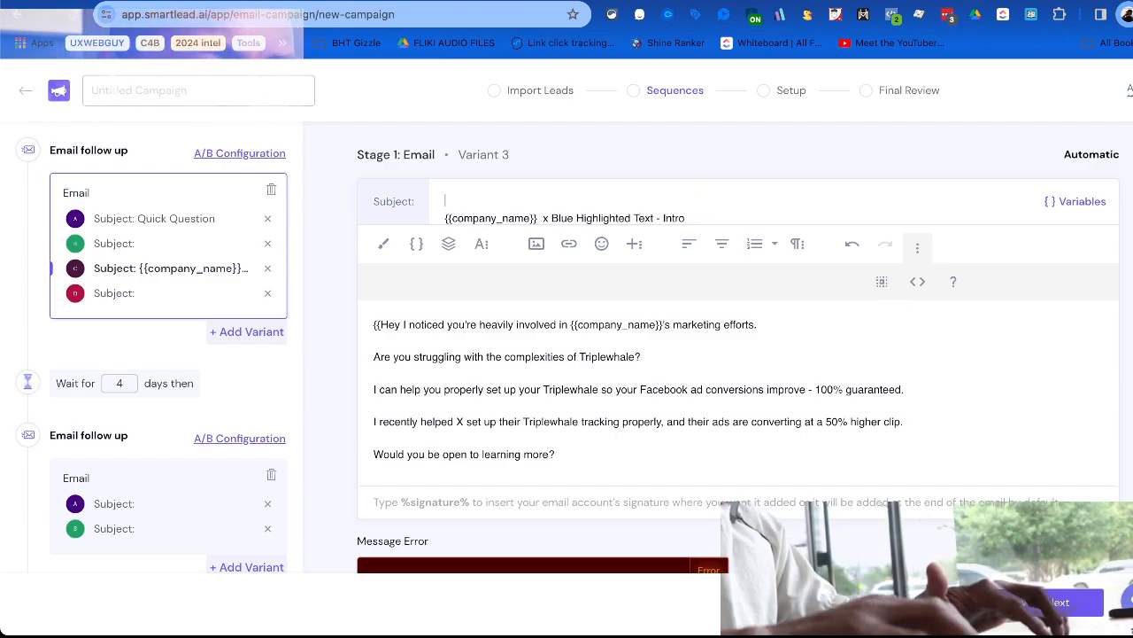
pyautogui.press('BackSpace')
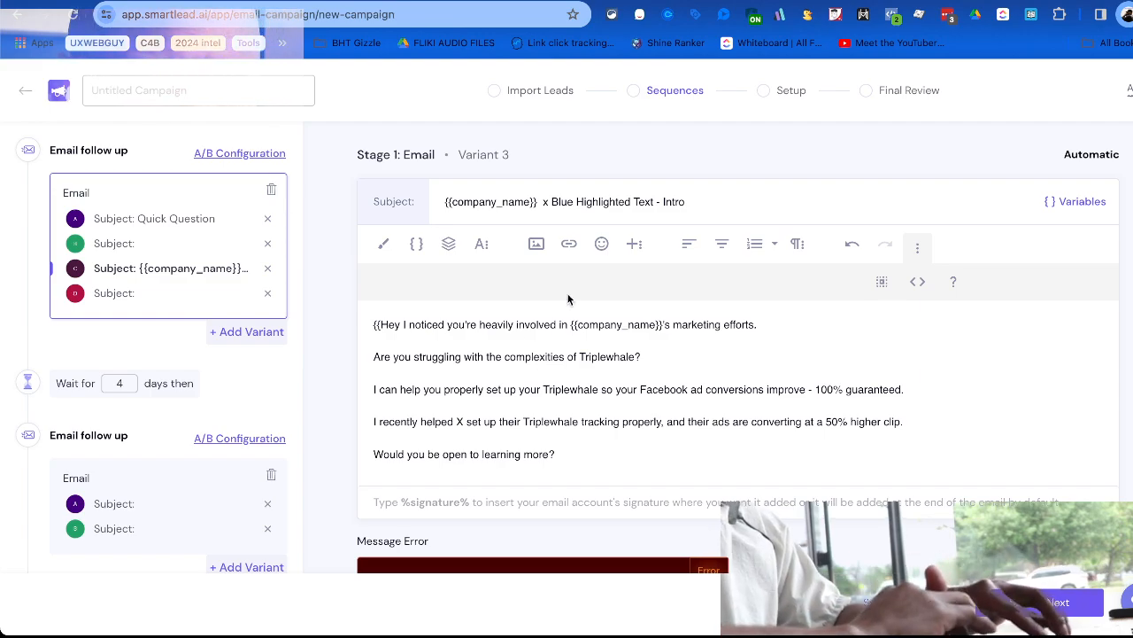
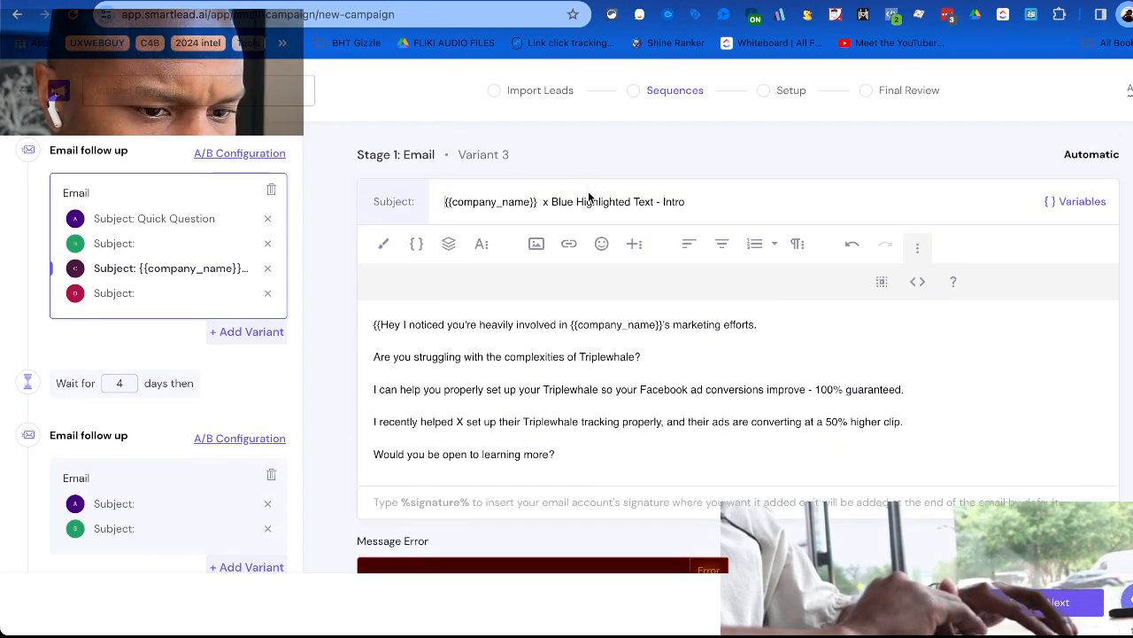
# Open Stage 1 Variant 2, and switch to Google Docs to read through the remaining email scripts down to EMAIL 5.
pyautogui.press('super+a')
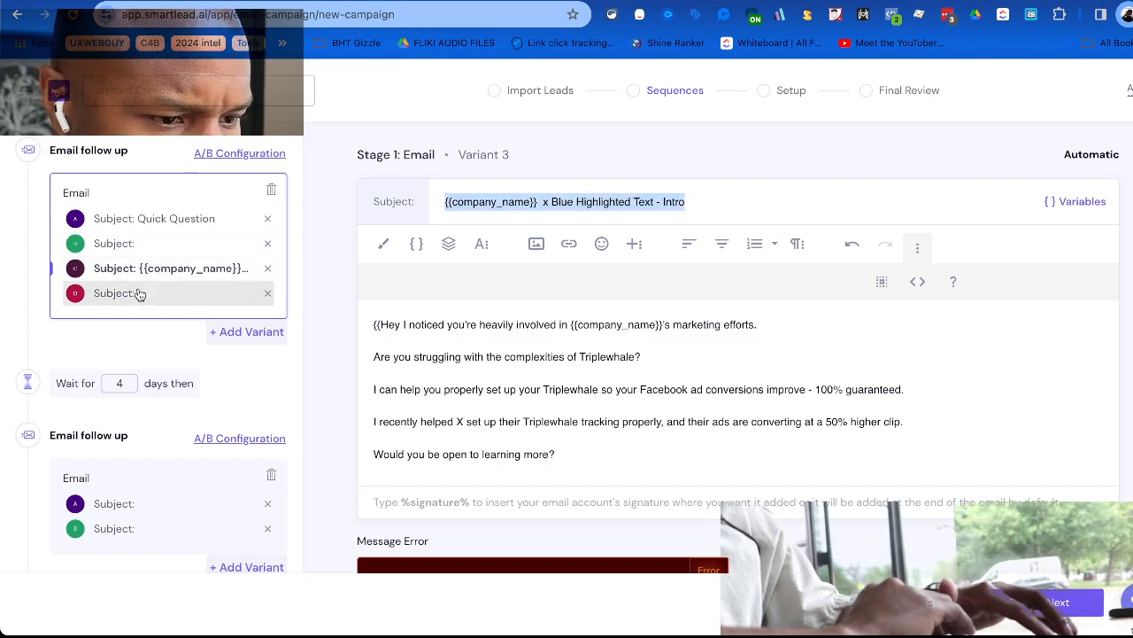
pyautogui.click(156, 243)
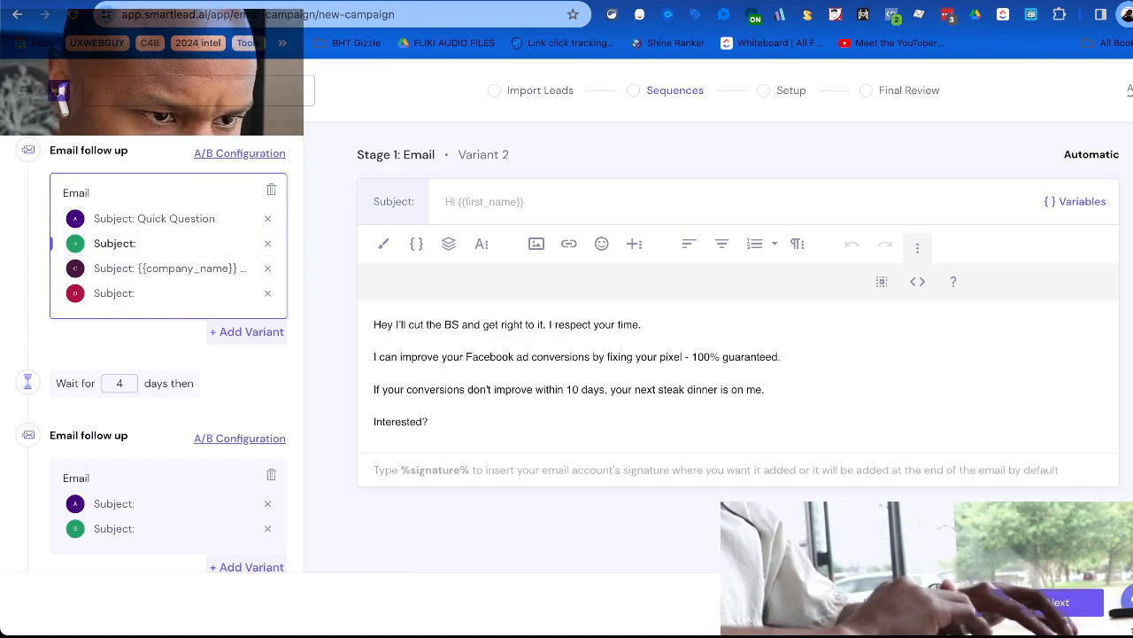
pyautogui.hotkey('ctrl', 'Tab')
pyautogui.scroll(4, 425, 292)
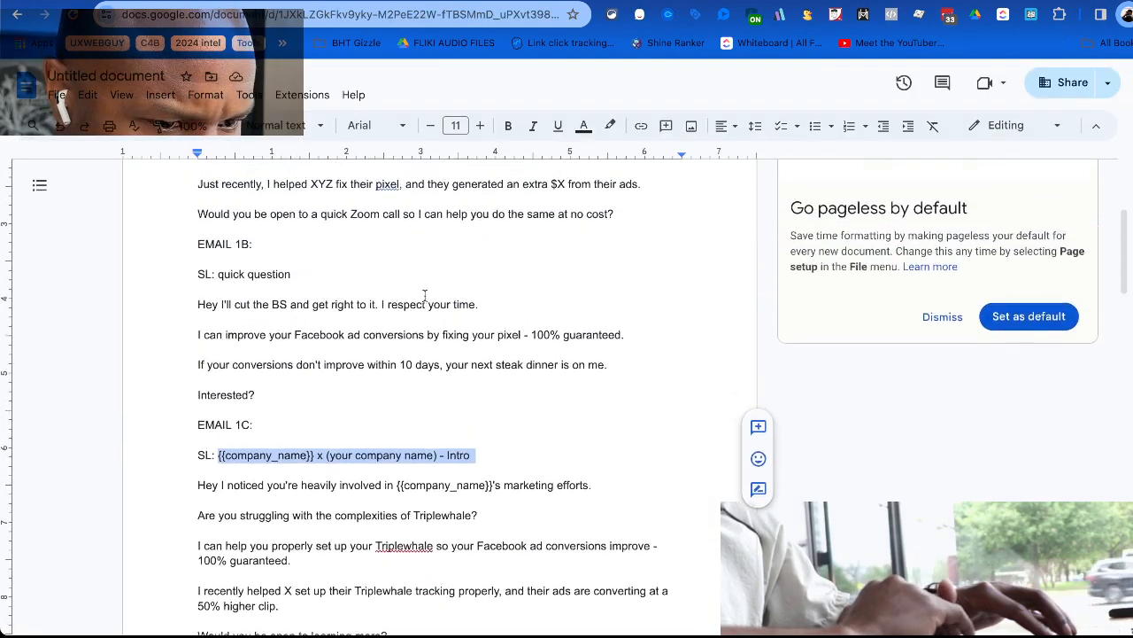
pyautogui.scroll(-5, 419, 295)
pyautogui.scroll(-4, 405, 251)
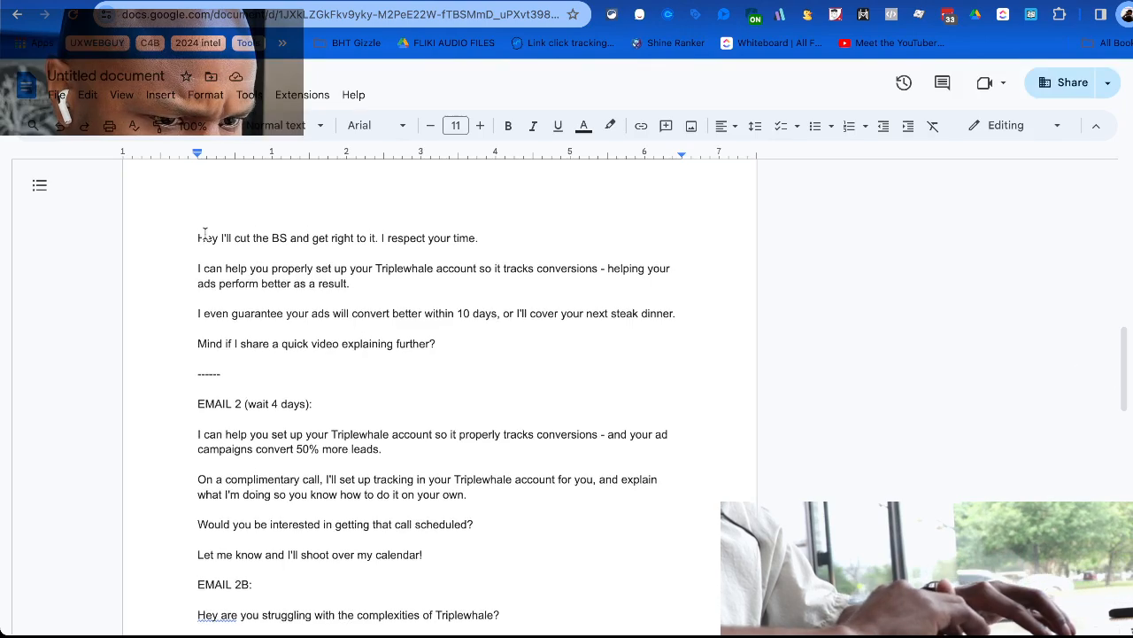
pyautogui.scroll(3, 200, 234)
pyautogui.scroll(-4, 205, 233)
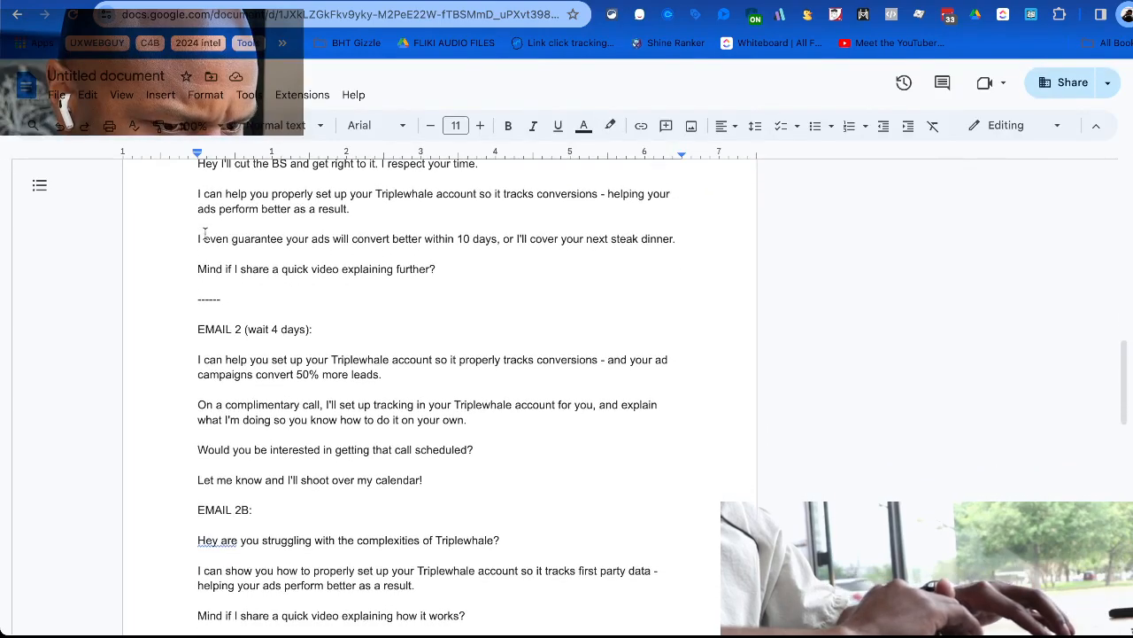
pyautogui.scroll(2, 205, 233)
pyautogui.scroll(-3, 204, 233)
pyautogui.scroll(-6, 205, 233)
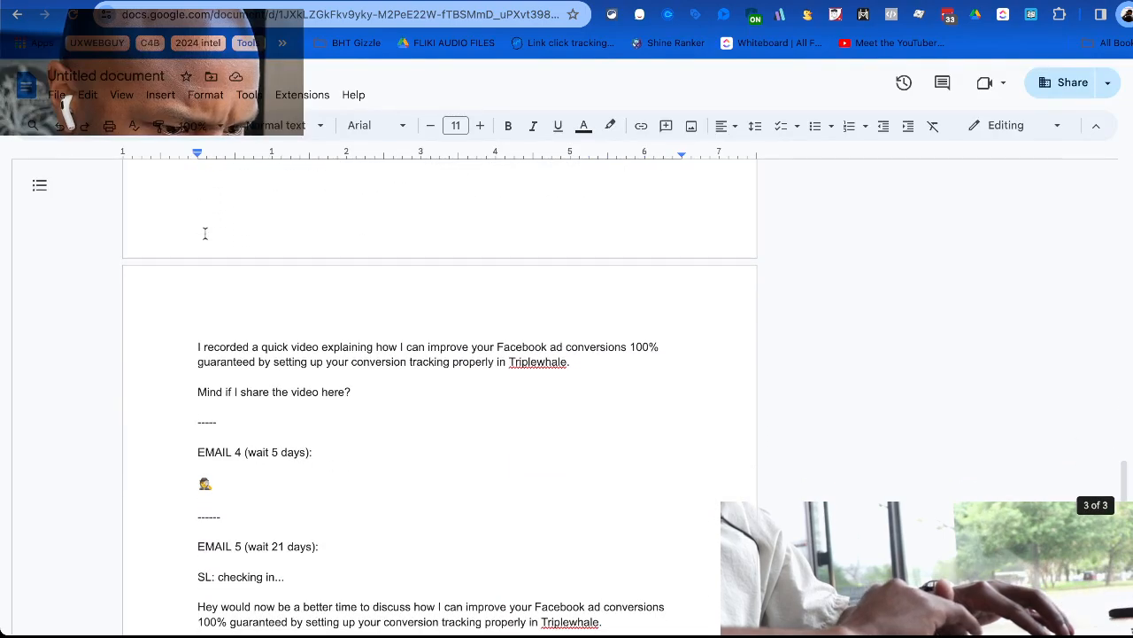
pyautogui.scroll(-4, 205, 232)
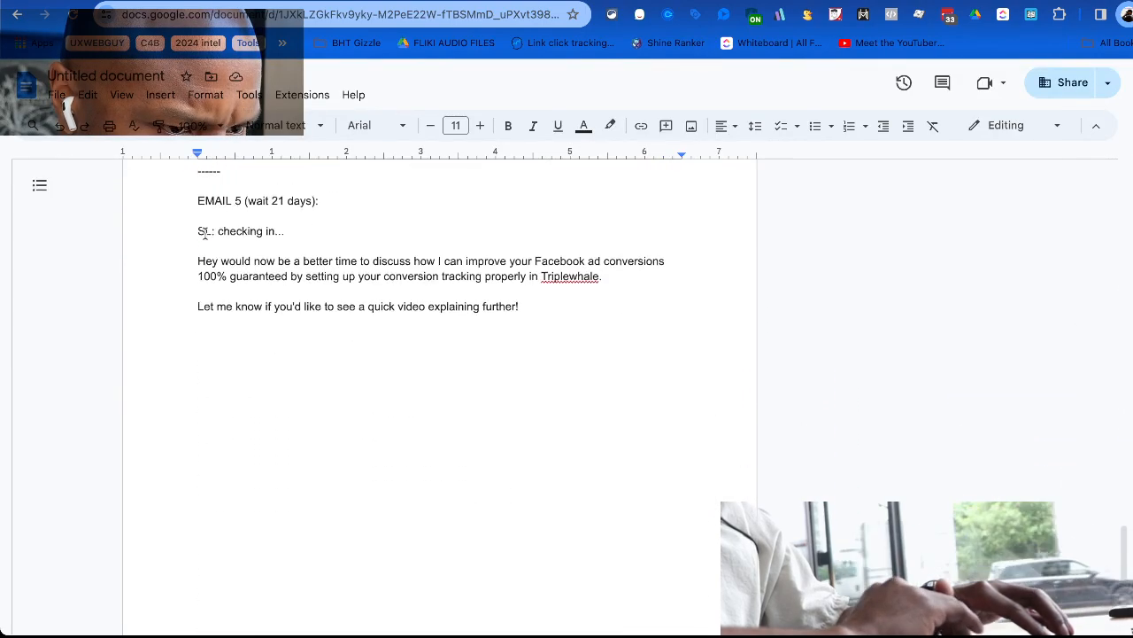
pyautogui.scroll(-1, 204, 231)
pyautogui.scroll(14, 203, 232)
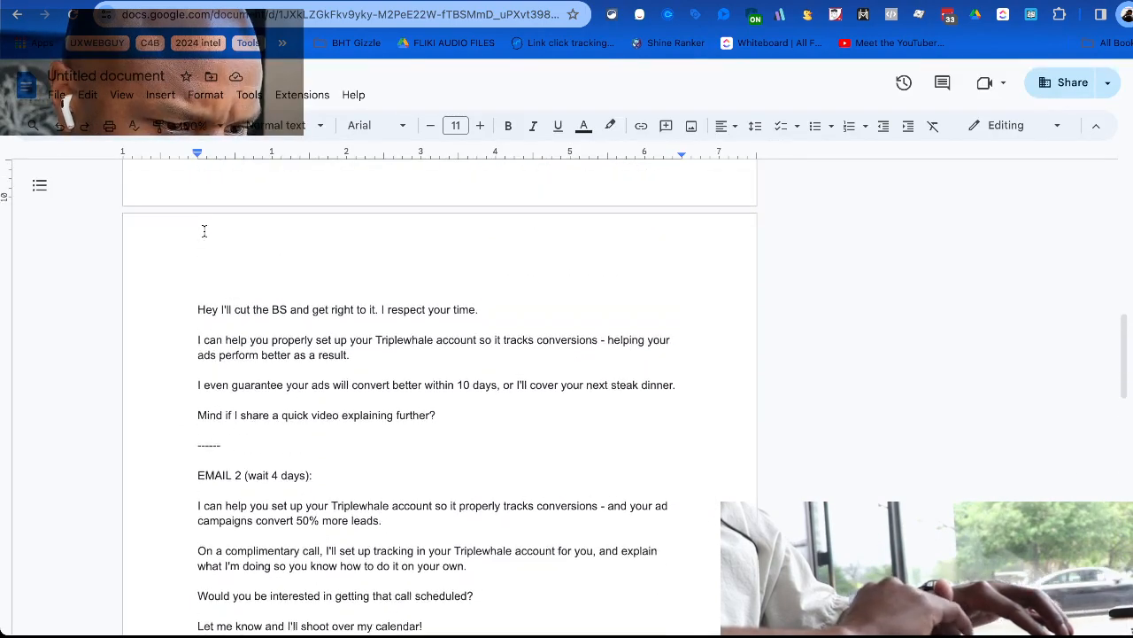
# Switch to the COLD EMAIL SCRIPTS thread in Gmail and copy the quoted two-line script from the "Another angle I just thought of" message.
pyautogui.hotkey('ctrl', 'shift', 'Tab')
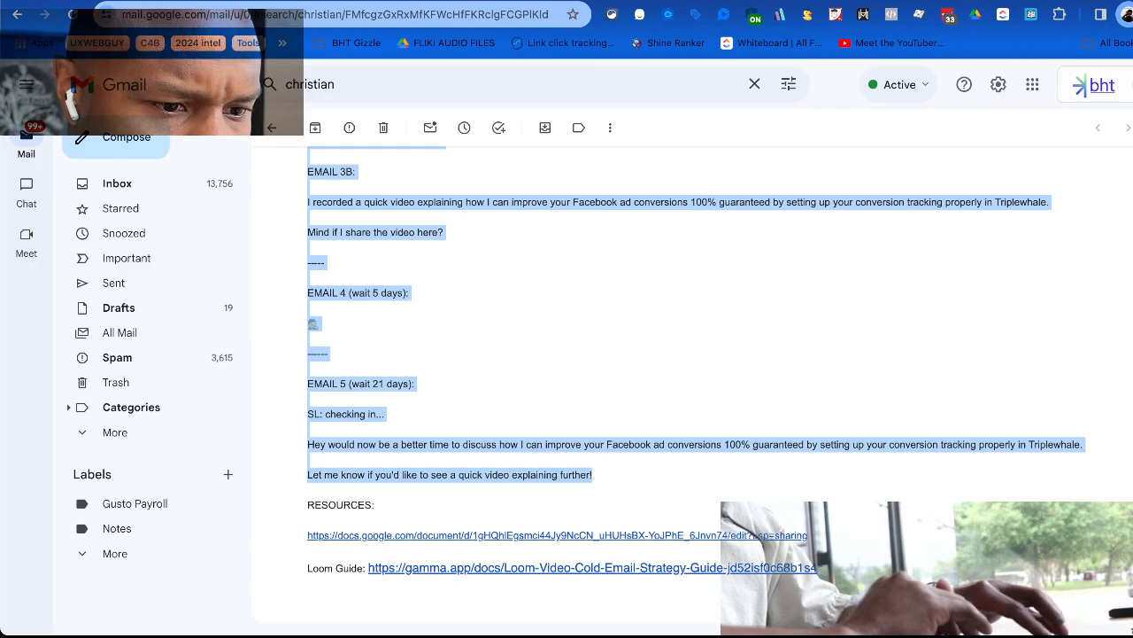
pyautogui.scroll(15, 420, 284)
pyautogui.click(661, 231)
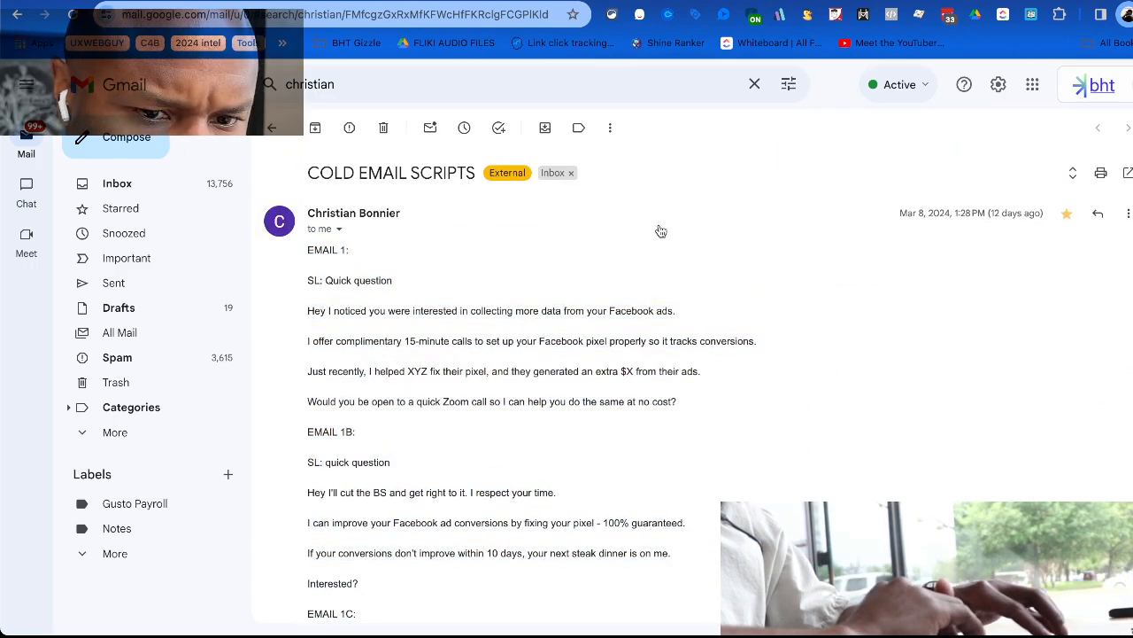
pyautogui.click(660, 230)
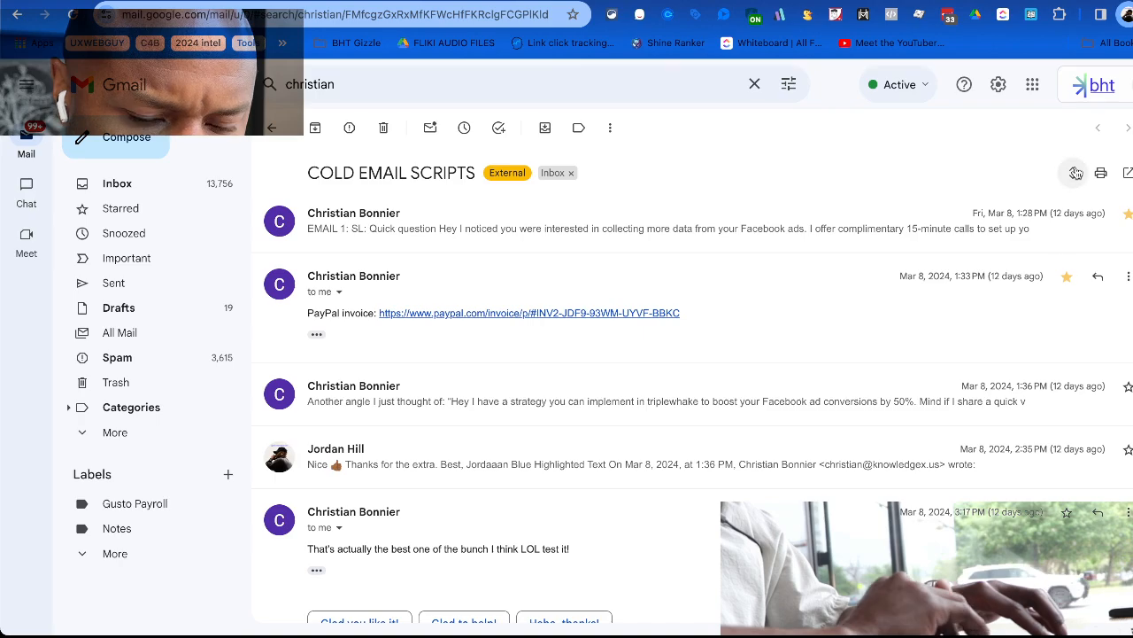
pyautogui.scroll(-2, 1067, 337)
pyautogui.scroll(2, 1066, 336)
pyautogui.scroll(-2, 960, 349)
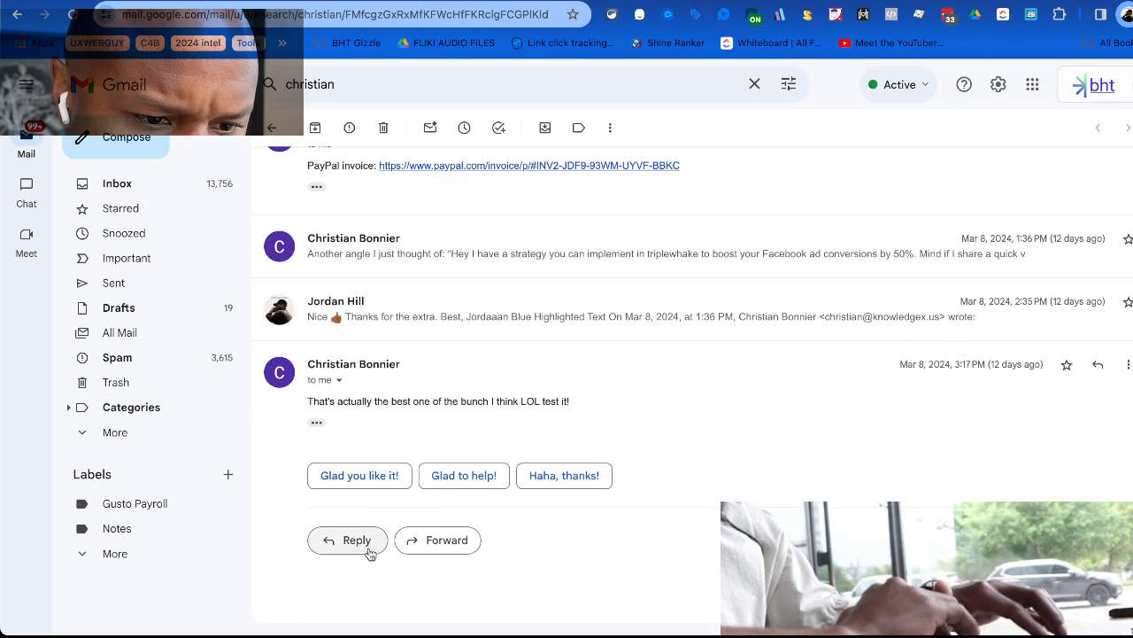
pyautogui.click(453, 255)
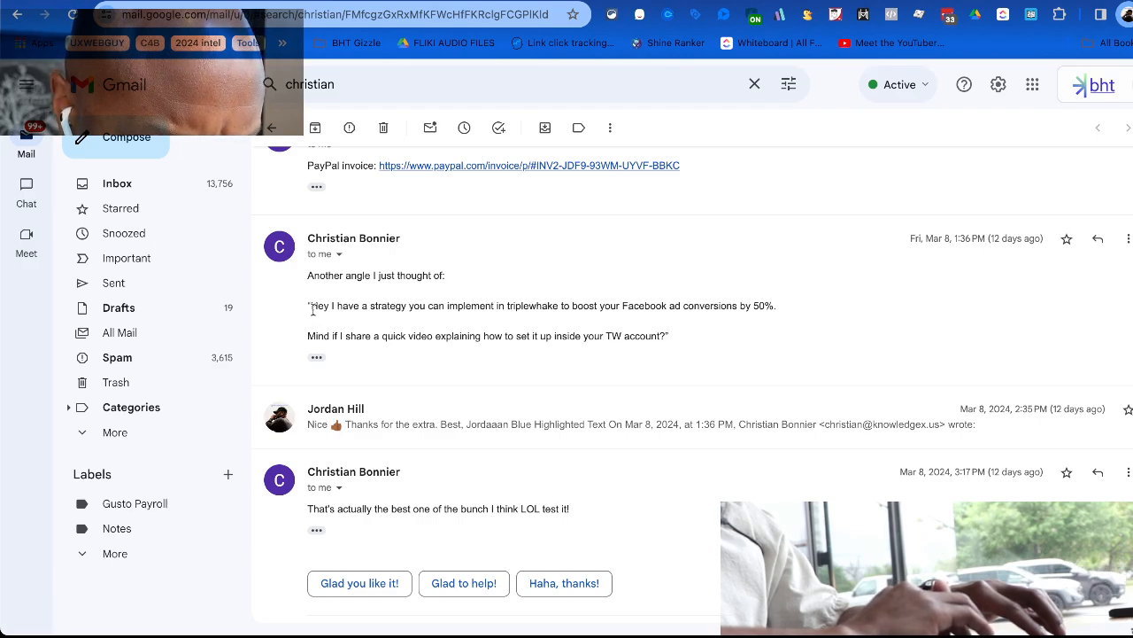
pyautogui.moveTo(312, 305); pyautogui.dragTo(658, 340)
pyautogui.press('super+c')
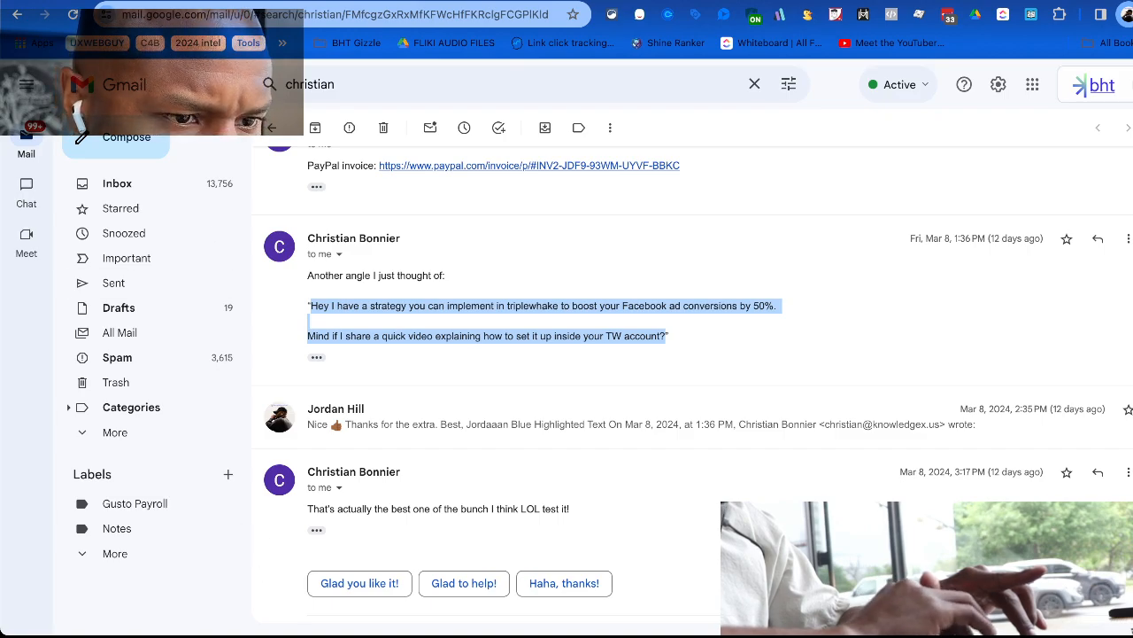
# Switch back to Smartlead, add a fifth variant to the Stage 1 email, and paste the copied script as its message body.
pyautogui.click(483, 0)
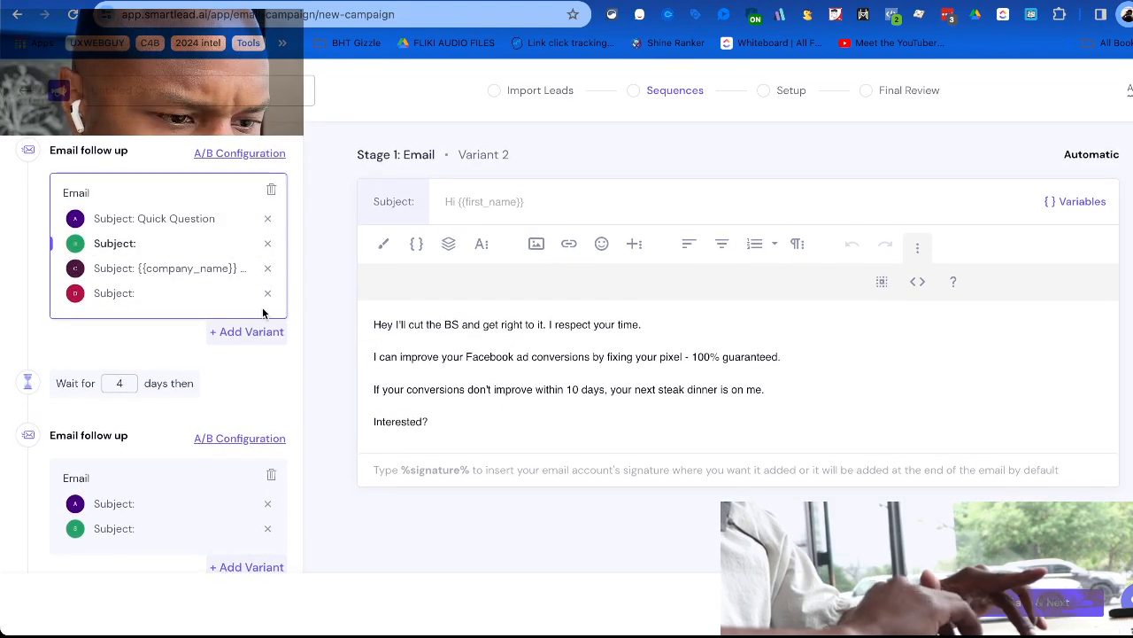
pyautogui.click(246, 329)
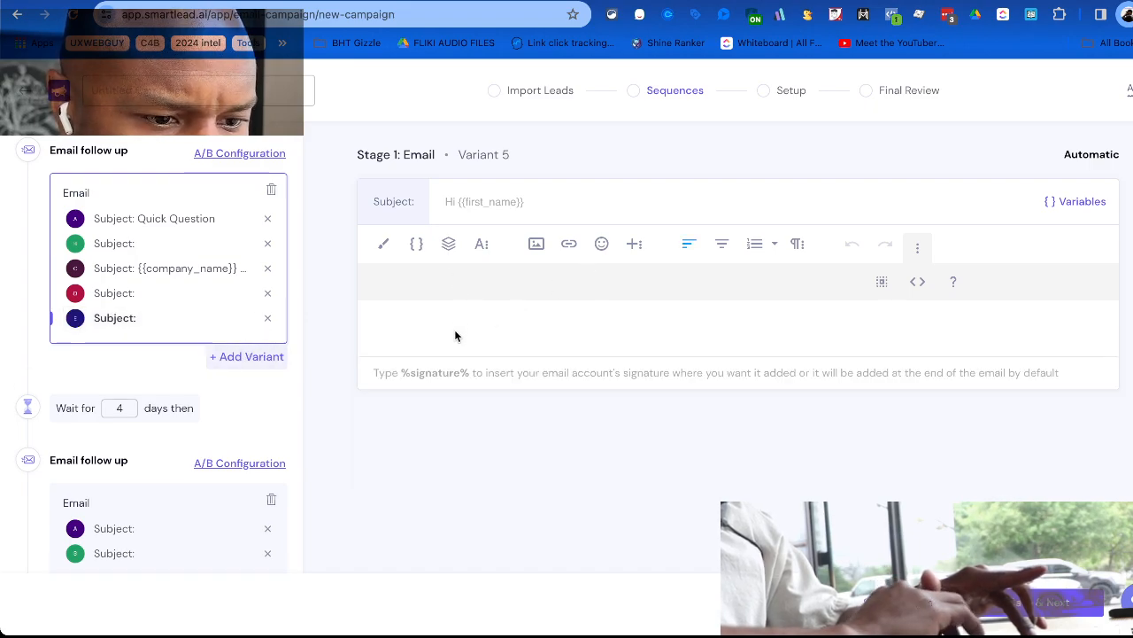
pyautogui.press('super+v')
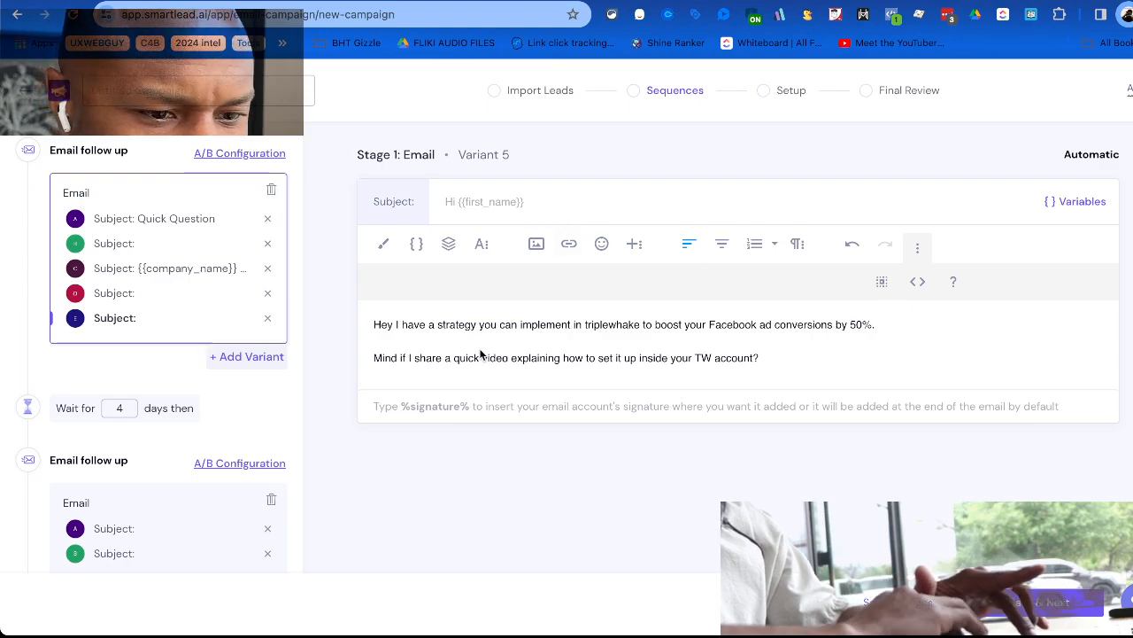
# Correct "triplewhake" to "triplewhale" in the Variant 5 body and set the promised conversion boost to 20%.
pyautogui.click(633, 321)
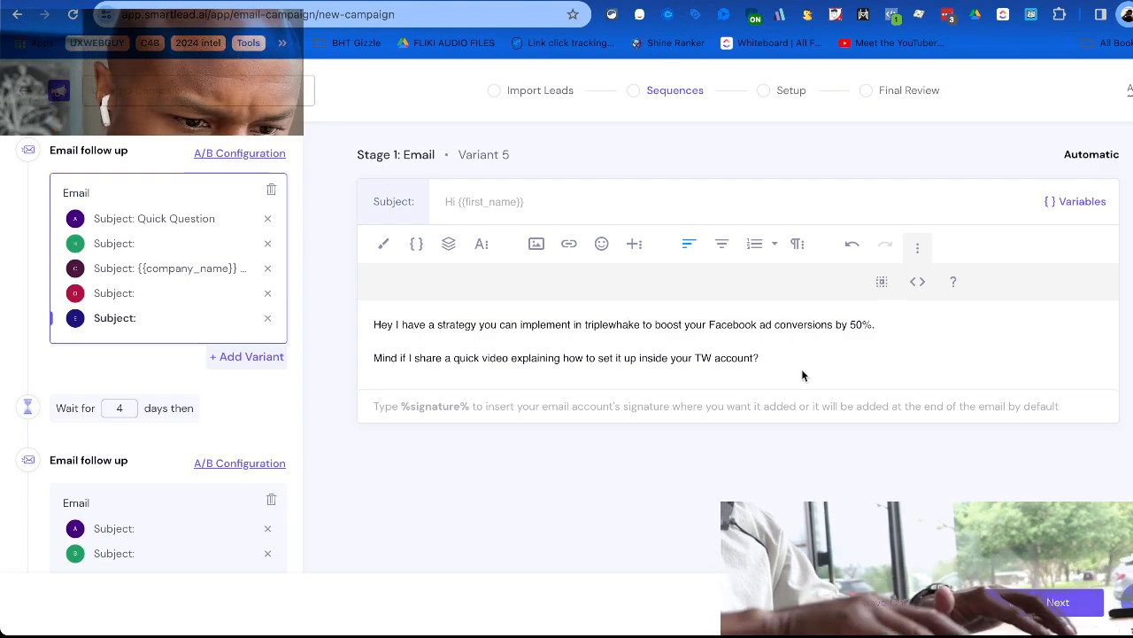
pyautogui.press('BackSpace')
pyautogui.write('l')
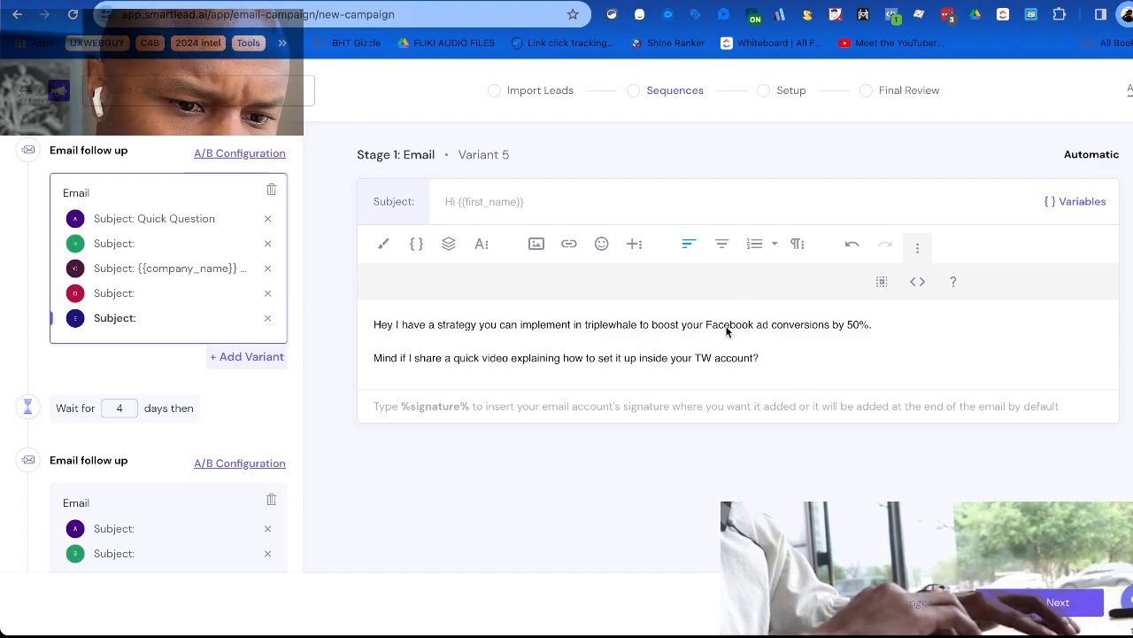
pyautogui.click(852, 326)
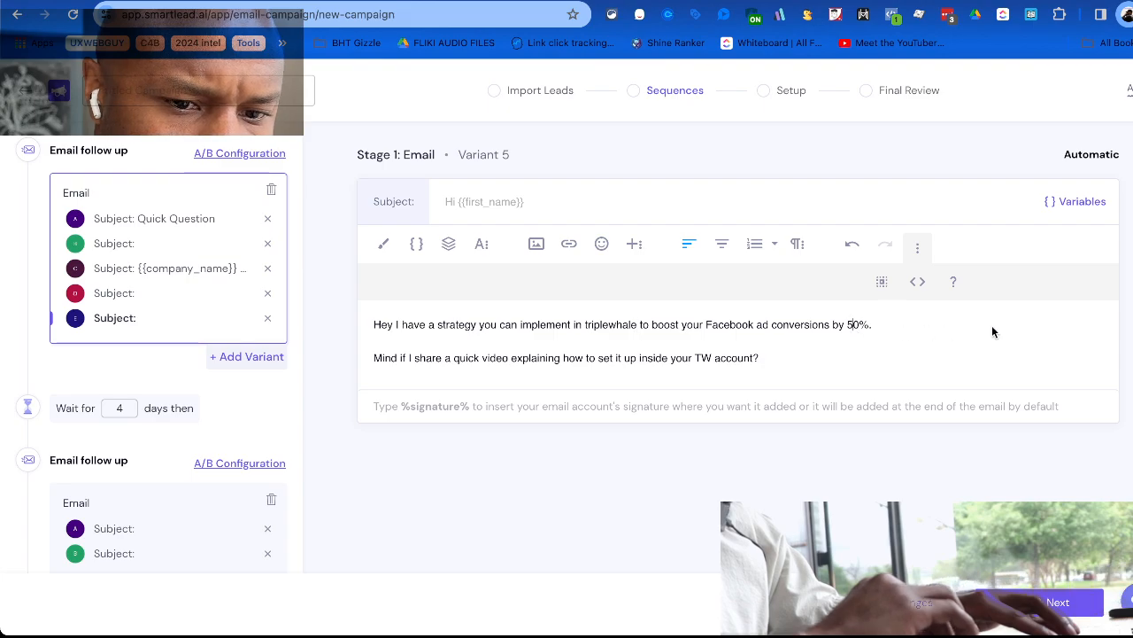
pyautogui.press('BackSpace')
pyautogui.write('2')
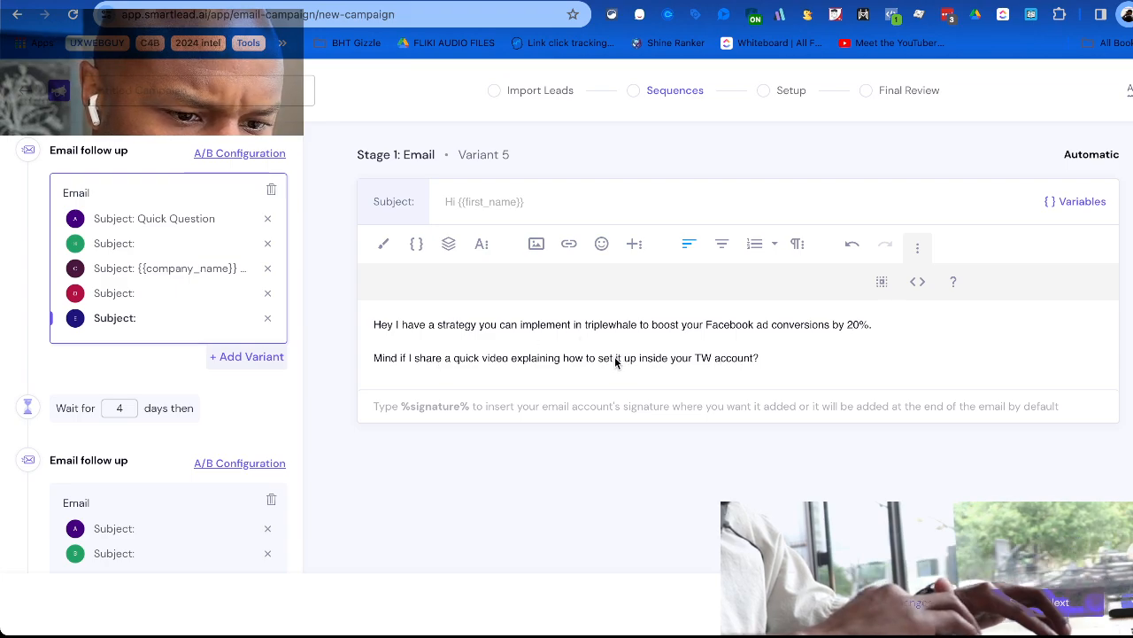
# Remove "TW" from the Variant 5 closing question so it ends with "inside your account?".
pyautogui.click(714, 356)
pyautogui.press('BackSpace')
pyautogui.press('BackSpace')
pyautogui.press('BackSpace')
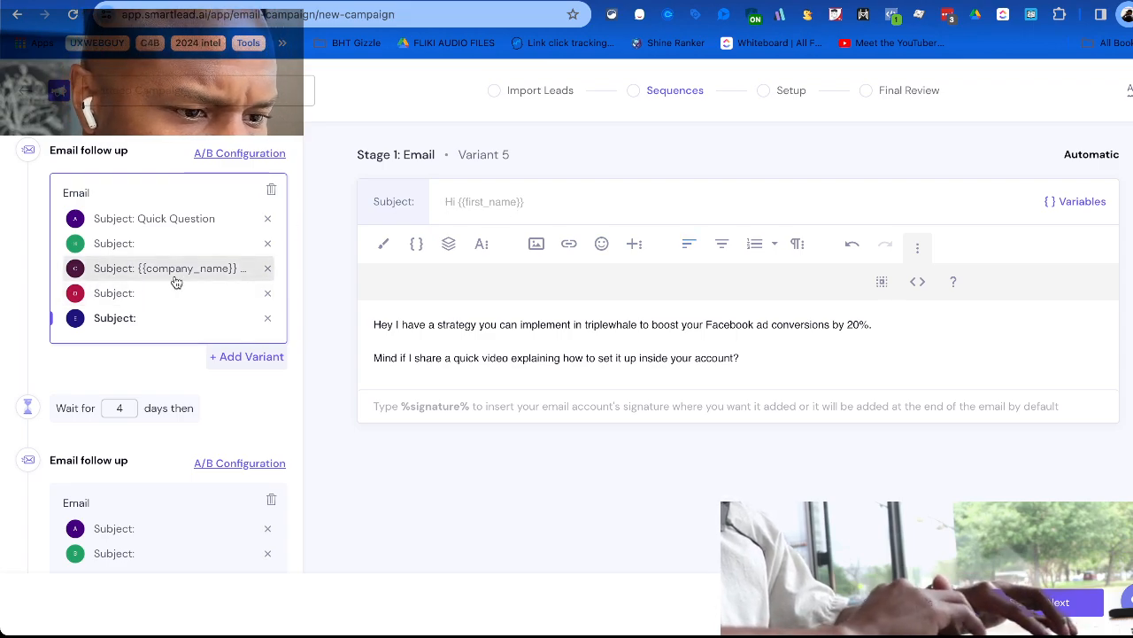
# Set the promised increase in leads to 20% in the Stage 2 Variant 1 message body.
pyautogui.scroll(-3, 177, 398)
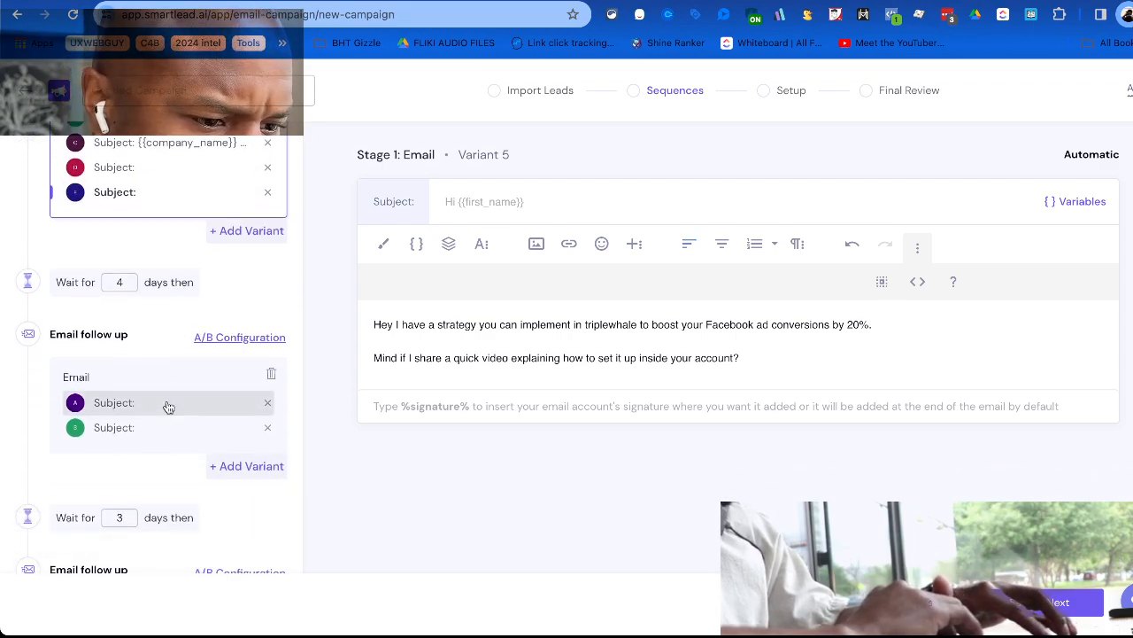
pyautogui.click(168, 405)
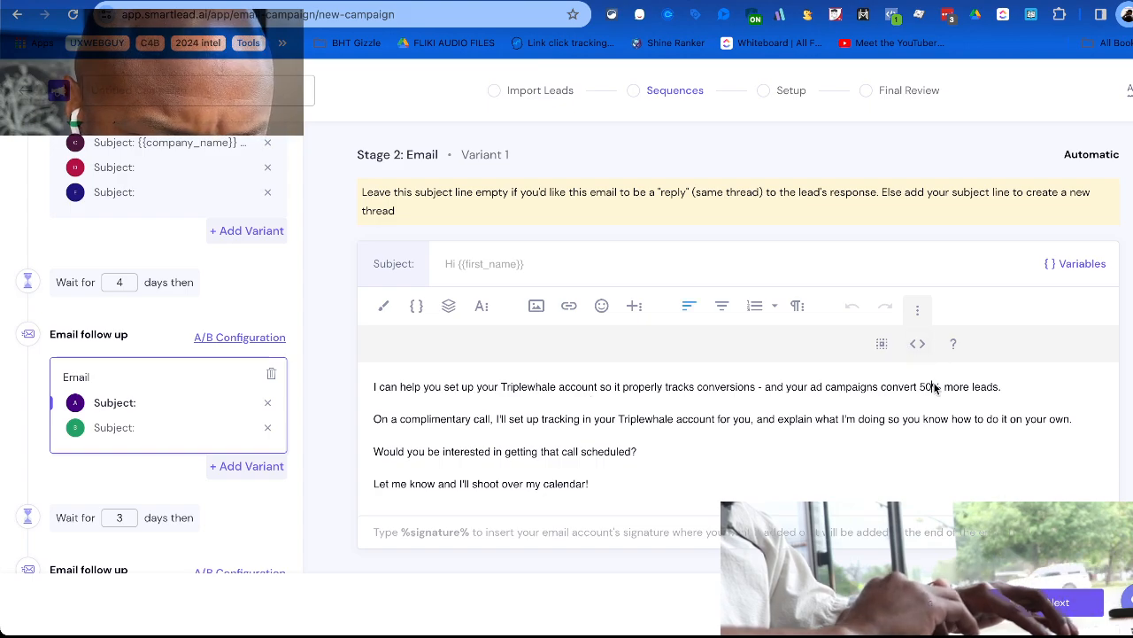
pyautogui.click(920, 390)
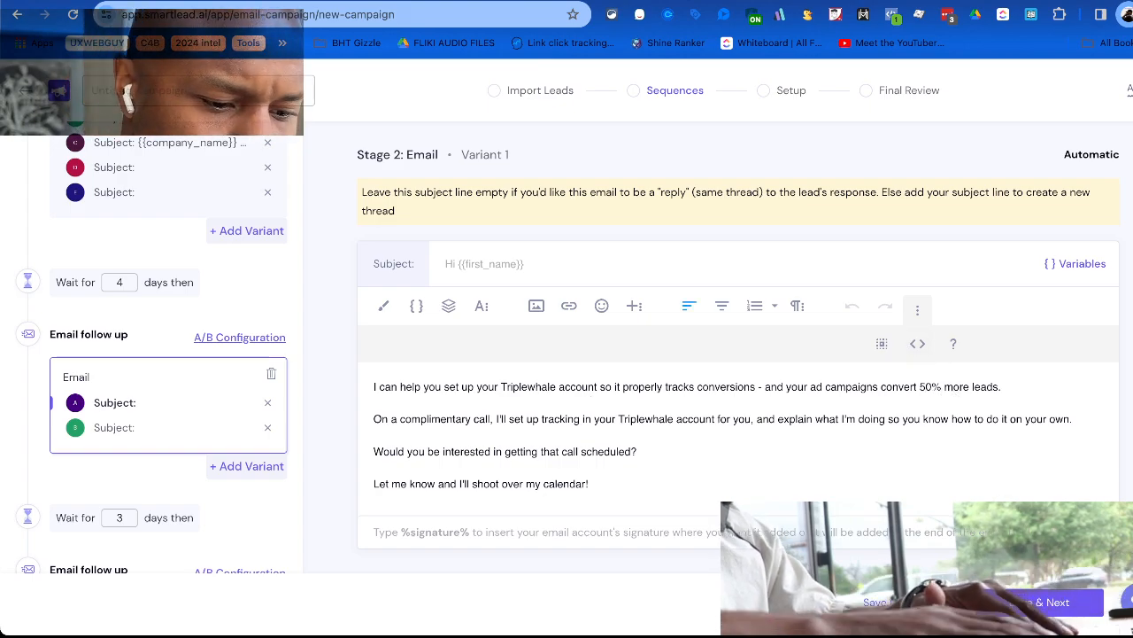
pyautogui.press('BackSpace')
pyautogui.write('2')
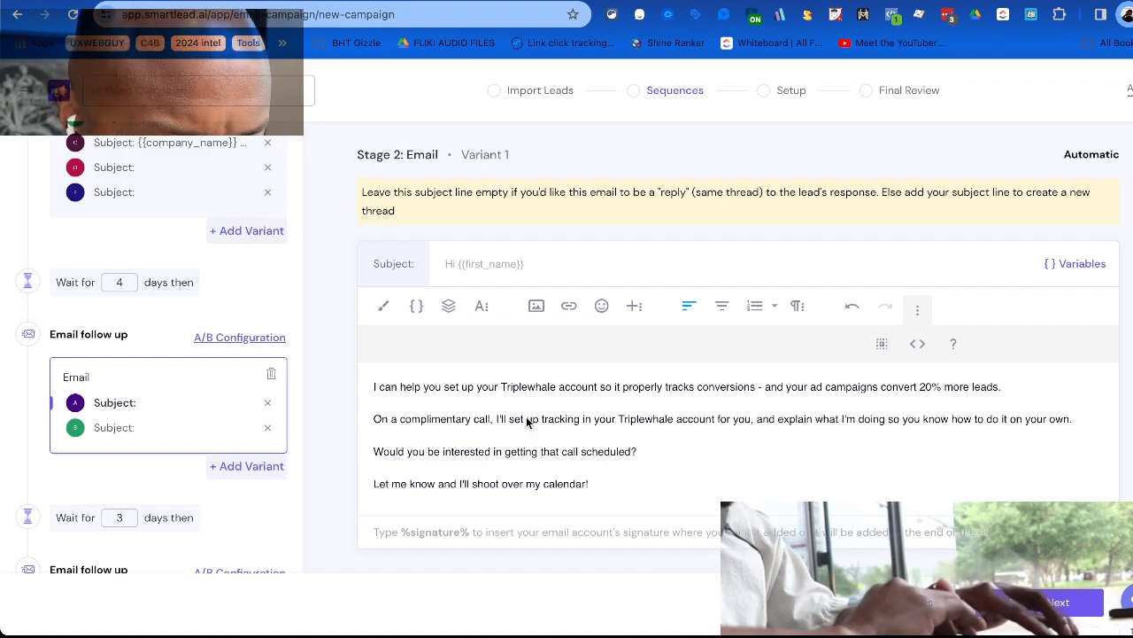
# Review the wording of the Stage 2 Variant 1 message body and select "Triplewhale" in its first sentence.
pyautogui.click(516, 420)
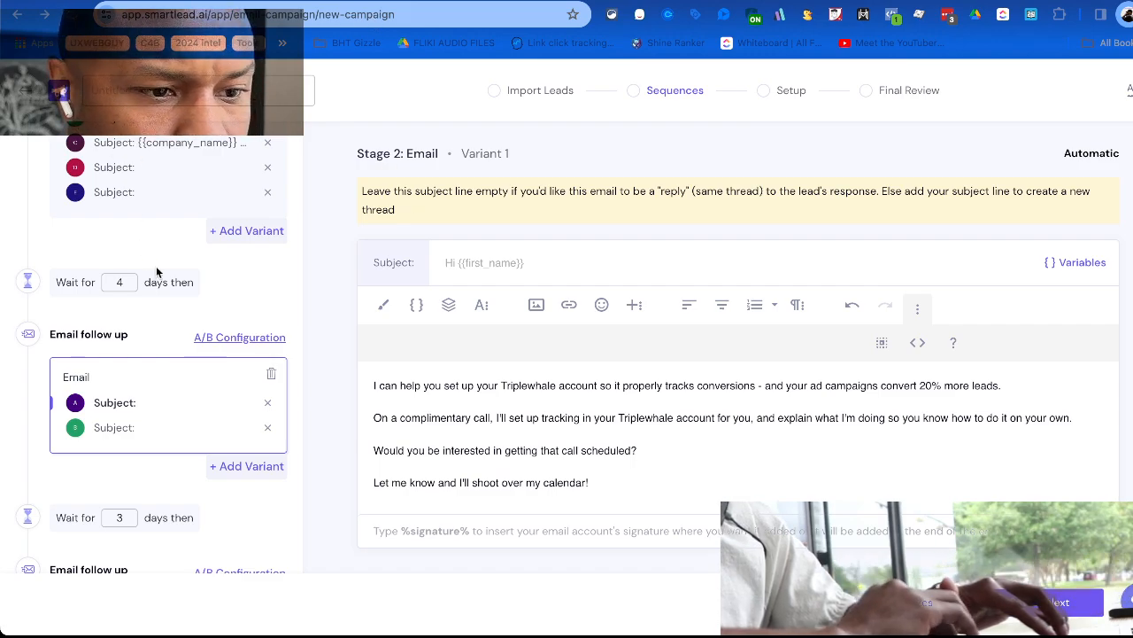
pyautogui.click(110, 252)
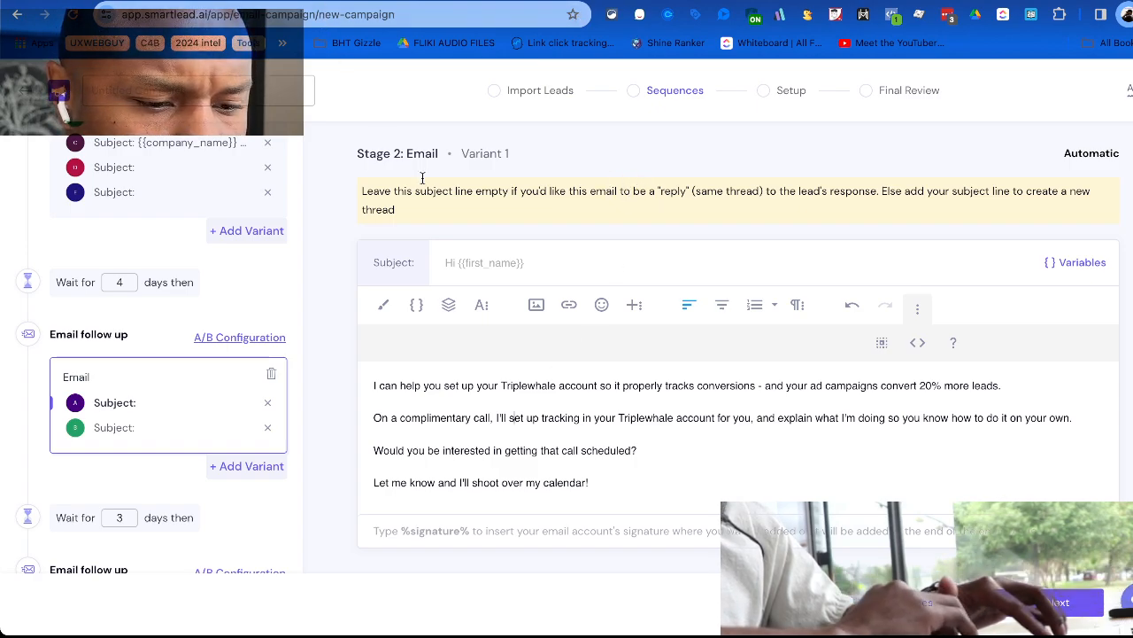
pyautogui.click(839, 395)
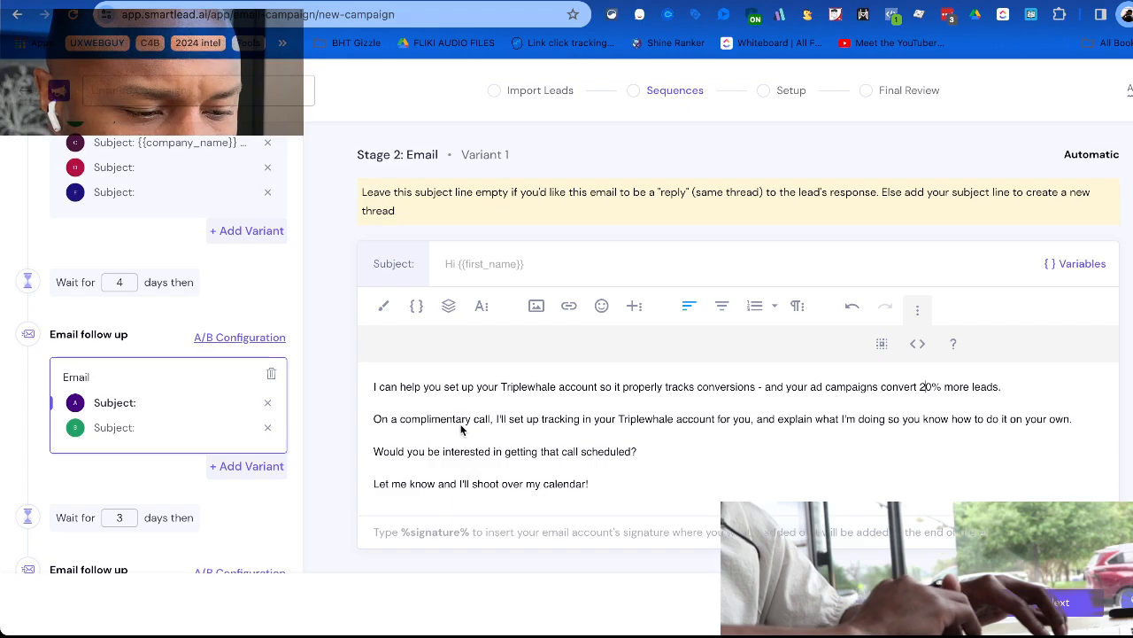
pyautogui.click(623, 434)
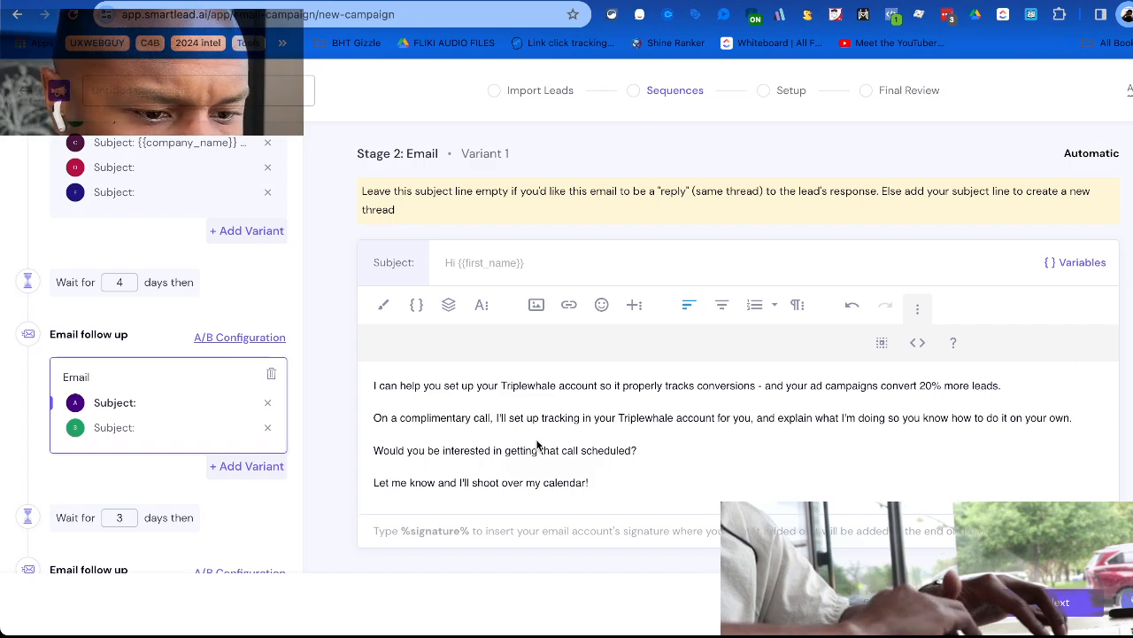
pyautogui.click(374, 417)
pyautogui.moveTo(501, 386); pyautogui.dragTo(558, 390)
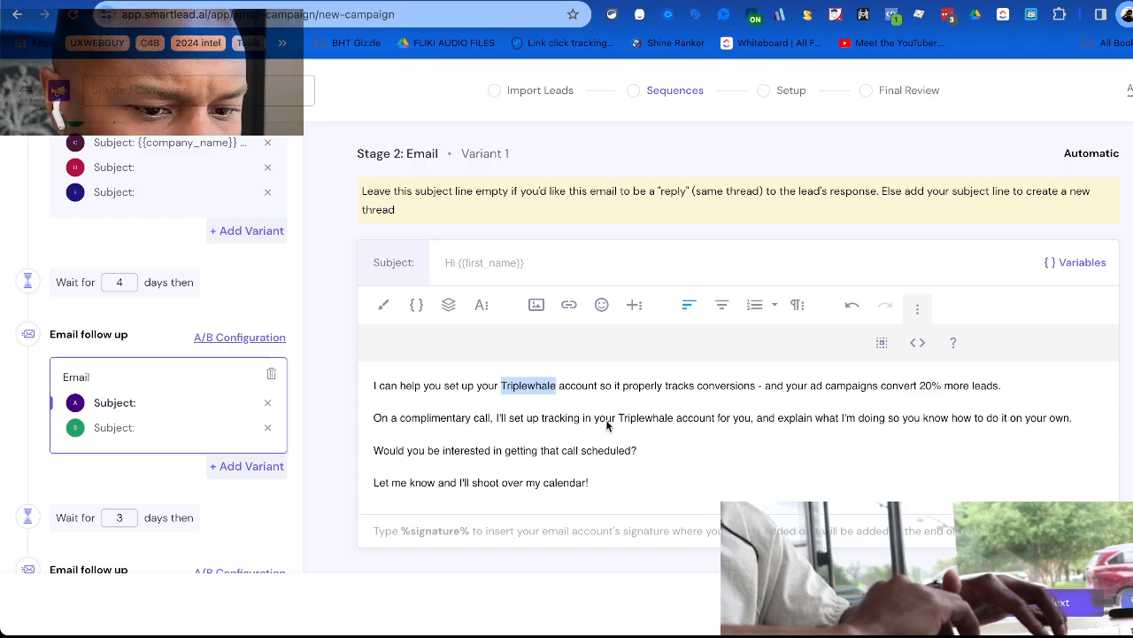
# Highlight the Triplewhale mentions in the body of the Stage 2 follow-up email.
pyautogui.moveTo(620, 418); pyautogui.dragTo(673, 421)
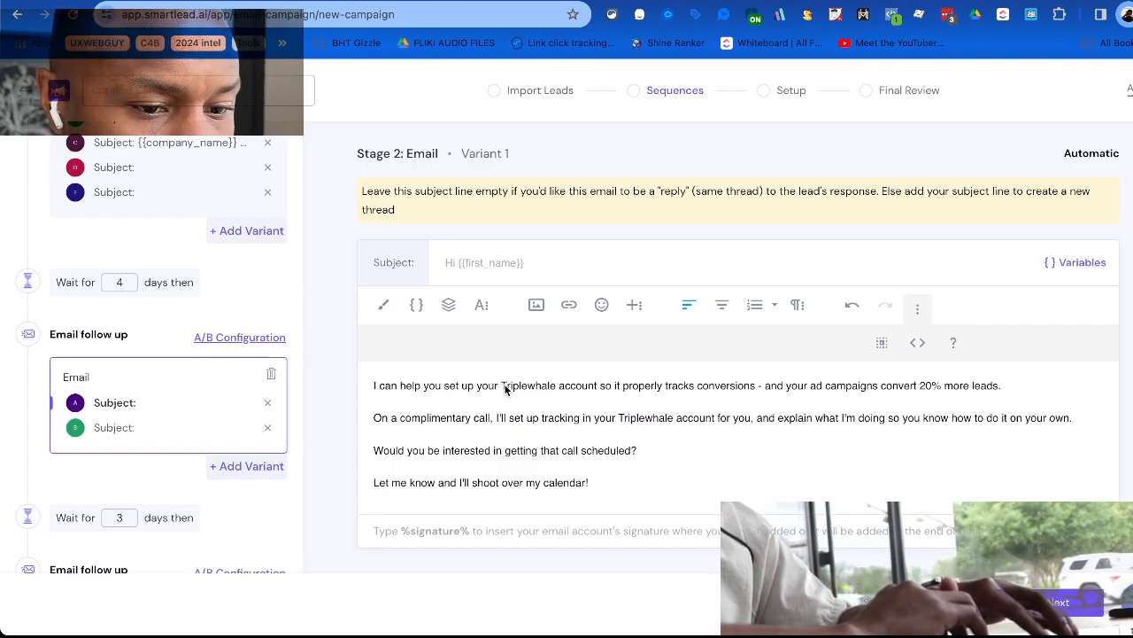
pyautogui.moveTo(506, 388); pyautogui.dragTo(555, 393)
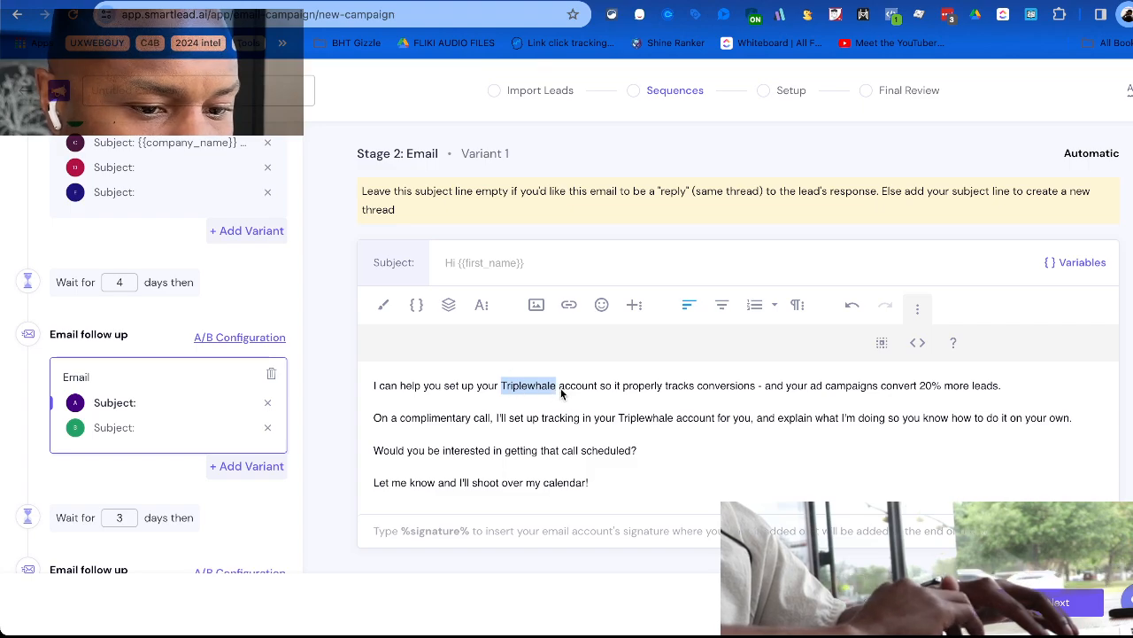
# Switch to BuiltWith, open the All Live Triple Whale Sites report while ignoring its expiry, and highlight the result count.
pyautogui.click(115, 2)
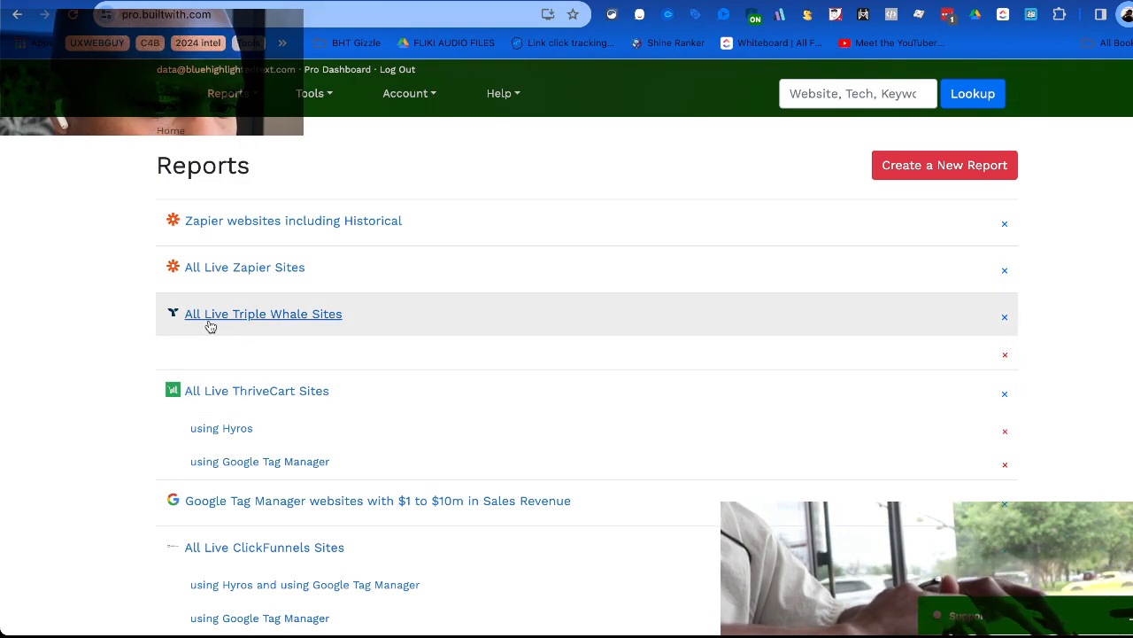
pyautogui.click(242, 322)
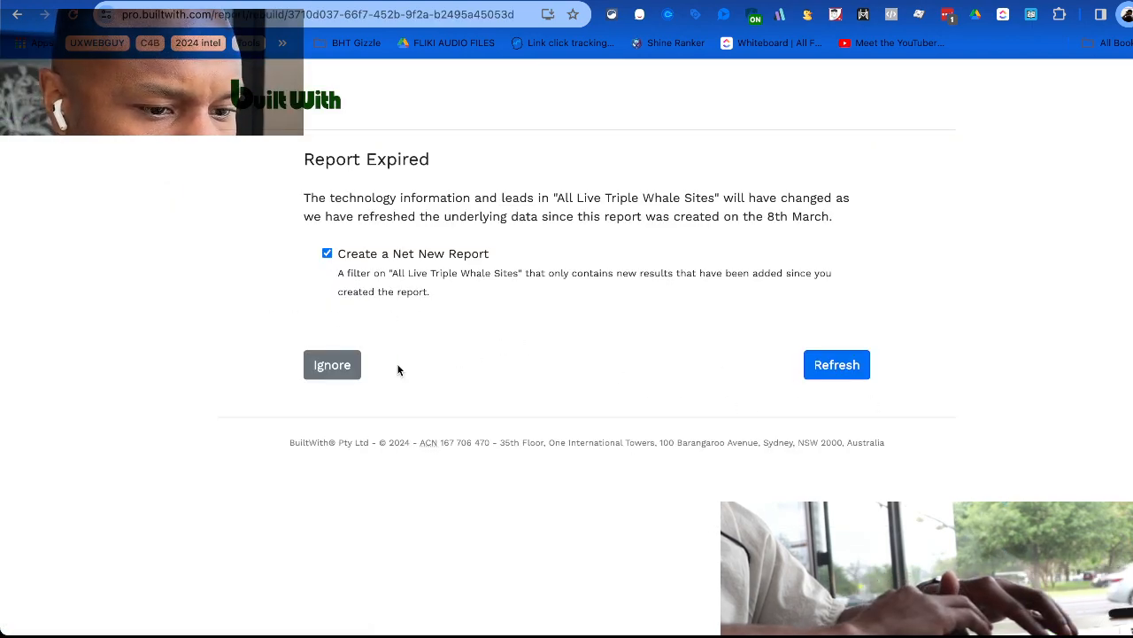
pyautogui.click(347, 369)
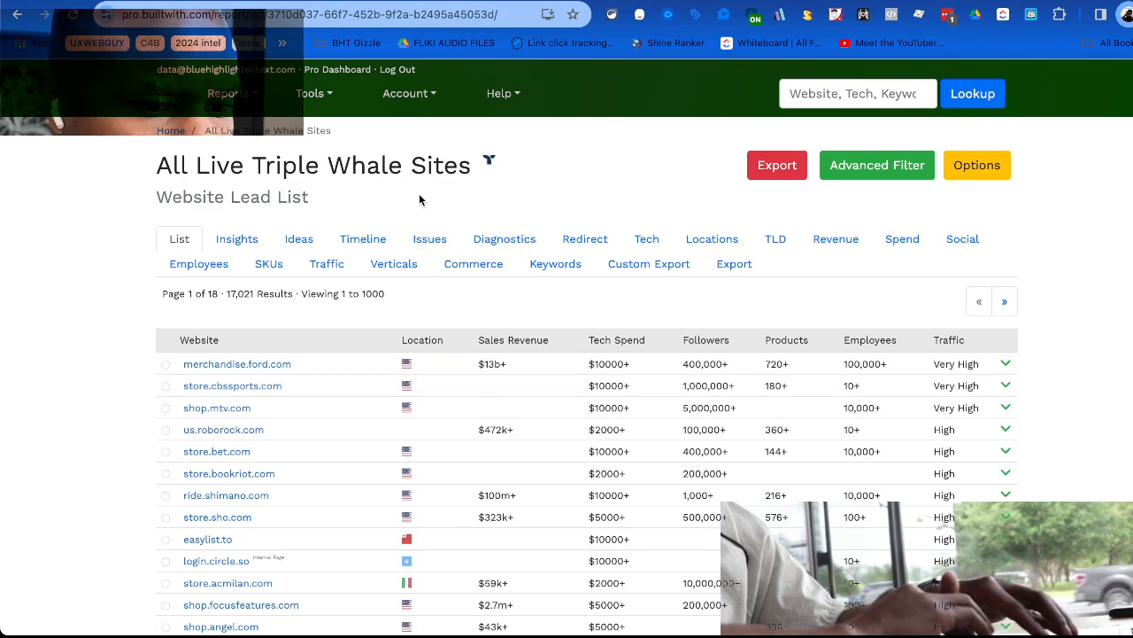
pyautogui.moveTo(227, 293); pyautogui.dragTo(254, 295)
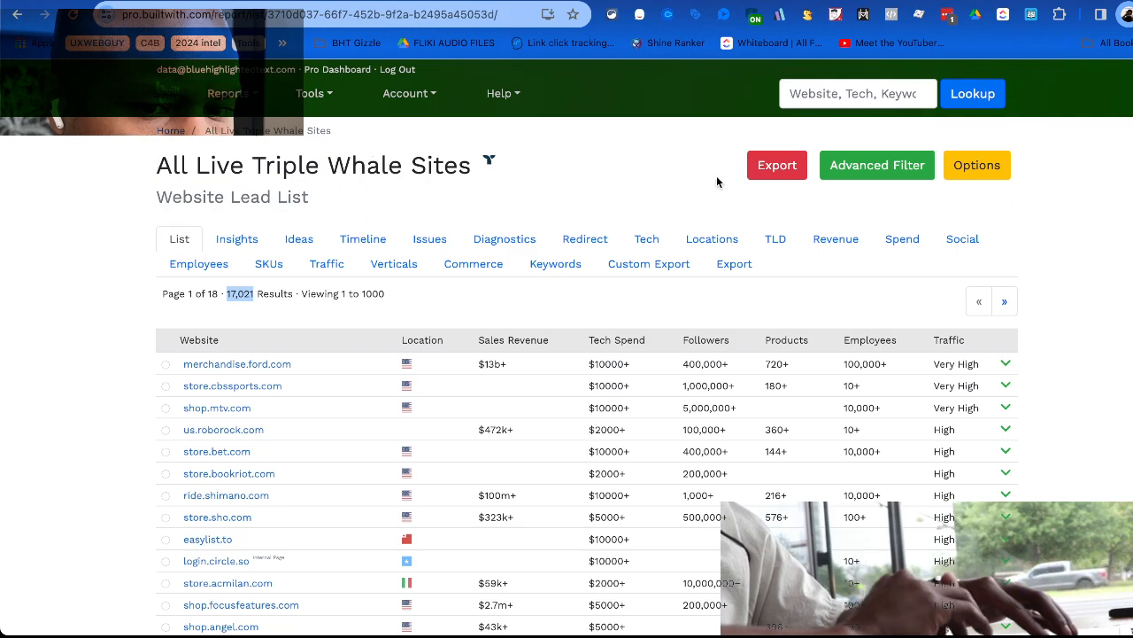
# View the starting points offered for a new report and return to the list of saved reports.
pyautogui.click(229, 93)
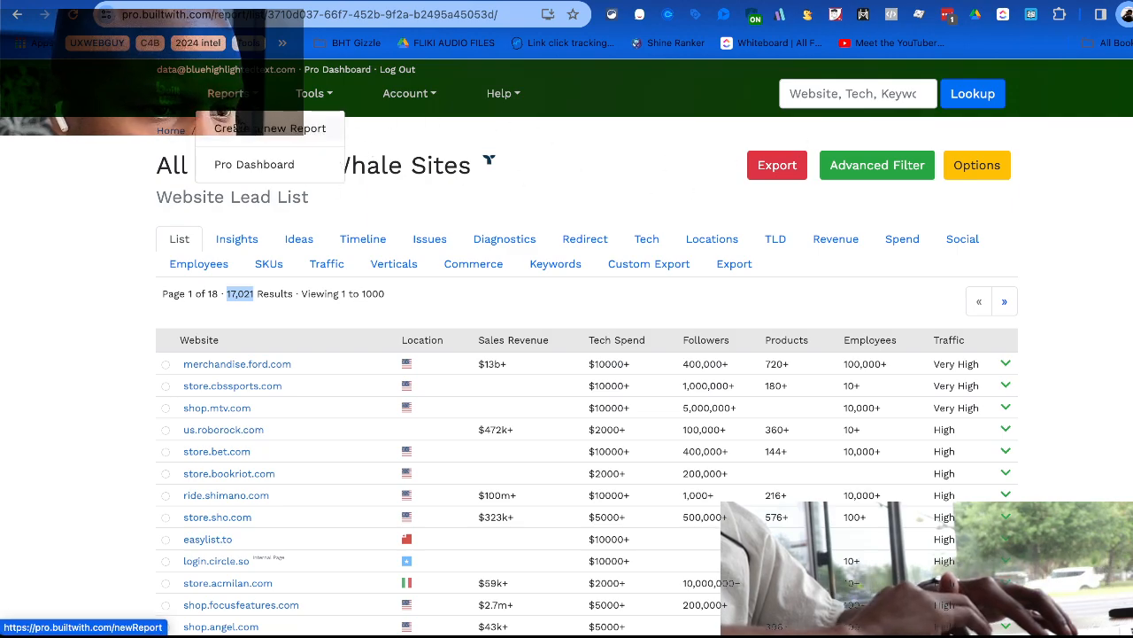
pyautogui.click(241, 131)
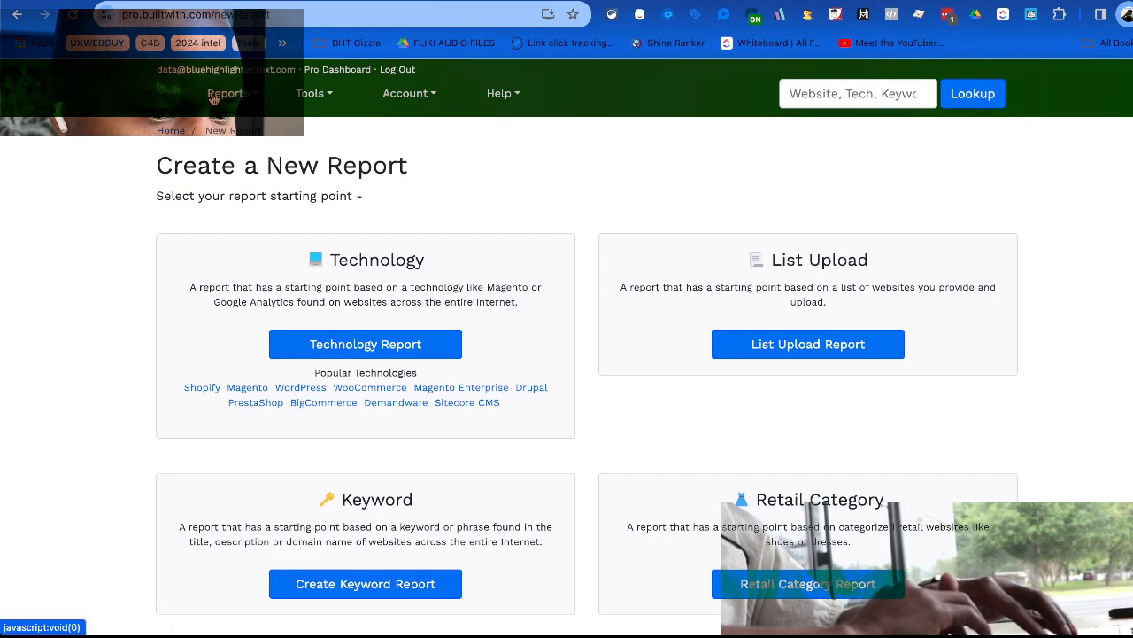
pyautogui.click(212, 100)
pyautogui.click(235, 122)
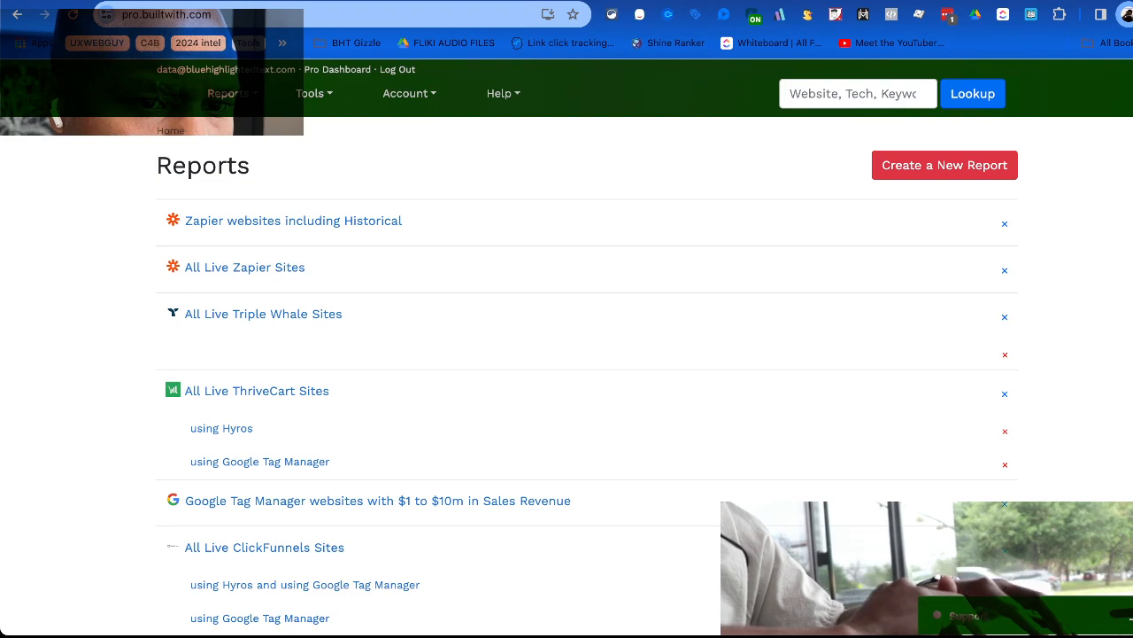
# Switch to Google Drive and open the All-Live-Triple-Whale-Sites zip file in the BuiltWith folder.
pyautogui.hotkey('ctrl', 'Tab')
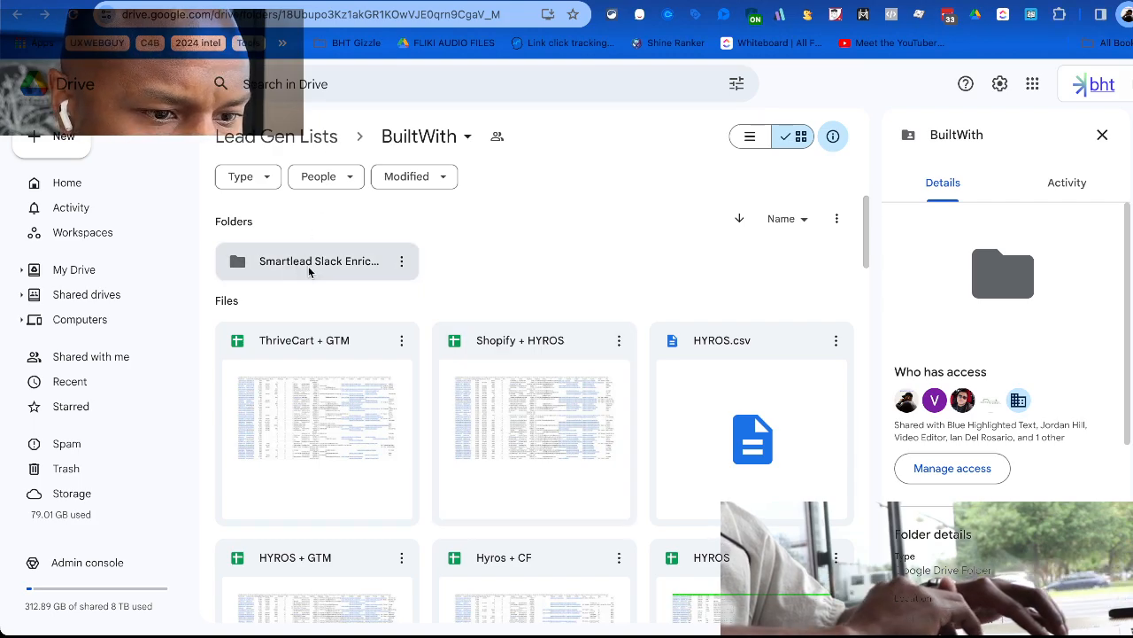
pyautogui.scroll(-3, 346, 298)
pyautogui.scroll(-1, 346, 297)
pyautogui.scroll(4, 346, 297)
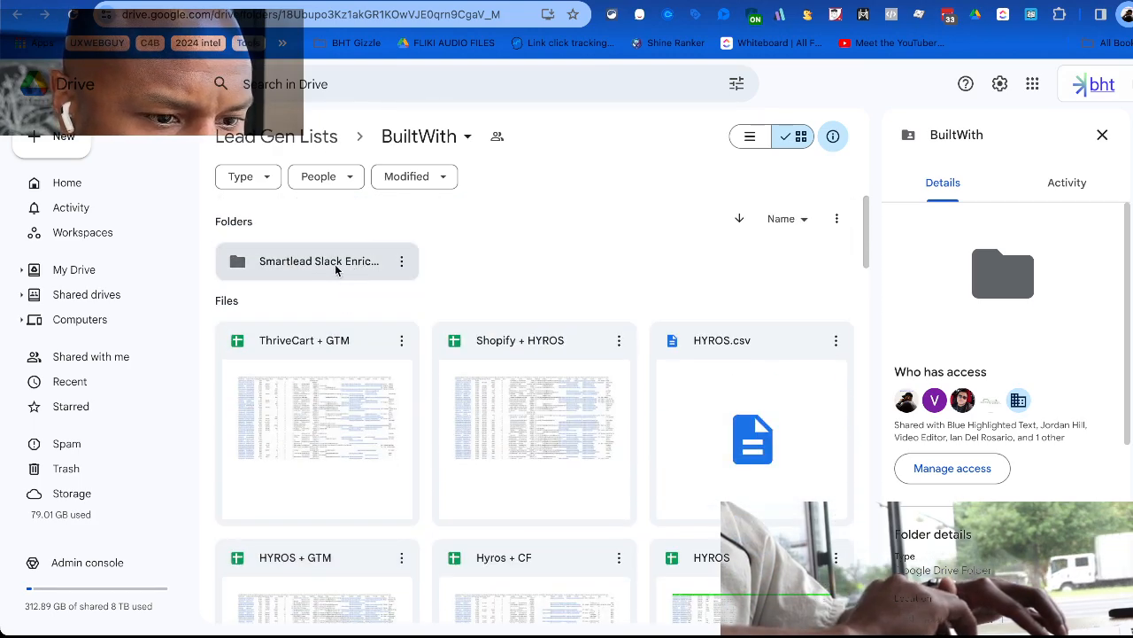
pyautogui.scroll(-10, 519, 329)
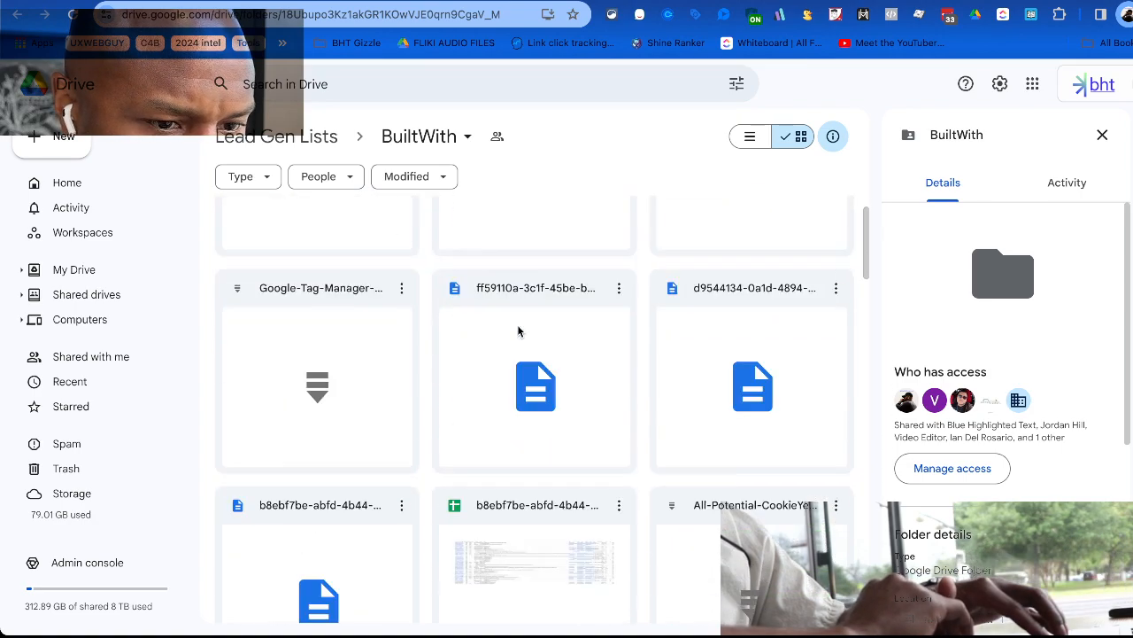
pyautogui.scroll(-1, 522, 332)
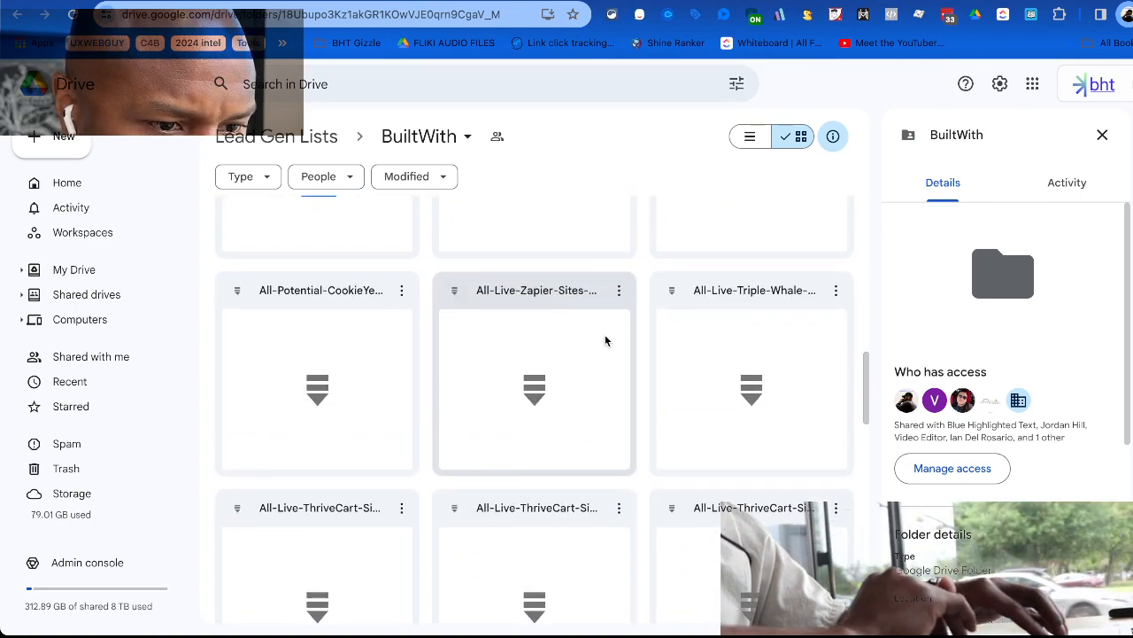
pyautogui.click(750, 321)
pyautogui.scroll(-1, 752, 363)
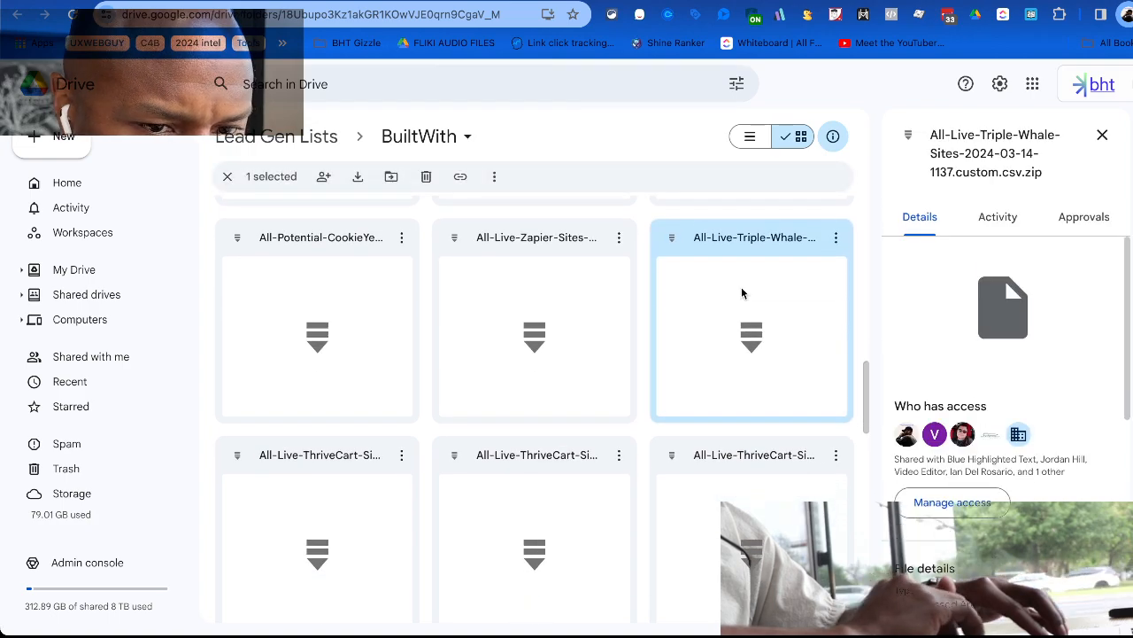
pyautogui.doubleClick(744, 294)
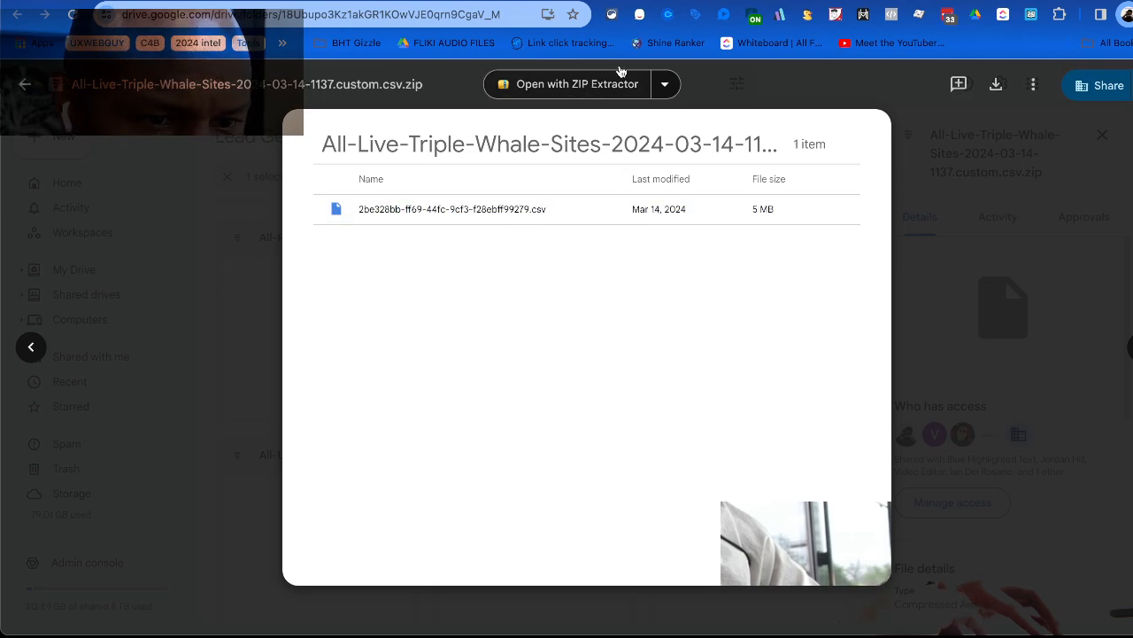
# Extract the zip file with ZIP Extractor and open the extracted CSV in Google Sheets.
pyautogui.click(630, 84)
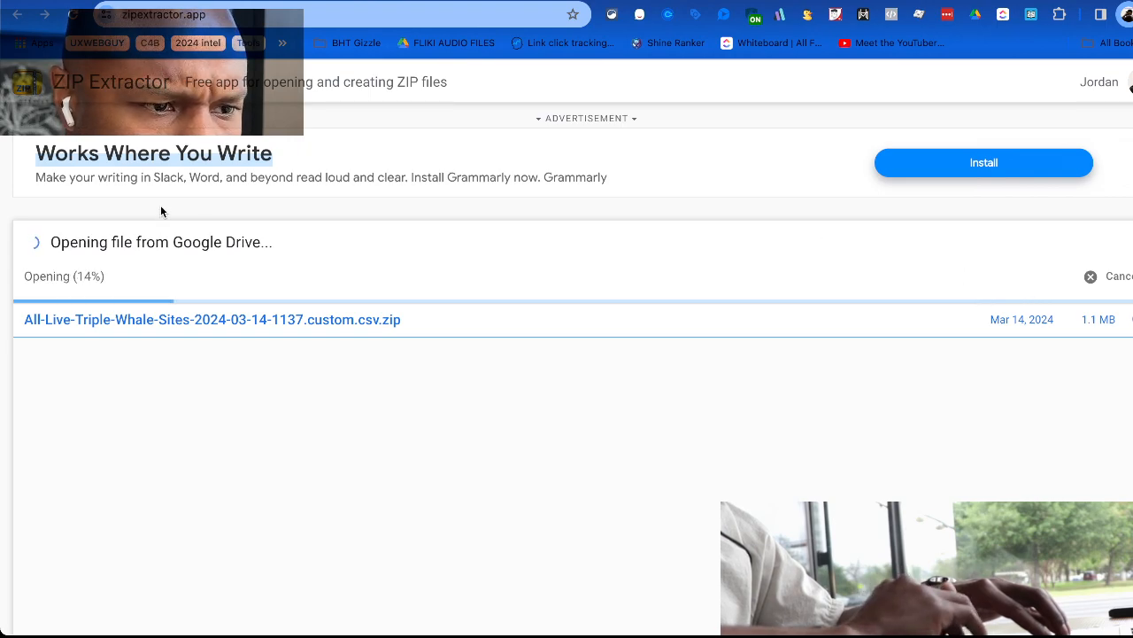
pyautogui.click(1040, 276)
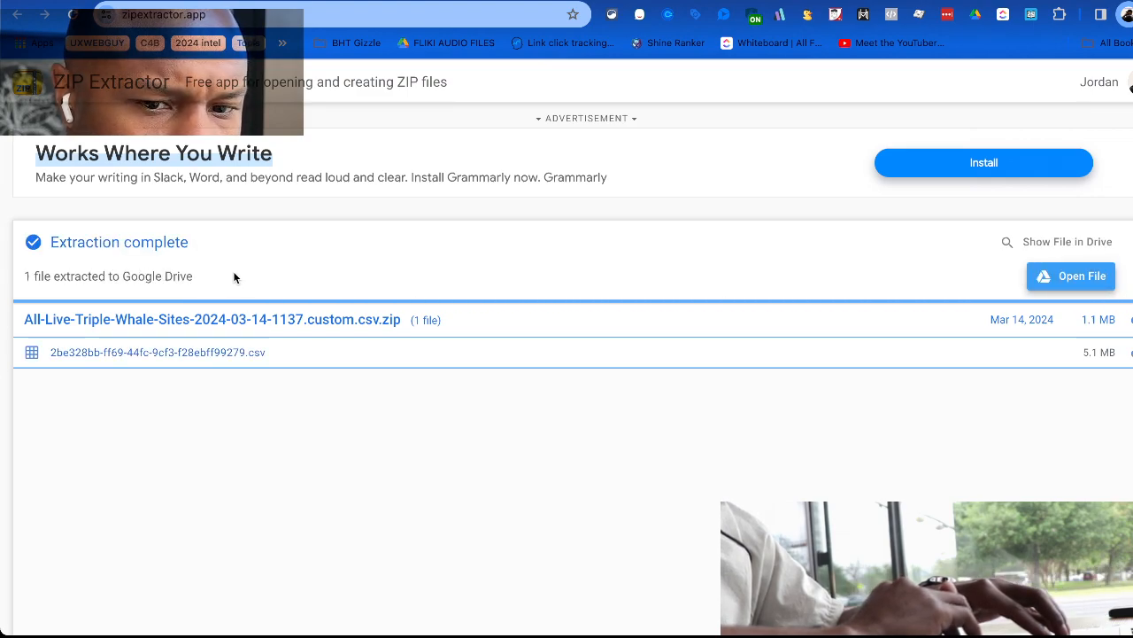
pyautogui.click(1080, 274)
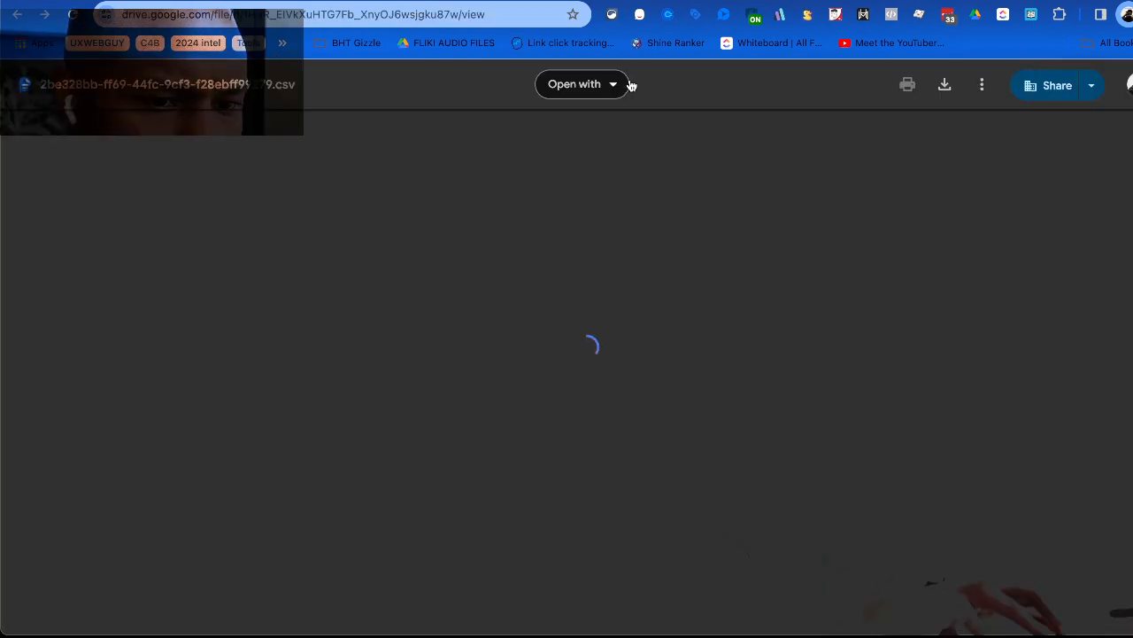
pyautogui.click(611, 84)
pyautogui.click(585, 138)
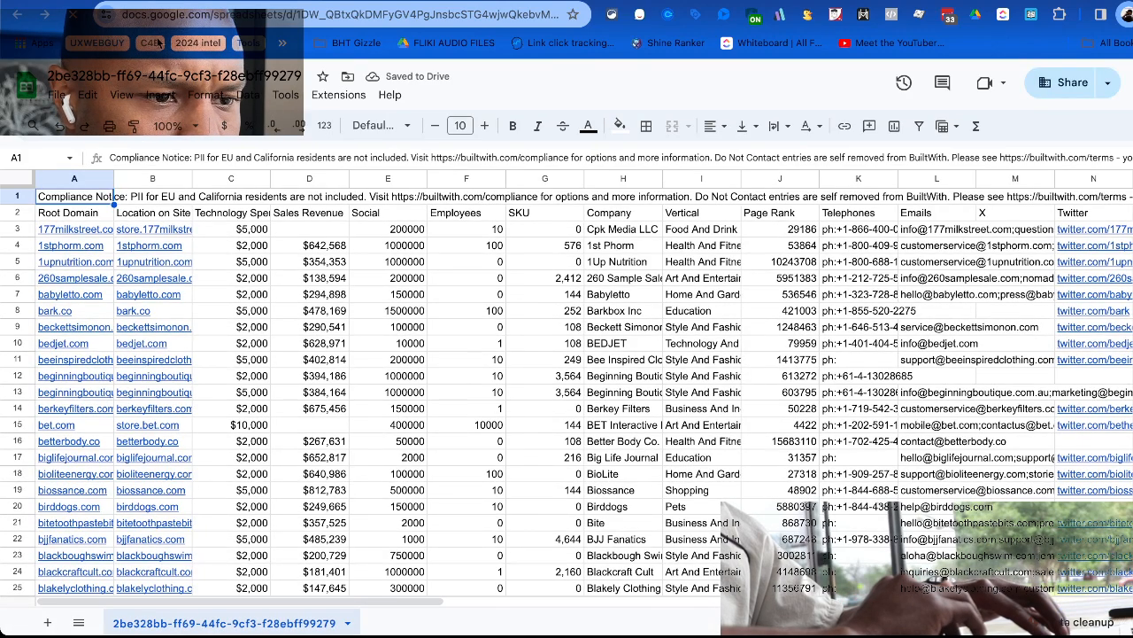
# Rename the spreadsheet as Triple Whale Users, checking the spelling against the BuiltWith report list.
pyautogui.click(146, 74)
pyautogui.write('Tr')
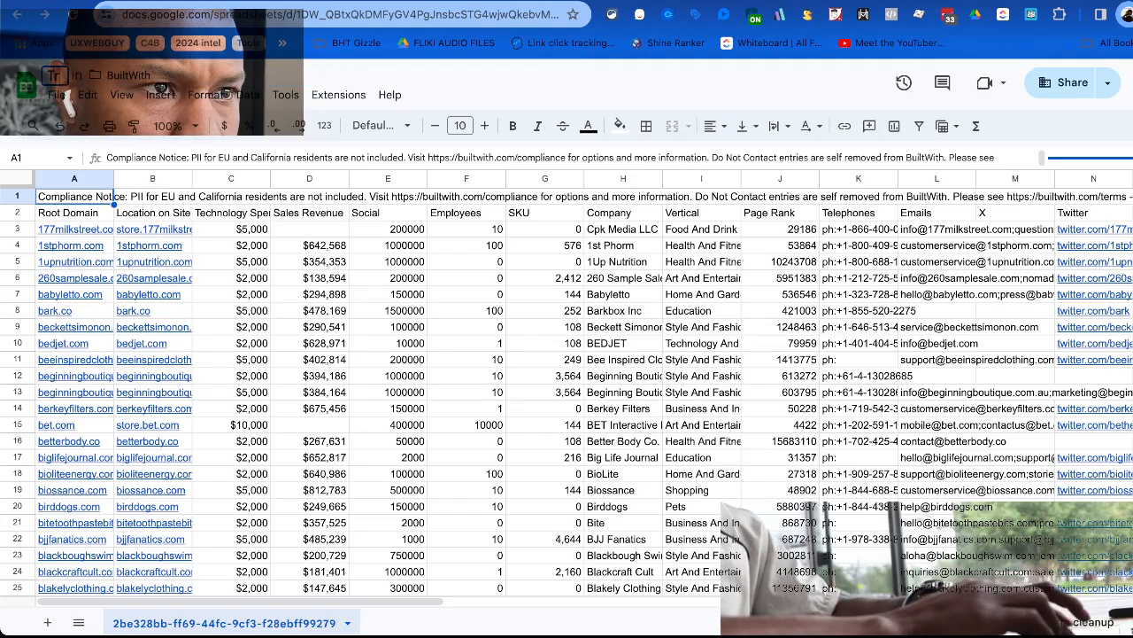
pyautogui.write('ipple')
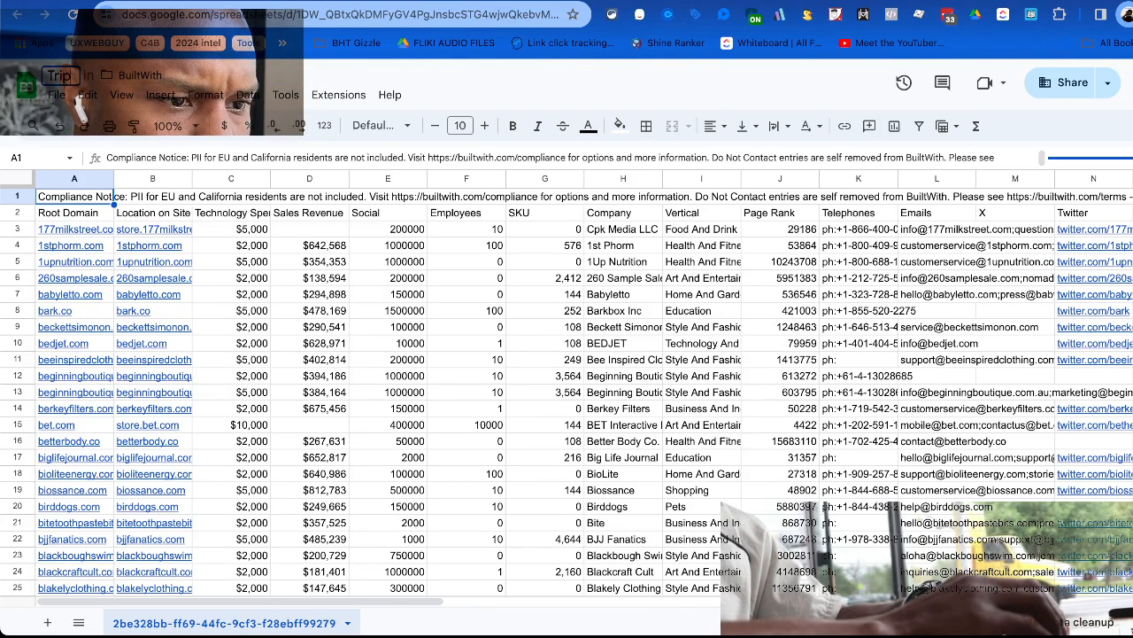
pyautogui.press('BackSpace')
pyautogui.press('BackSpace')
pyautogui.press('BackSpace')
pyautogui.press('BackSpace')
pyautogui.write('le')
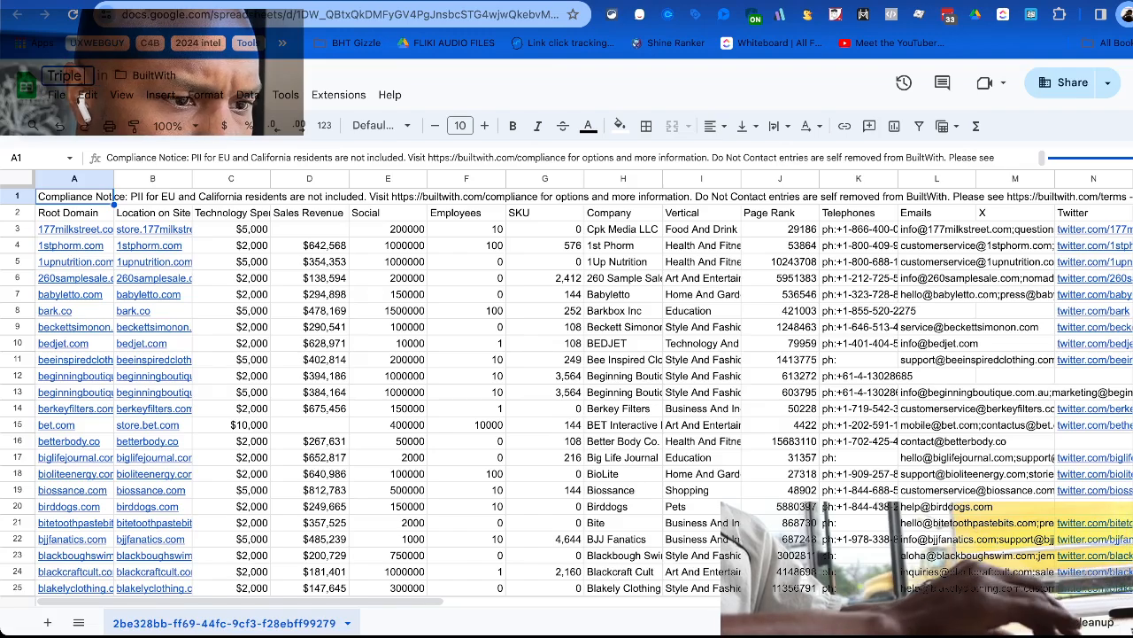
pyautogui.press('BackSpace')
pyautogui.press('BackSpace')
pyautogui.press('BackSpace')
pyautogui.write('ple')
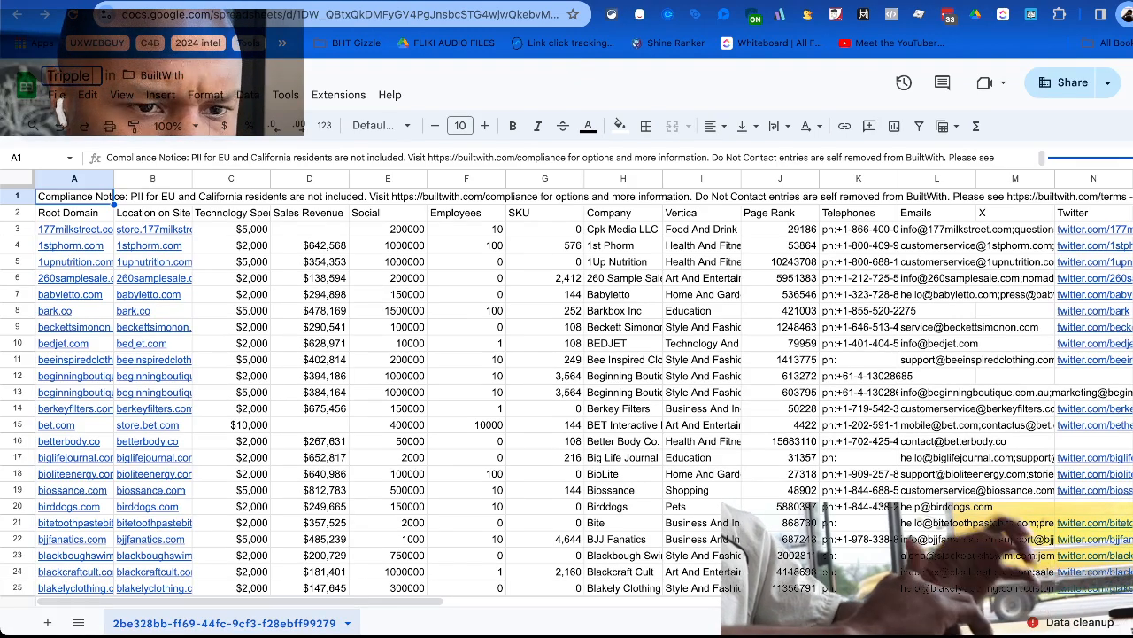
pyautogui.hotkey('ctrl', 'shift', 'Tab')
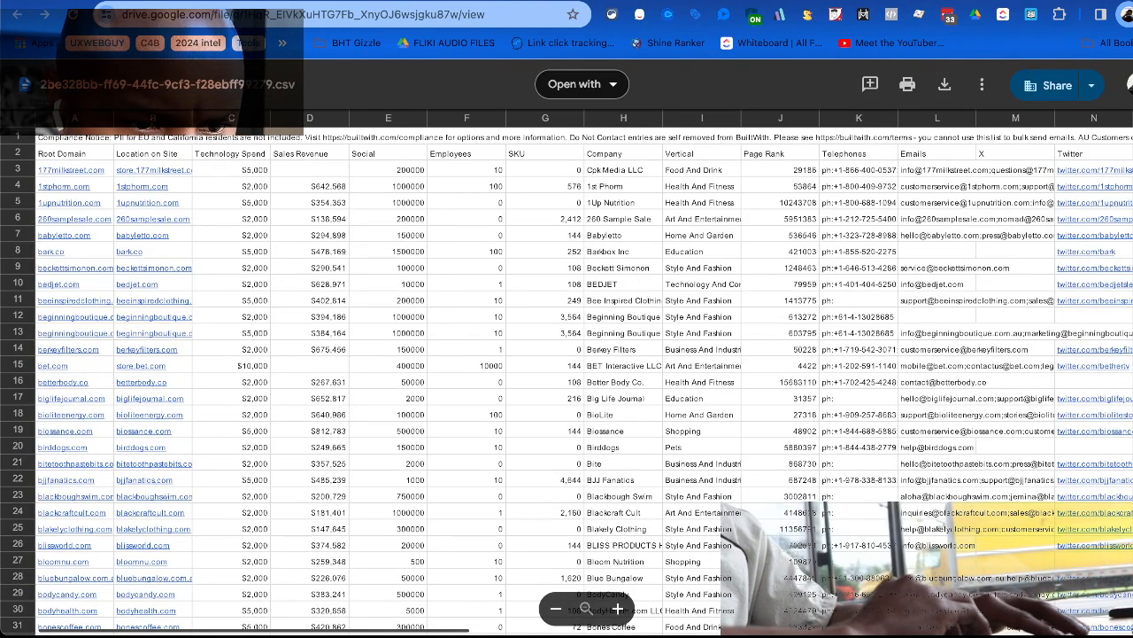
pyautogui.hotkey('ctrl', 'Tab')
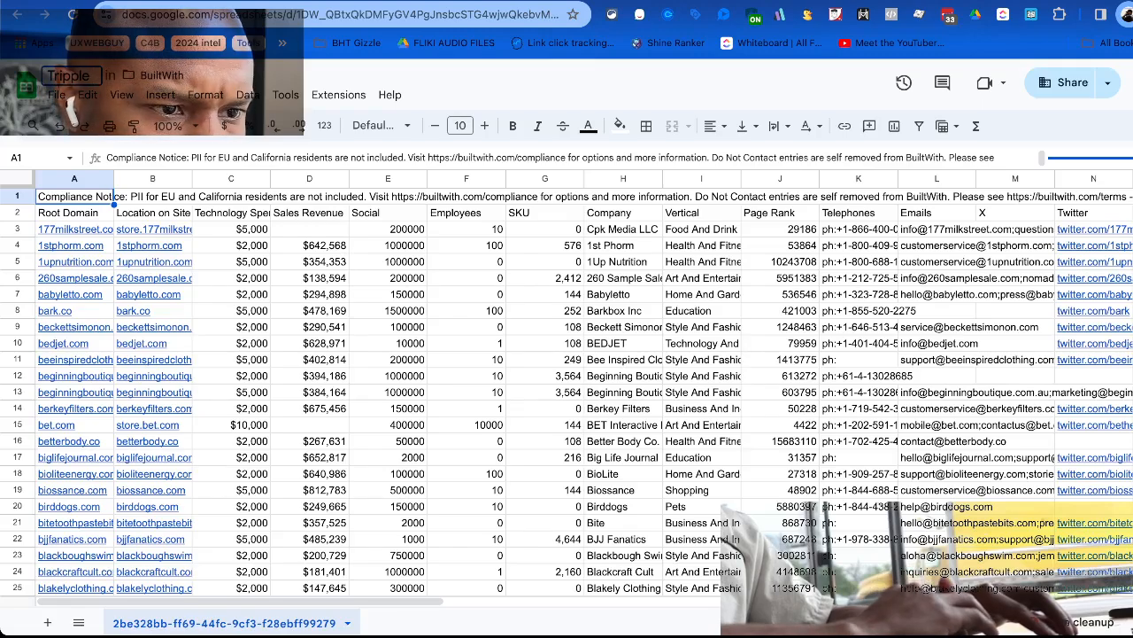
pyautogui.hotkey('ctrl', 'Tab')
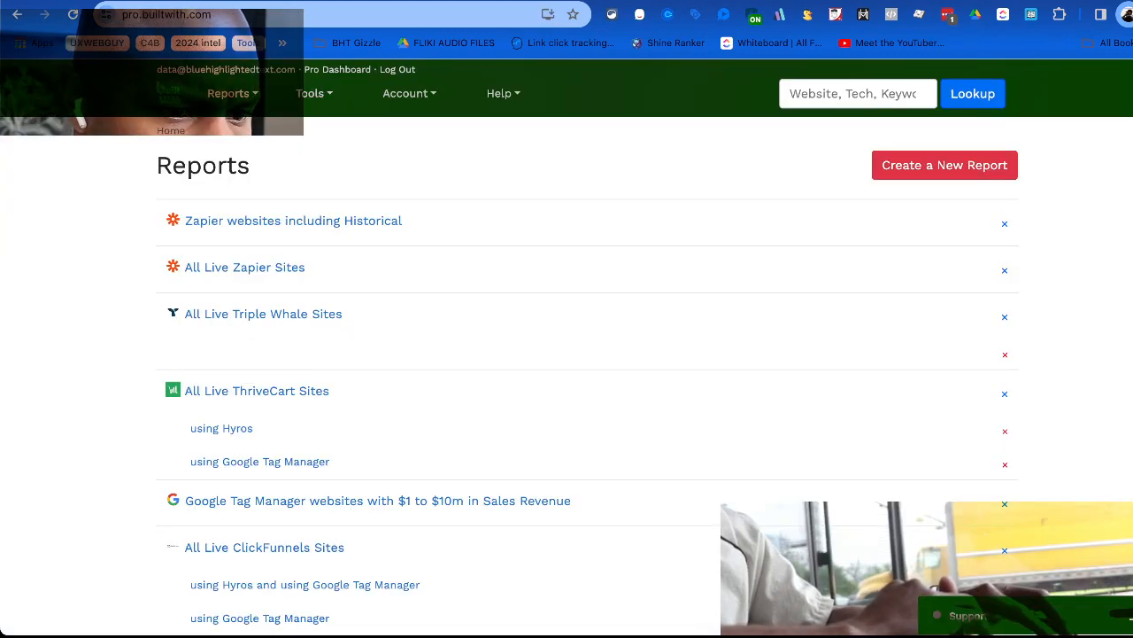
pyautogui.click(742, 2)
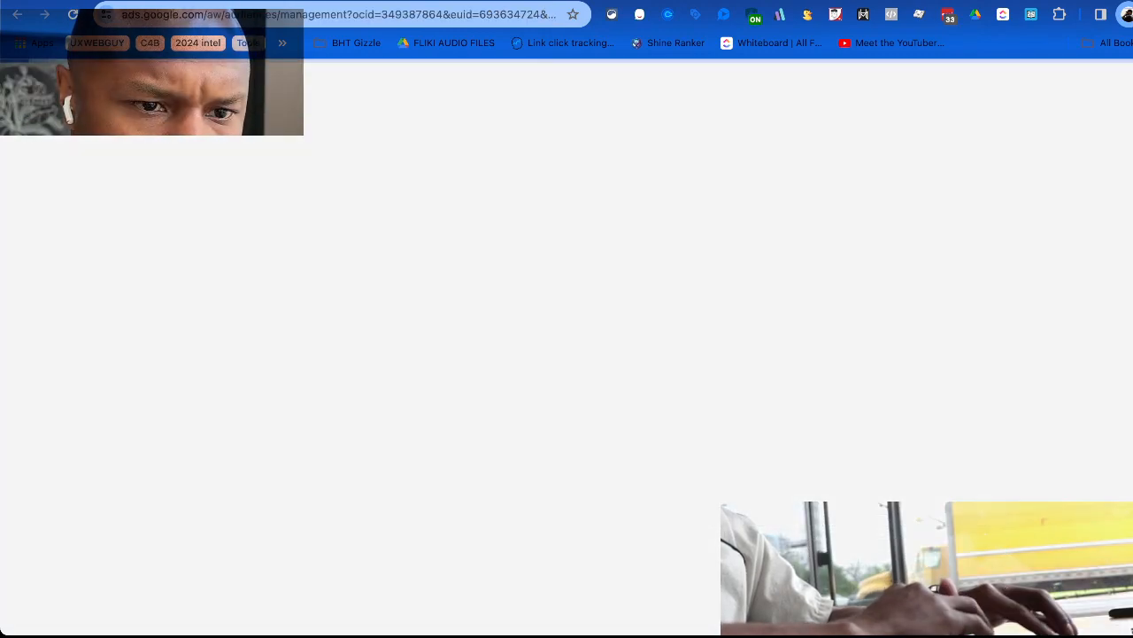
pyautogui.click(657, 1)
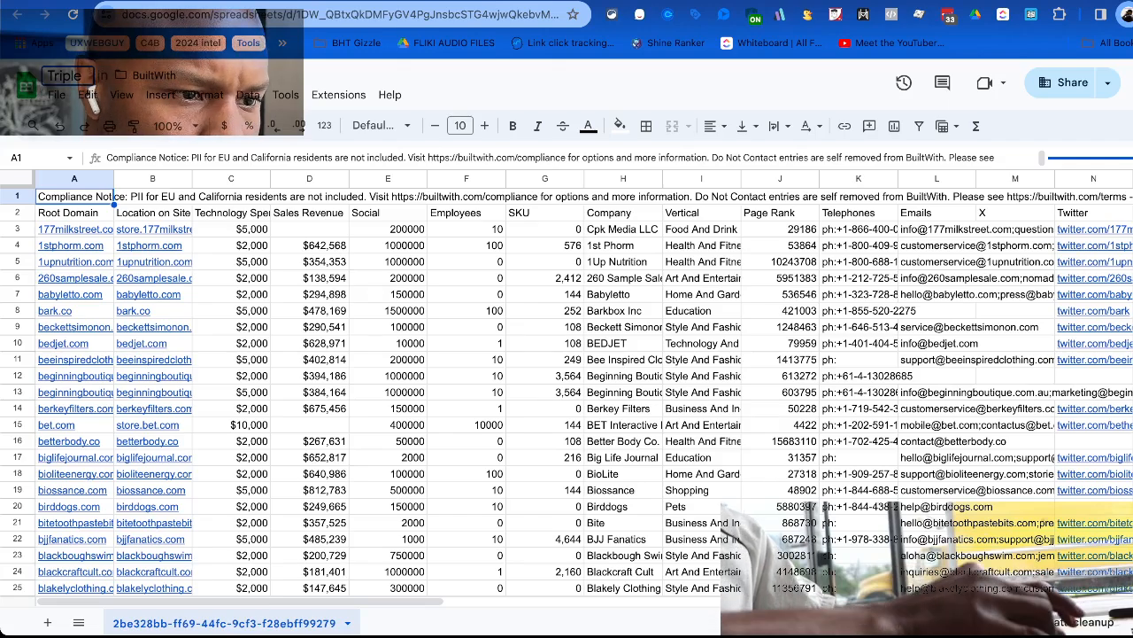
pyautogui.write('e Users')
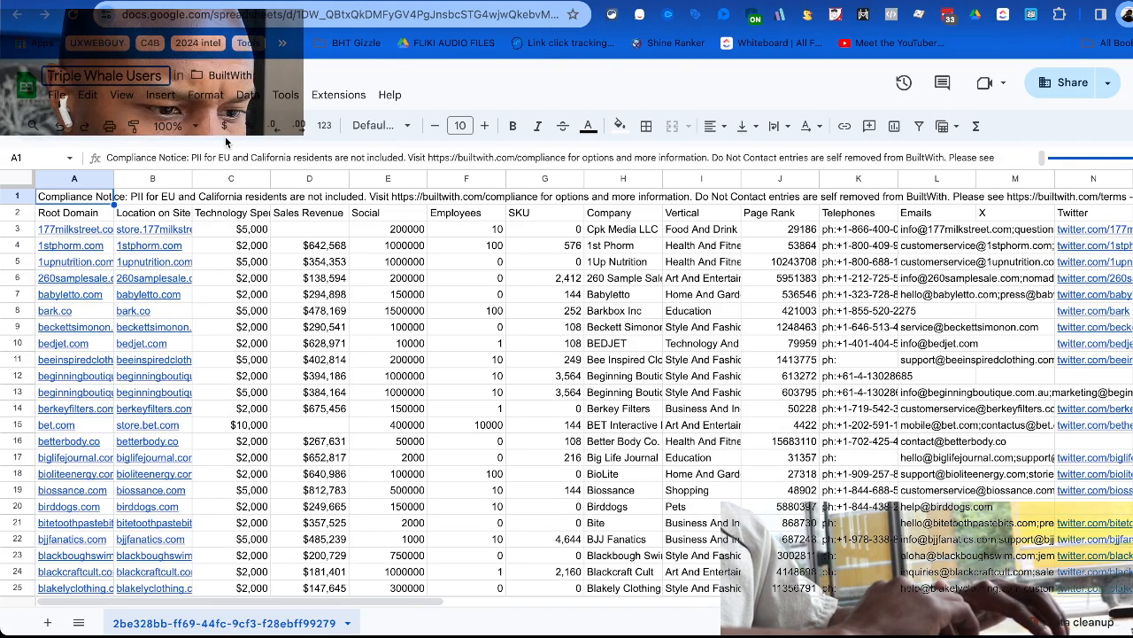
pyautogui.press('Return')
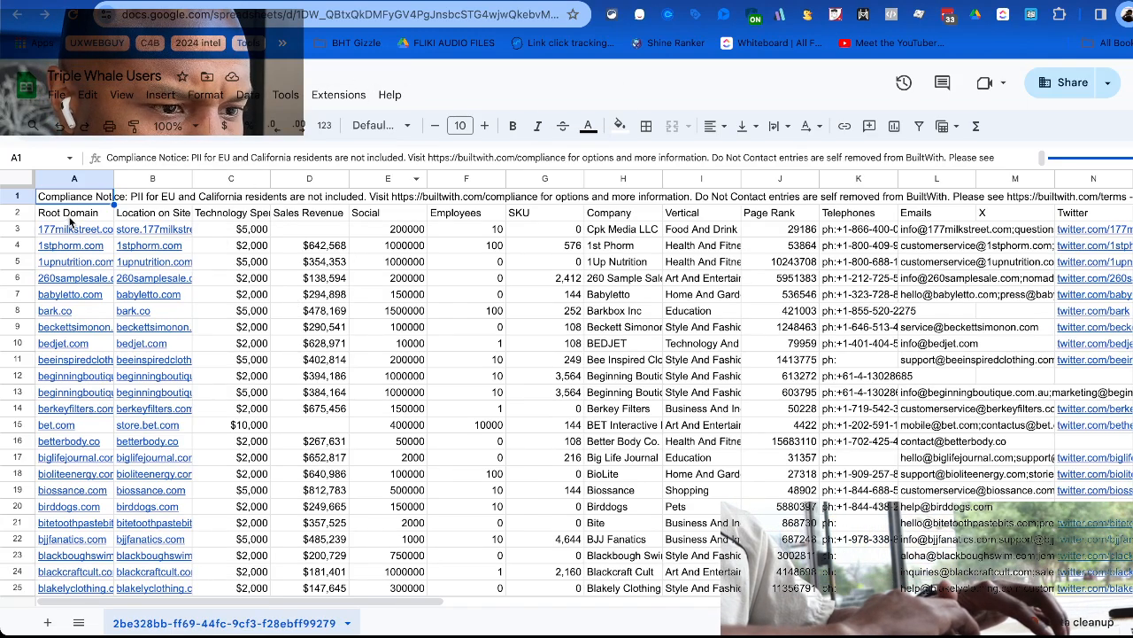
# Examine the contents of the Emails column and look through the lead list down to its last row.
pyautogui.click(903, 232)
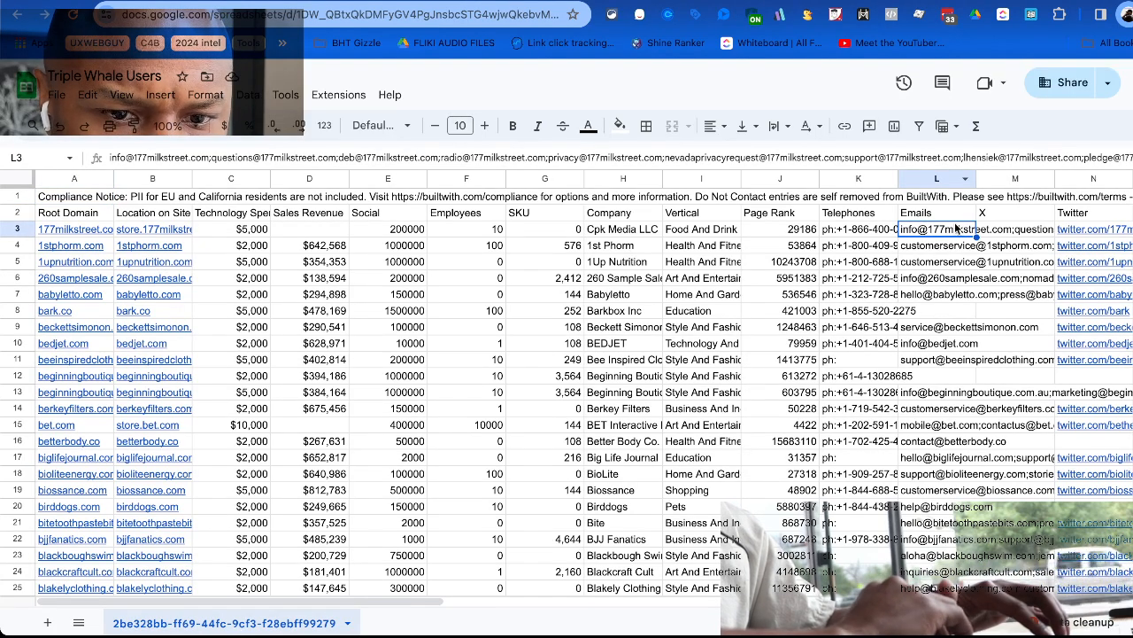
pyautogui.scroll(-3, 726, 372)
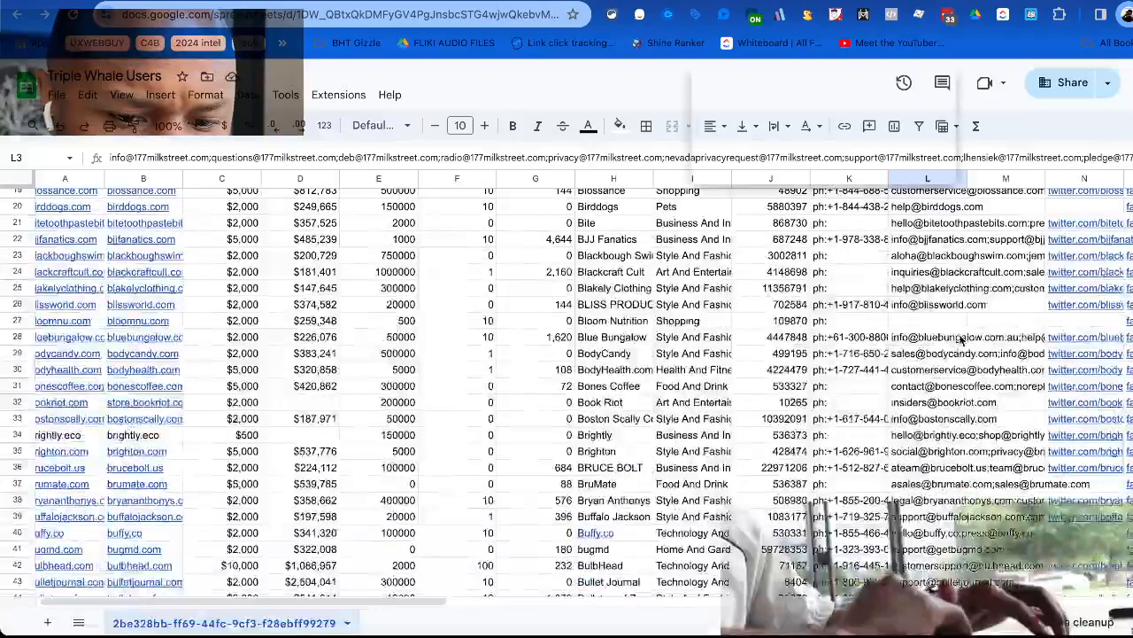
pyautogui.scroll(3, 499, 396)
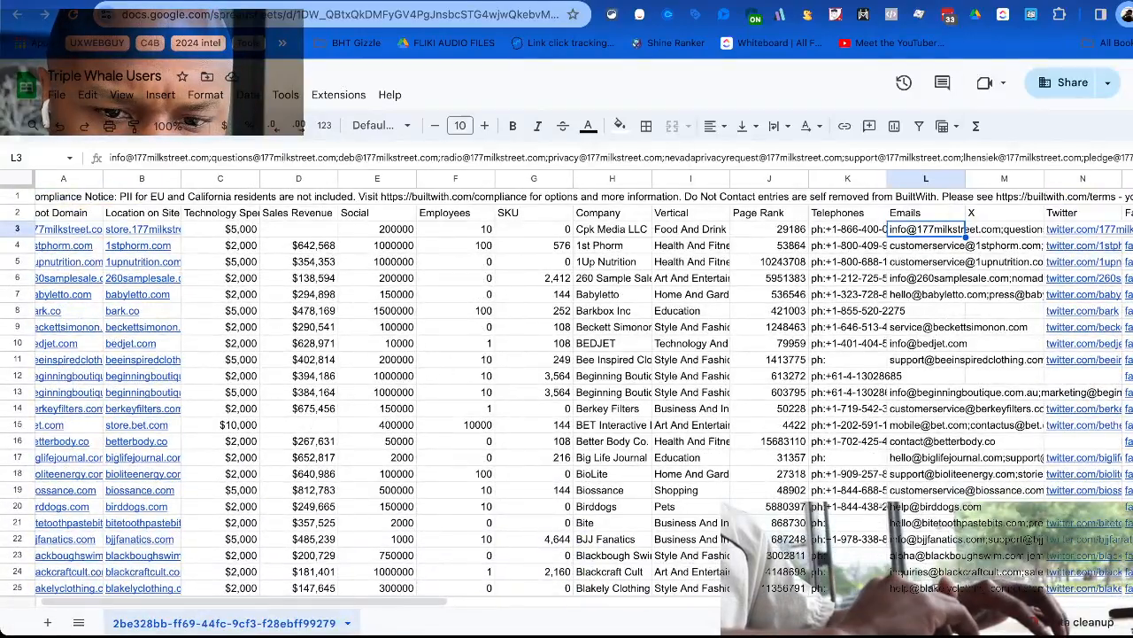
pyautogui.scroll(-20, 566, 392)
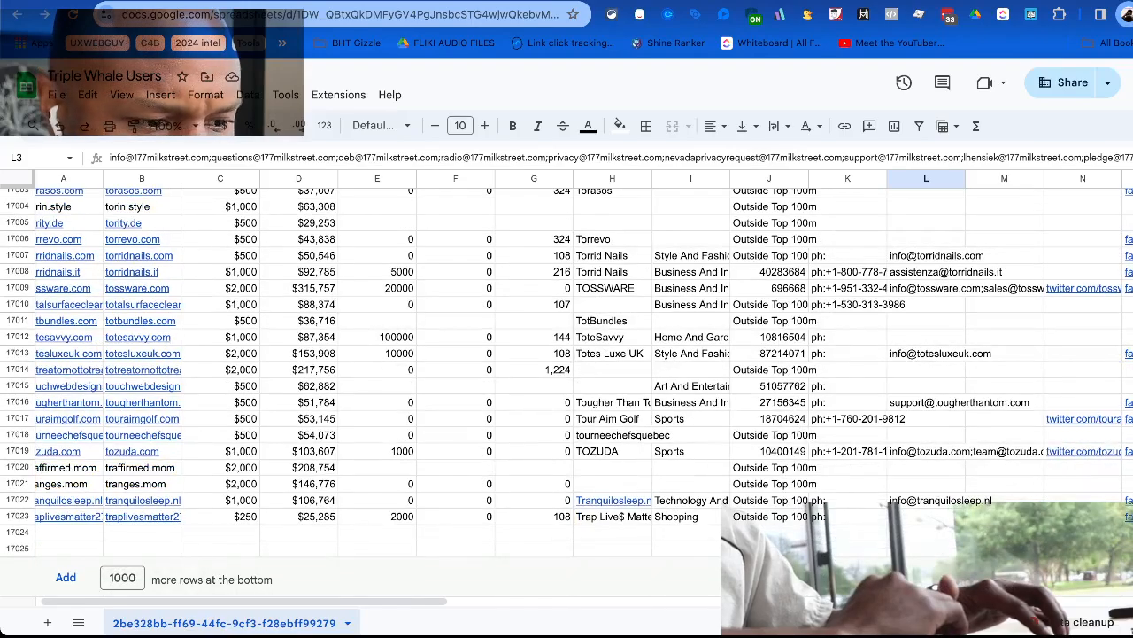
pyautogui.scroll(20, 567, 389)
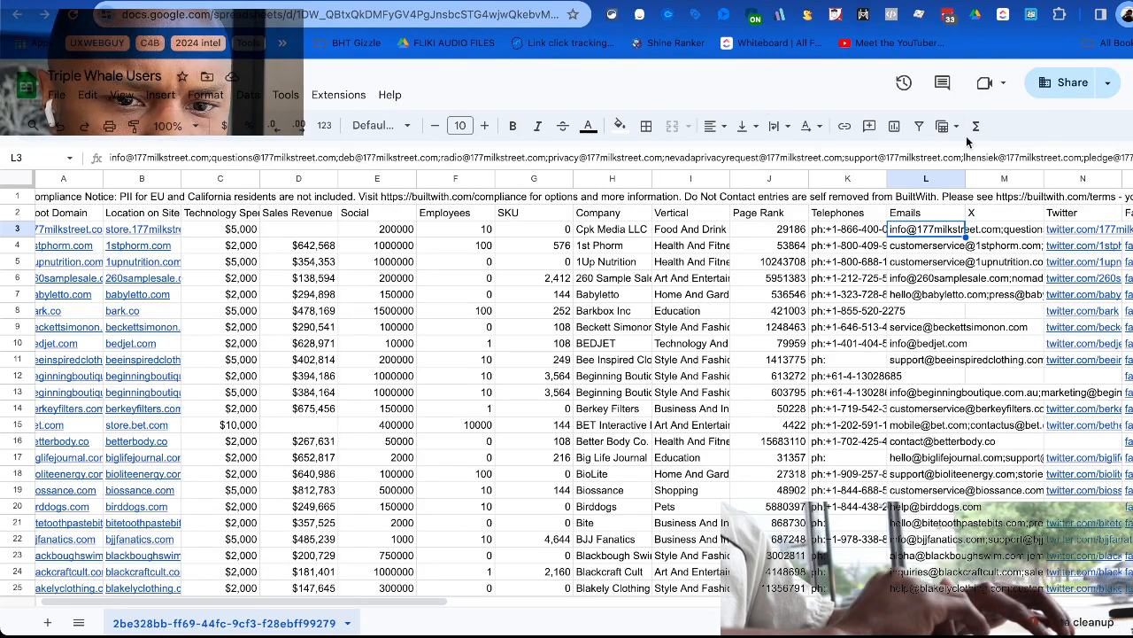
# Open the spreadsheet's sharing settings, cancel restricting its general access, and copy its share link.
pyautogui.click(1054, 78)
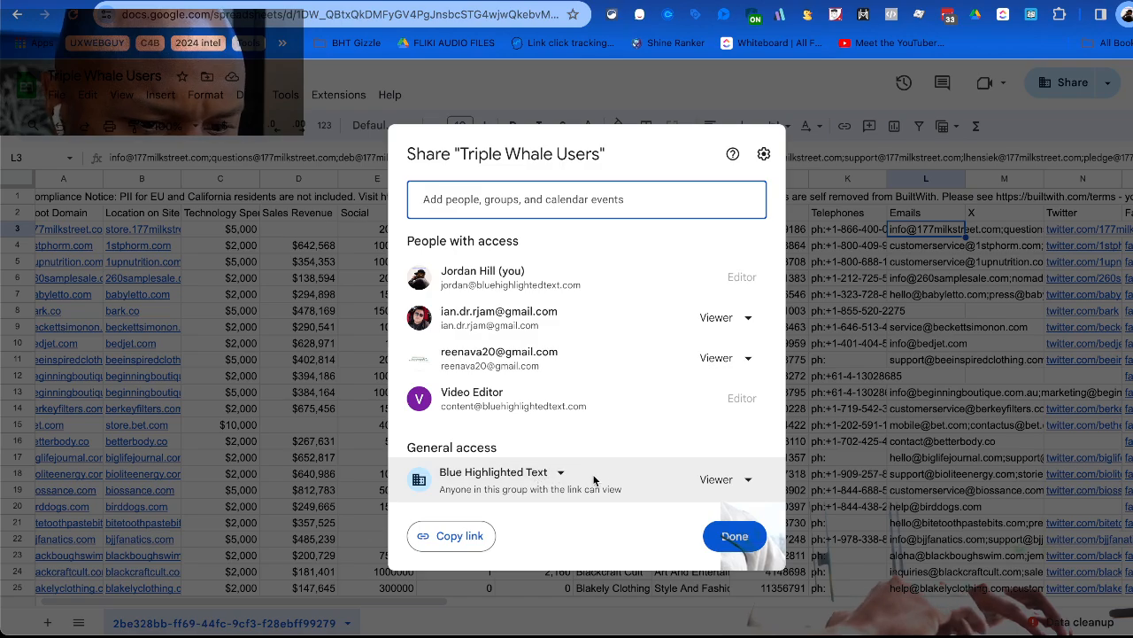
pyautogui.click(501, 478)
pyautogui.click(505, 506)
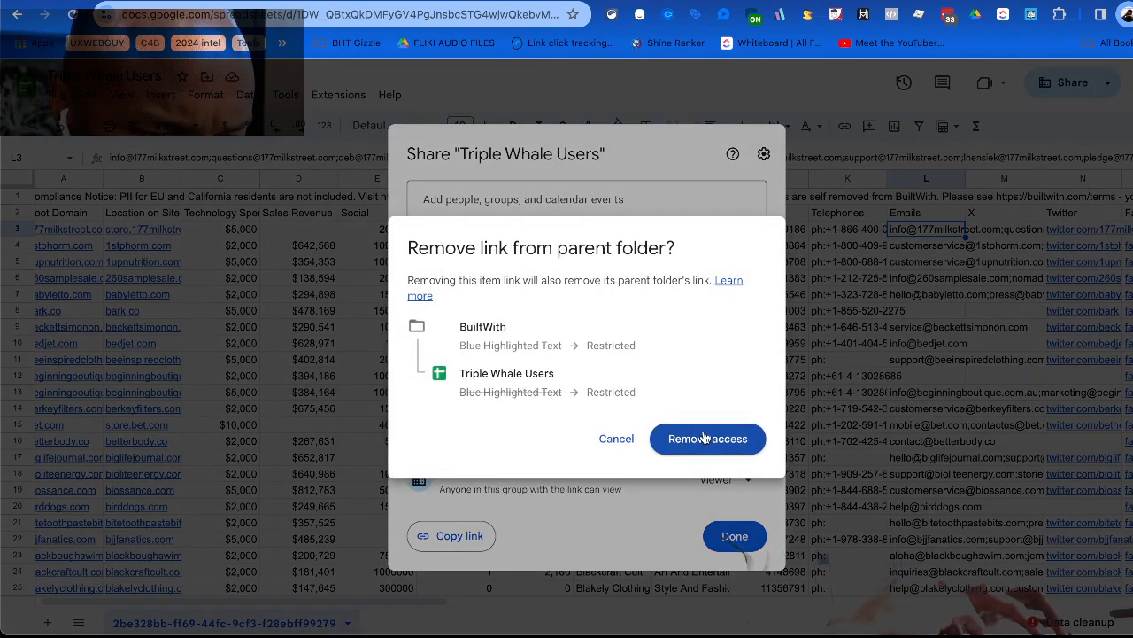
pyautogui.click(626, 446)
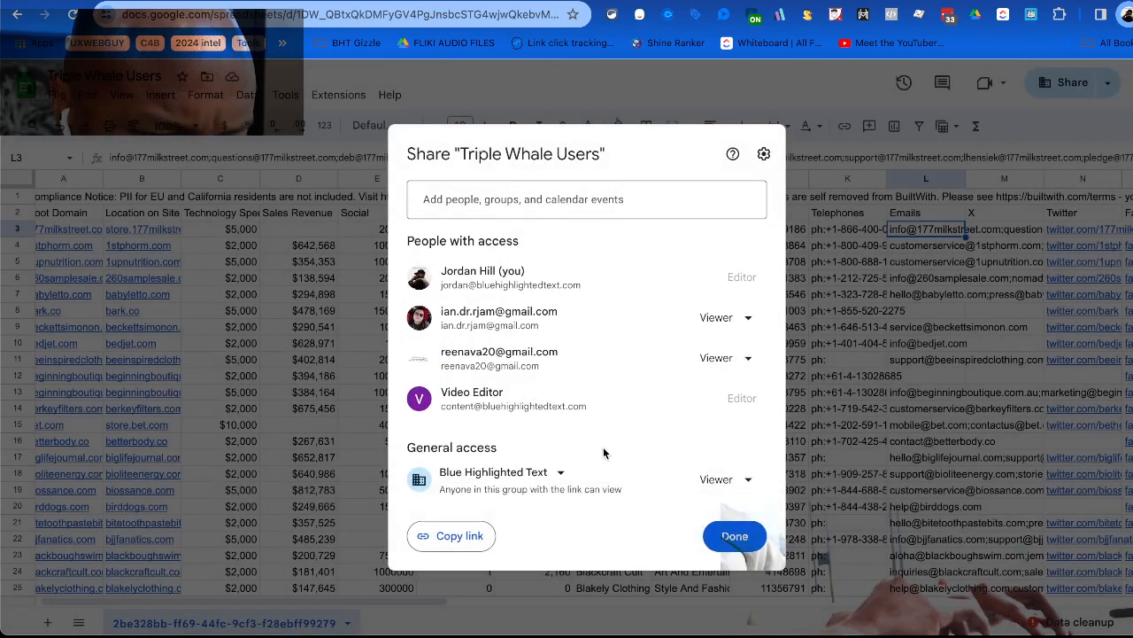
pyautogui.click(457, 536)
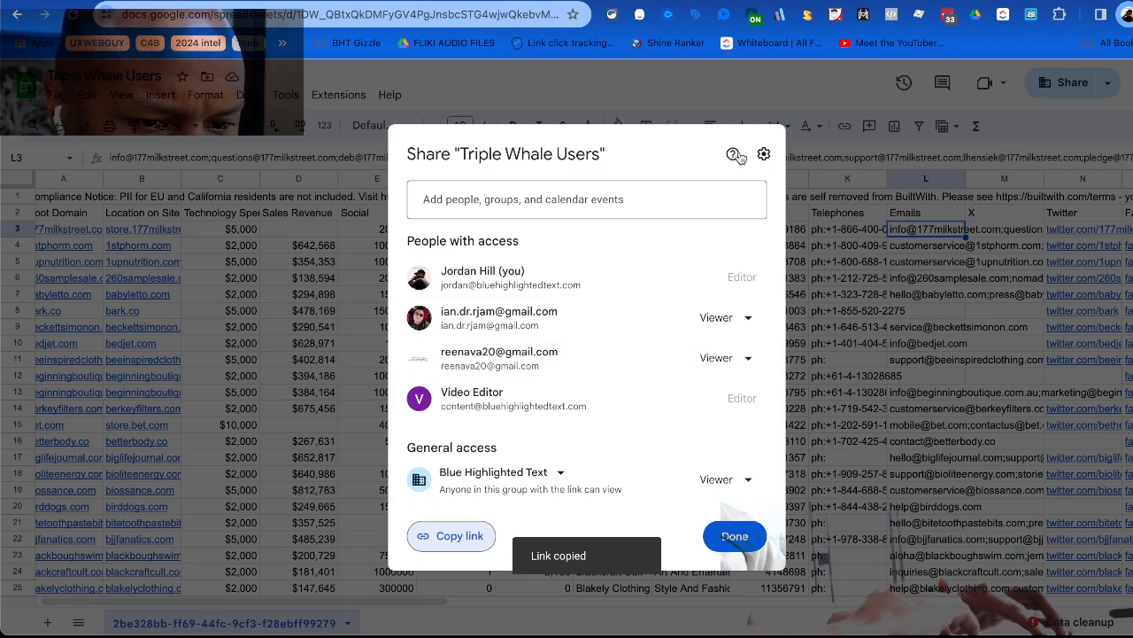
pyautogui.click(934, 157)
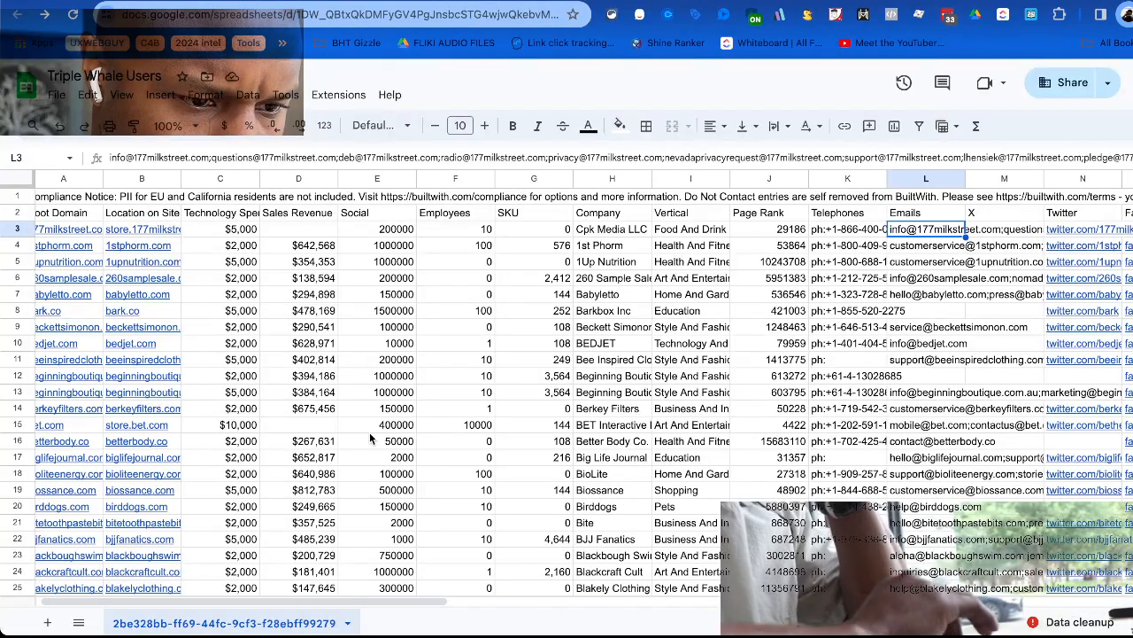
# Look through the lead rows and across the social, location and platform columns of the Triple Whale Users sheet.
pyautogui.scroll(-5, 375, 193)
pyautogui.scroll(-20, 454, 418)
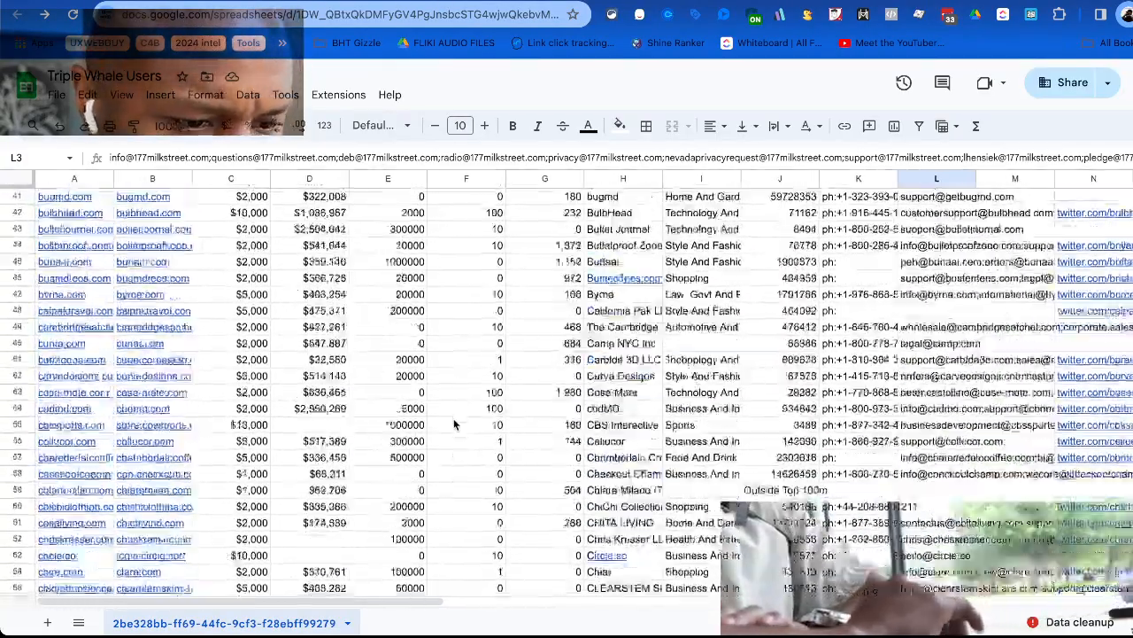
pyautogui.scroll(20, 453, 422)
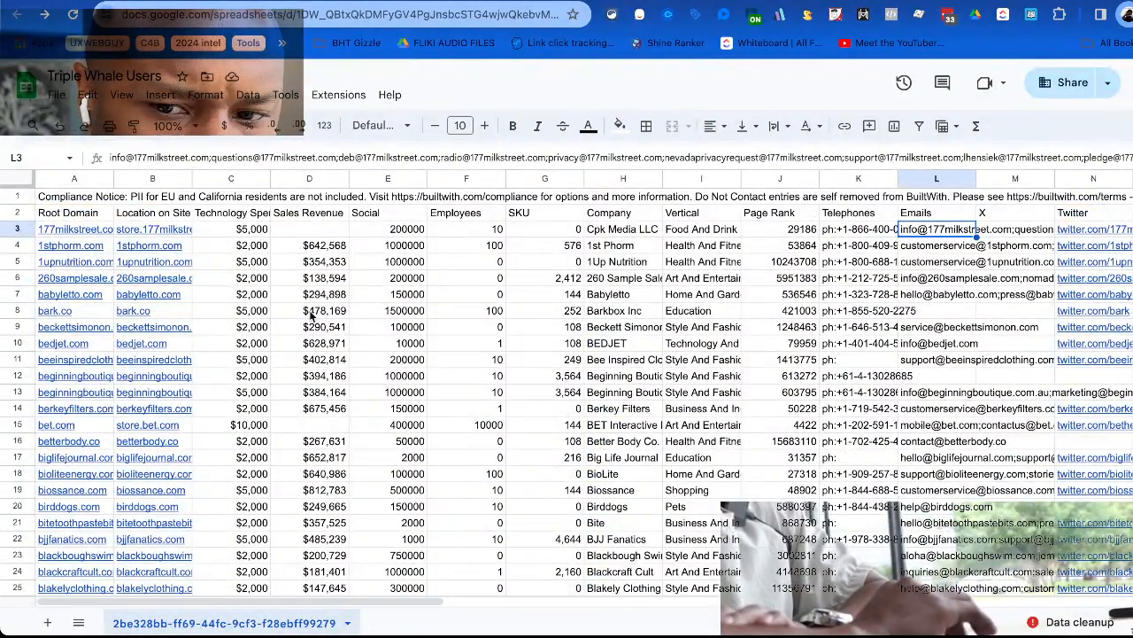
pyautogui.hscroll(15, 811, 327)
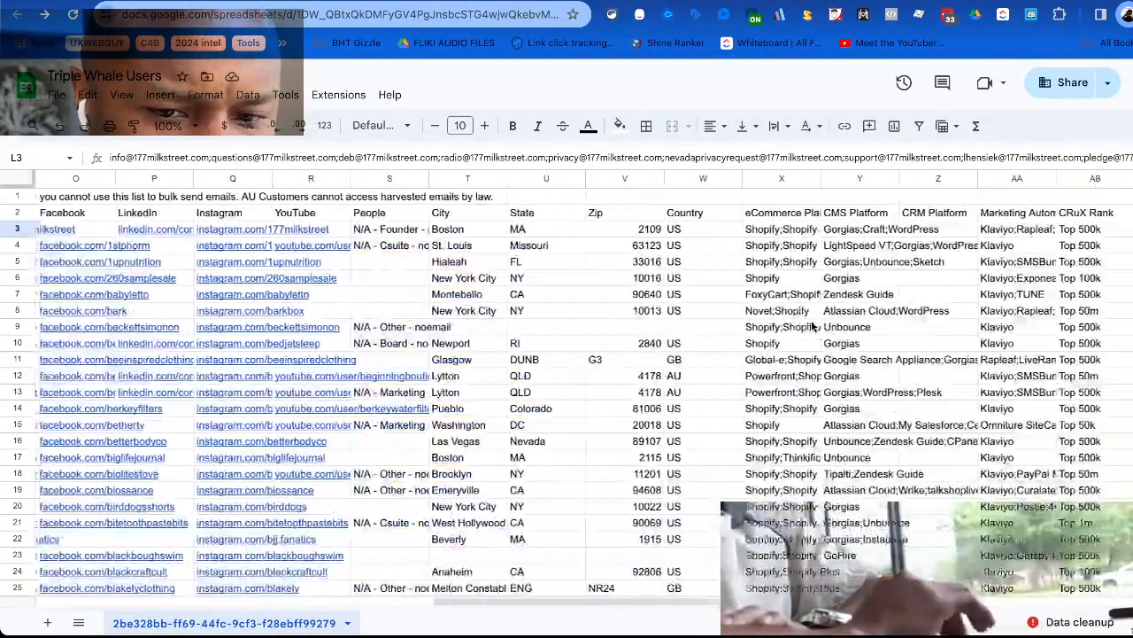
pyautogui.hscroll(-15, 791, 329)
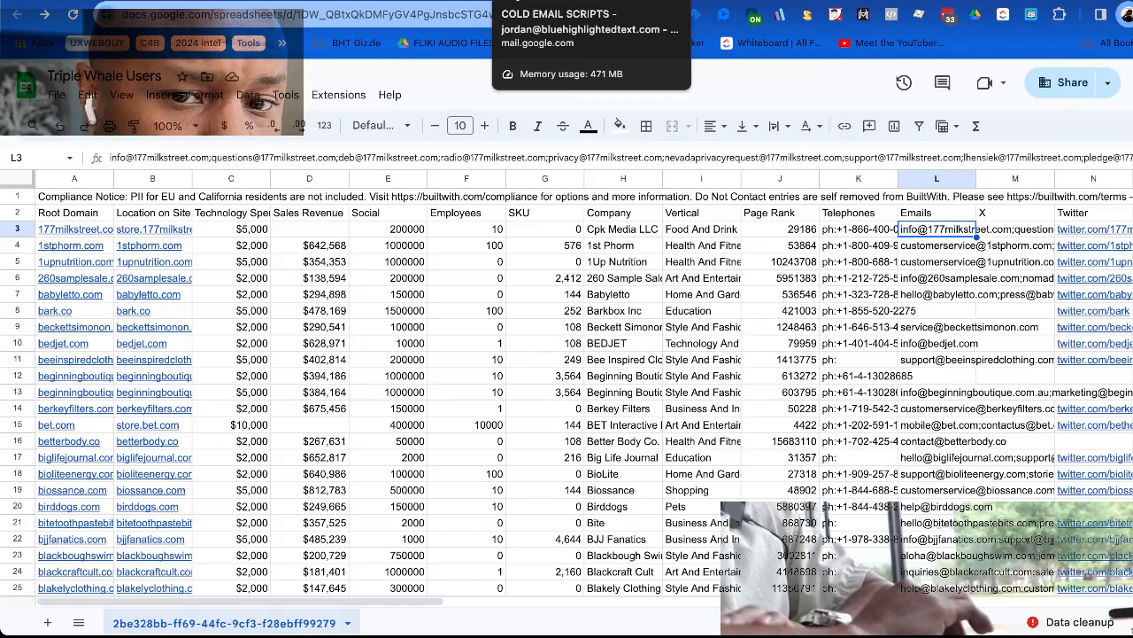
# Switch to Smartlead and set the subject of Stage 2 email variant 1 to "Triplewhale configuration".
pyautogui.click(470, 14)
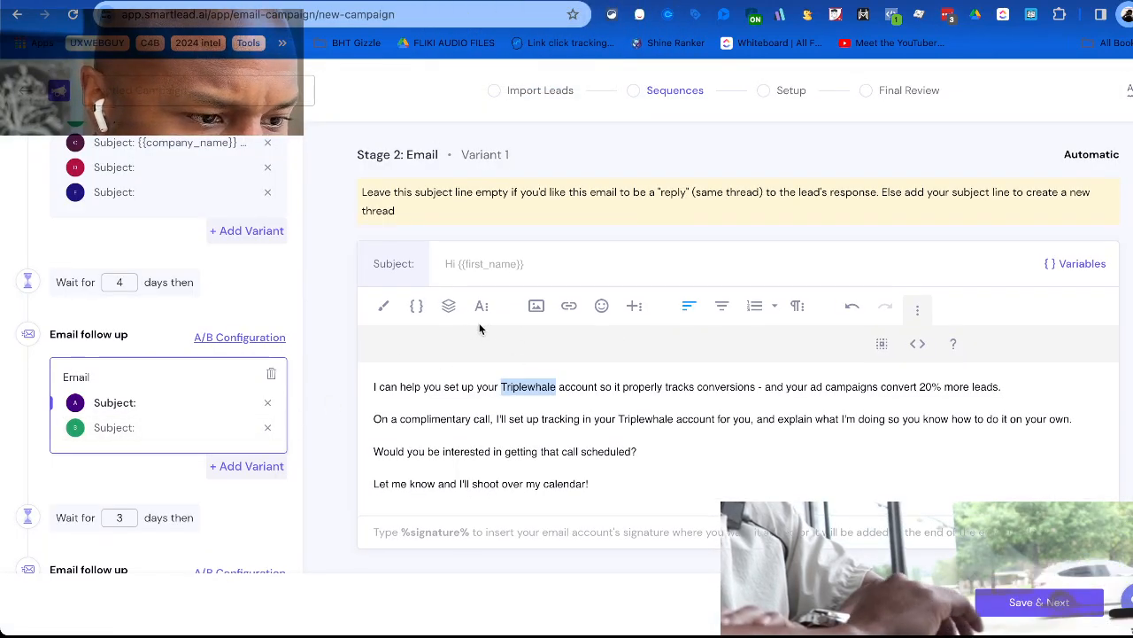
pyautogui.scroll(1, 157, 253)
pyautogui.scroll(-2, 162, 345)
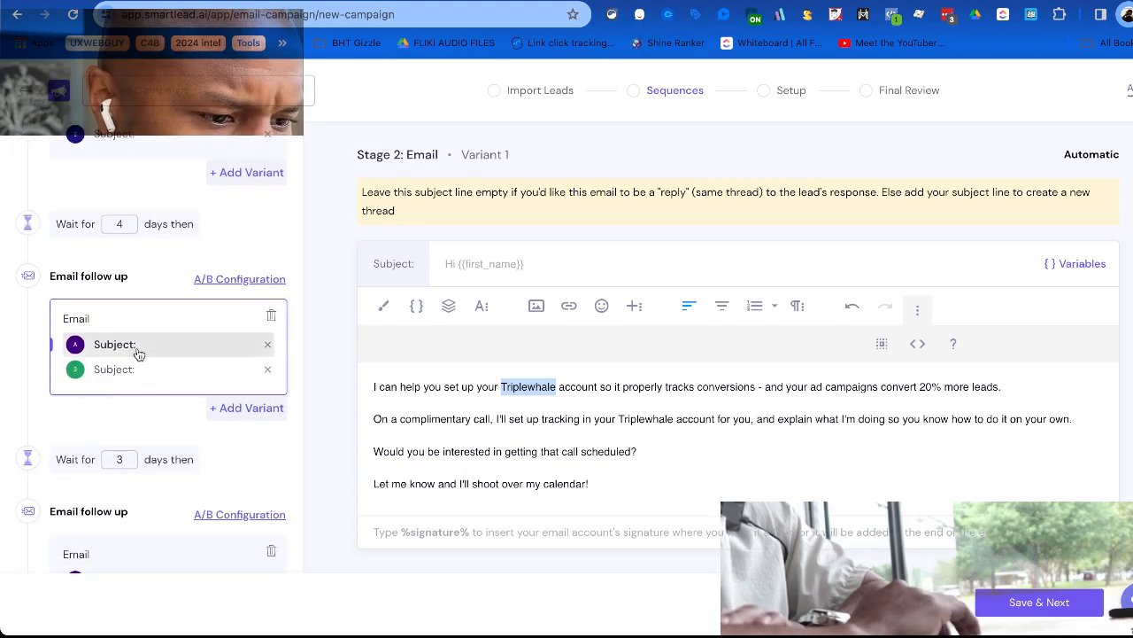
pyautogui.click(139, 351)
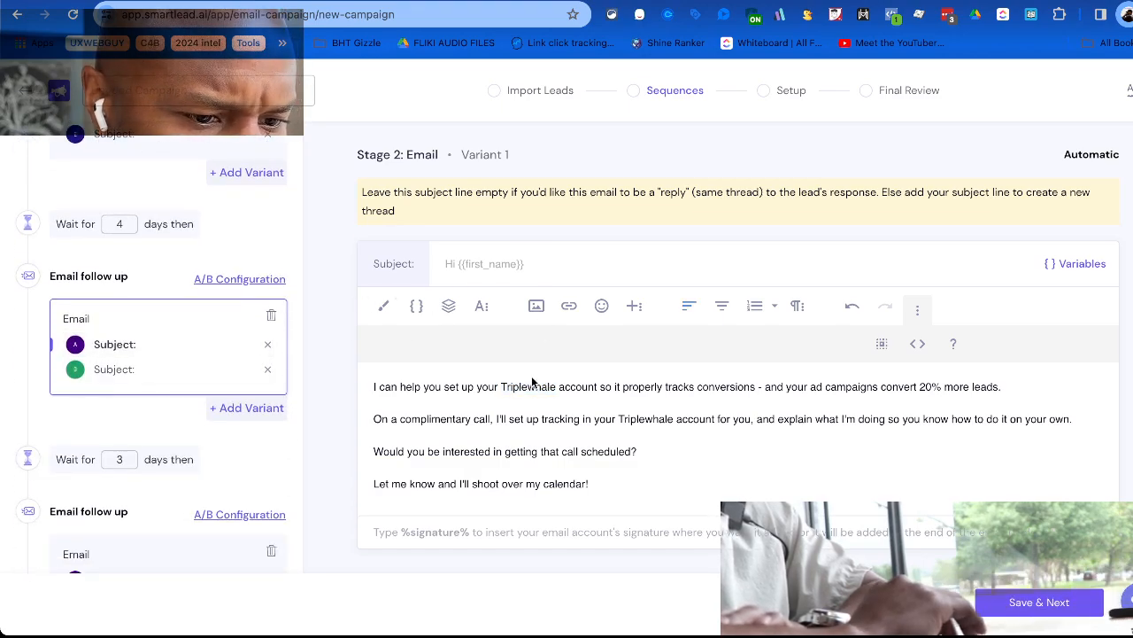
pyautogui.click(586, 266)
pyautogui.write('Triple')
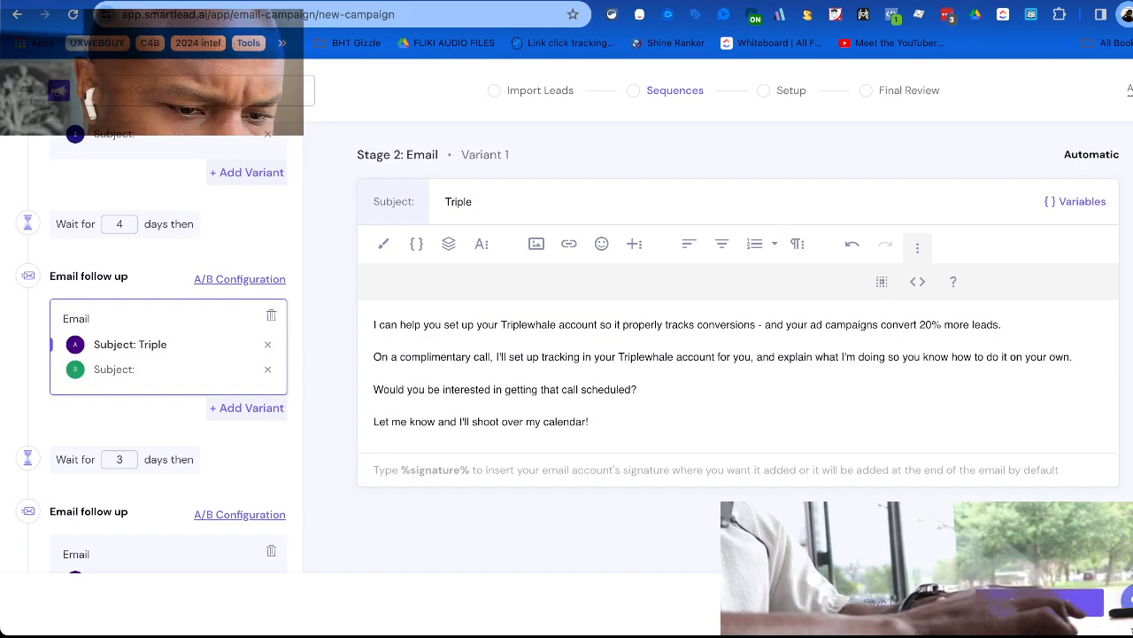
pyautogui.write('whale')
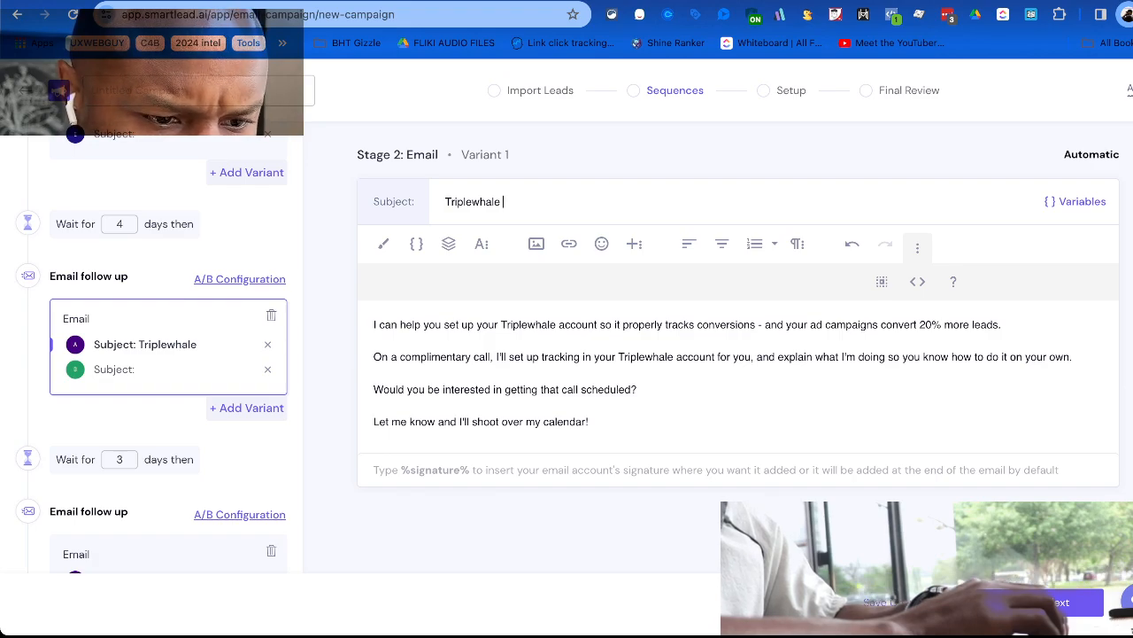
pyautogui.write(' configur')
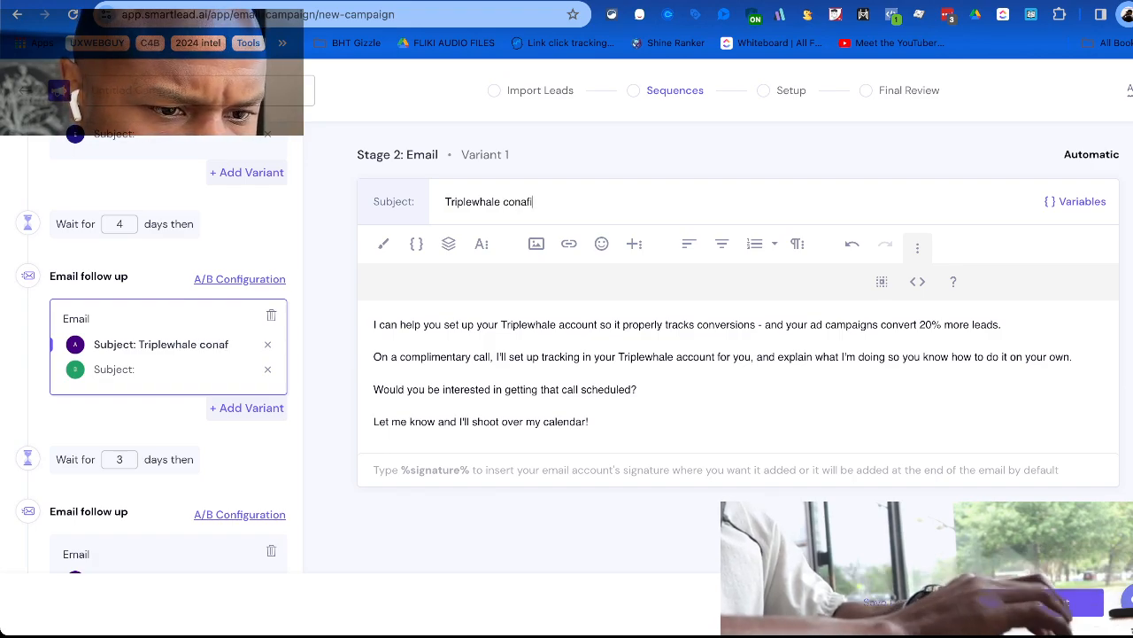
pyautogui.write('ation')
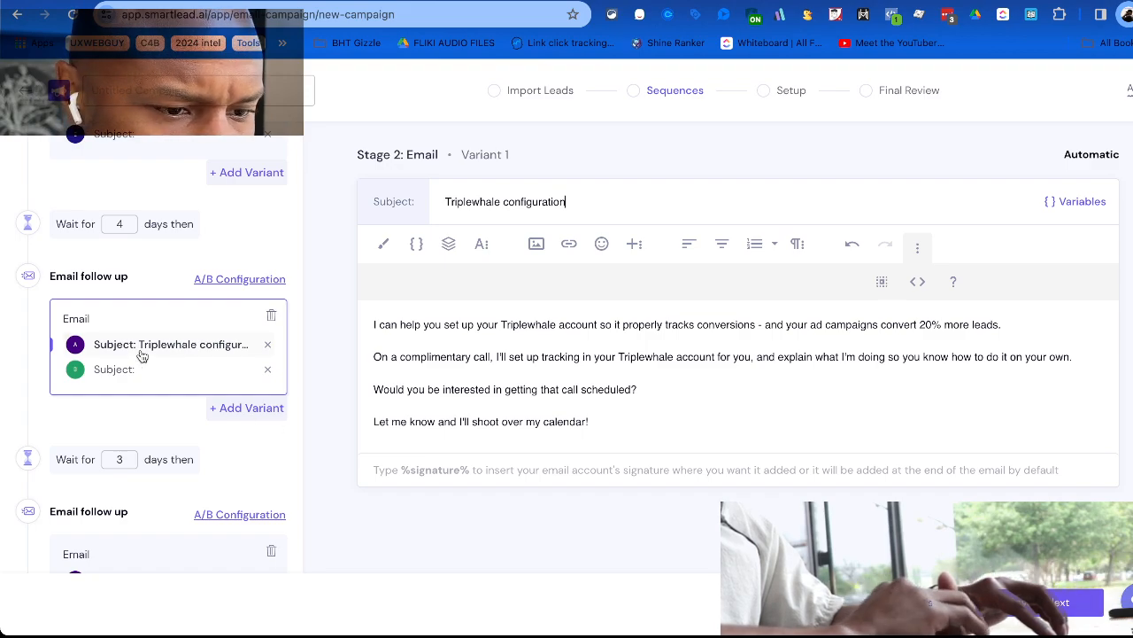
# Set the subject of Stage 2 email variant 2 to "Small tweak to your Triplewhale account".
pyautogui.click(142, 384)
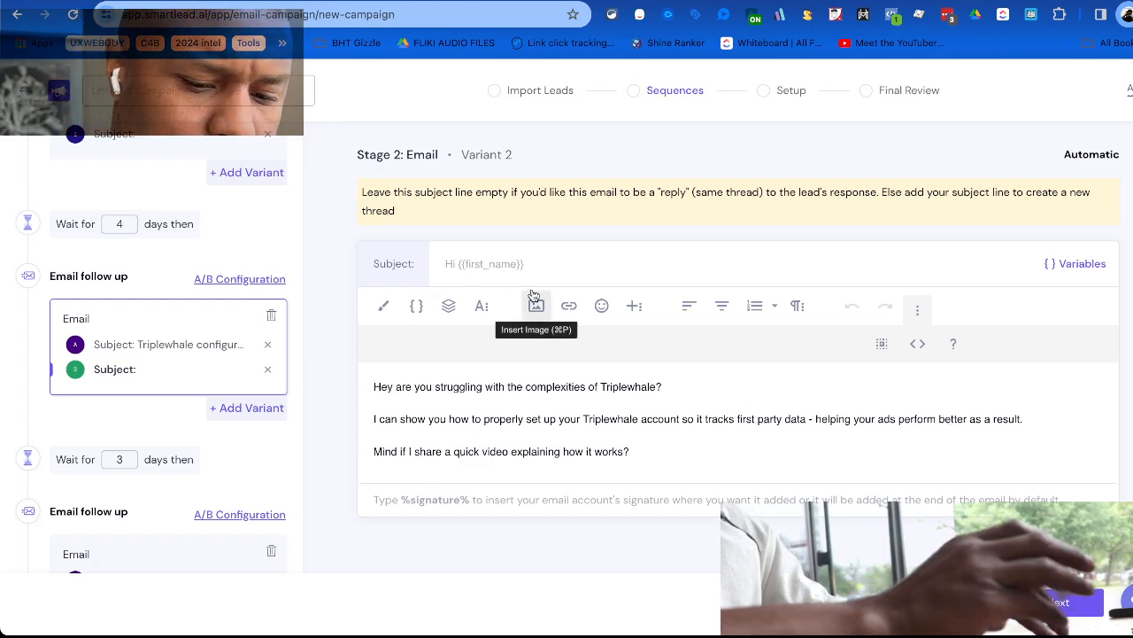
pyautogui.write('Sma')
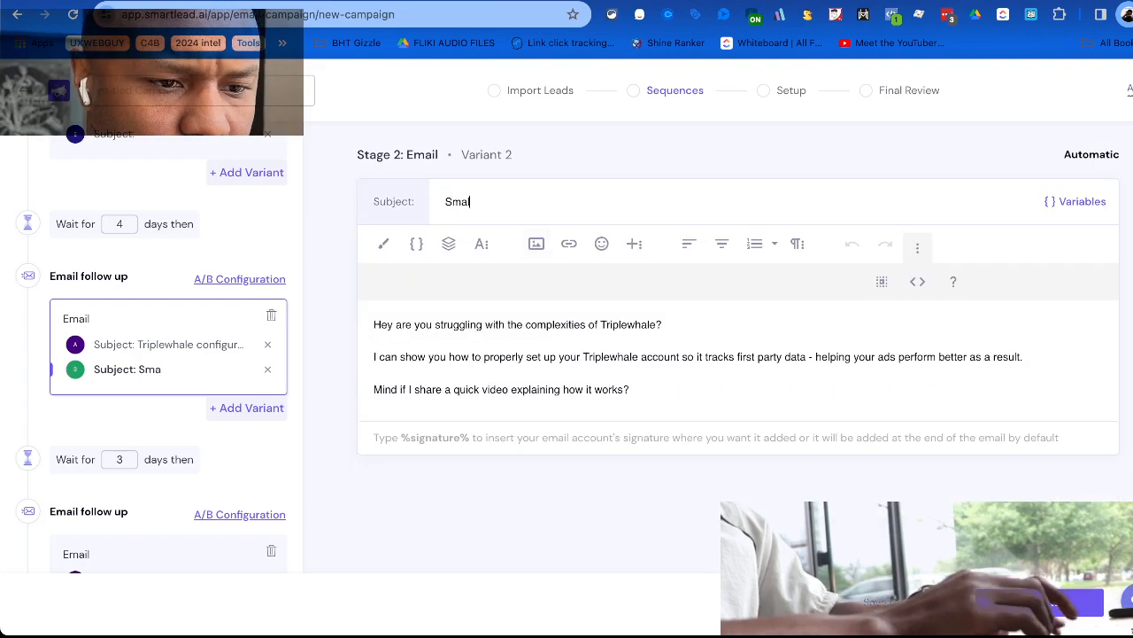
pyautogui.write('ll tweak to ')
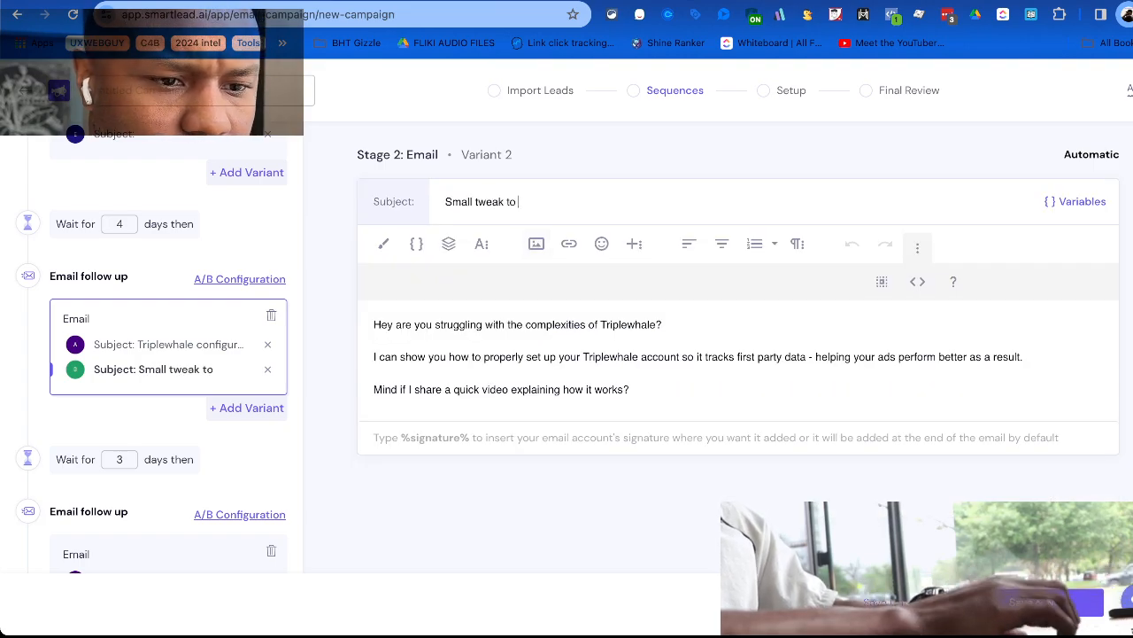
pyautogui.write('your Triplewhale account')
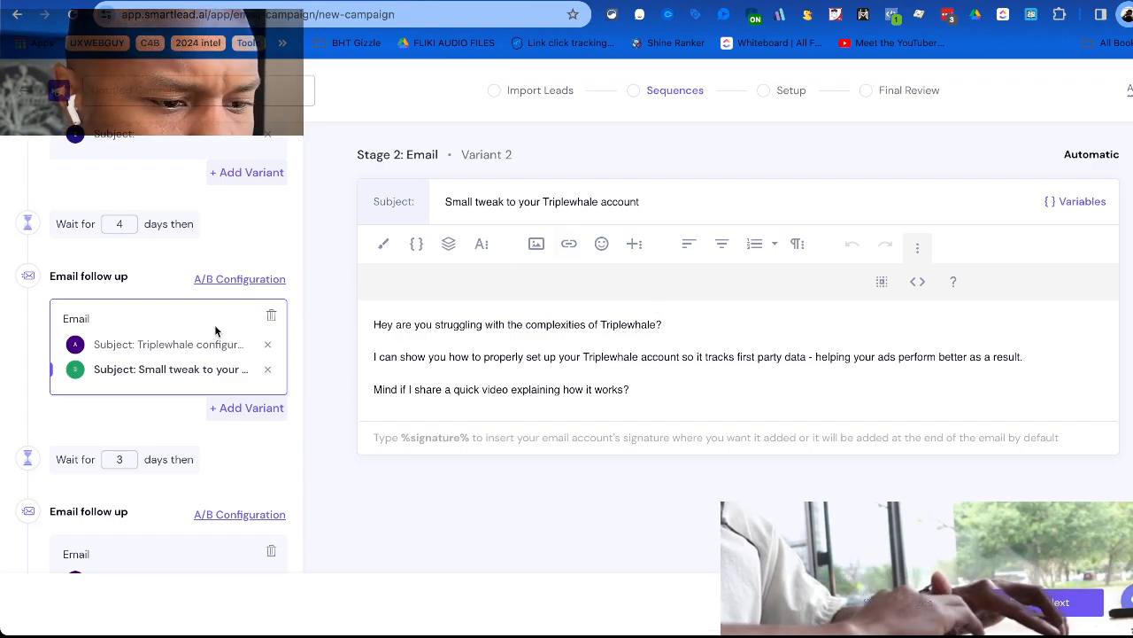
# Review the email text of both variants in the Stage 3 follow-up.
pyautogui.scroll(2, 182, 385)
pyautogui.scroll(-2, 183, 422)
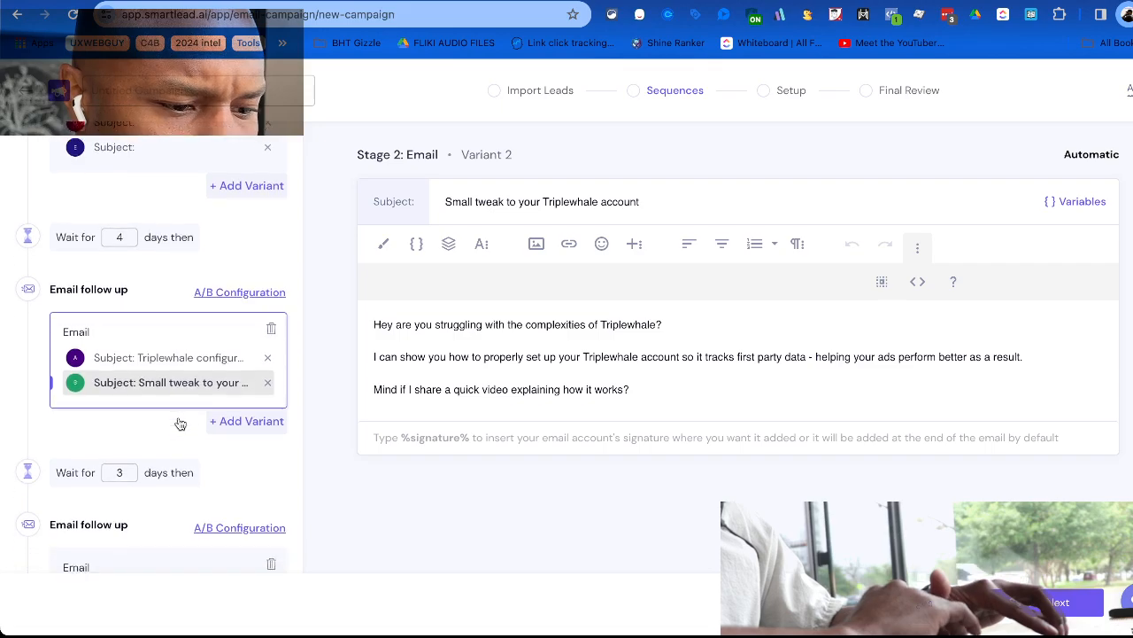
pyautogui.scroll(-4, 180, 424)
pyautogui.scroll(2, 180, 424)
pyautogui.scroll(-1, 178, 423)
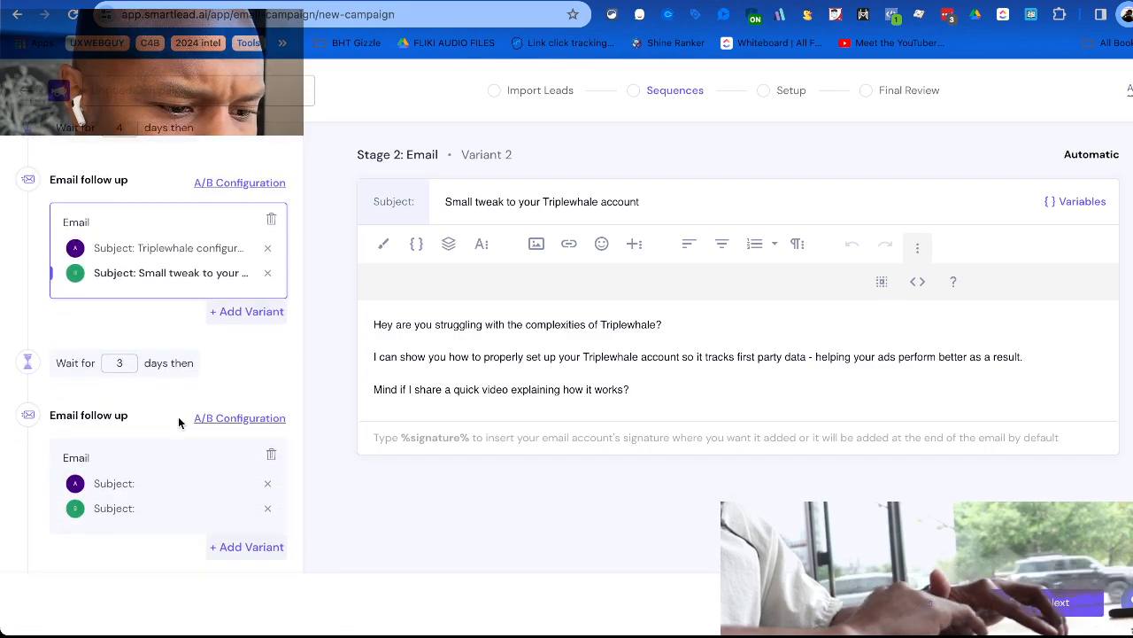
pyautogui.scroll(-2, 178, 421)
pyautogui.click(177, 416)
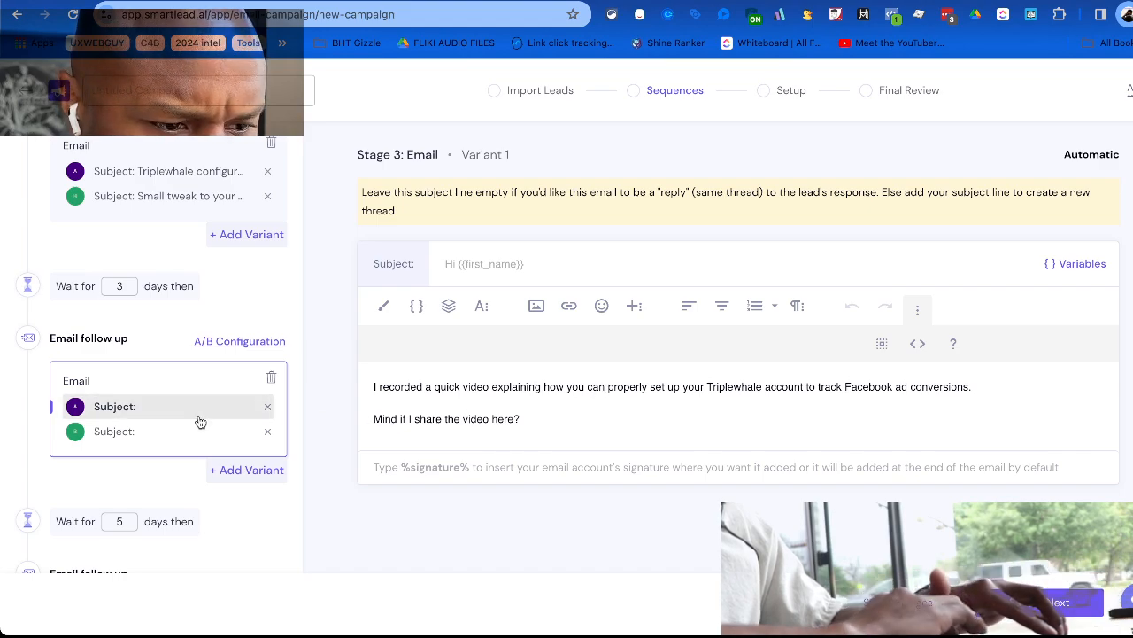
pyautogui.click(172, 431)
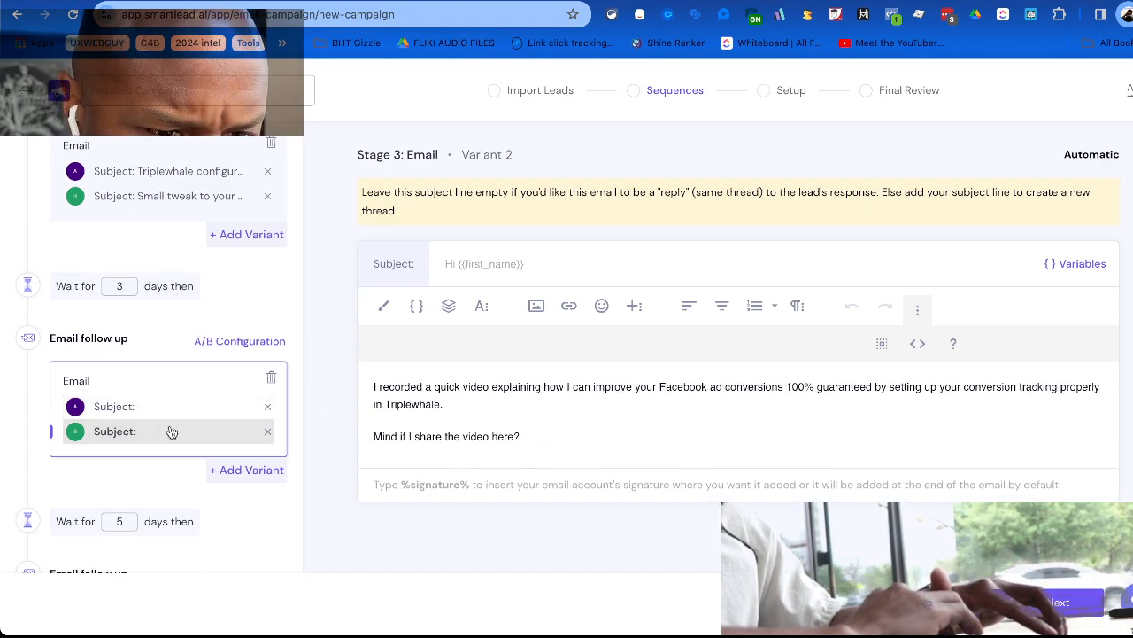
pyautogui.click(151, 408)
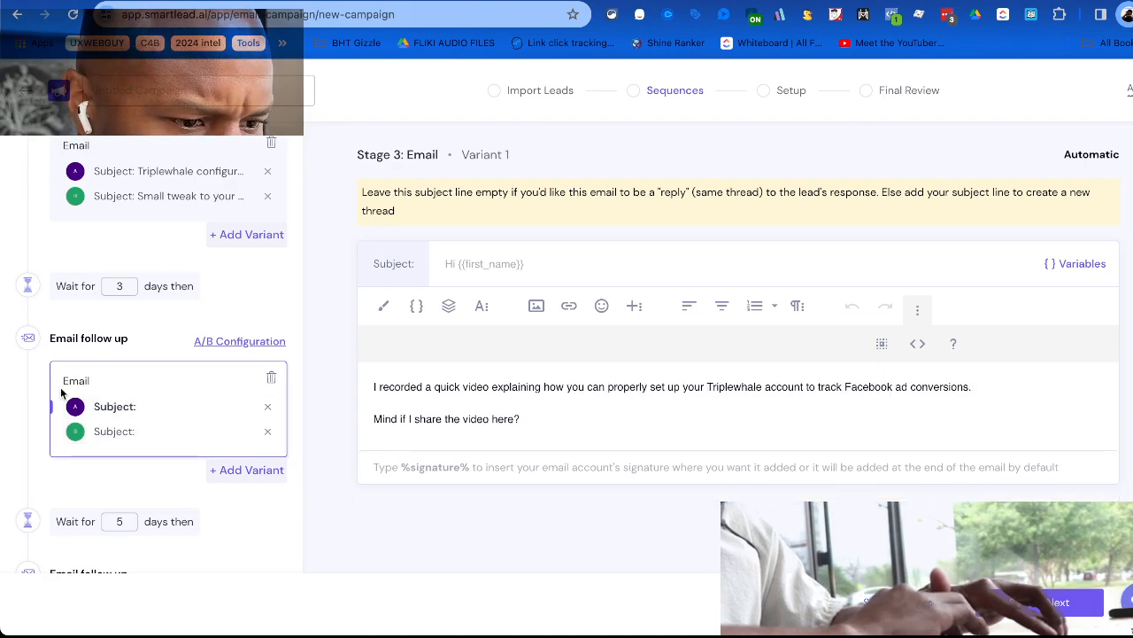
# Copy the subject of Stage 2 email variant 2, clear that subject line, and read the note about same-thread replies.
pyautogui.scroll(3, 71, 398)
pyautogui.click(137, 330)
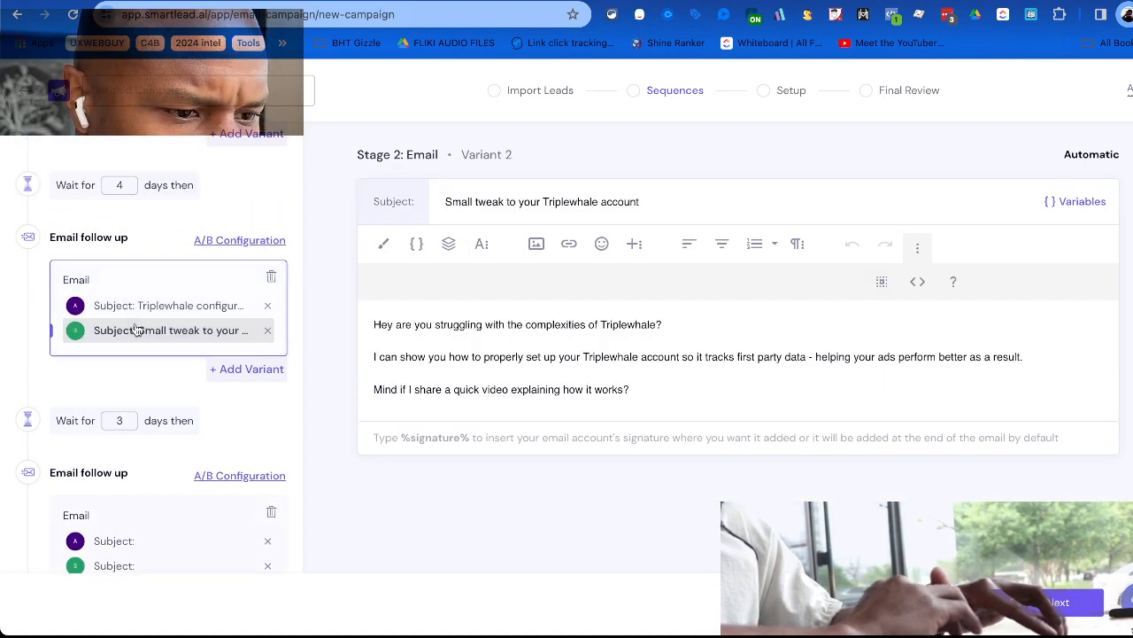
pyautogui.tripleClick(531, 202)
pyautogui.hotkey('ctrl', 'c')
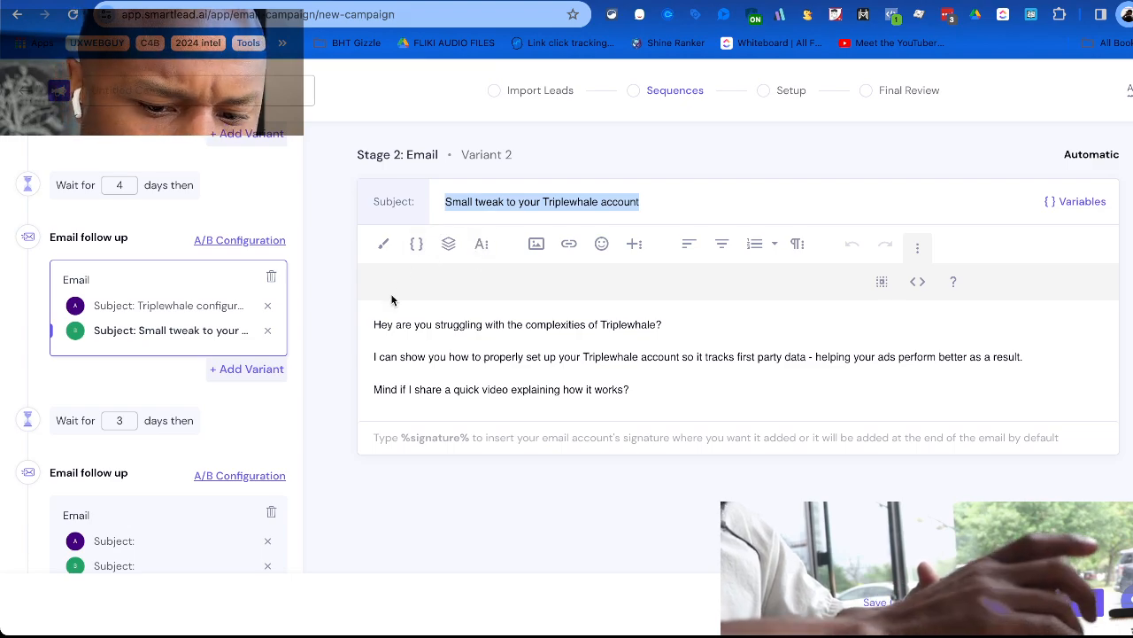
pyautogui.press('BackSpace')
pyautogui.moveTo(361, 197); pyautogui.dragTo(832, 210)
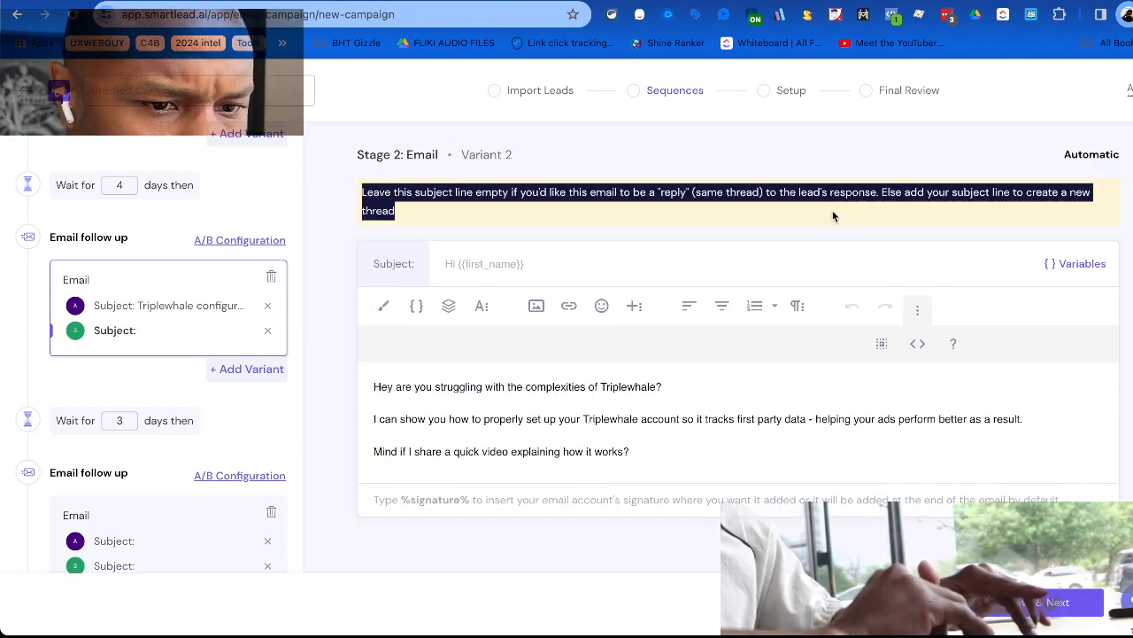
pyautogui.click(636, 195)
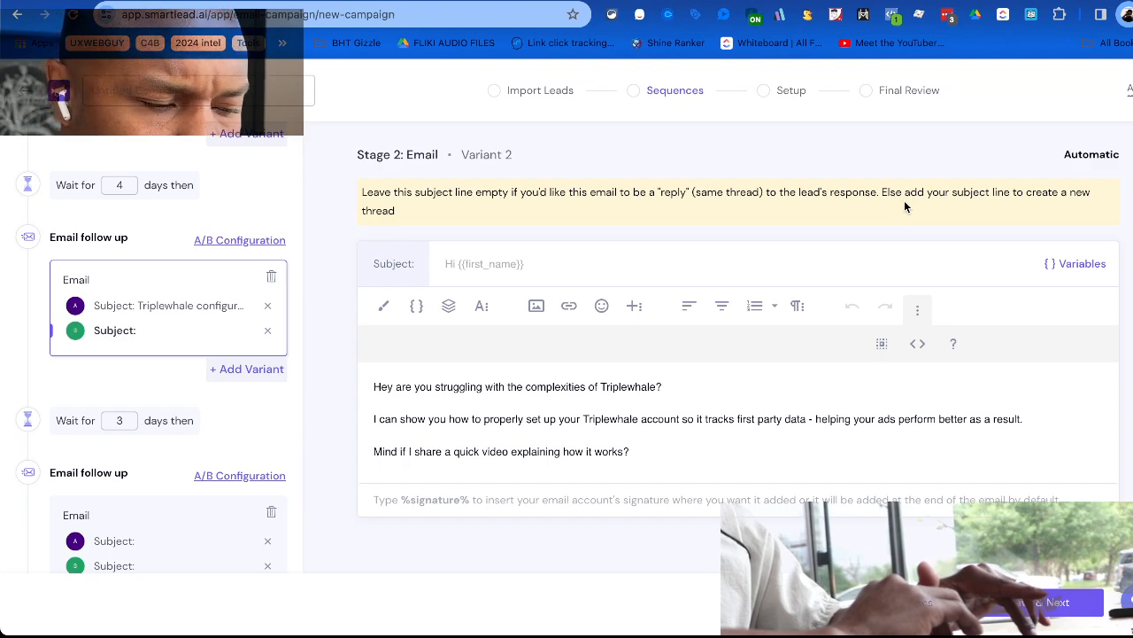
# Paste "Small tweak to your Triplewhale account" as the subject of Stage 3 email variant 1.
pyautogui.scroll(-1, 168, 537)
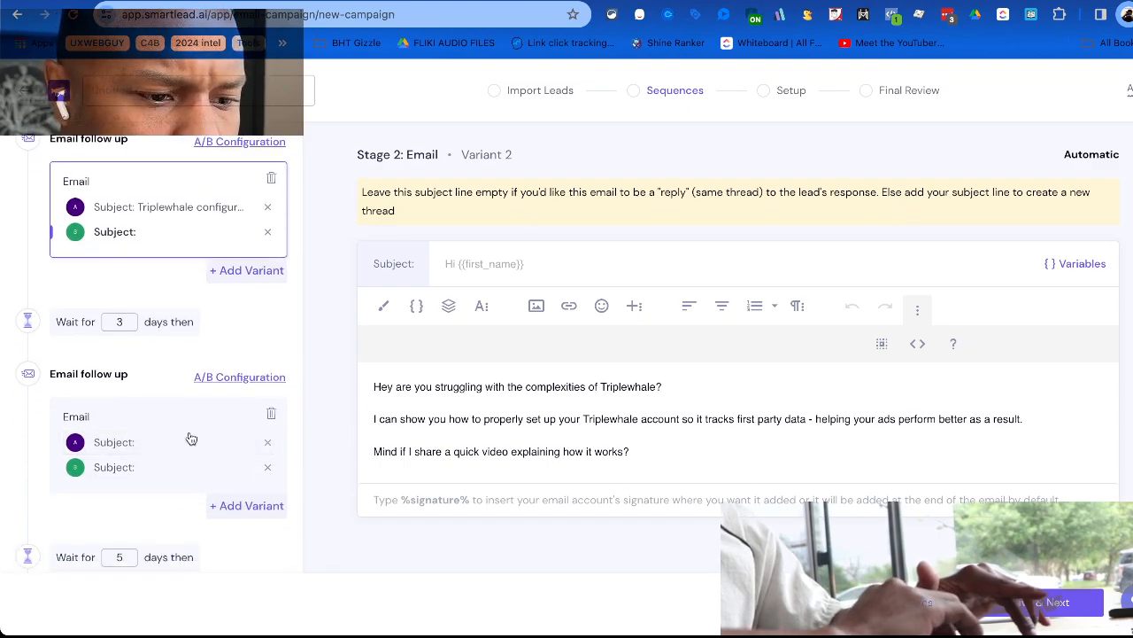
pyautogui.scroll(-1, 190, 448)
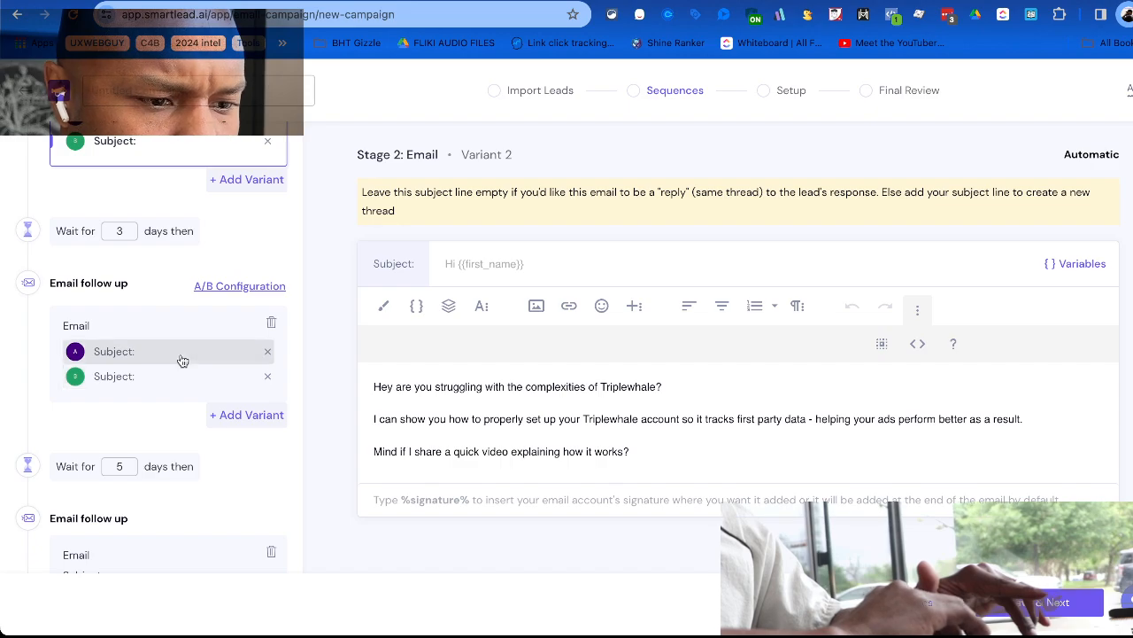
pyautogui.scroll(1, 168, 213)
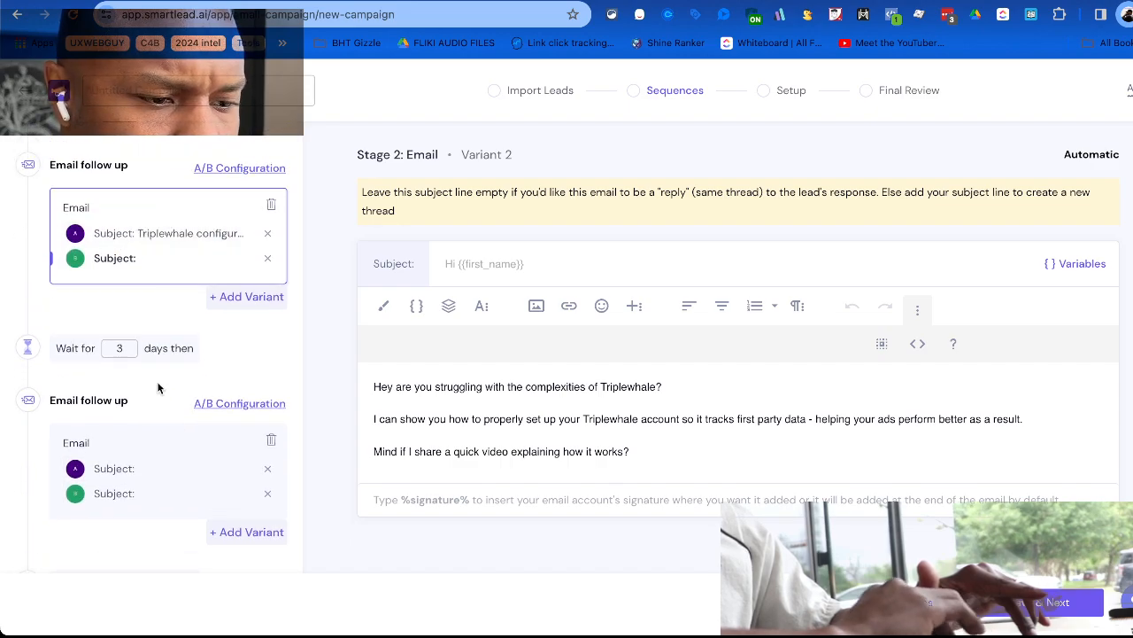
pyautogui.click(153, 470)
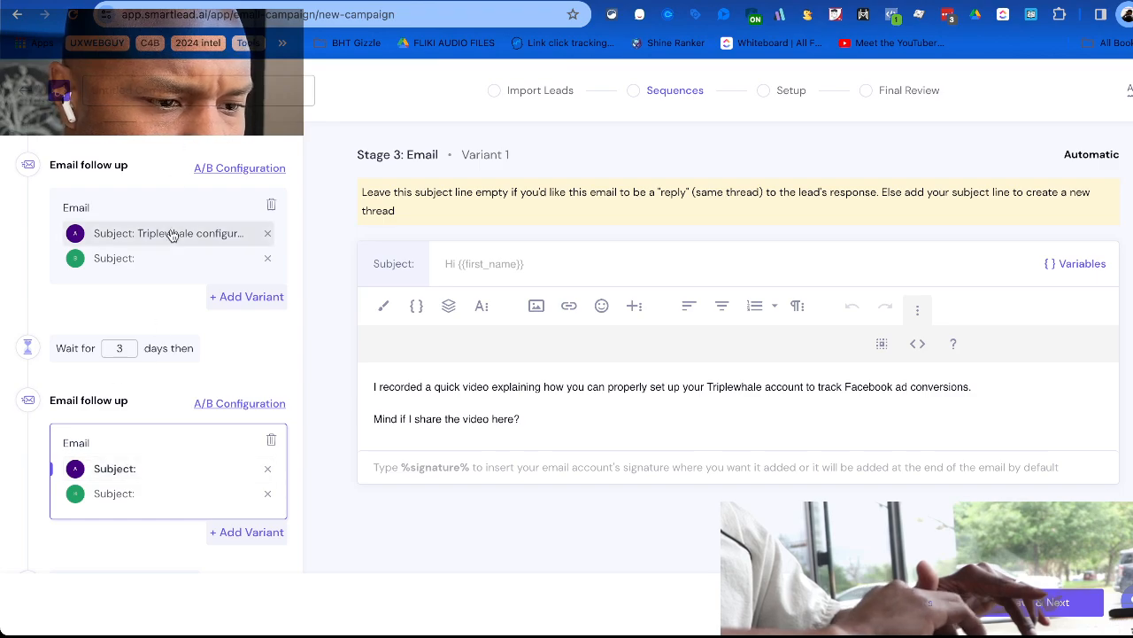
pyautogui.scroll(-1, 190, 474)
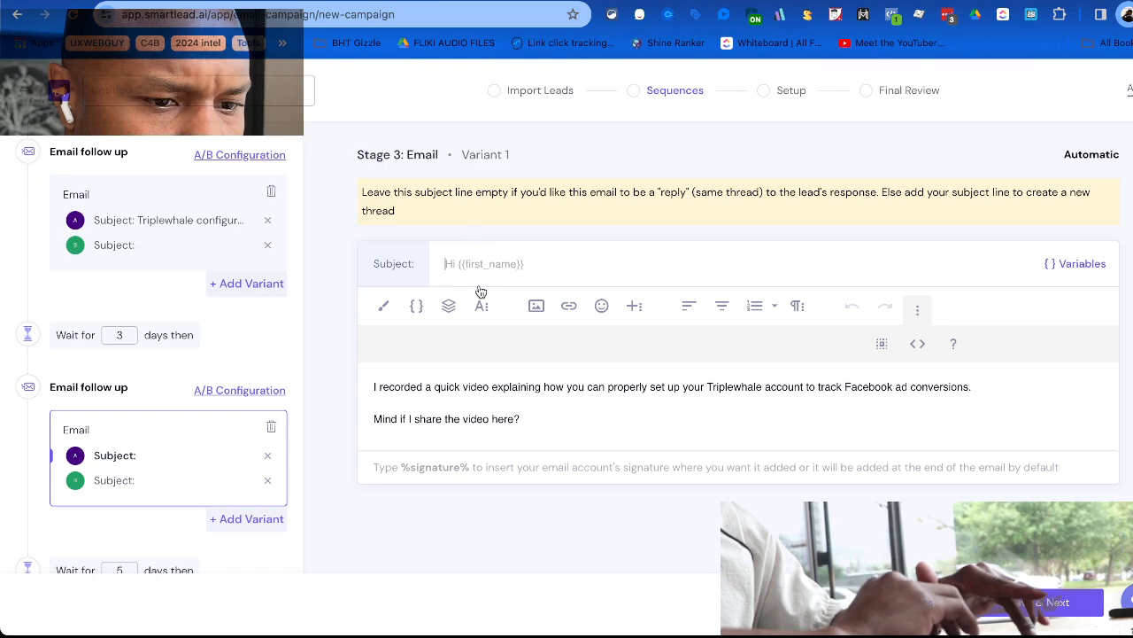
pyautogui.hotkey('ctrl', 'v')
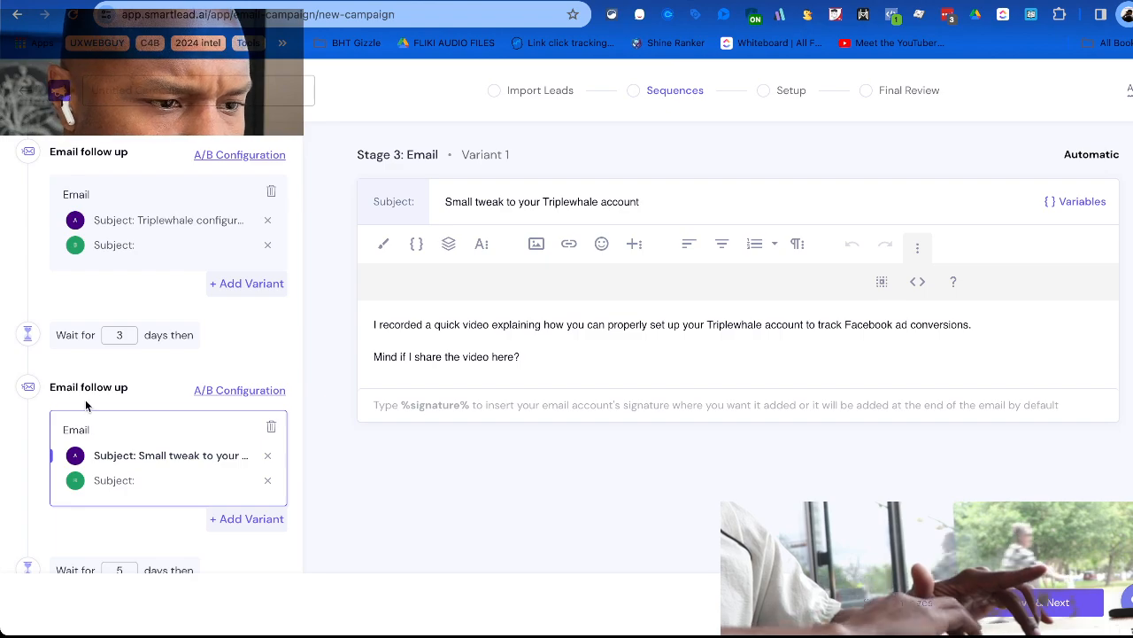
# Review the subjects, variants and wait times across all sequence stages and open the Stage 4 email.
pyautogui.scroll(4, 106, 306)
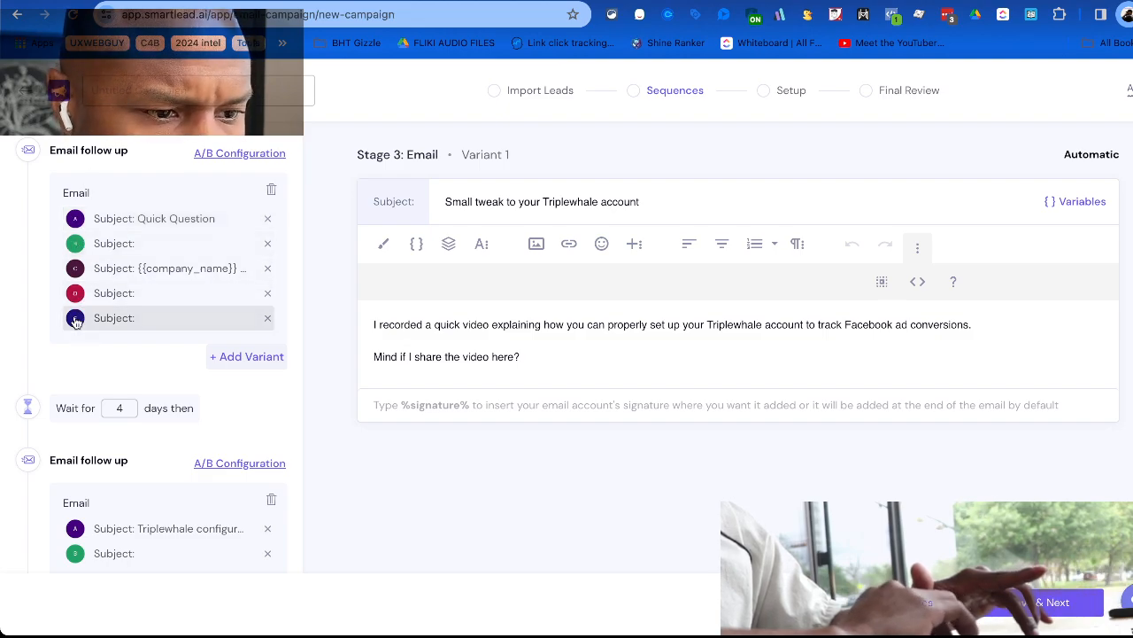
pyautogui.scroll(-2, 71, 338)
pyautogui.scroll(2, 65, 343)
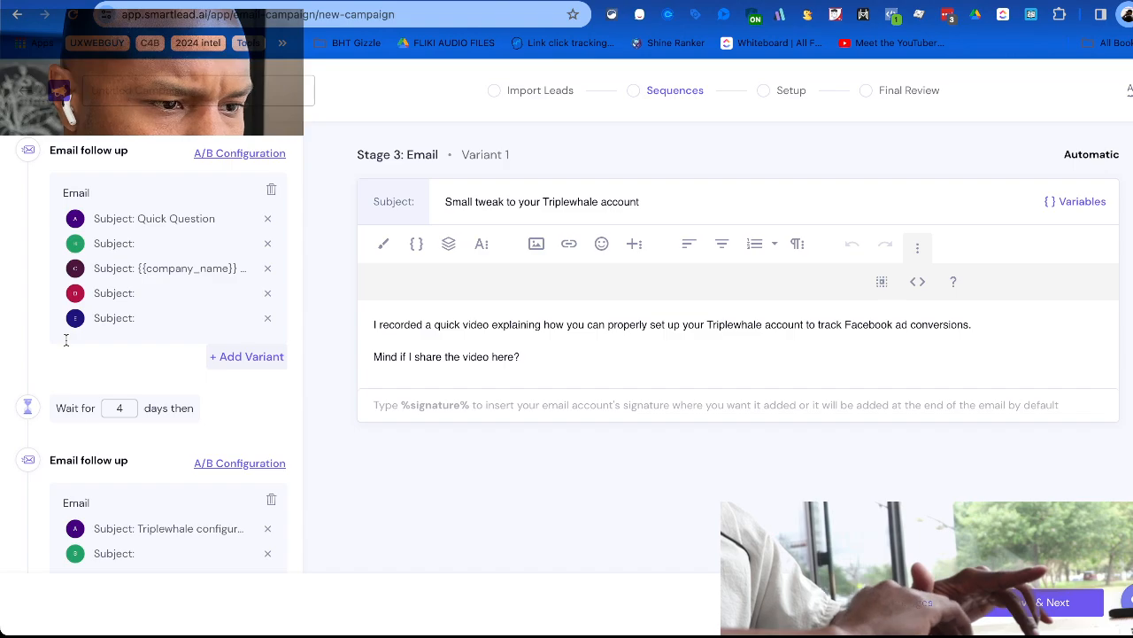
pyautogui.scroll(-3, 69, 301)
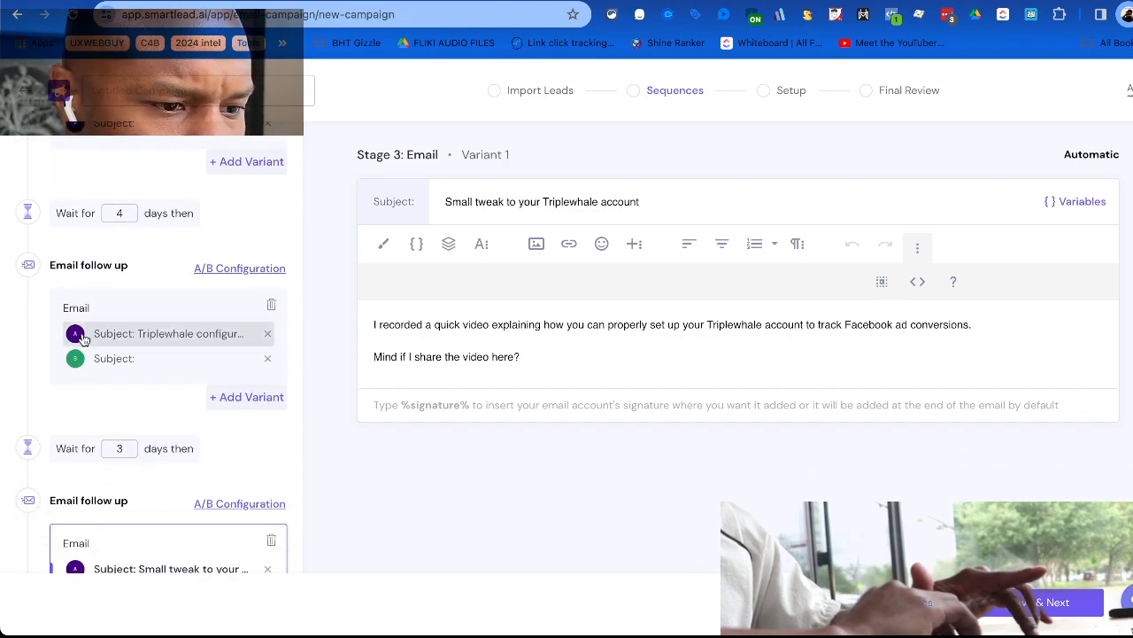
pyautogui.scroll(-2, 80, 429)
pyautogui.scroll(-5, 81, 425)
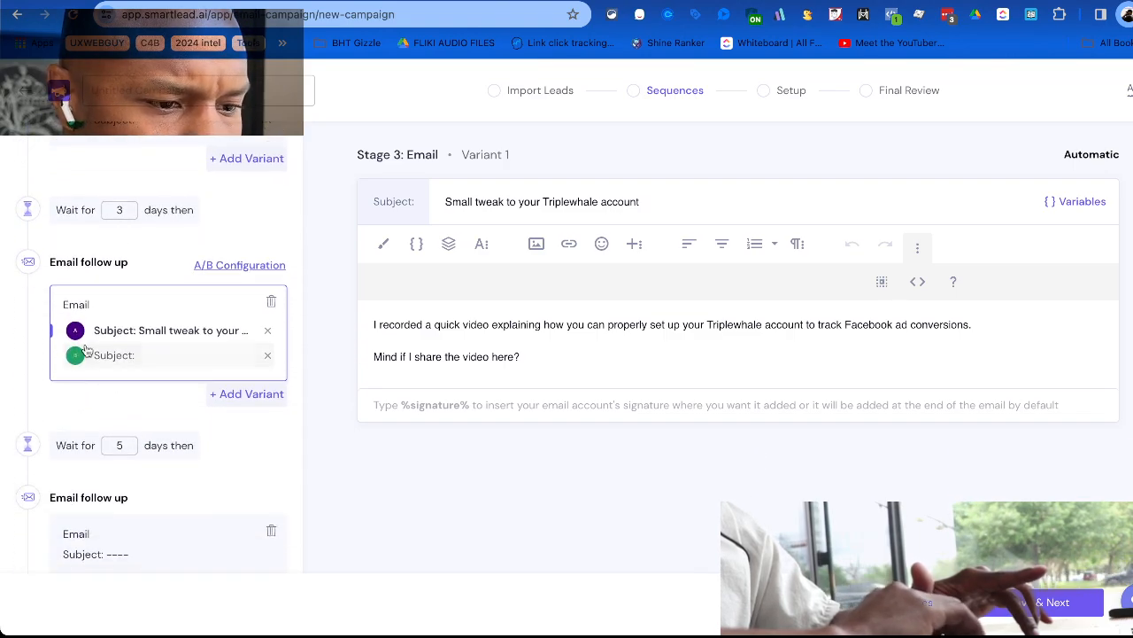
pyautogui.scroll(-2, 88, 387)
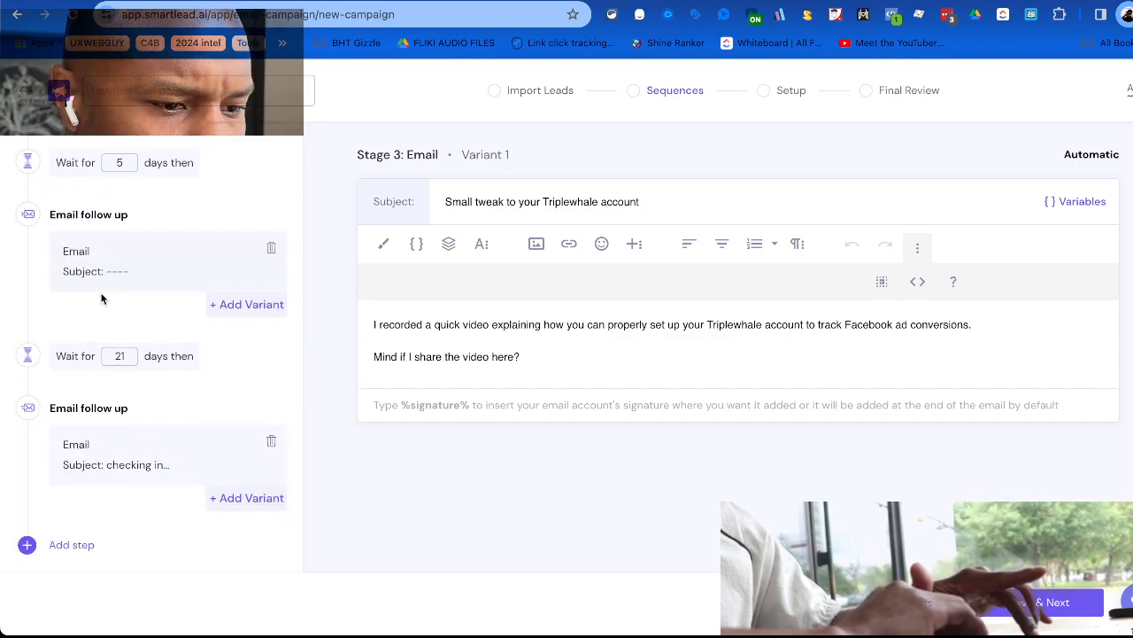
pyautogui.click(133, 251)
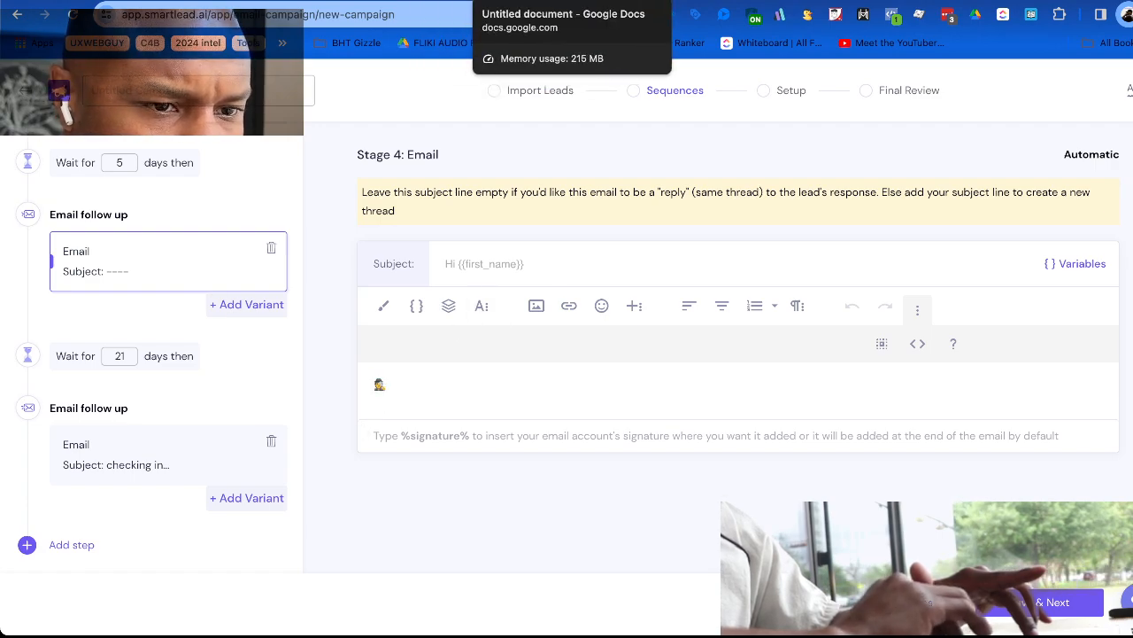
# Compare the Stage 4 email with the EMAIL 4 and EMAIL 5 drafts in the Google Docs document, returning to Smartlead's Stage 4 subject line.
pyautogui.click(506, 2)
pyautogui.scroll(-10, 357, 326)
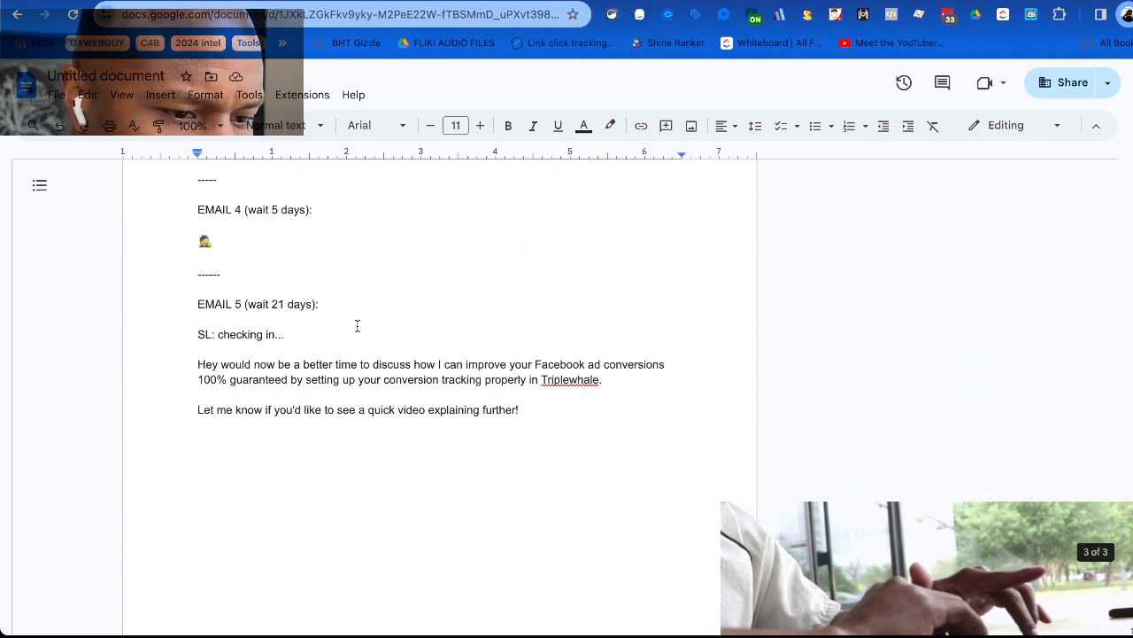
pyautogui.scroll(3, 358, 326)
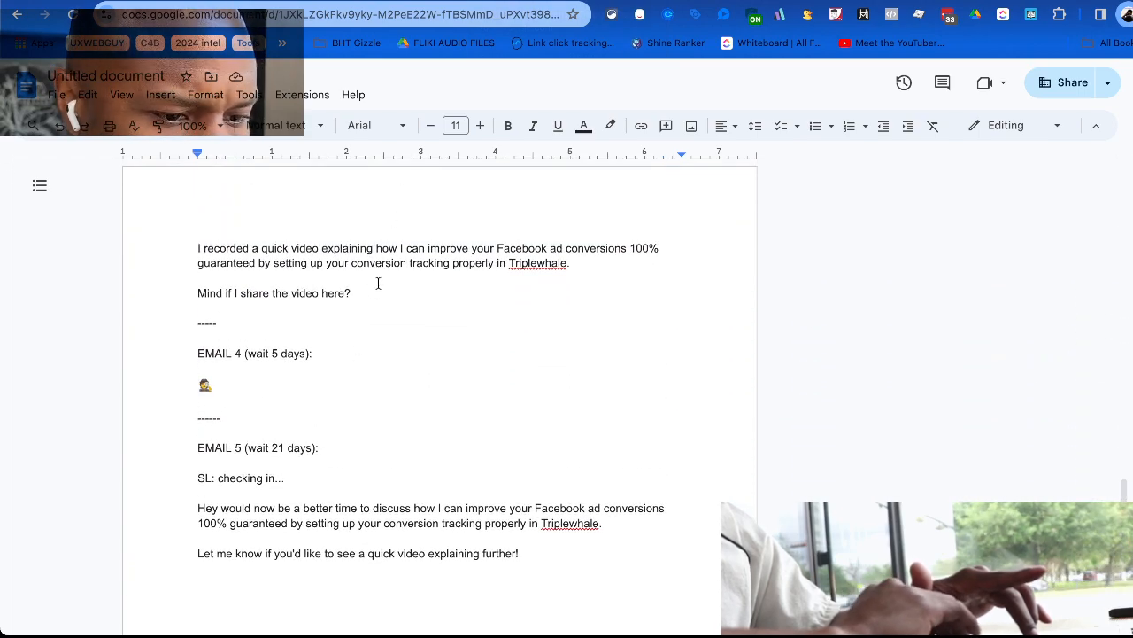
pyautogui.scroll(10, 410, 344)
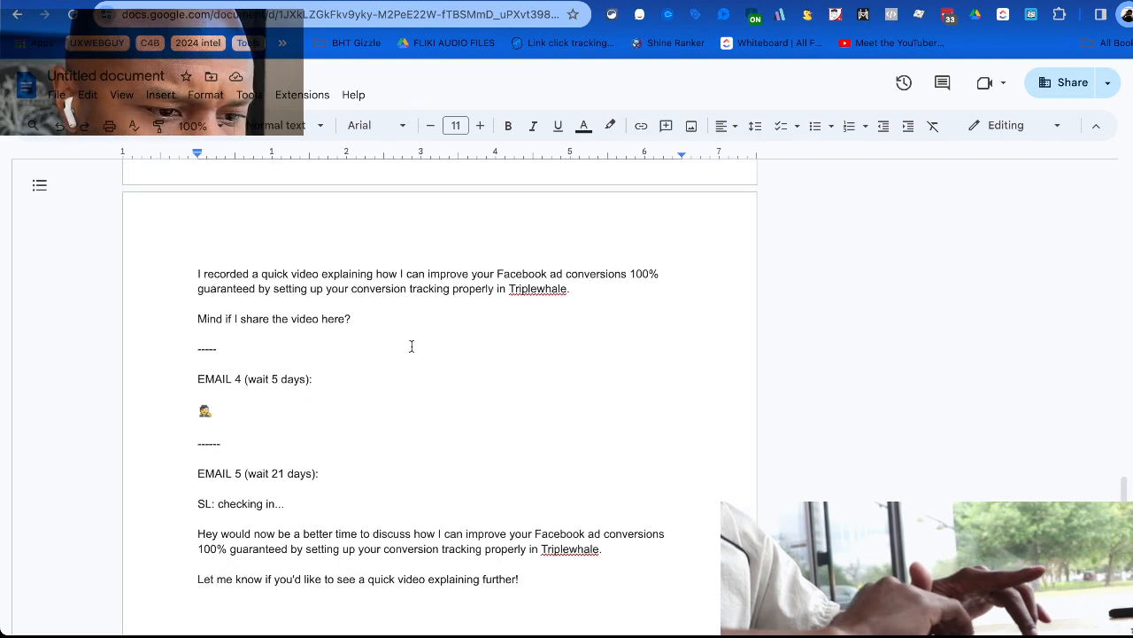
pyautogui.click(449, 2)
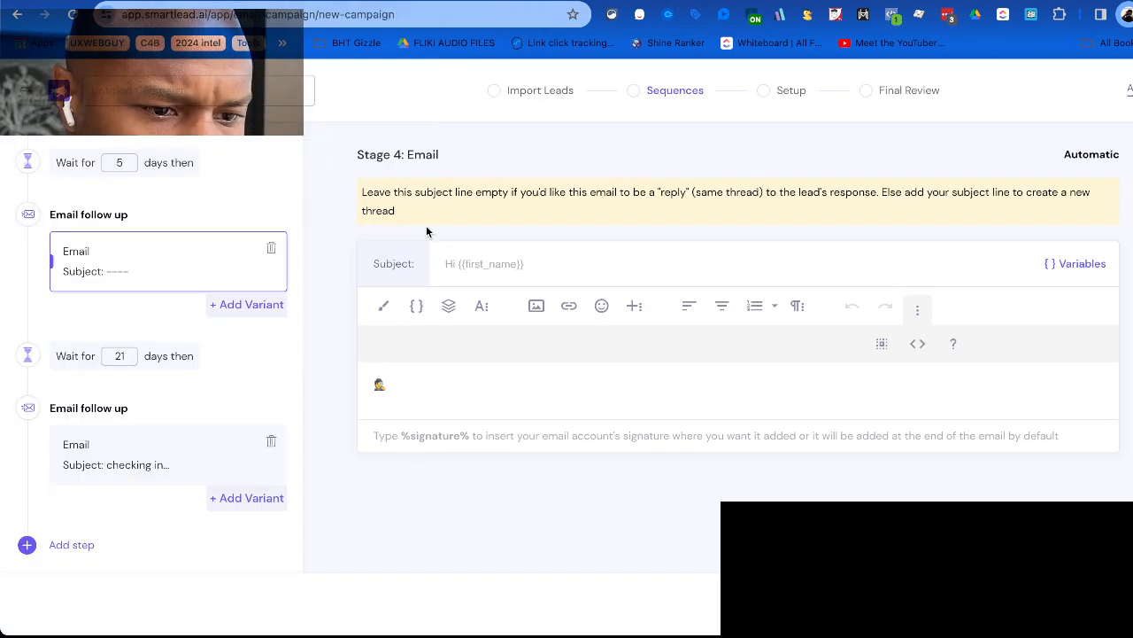
pyautogui.click(464, 270)
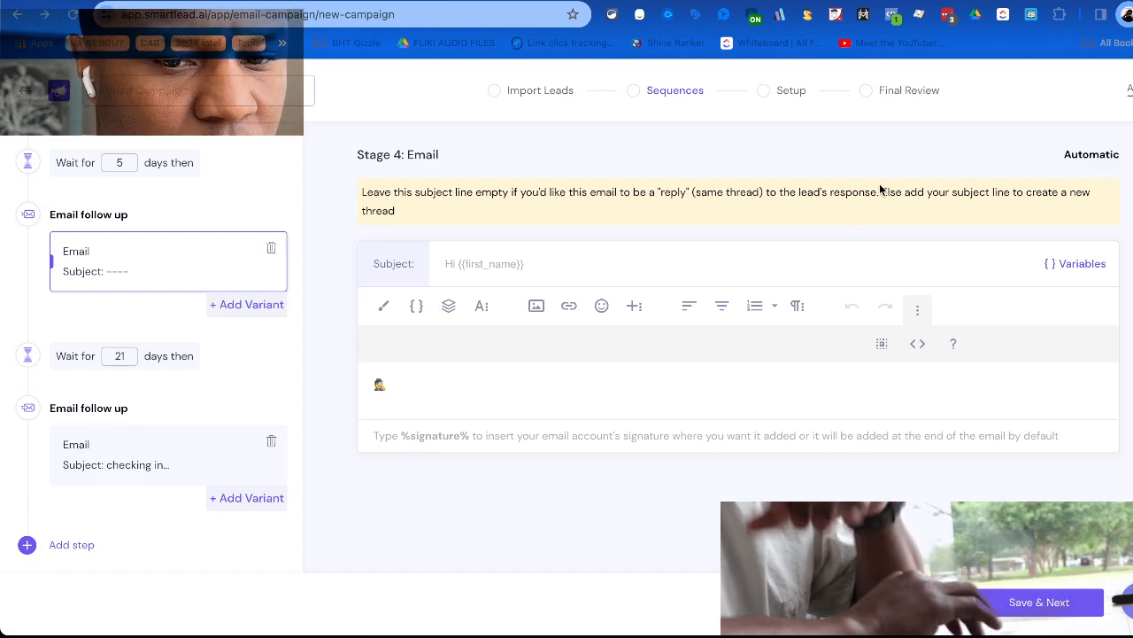
pyautogui.click(868, 263)
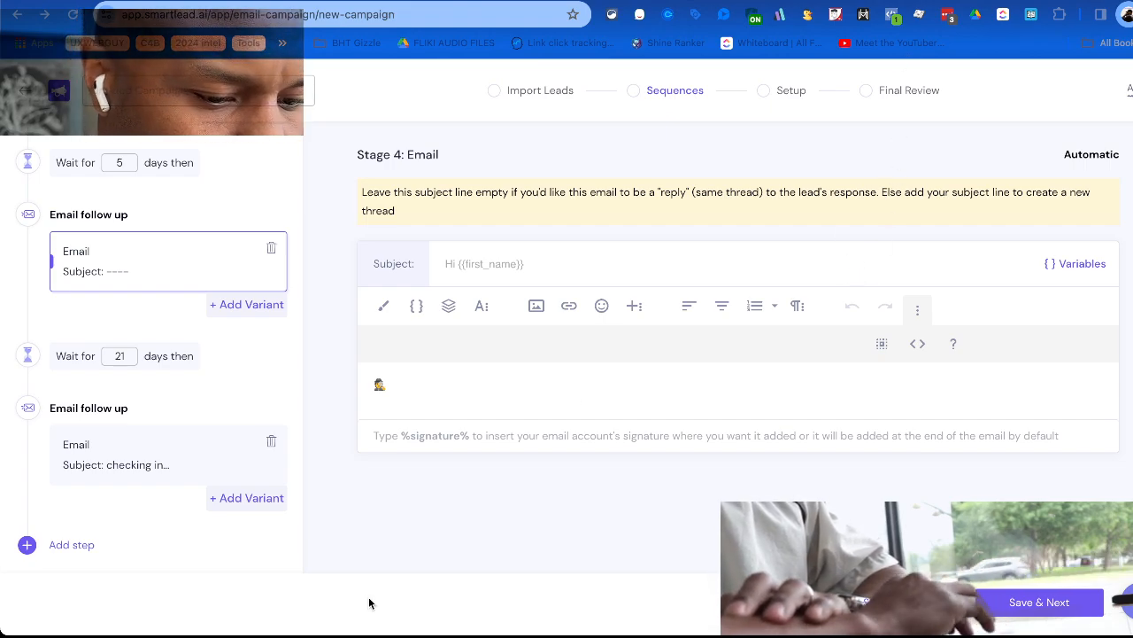
# Change "Facebook ad conversions" to "Facebook & Google Ads conversions" in the Stage 5 email body.
pyautogui.click(177, 446)
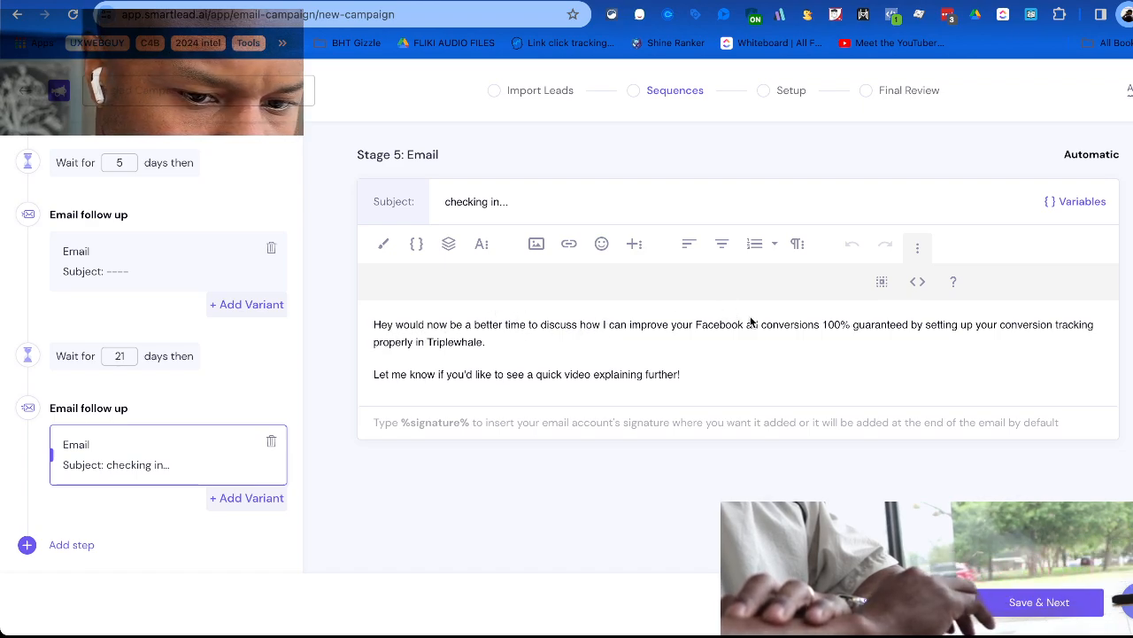
pyautogui.click(833, 325)
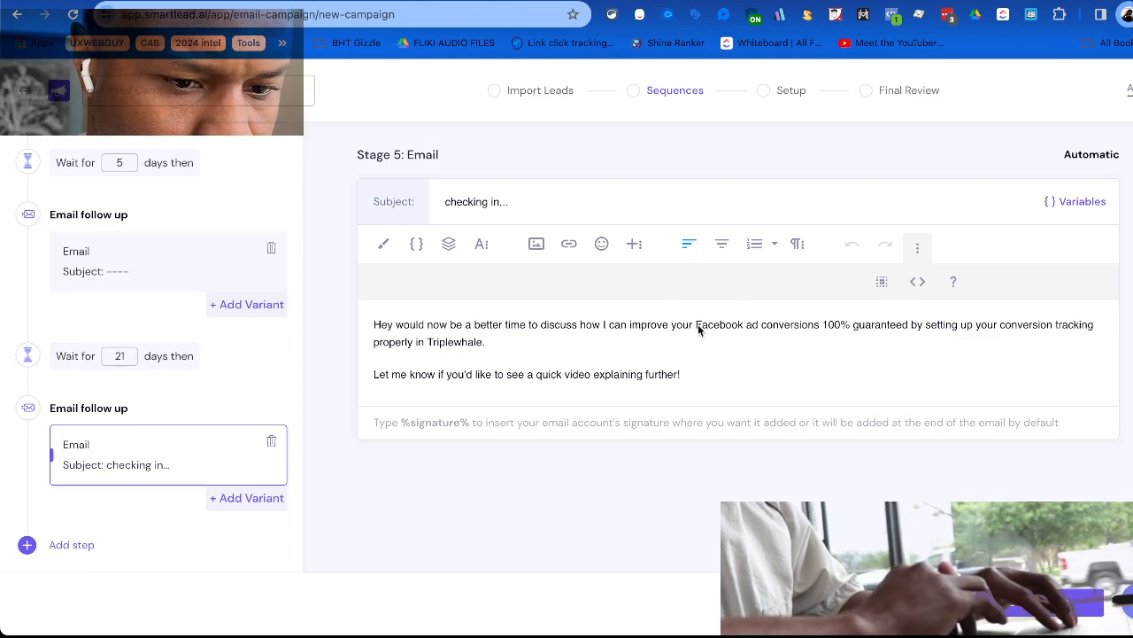
pyautogui.click(760, 326)
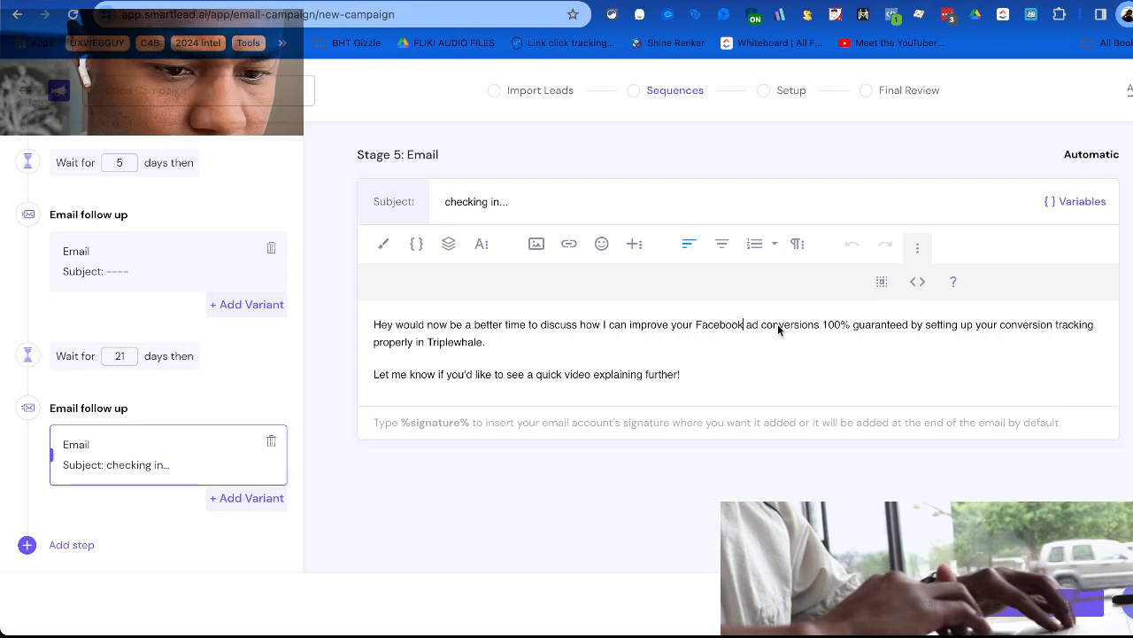
pyautogui.write('& Googl')
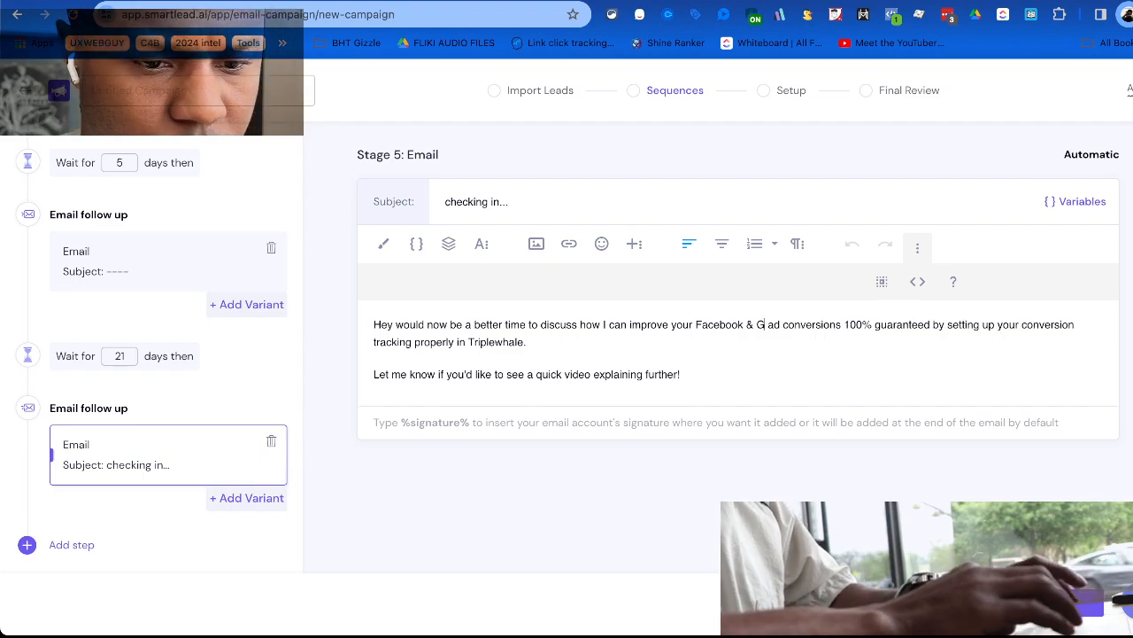
pyautogui.write('e Ads')
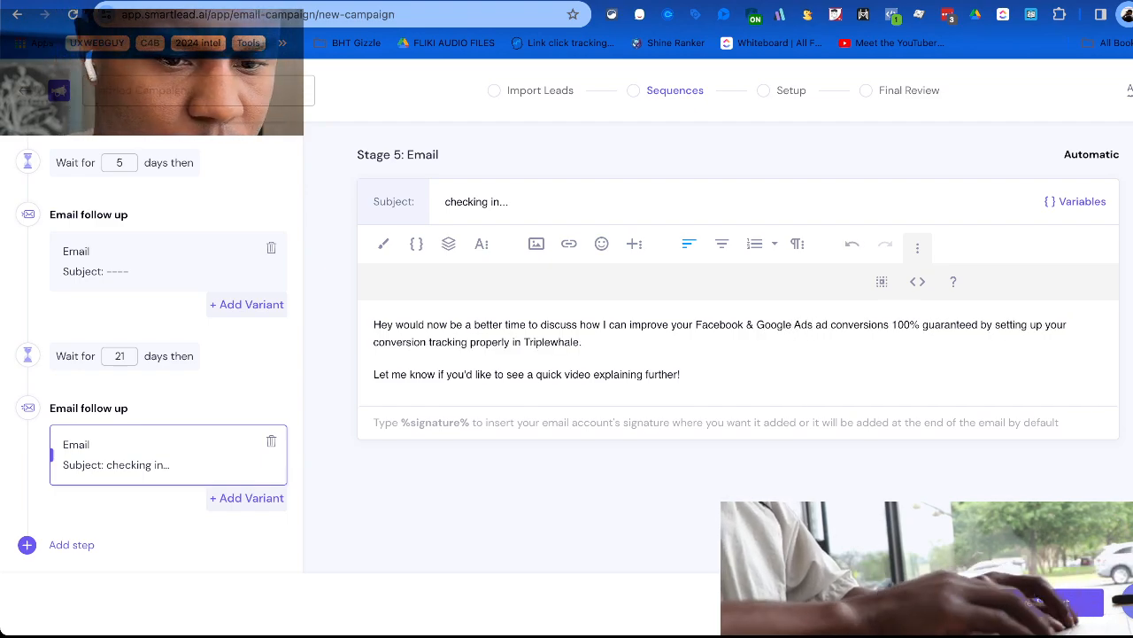
pyautogui.press('Delete')
pyautogui.press('Delete')
pyautogui.press('Delete')
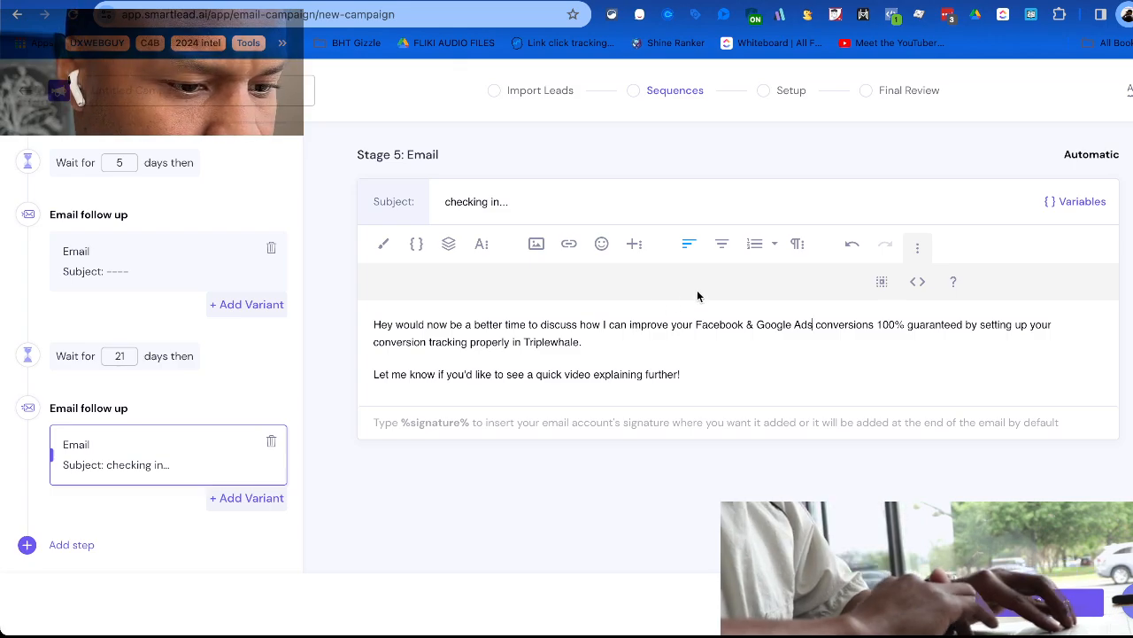
# Capitalise "Triplewhale" in the first sentence of Stage 1 email variant 5.
pyautogui.scroll(5, 155, 456)
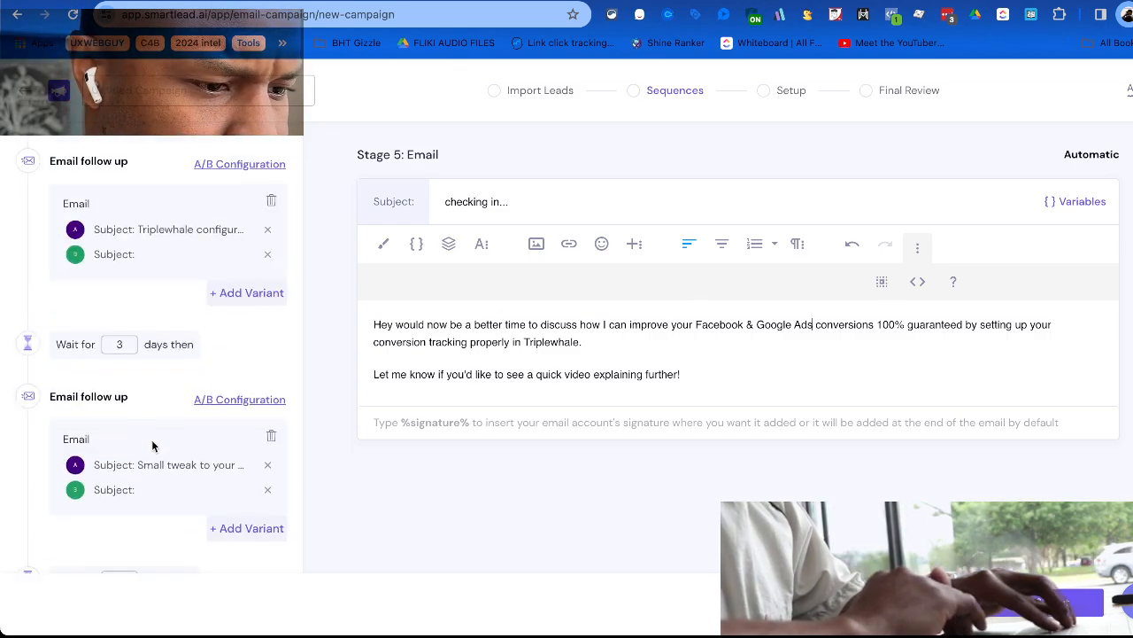
pyautogui.scroll(3, 152, 446)
pyautogui.click(144, 319)
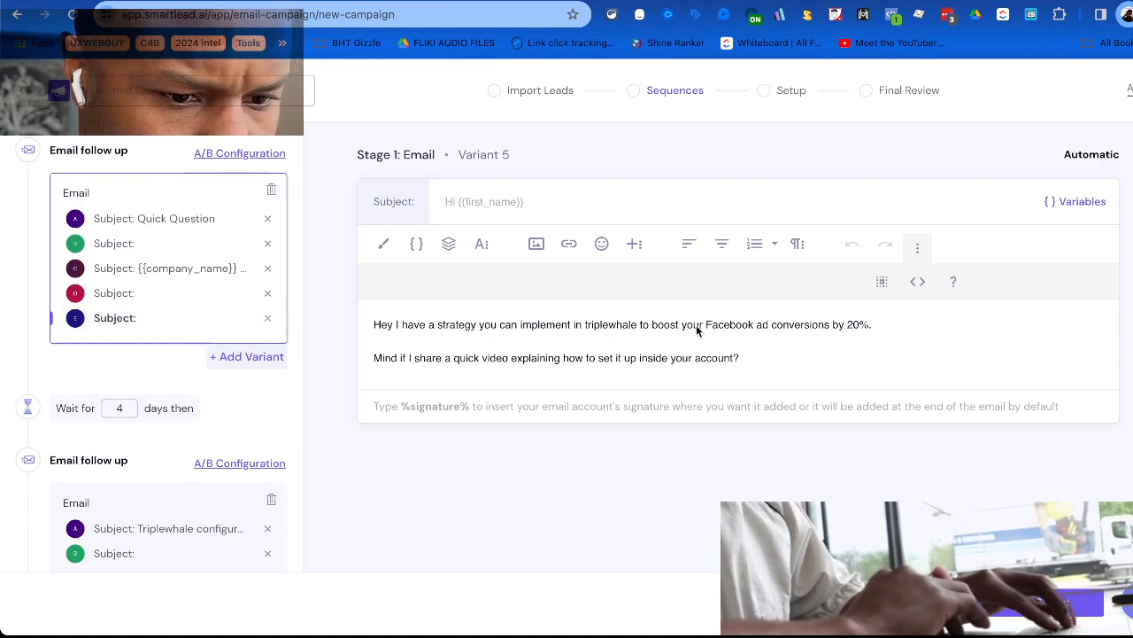
pyautogui.click(588, 325)
pyautogui.press('BackSpace')
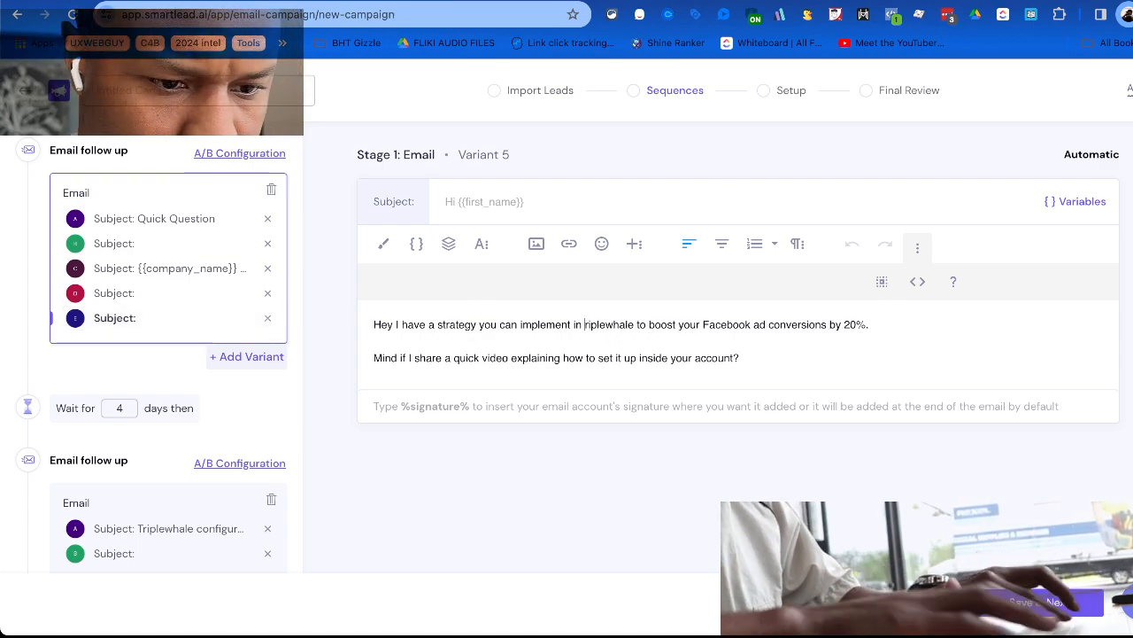
pyautogui.write('T')
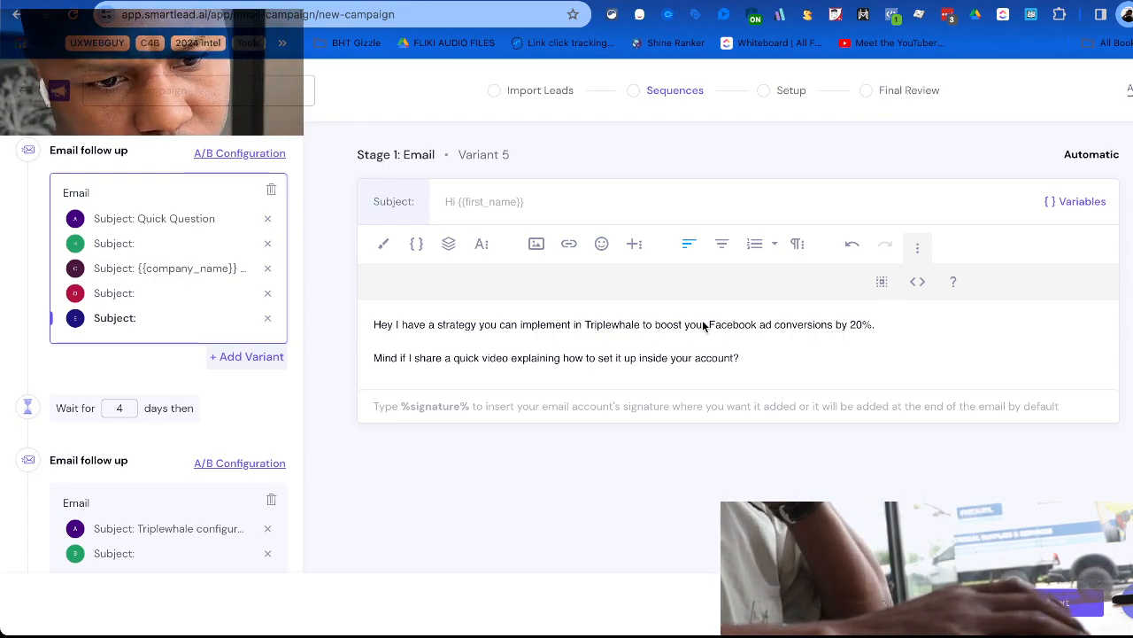
# Reword "implement in Triplewhale" to "implement in combination with Triplewhale" in Stage 1 email variant 5.
pyautogui.press('BackSpace')
pyautogui.press('BackSpace')
pyautogui.press('BackSpace')
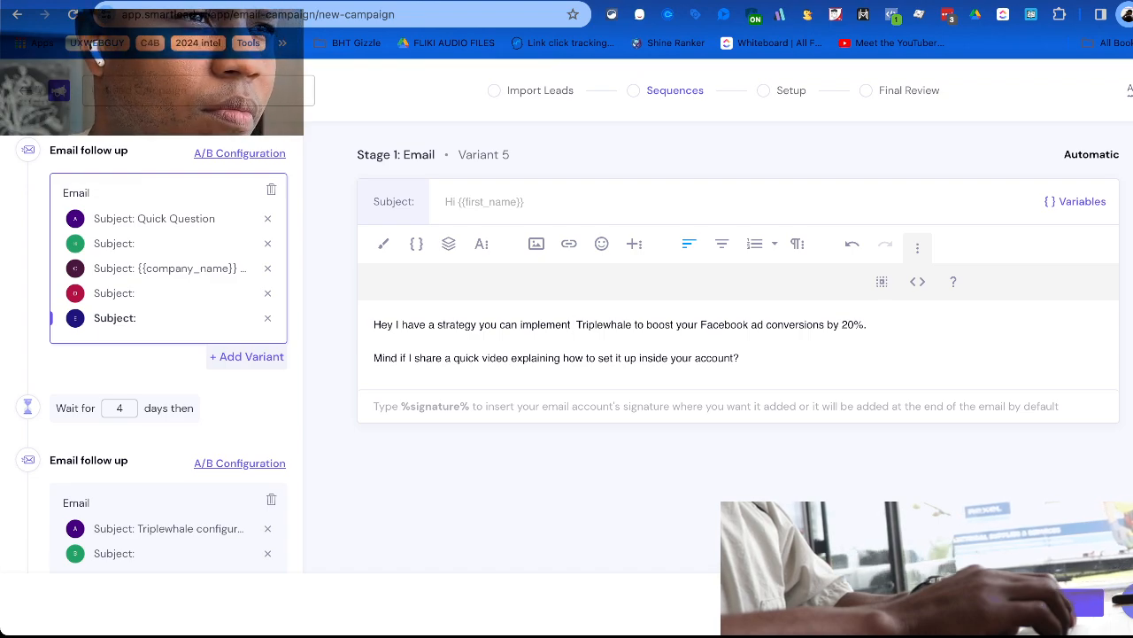
pyautogui.write('in')
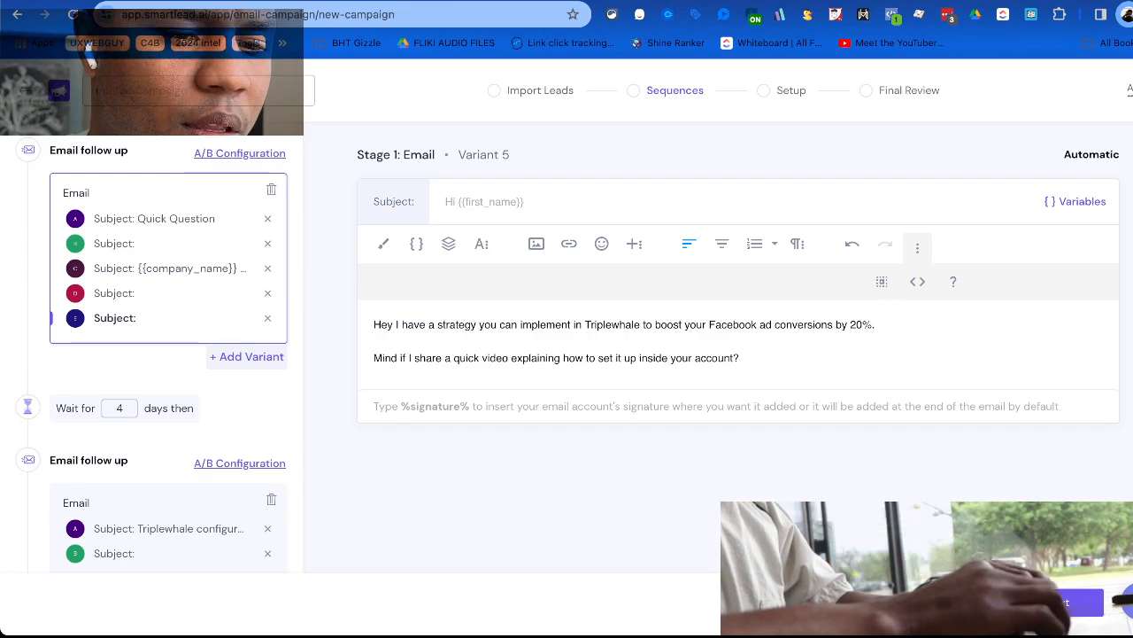
pyautogui.write(' com')
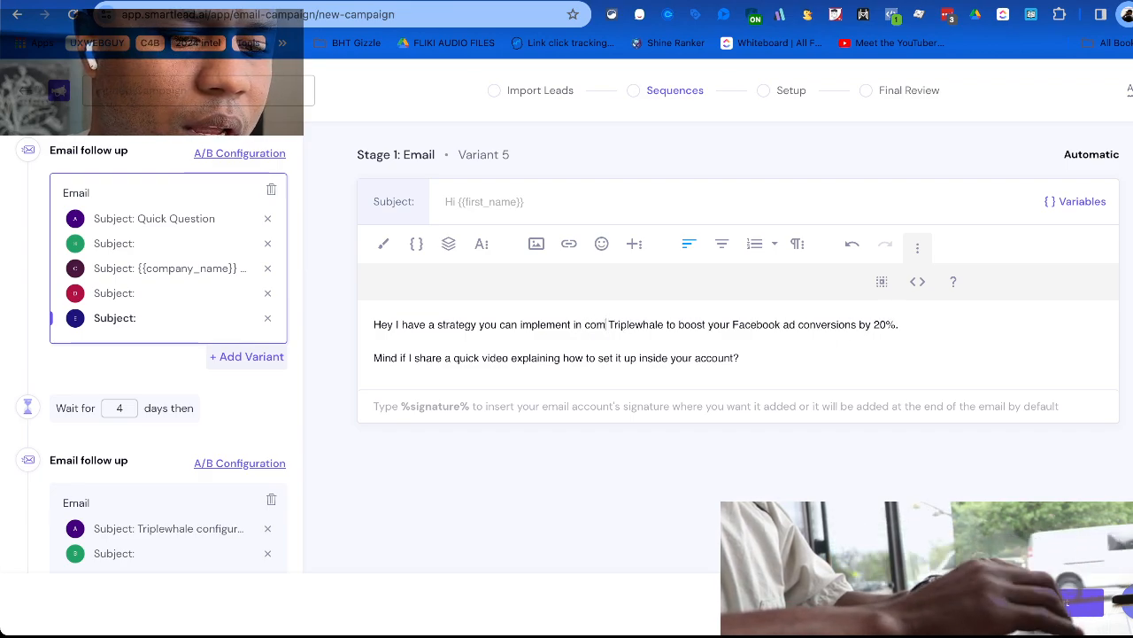
pyautogui.write('bination ')
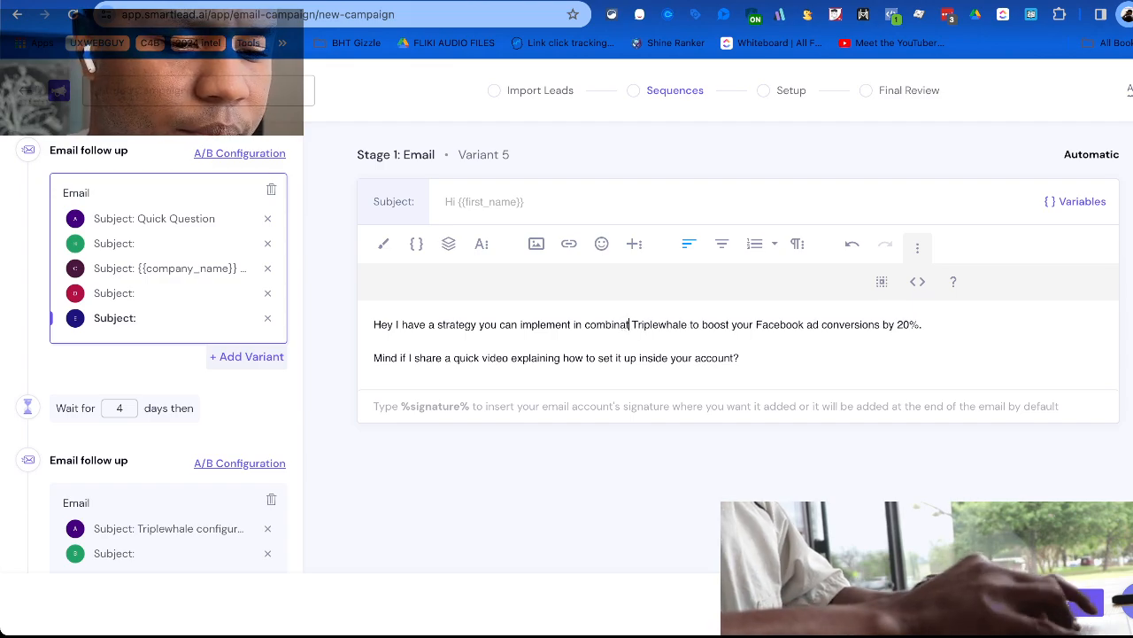
pyautogui.write('with')
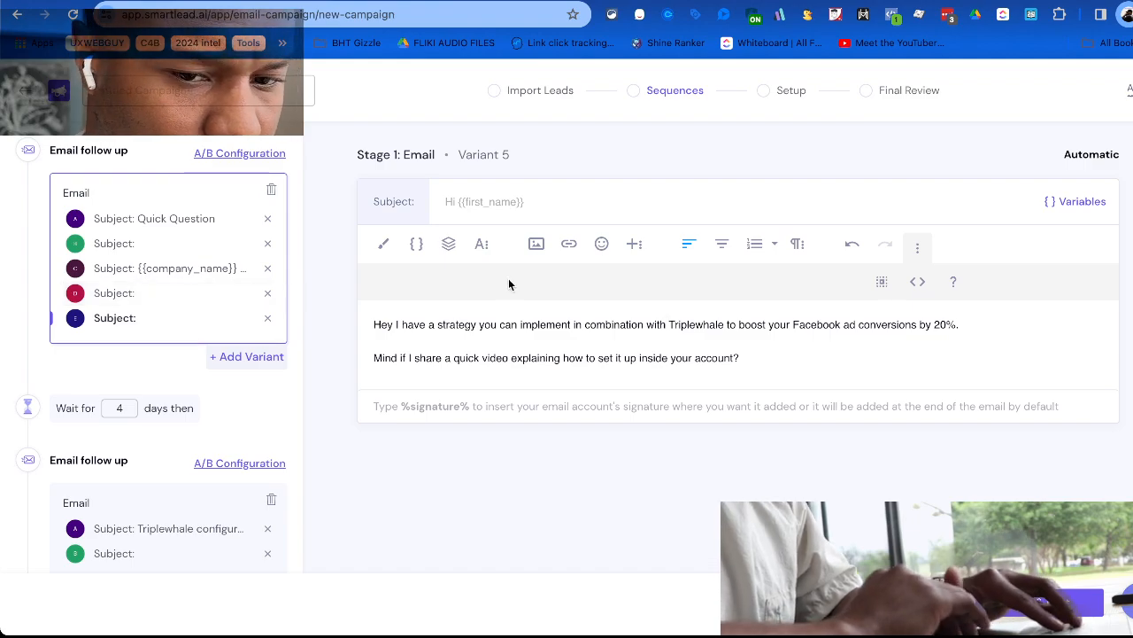
# Try to save the sequence, dismiss the format alert and read the message error below Stage 1 email variant 3.
pyautogui.scroll(-5, 210, 399)
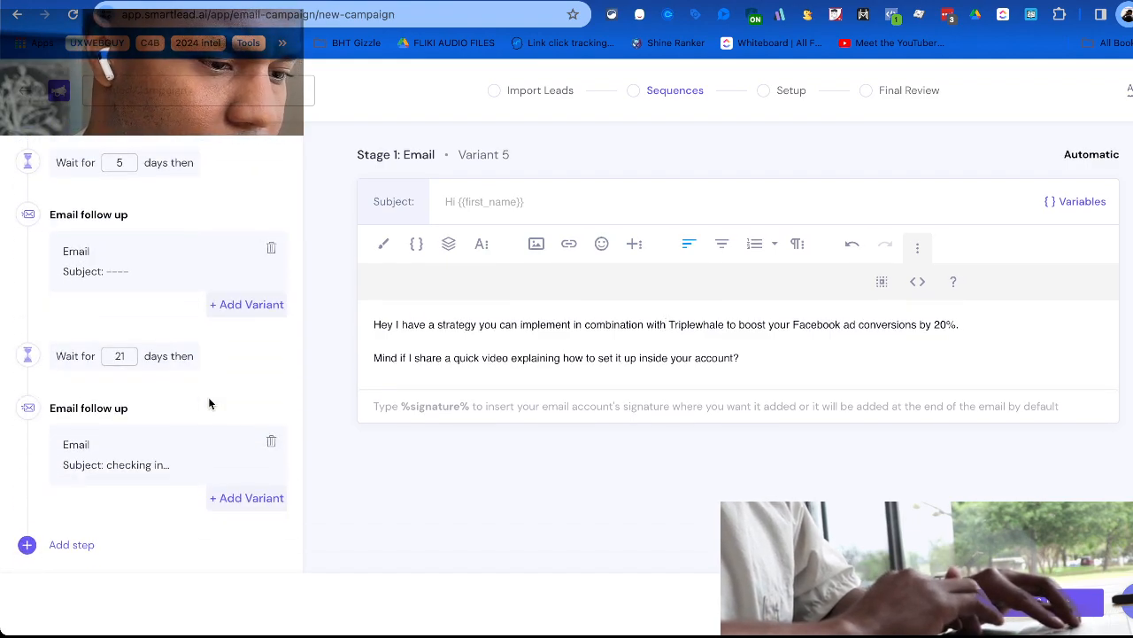
pyautogui.scroll(5, 210, 400)
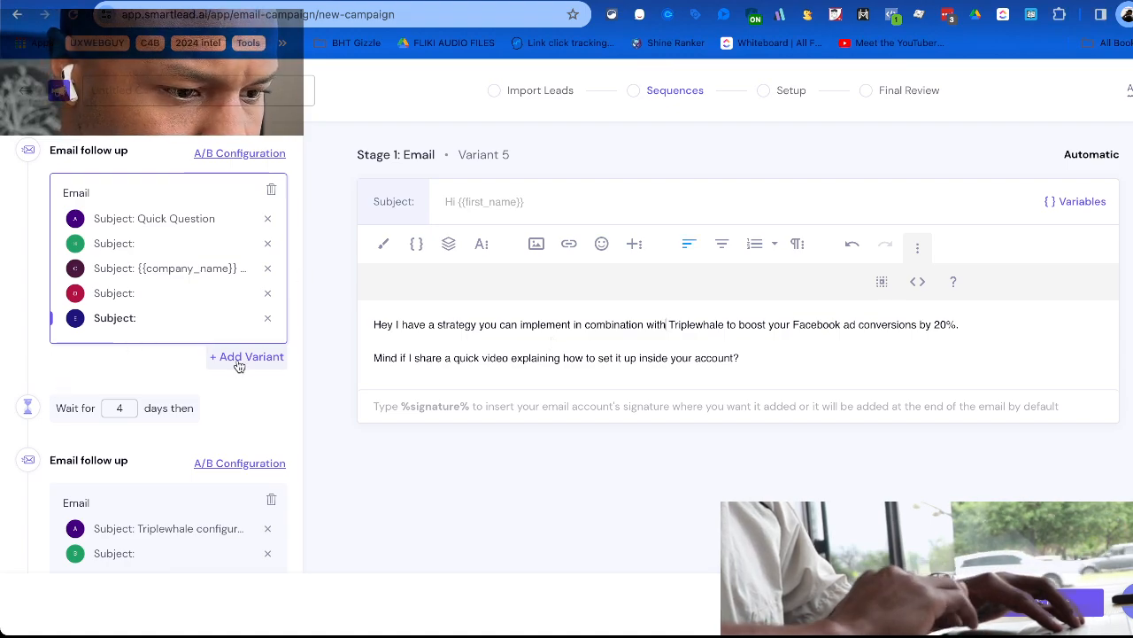
pyautogui.click(653, 369)
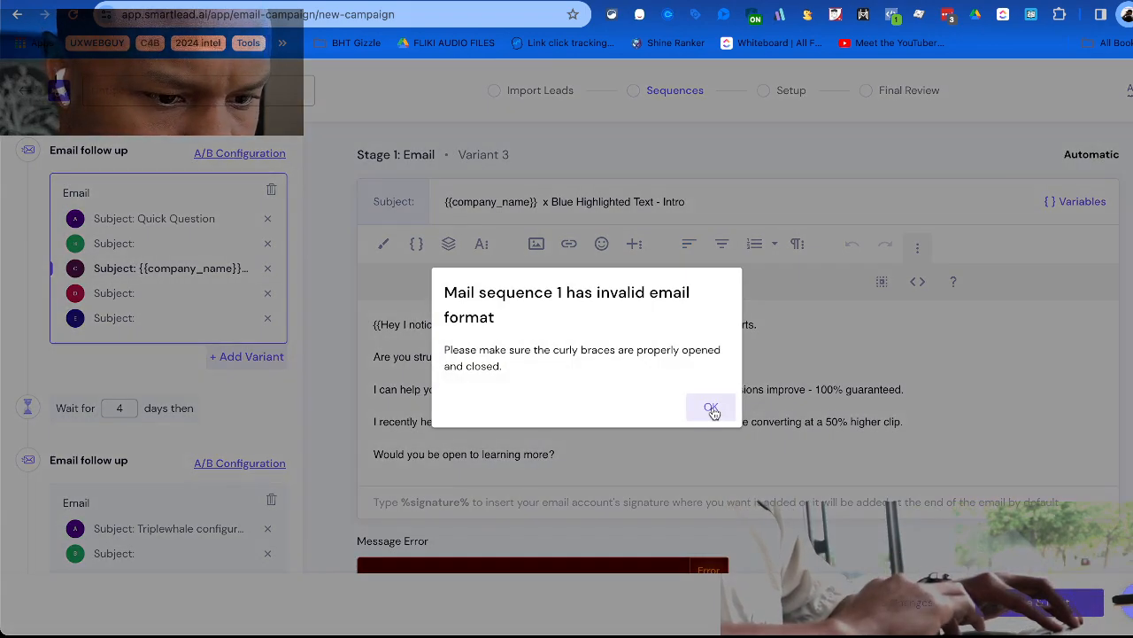
pyautogui.click(712, 409)
pyautogui.scroll(-3, 380, 420)
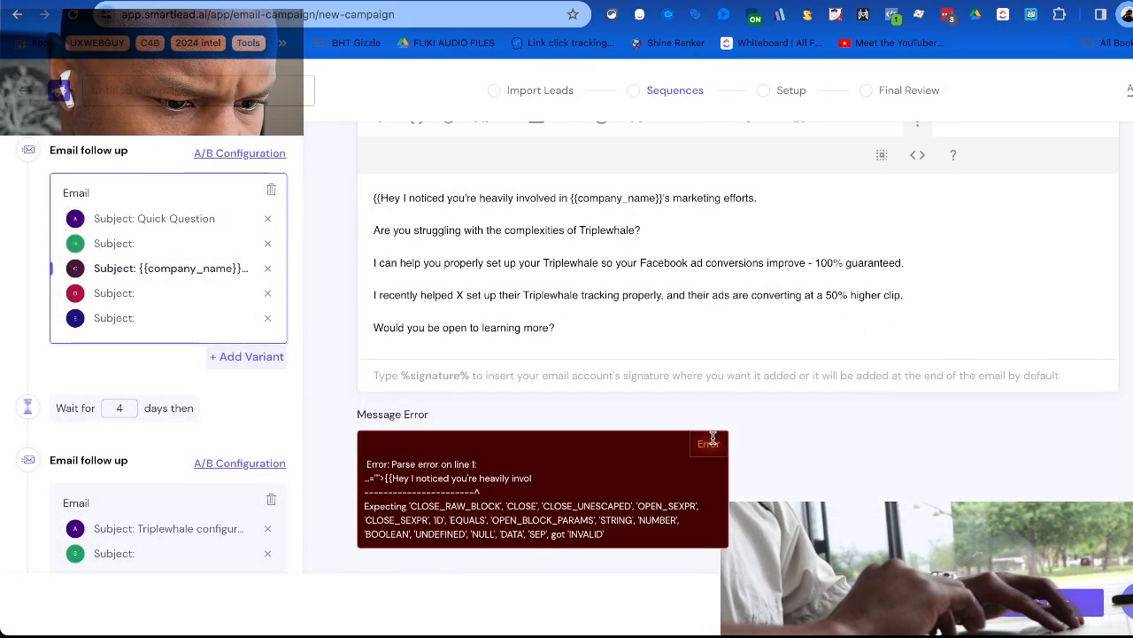
pyautogui.scroll(3, 554, 403)
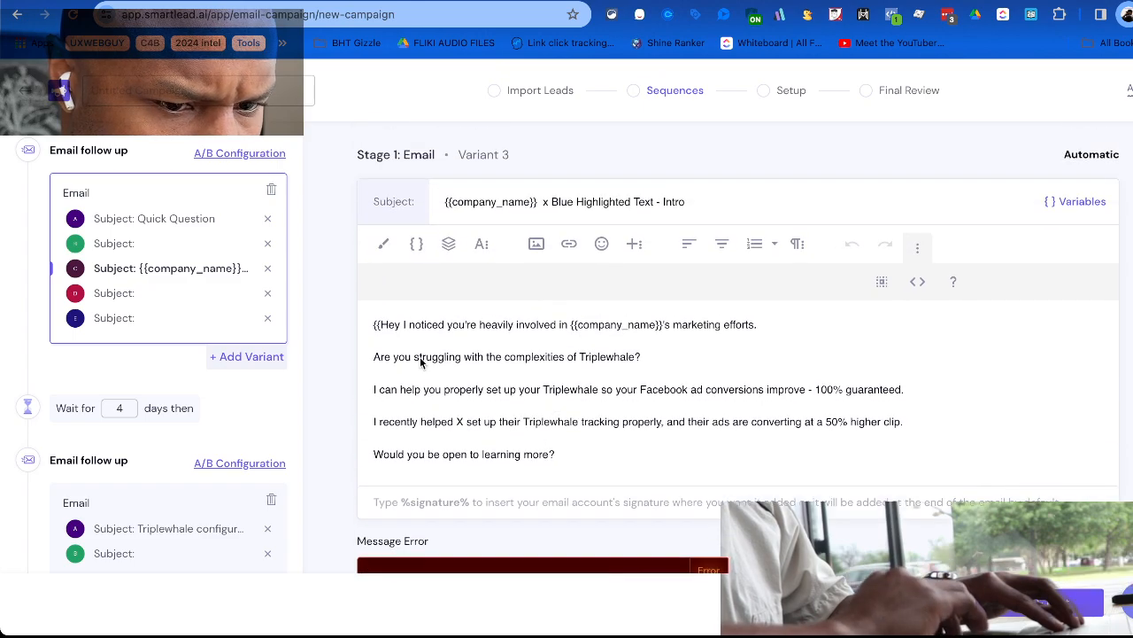
# Remove the stray "{{" before "Hey" and re-enter the {{company_name}} variable in the first line of Stage 1 email variant 3.
pyautogui.click(383, 327)
pyautogui.press('BackSpace')
pyautogui.press('BackSpace')
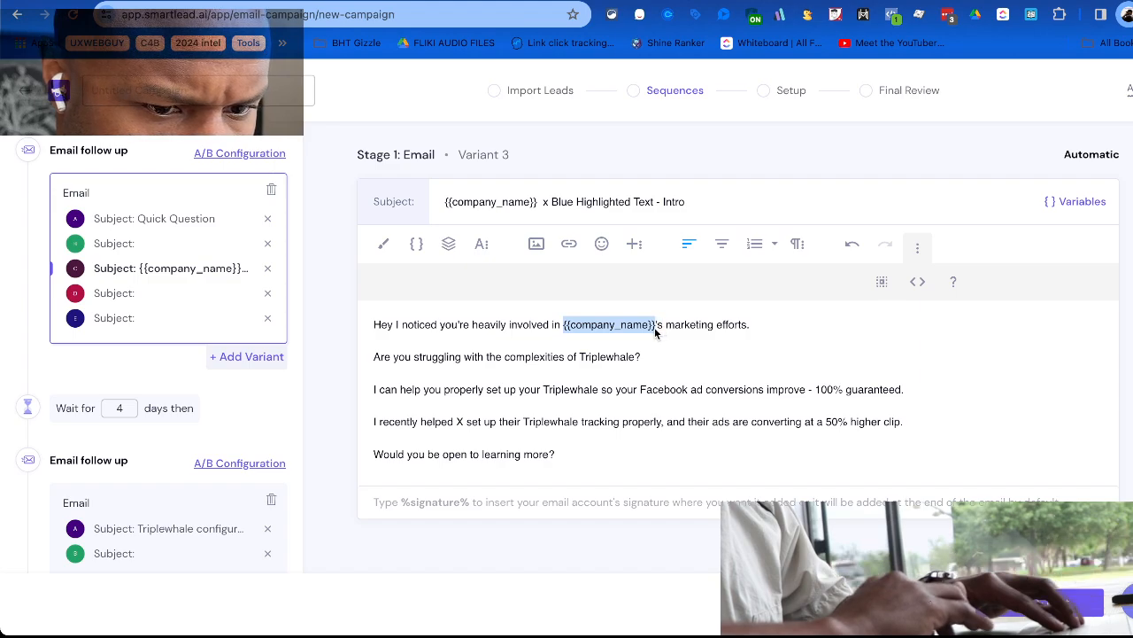
pyautogui.press('BackSpace')
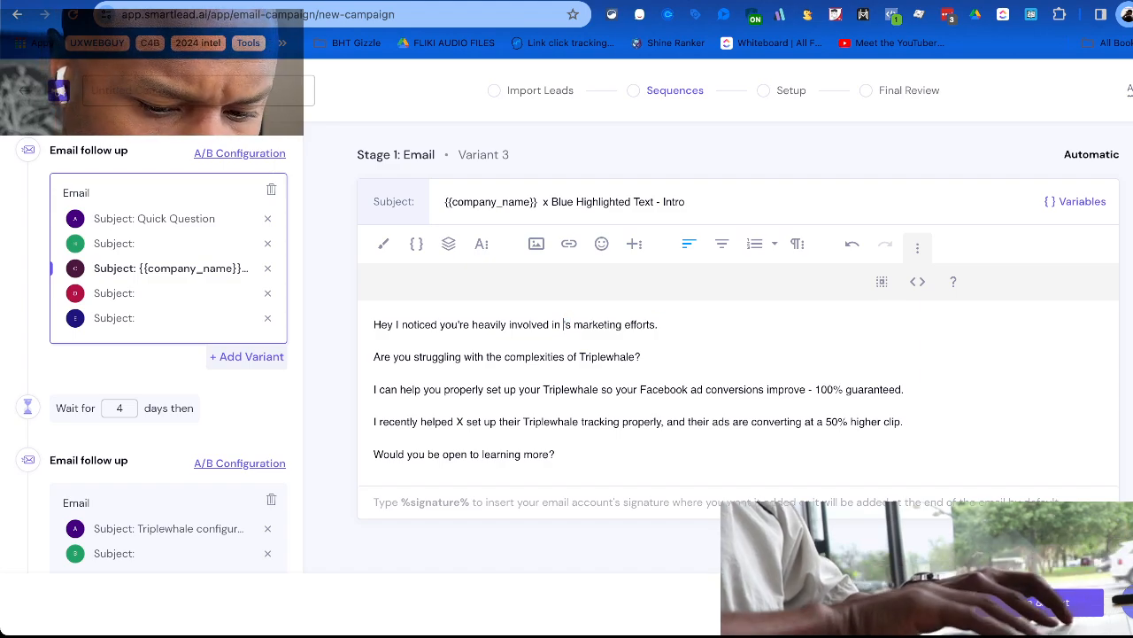
pyautogui.write('{{')
pyautogui.click(671, 463)
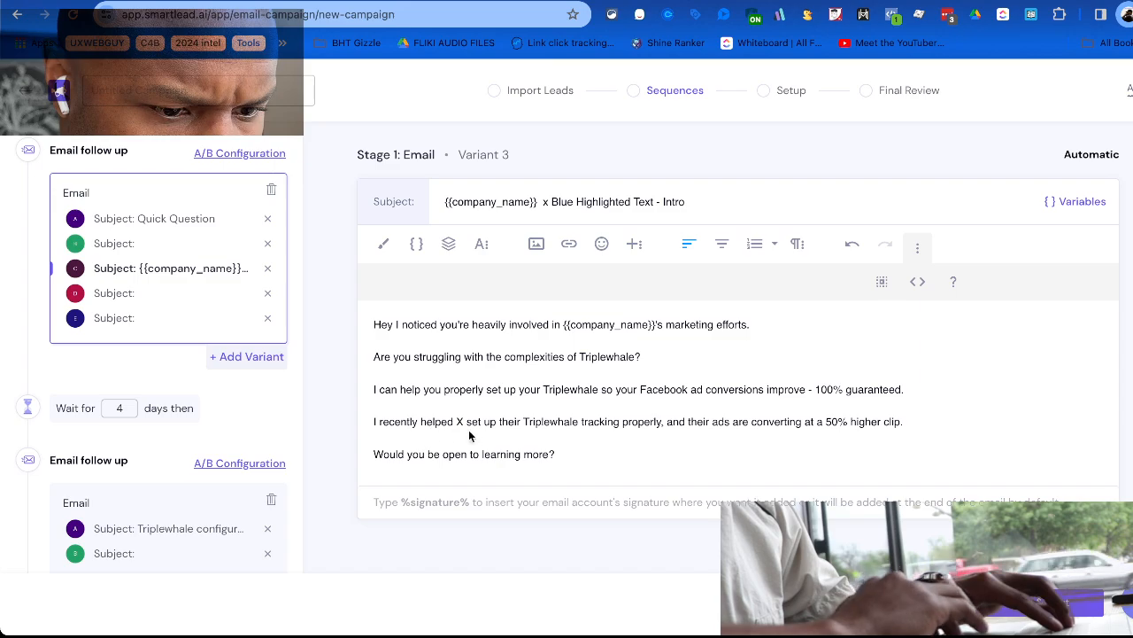
# Delete the placeholder "X" after "I recently helped" in Stage 1 email variant 3.
pyautogui.press('BackSpace')
pyautogui.press('BackSpace')
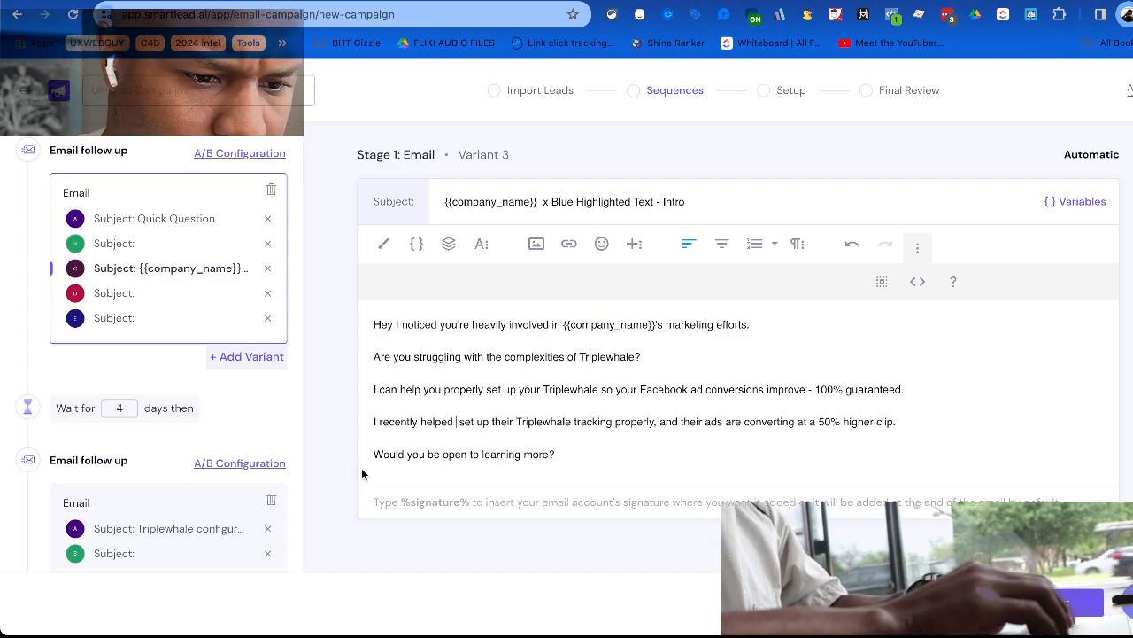
pyautogui.press('BackSpace')
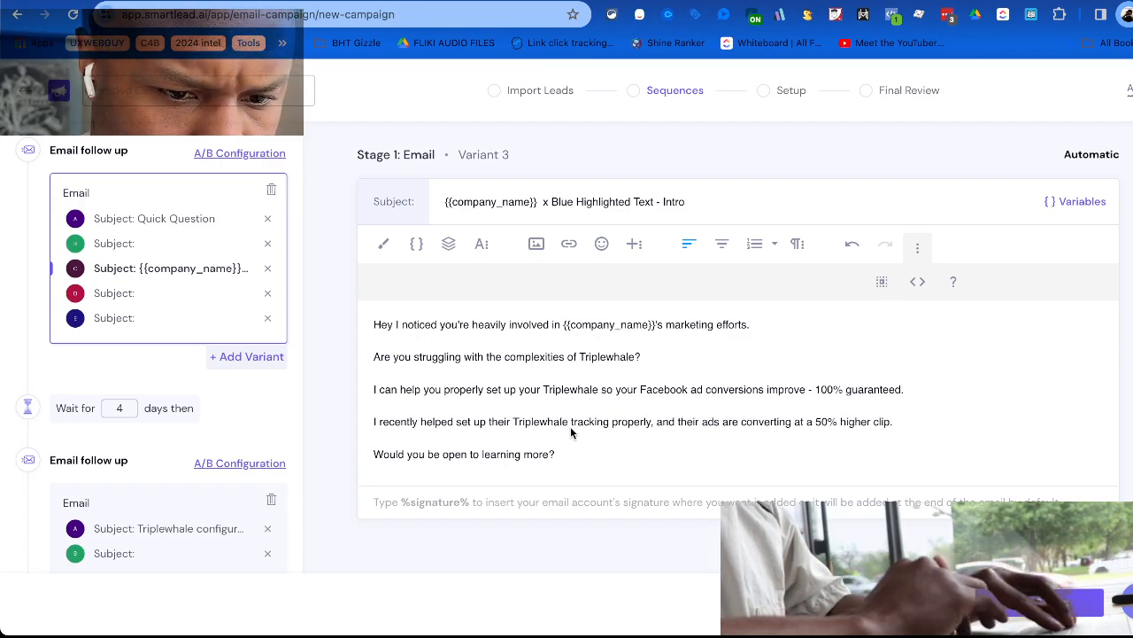
# Set the conversion claim in the fourth line of Stage 1 email variant 3 to a 15% higher clip.
pyautogui.click(822, 418)
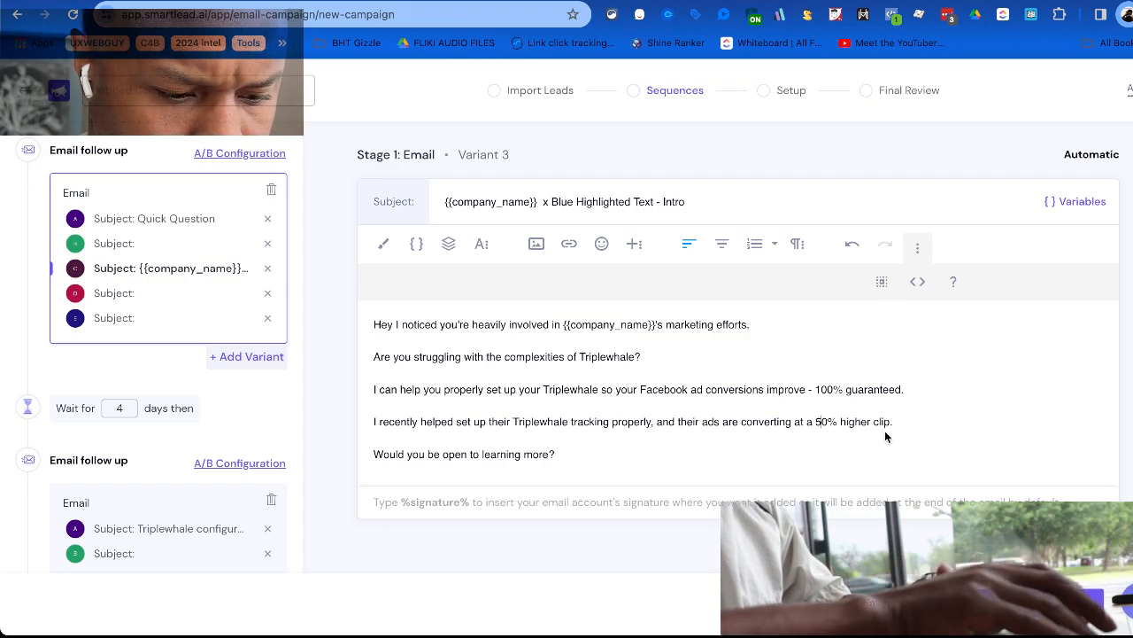
pyautogui.press('BackSpace')
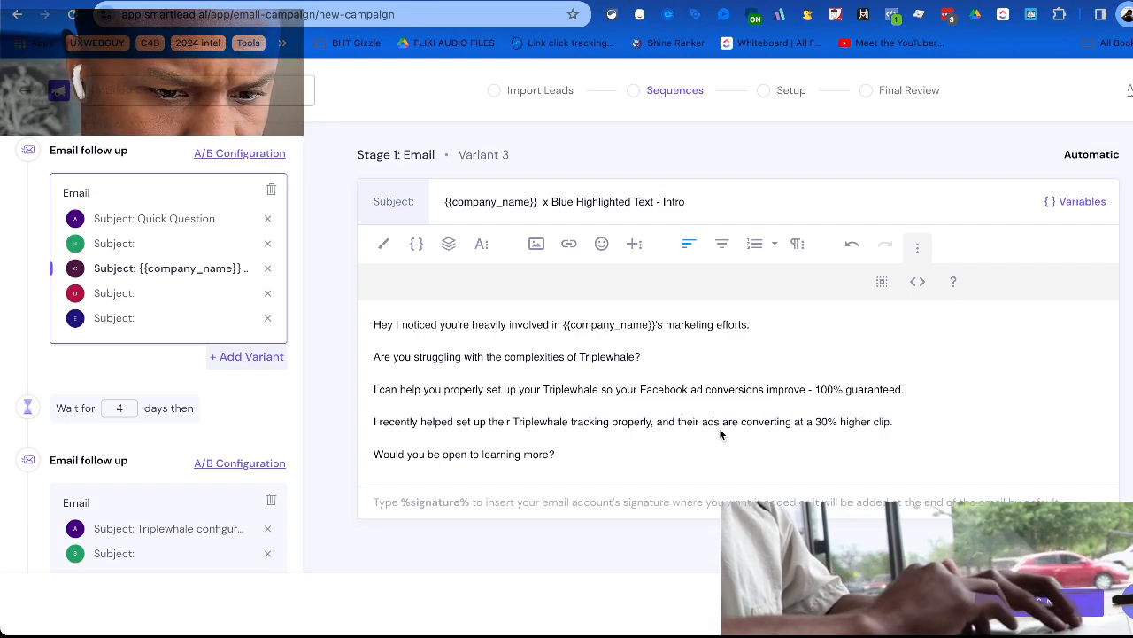
pyautogui.write('3')
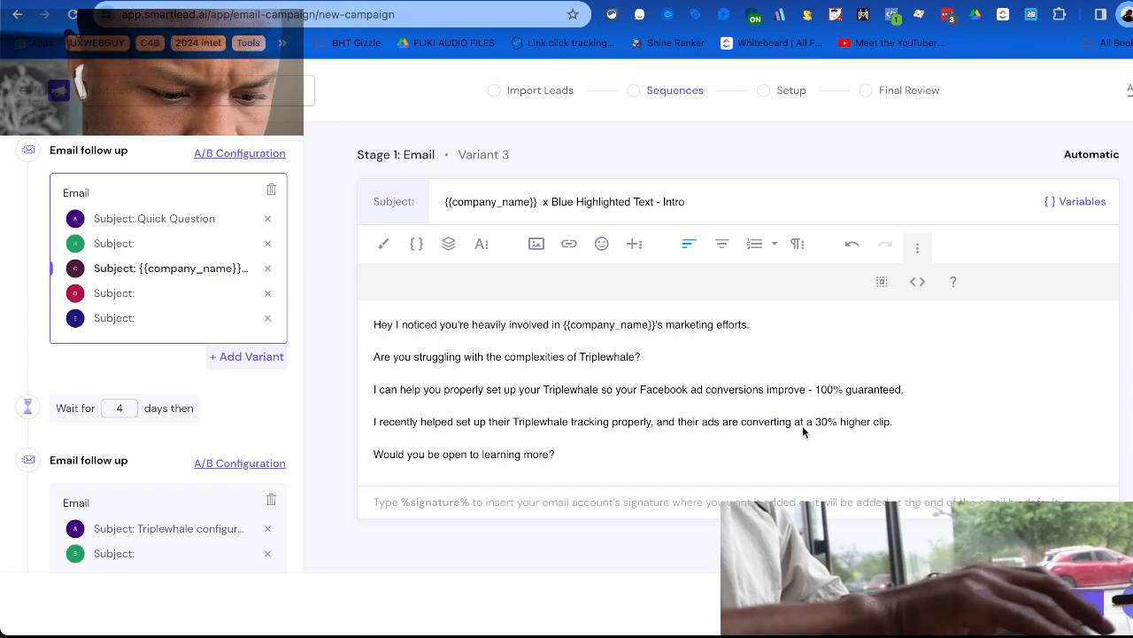
pyautogui.press('BackSpace')
pyautogui.write('15')
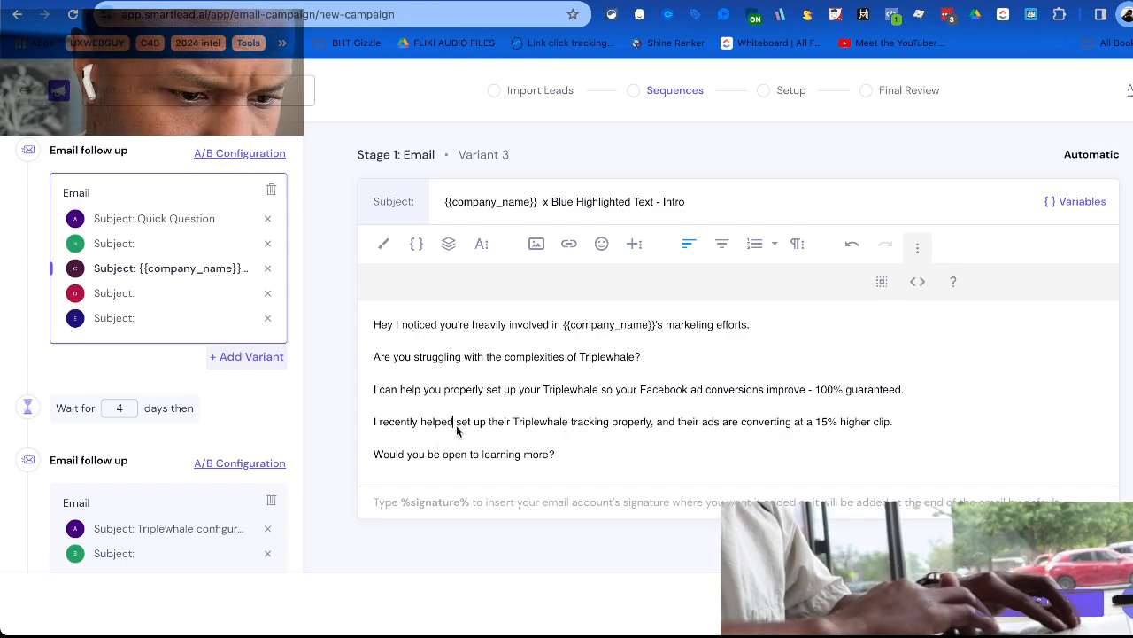
# Insert "a client" after "I recently helped" and delete "Triplewhale" before "tracking properly" in Stage 1 email variant 3.
pyautogui.write('a ')
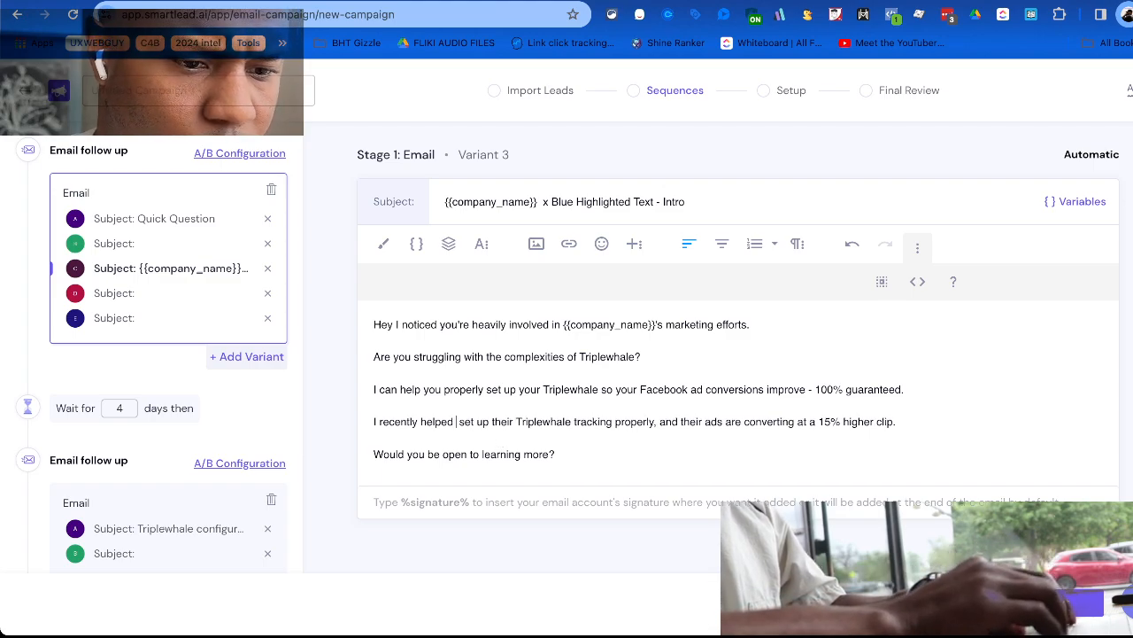
pyautogui.write('client')
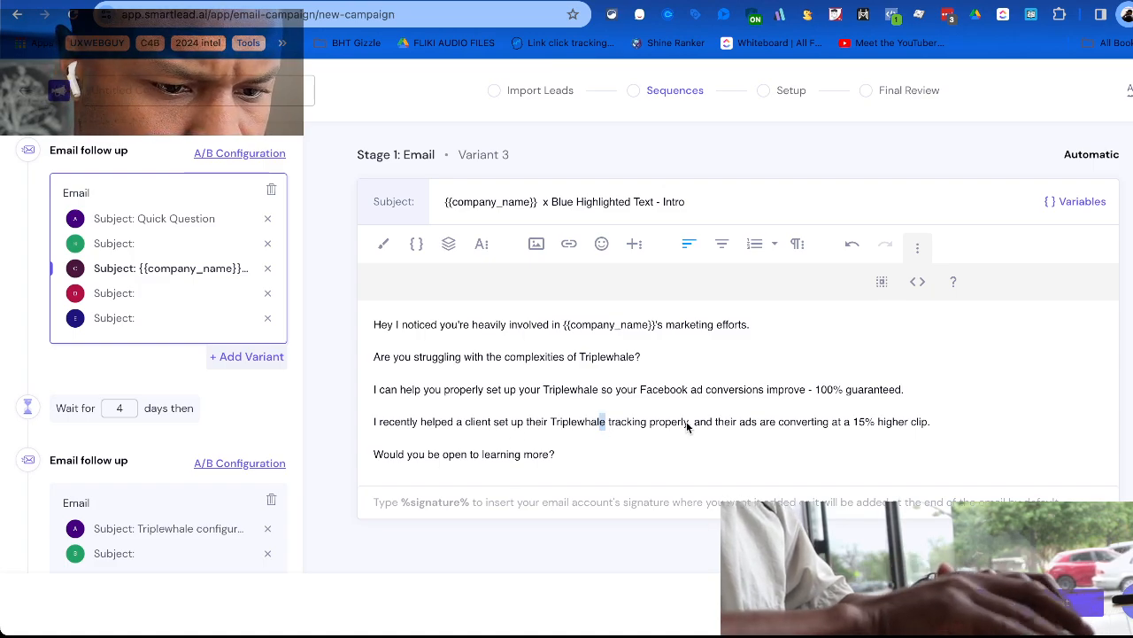
pyautogui.press('BackSpace')
pyautogui.press('BackSpace')
pyautogui.press('BackSpace')
pyautogui.press('BackSpace')
pyautogui.press('BackSpace')
pyautogui.press('BackSpace')
pyautogui.press('BackSpace')
pyautogui.press('BackSpace')
pyautogui.press('BackSpace')
pyautogui.press('BackSpace')
pyautogui.press('BackSpace')
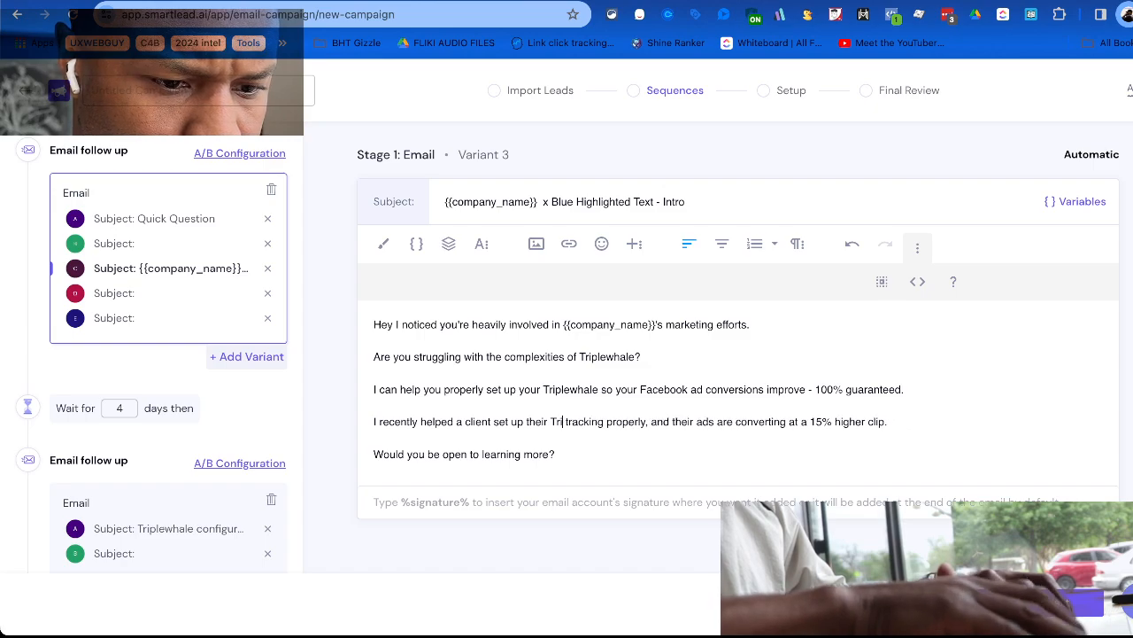
pyautogui.press('BackSpace')
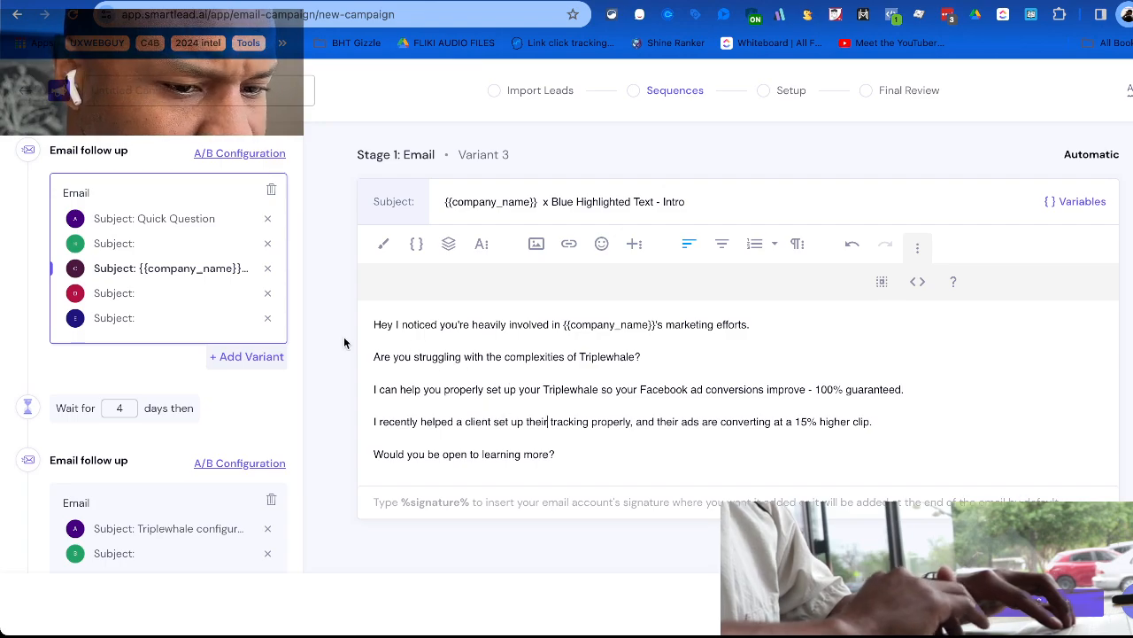
# Save the email sequence with the reworded Stage 1 email variant 3.
pyautogui.scroll(-3, 230, 407)
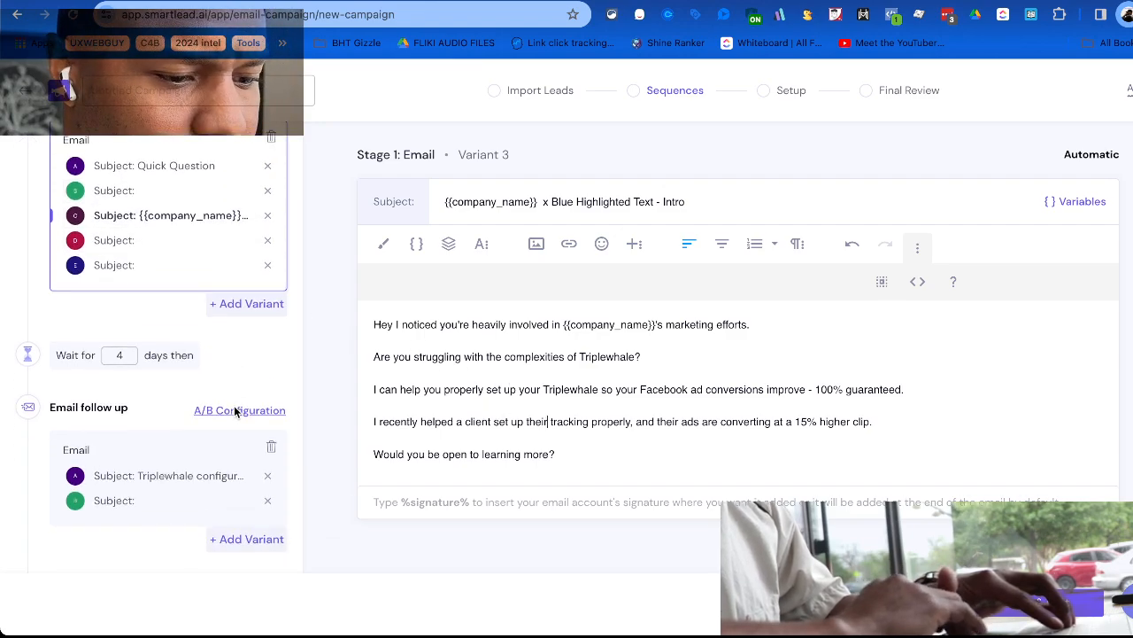
pyautogui.scroll(3, 265, 310)
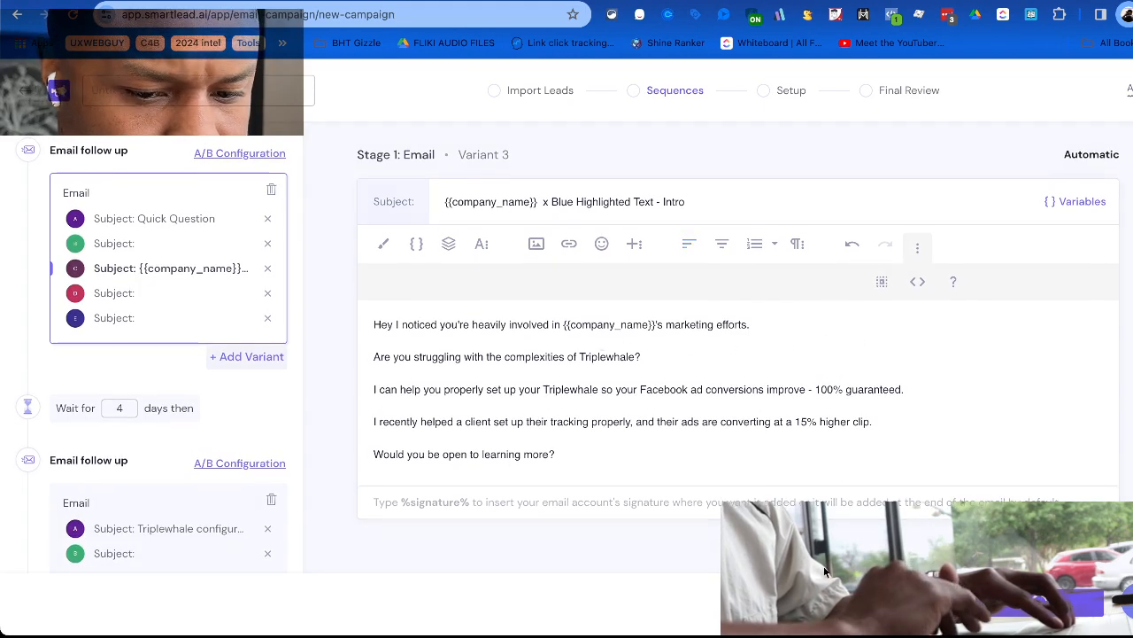
pyautogui.click(1049, 602)
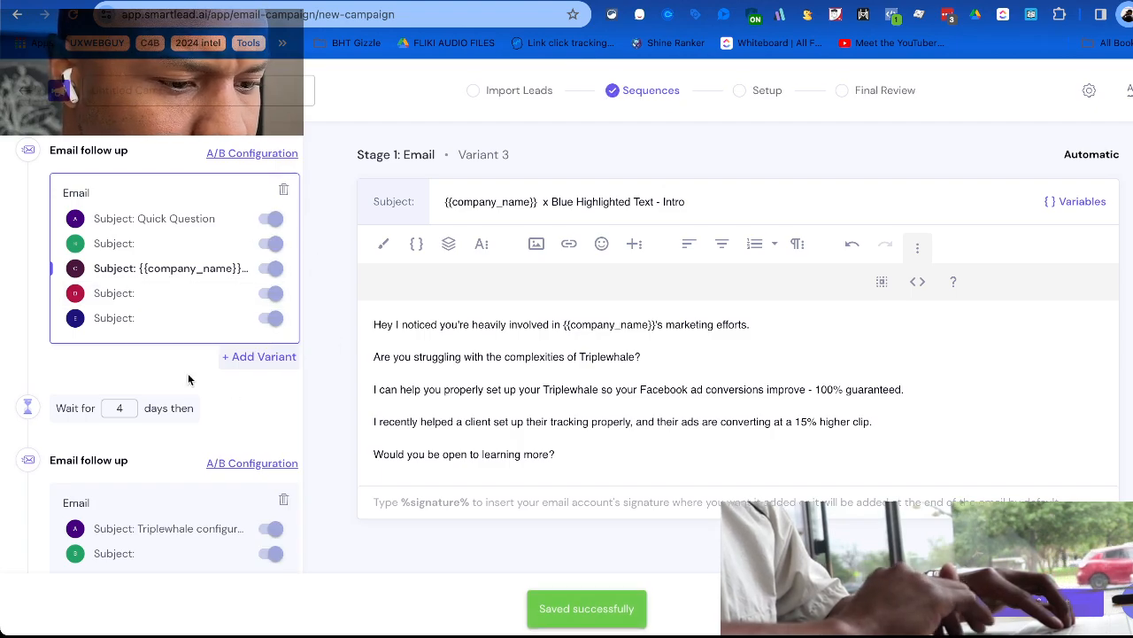
# Open Stage 1 email variant 1, "Quick Question", and show the text formatting options for its body.
pyautogui.scroll(-5, 199, 506)
pyautogui.scroll(-2, 196, 500)
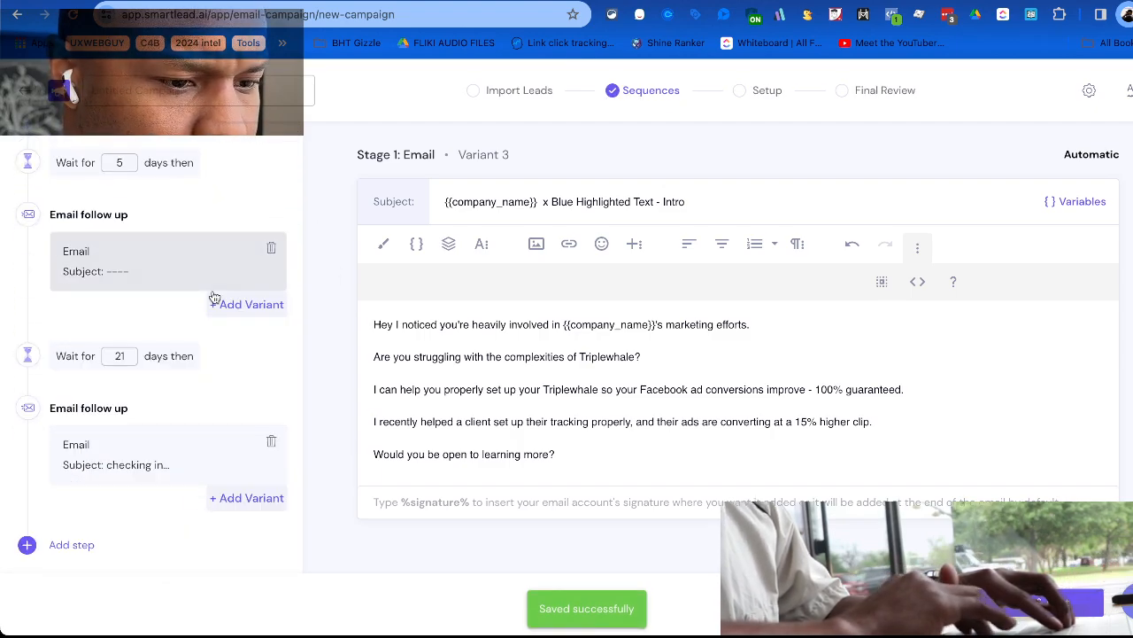
pyautogui.scroll(5, 190, 272)
pyautogui.scroll(2, 191, 272)
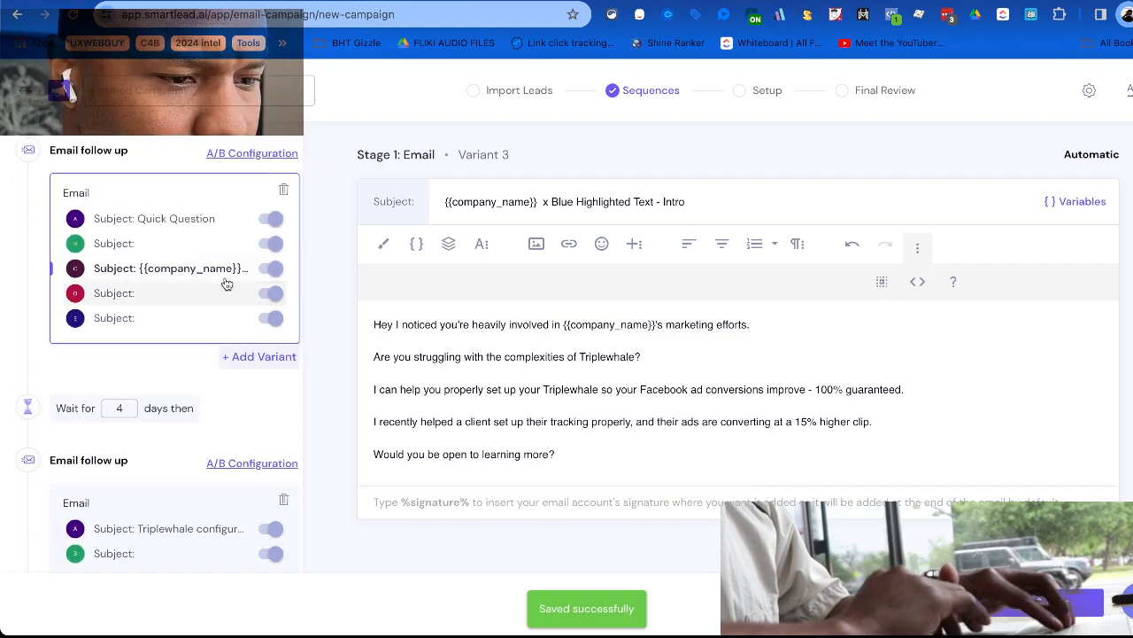
pyautogui.click(196, 219)
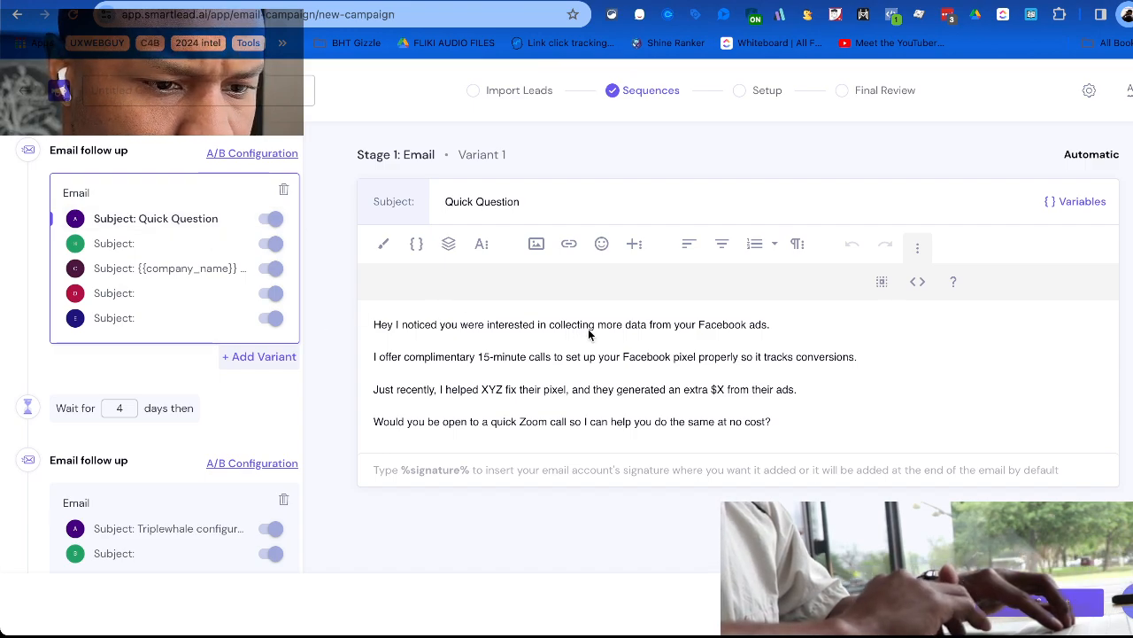
pyautogui.click(481, 244)
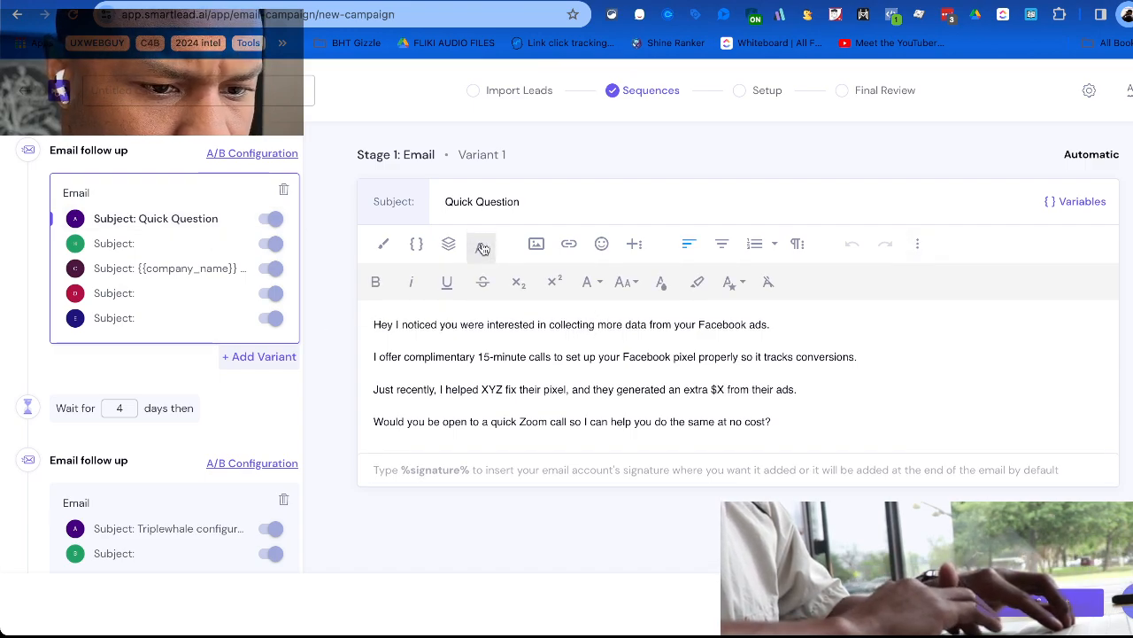
# Try font sizes 18, 24 and 30 on the body of Stage 1 email variant 1.
pyautogui.click(592, 281)
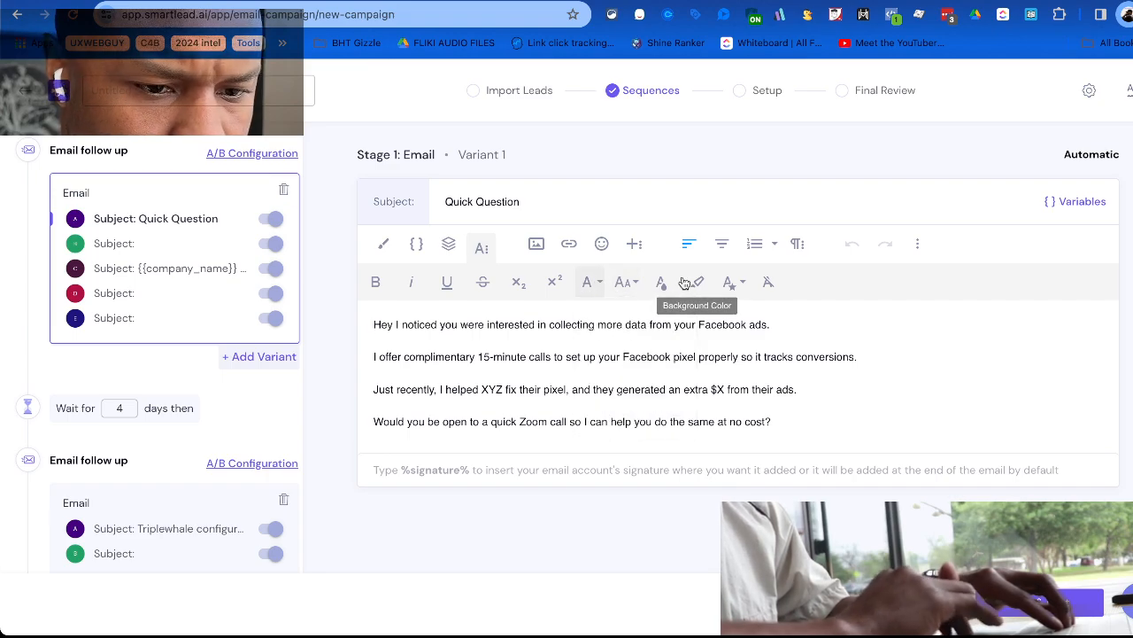
pyautogui.click(635, 285)
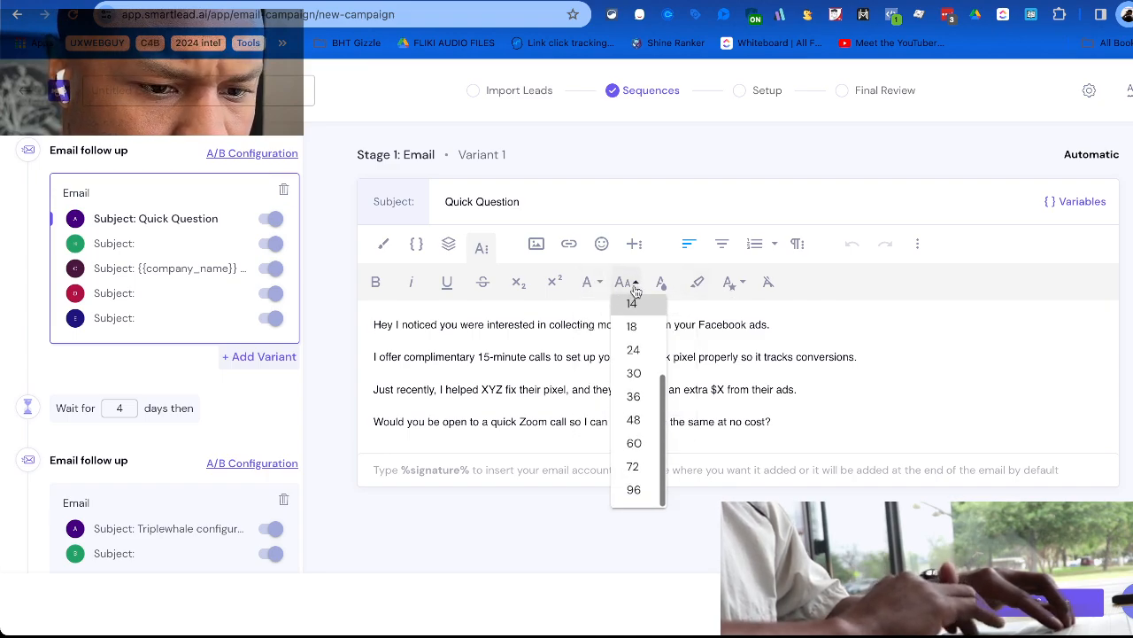
pyautogui.click(640, 333)
pyautogui.click(628, 284)
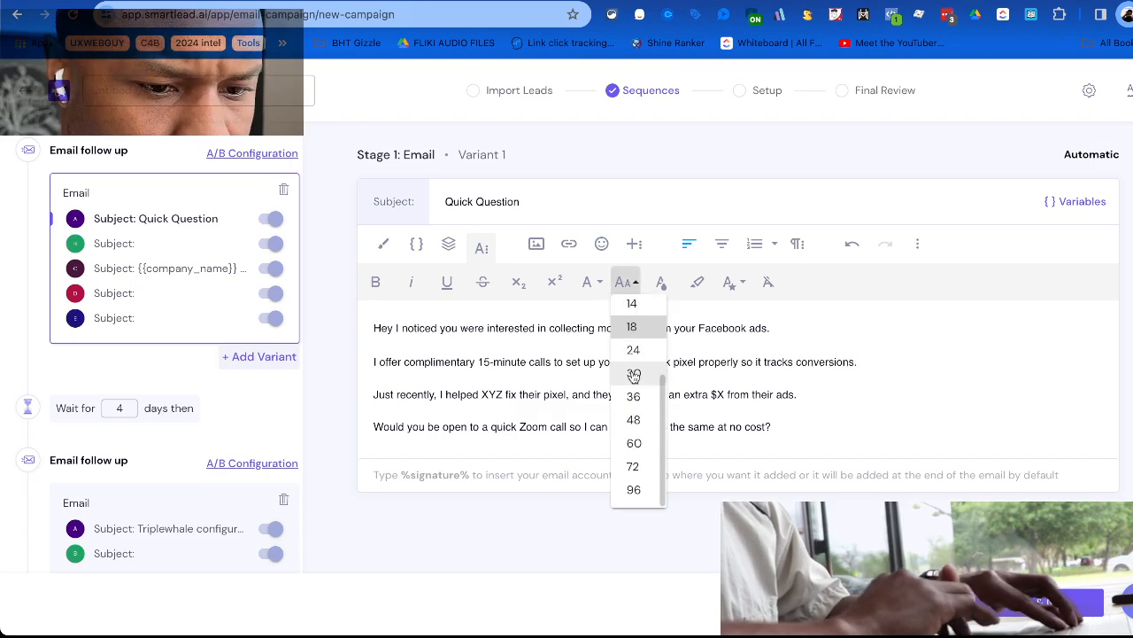
pyautogui.click(638, 358)
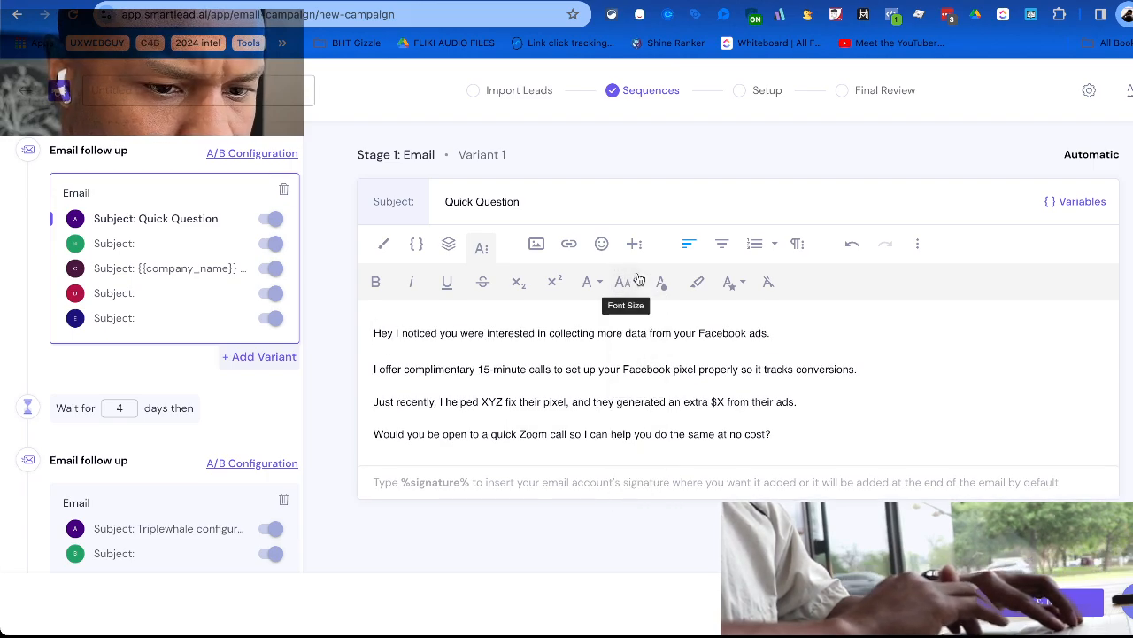
pyautogui.click(628, 284)
pyautogui.click(644, 386)
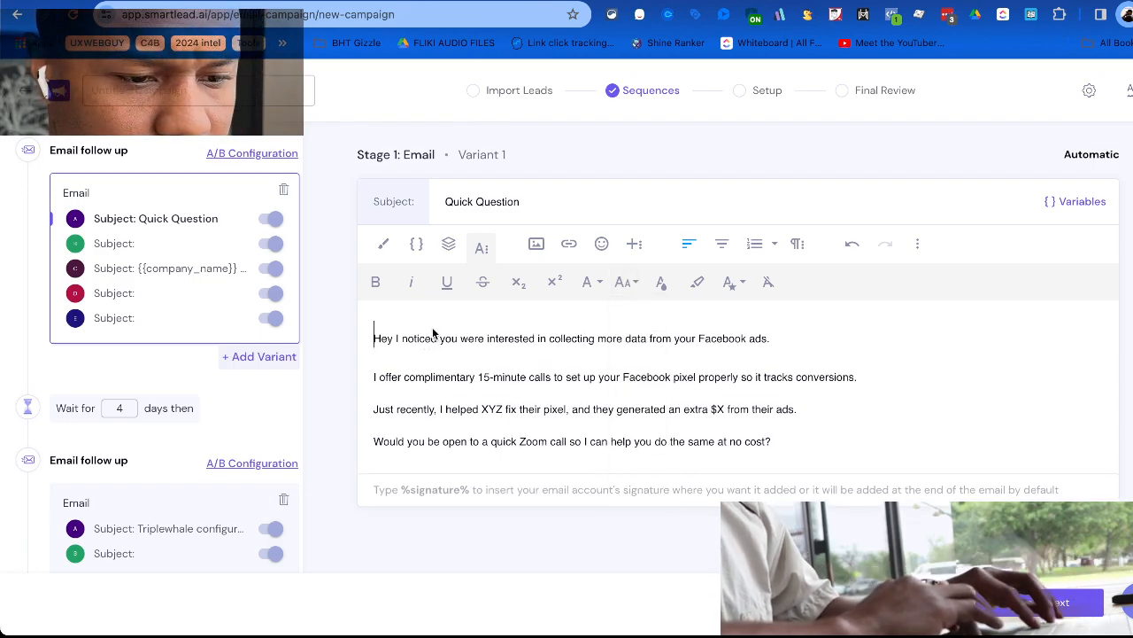
# Set the font size of the entire body text in Stage 1 email variant 1 to 18.
pyautogui.hotkey('ctrl', 'a')
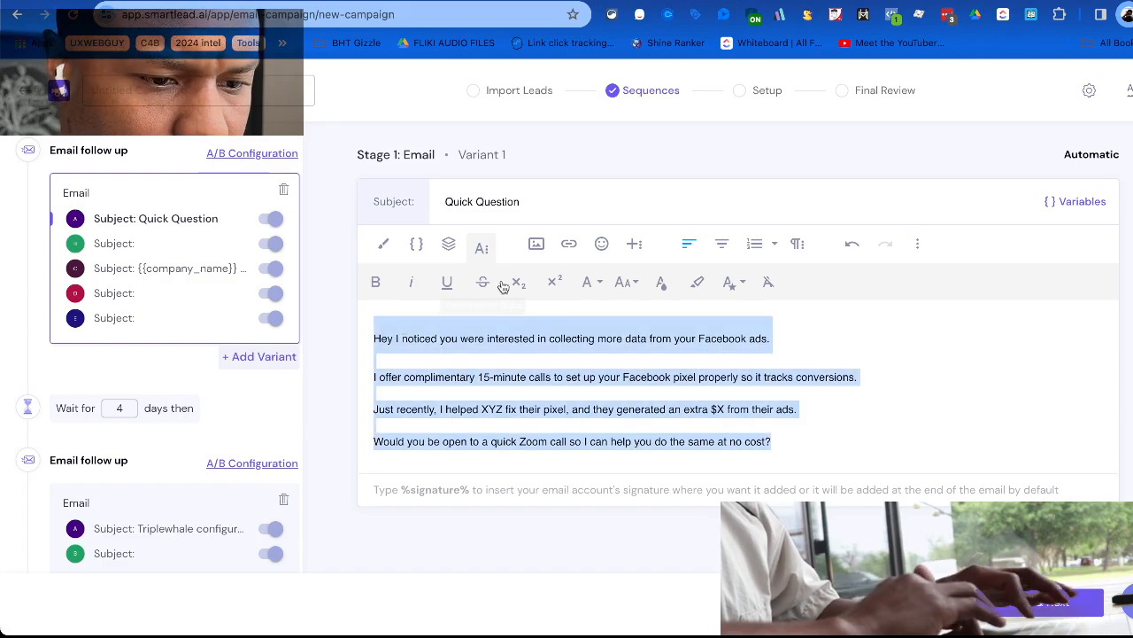
pyautogui.click(625, 283)
pyautogui.scroll(1, 632, 322)
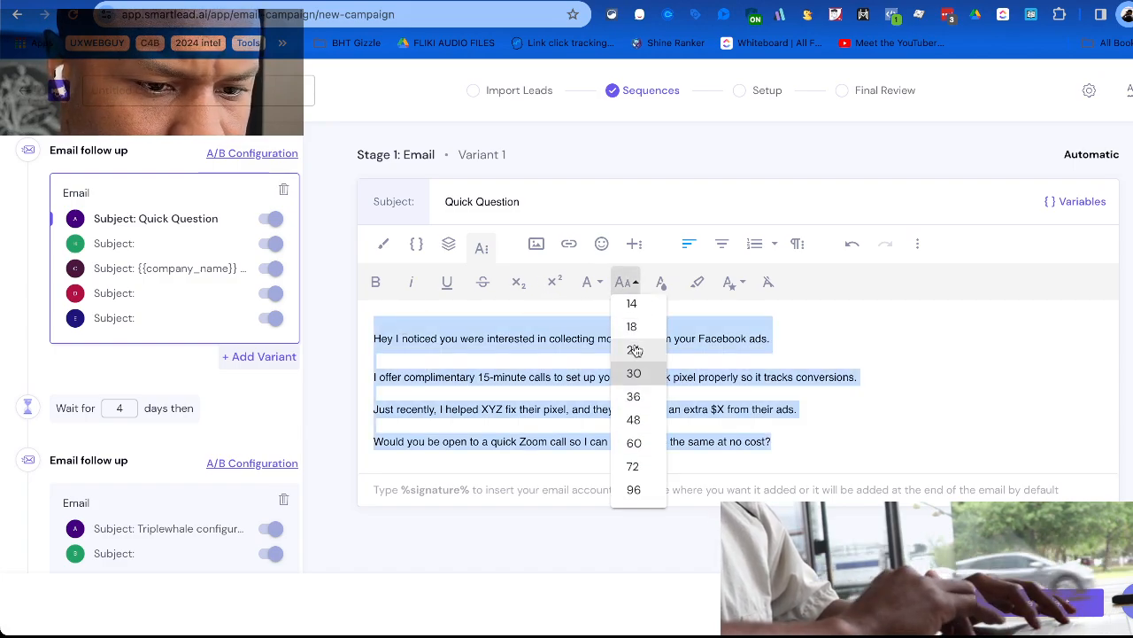
pyautogui.click(633, 325)
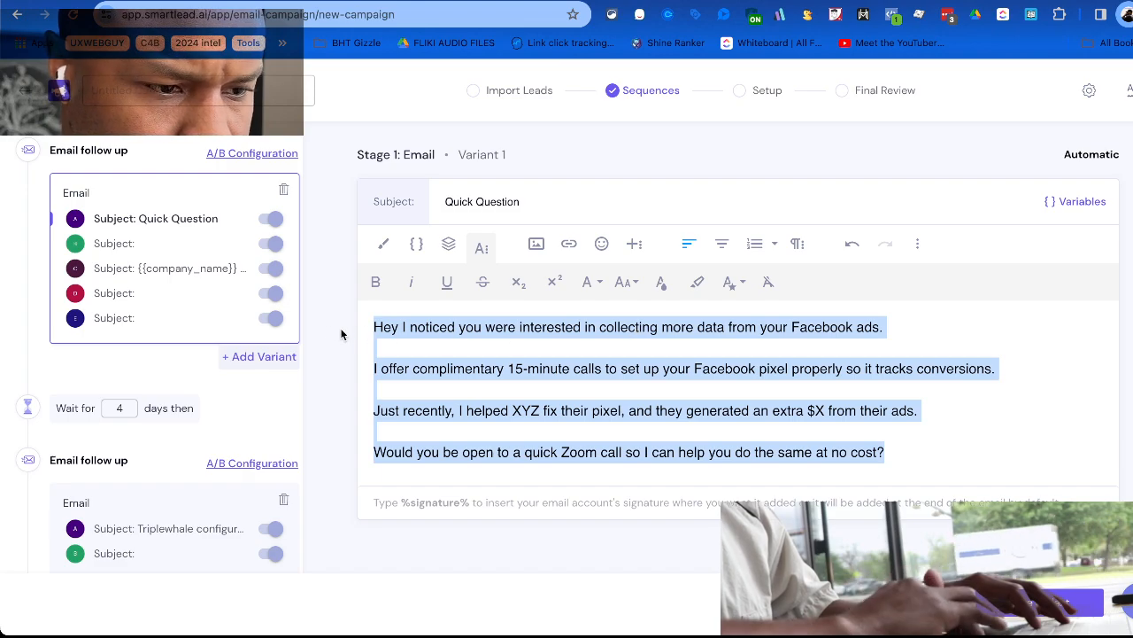
# Set the font size of the entire body text in Stage 1 email variant 2 to 18.
pyautogui.click(115, 247)
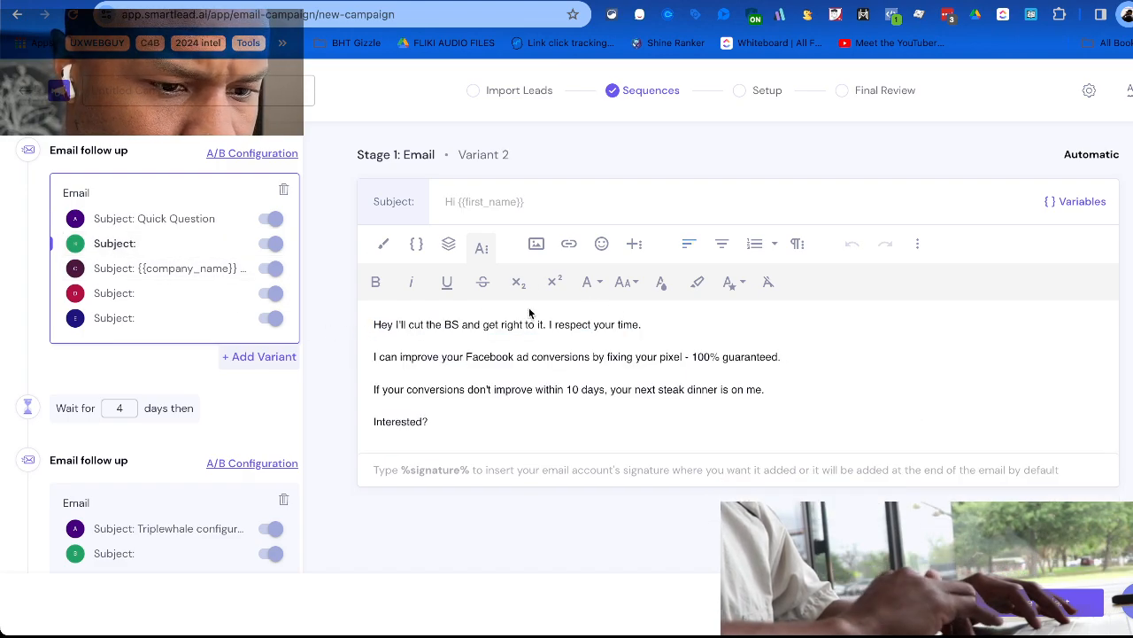
pyautogui.hotkey('ctrl', 'a')
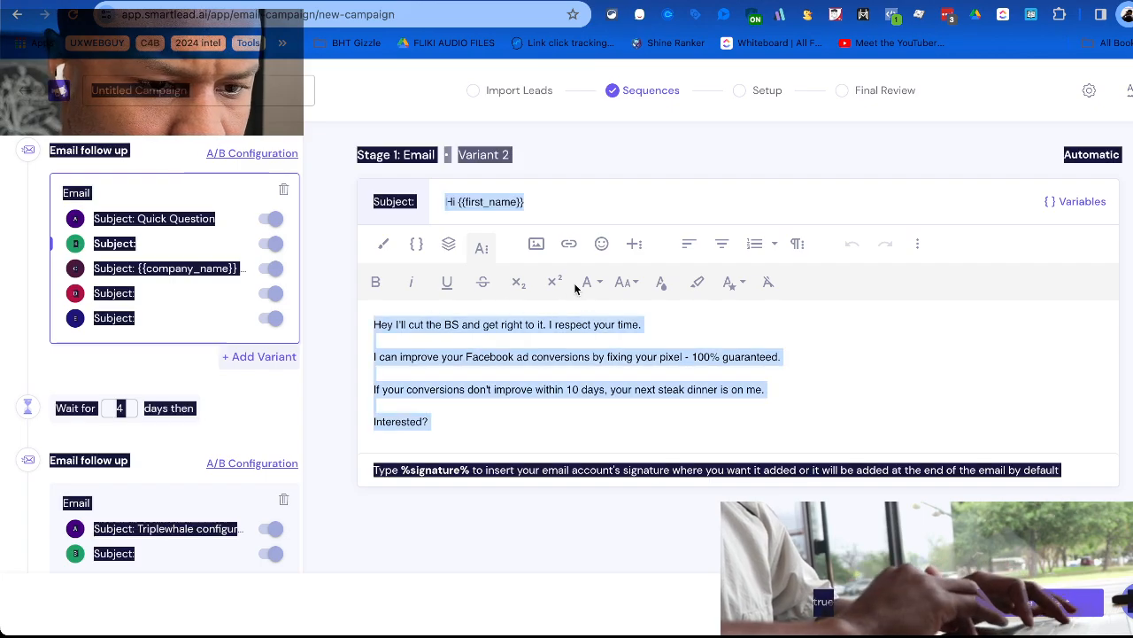
pyautogui.click(513, 312)
pyautogui.moveTo(370, 326); pyautogui.dragTo(837, 432)
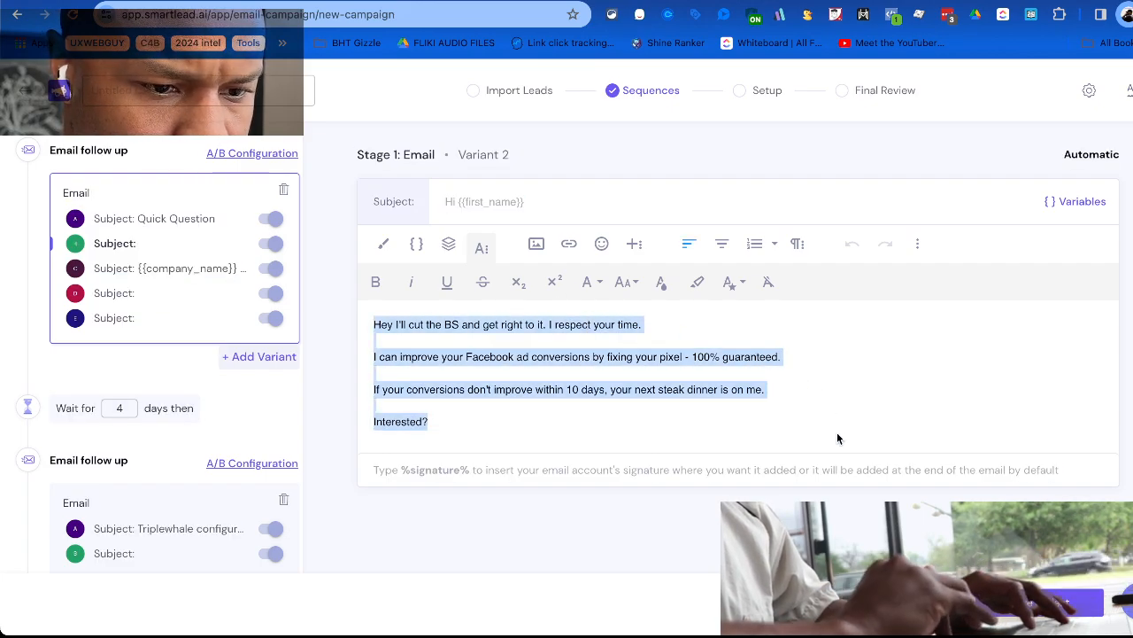
pyautogui.click(591, 283)
pyautogui.click(625, 281)
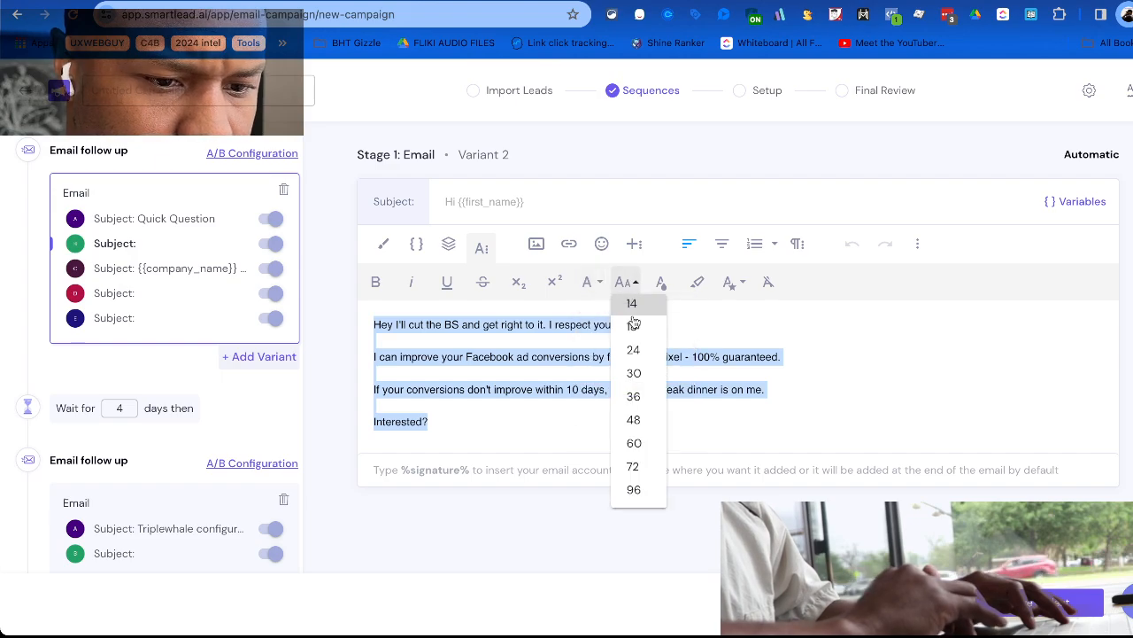
pyautogui.click(641, 325)
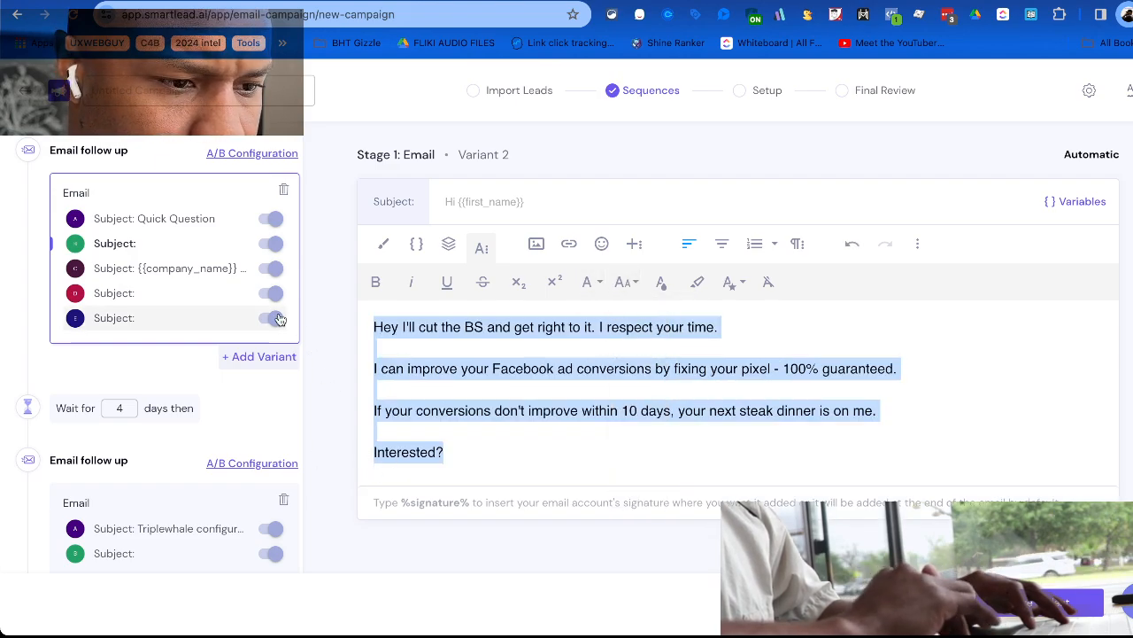
# Set the font size of the entire body text in Stage 1 email variant 3 to 18.
pyautogui.click(208, 274)
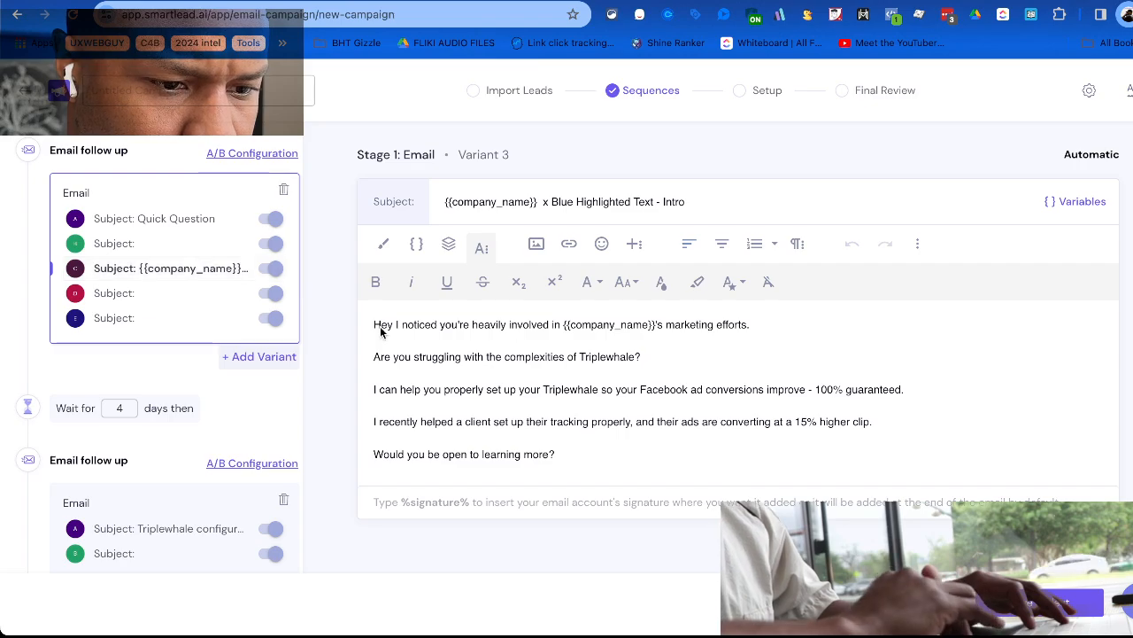
pyautogui.moveTo(379, 326); pyautogui.dragTo(593, 337)
pyautogui.hotkey('ctrl', 'a')
pyautogui.click(625, 282)
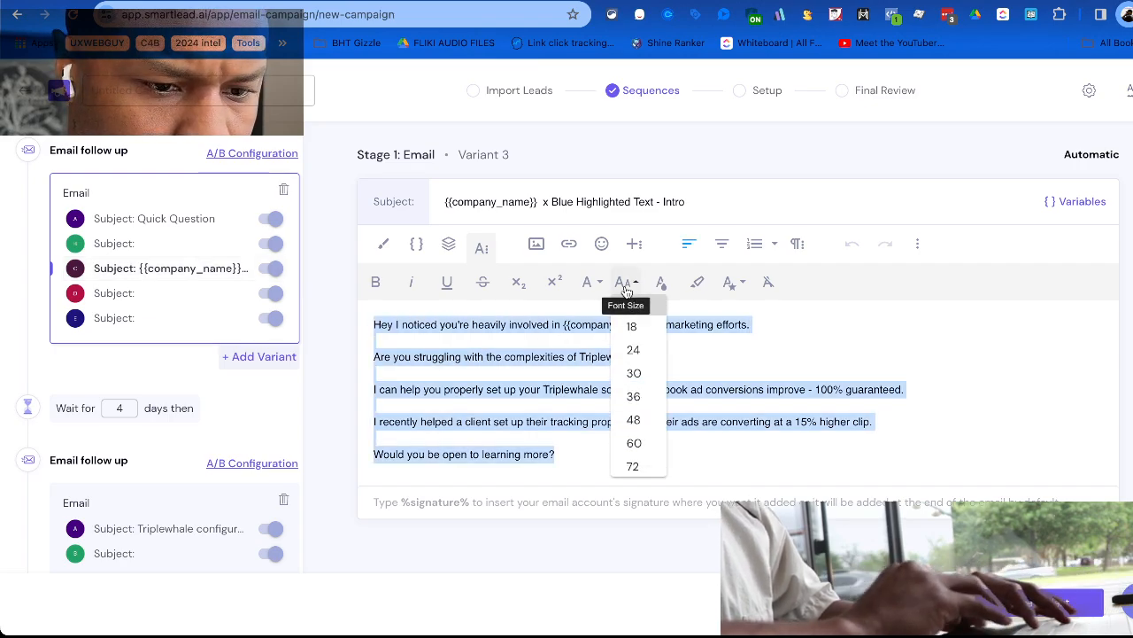
pyautogui.click(630, 324)
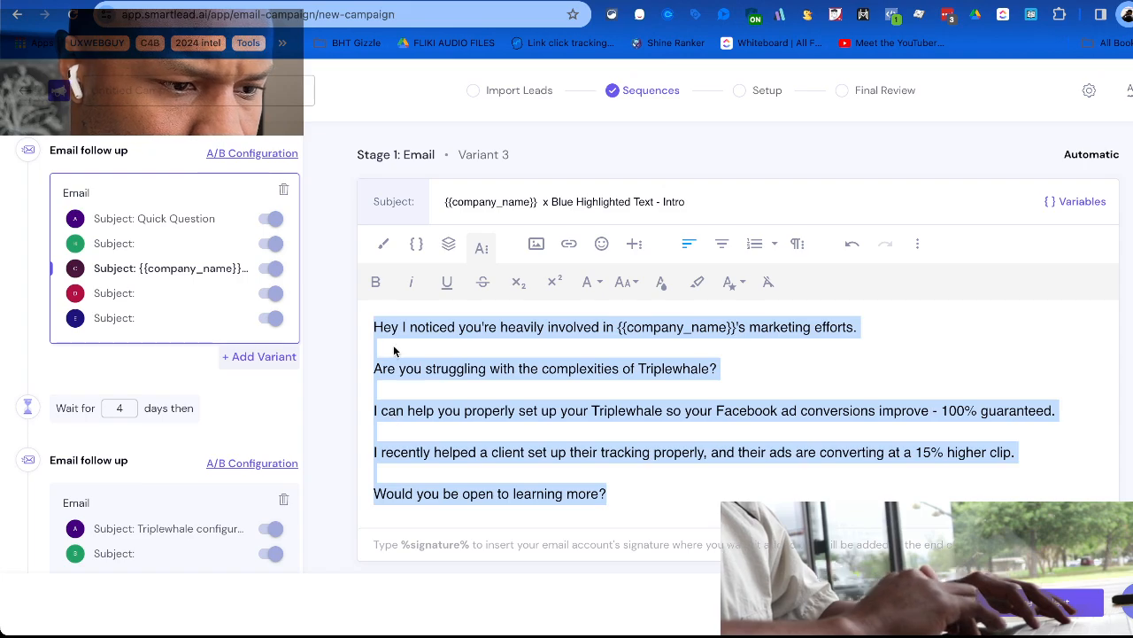
# Set the font size of the entire body text in Stage 1 email variant 4 to 18.
pyautogui.click(212, 294)
pyautogui.moveTo(377, 327); pyautogui.dragTo(760, 427)
pyautogui.click(625, 281)
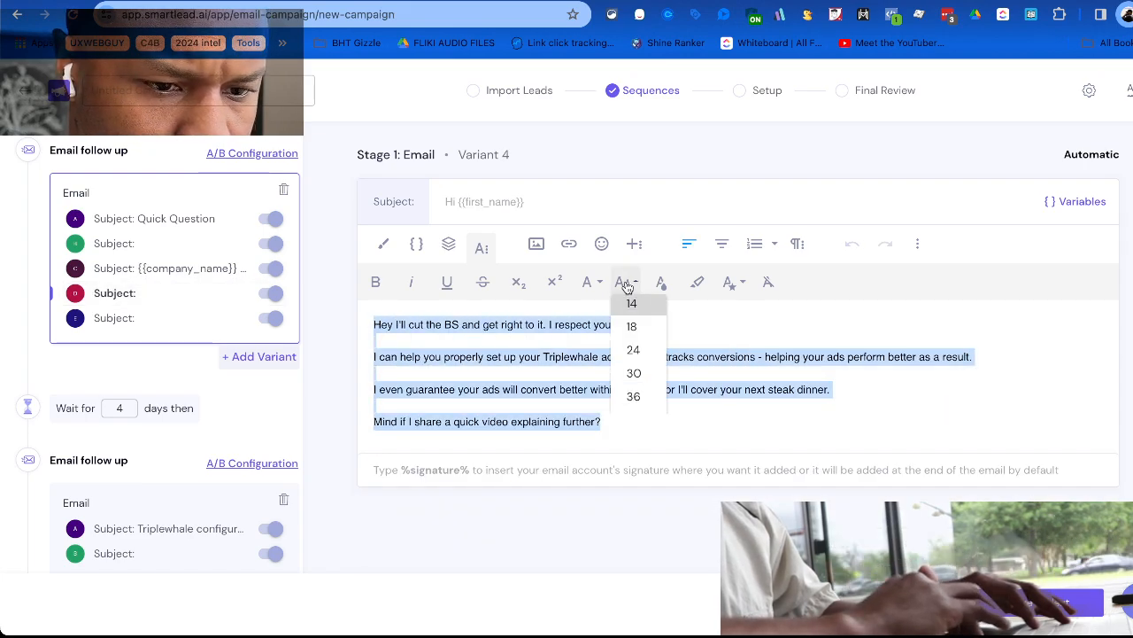
pyautogui.click(634, 327)
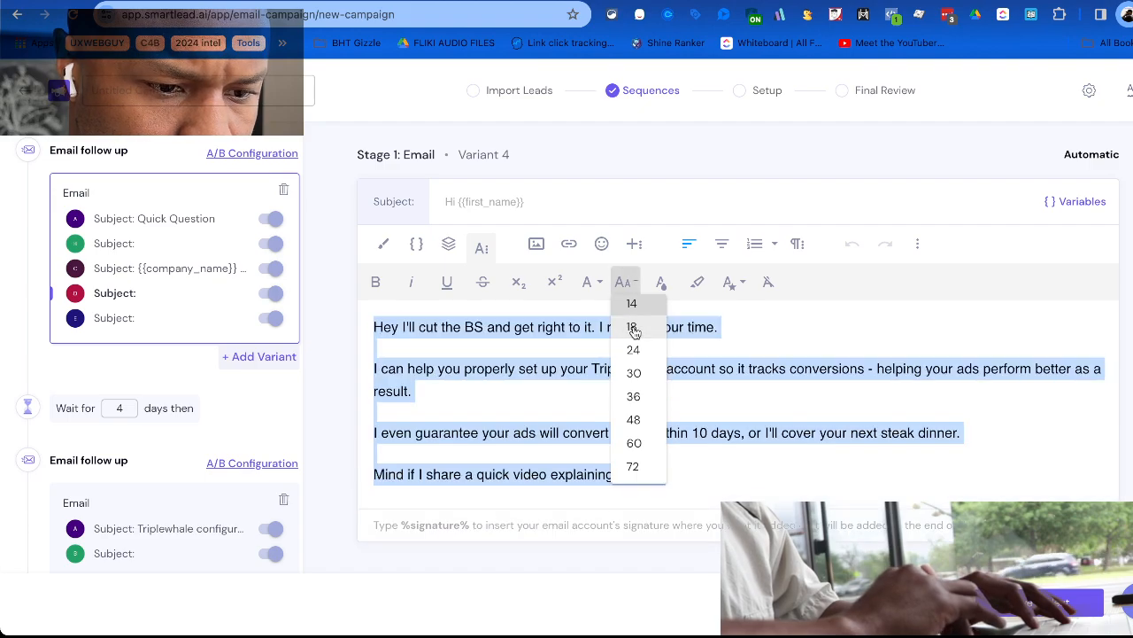
# Set the font size of the entire body text in Stage 1 email variant 5 to 18.
pyautogui.click(162, 318)
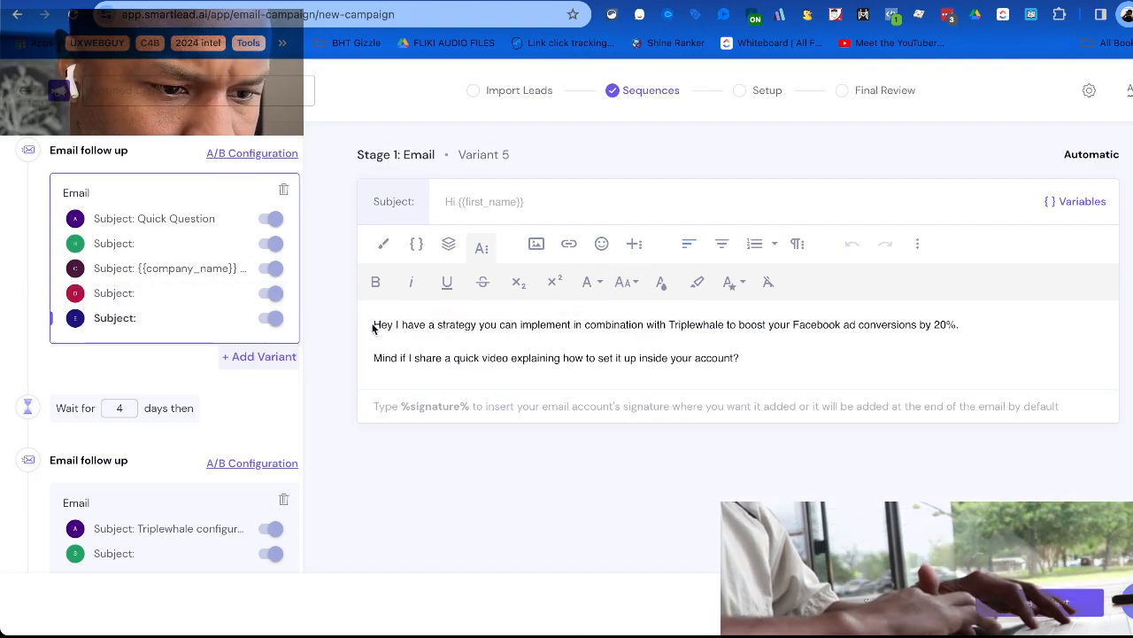
pyautogui.moveTo(373, 327); pyautogui.dragTo(820, 385)
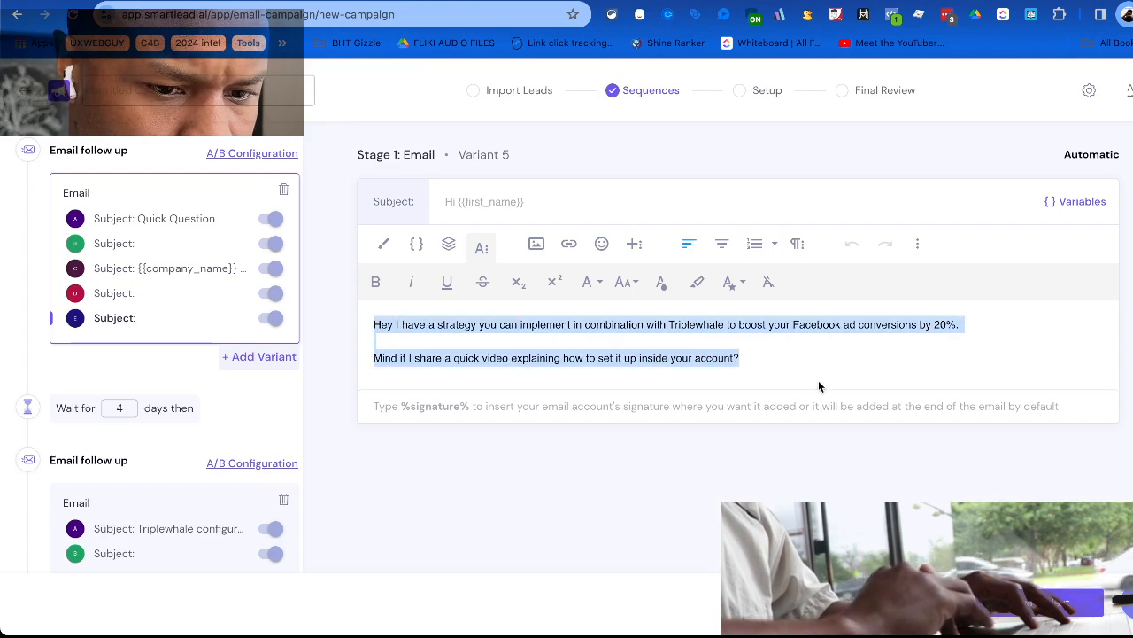
pyautogui.click(619, 281)
pyautogui.click(632, 324)
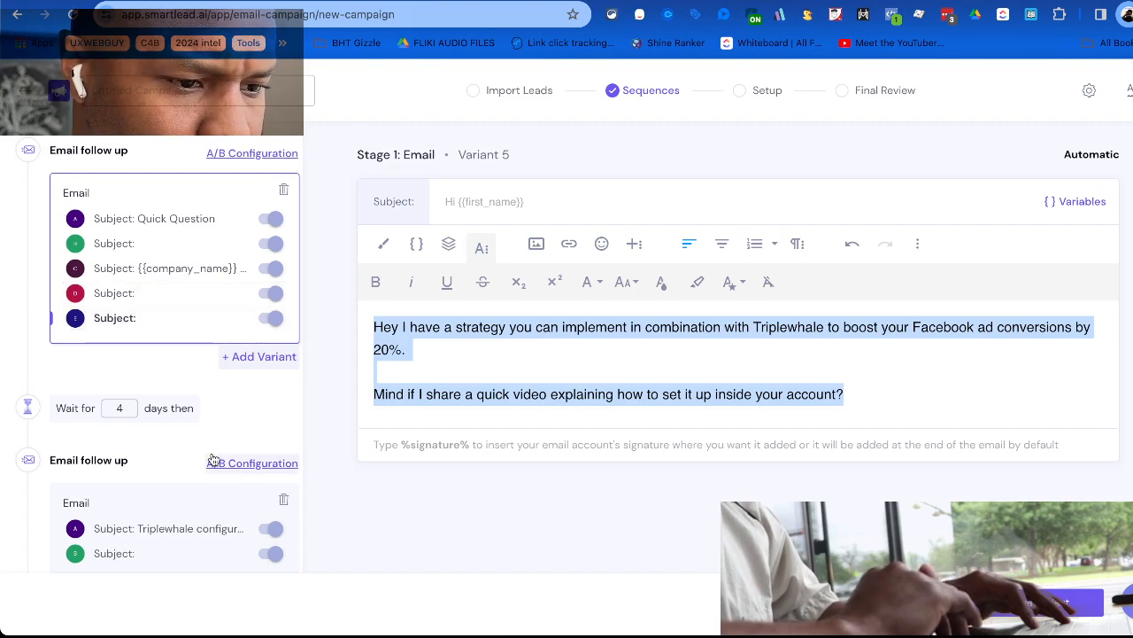
# Set the font size of the entire body text in Stage 2 email variant 1, "Triplewhale configuration", to 18.
pyautogui.scroll(-3, 212, 459)
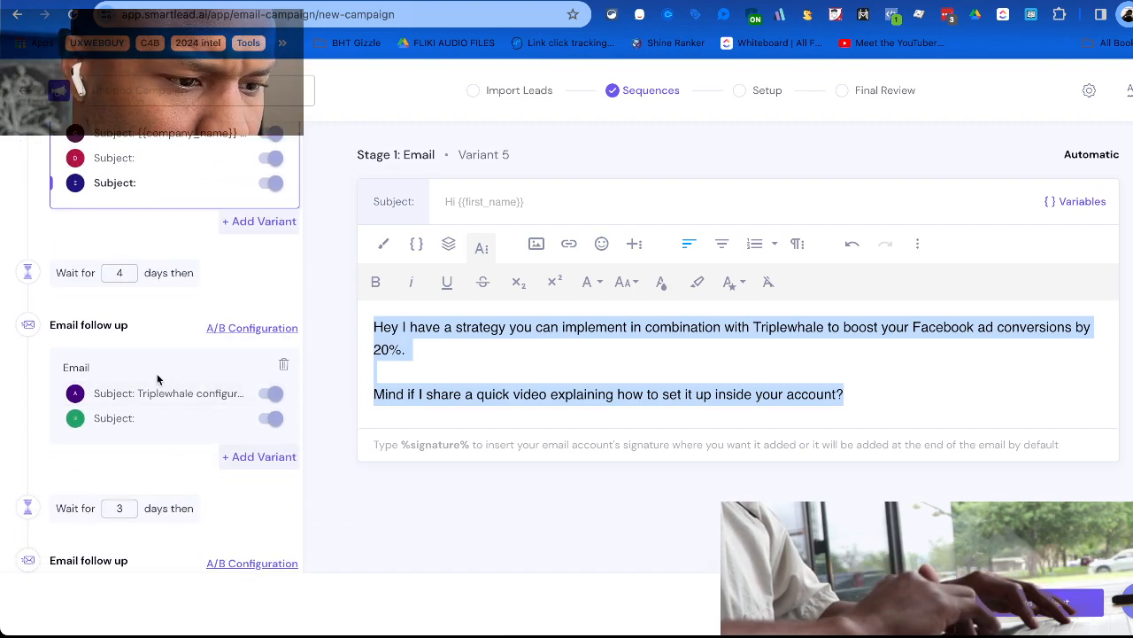
pyautogui.click(158, 392)
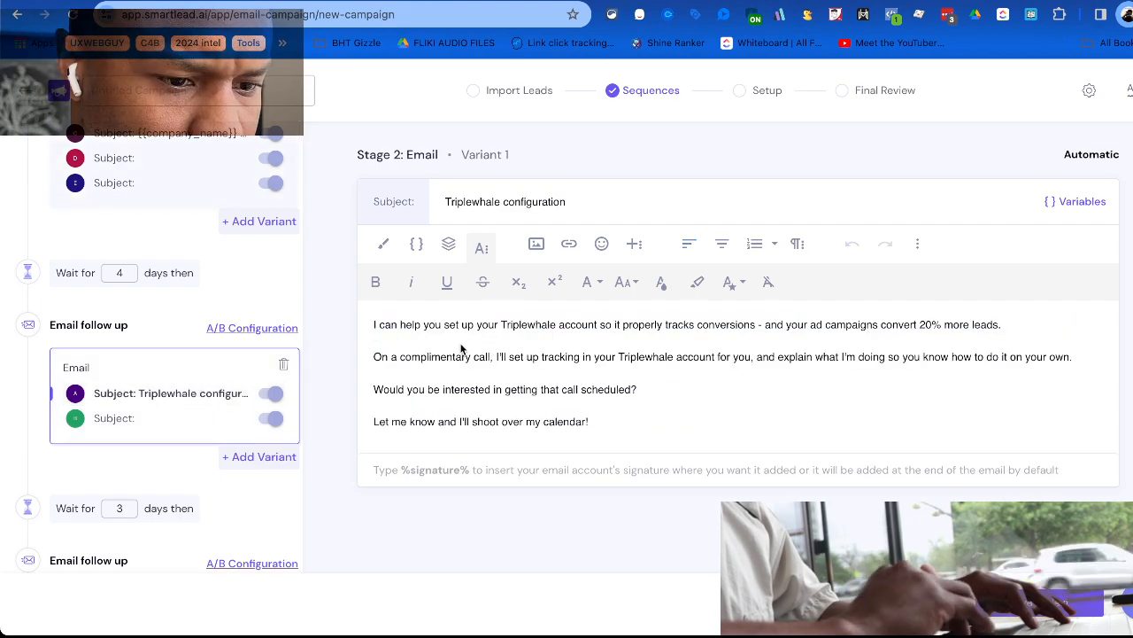
pyautogui.moveTo(373, 327); pyautogui.dragTo(685, 419)
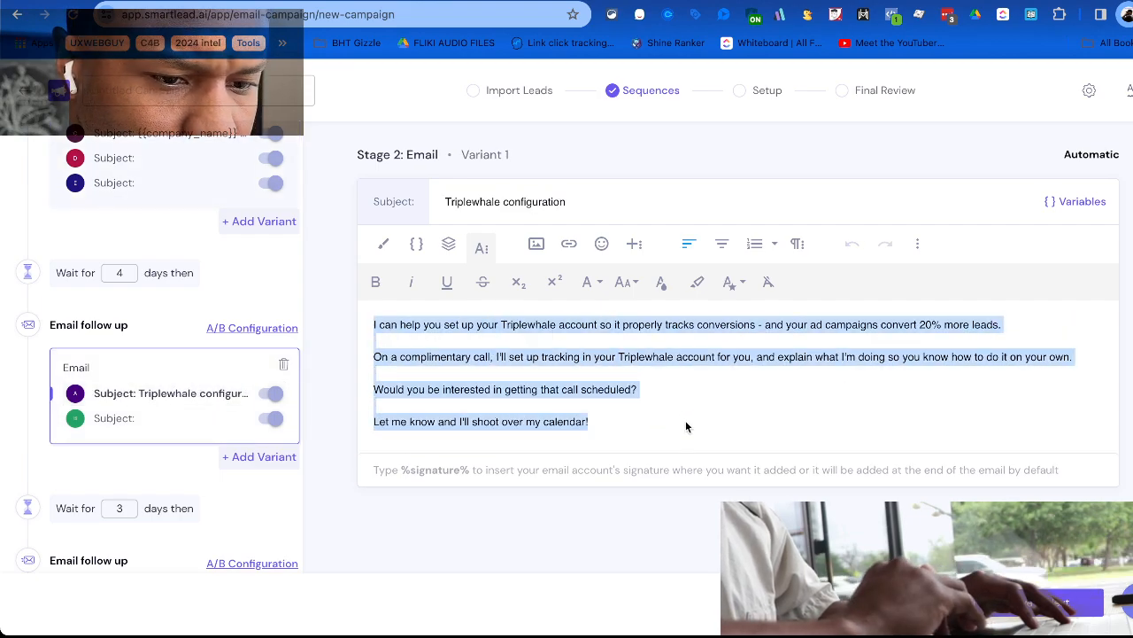
pyautogui.click(591, 281)
pyautogui.click(622, 282)
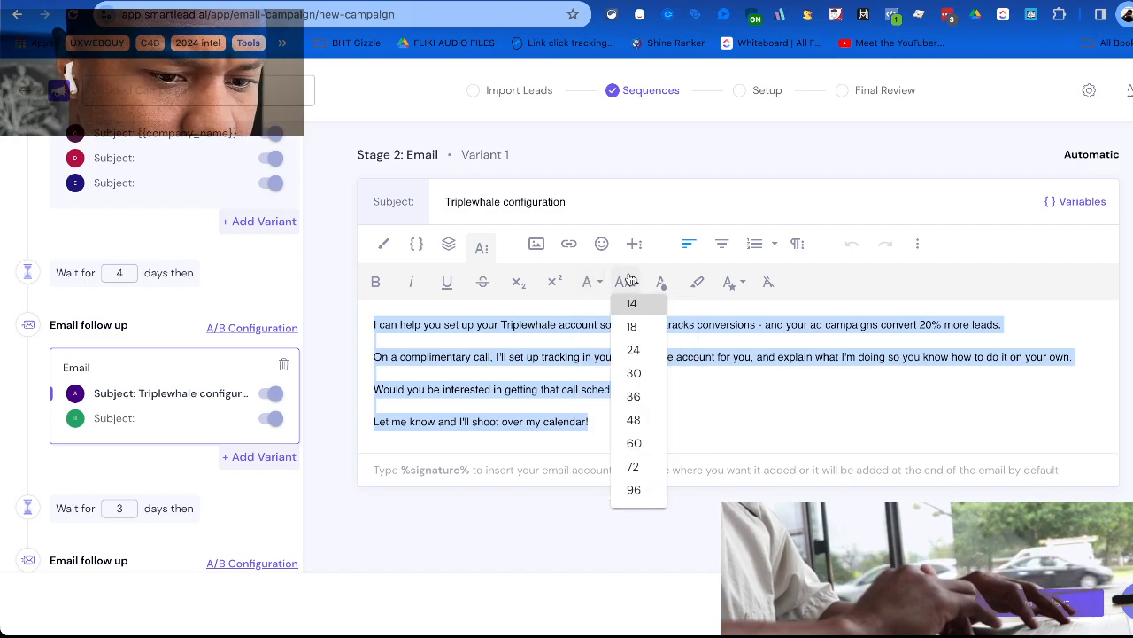
pyautogui.click(638, 324)
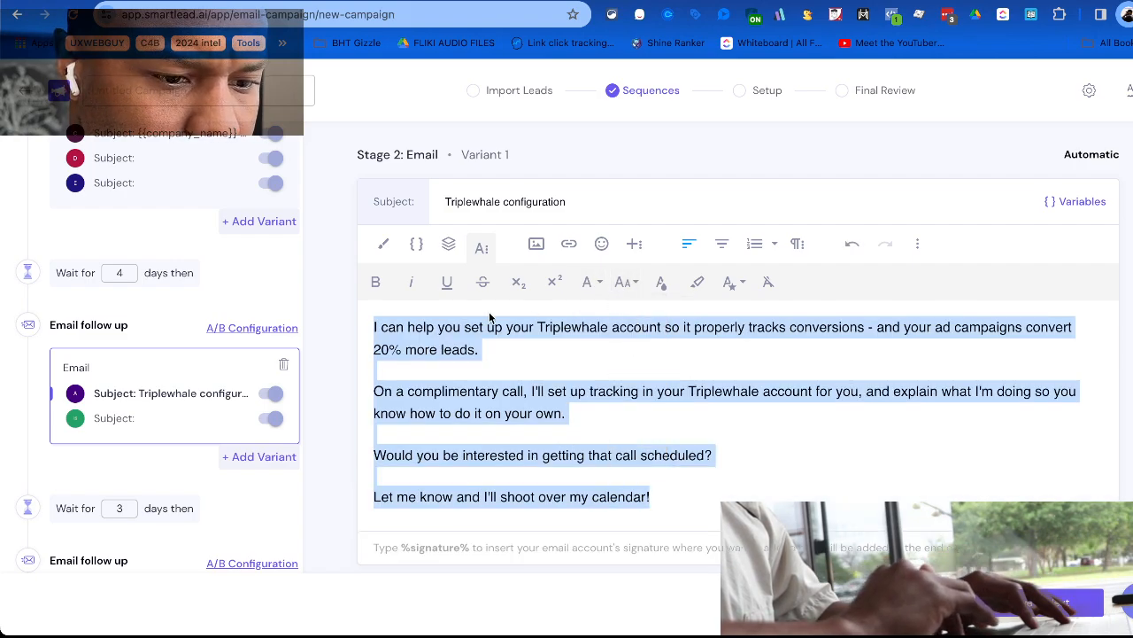
# Set the font size of the entire body text in Stage 2 email variant 2 to 18.
pyautogui.click(170, 420)
pyautogui.moveTo(363, 387); pyautogui.dragTo(674, 455)
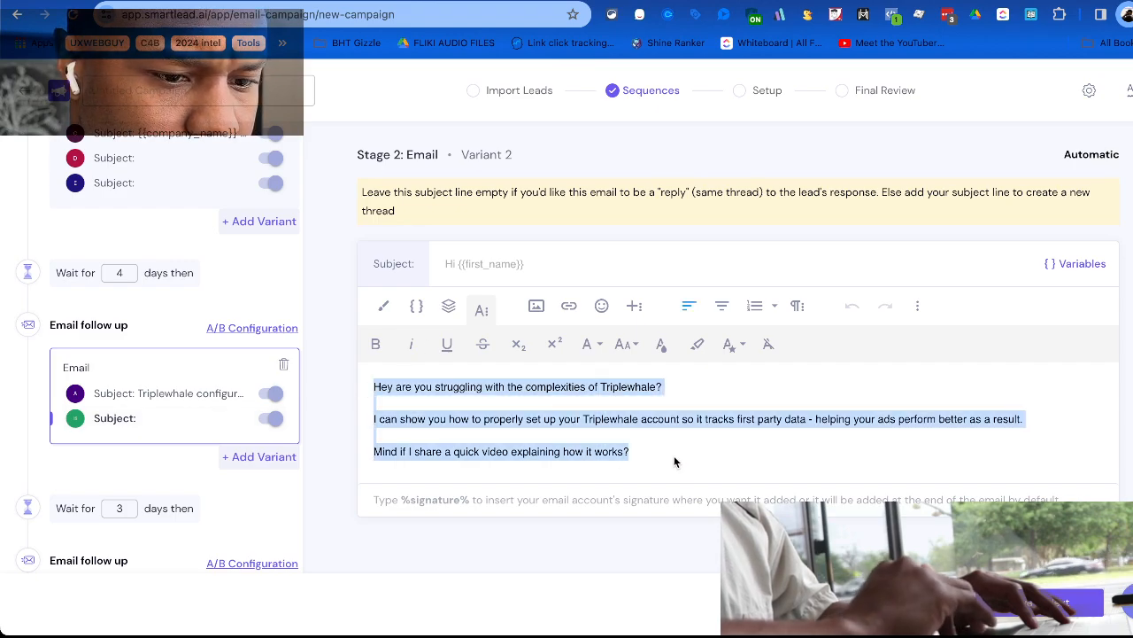
pyautogui.click(590, 344)
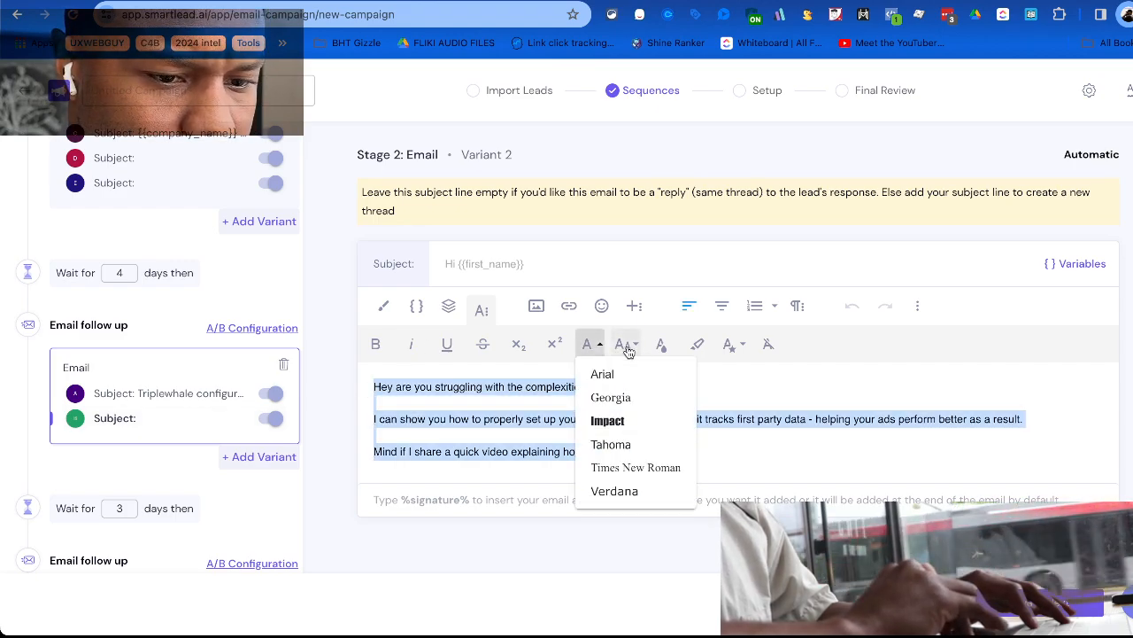
pyautogui.click(622, 345)
pyautogui.click(630, 384)
# Set the font size of the entire body text in Stage 3 email variant 1, "Small tweak to your Triplewhale account", to 18.
pyautogui.scroll(-3, 146, 410)
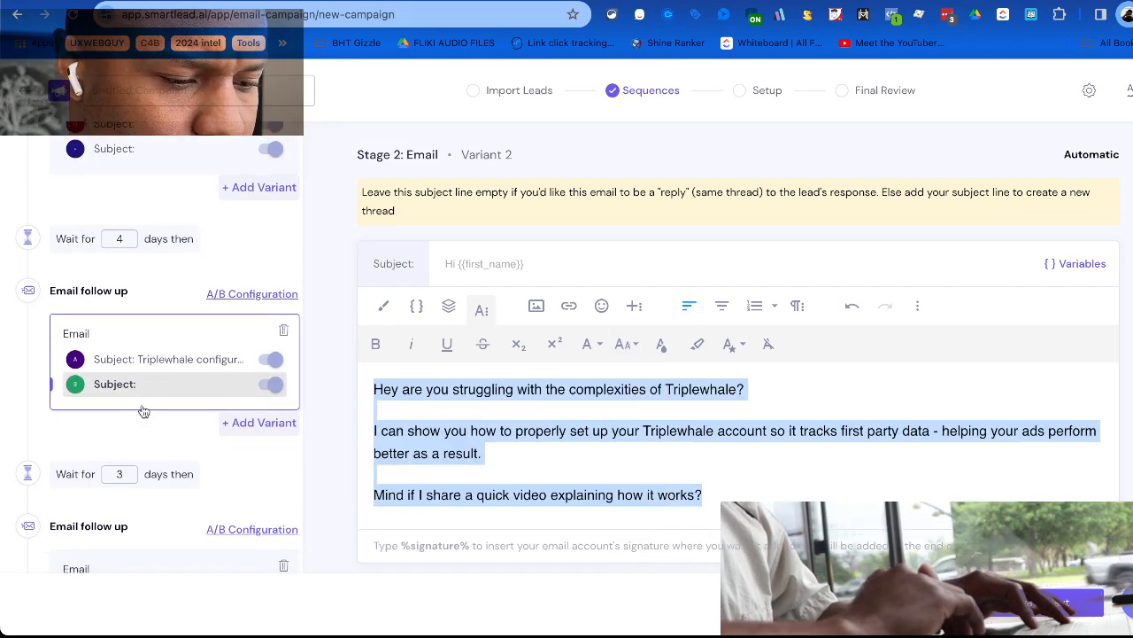
pyautogui.scroll(-3, 164, 407)
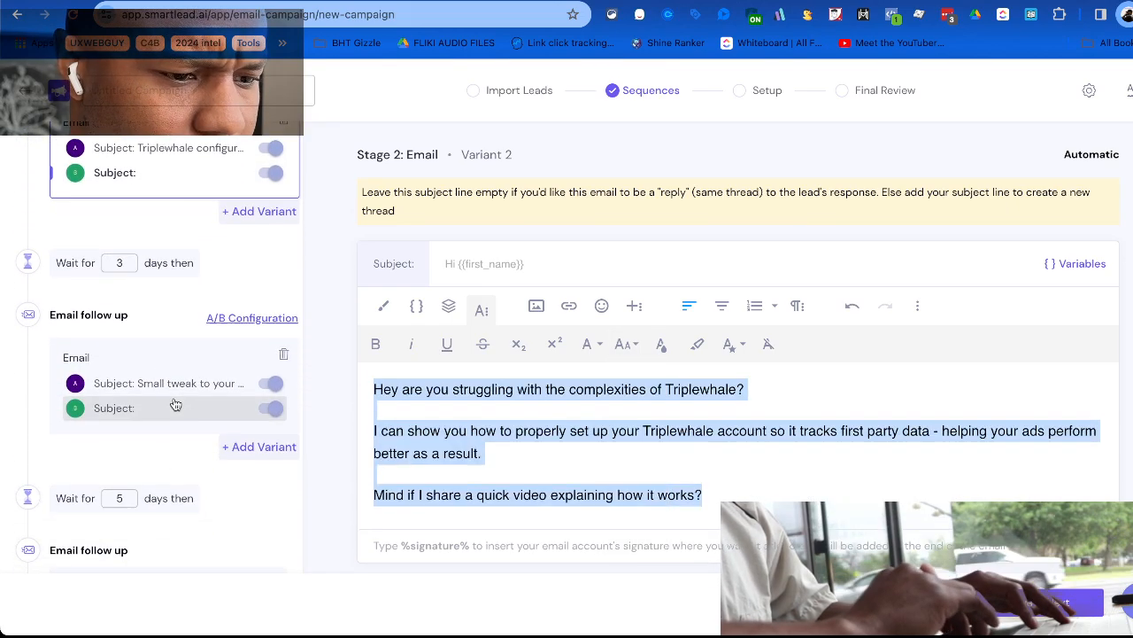
pyautogui.click(177, 382)
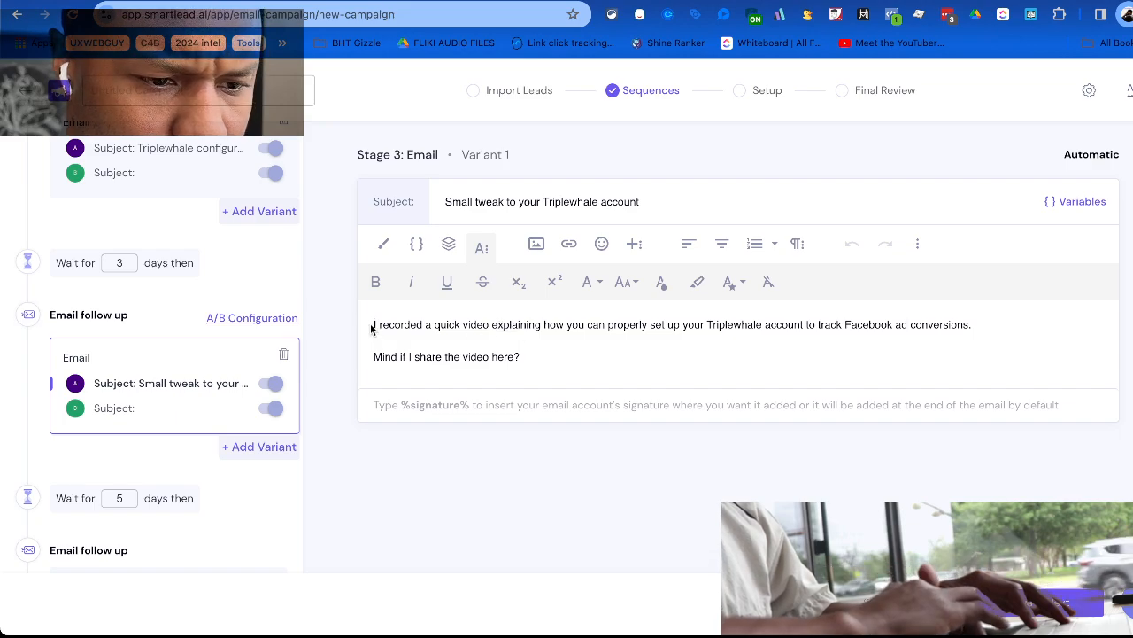
pyautogui.moveTo(372, 327); pyautogui.dragTo(599, 359)
pyautogui.click(626, 285)
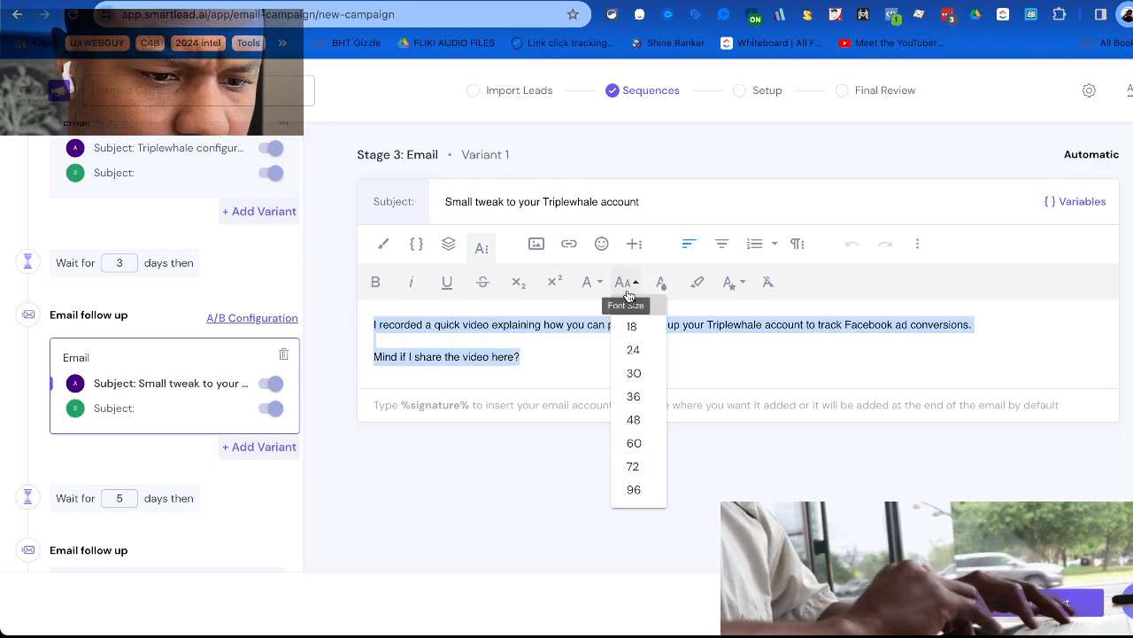
pyautogui.click(634, 326)
# Set the font size of the entire body text in Stage 3 email variant 2 to 18.
pyautogui.click(165, 411)
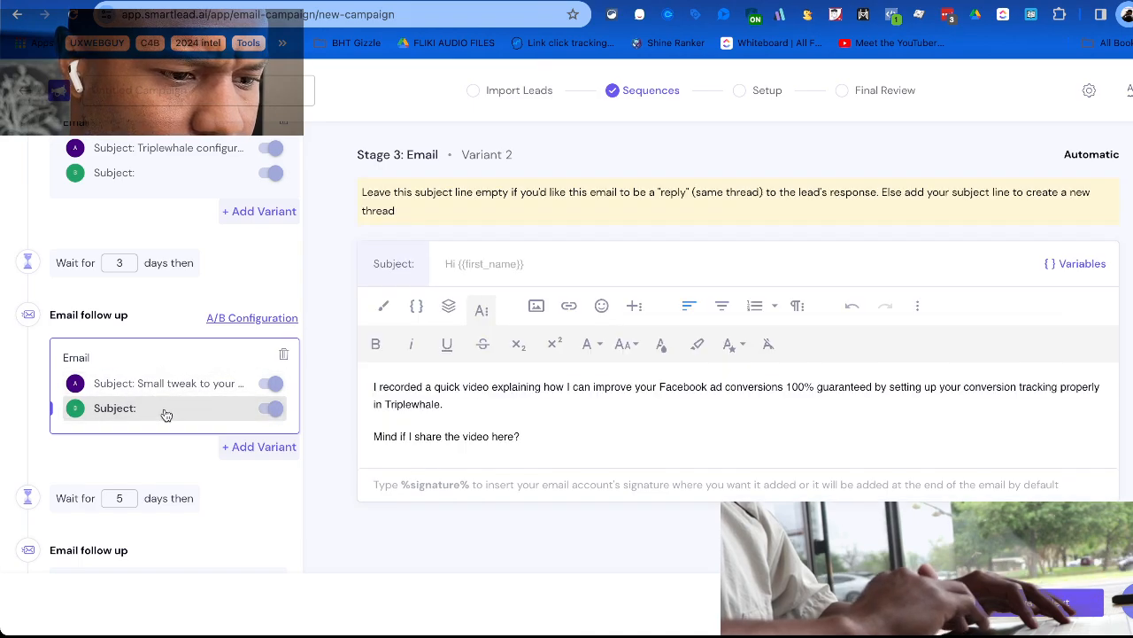
pyautogui.moveTo(375, 387); pyautogui.dragTo(450, 413)
pyautogui.click(417, 407)
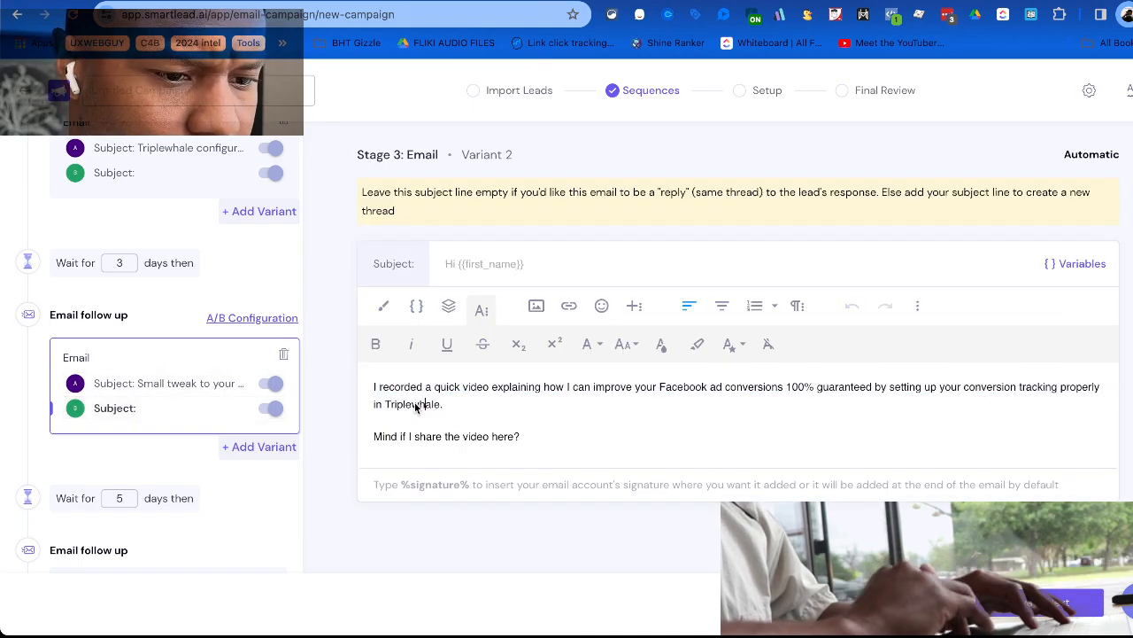
pyautogui.moveTo(370, 387); pyautogui.dragTo(528, 440)
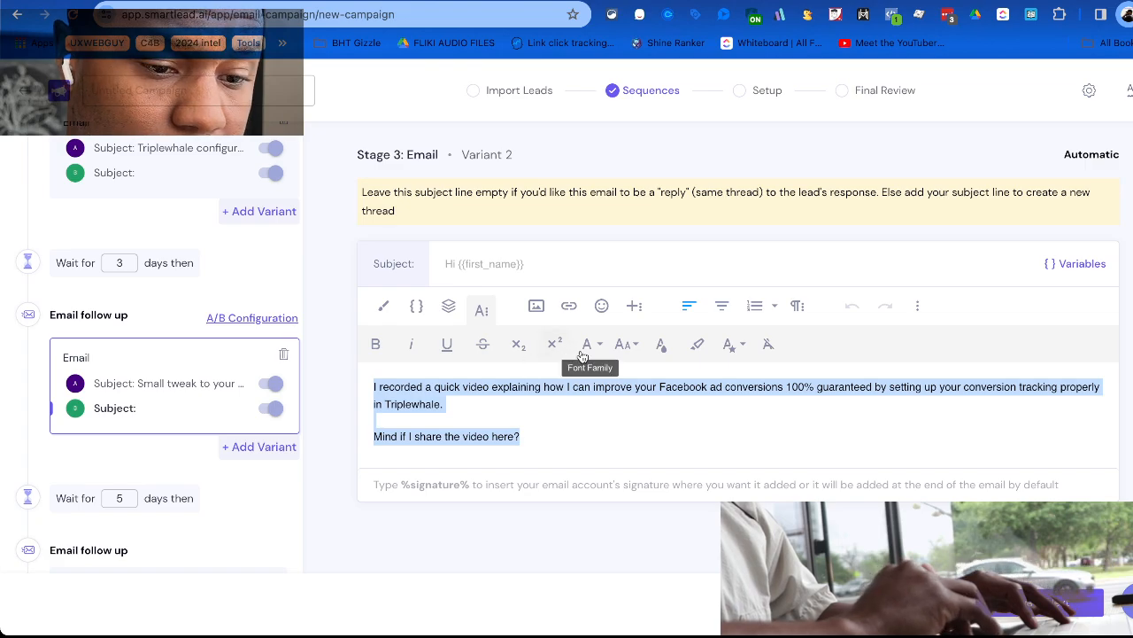
pyautogui.click(622, 343)
pyautogui.click(633, 387)
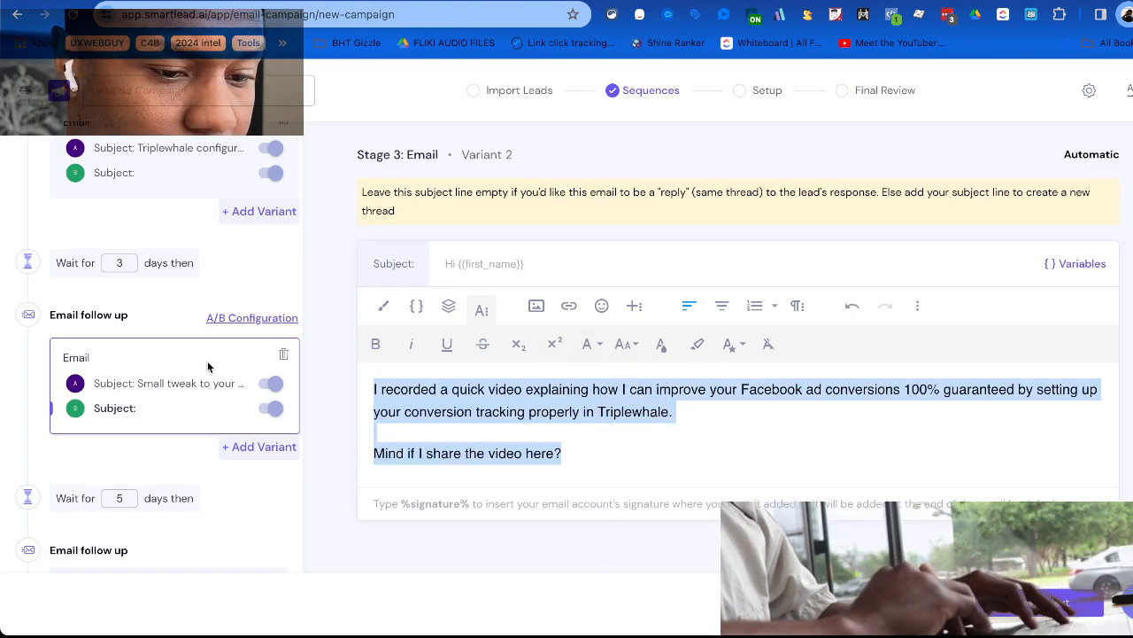
# Set the font size of the emoji in the Stage 4 email body to 18.
pyautogui.scroll(-3, 133, 425)
pyautogui.click(127, 485)
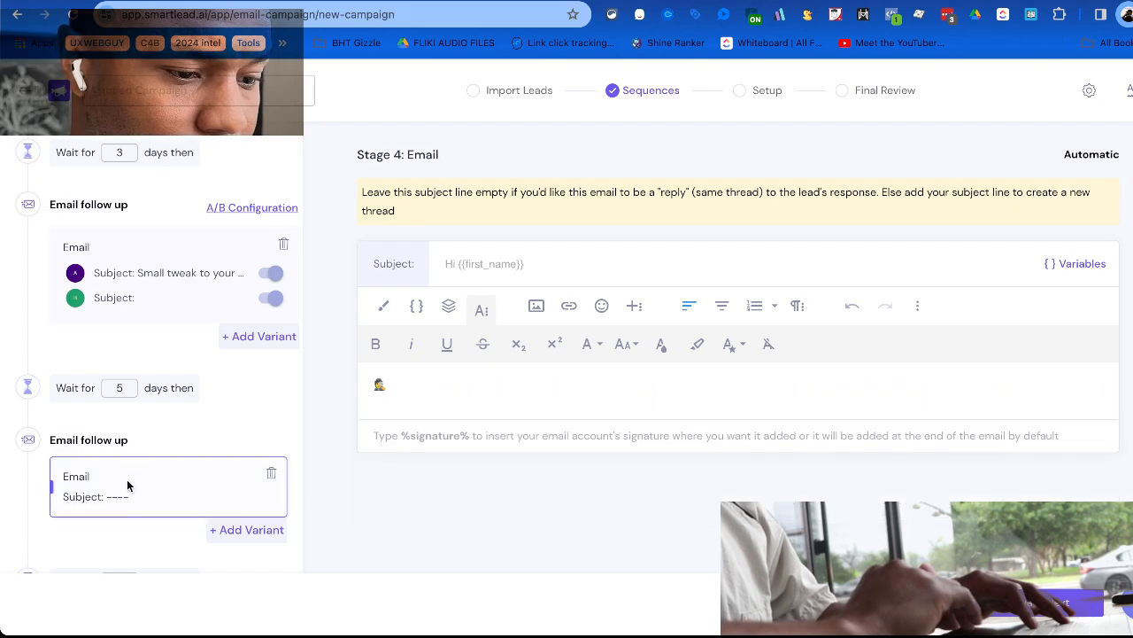
pyautogui.scroll(-6, 213, 485)
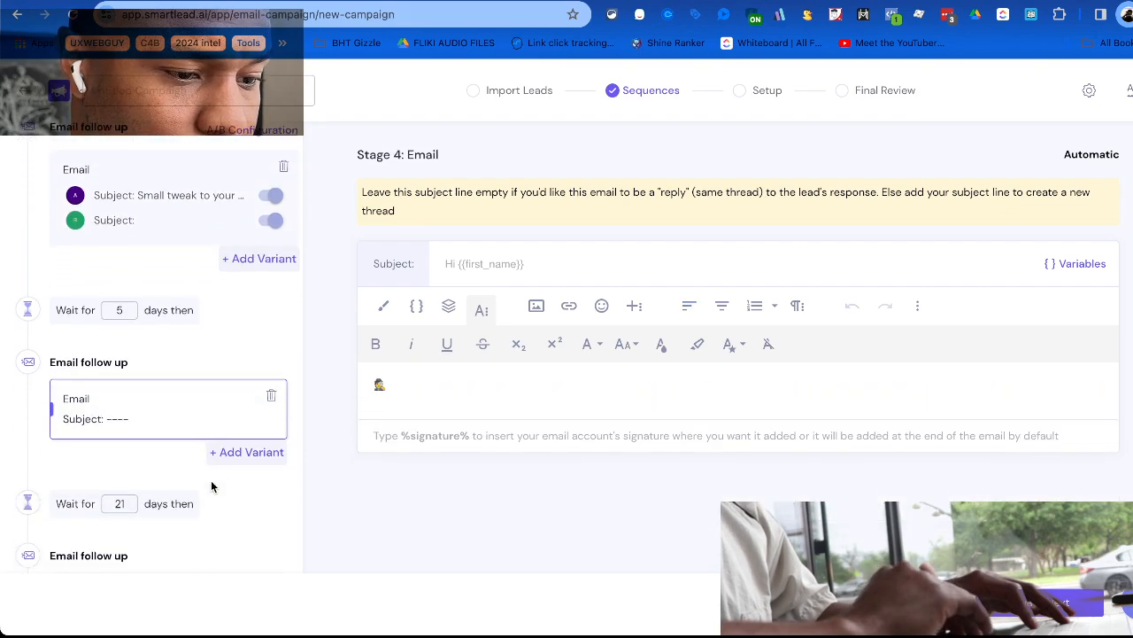
pyautogui.click(380, 388)
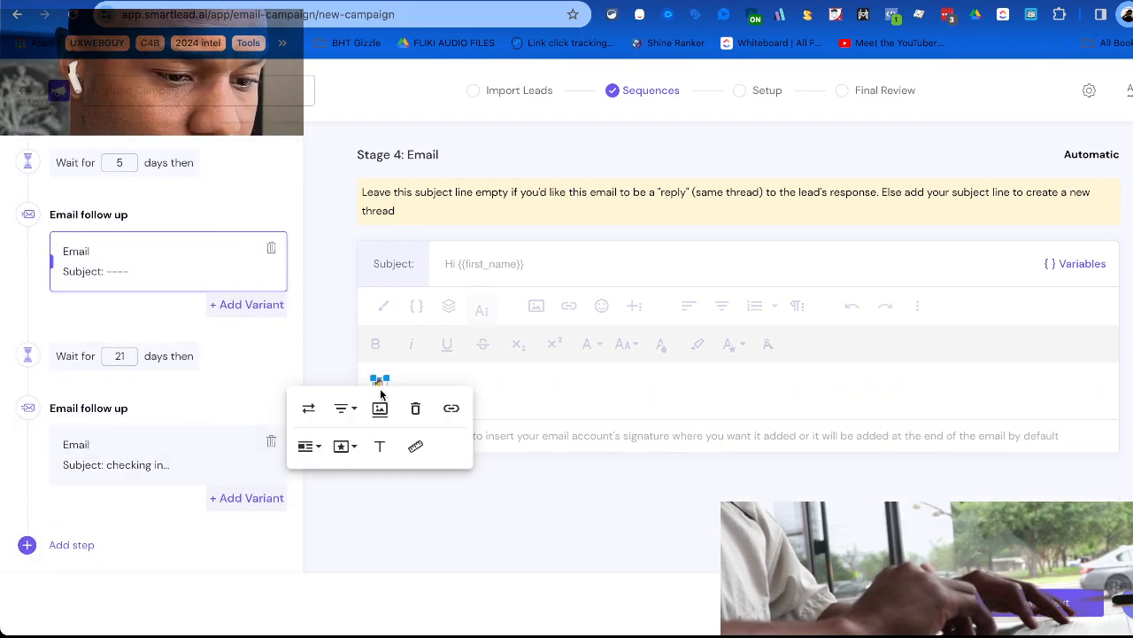
pyautogui.click(626, 345)
pyautogui.click(645, 390)
pyautogui.click(466, 387)
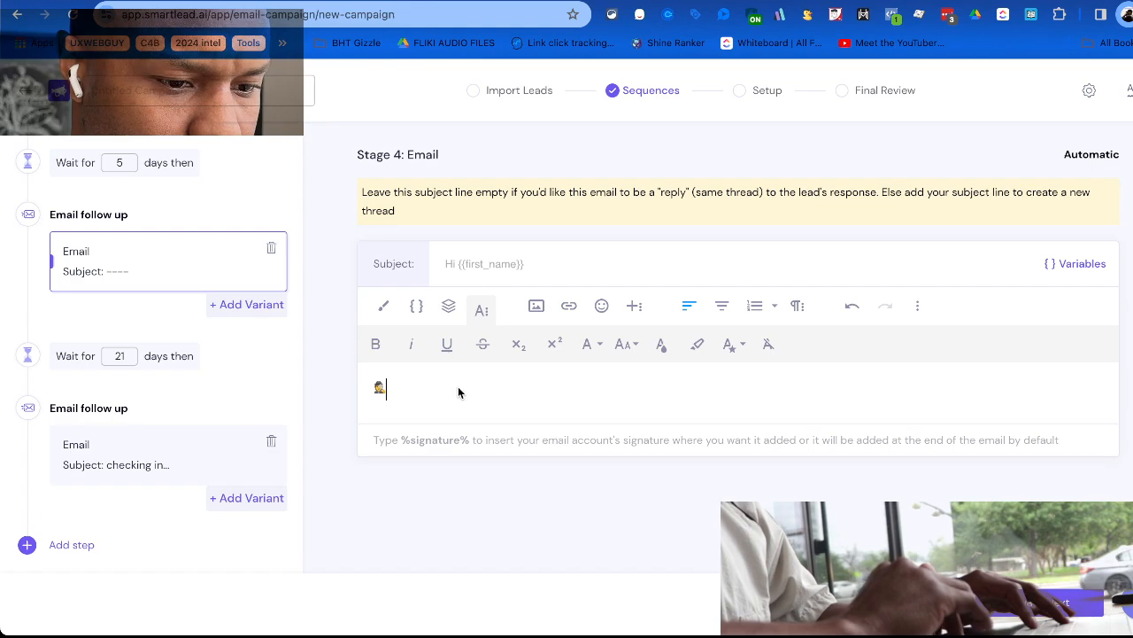
# Set the font size of the entire body text in the Stage 5 email, "checking in...", to 18.
pyautogui.click(133, 453)
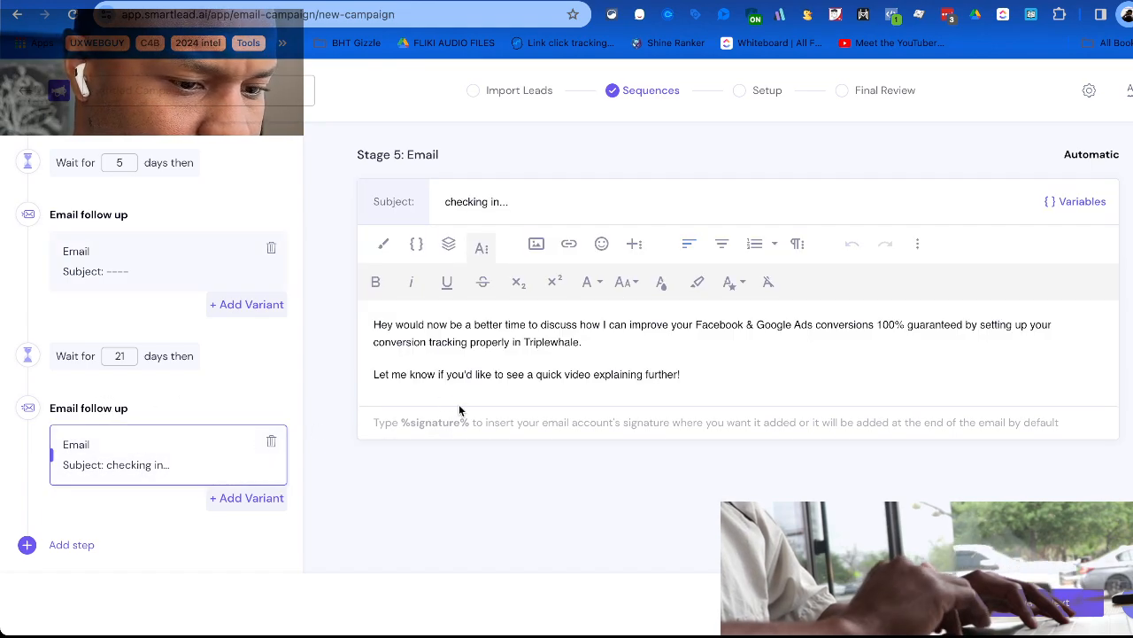
pyautogui.moveTo(369, 326); pyautogui.dragTo(734, 413)
pyautogui.click(622, 281)
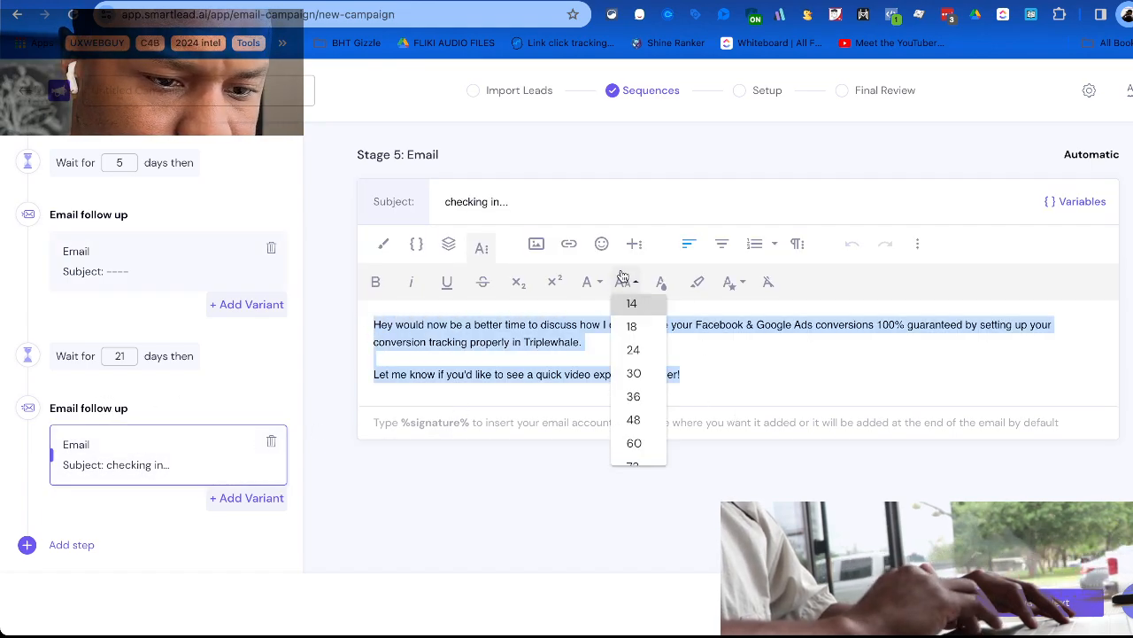
pyautogui.click(632, 327)
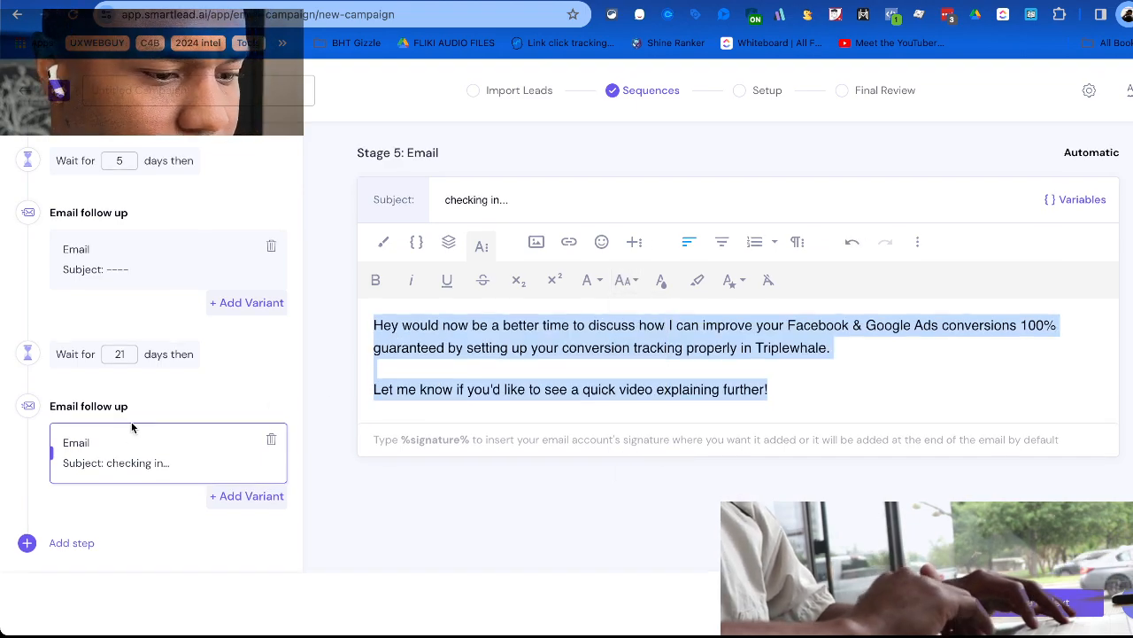
# Review all follow-up emails, their variants and the waiting days between them across the whole sequence.
pyautogui.scroll(5, 131, 416)
pyautogui.scroll(4, 131, 419)
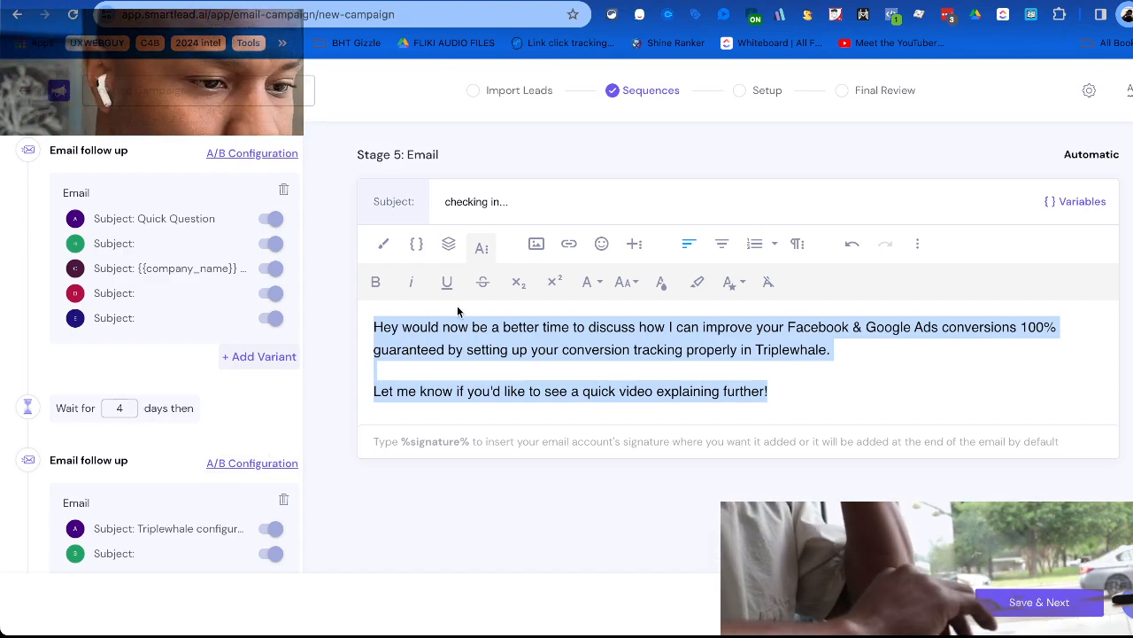
pyautogui.scroll(-8, 153, 438)
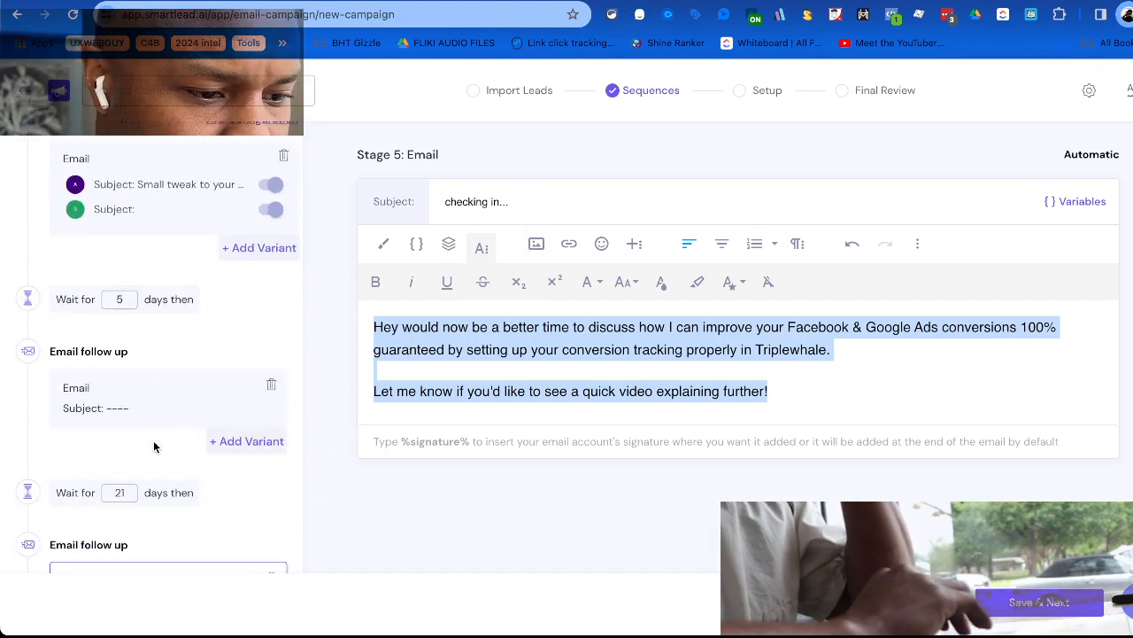
pyautogui.scroll(3, 153, 443)
pyautogui.scroll(4, 153, 444)
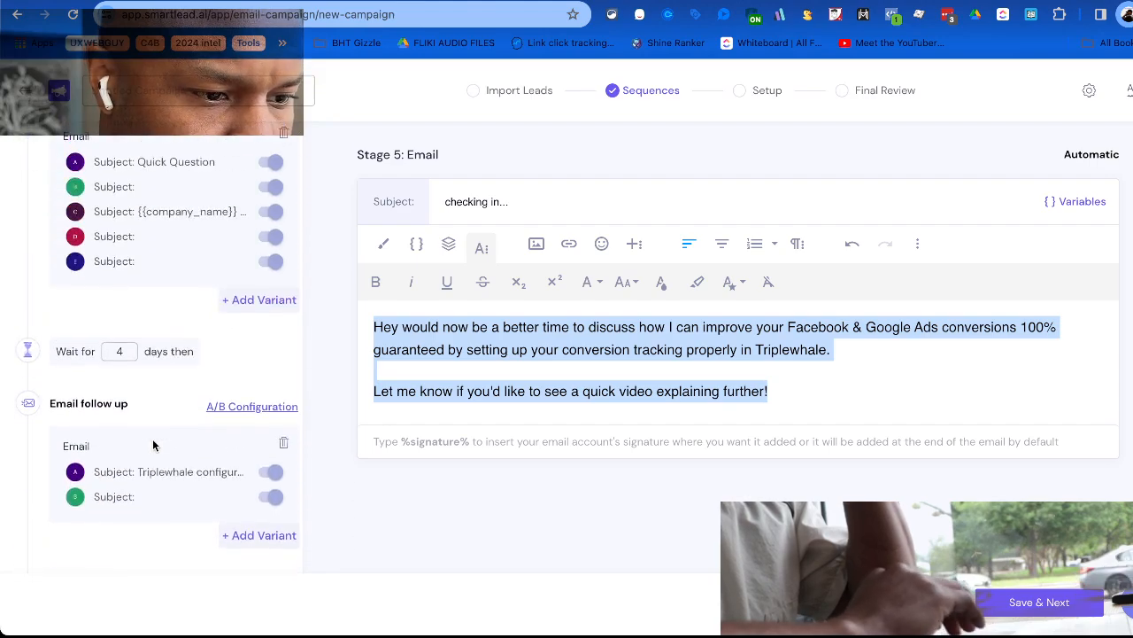
pyautogui.scroll(-8, 153, 442)
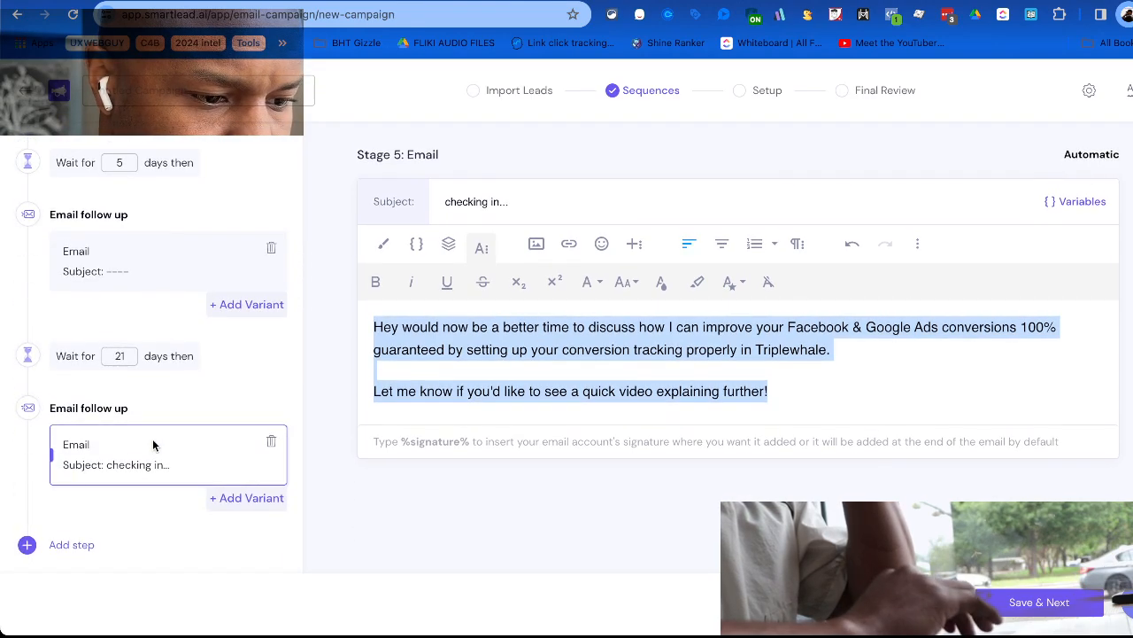
pyautogui.scroll(3, 152, 443)
pyautogui.scroll(-2, 157, 456)
# Add a second variant to the Stage 4 email and put a single different emoji in its body.
pyautogui.click(164, 378)
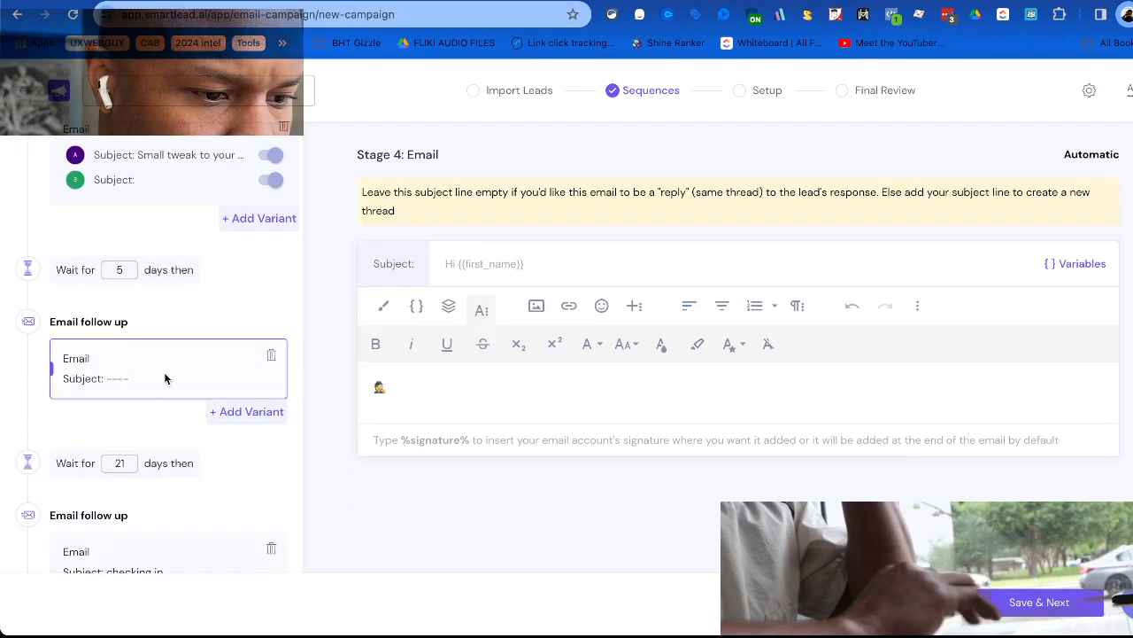
pyautogui.scroll(-2, 169, 447)
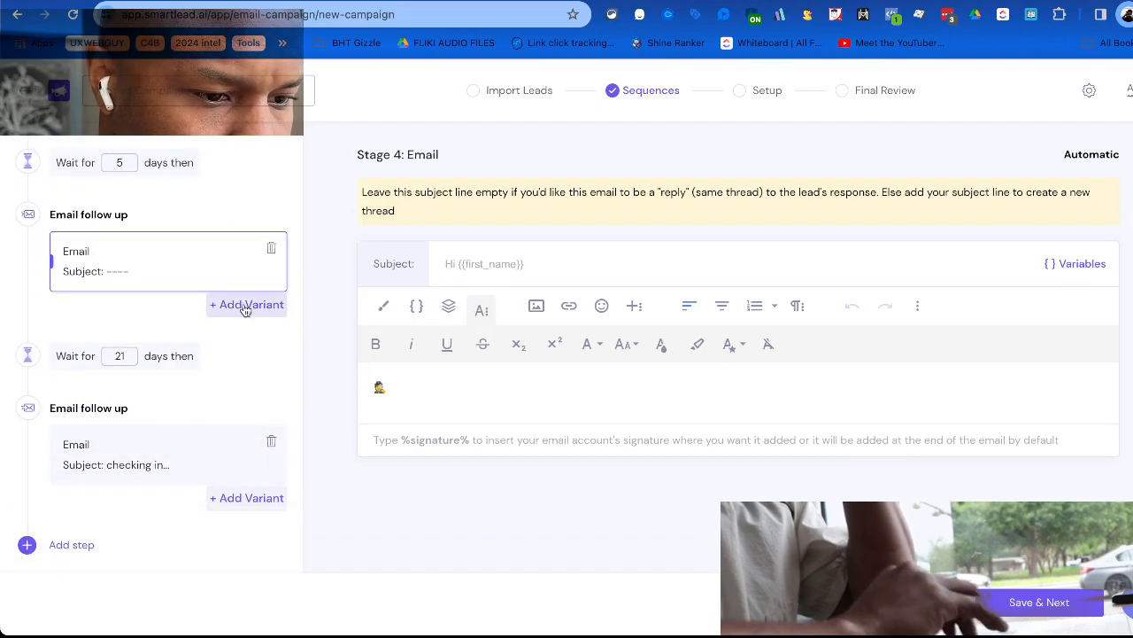
pyautogui.click(247, 306)
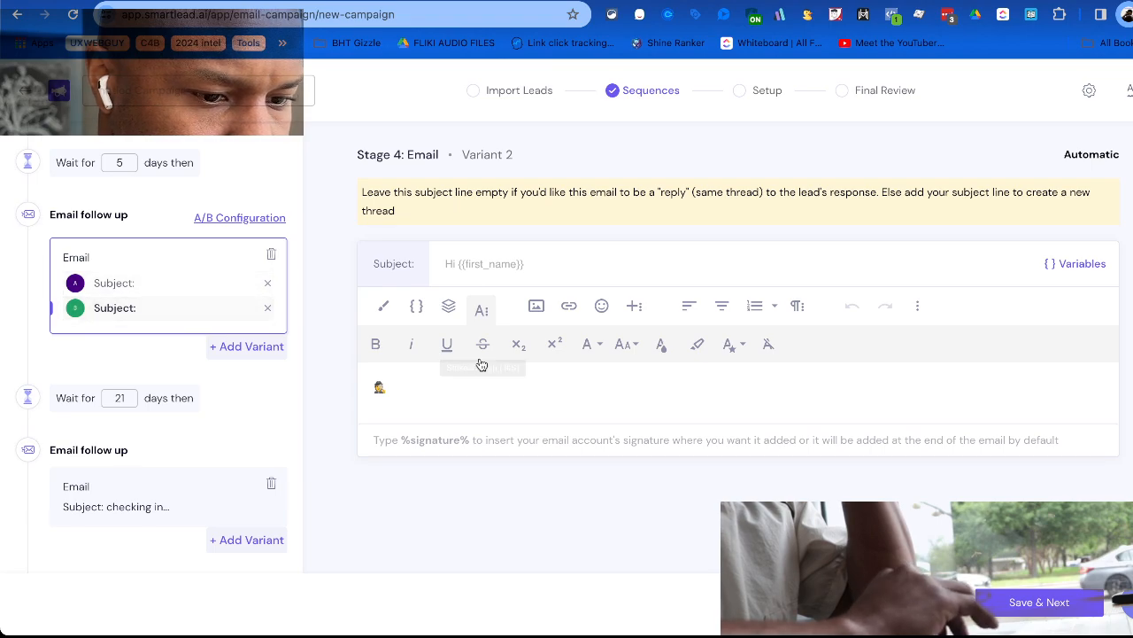
pyautogui.click(171, 285)
pyautogui.click(164, 310)
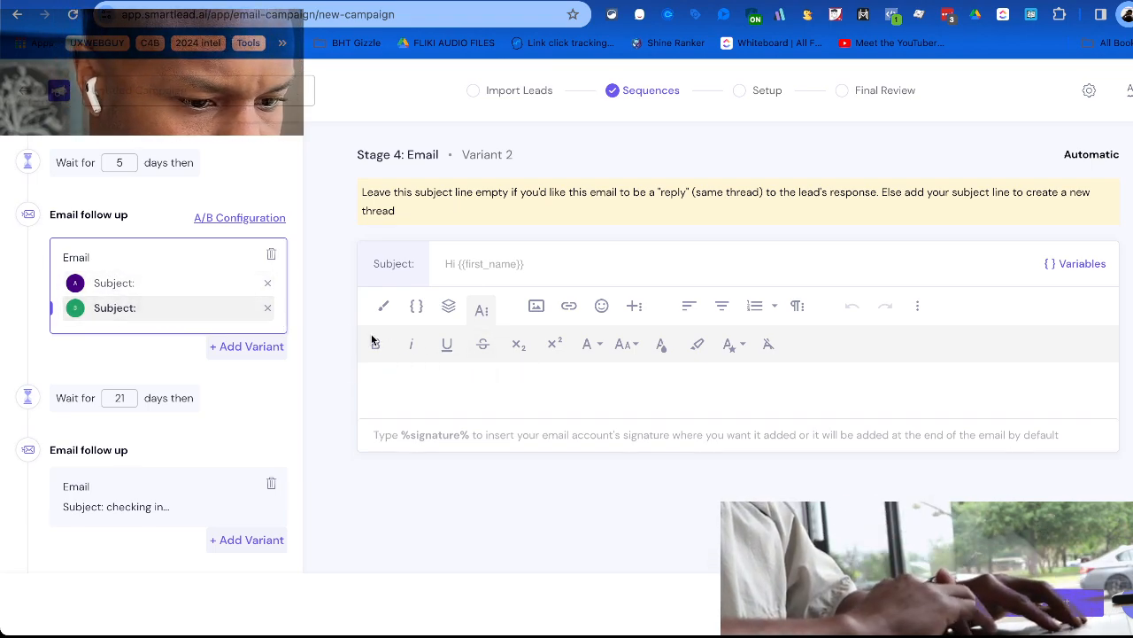
pyautogui.click(601, 306)
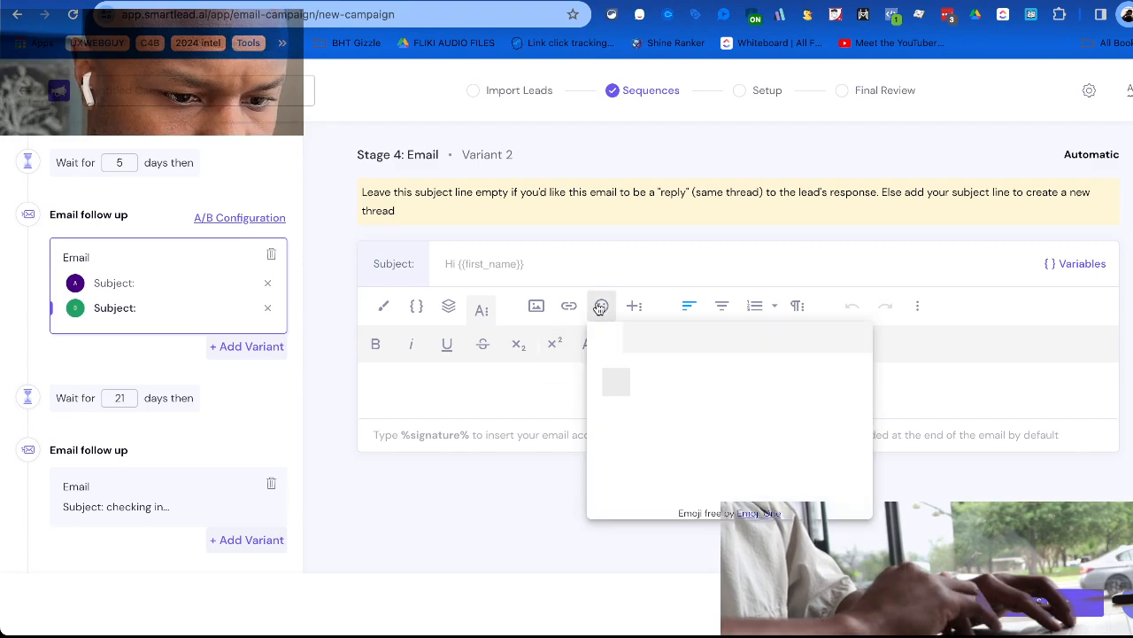
pyautogui.click(443, 379)
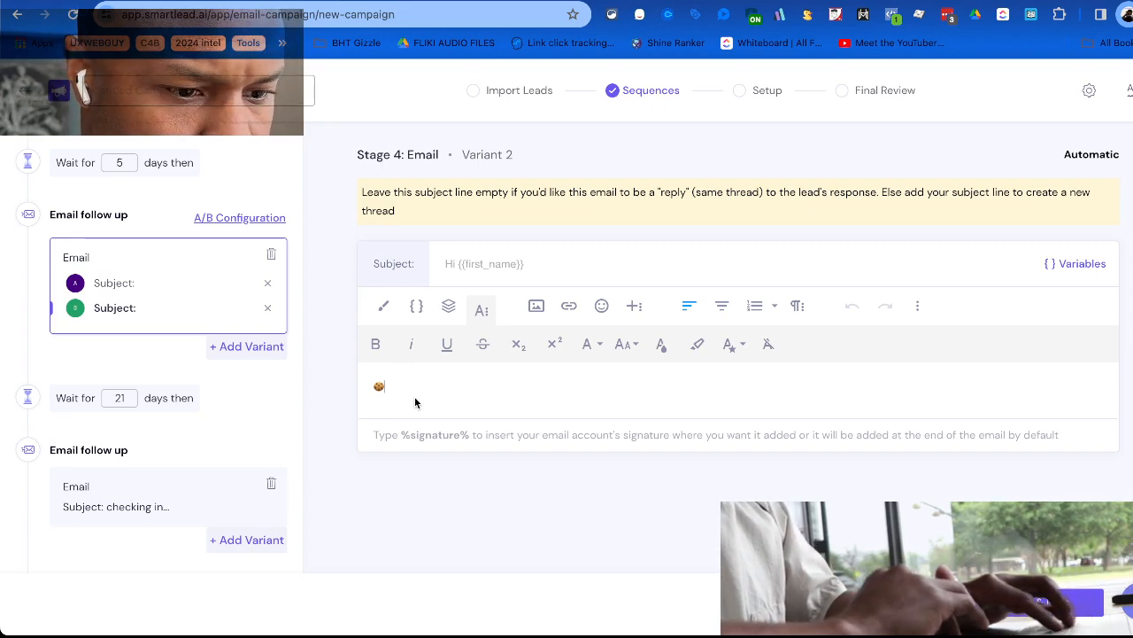
# Set the font size of the emojis in the second variant of the Stage 4 email to 18.
pyautogui.moveTo(411, 390); pyautogui.dragTo(298, 387)
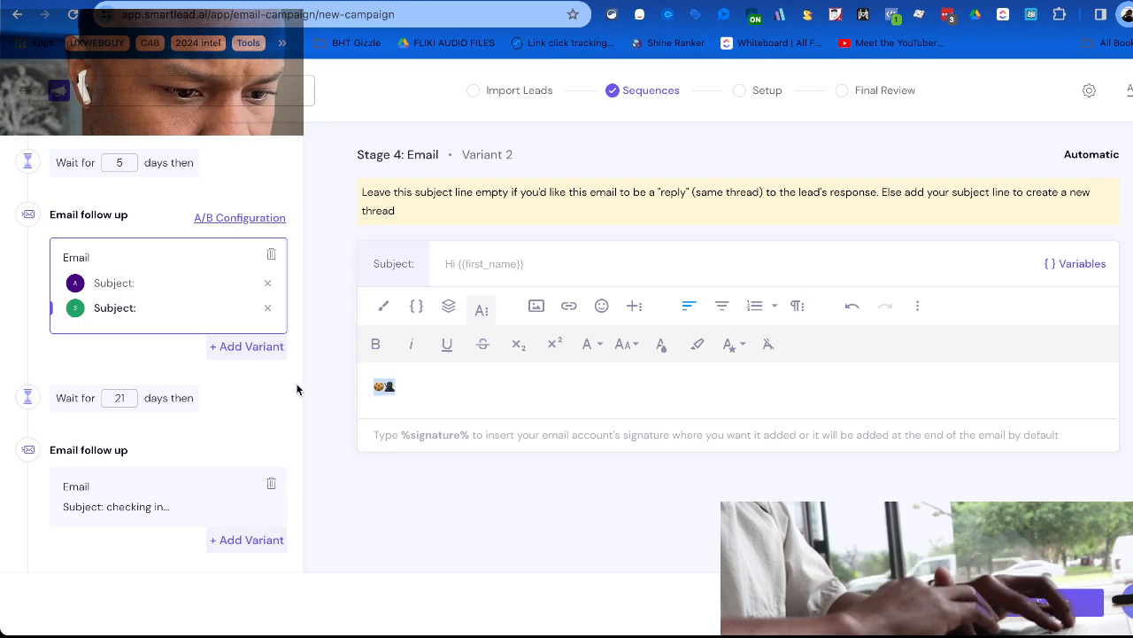
pyautogui.click(626, 345)
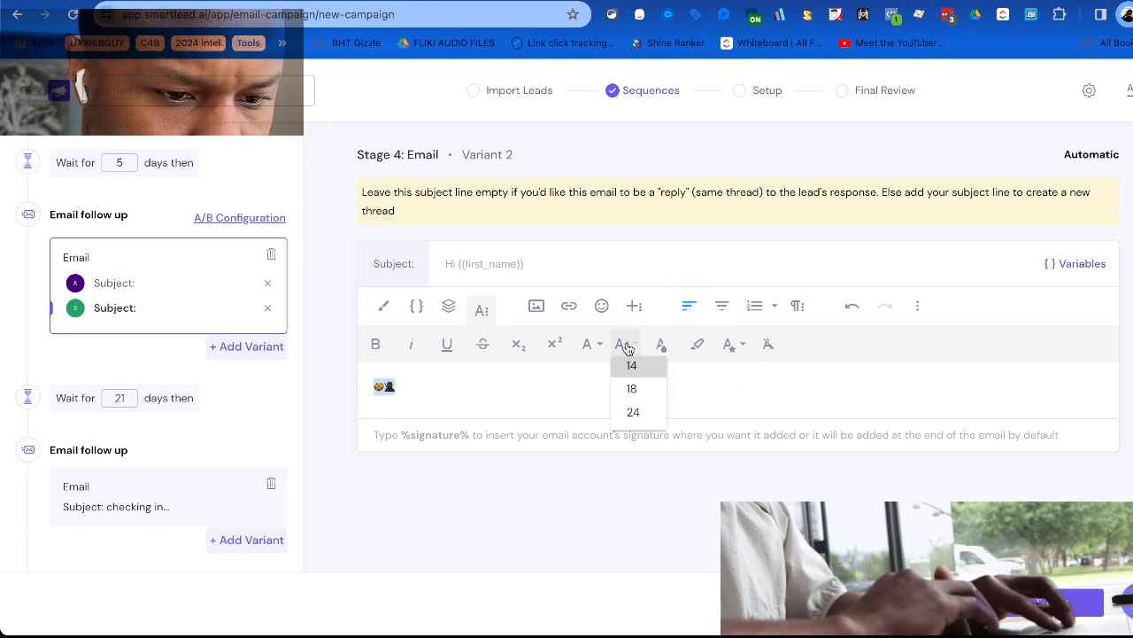
pyautogui.click(632, 389)
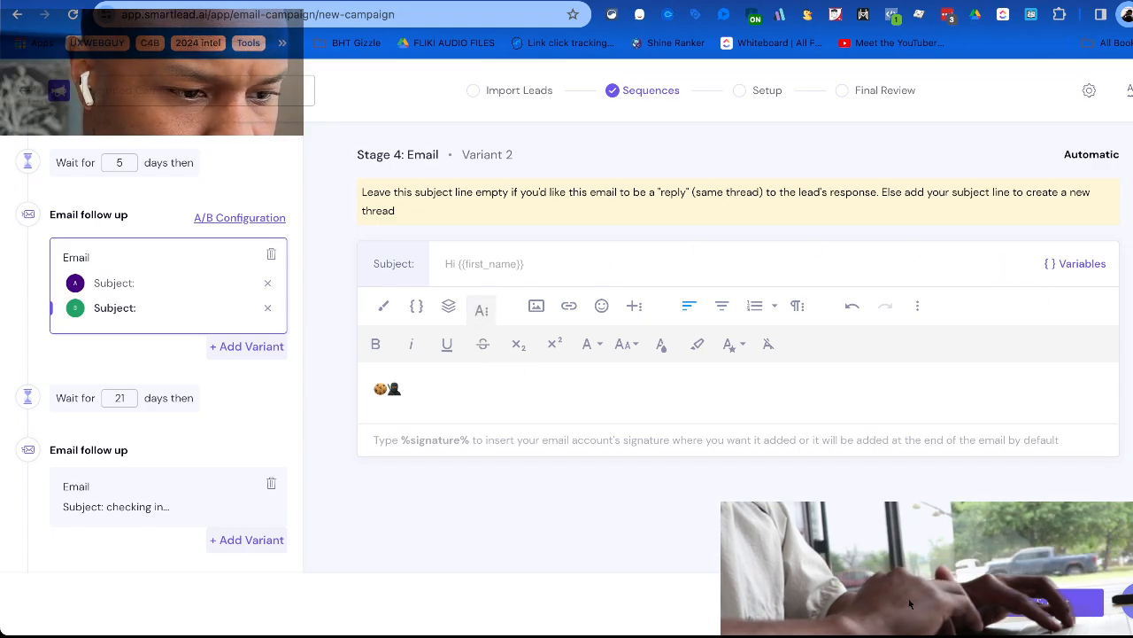
pyautogui.click(319, 480)
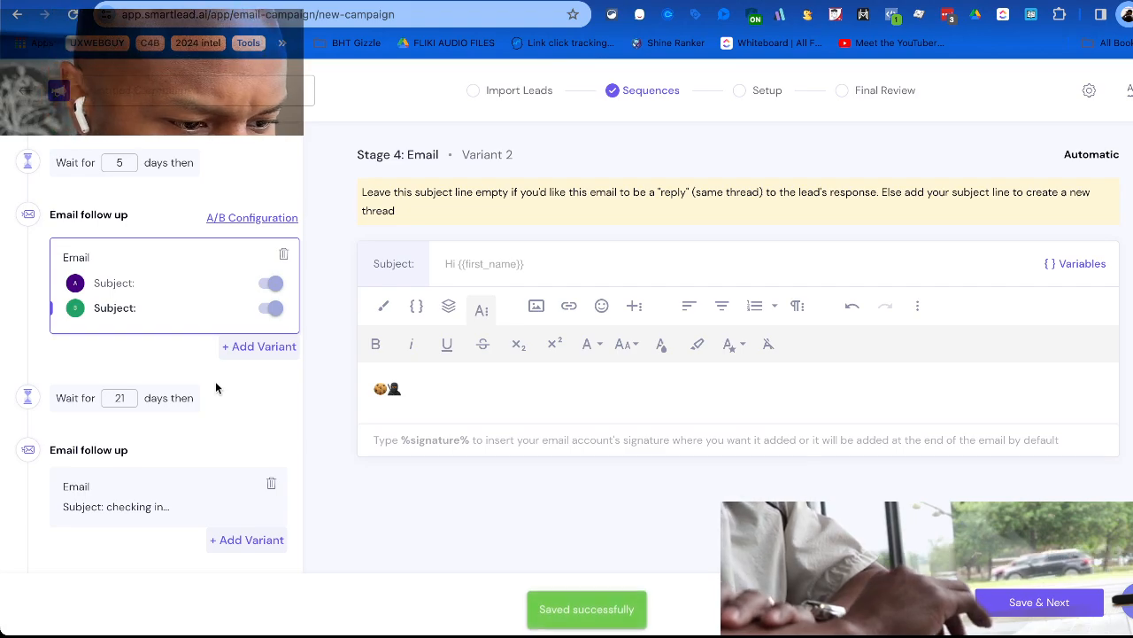
# Check the follow-up variants and waiting days across the sequence, and save it to continue to the campaign setup.
pyautogui.scroll(-1, 183, 457)
pyautogui.scroll(3, 180, 461)
pyautogui.scroll(5, 181, 461)
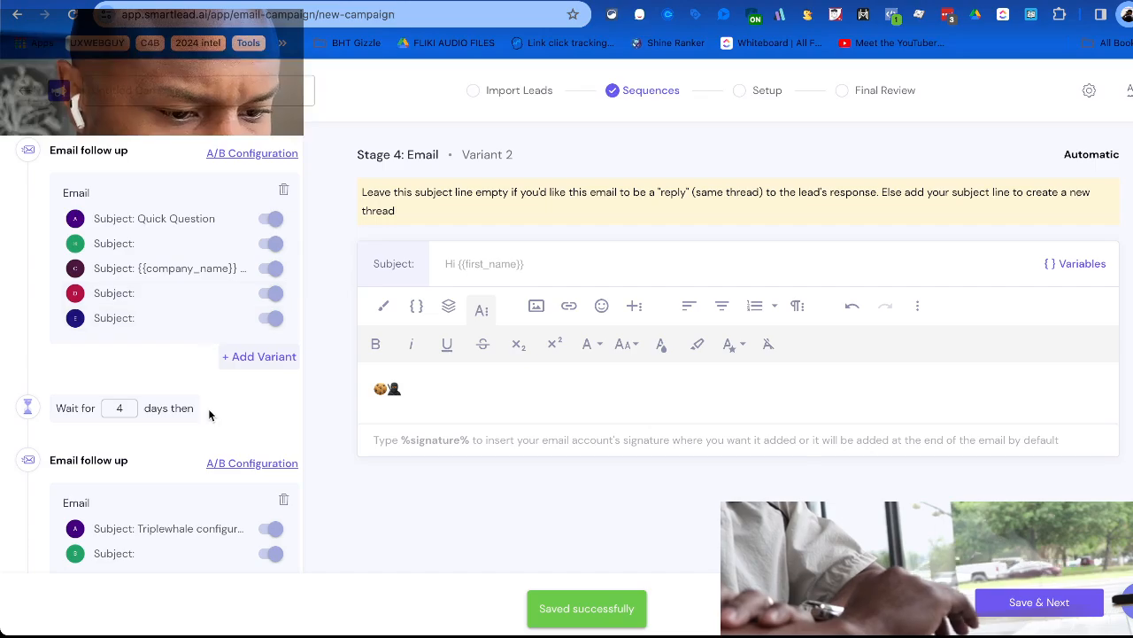
pyautogui.scroll(-4, 137, 447)
pyautogui.scroll(4, 139, 452)
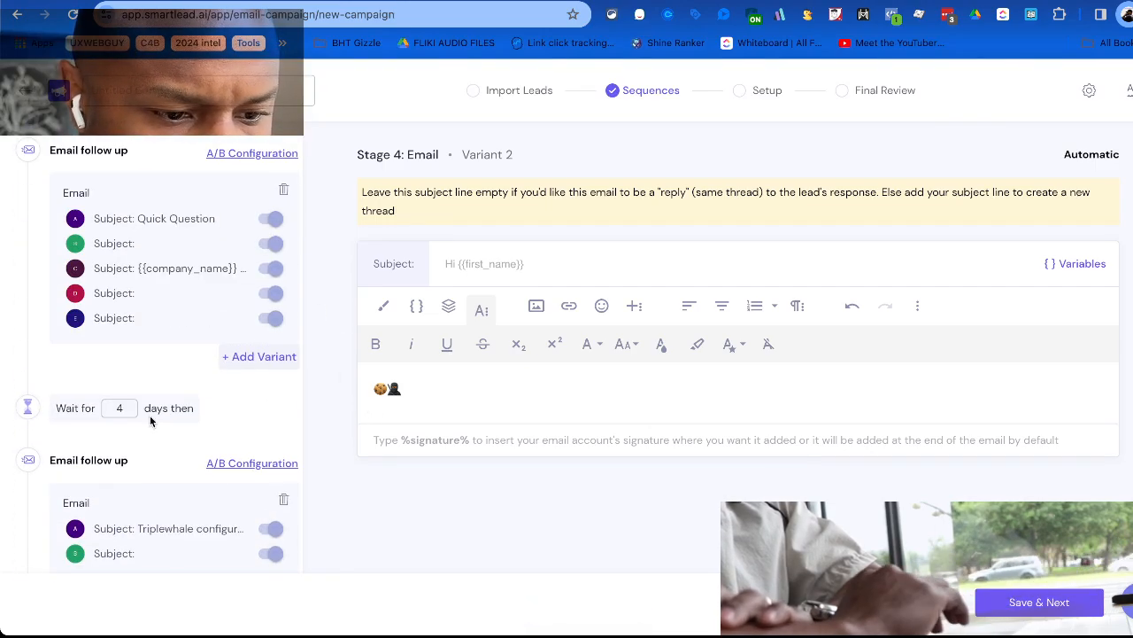
pyautogui.click(1036, 603)
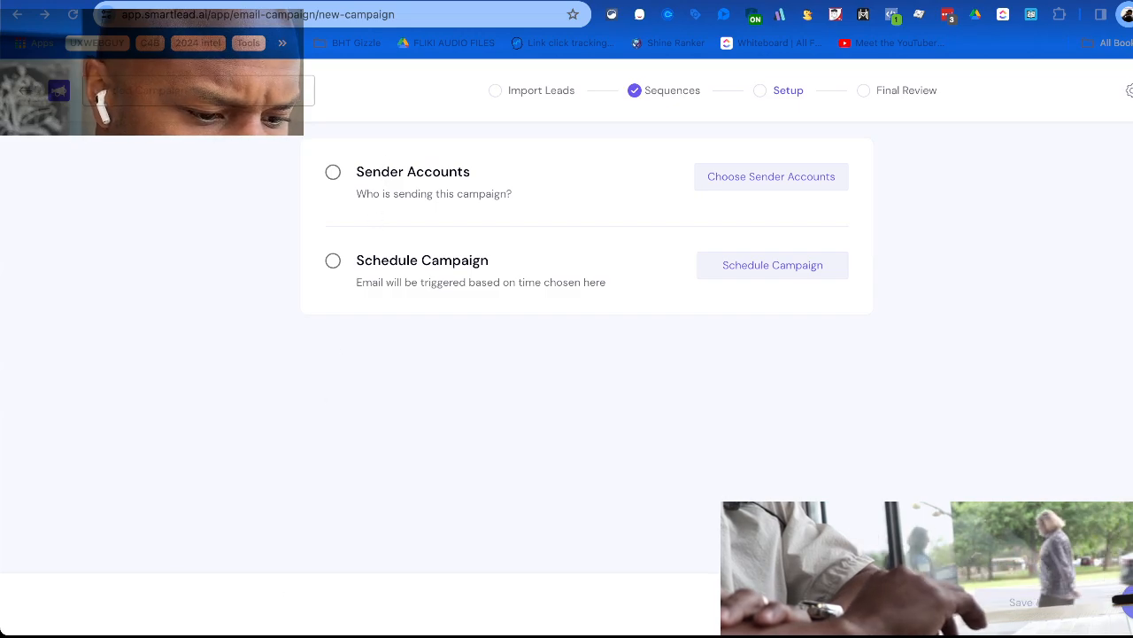
# Assign the sender accounts at fixyourtracking.com, firstpartydata.info, gtmcontainer.com, gtmcontainers.com, 1stpartycookie.com and organizedaffiliate.ai to the campaign and save the selection.
pyautogui.click(796, 175)
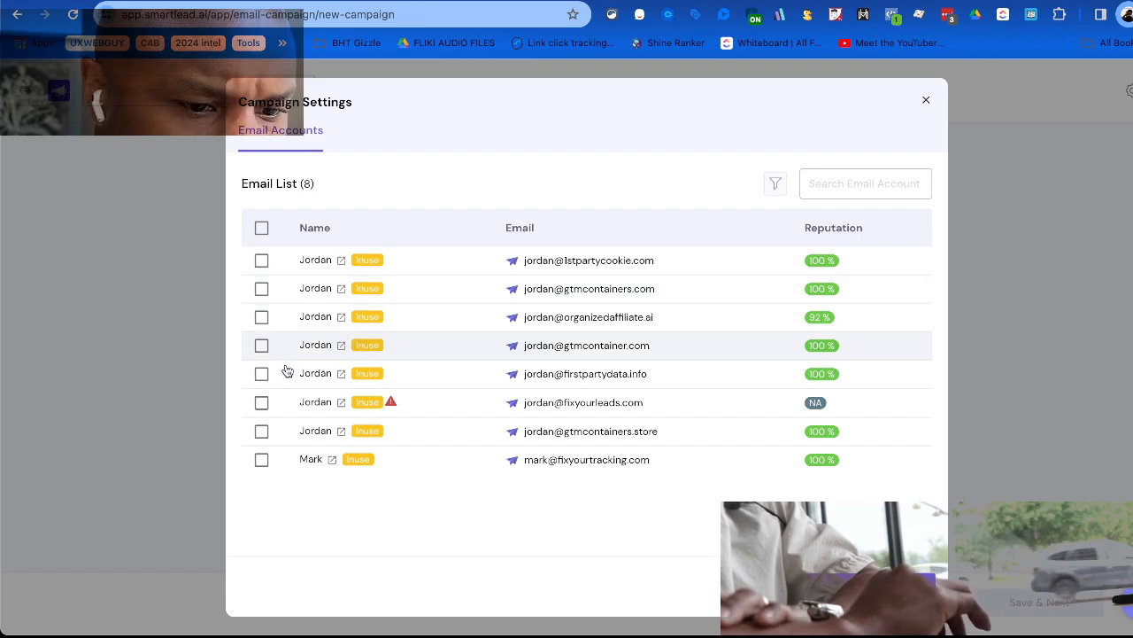
pyautogui.click(260, 460)
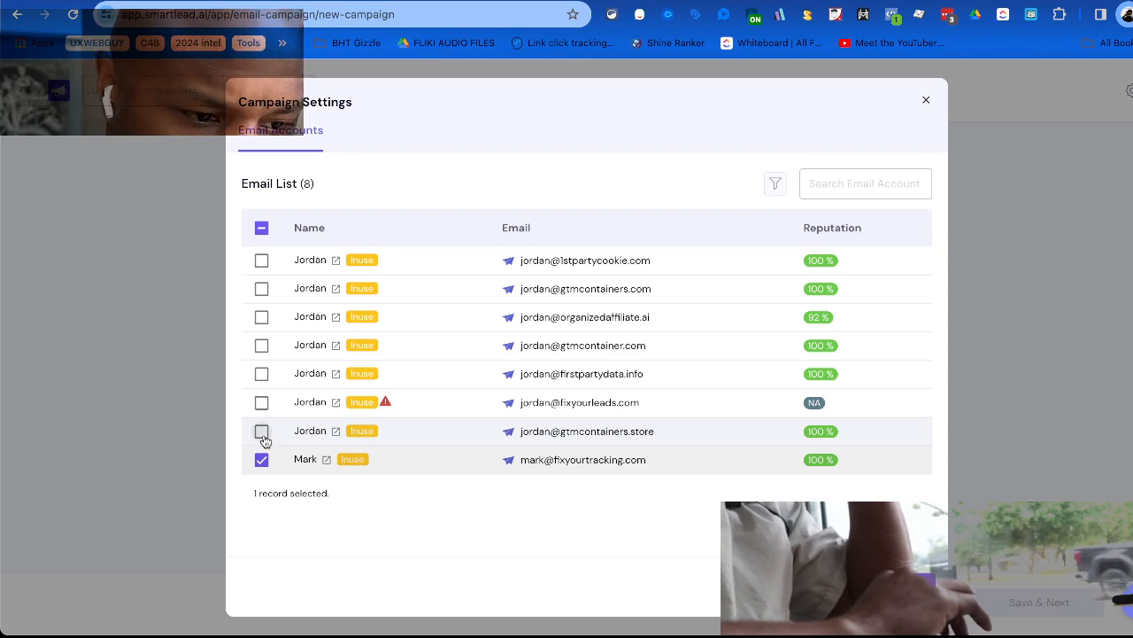
pyautogui.click(262, 432)
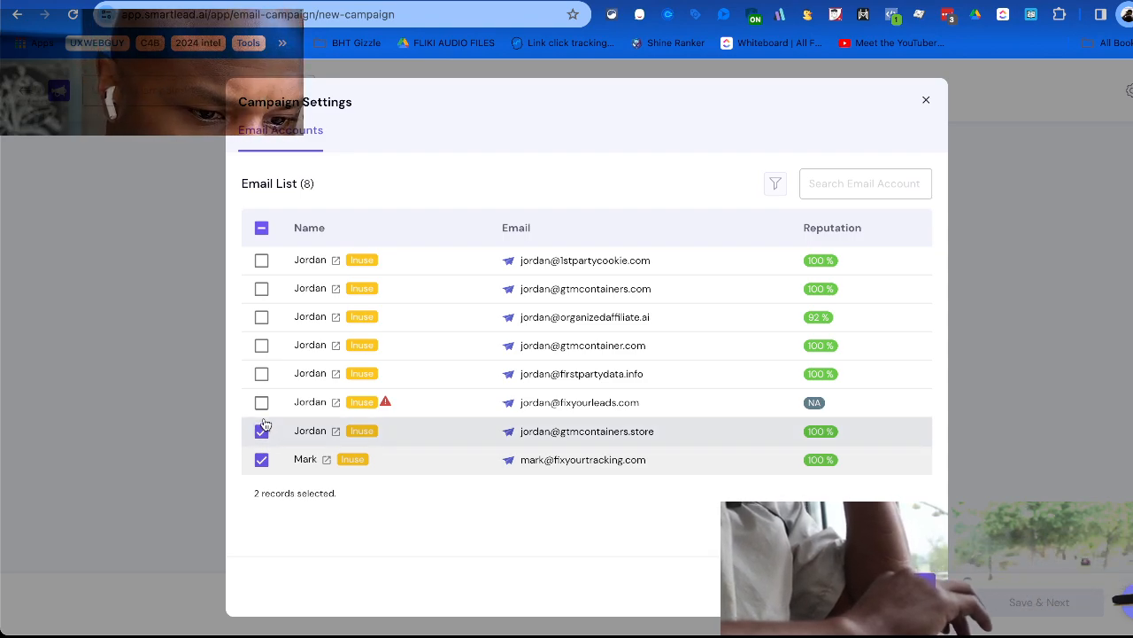
pyautogui.click(262, 431)
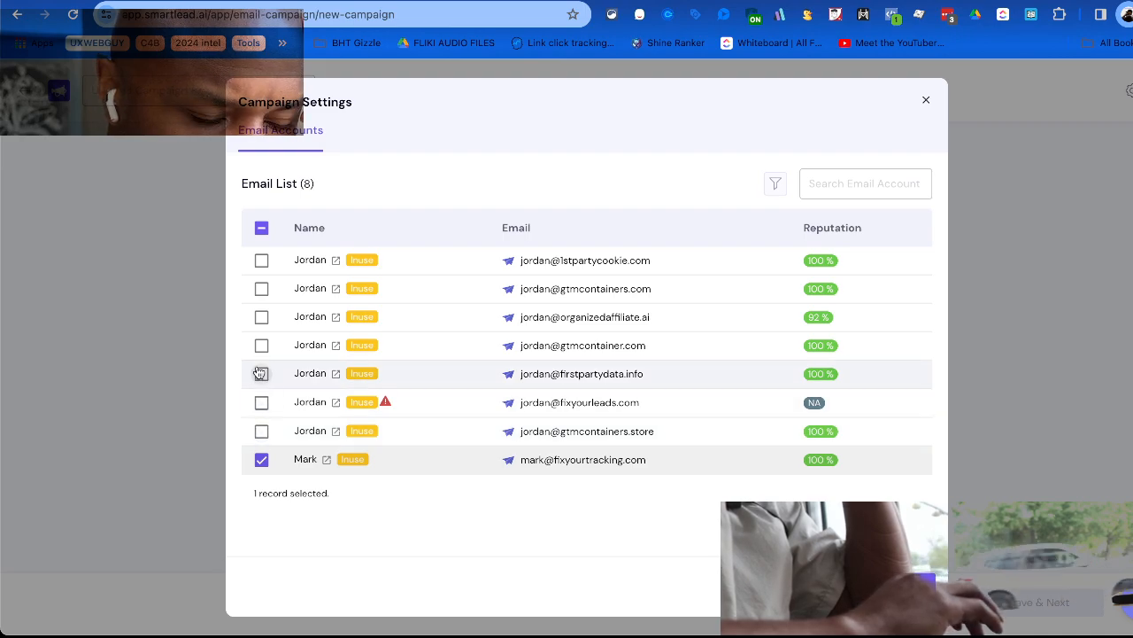
pyautogui.click(261, 372)
pyautogui.click(261, 345)
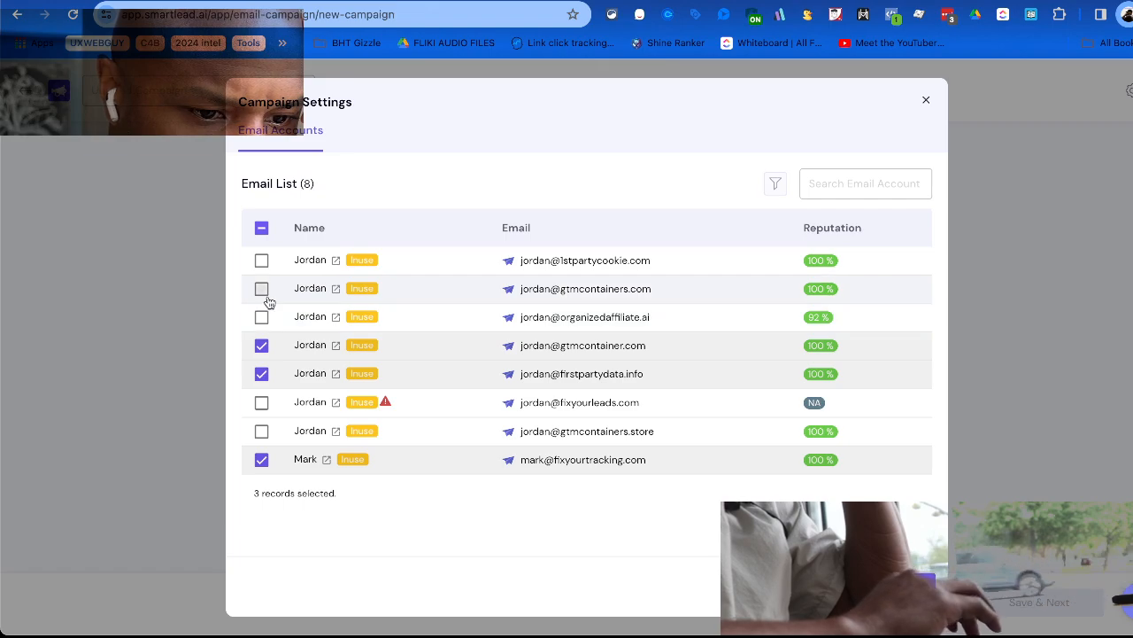
pyautogui.click(262, 289)
pyautogui.click(262, 260)
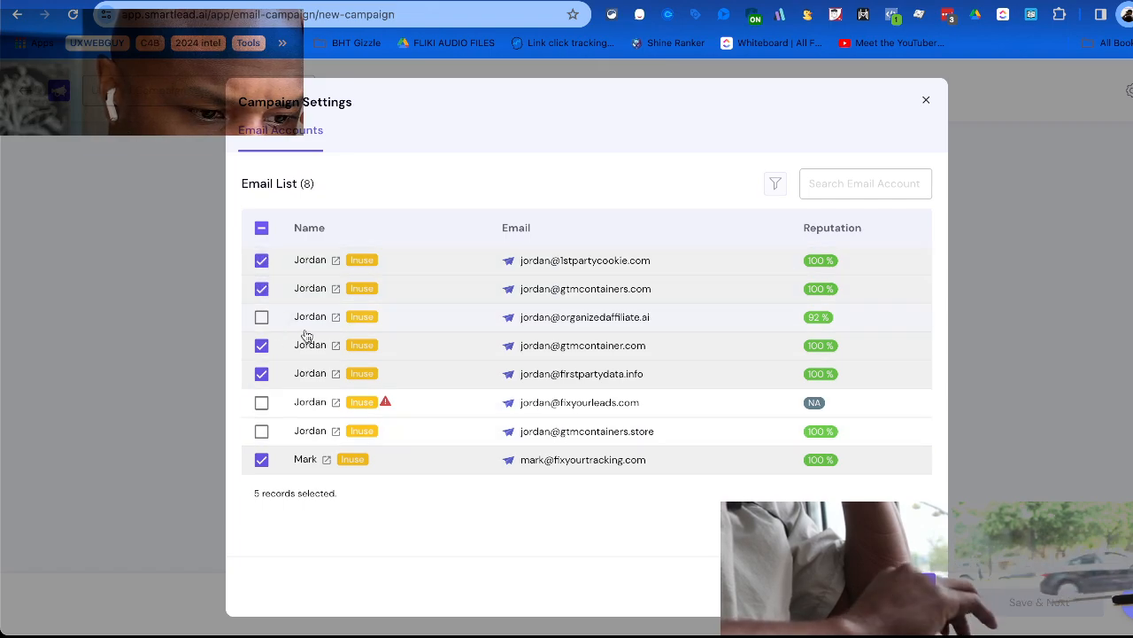
pyautogui.click(262, 317)
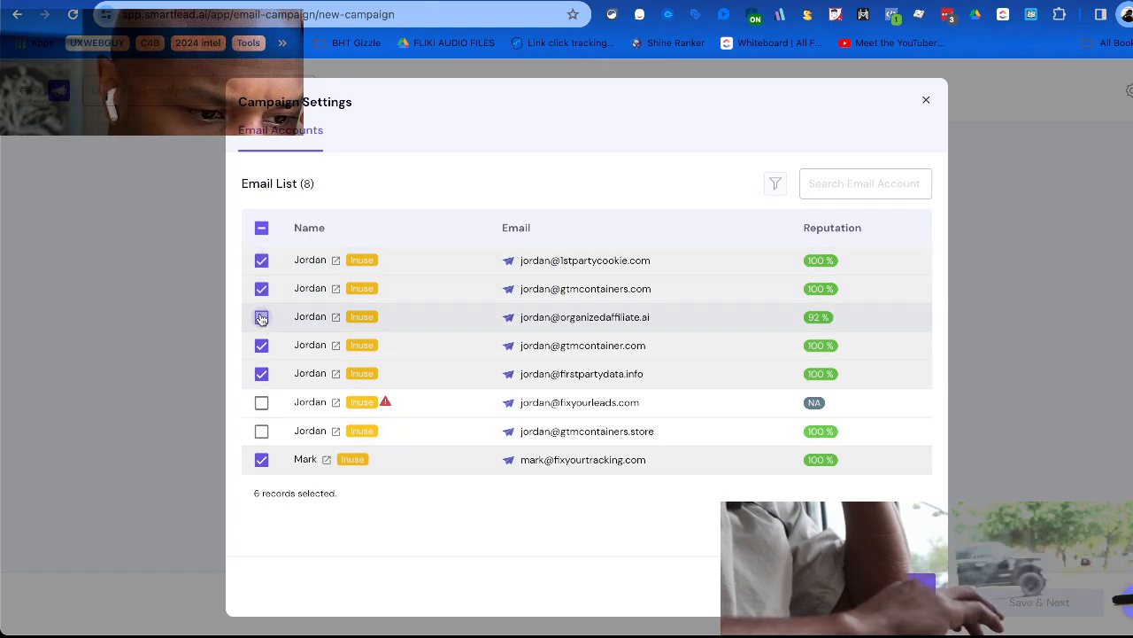
pyautogui.click(878, 585)
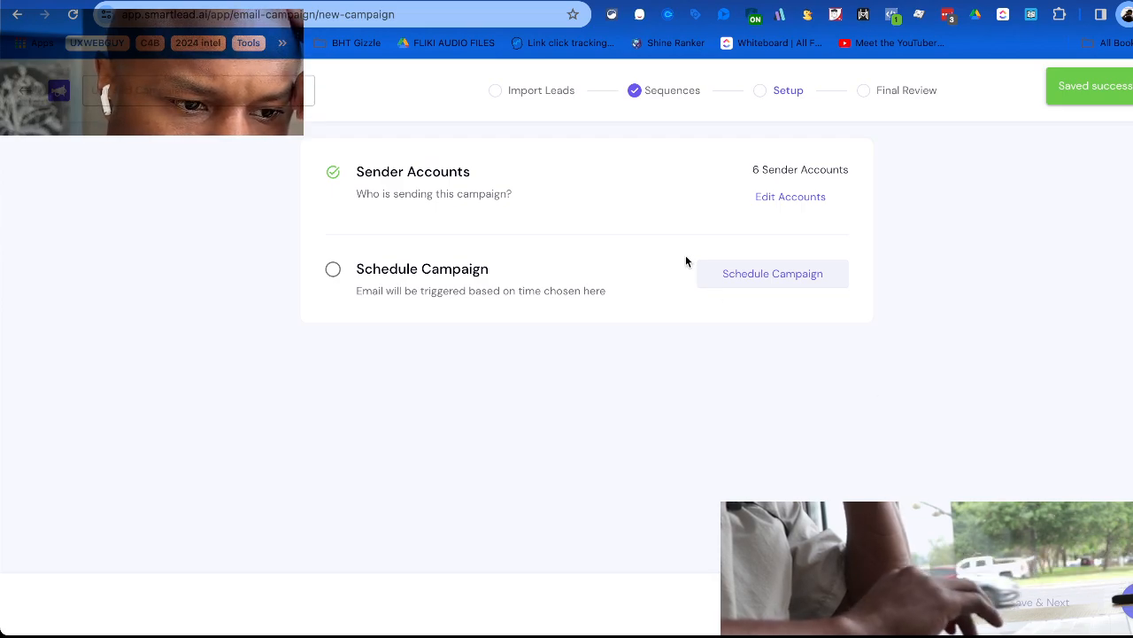
# Add Saturday to the campaign's sending days and set the sending period from 06:00 to 22:00.
pyautogui.click(730, 275)
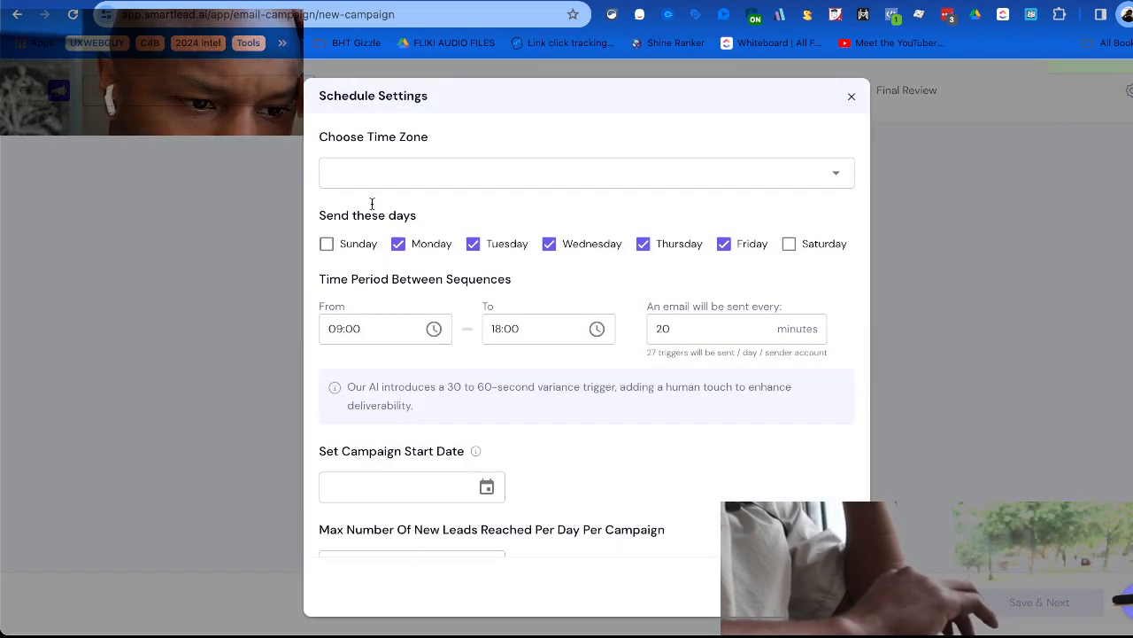
pyautogui.click(789, 245)
pyautogui.click(434, 328)
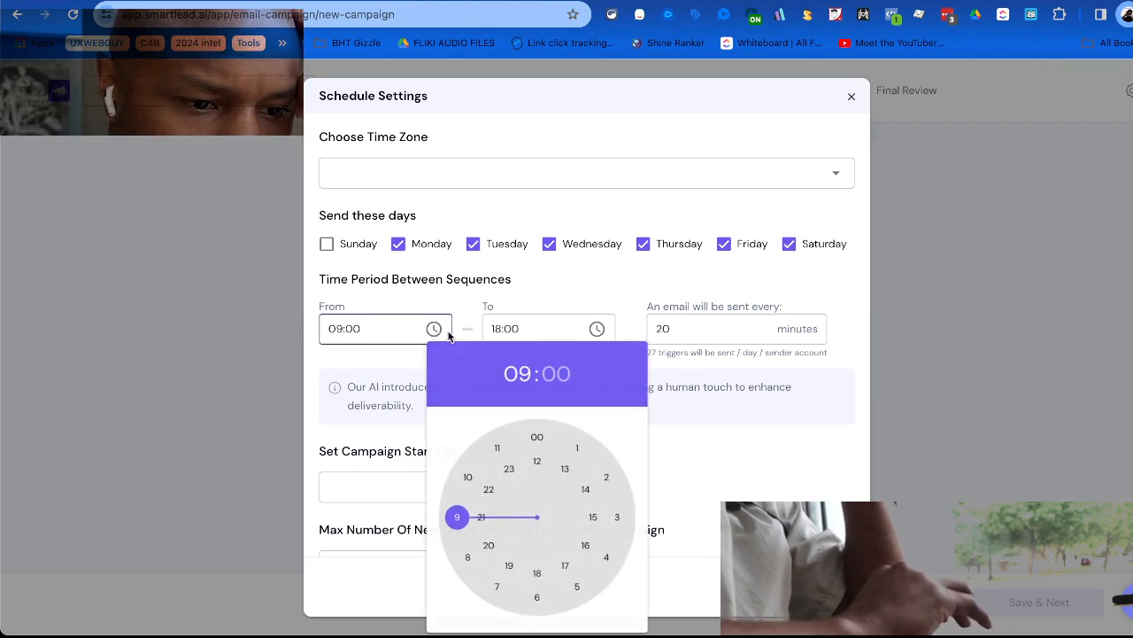
pyautogui.click(537, 600)
pyautogui.click(529, 327)
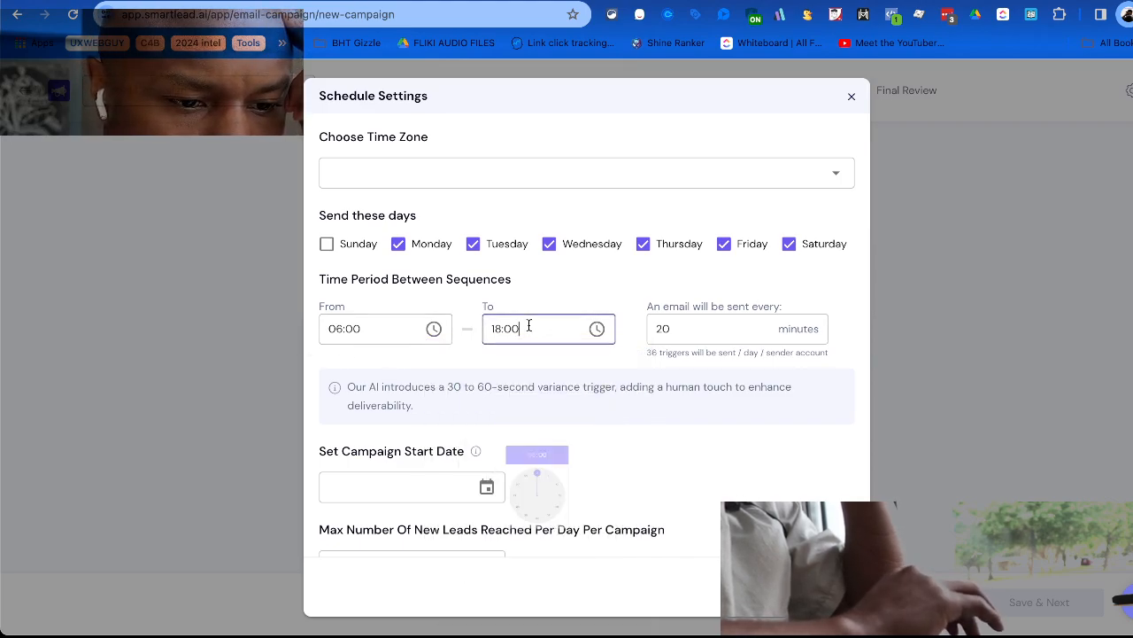
pyautogui.click(596, 330)
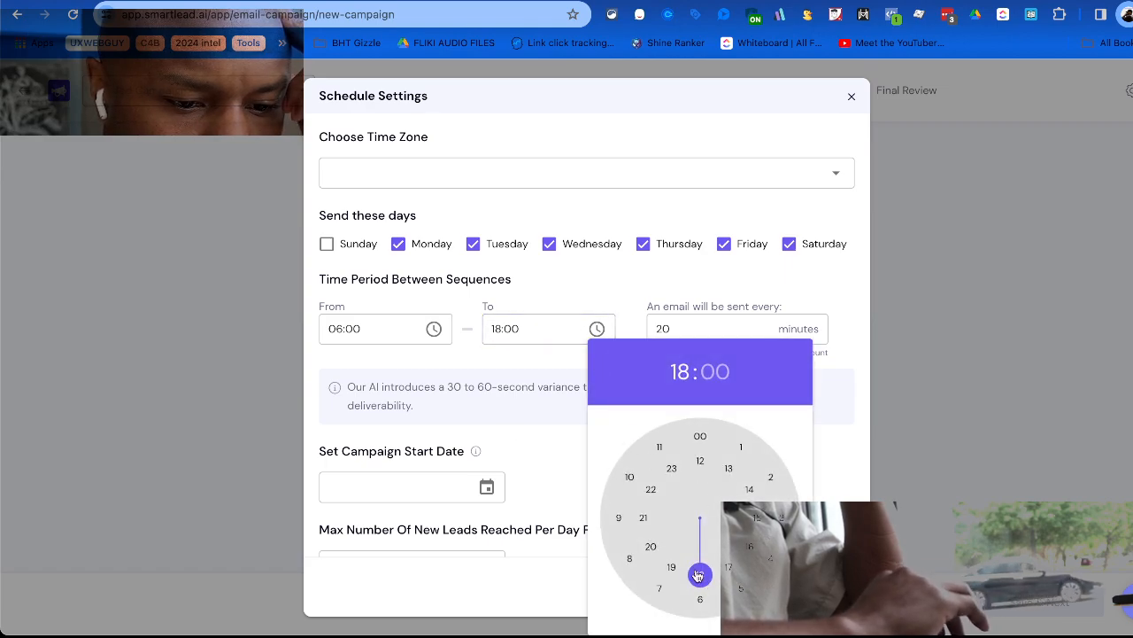
pyautogui.click(651, 491)
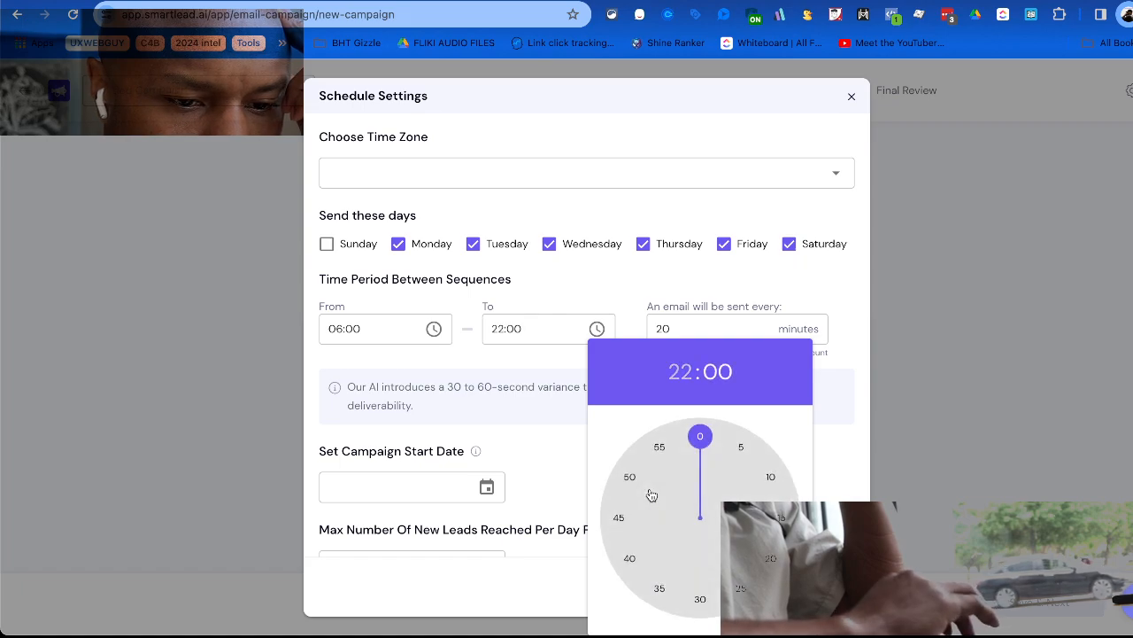
# Set the schedule's interval between emails to 5 minutes.
pyautogui.click(698, 303)
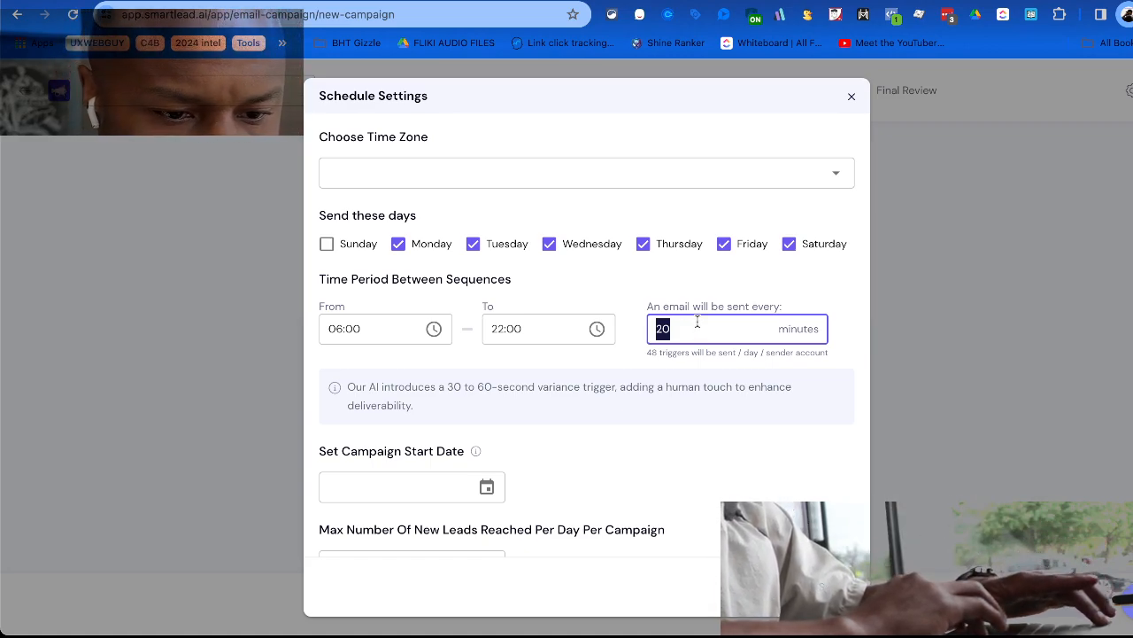
pyautogui.write('5')
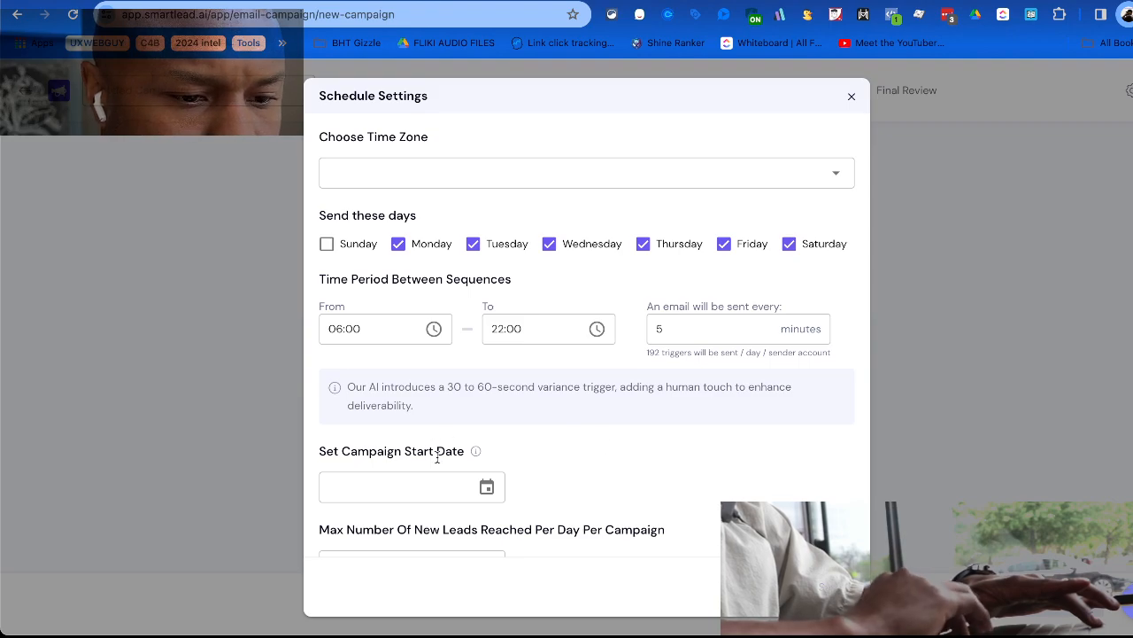
pyautogui.scroll(-1, 439, 487)
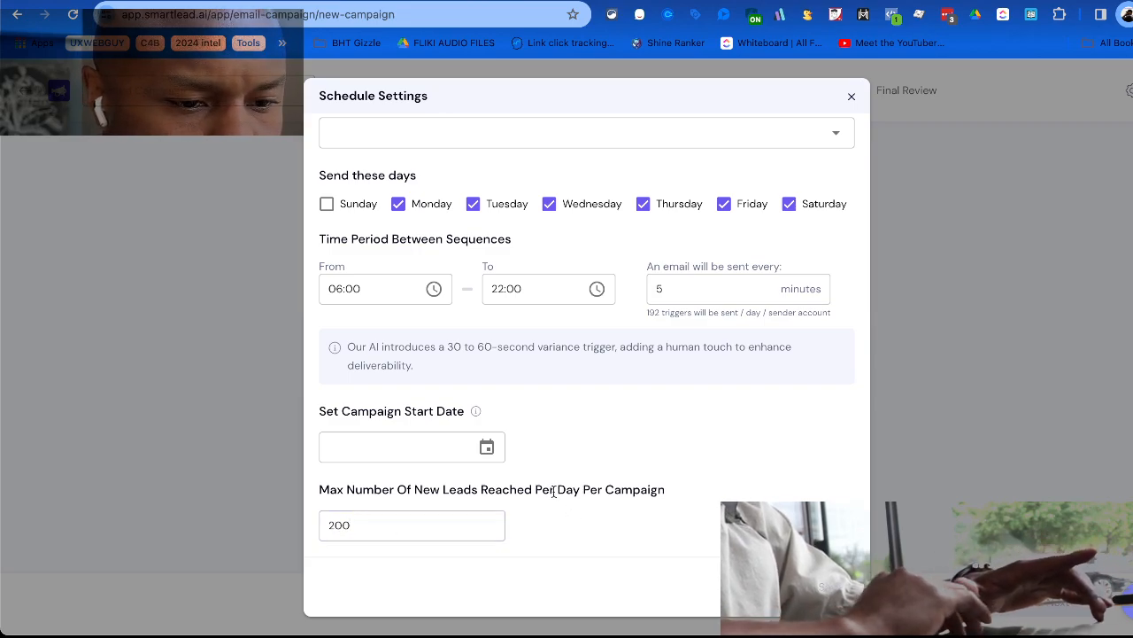
# Set the schedule's time zone to America/Chicago(UTC-06:00) and save the setup to proceed to the final review.
pyautogui.scroll(1, 552, 491)
pyautogui.click(560, 174)
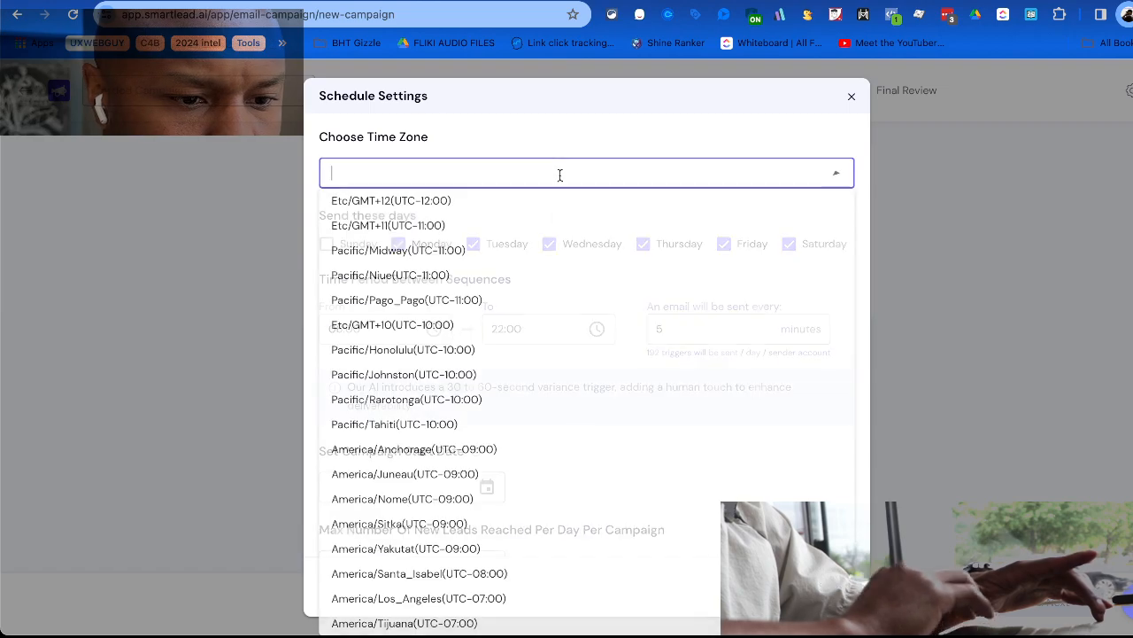
pyautogui.write('ch')
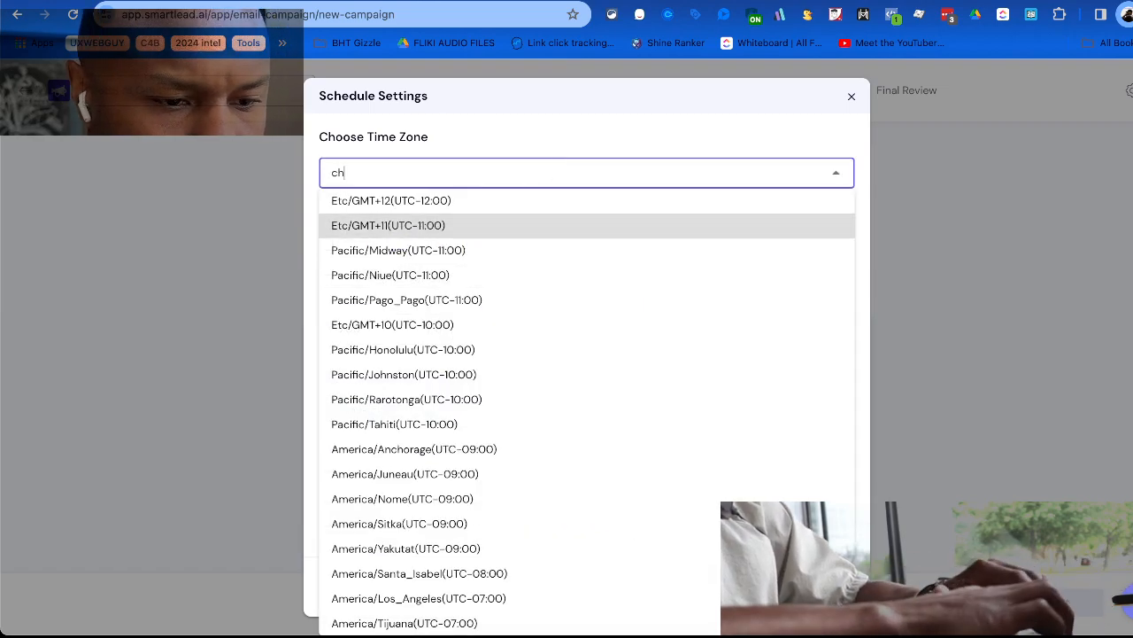
pyautogui.write('icago')
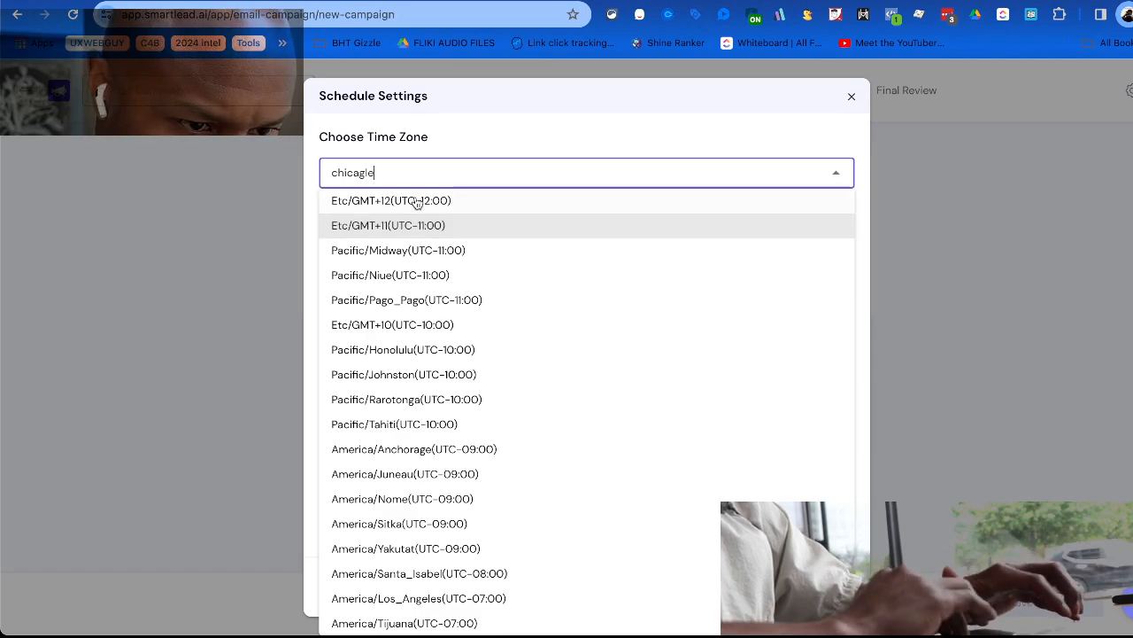
pyautogui.press('BackSpace')
pyautogui.write('o')
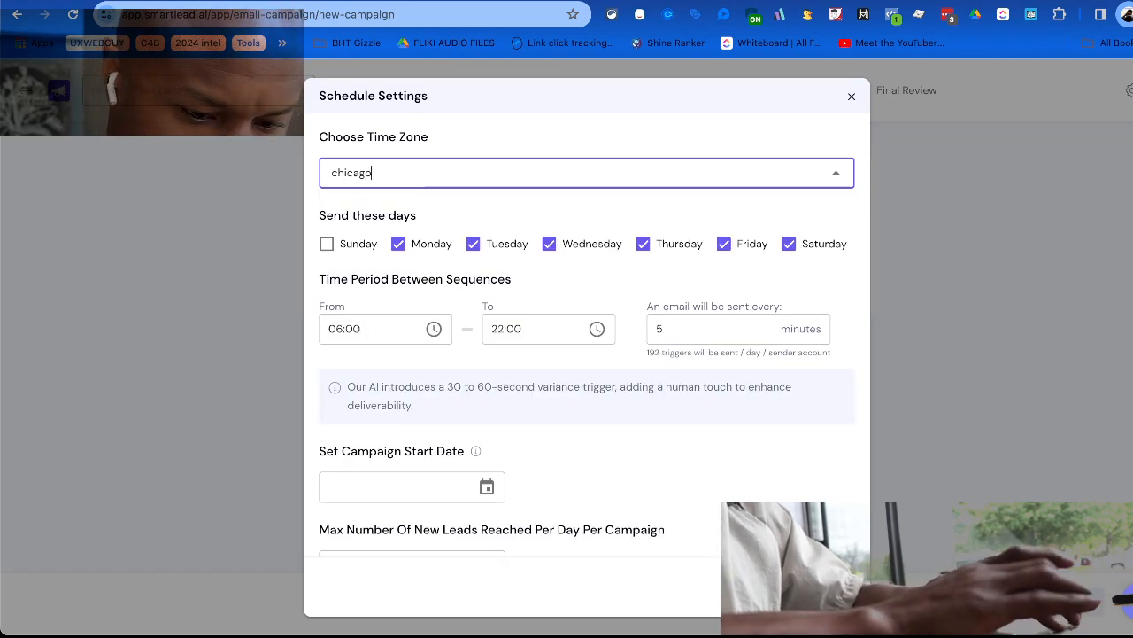
pyautogui.click(425, 201)
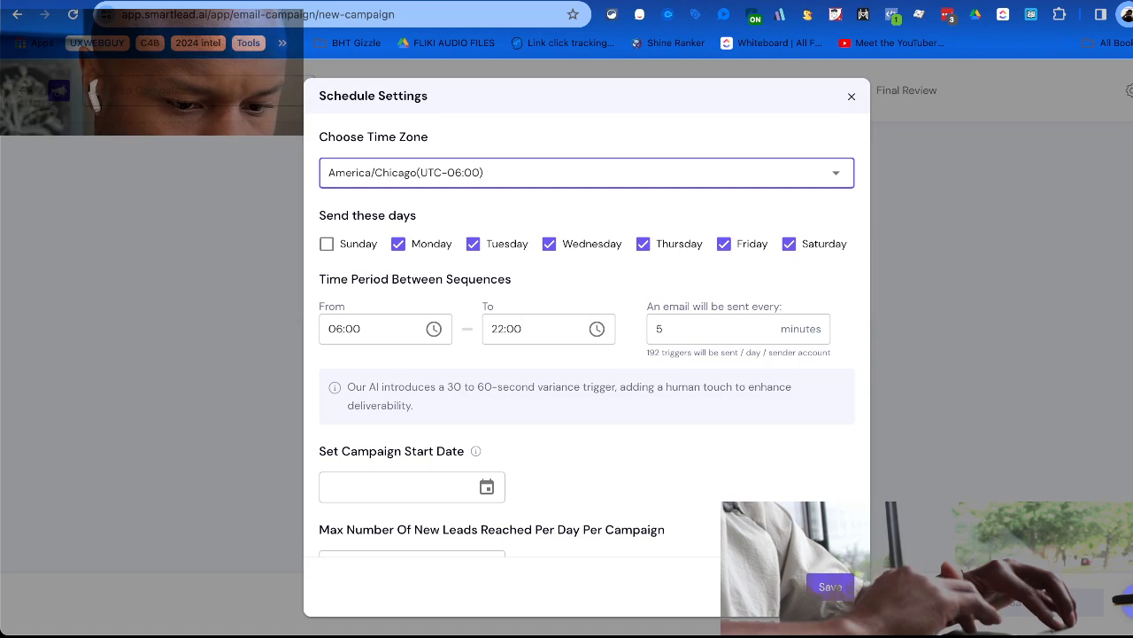
pyautogui.scroll(-1, 682, 454)
pyautogui.scroll(1, 696, 412)
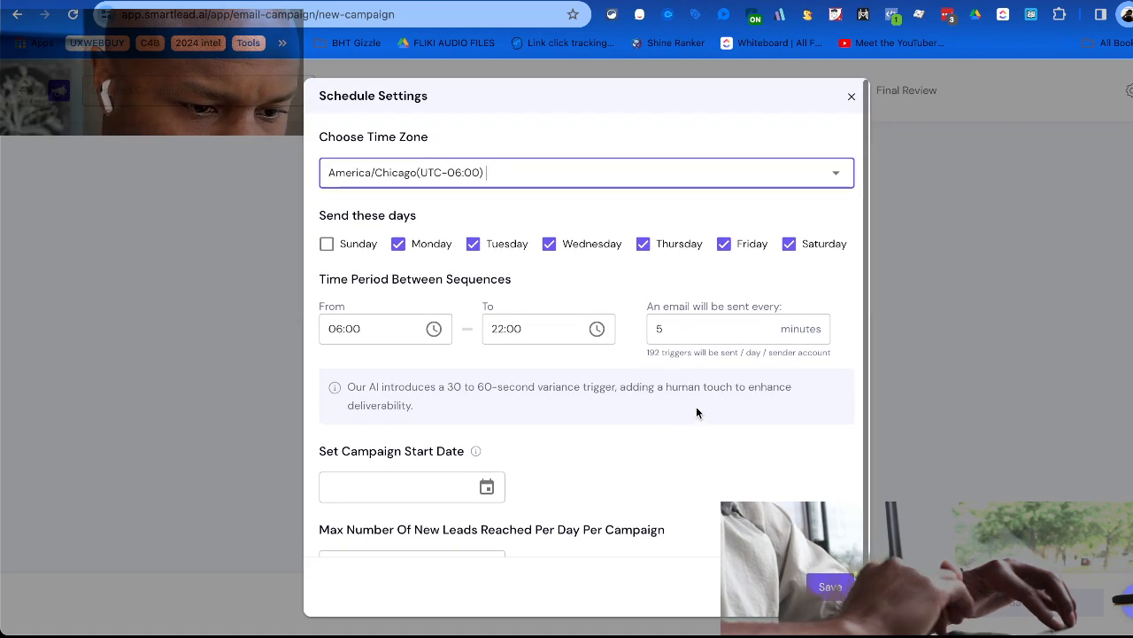
pyautogui.click(832, 588)
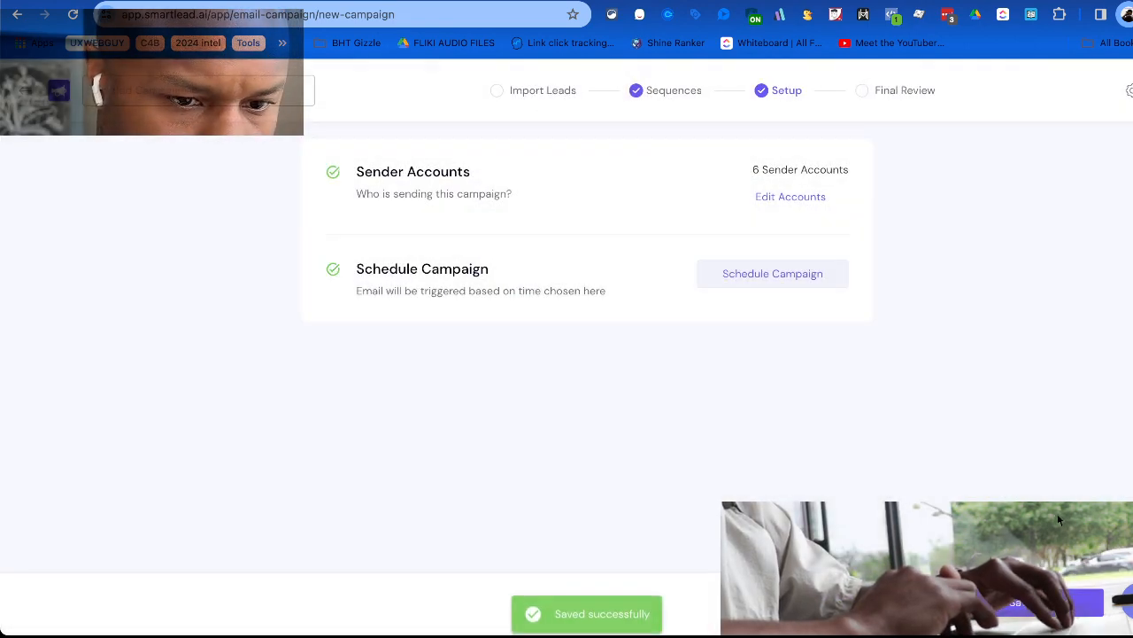
pyautogui.click(1009, 611)
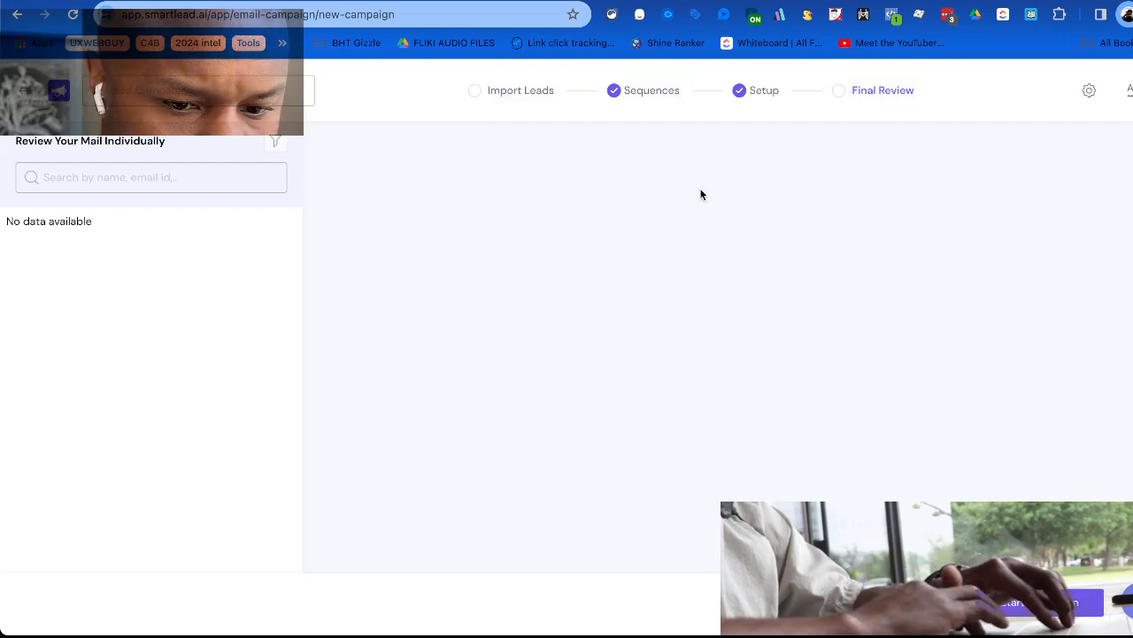
# Go back to the campaign setup and review the schedule settings, including the start date and daily new-lead limit.
pyautogui.click(760, 92)
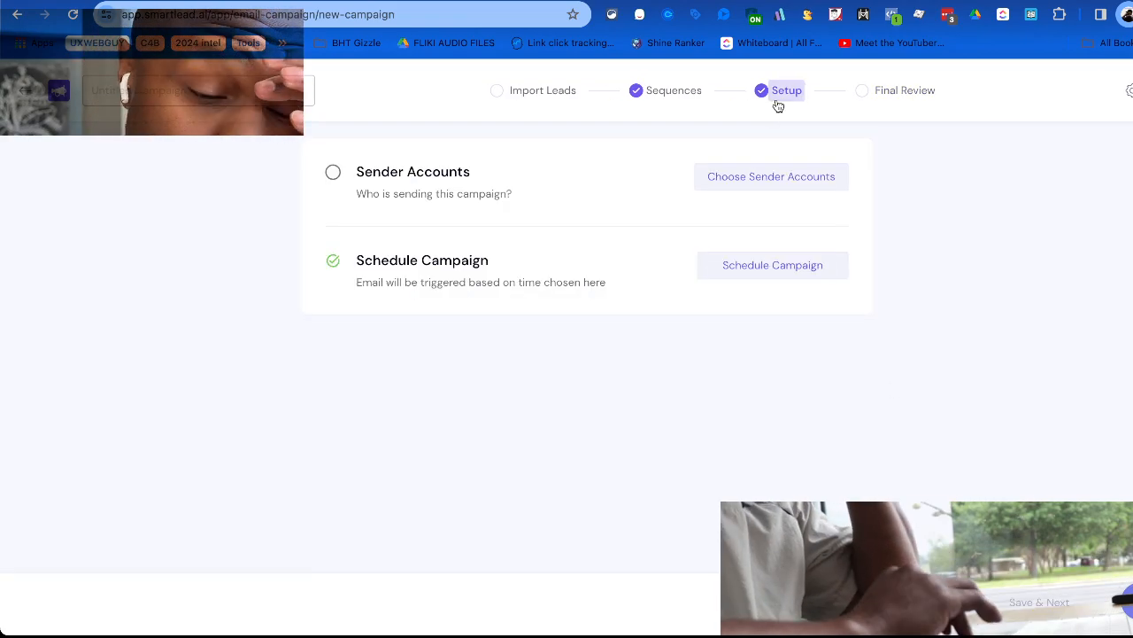
pyautogui.click(744, 264)
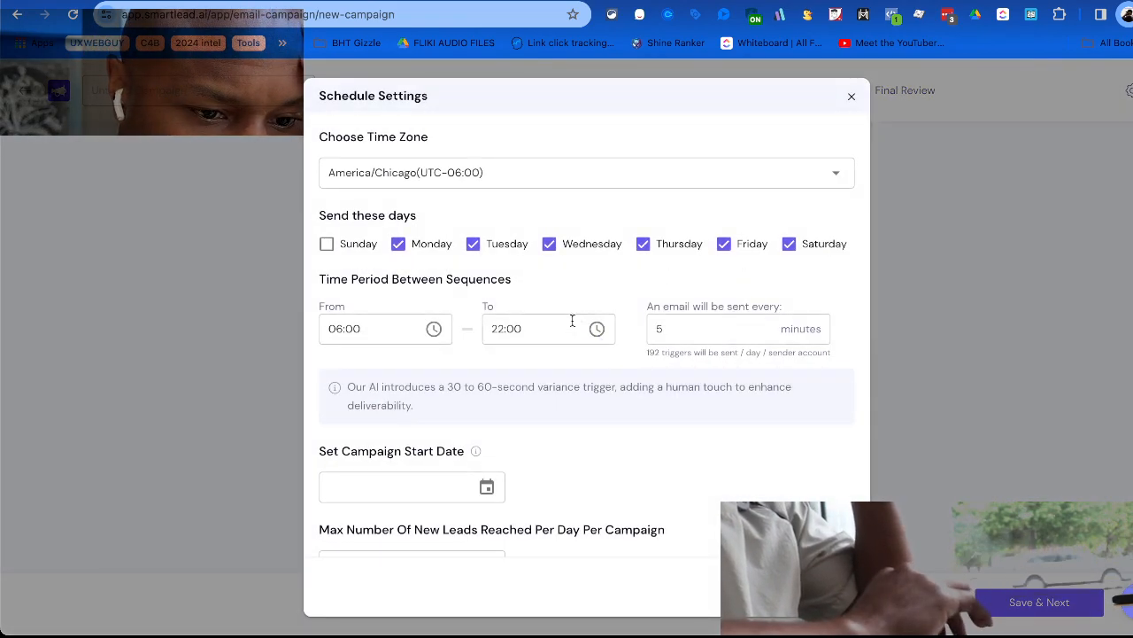
pyautogui.scroll(-1, 425, 271)
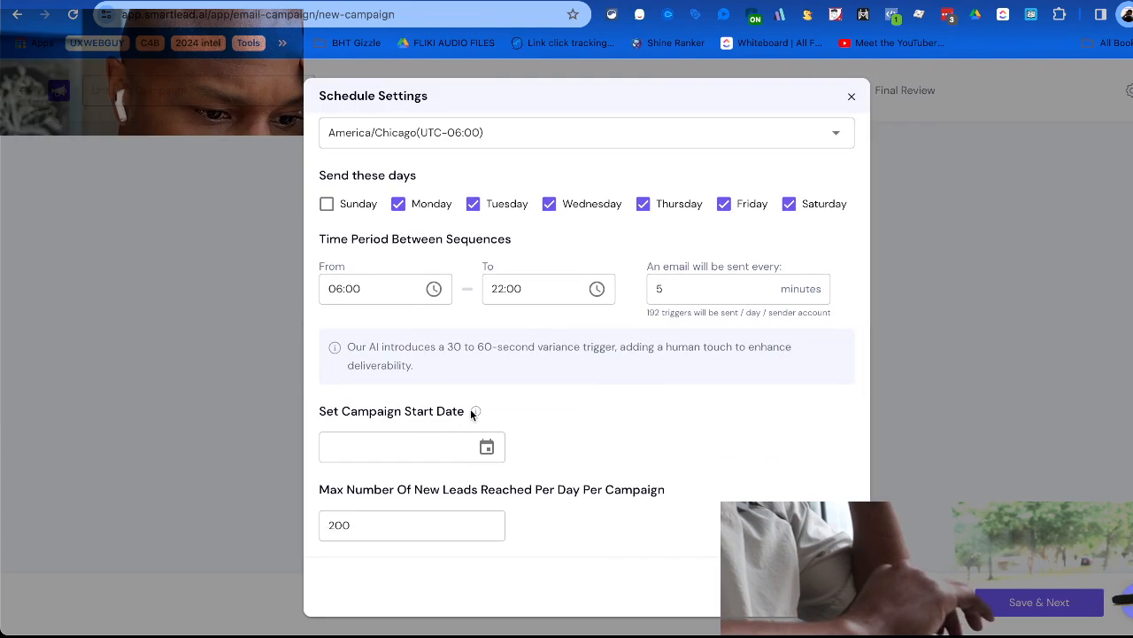
pyautogui.moveTo(475, 413)
pyautogui.scroll(1, 486, 359)
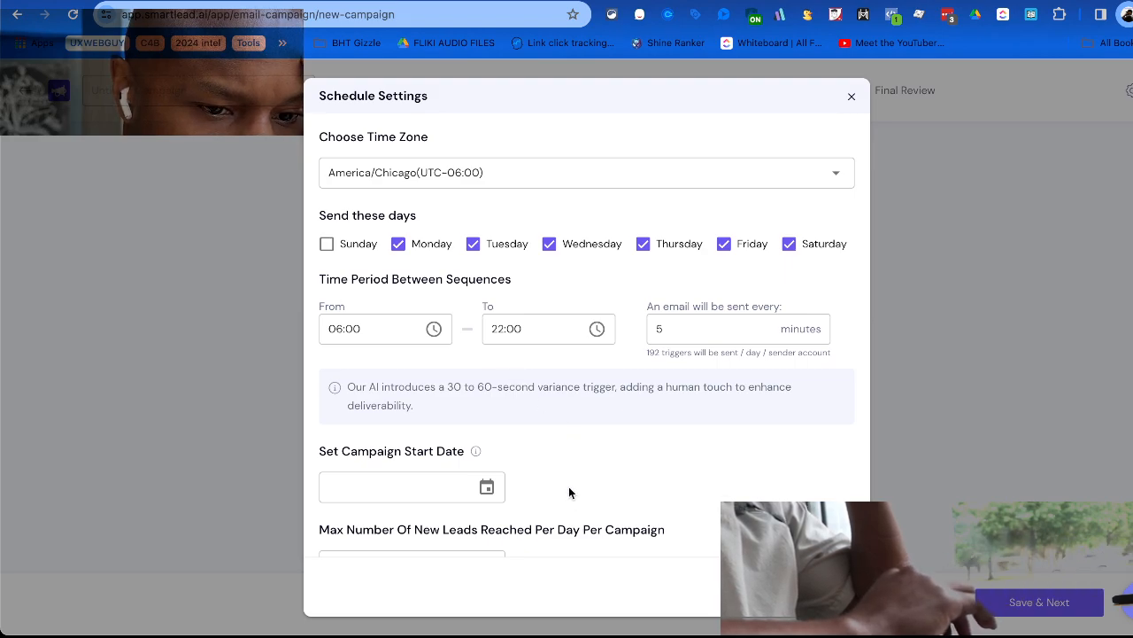
# Set the campaign start date to Monday, Mar 25, 2024 and save the schedule settings.
pyautogui.click(489, 492)
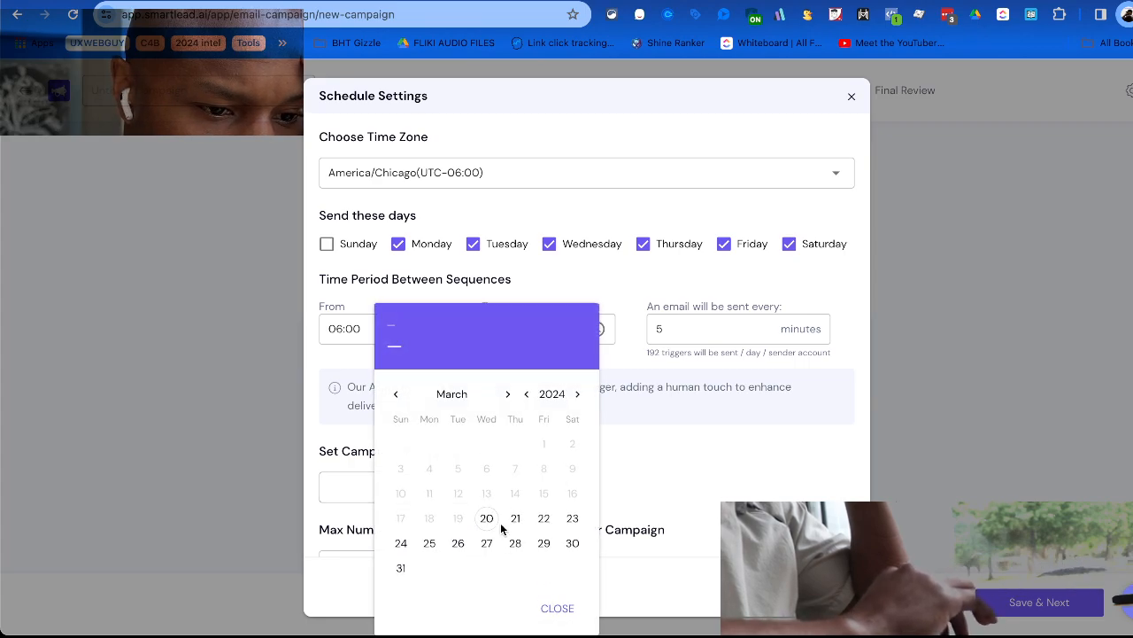
pyautogui.click(573, 521)
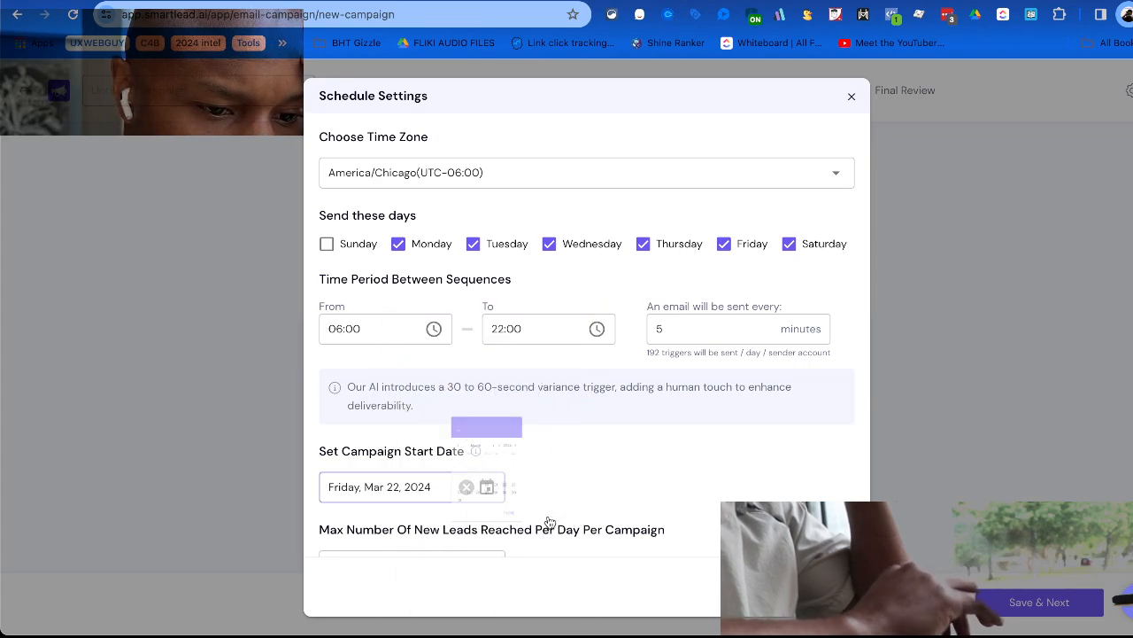
pyautogui.click(487, 487)
pyautogui.click(429, 542)
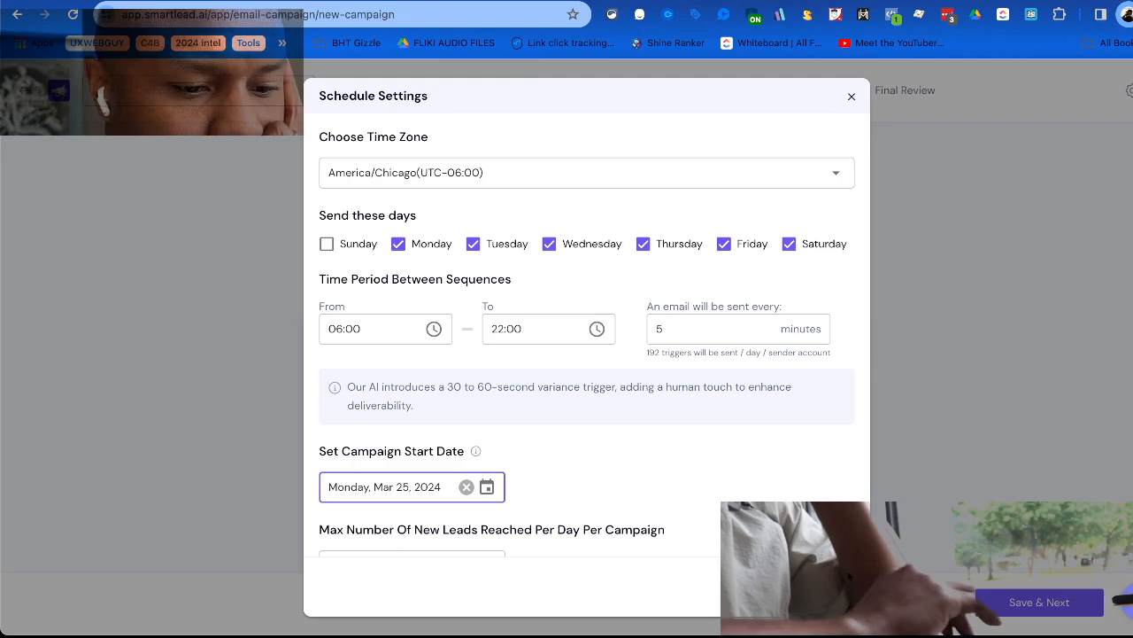
pyautogui.click(801, 586)
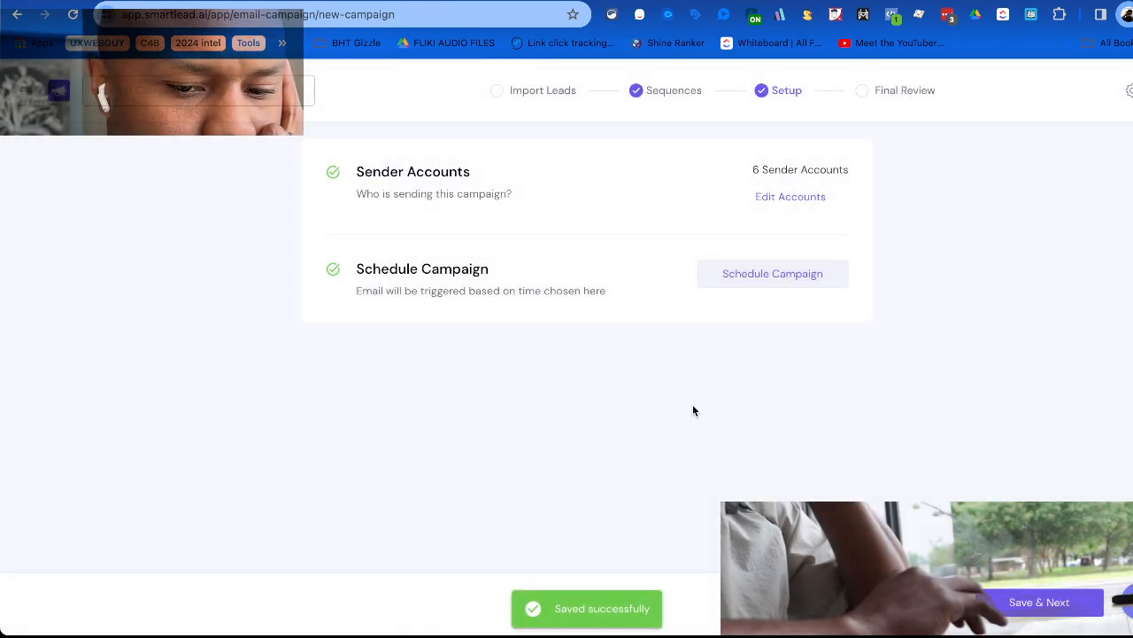
# Proceed through the final review to start the campaign, and rename it Triplewhale.
pyautogui.click(1018, 599)
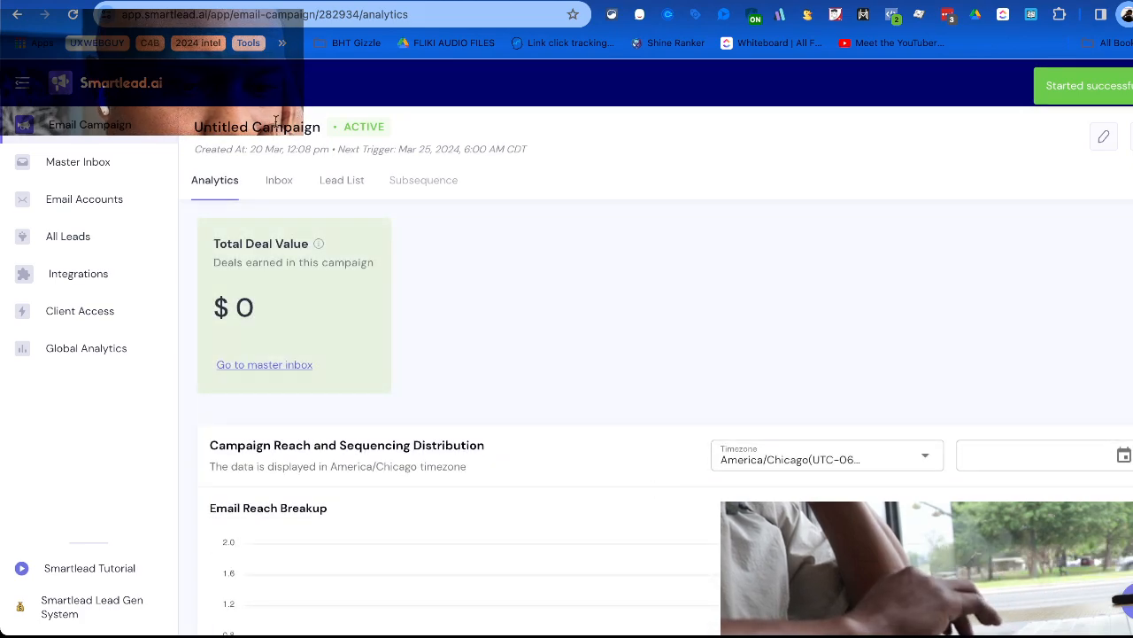
pyautogui.click(1117, 135)
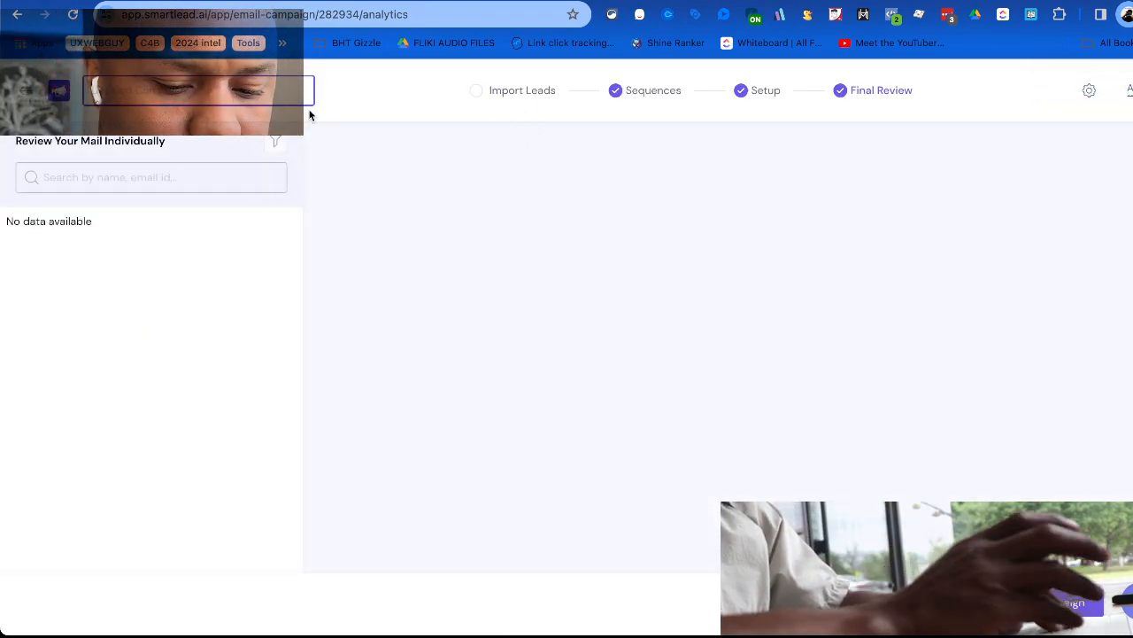
pyautogui.write('Trip')
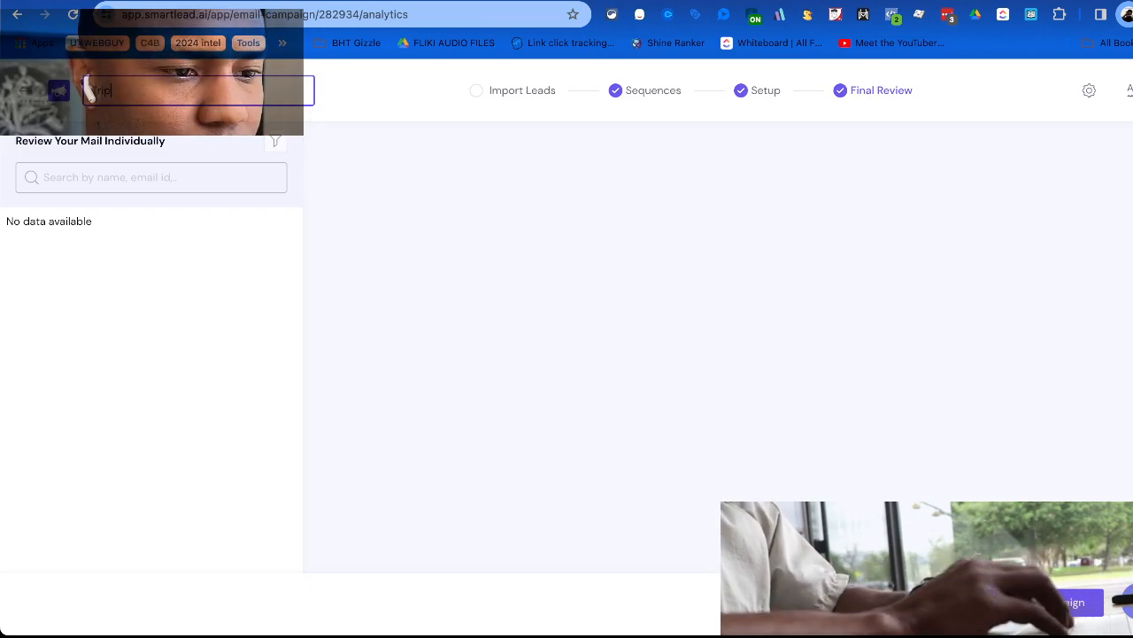
pyautogui.write('lewhale')
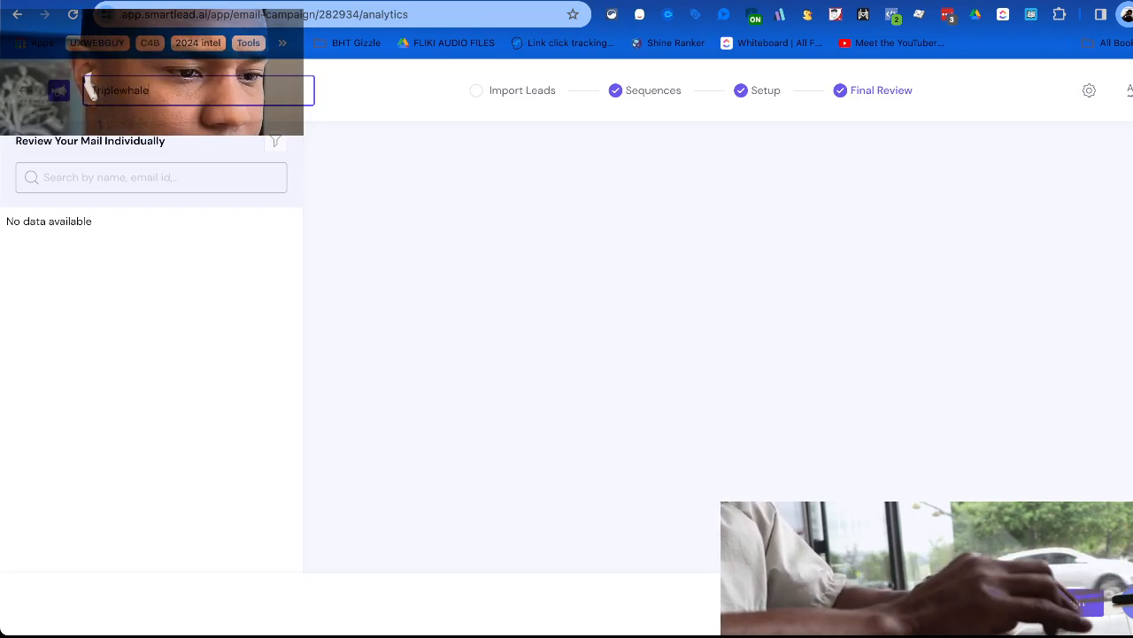
pyautogui.click(1027, 614)
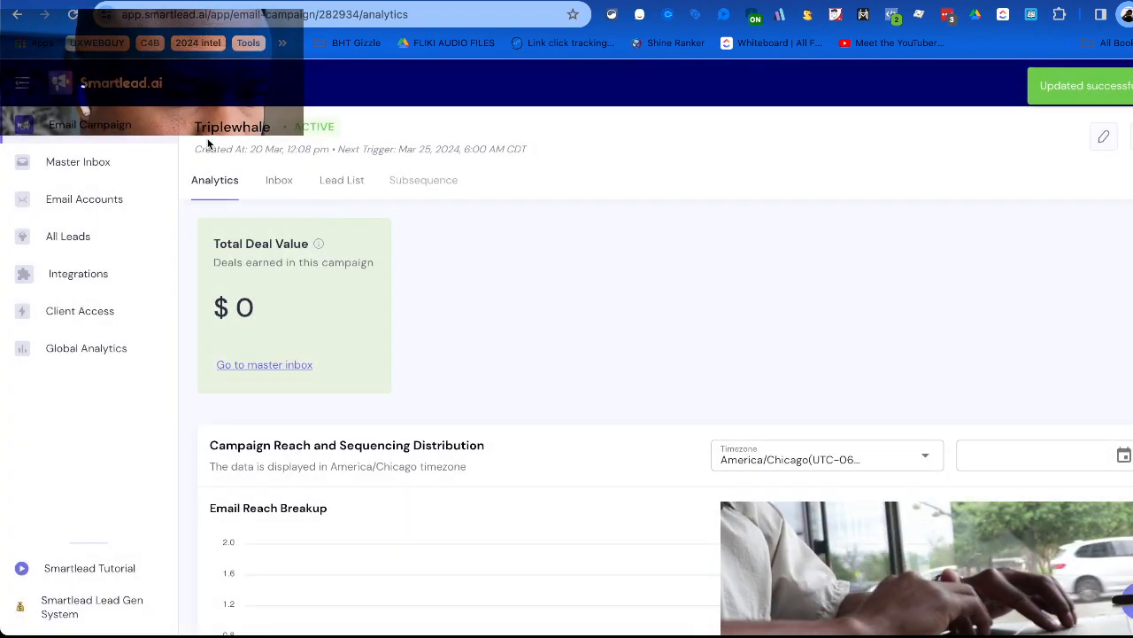
# Examine the Server Audience Labs campaign's analytics, including overall reach, per-email sequence breakup, sender health and lead quality, and glance at its inbox.
pyautogui.click(91, 120)
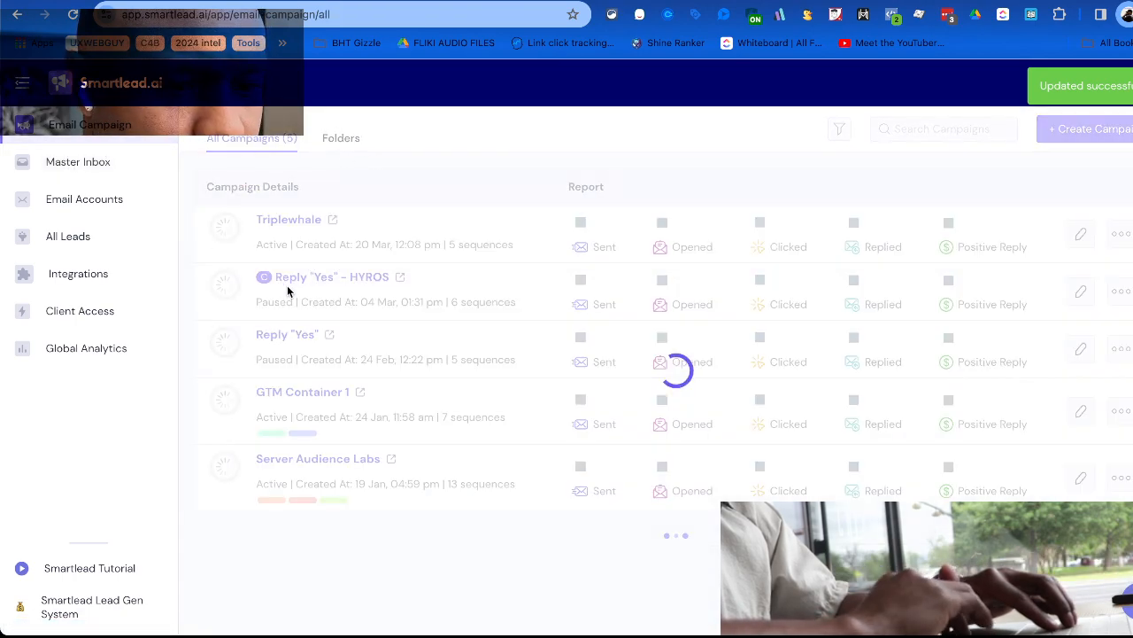
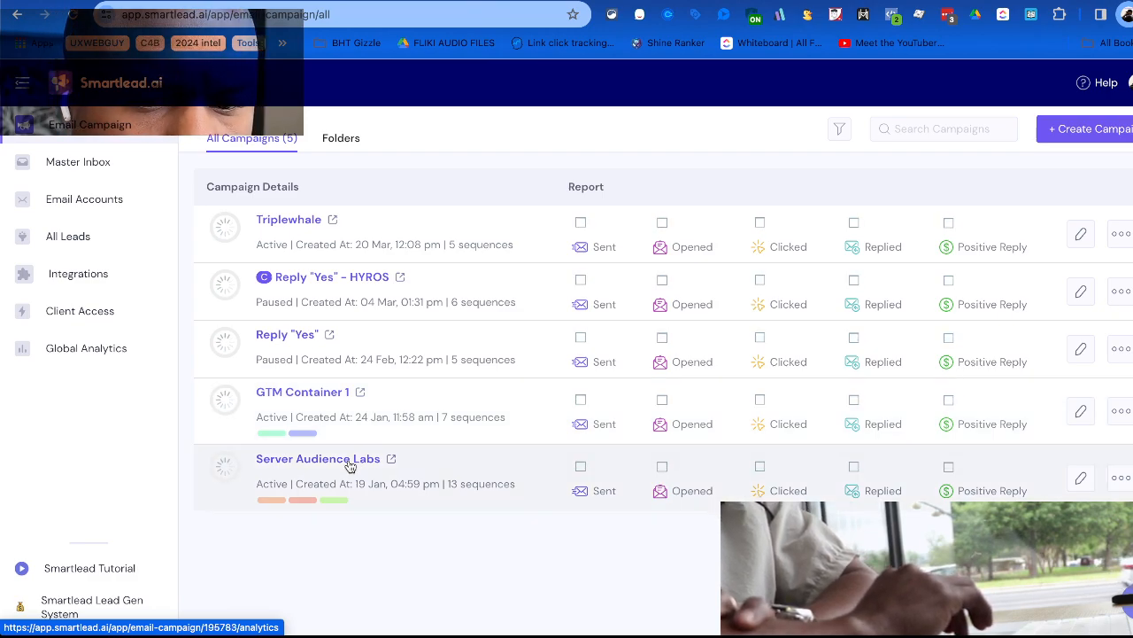
pyautogui.click(350, 464)
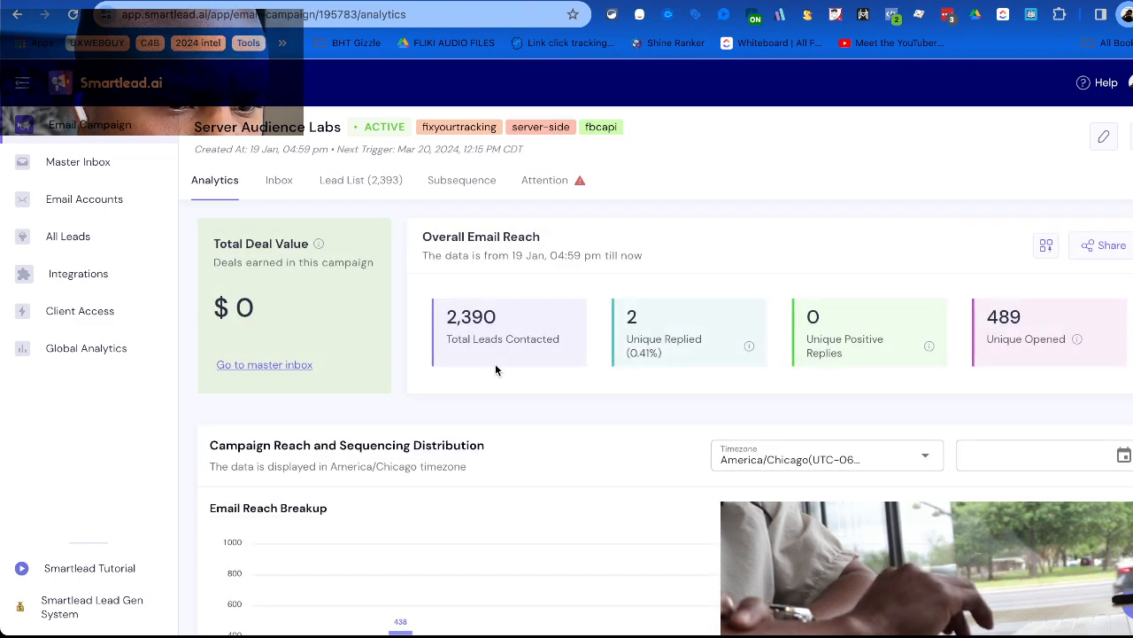
pyautogui.scroll(-10, 496, 376)
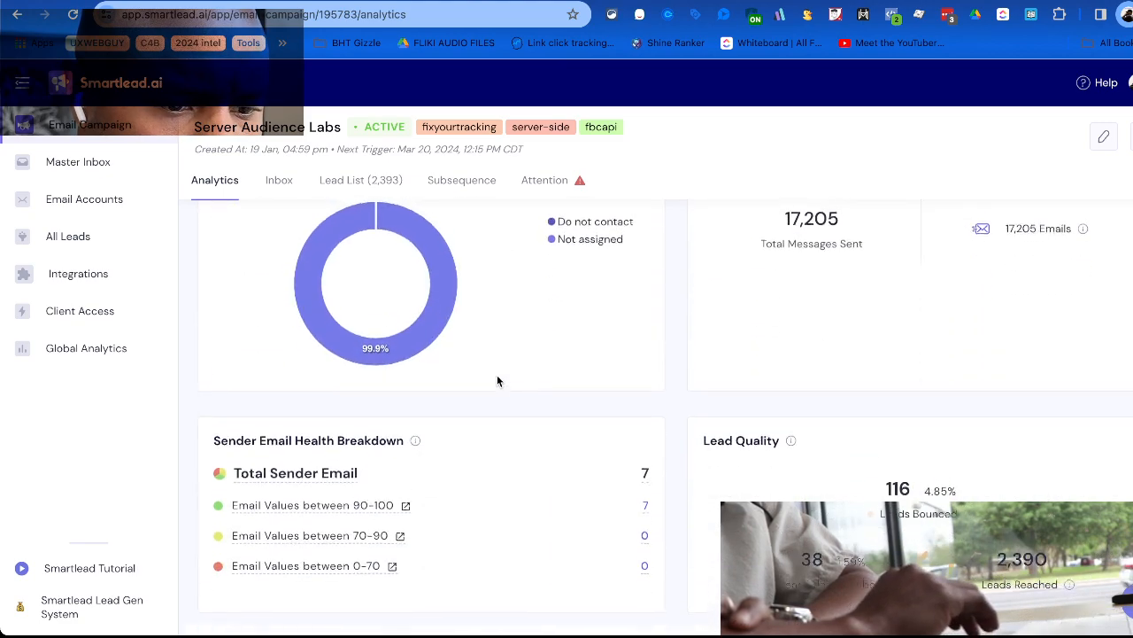
pyautogui.scroll(8, 497, 376)
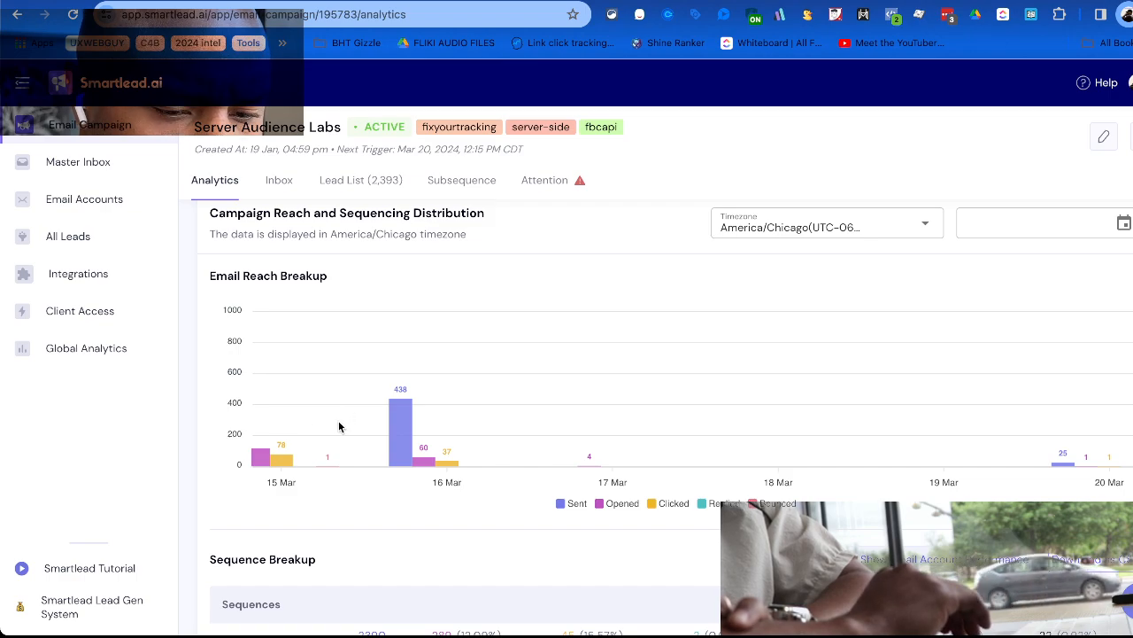
pyautogui.scroll(3, 338, 421)
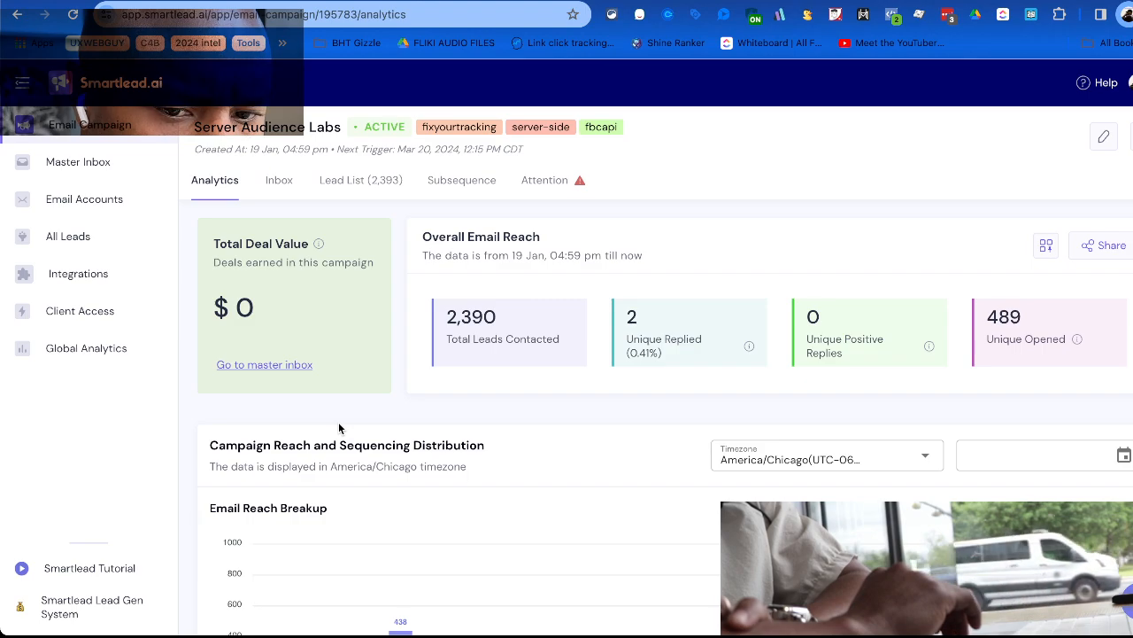
pyautogui.scroll(-10, 339, 428)
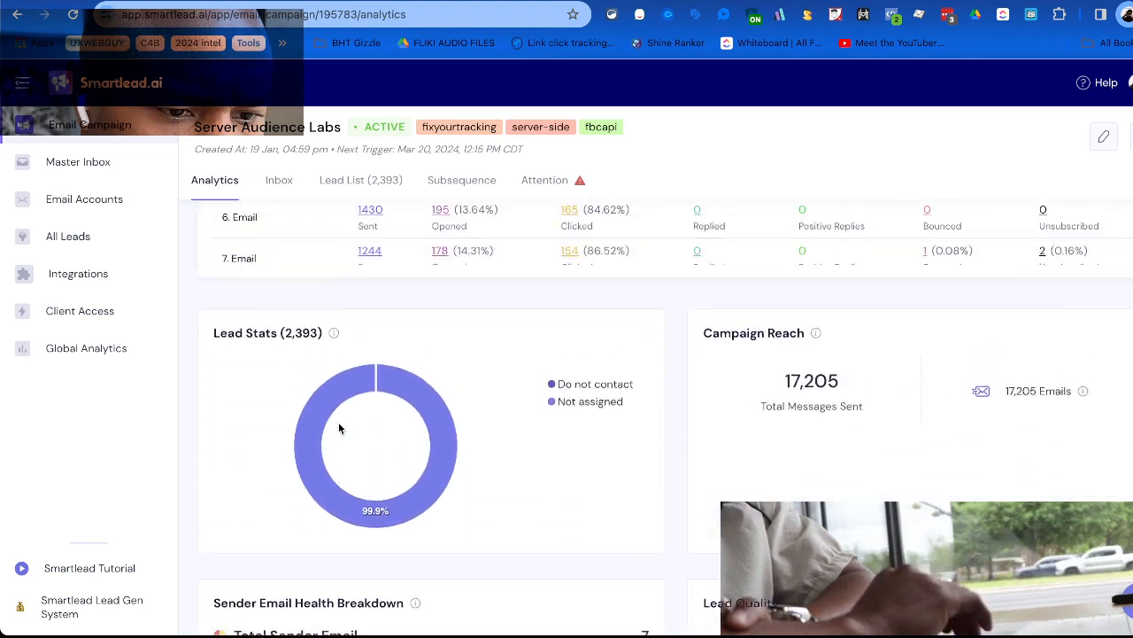
pyautogui.scroll(5, 339, 428)
pyautogui.scroll(-5, 390, 421)
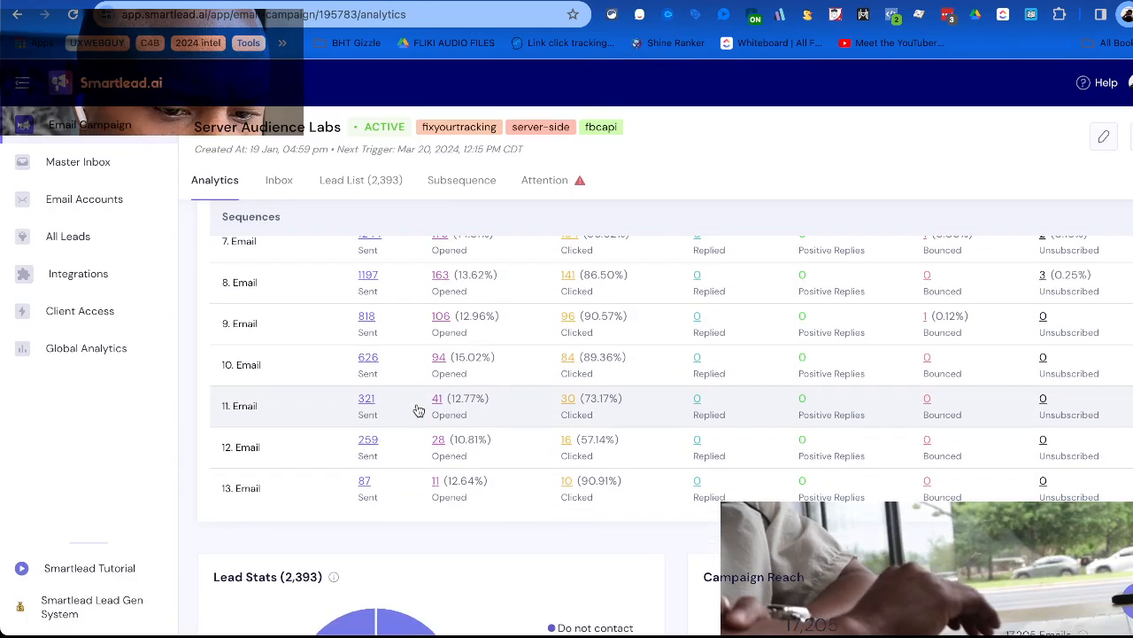
pyautogui.scroll(-5, 418, 411)
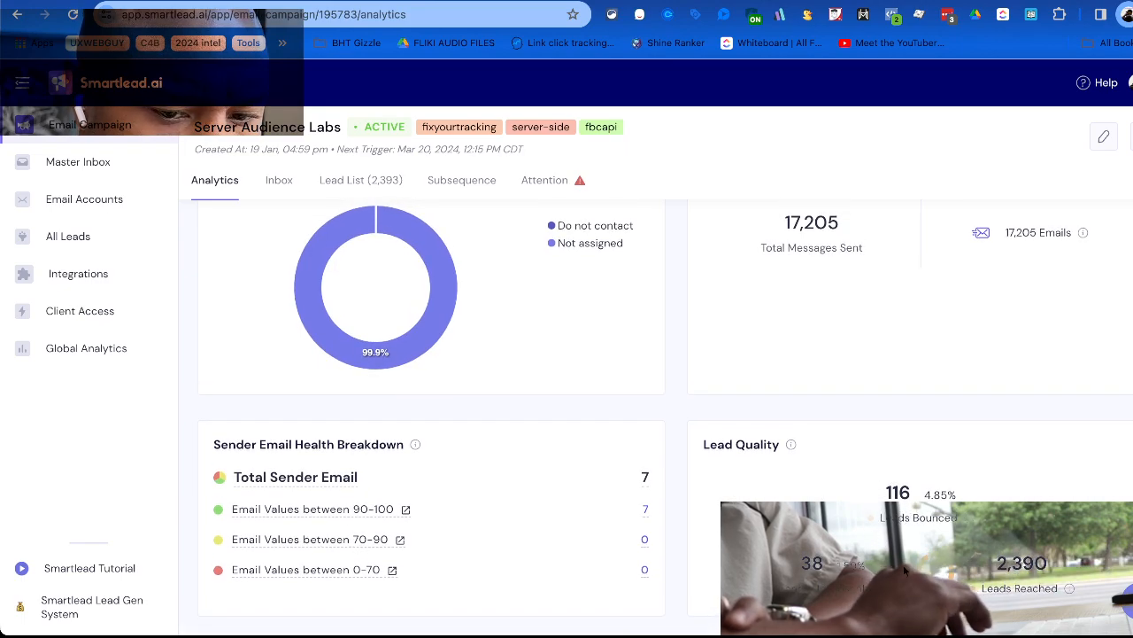
pyautogui.scroll(5, 668, 512)
pyautogui.scroll(-5, 665, 501)
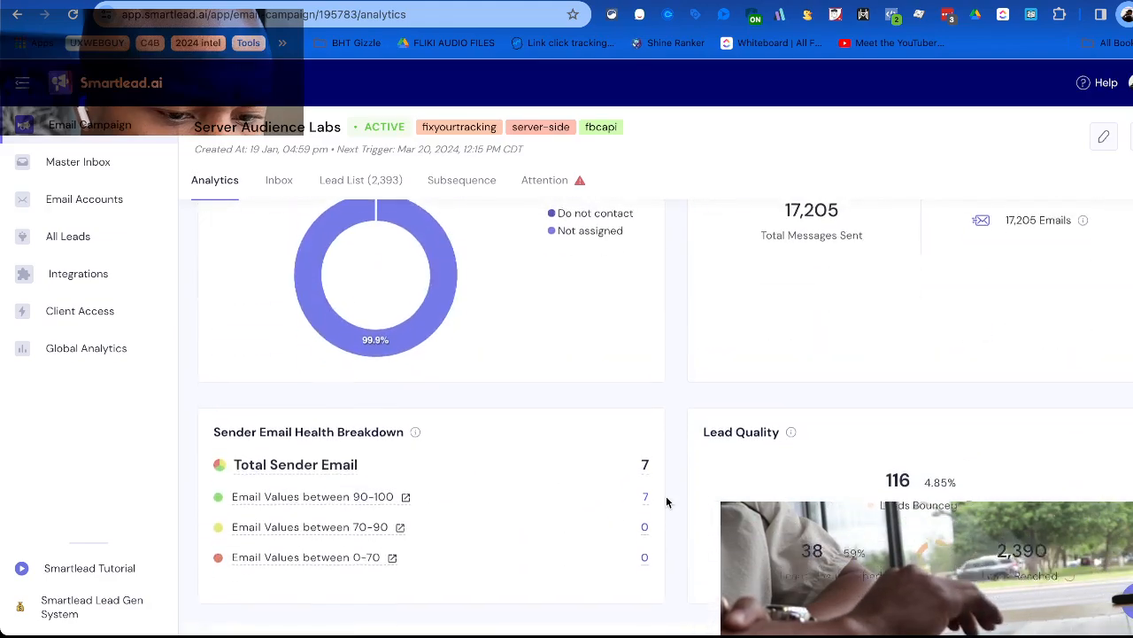
pyautogui.scroll(10, 456, 460)
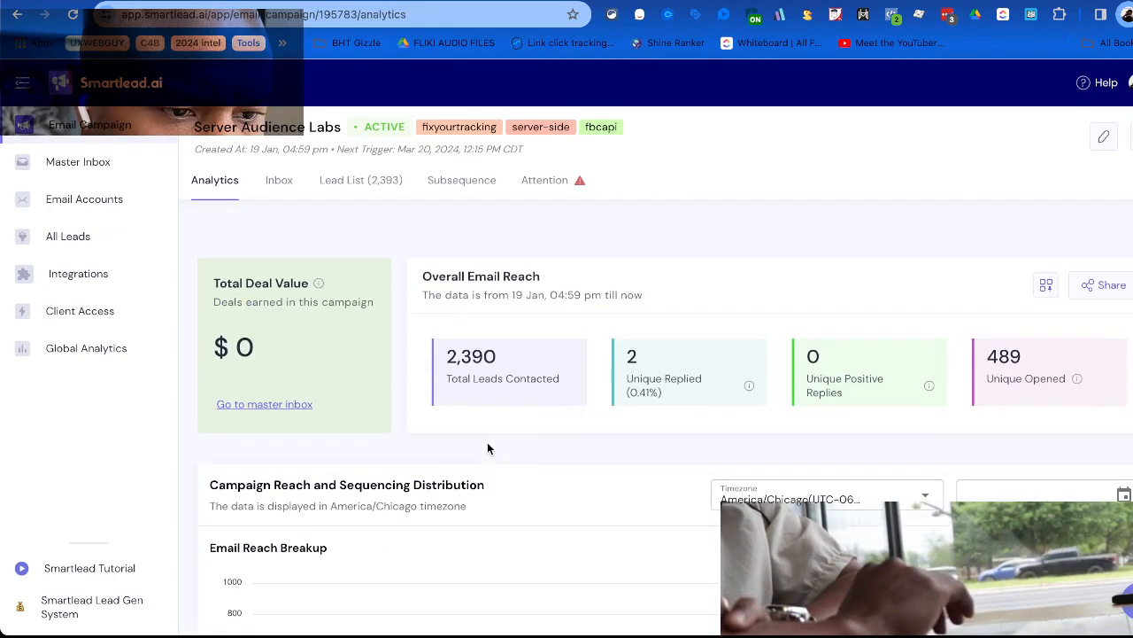
pyautogui.click(276, 179)
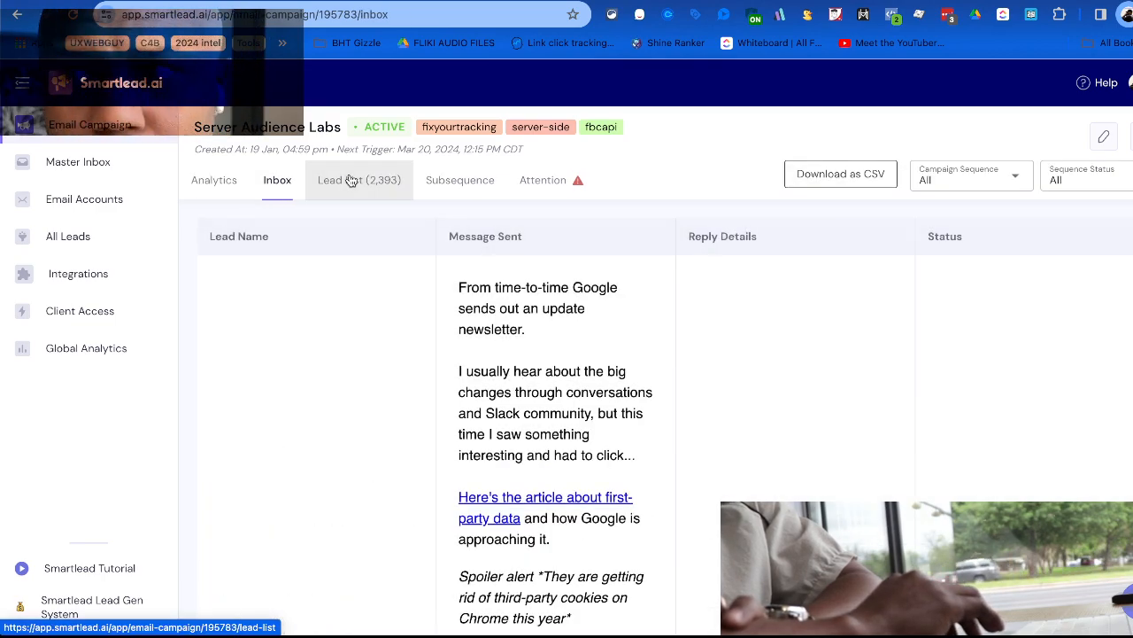
pyautogui.click(214, 182)
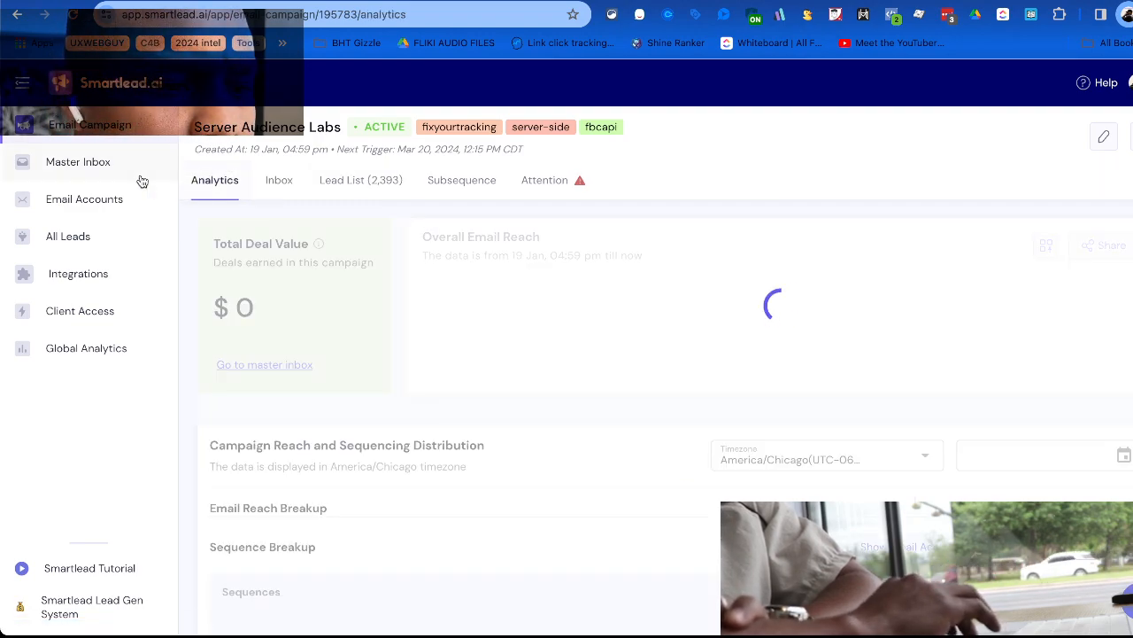
# Open the paused Reply "Yes" - HYROS campaign from the campaign list and resume it.
pyautogui.click(94, 126)
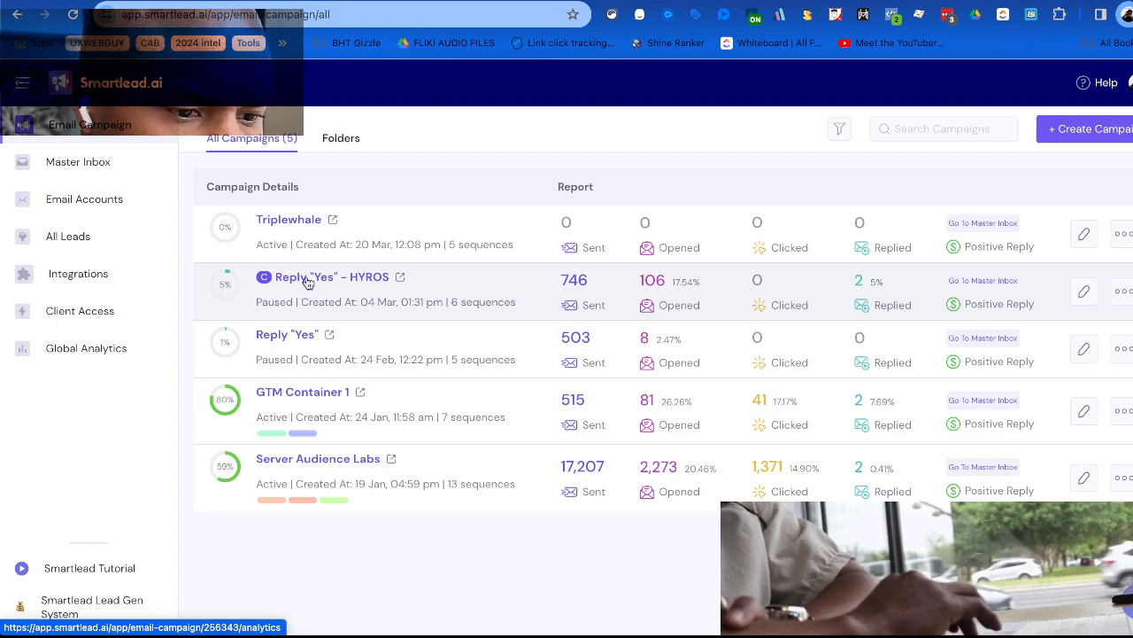
pyautogui.click(307, 280)
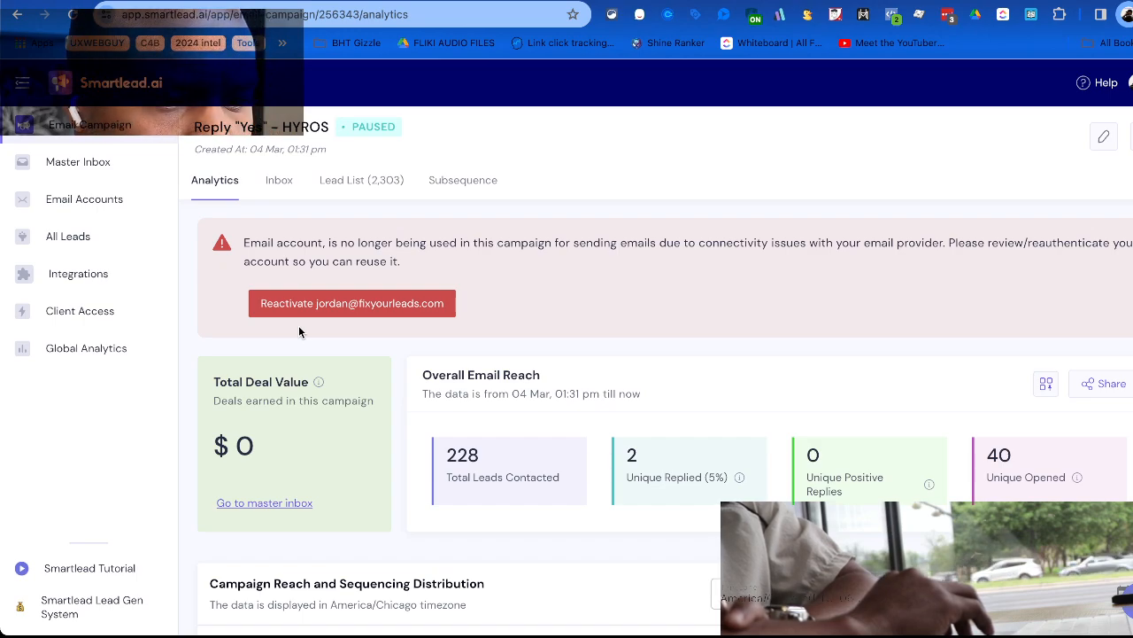
pyautogui.scroll(-3, 530, 398)
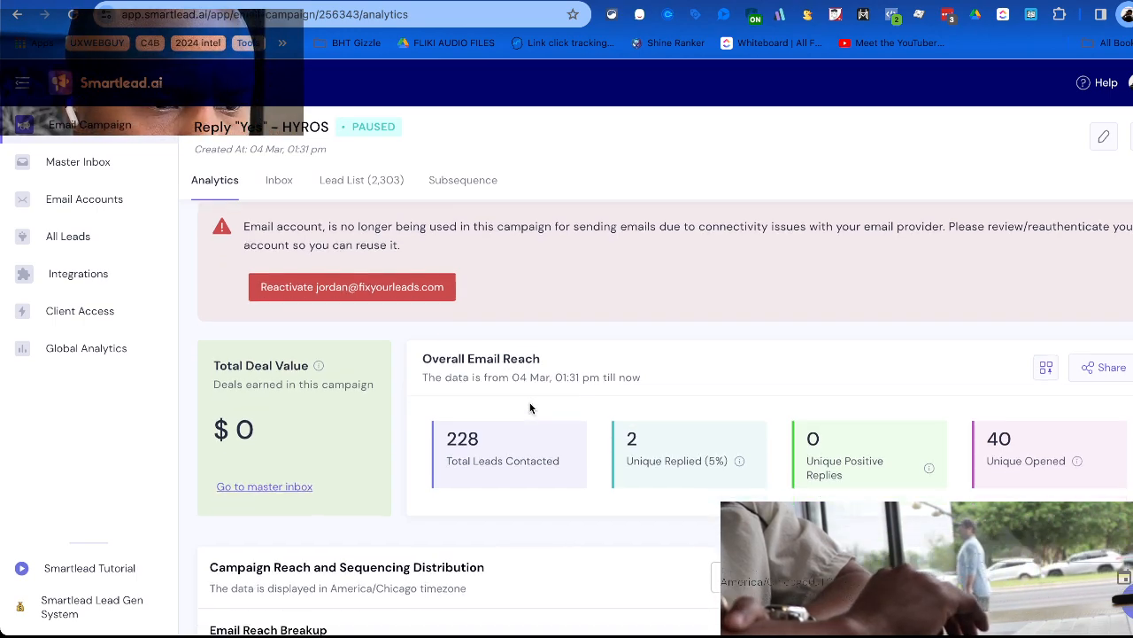
pyautogui.scroll(3, 528, 405)
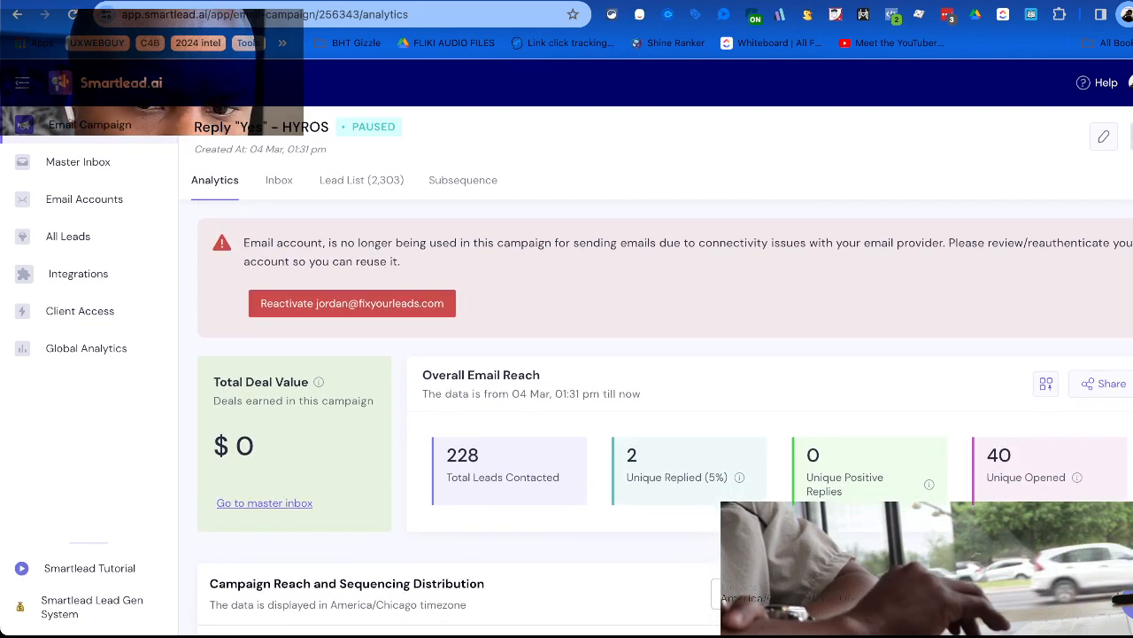
pyautogui.click(1130, 136)
pyautogui.click(1067, 170)
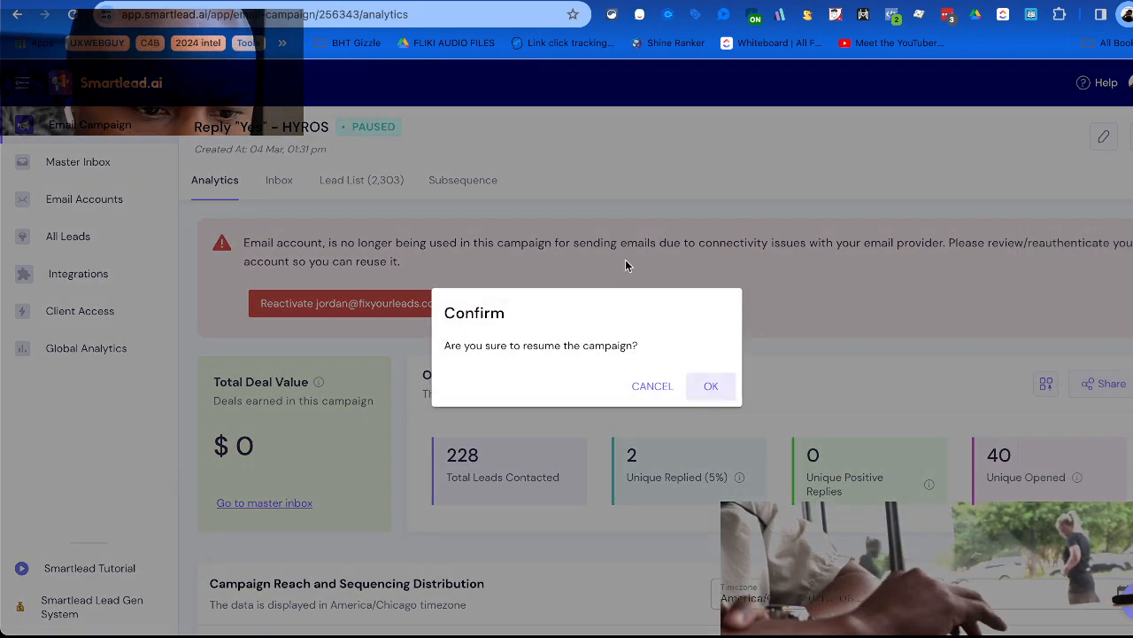
pyautogui.click(705, 386)
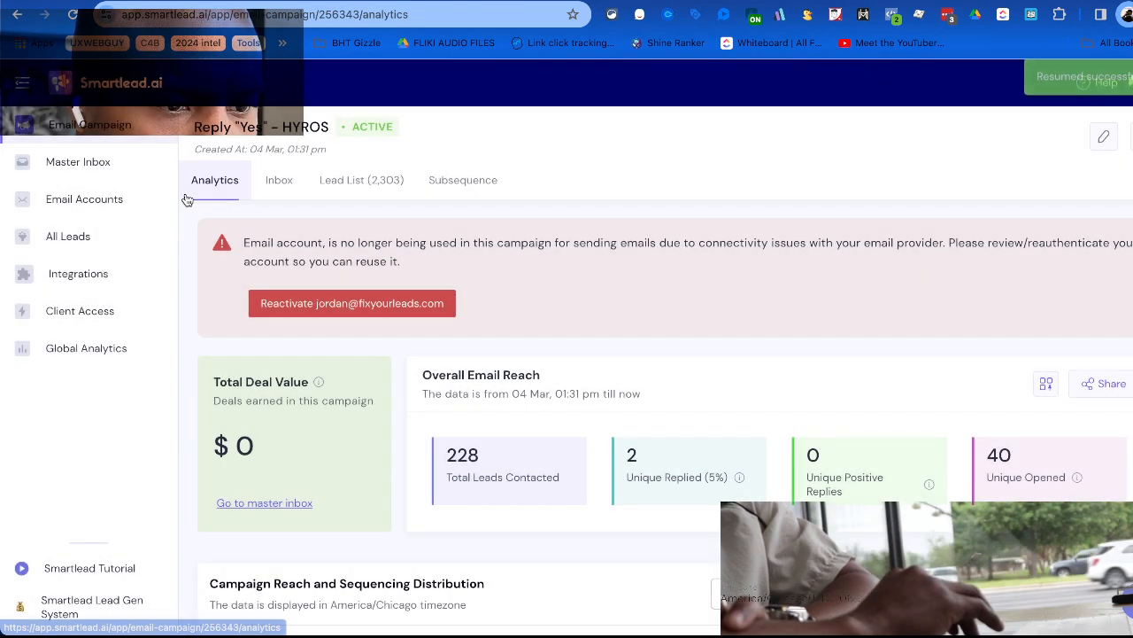
# Return to the list of all campaigns and pause the Server Audience Labs campaign.
pyautogui.click(89, 125)
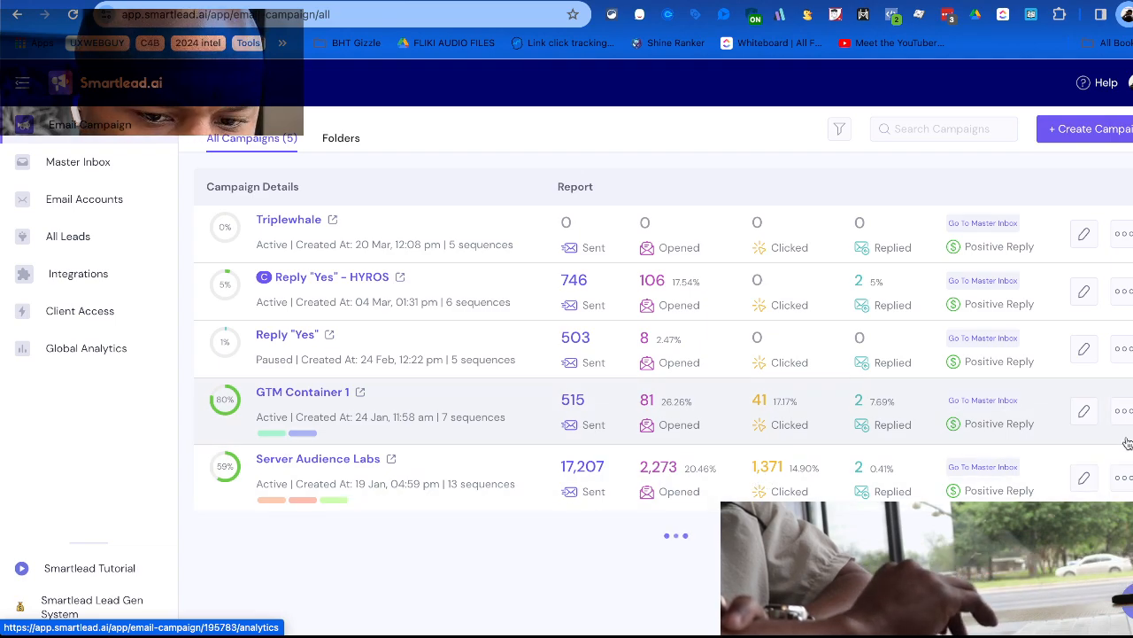
pyautogui.click(1121, 478)
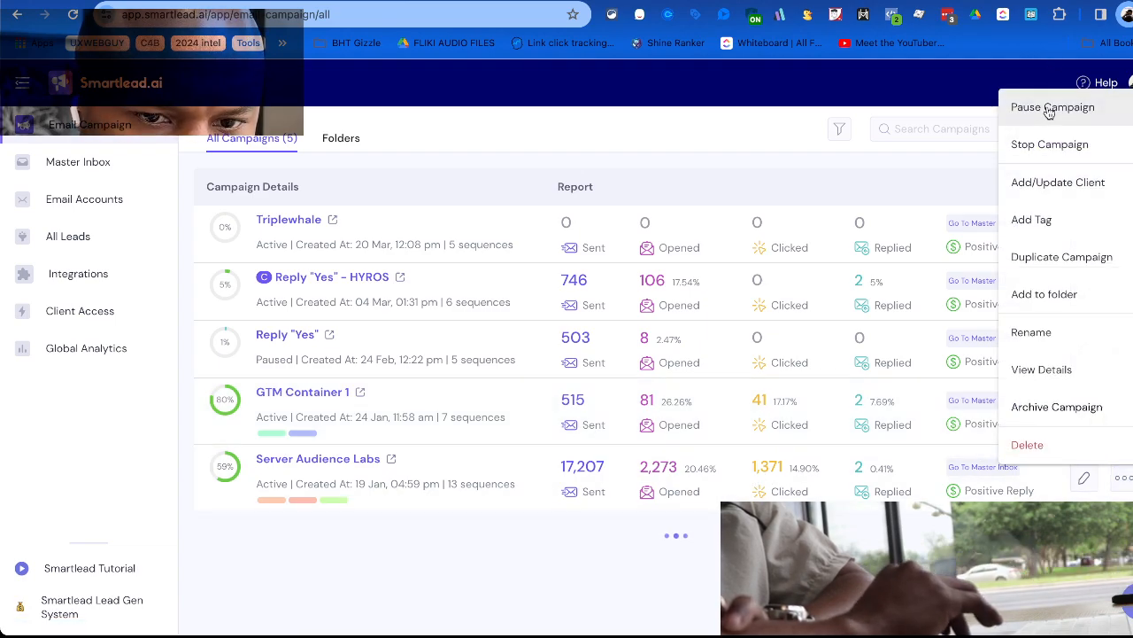
pyautogui.click(1049, 108)
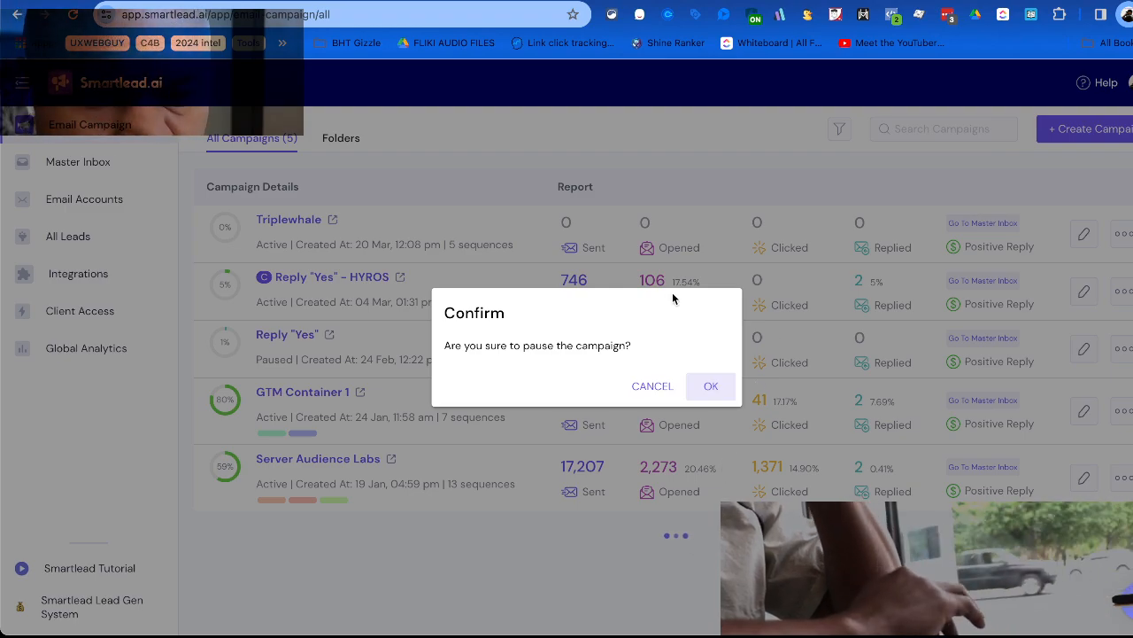
pyautogui.click(710, 385)
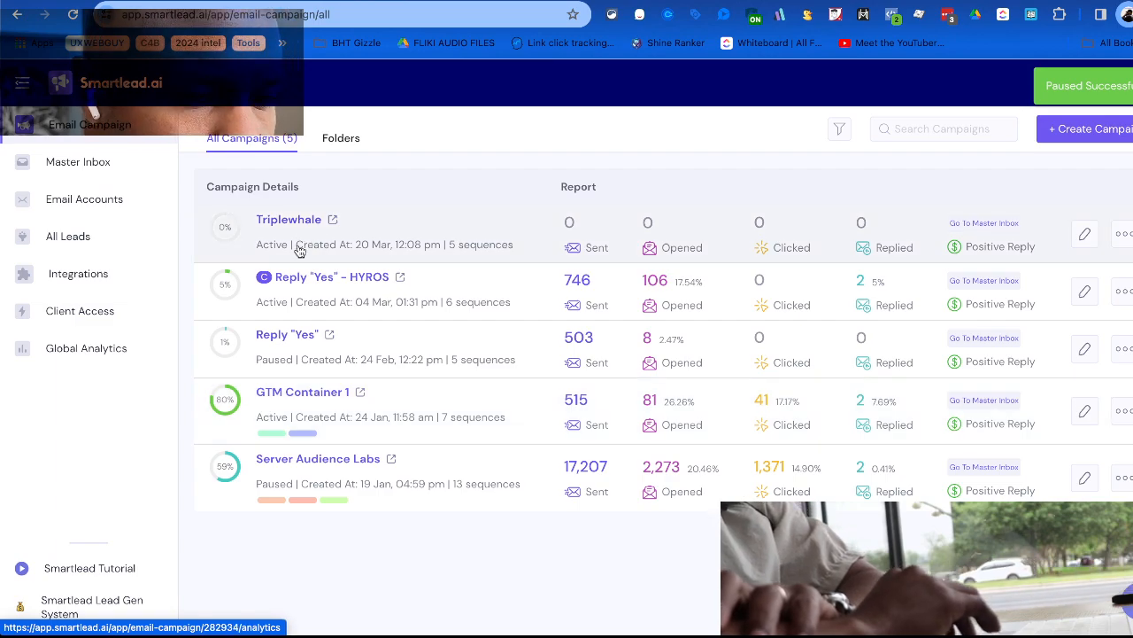
# Duplicate the Triplewhale campaign with its campaign subsequence included.
pyautogui.click(1121, 234)
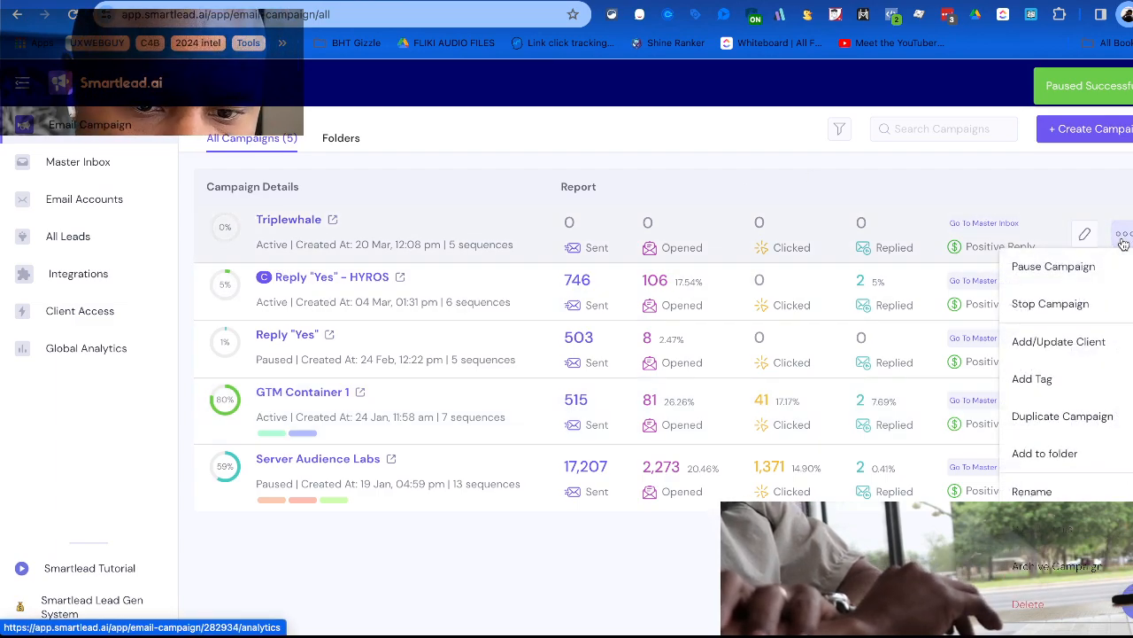
pyautogui.click(1106, 416)
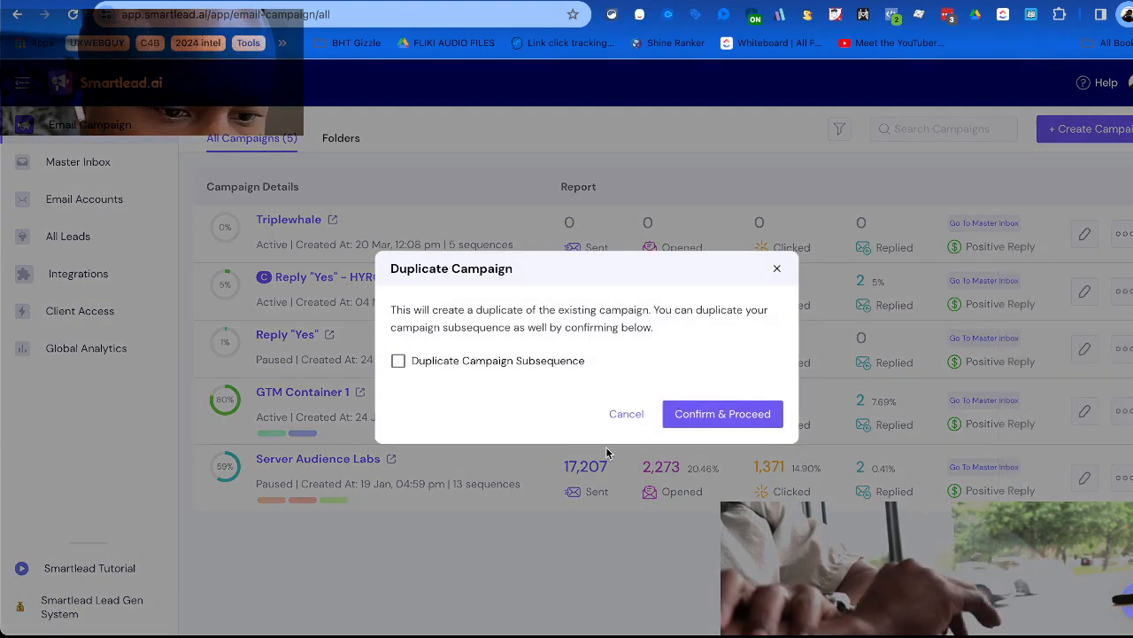
pyautogui.click(453, 362)
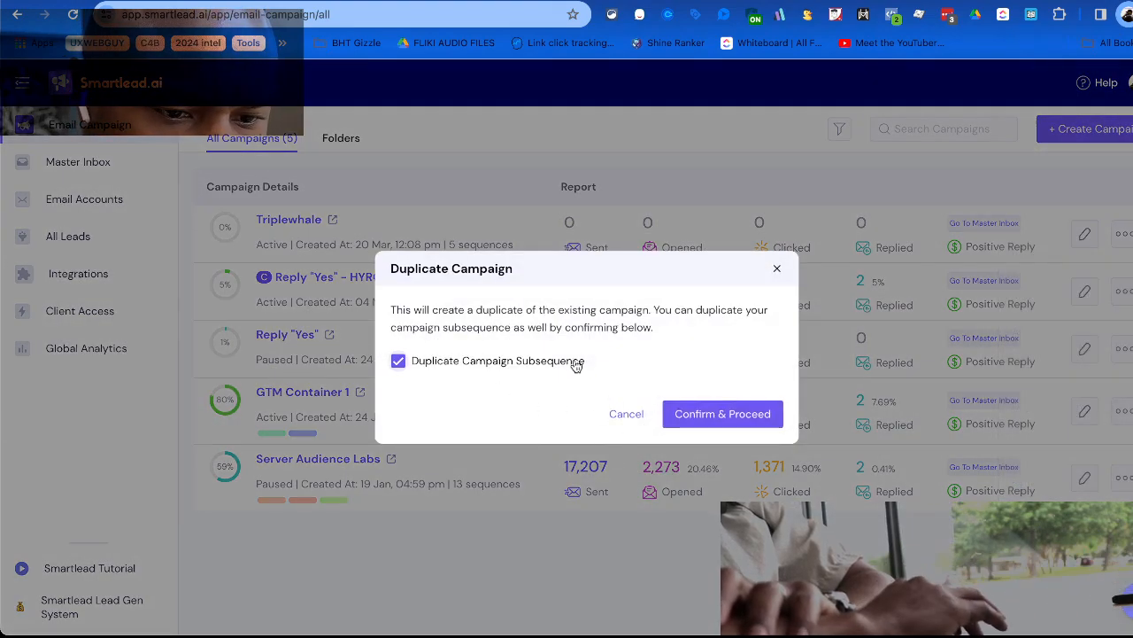
pyautogui.click(719, 414)
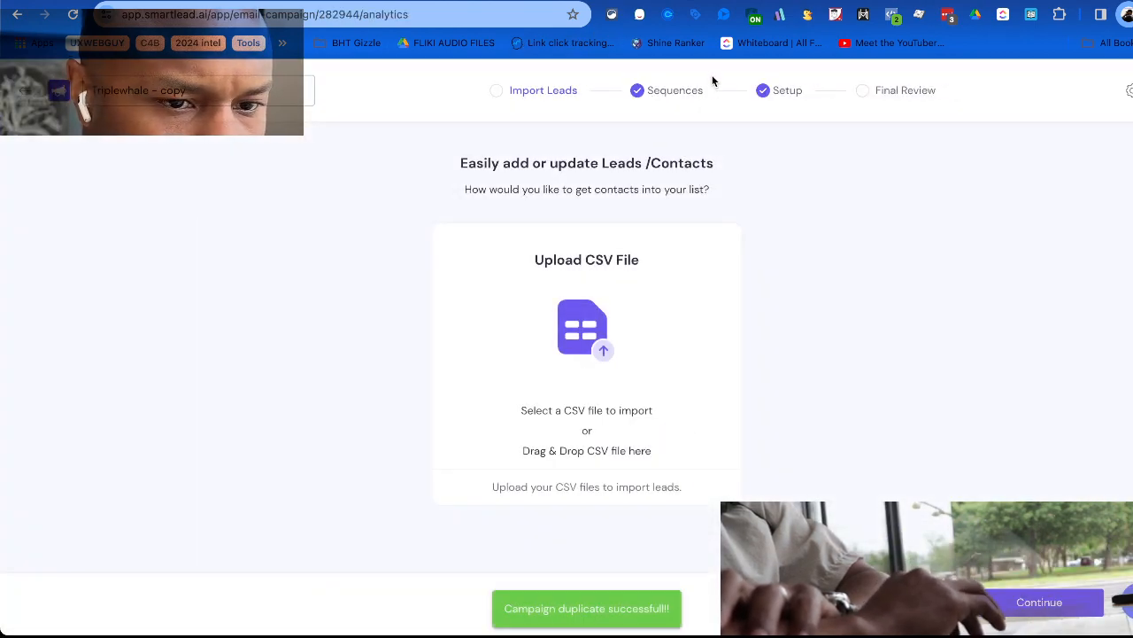
# Go to the duplicated campaign's sequences and rename the campaign HYROS.
pyautogui.click(683, 108)
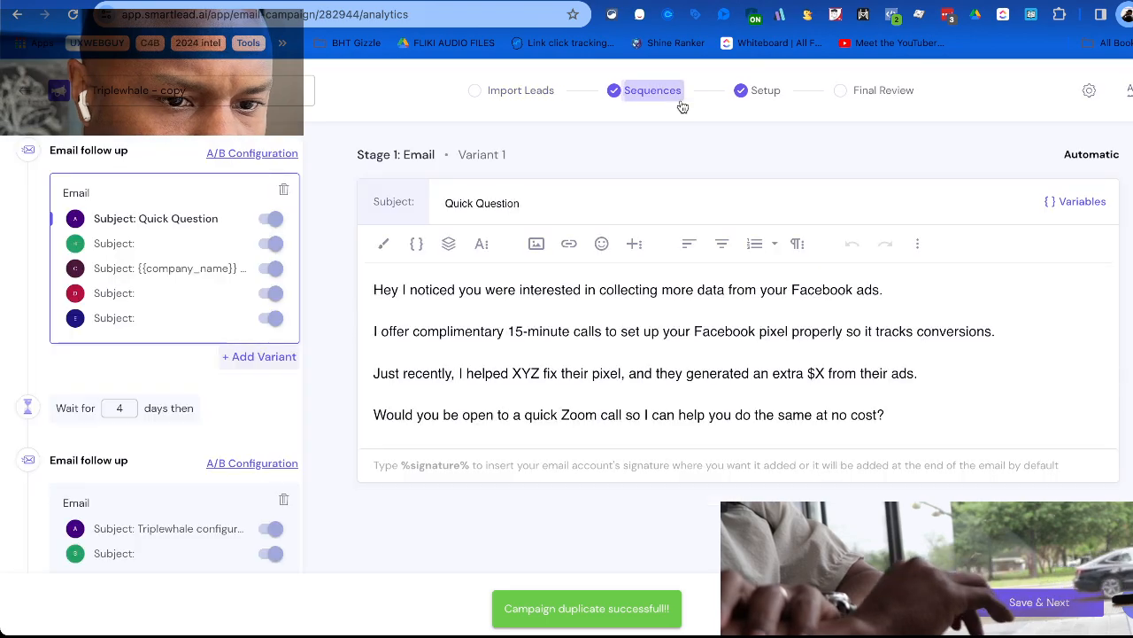
pyautogui.tripleClick(177, 90)
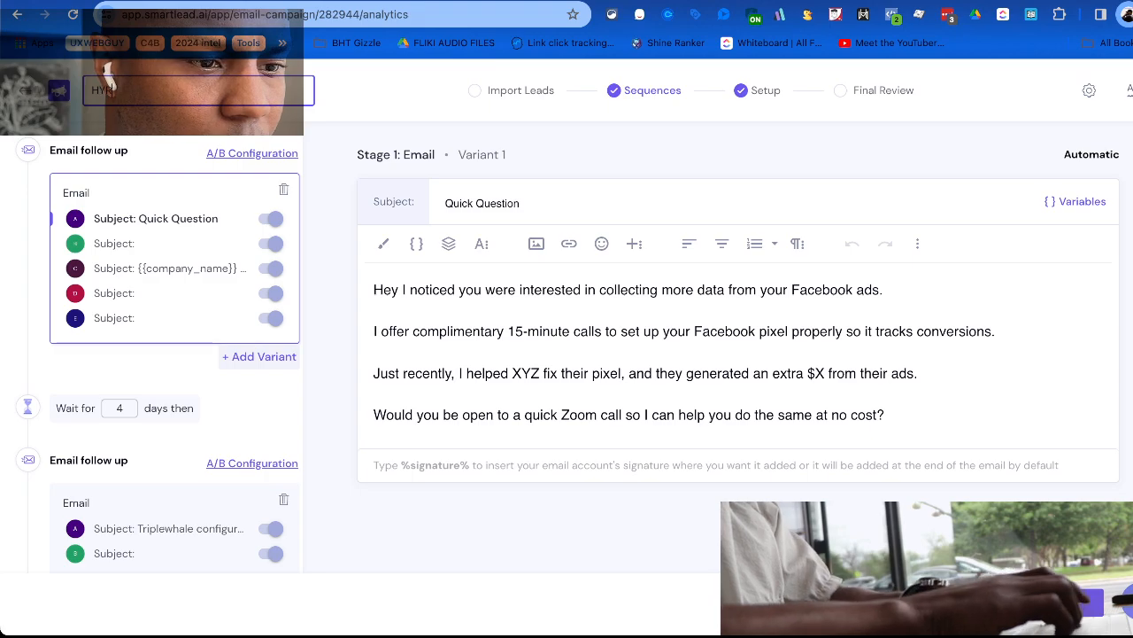
pyautogui.write('HYROS')
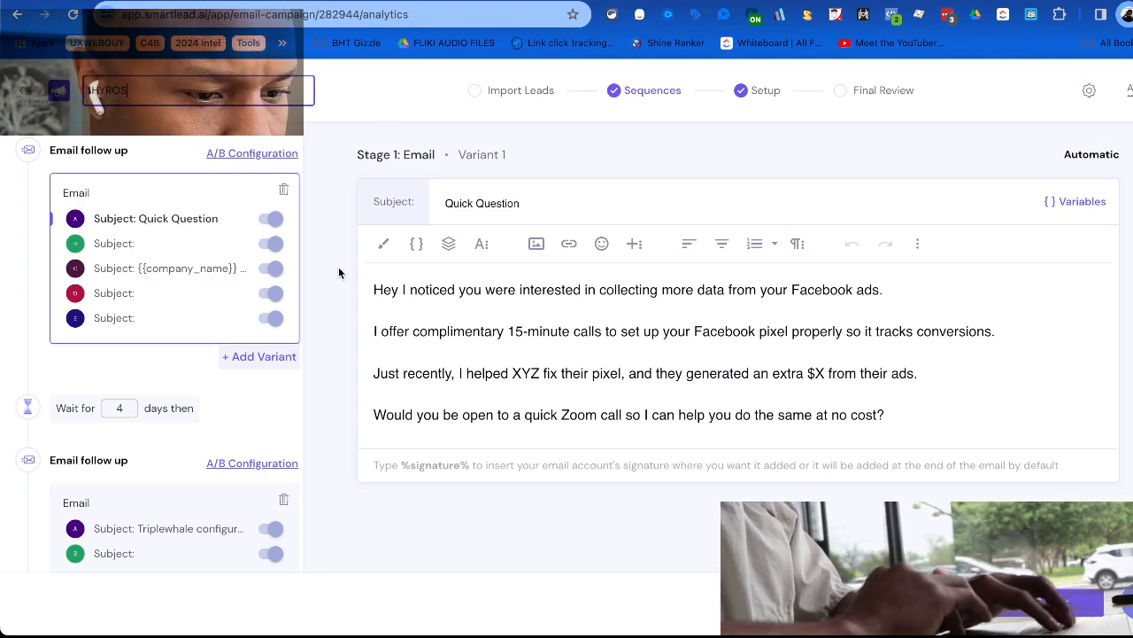
# In the first email's Quick Question variant, replace the placeholder client name XYZ with Justworks.
pyautogui.click(124, 247)
pyautogui.click(115, 221)
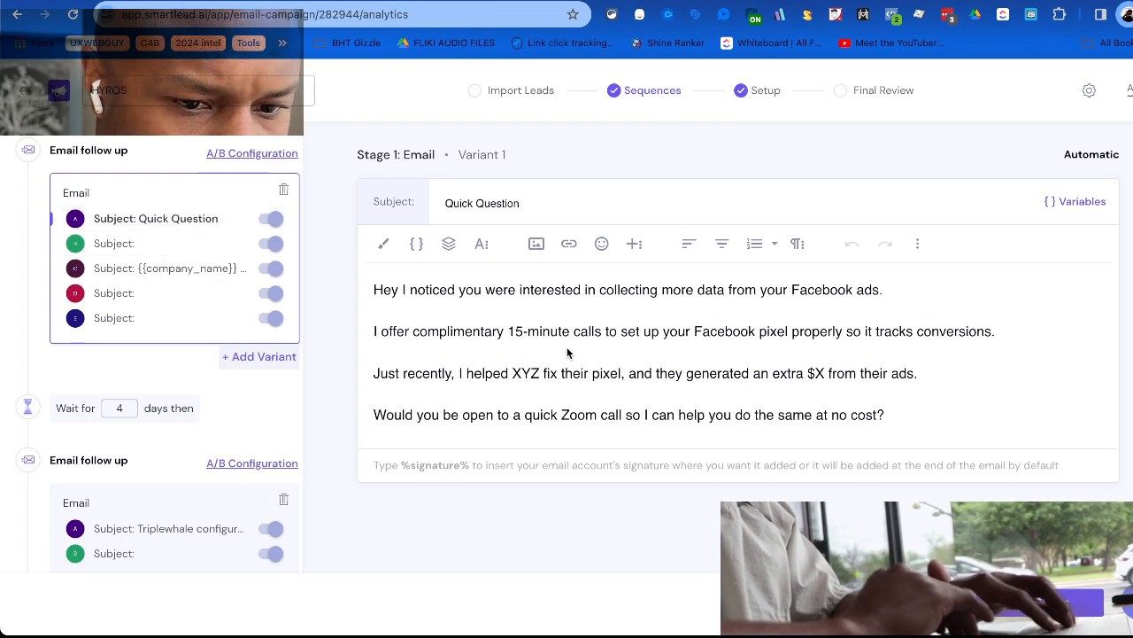
pyautogui.click(500, 348)
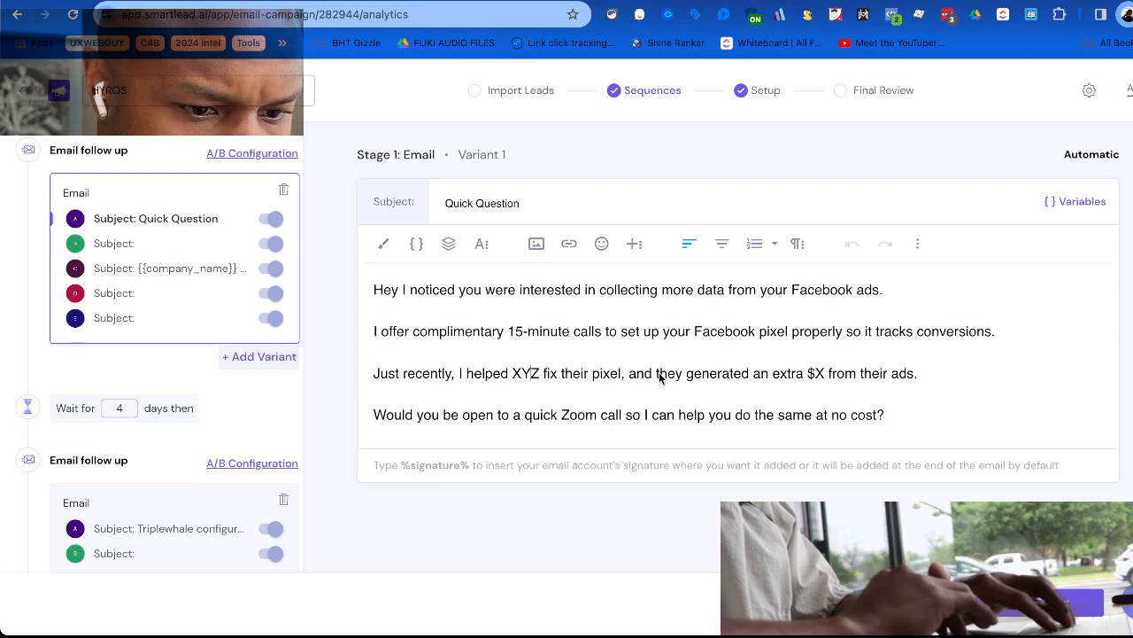
pyautogui.press('BackSpace')
pyautogui.press('BackSpace')
pyautogui.press('BackSpace')
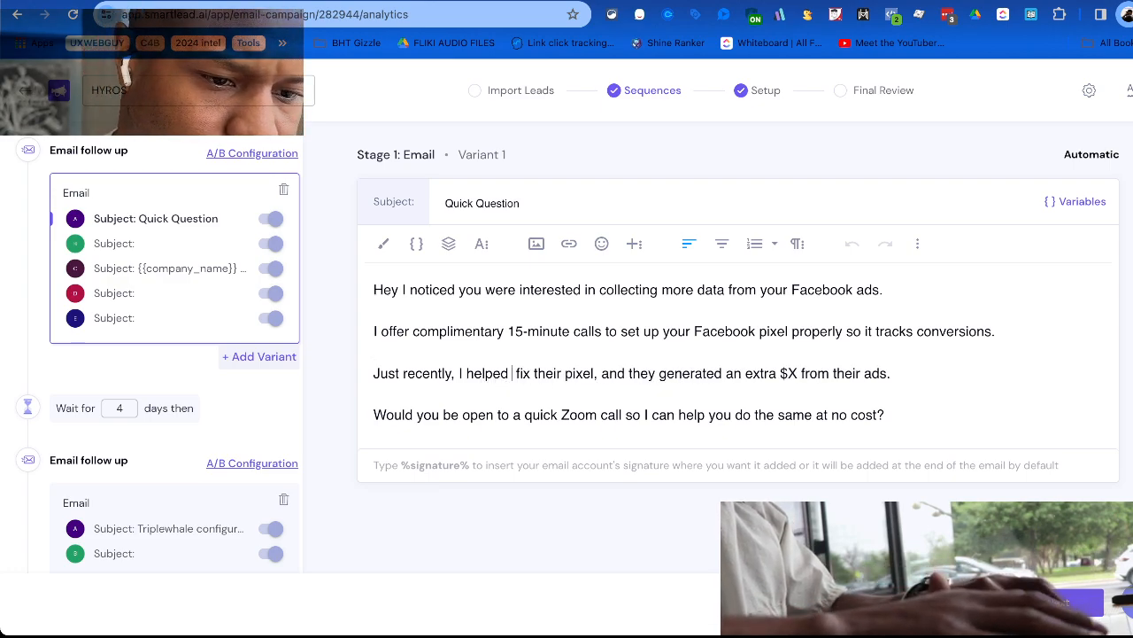
pyautogui.write('Justworks')
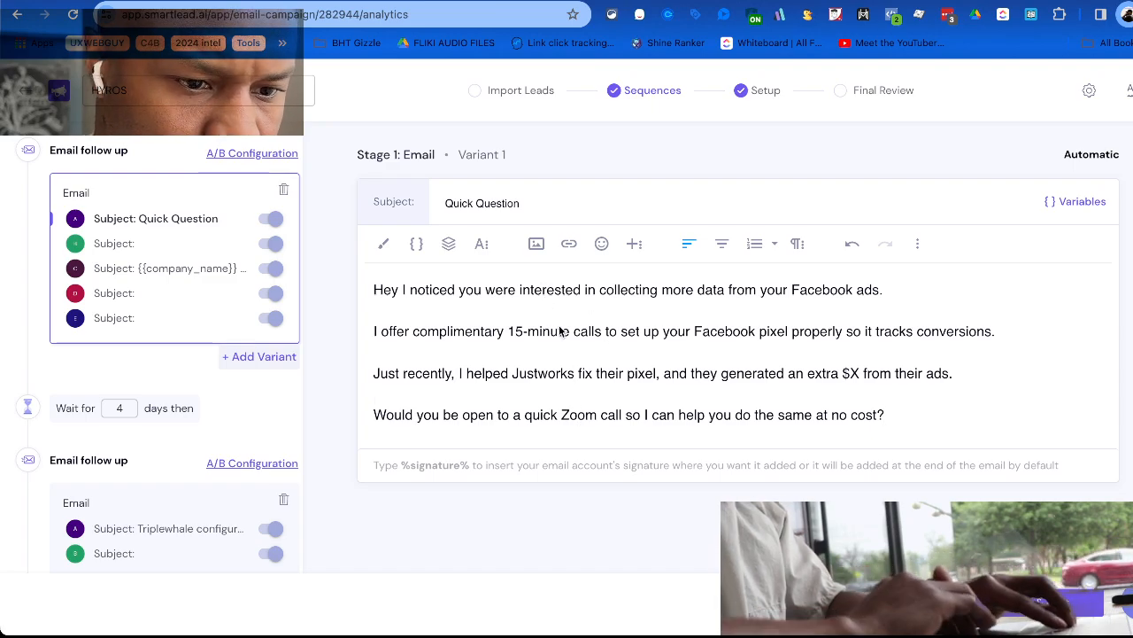
# In variant 3 of the first email, replace both mentions of Triplewhale with HYROS.
pyautogui.click(140, 250)
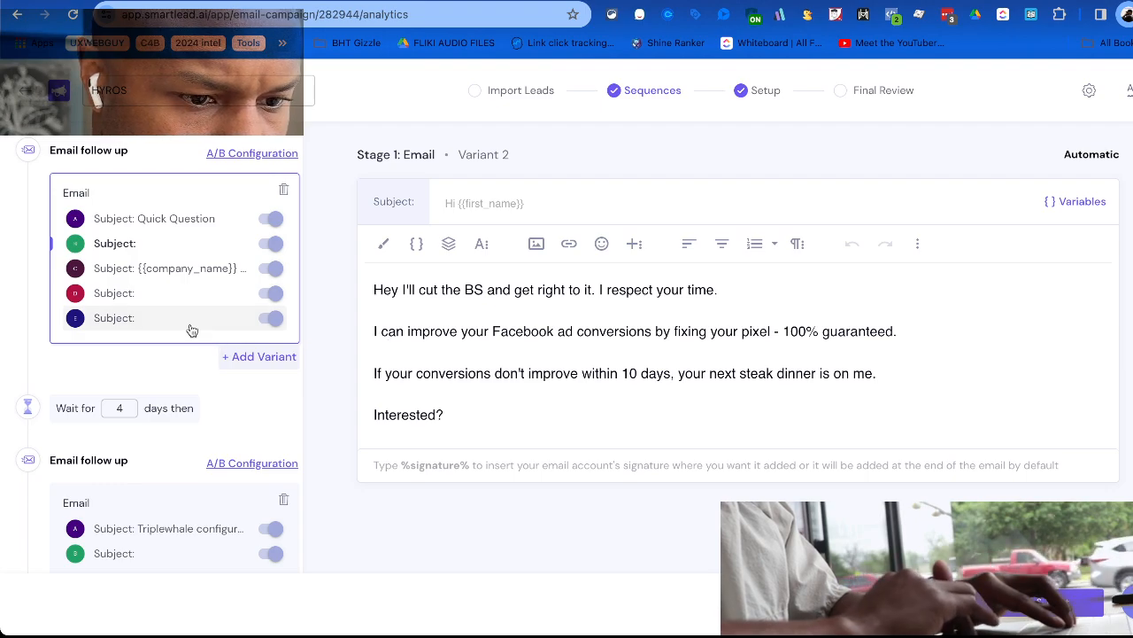
pyautogui.click(149, 273)
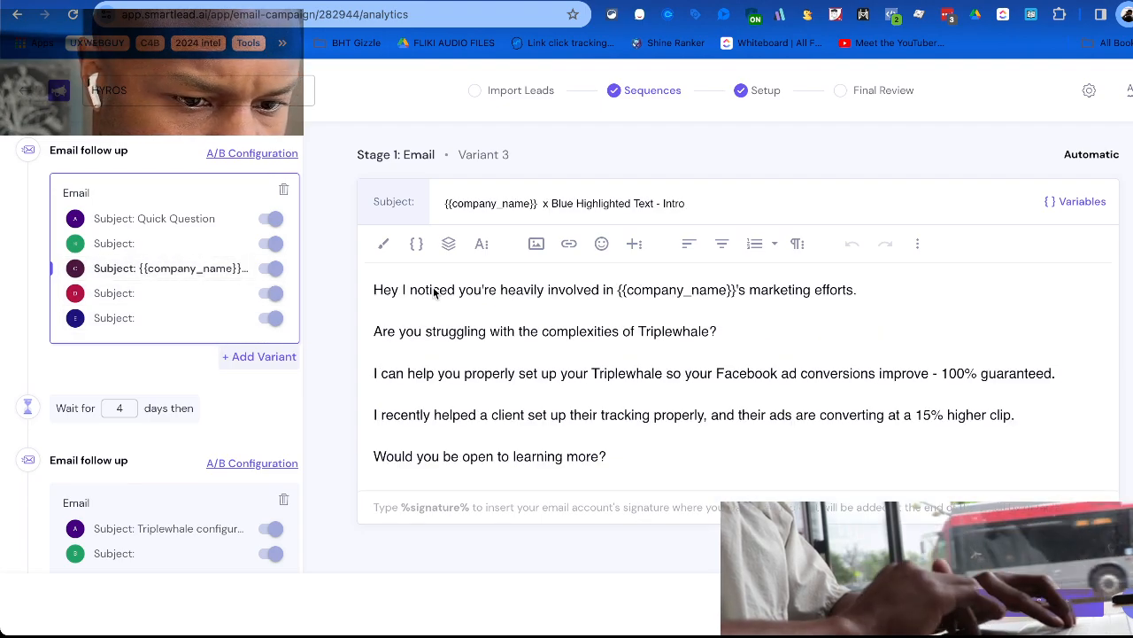
pyautogui.moveTo(640, 333); pyautogui.dragTo(713, 341)
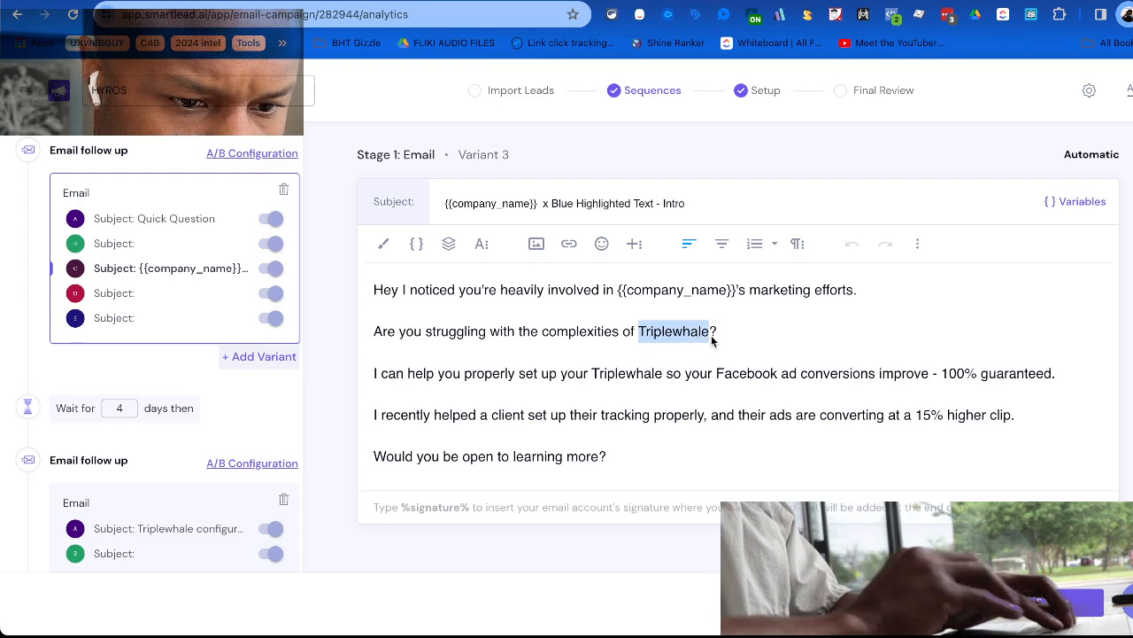
pyautogui.write('Hy')
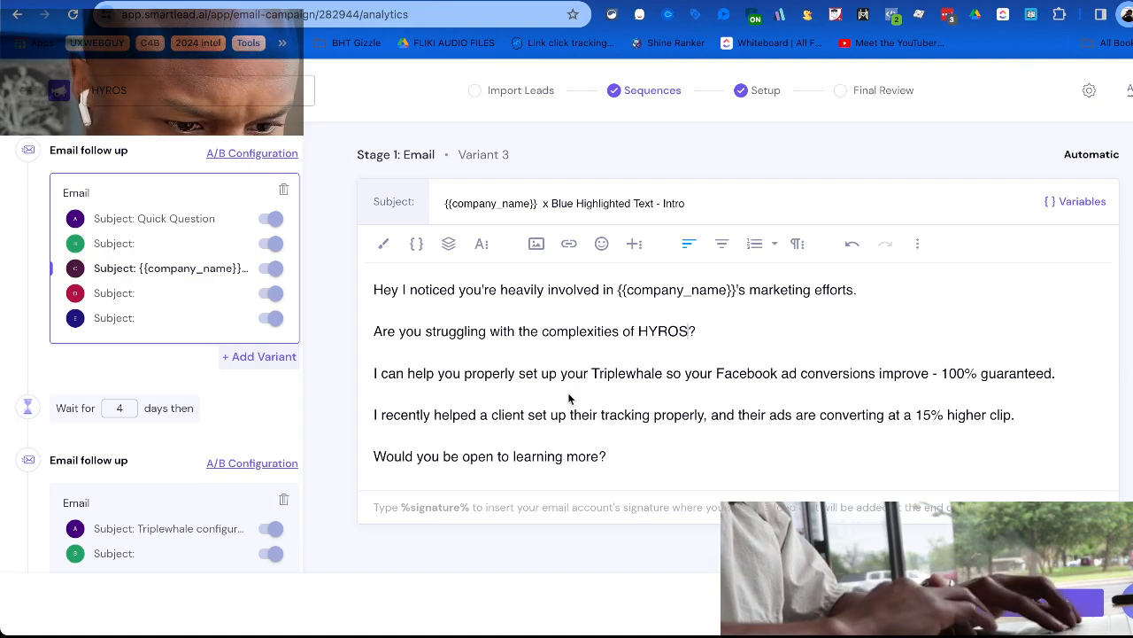
pyautogui.moveTo(594, 373); pyautogui.dragTo(648, 376)
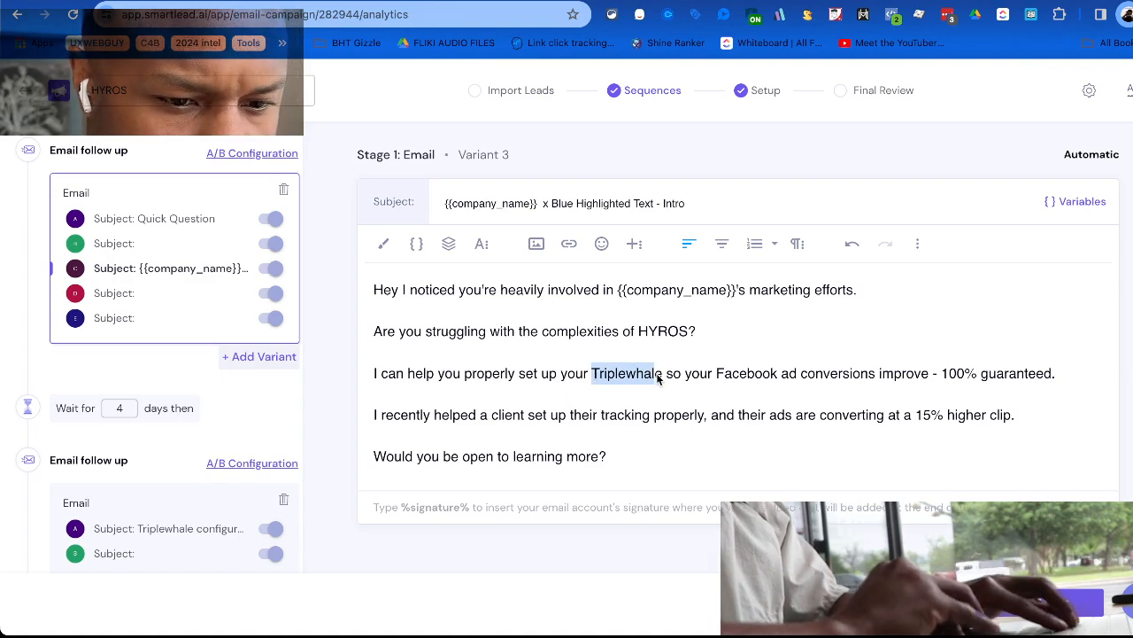
pyautogui.press('BackSpace')
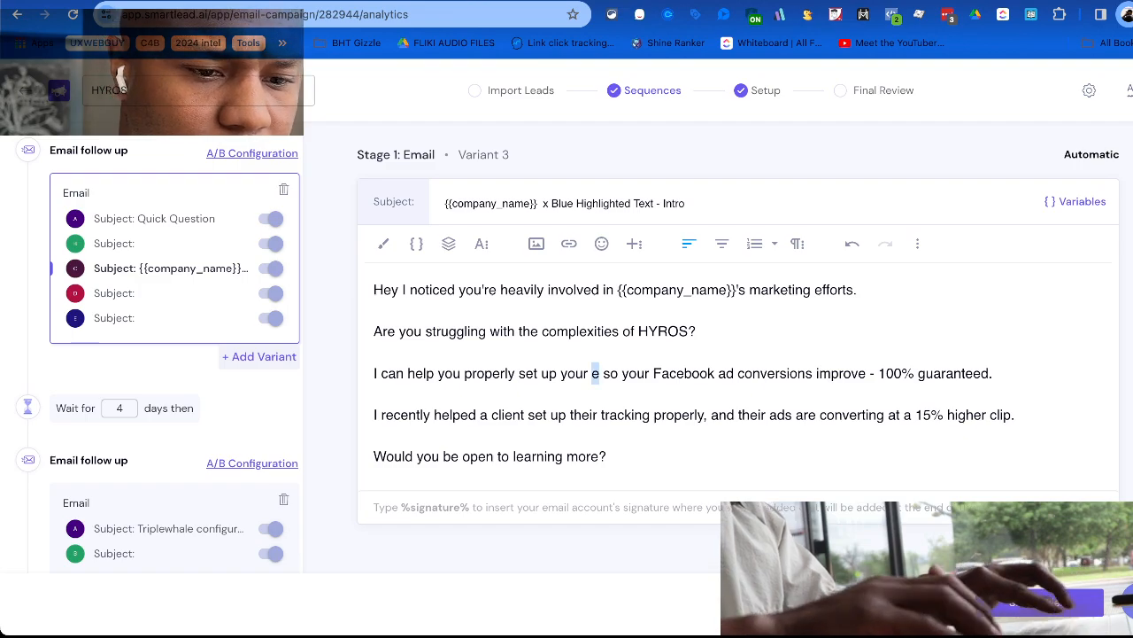
pyautogui.write('HRY')
pyautogui.press('BackSpace')
pyautogui.press('BackSpace')
pyautogui.write('YR')
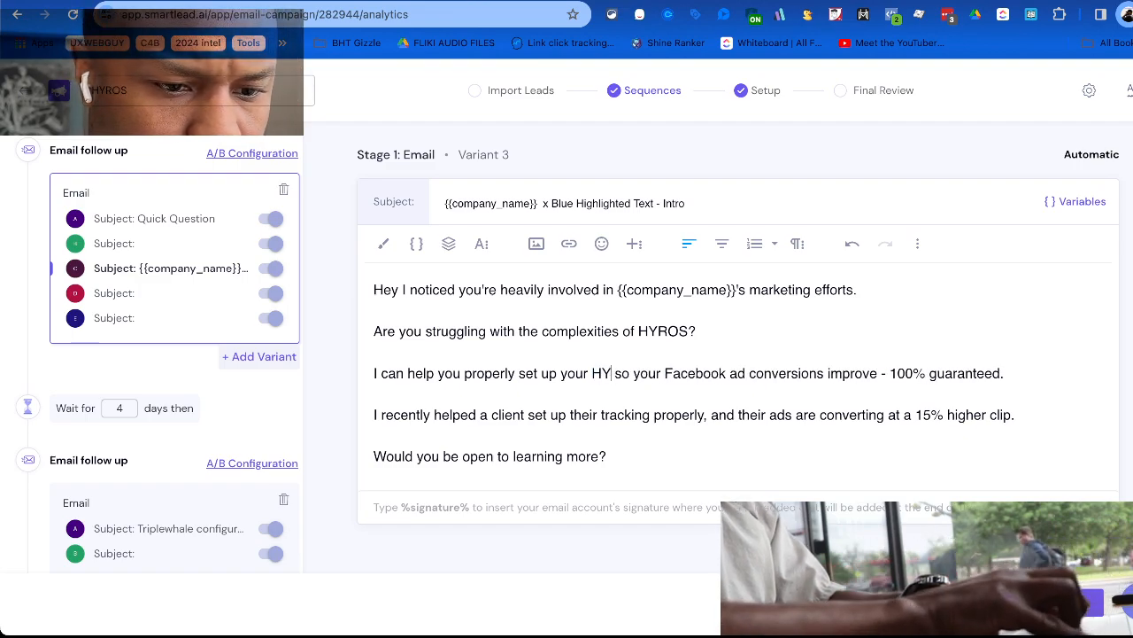
pyautogui.write('OS')
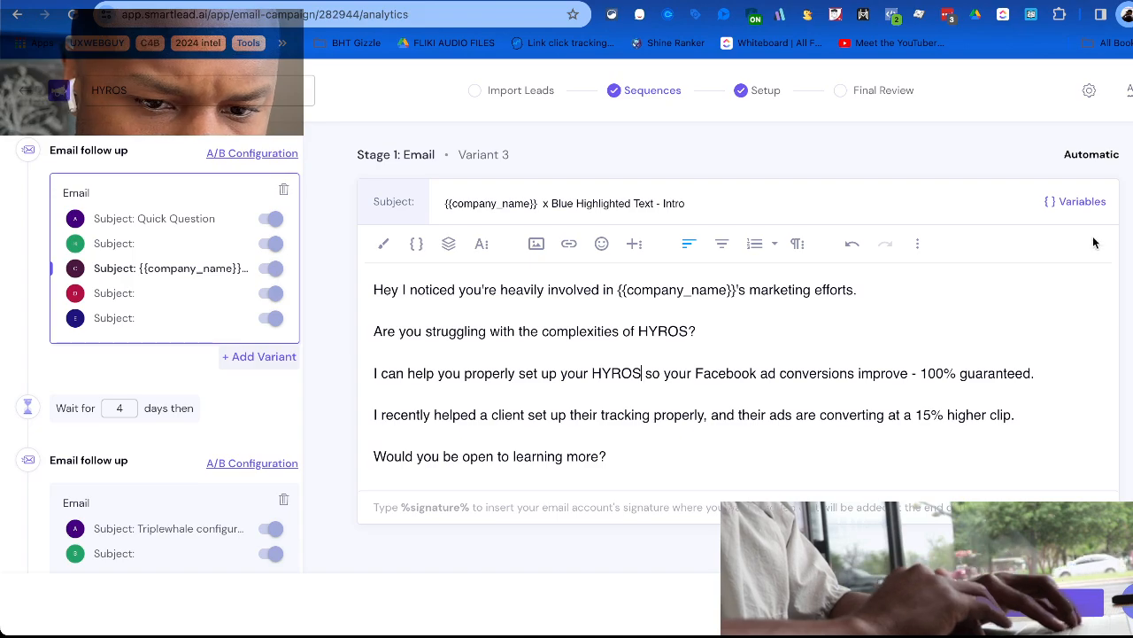
pyautogui.click(416, 243)
pyautogui.scroll(-2, 458, 455)
pyautogui.scroll(2, 458, 454)
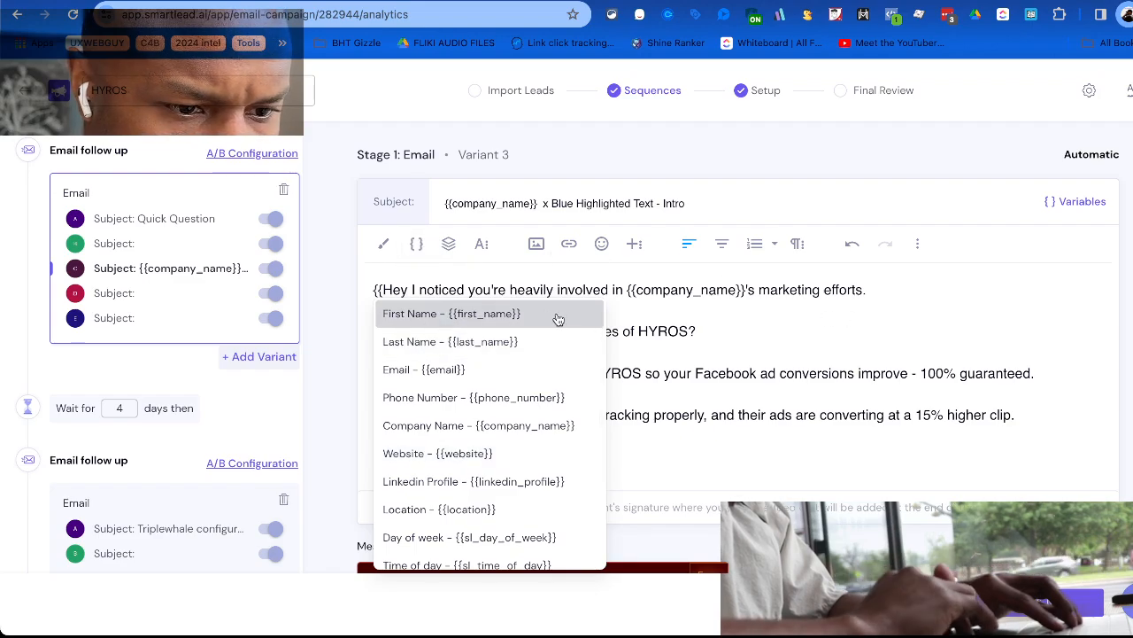
pyautogui.press('BackSpace')
pyautogui.press('BackSpace')
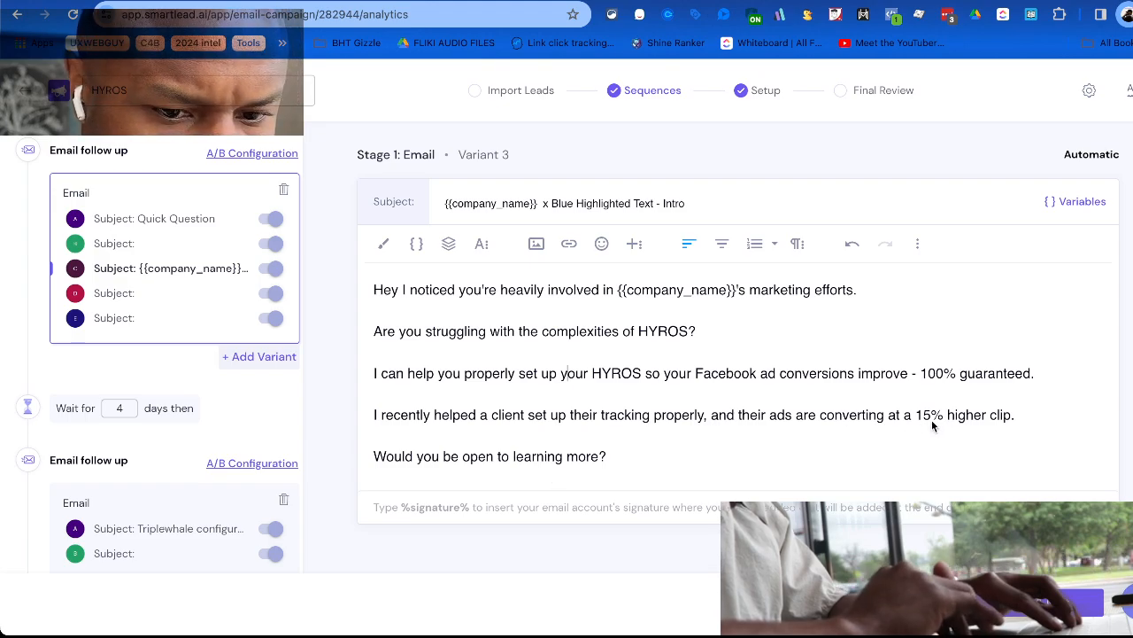
# Set the higher conversion figure in variant 3's client result sentence to 25%.
pyautogui.press('BackSpace')
pyautogui.write('2')
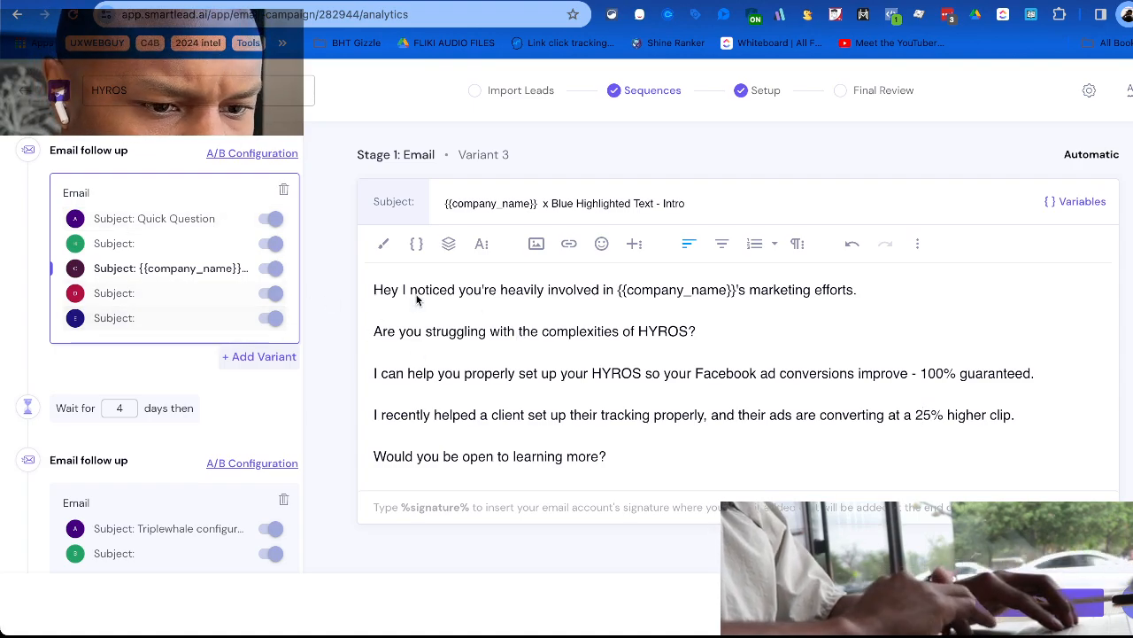
# Replace Triplewhale with HYROS in variants 4 and 5 of the first email, and recheck variants 4 through 1.
pyautogui.click(122, 293)
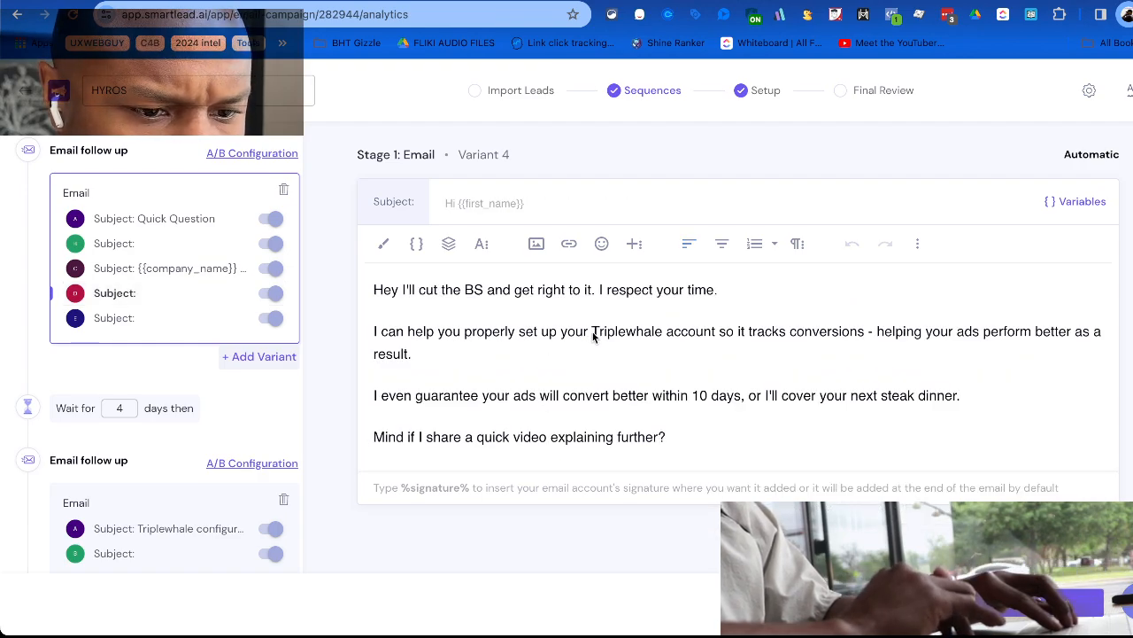
pyautogui.moveTo(592, 333); pyautogui.dragTo(645, 334)
pyautogui.write('HYROS')
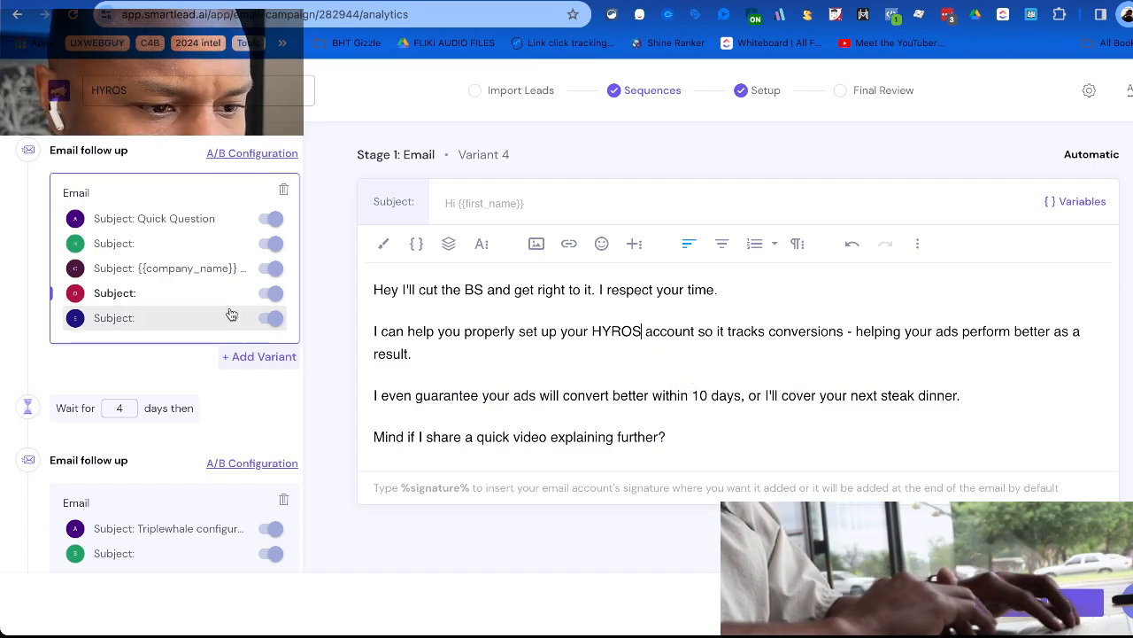
pyautogui.click(170, 324)
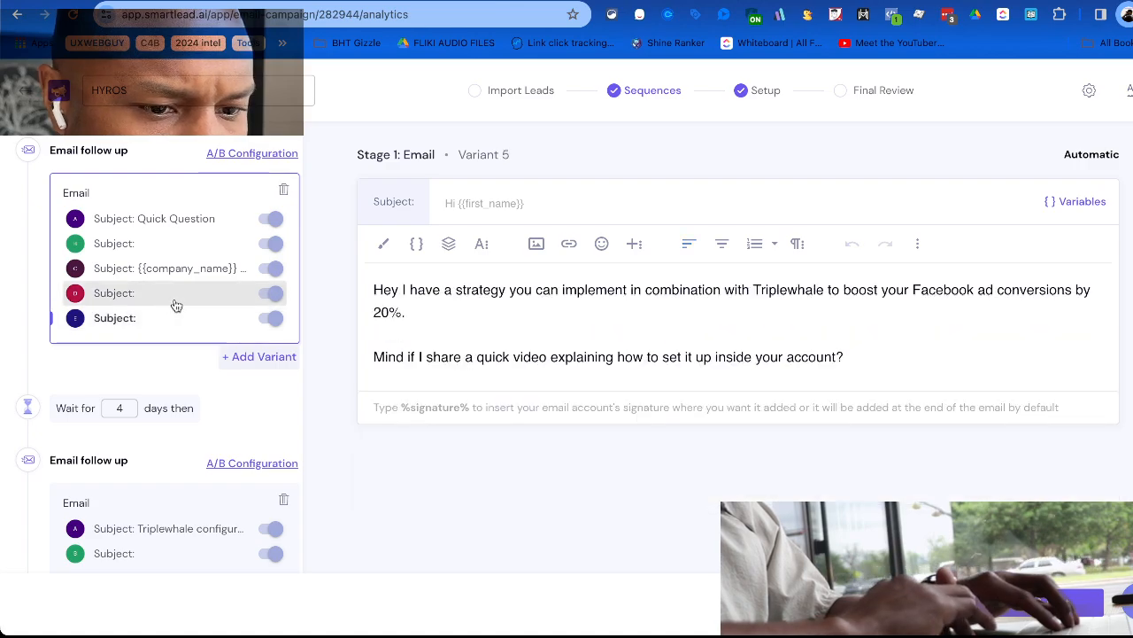
pyautogui.moveTo(754, 290); pyautogui.dragTo(822, 295)
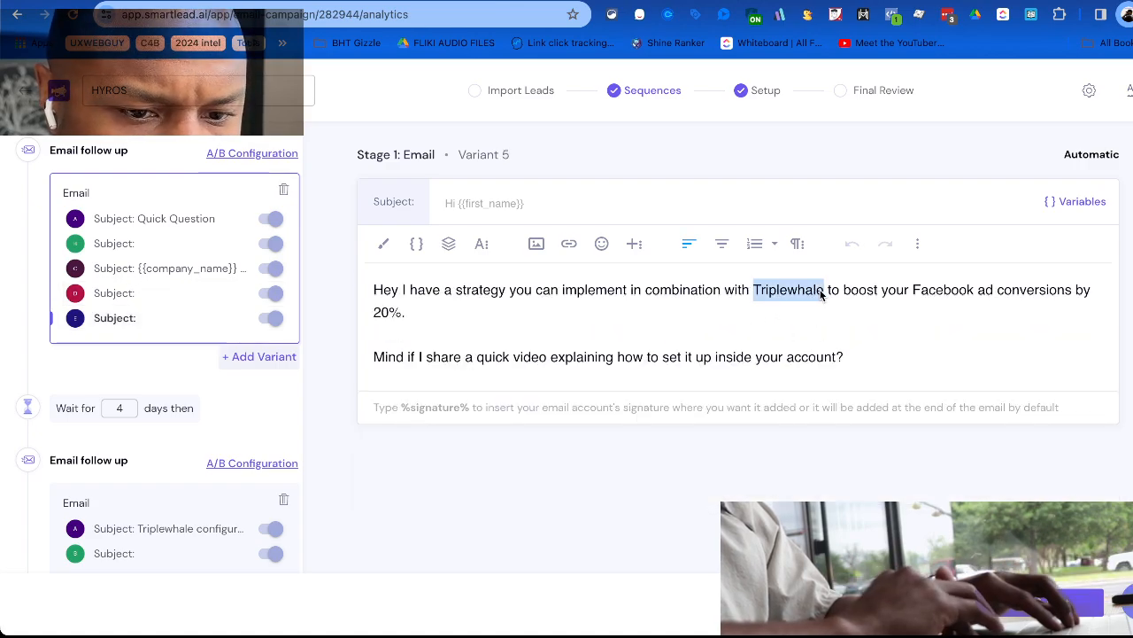
pyautogui.write('HYROS')
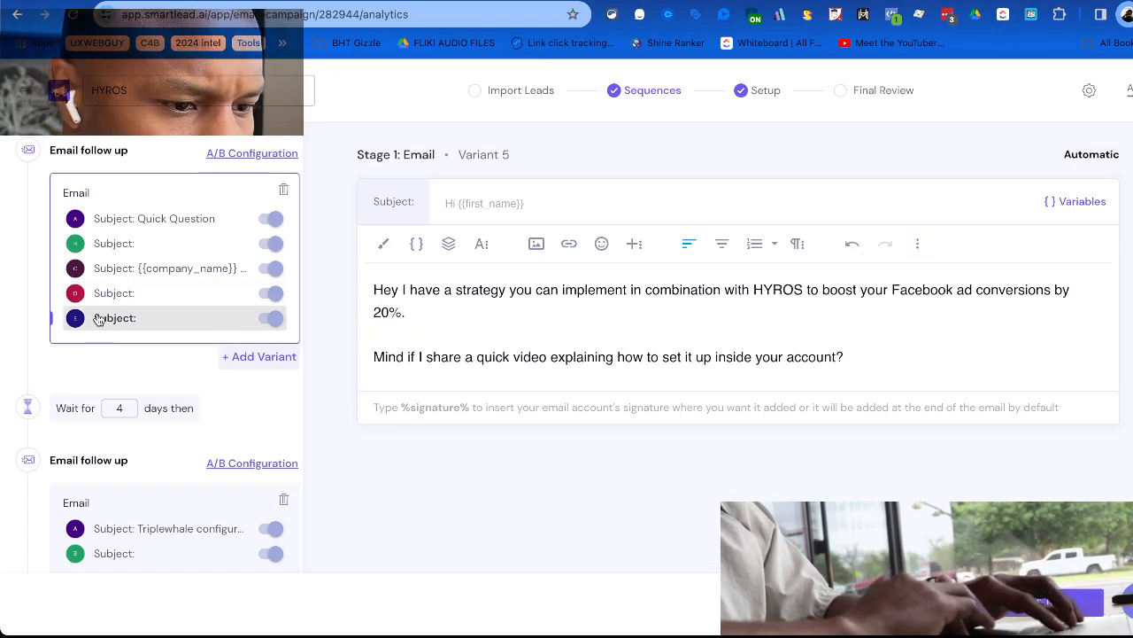
pyautogui.click(156, 293)
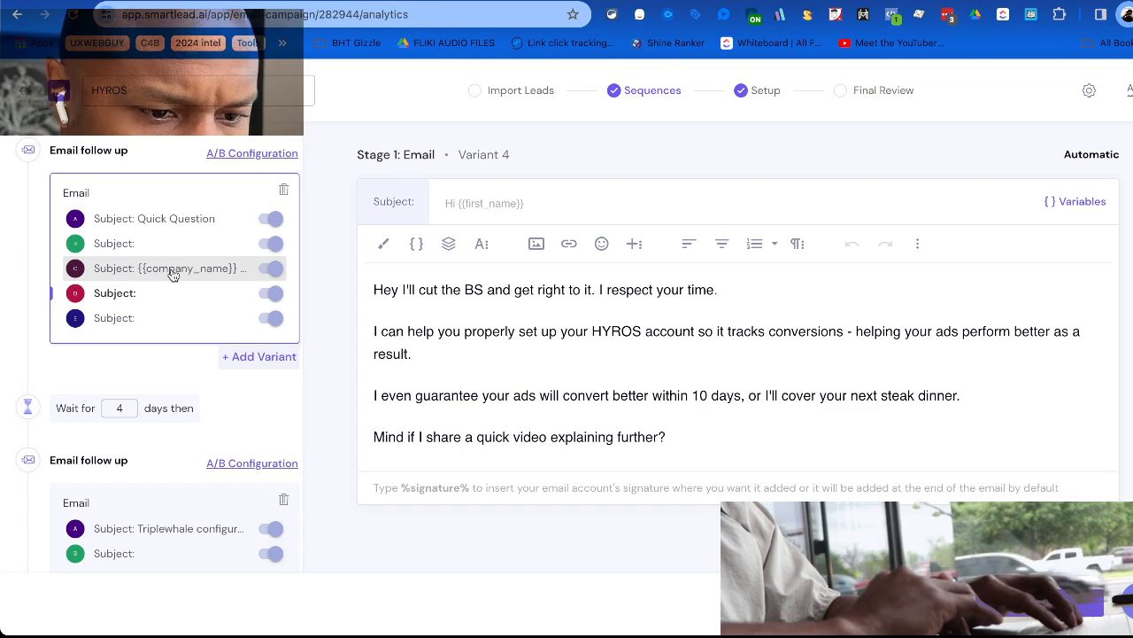
pyautogui.click(173, 275)
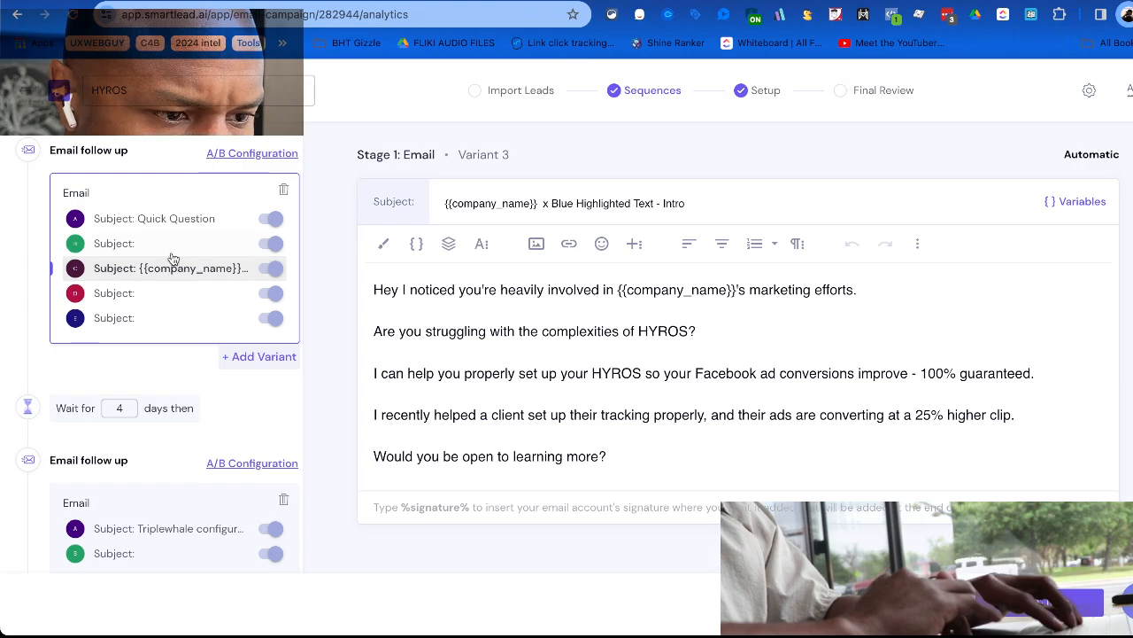
pyautogui.click(172, 245)
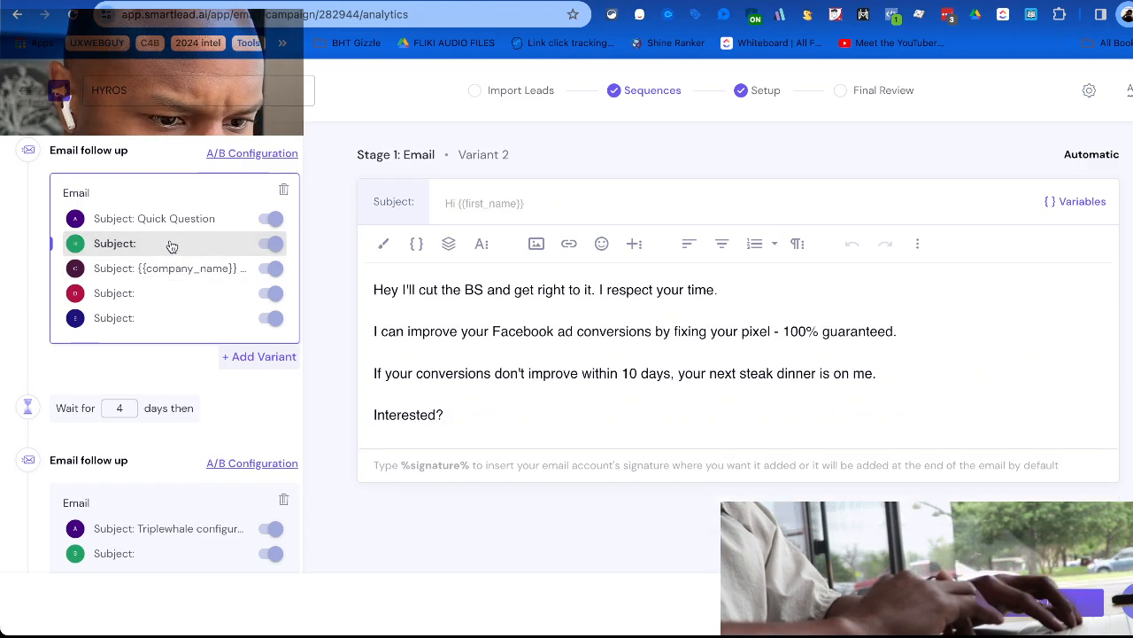
pyautogui.click(183, 219)
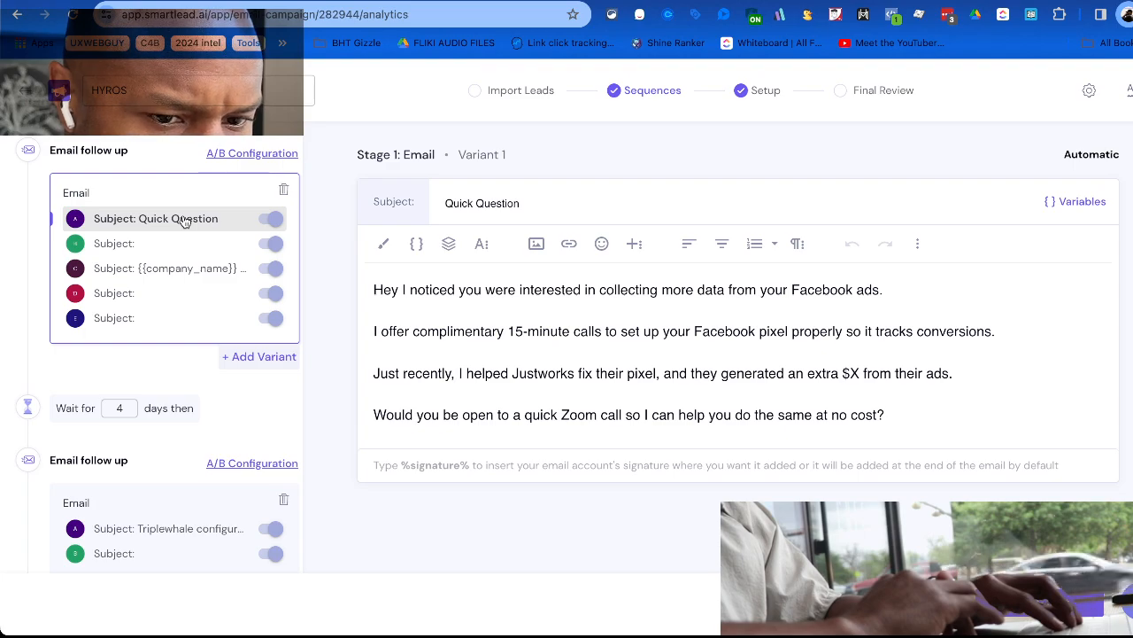
# In variant 1 of the second email, replace Triplewhale with HYROS in the subject and in both body mentions.
pyautogui.scroll(-2, 129, 492)
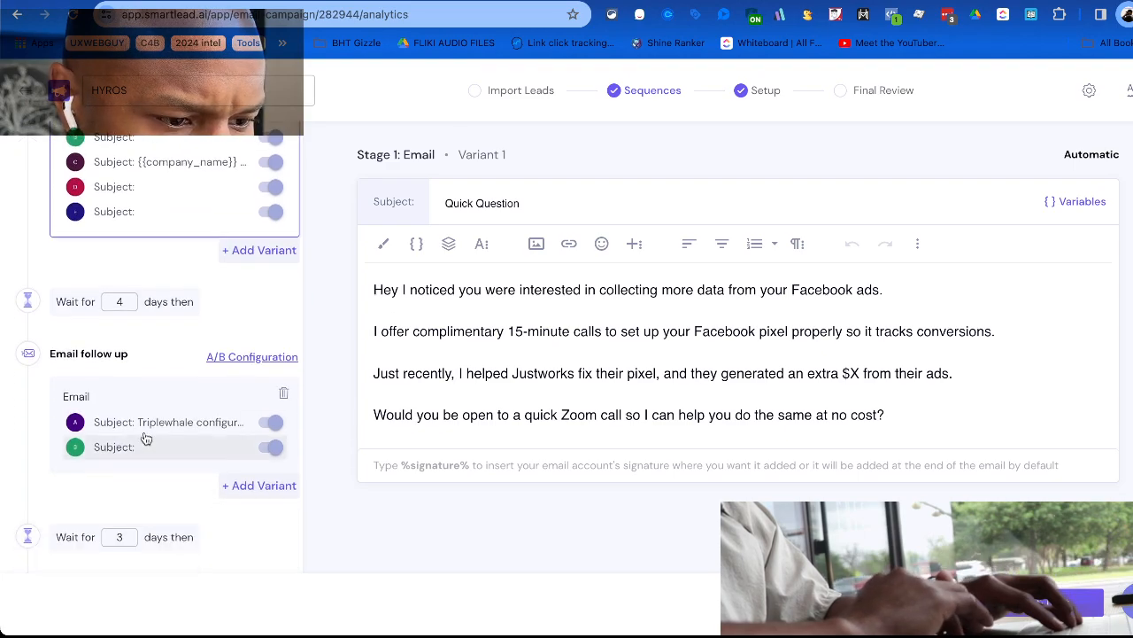
pyautogui.click(147, 427)
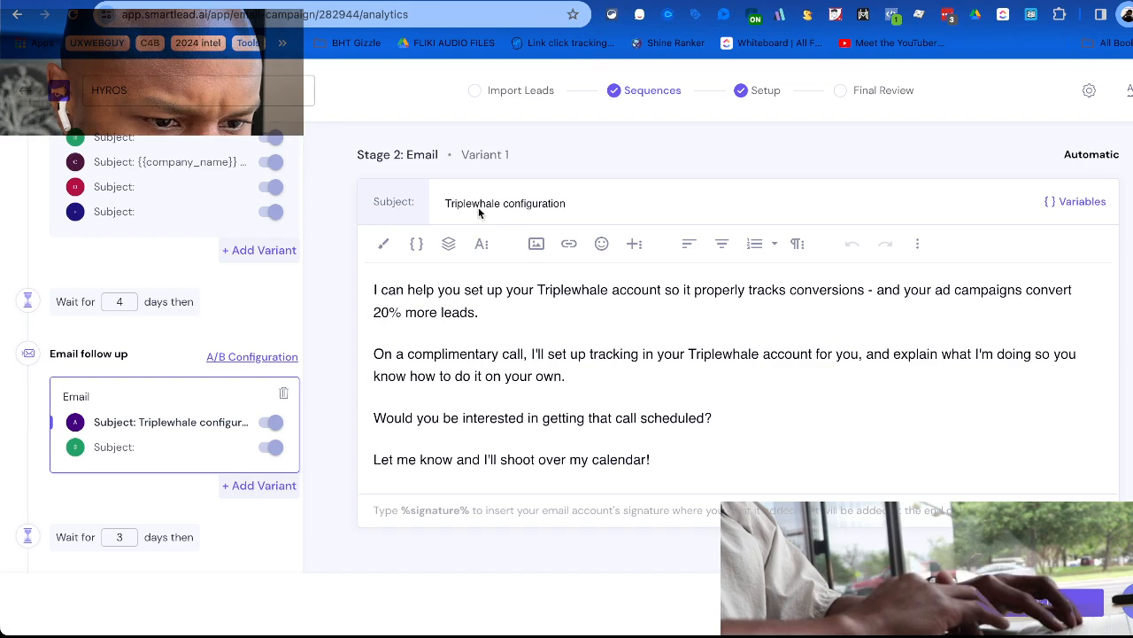
pyautogui.moveTo(500, 204); pyautogui.dragTo(412, 204)
pyautogui.write('HYROS')
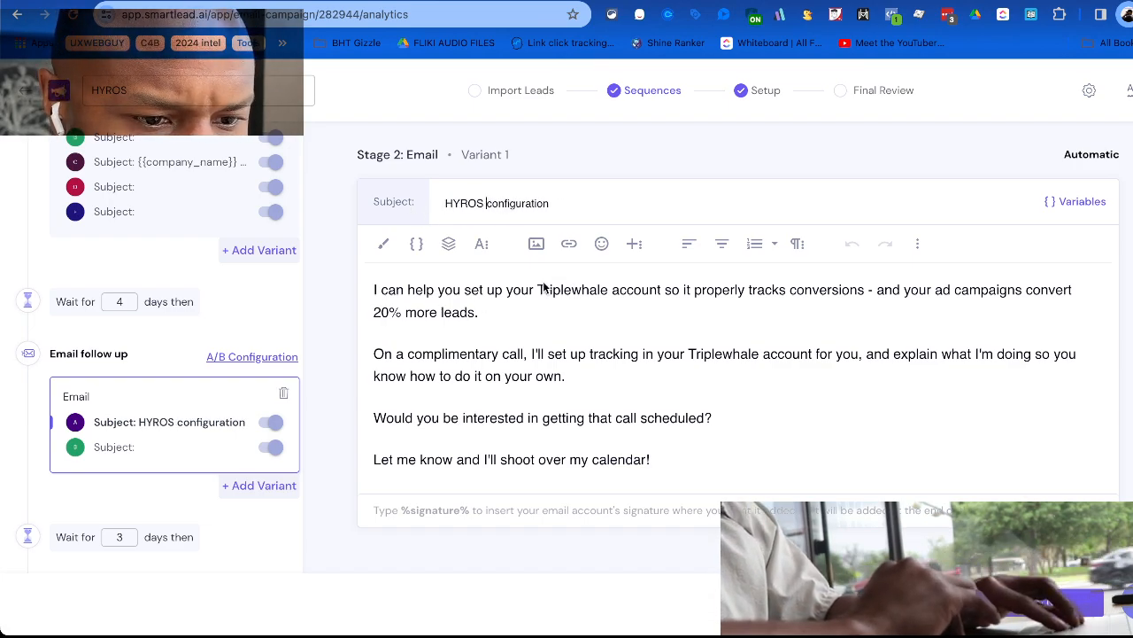
pyautogui.moveTo(540, 289); pyautogui.dragTo(608, 297)
pyautogui.write('HYROS')
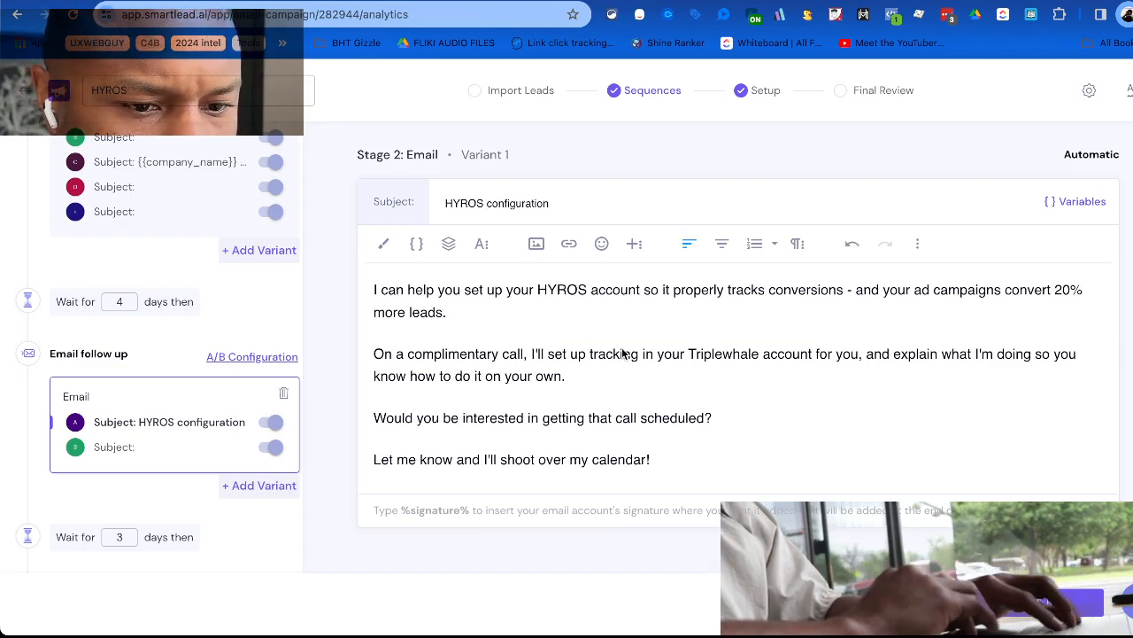
pyautogui.moveTo(690, 353); pyautogui.dragTo(757, 355)
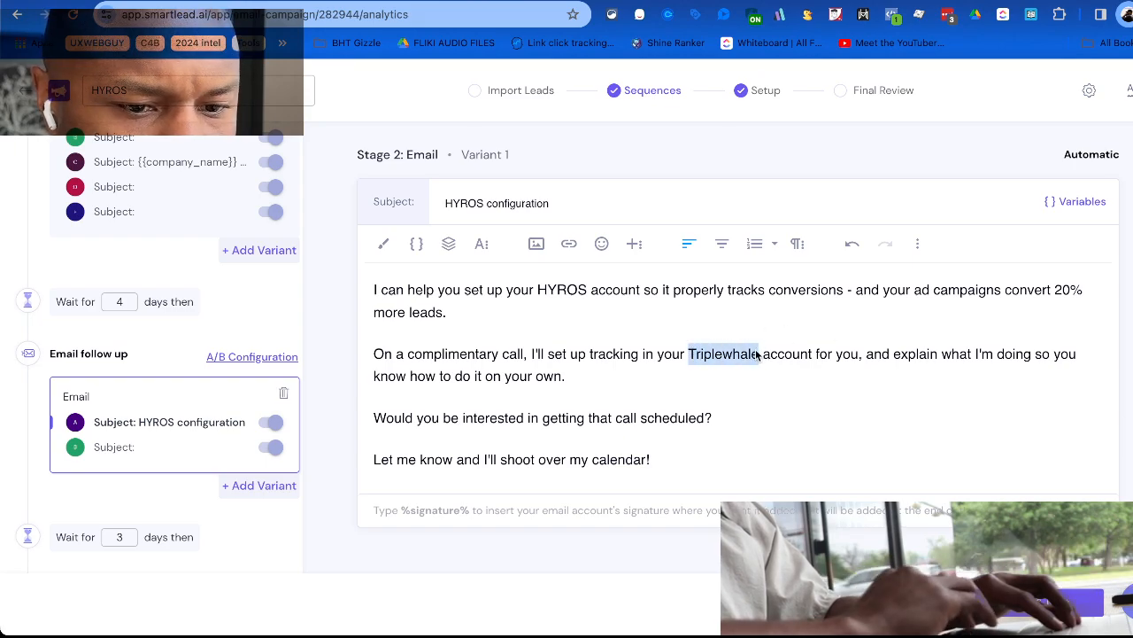
pyautogui.write('HYROS')
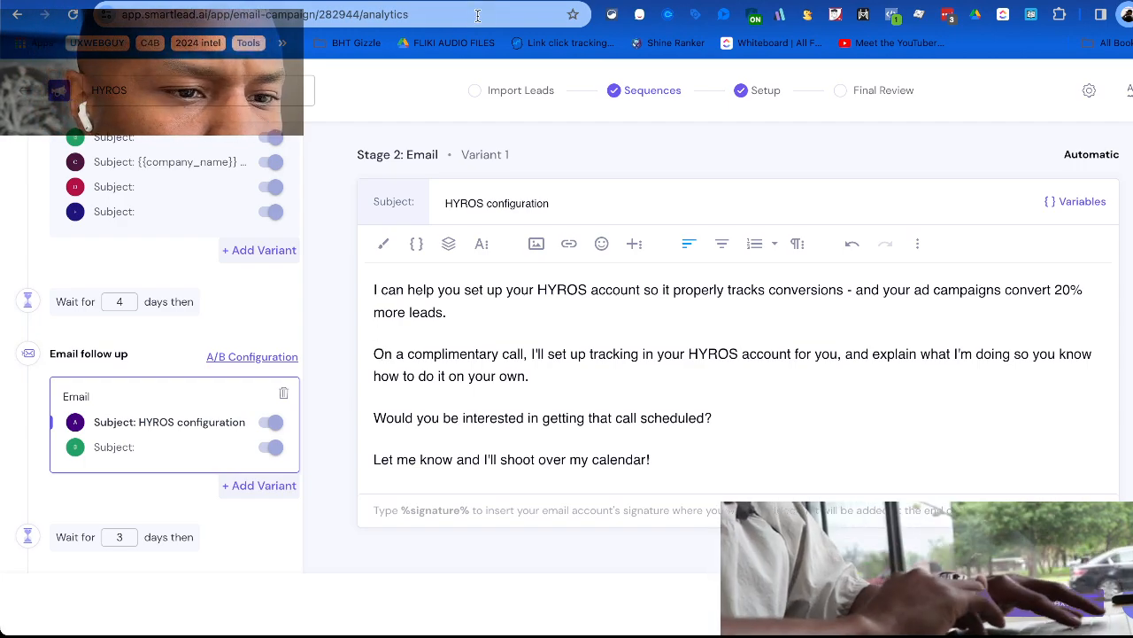
# Switch to the Namecheap domain list and check the availability of hyrostracking.com and hyrosconfiguration.com.
pyautogui.click(549, 3)
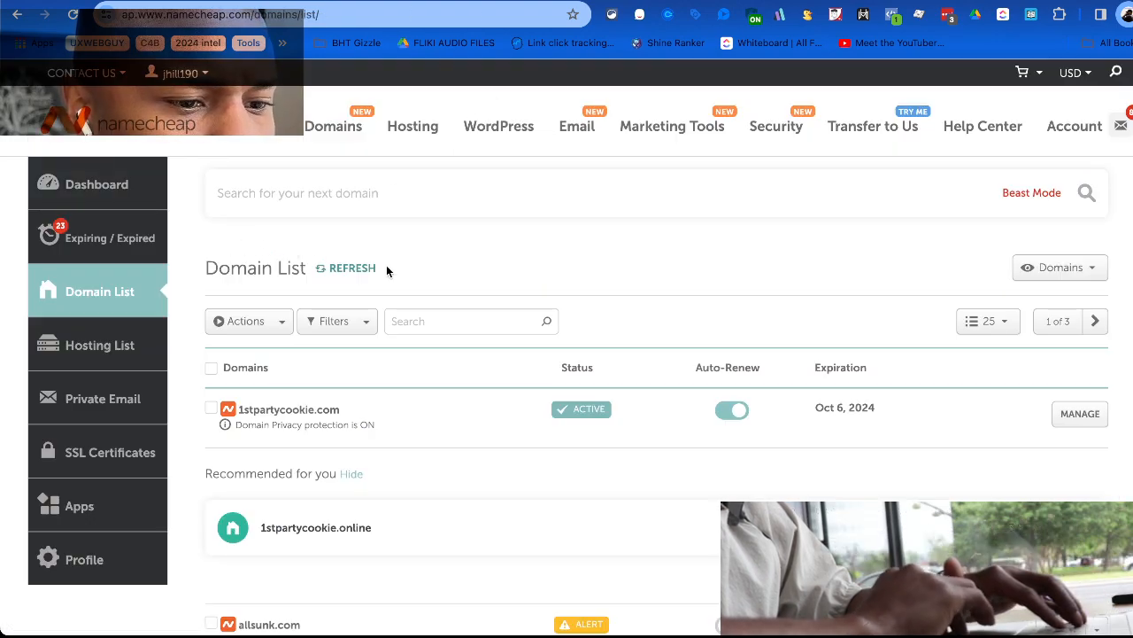
pyautogui.click(510, 182)
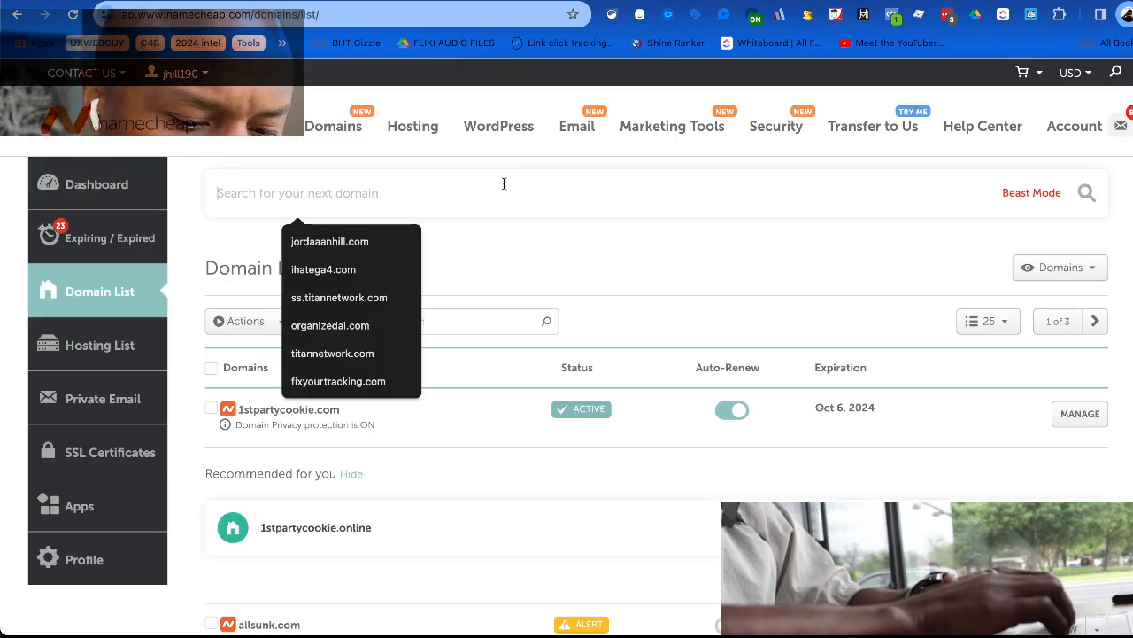
pyautogui.write('hyrostracking.com')
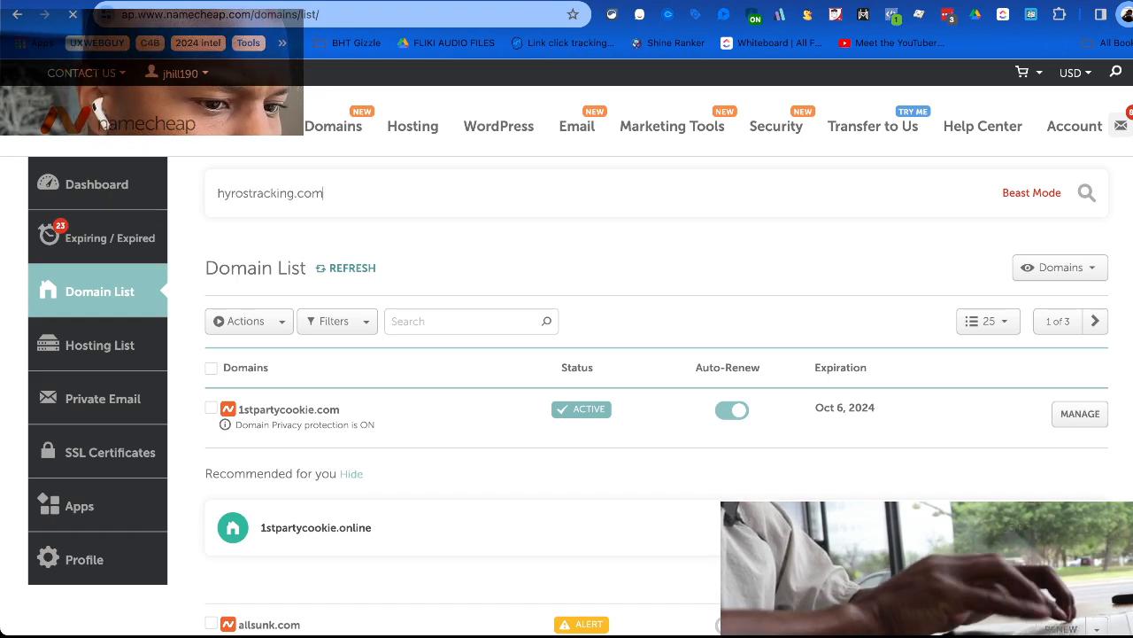
pyautogui.press('Return')
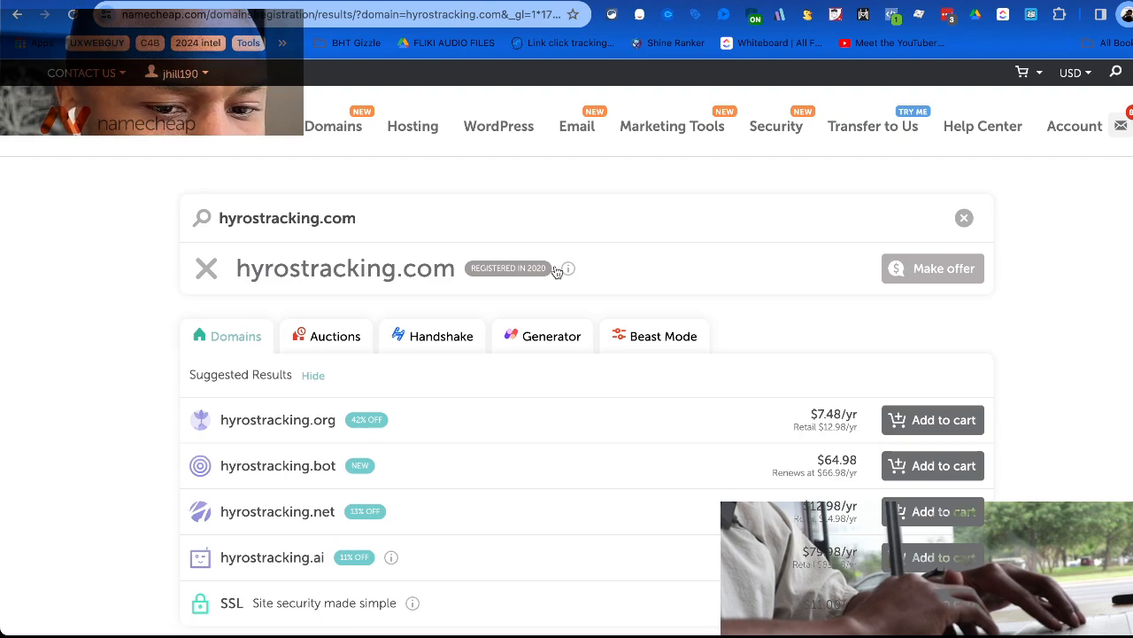
pyautogui.moveTo(568, 267)
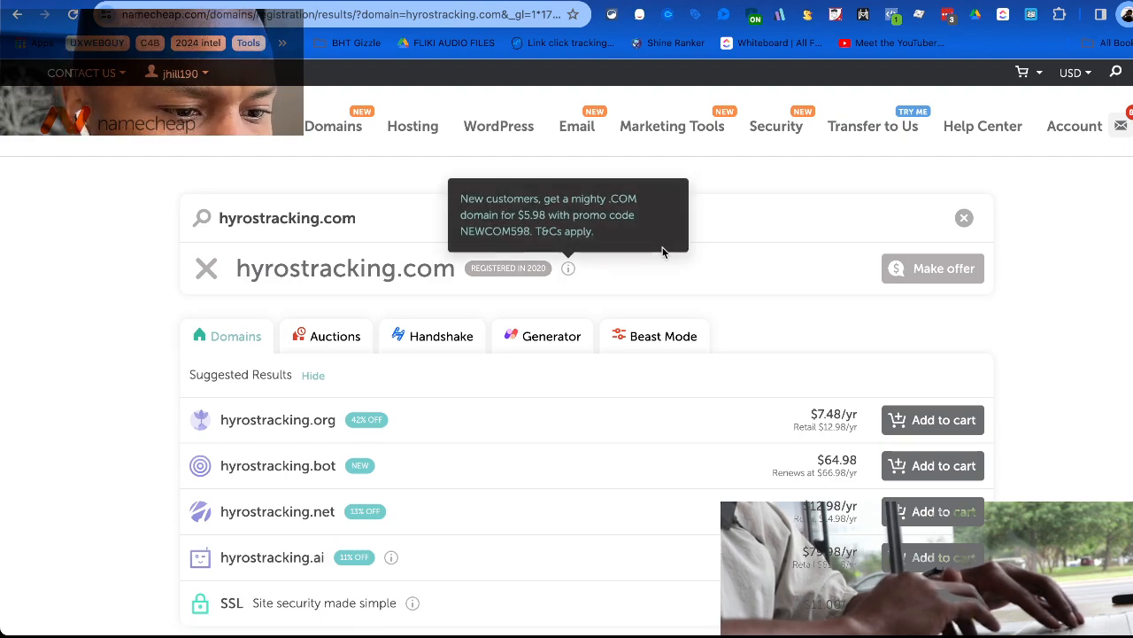
pyautogui.scroll(-3, 276, 239)
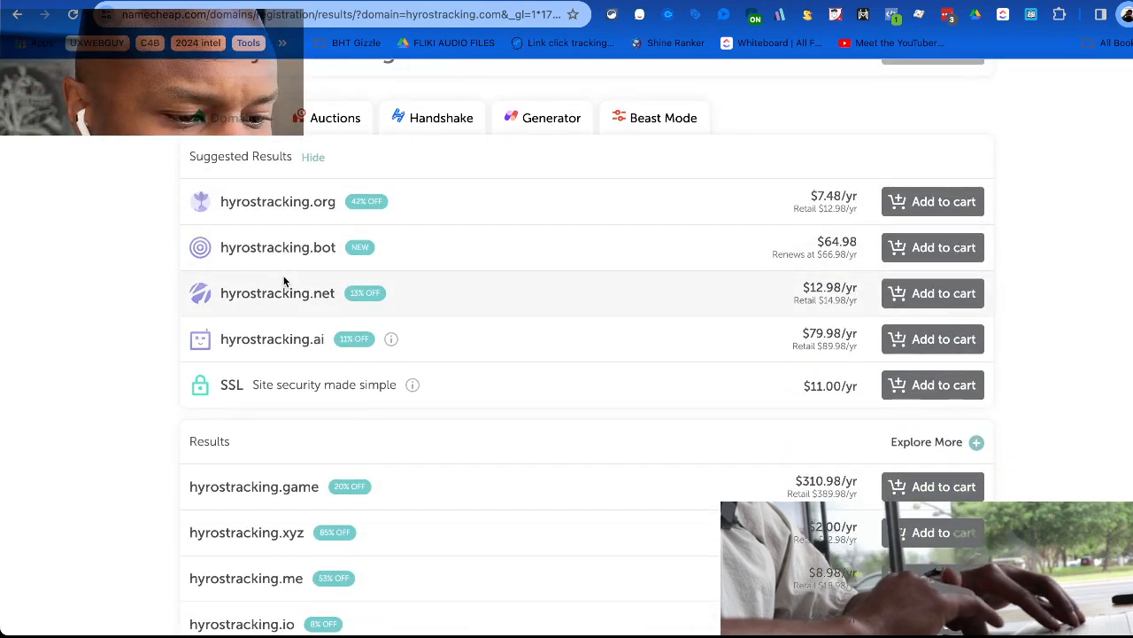
pyautogui.scroll(3, 283, 275)
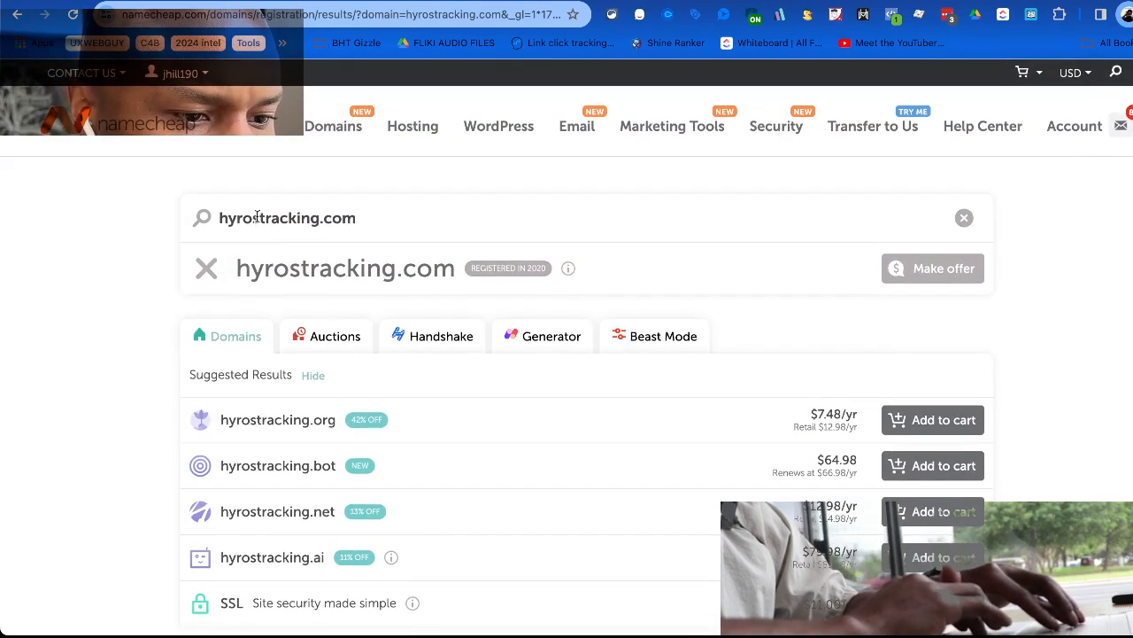
pyautogui.moveTo(260, 218); pyautogui.dragTo(319, 218)
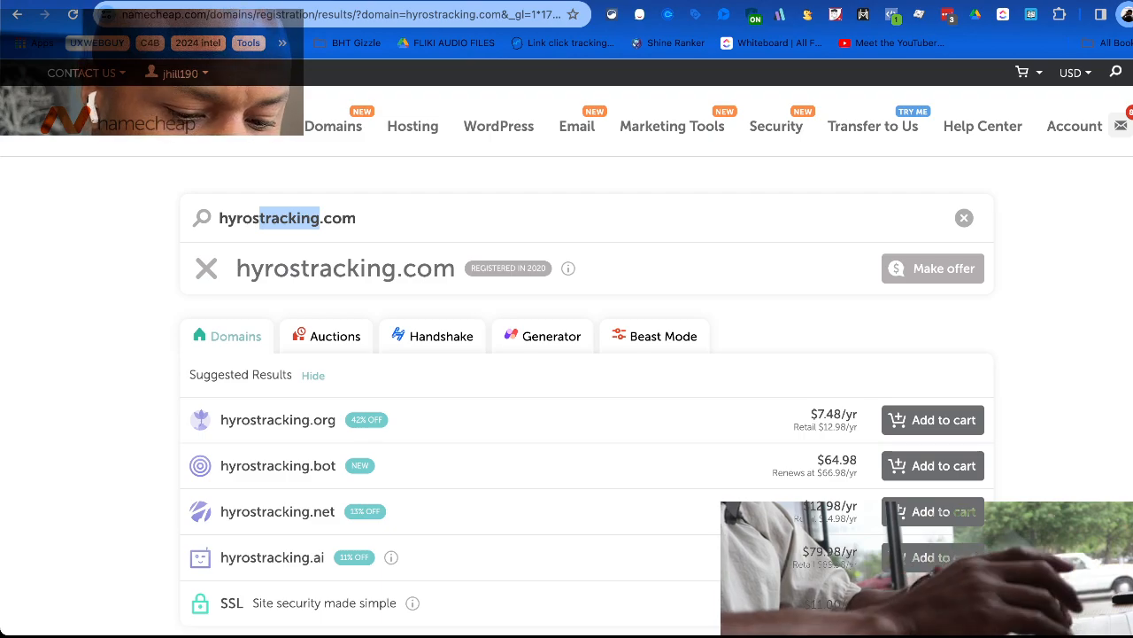
pyautogui.write('configuration')
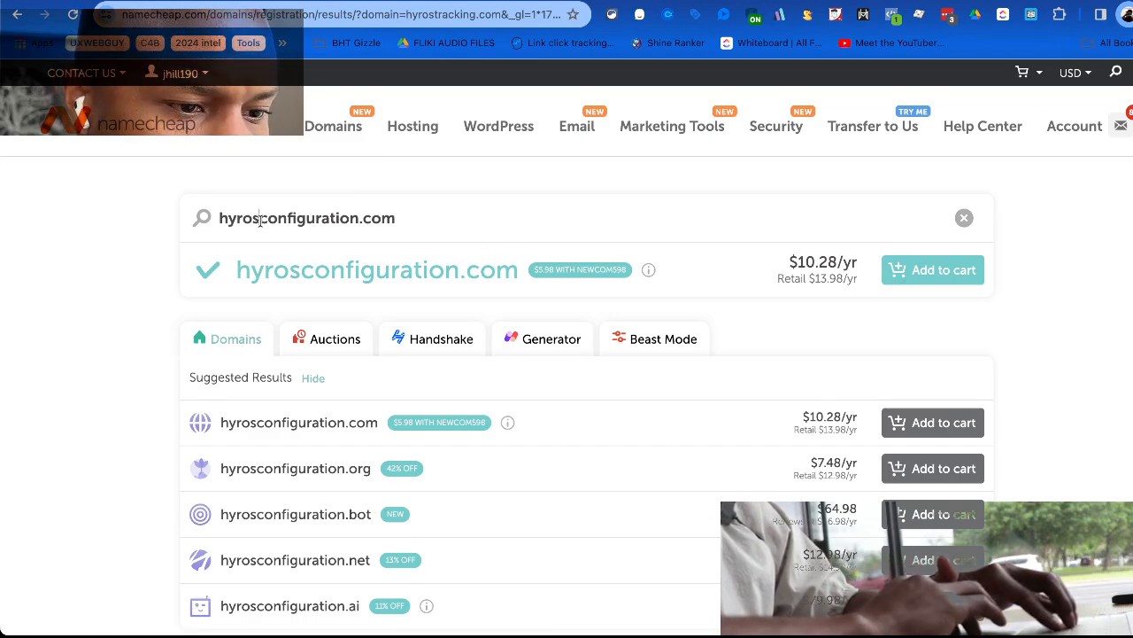
# Search for the domain hyrostrackinghelp.com and add it to the cart.
pyautogui.moveTo(260, 218); pyautogui.dragTo(357, 222)
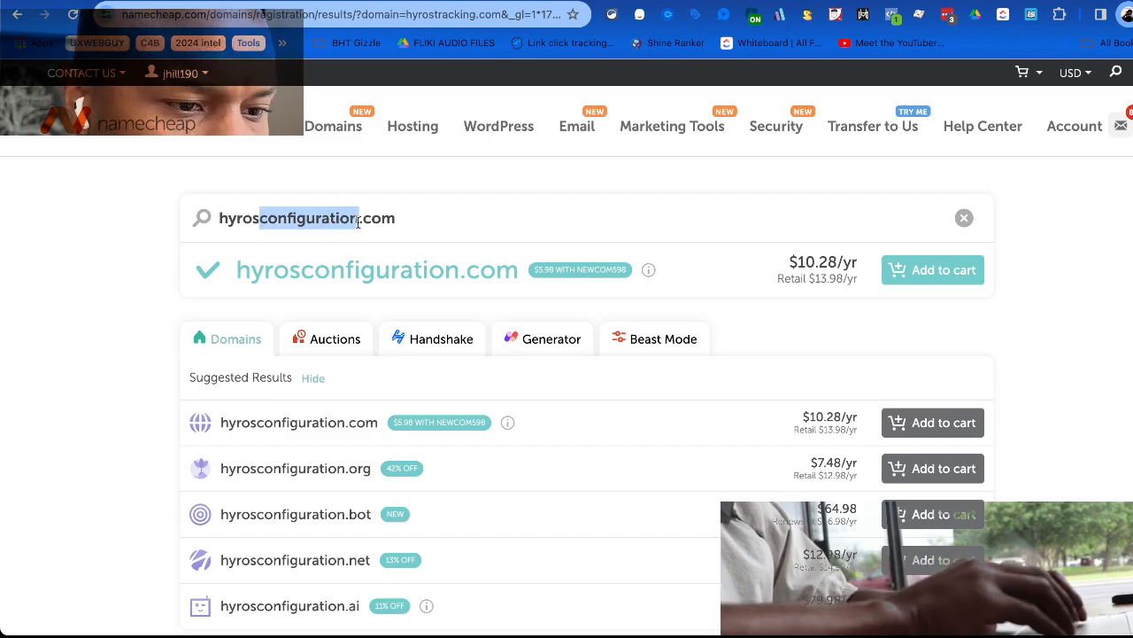
pyautogui.write('trackinghel')
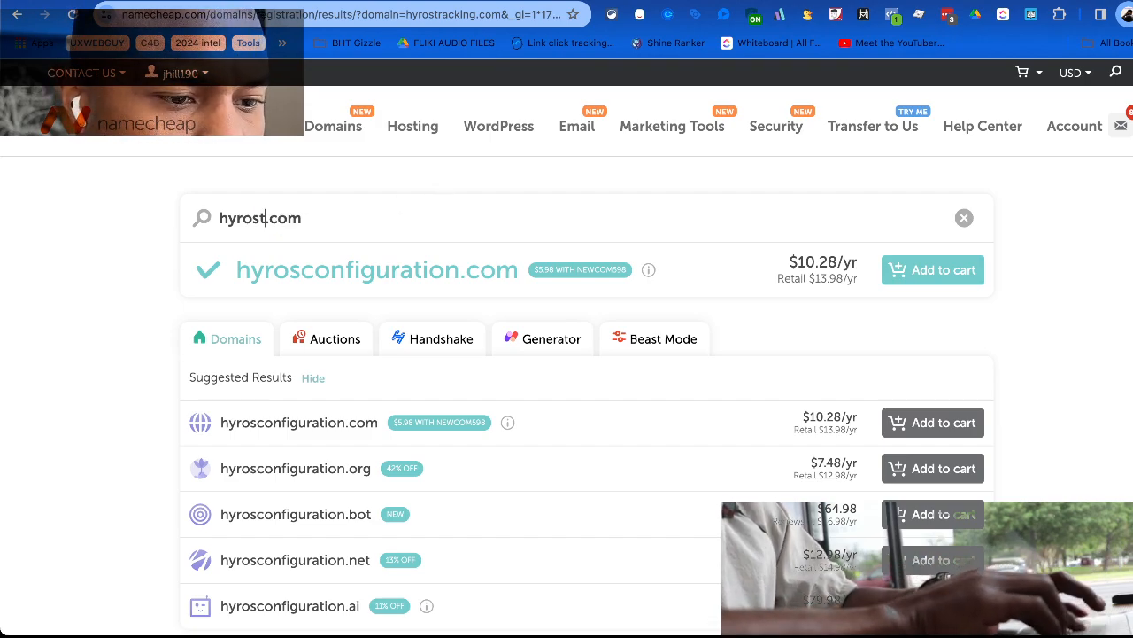
pyautogui.write('pi')
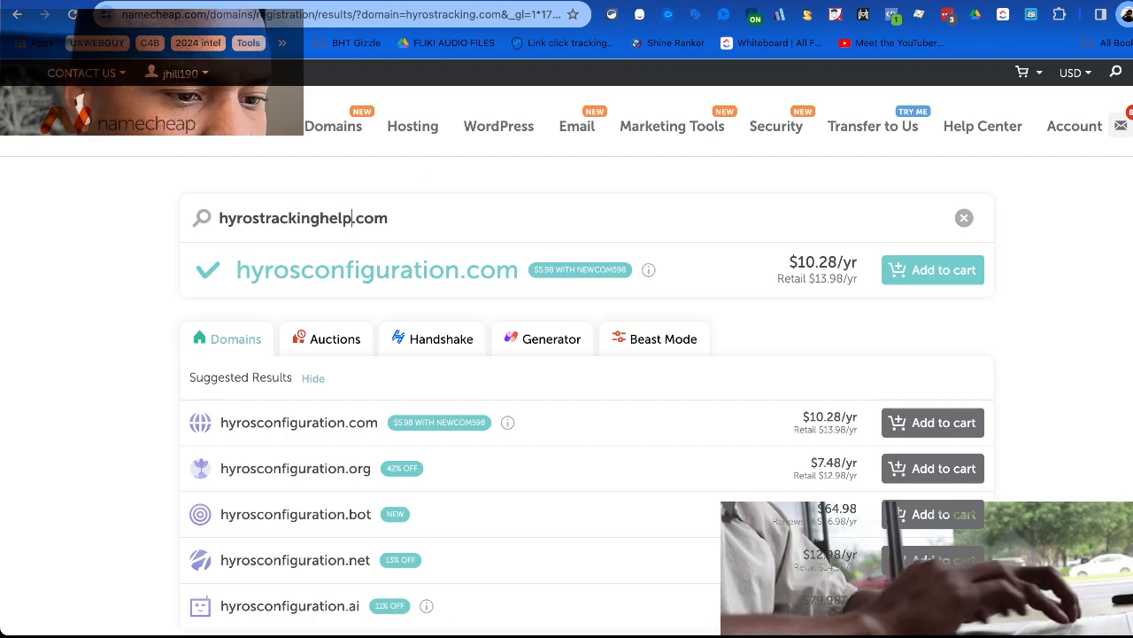
pyautogui.press('BackSpace')
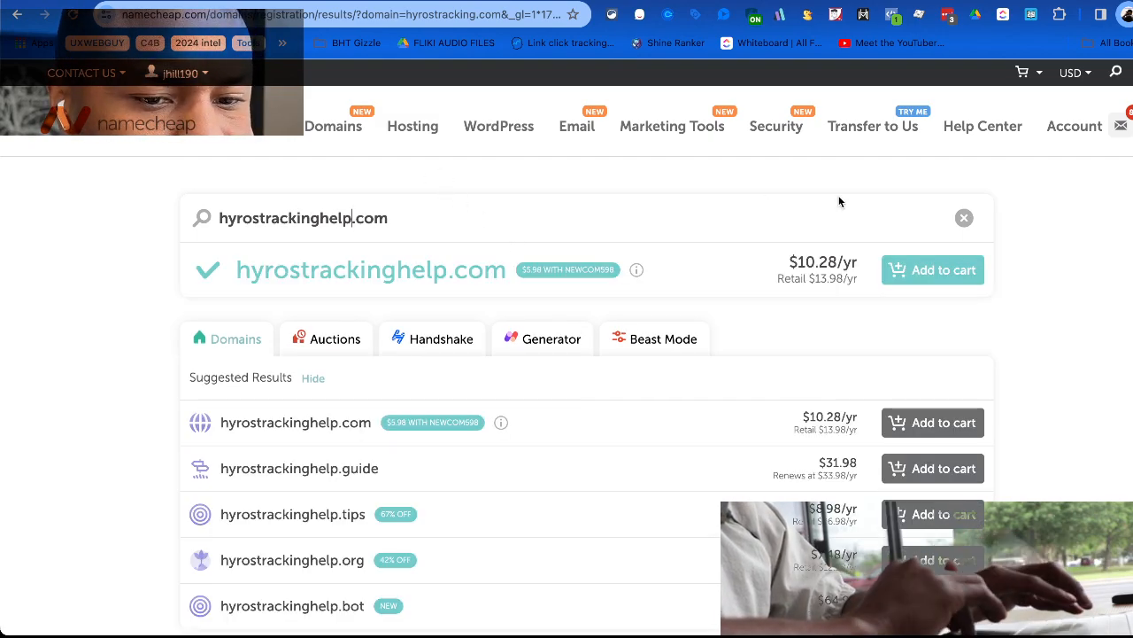
pyautogui.click(909, 277)
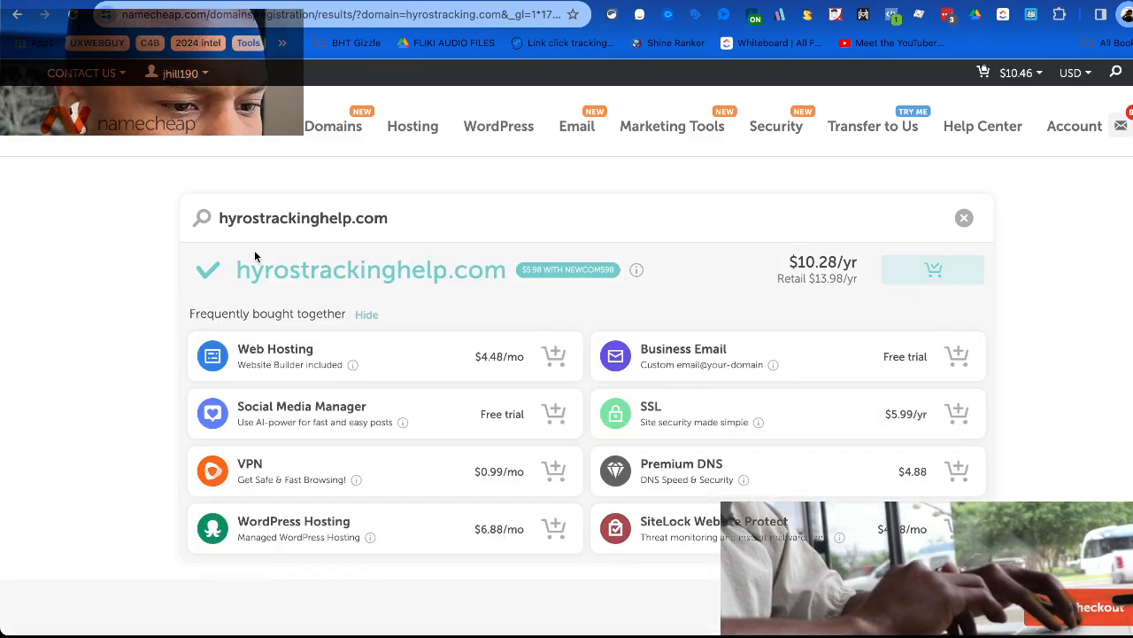
# Search for the domain hyrosconfiguration.com and add it to the cart.
pyautogui.moveTo(260, 217); pyautogui.dragTo(349, 220)
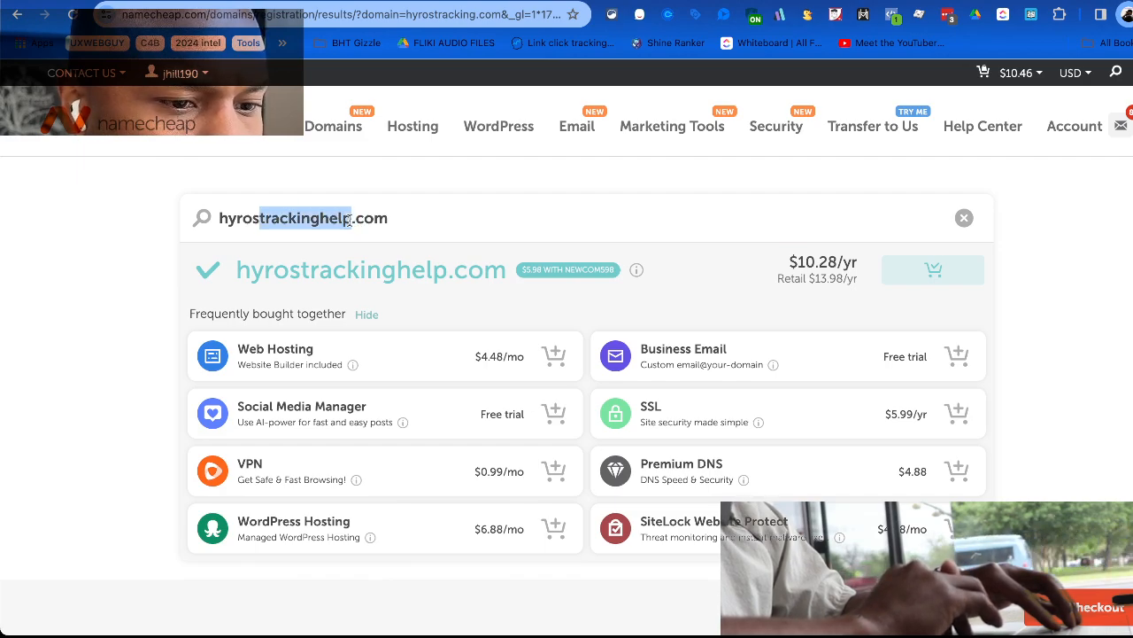
pyautogui.write('configuration')
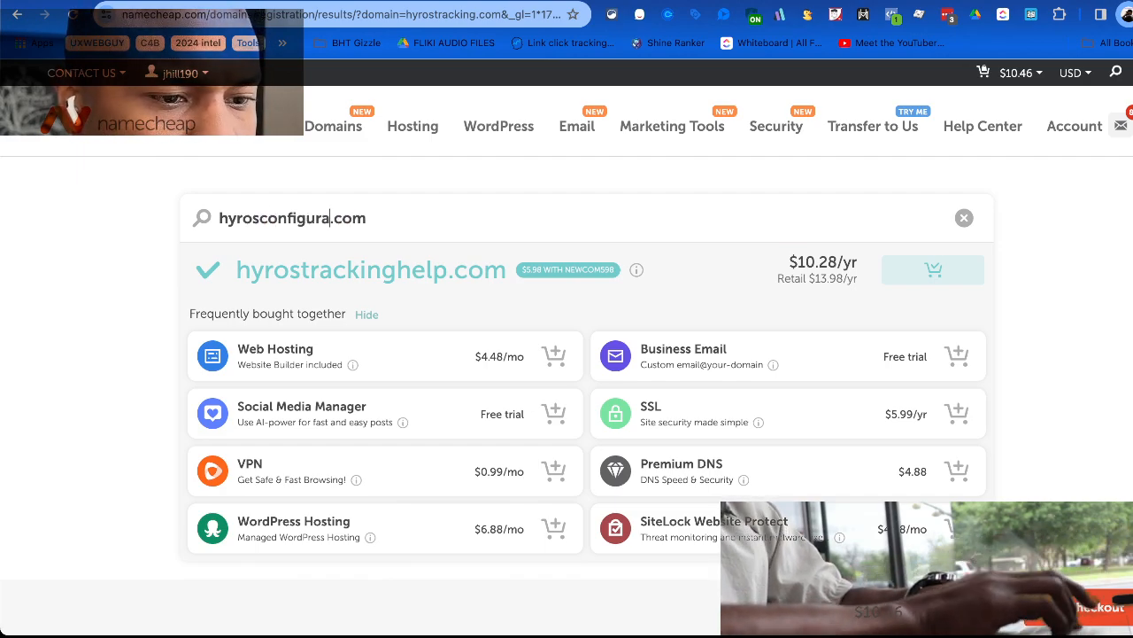
pyautogui.press('Return')
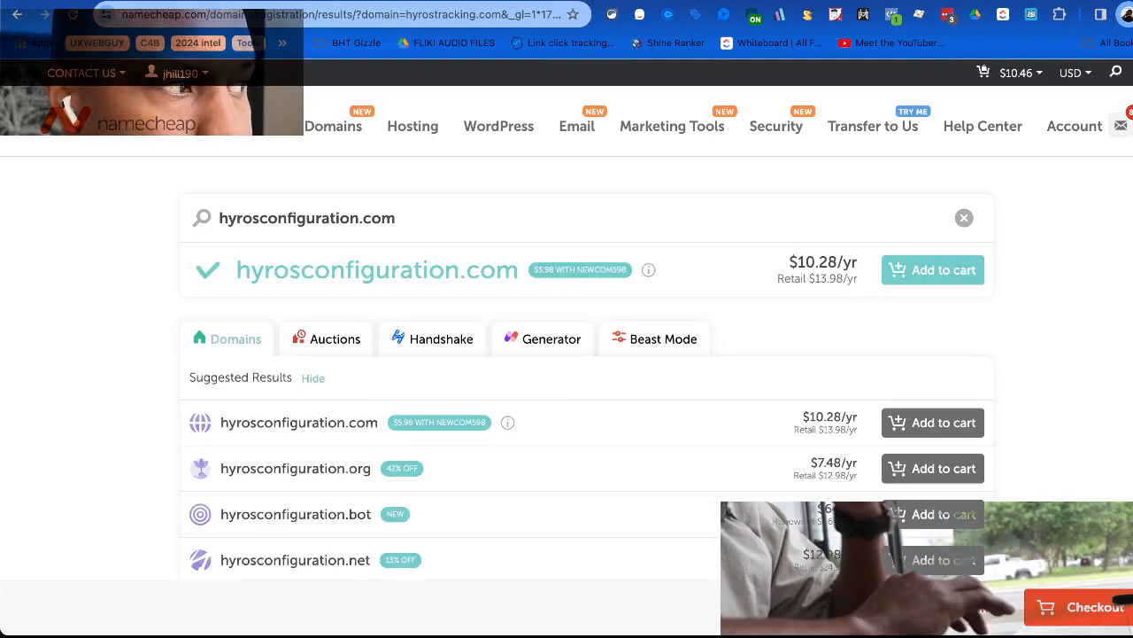
pyautogui.click(950, 278)
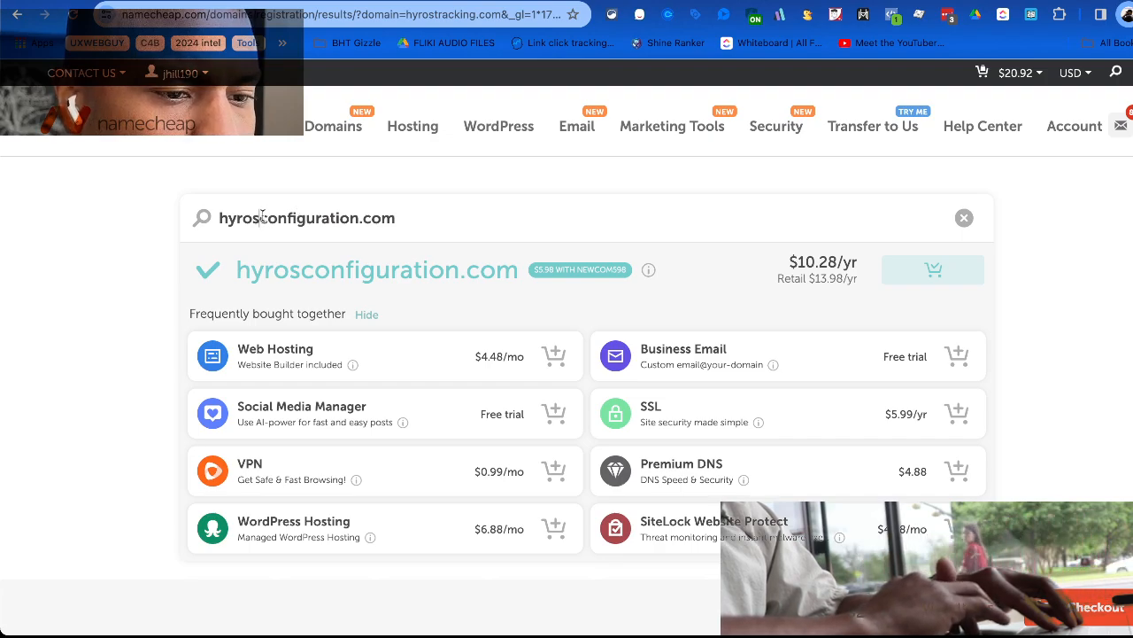
# Search for the domain hyrosdata.com and add it to the cart.
pyautogui.moveTo(262, 217); pyautogui.dragTo(359, 221)
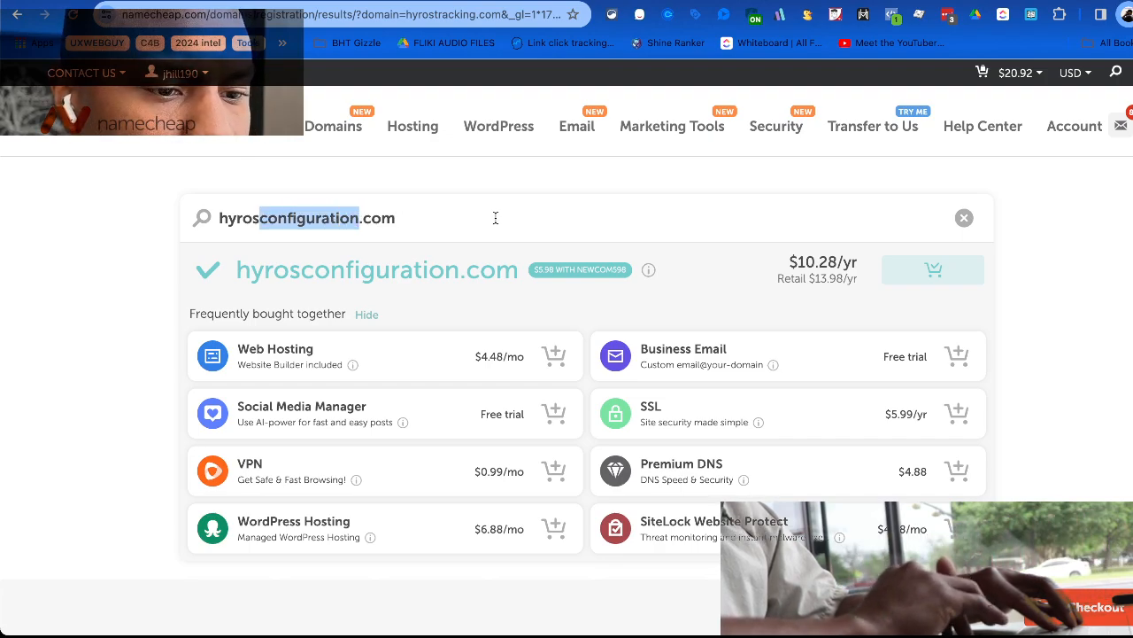
pyautogui.press('BackSpace')
pyautogui.press('Return')
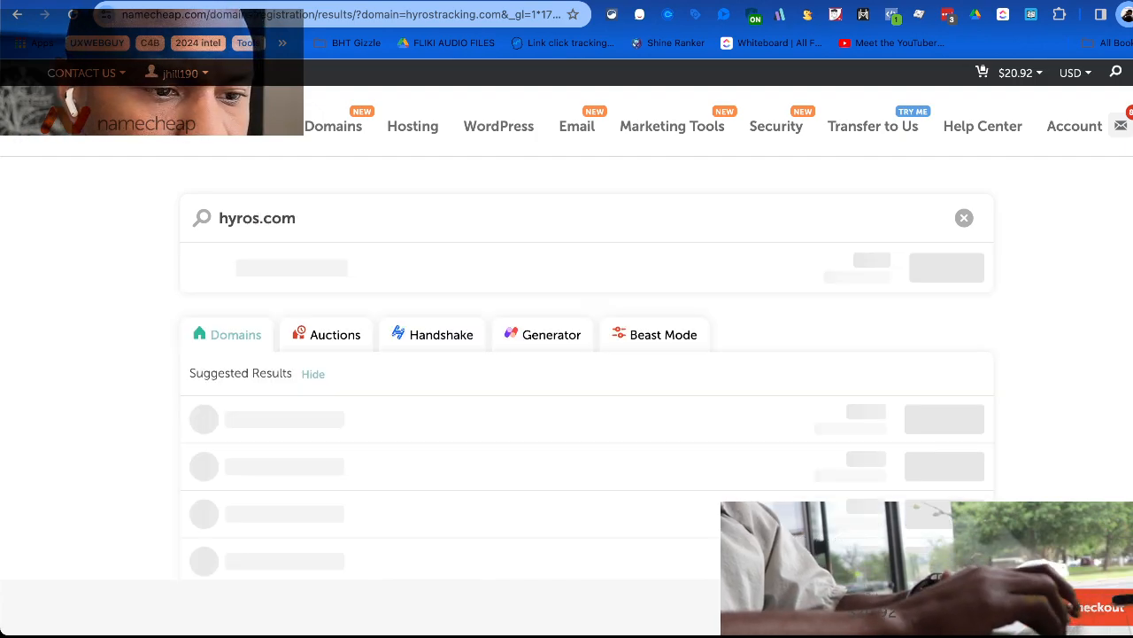
pyautogui.write('data')
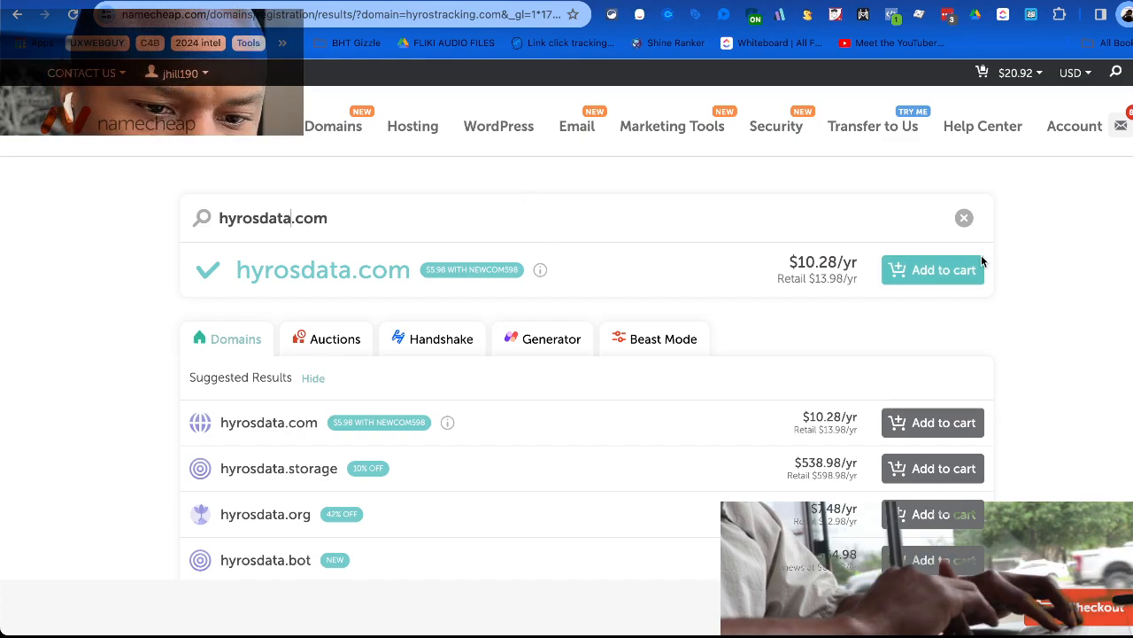
pyautogui.click(973, 270)
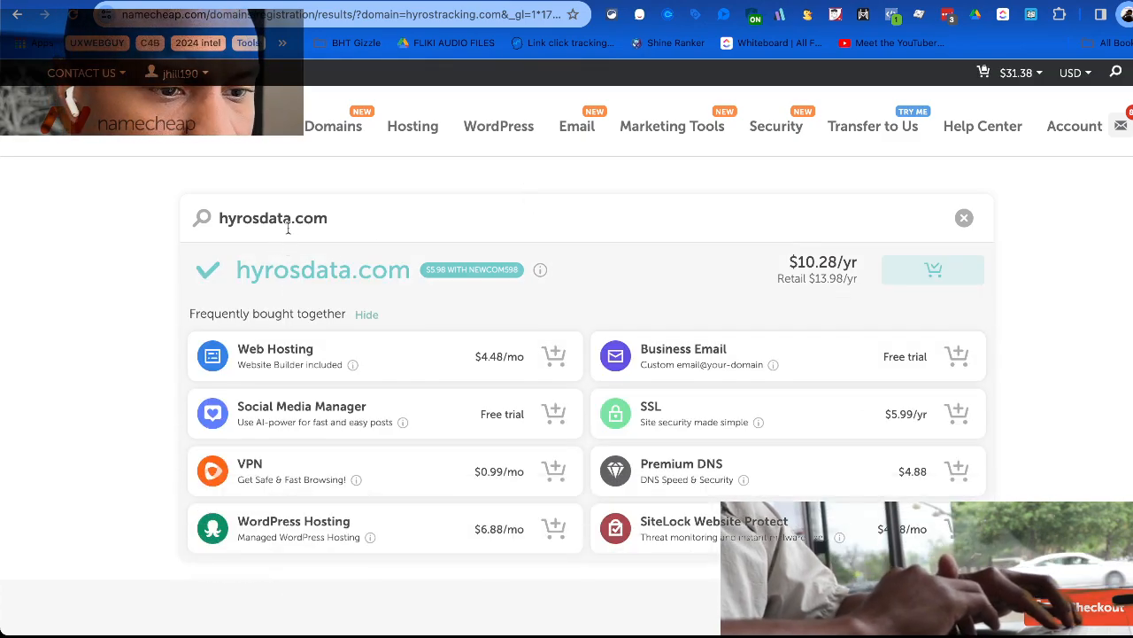
# Shorten the searched domain to hyros.com and check its availability.
pyautogui.press('BackSpace')
pyautogui.press('BackSpace')
pyautogui.press('BackSpace')
pyautogui.press('BackSpace')
pyautogui.press('BackSpace')
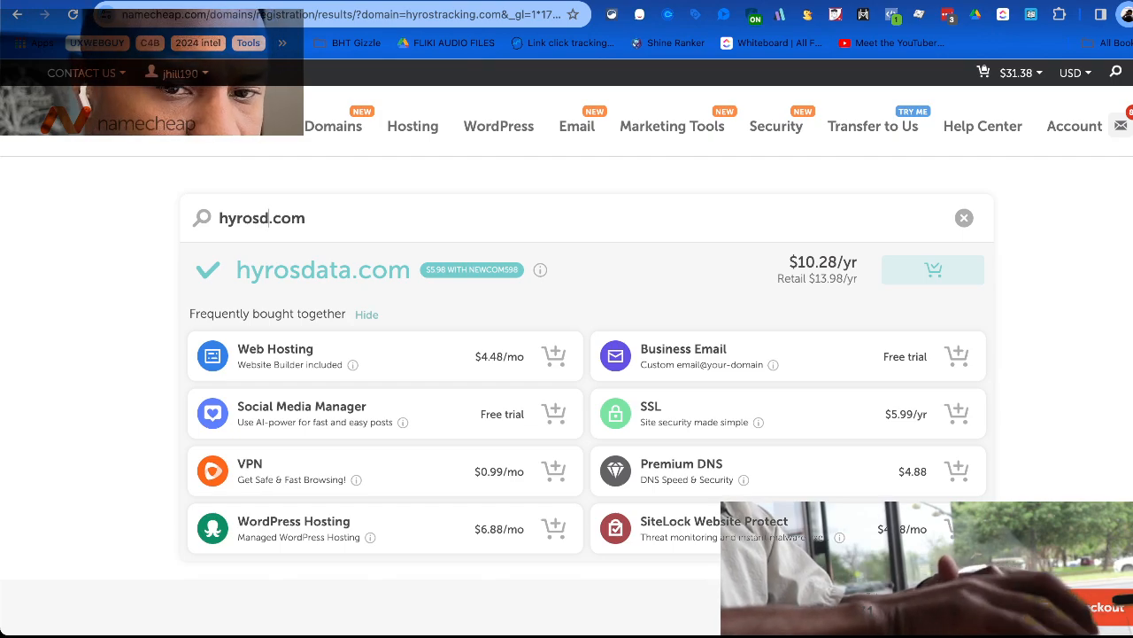
pyautogui.write('s')
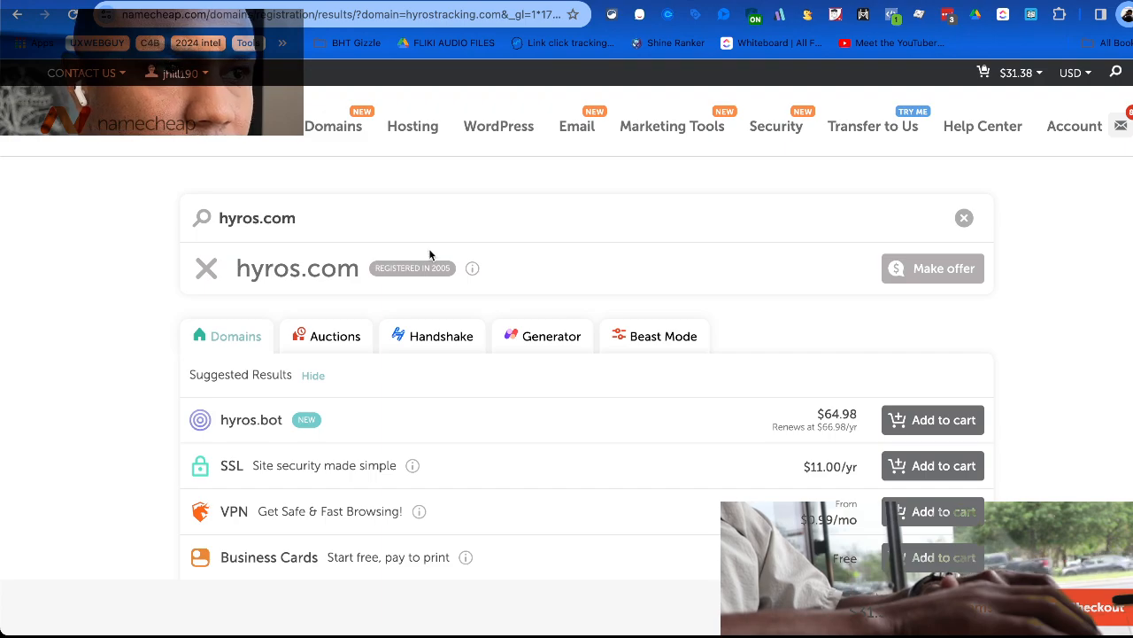
# Change the searched domain's extension to .store and add hyros.store to the cart.
pyautogui.hotkey('shift', 'Left')
pyautogui.hotkey('shift', 'Left')
pyautogui.hotkey('shift', 'Left')
pyautogui.hotkey('shift', 'Left')
pyautogui.write('.store')
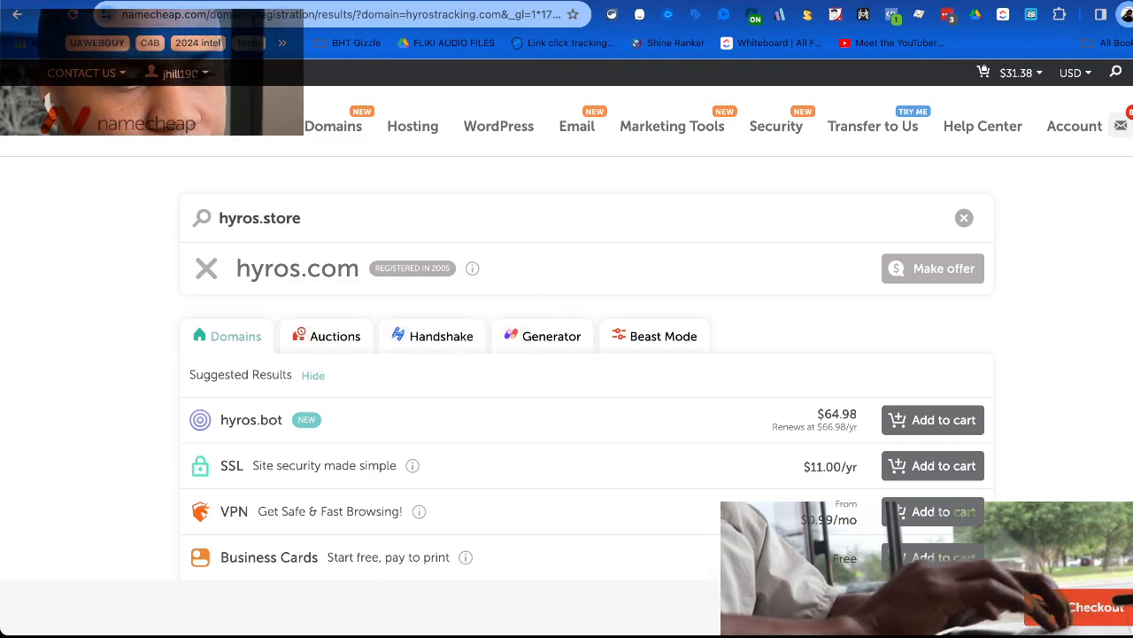
pyautogui.press('Return')
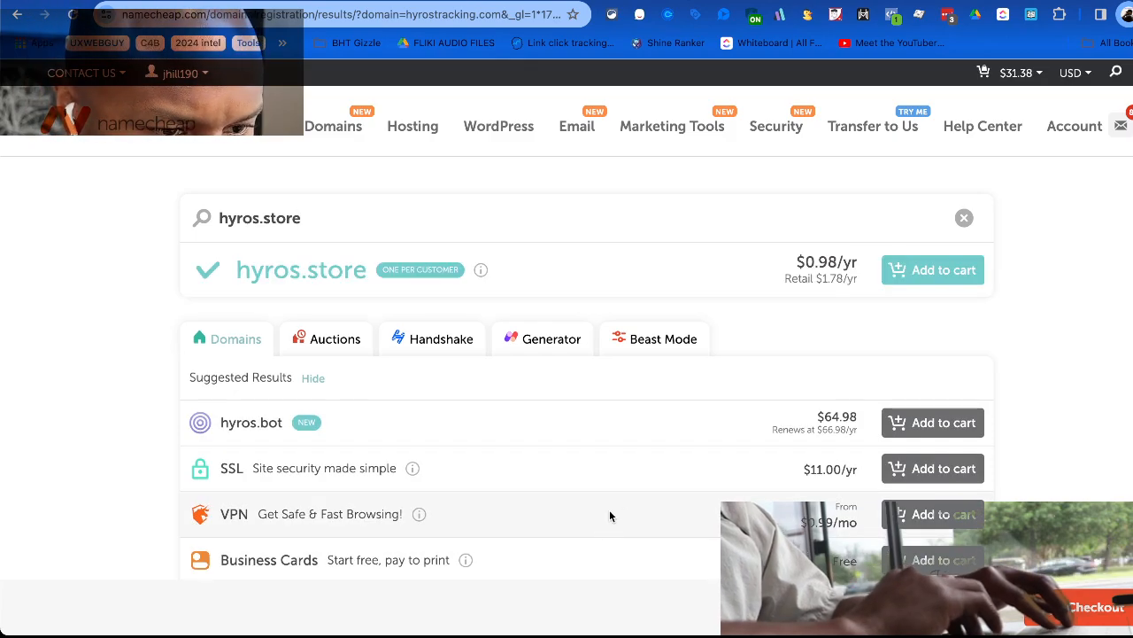
pyautogui.click(937, 281)
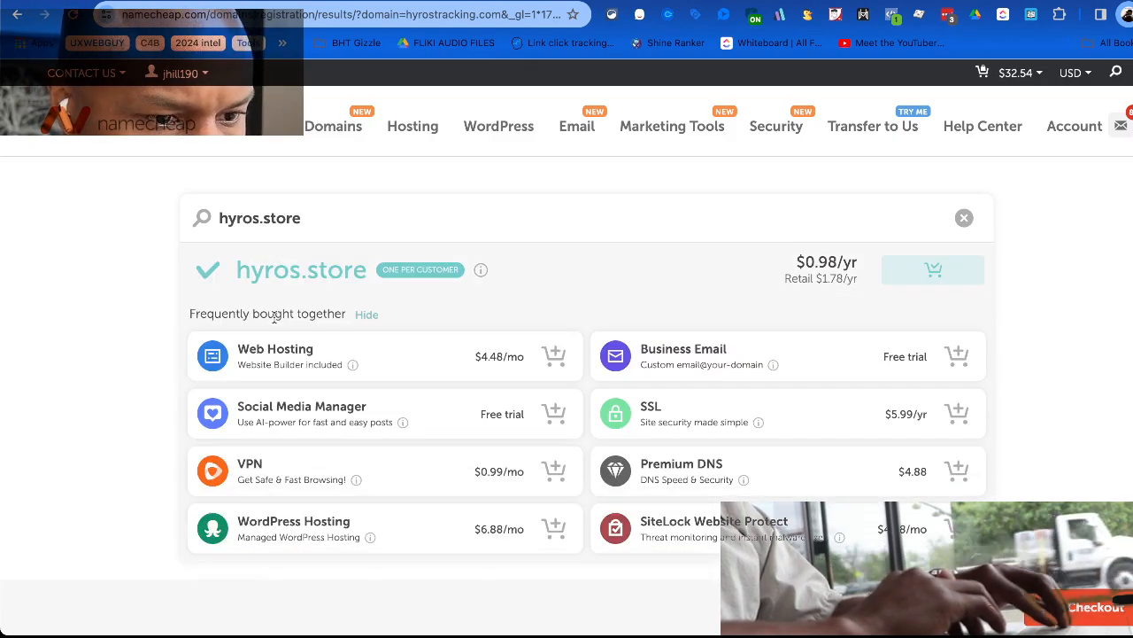
# Review the other extensions offered for the hyros domain and select the store extension in the search text.
pyautogui.scroll(-10, 283, 363)
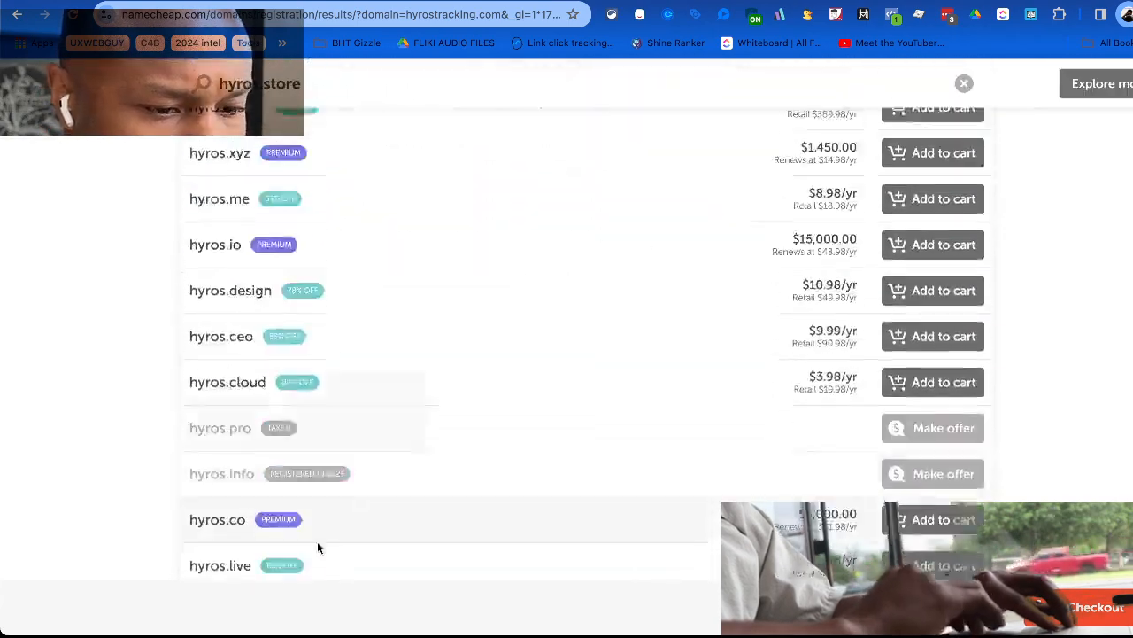
pyautogui.scroll(-10, 317, 544)
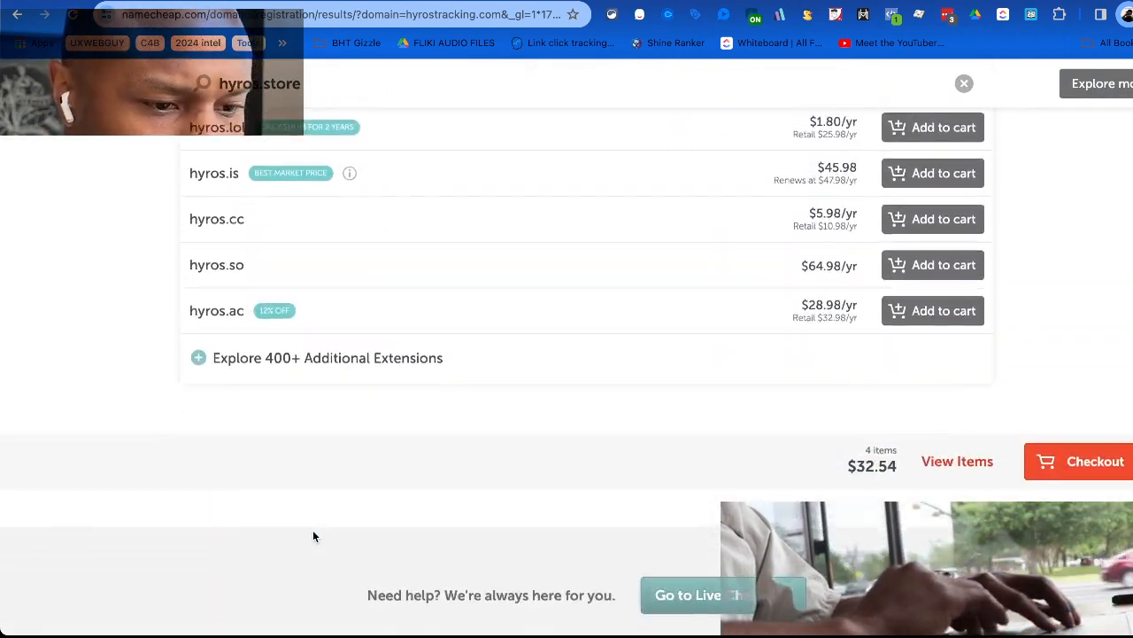
pyautogui.scroll(20, 313, 536)
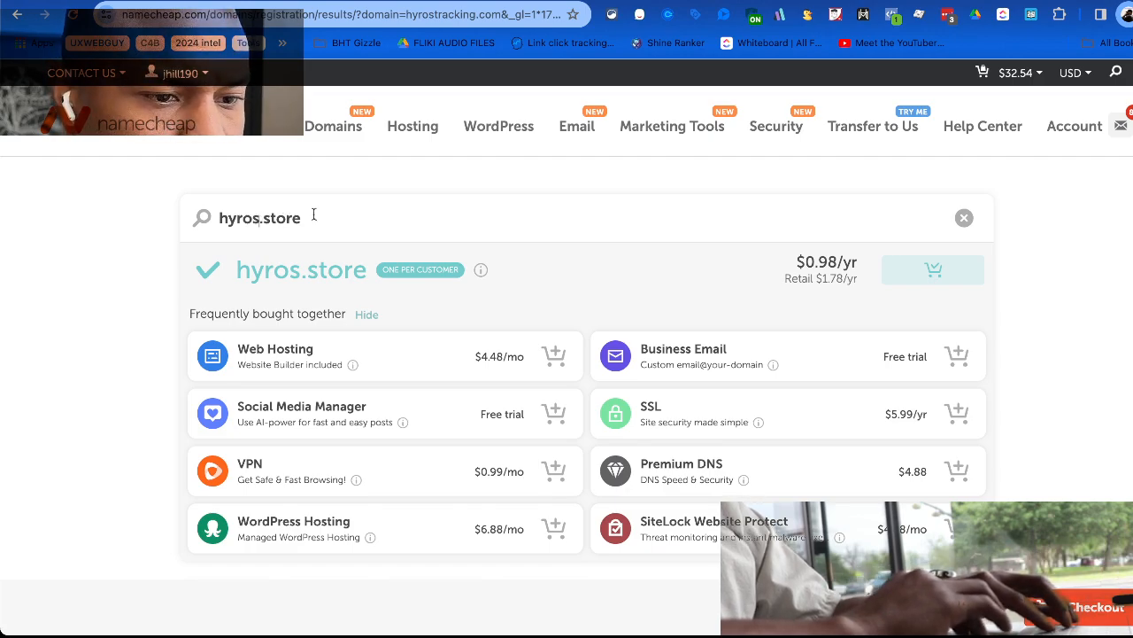
pyautogui.moveTo(263, 218); pyautogui.dragTo(399, 220)
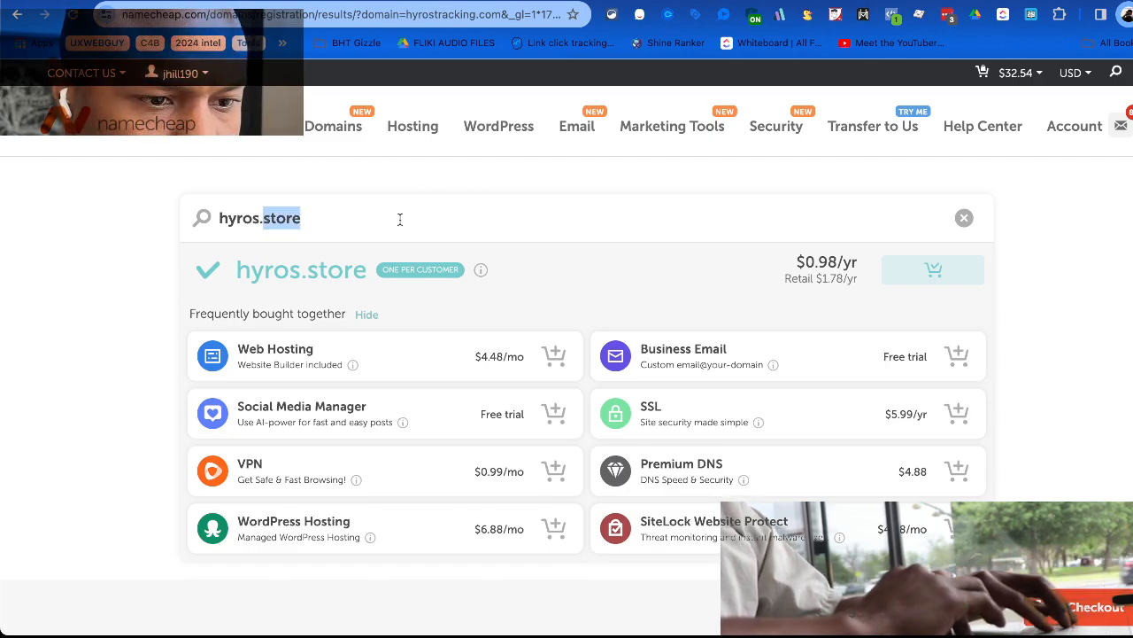
# Search for the domain hyros.help and add it to the cart.
pyautogui.write('help')
pyautogui.press('Return')
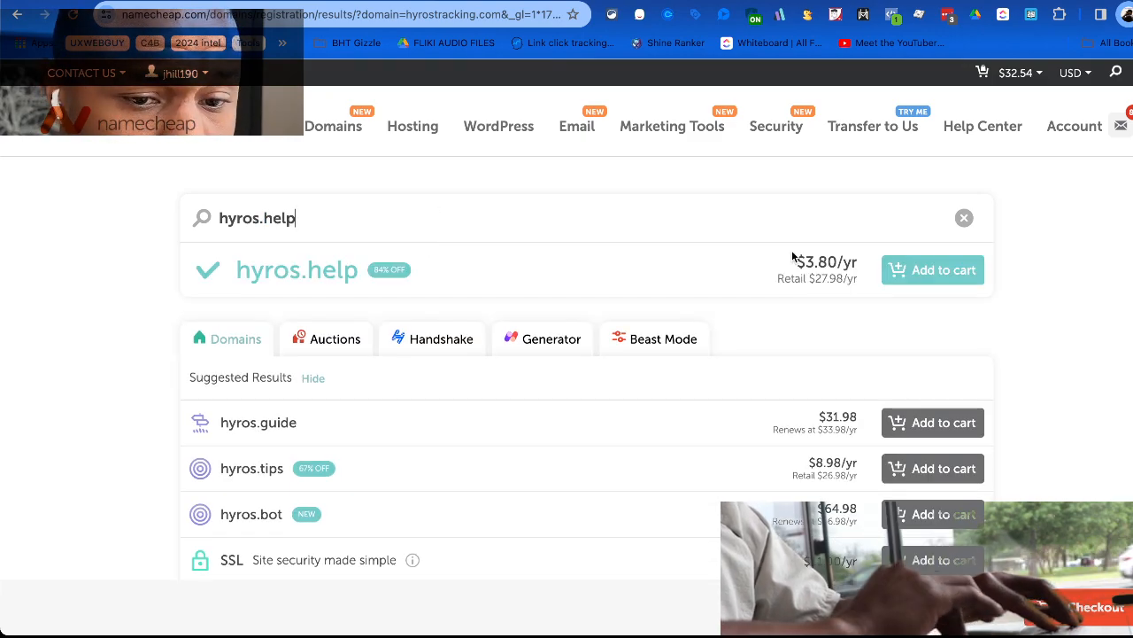
pyautogui.click(916, 280)
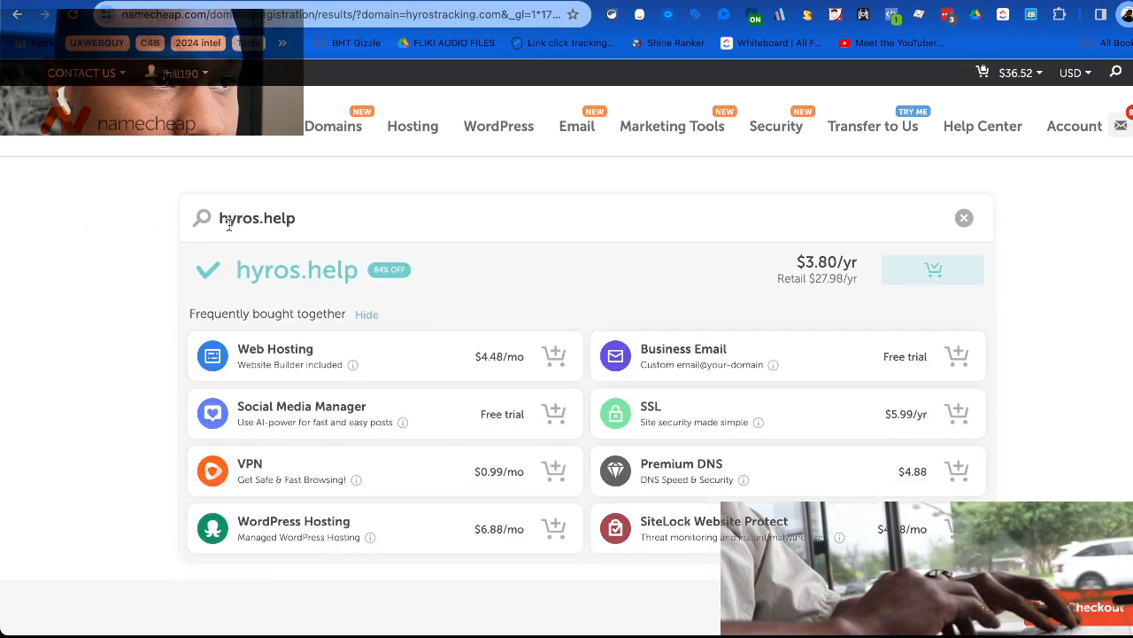
# Search for the domain trackingconfiguration.com and add it to the cart.
pyautogui.tripleClick(297, 220)
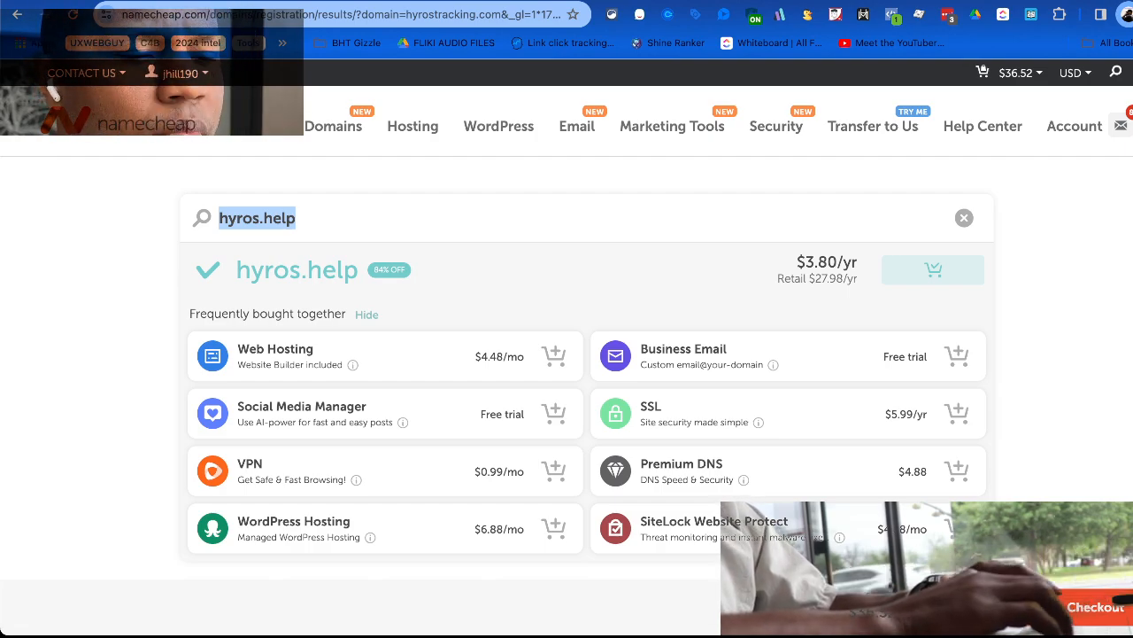
pyautogui.write('confi')
pyautogui.press('BackSpace')
pyautogui.press('BackSpace')
pyautogui.press('BackSpace')
pyautogui.press('BackSpace')
pyautogui.press('BackSpace')
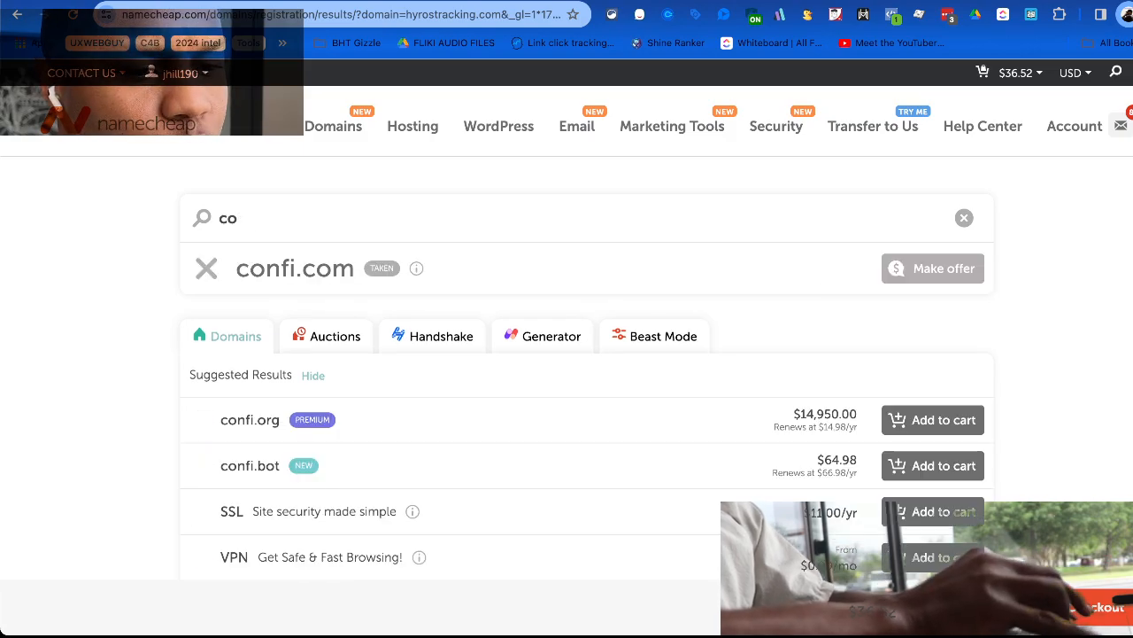
pyautogui.write('trackingcon')
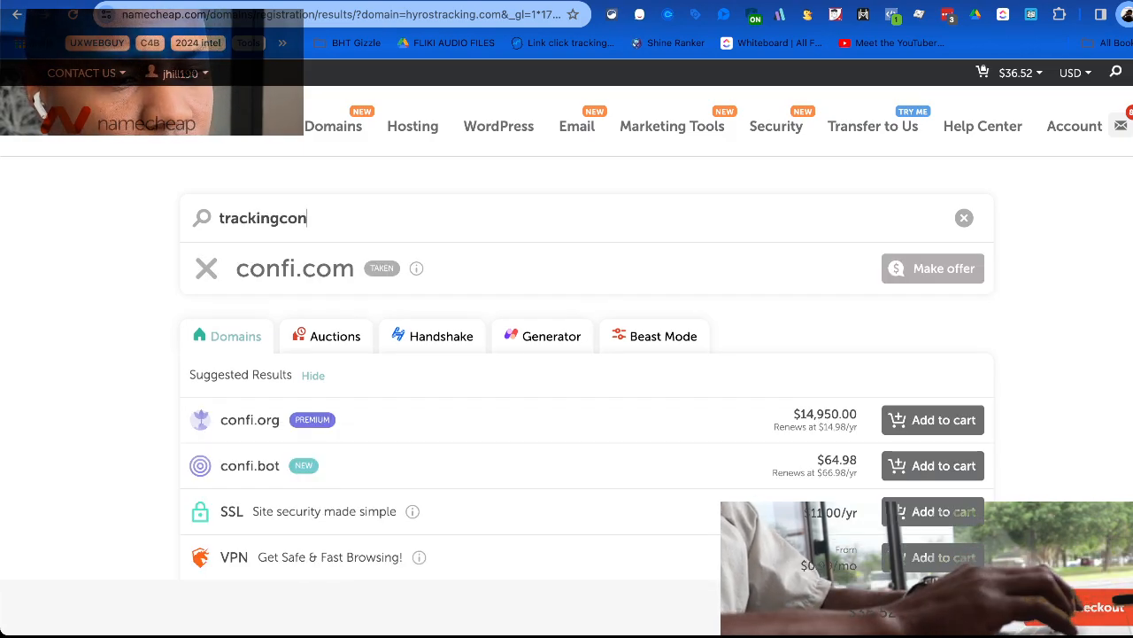
pyautogui.write('figuration.com')
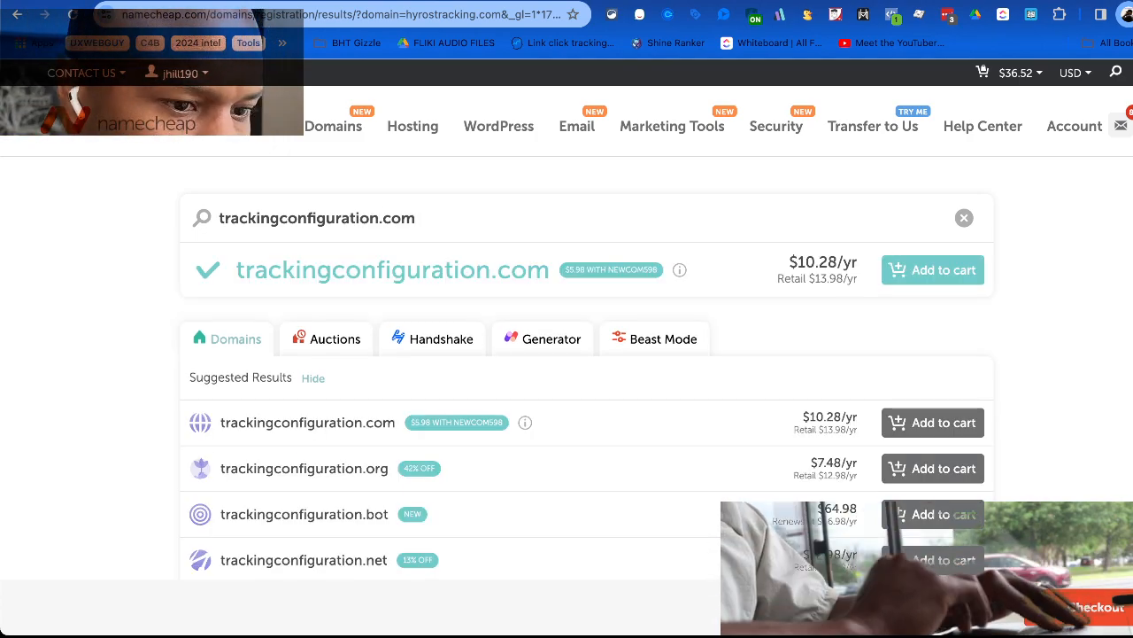
pyautogui.click(893, 269)
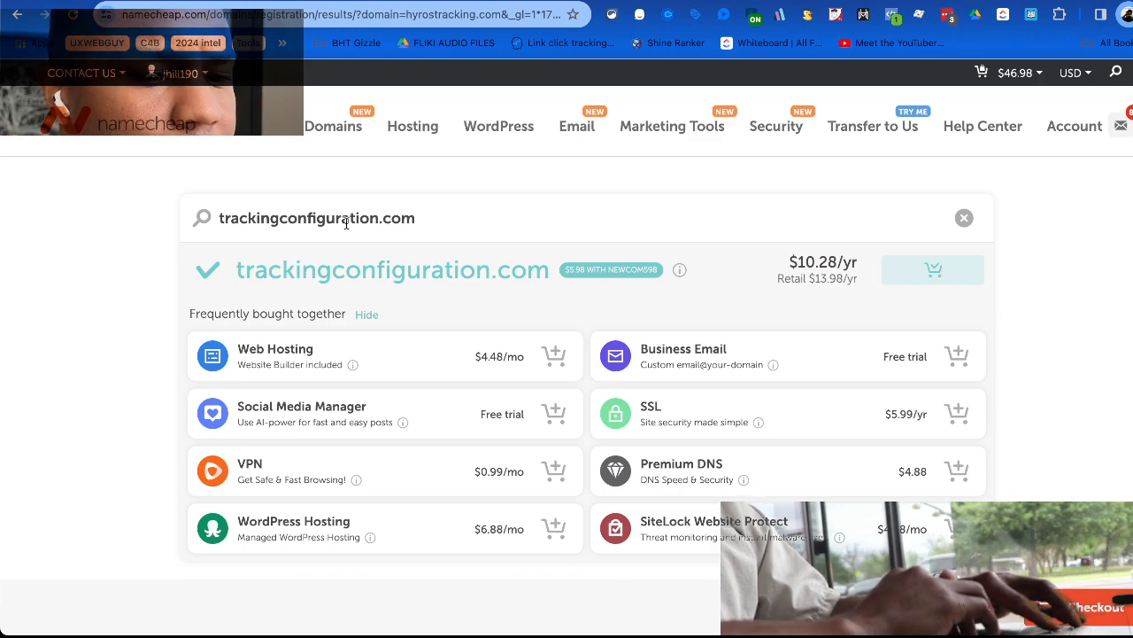
# Check the availability of the domain trackingsetup.com.
pyautogui.moveTo(361, 221); pyautogui.dragTo(375, 221)
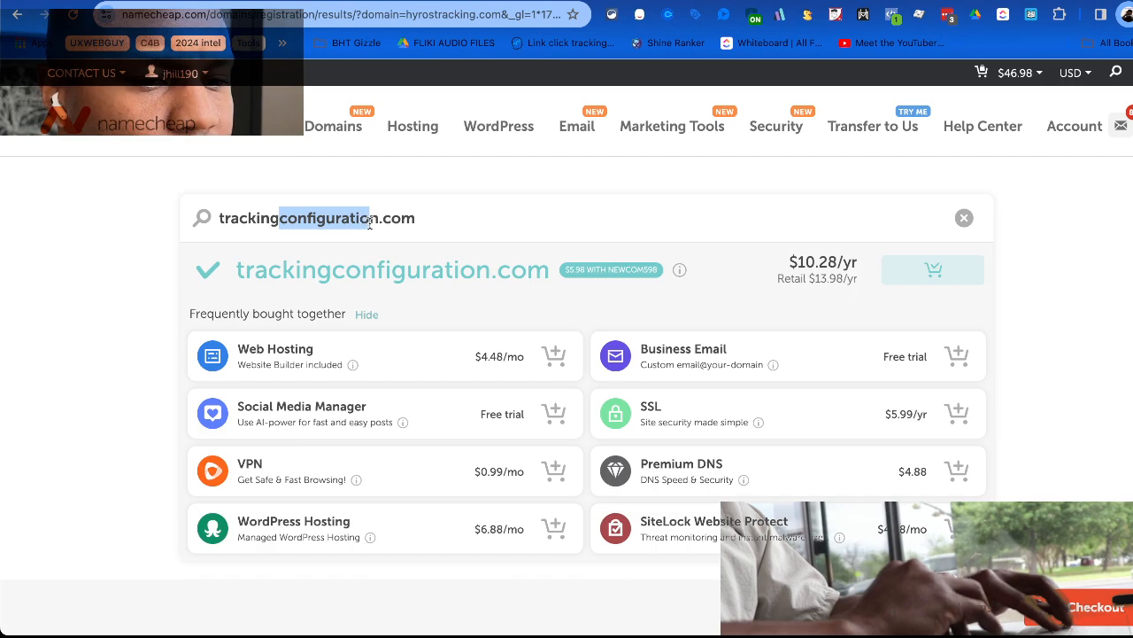
pyautogui.write('setup')
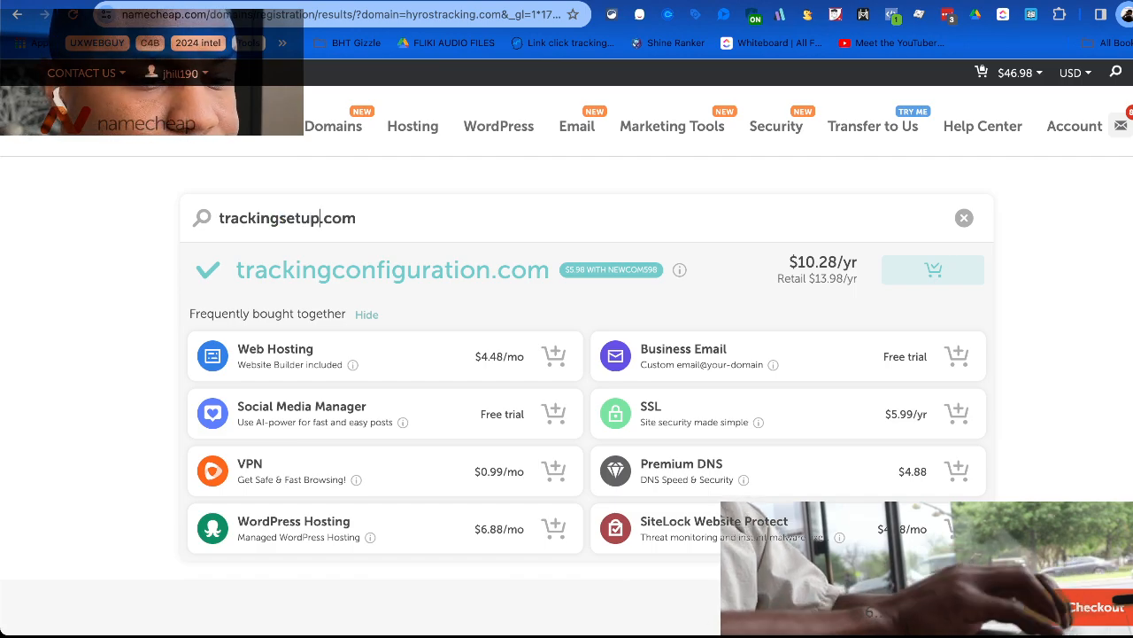
pyautogui.press('Return')
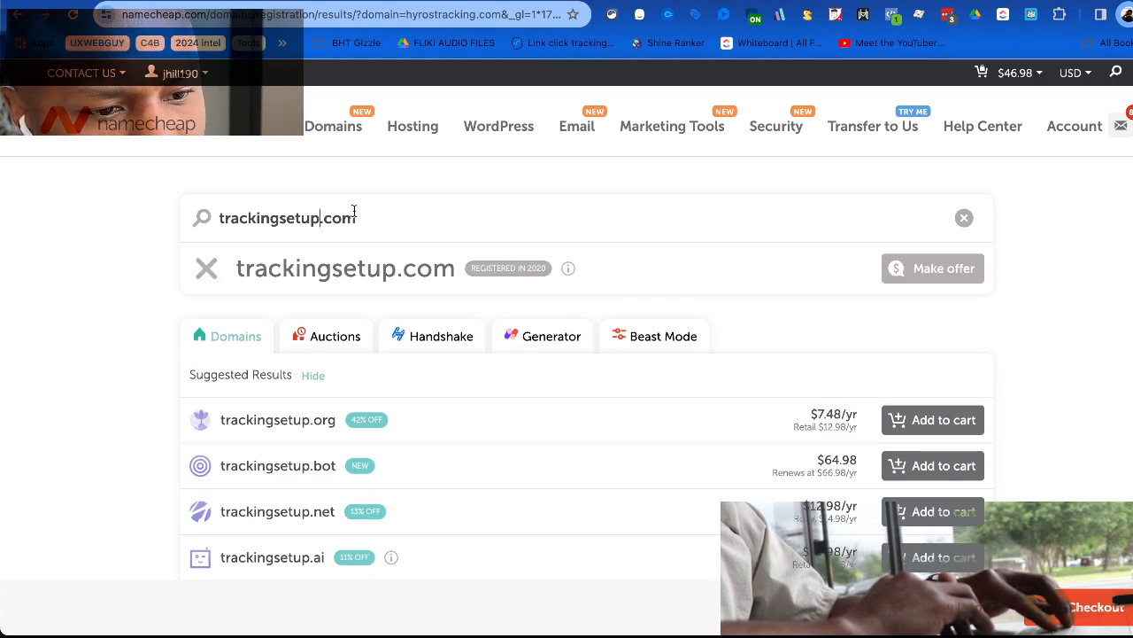
# Check the availability of the domains tracking.com and bettertracking.com.
pyautogui.press('BackSpace')
pyautogui.press('BackSpace')
pyautogui.press('BackSpace')
pyautogui.press('BackSpace')
pyautogui.press('BackSpace')
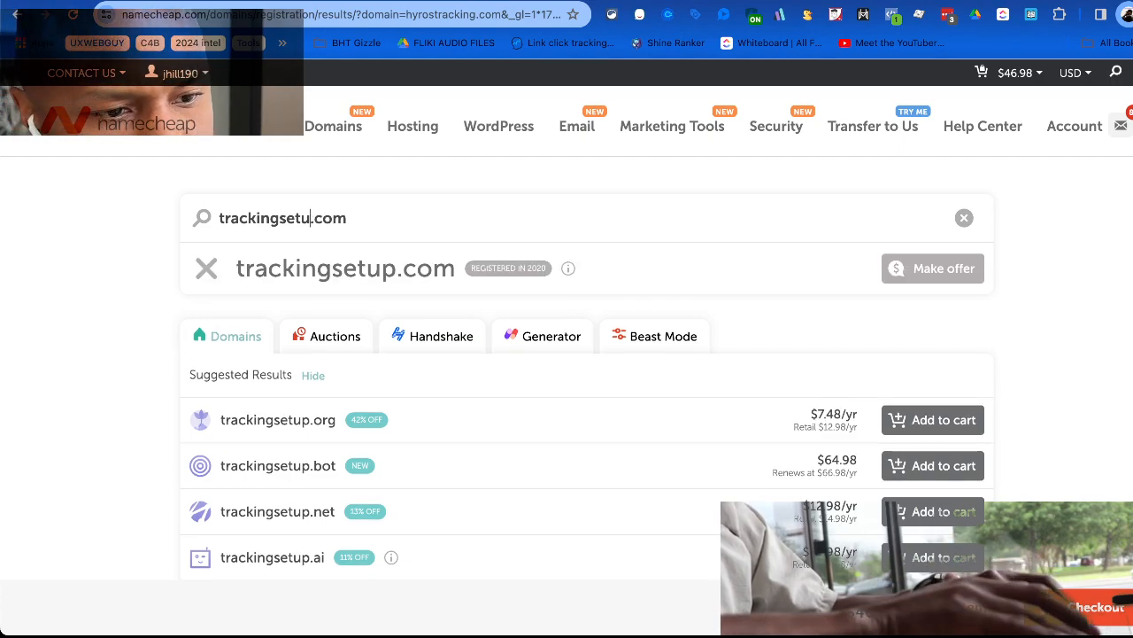
pyautogui.press('Return')
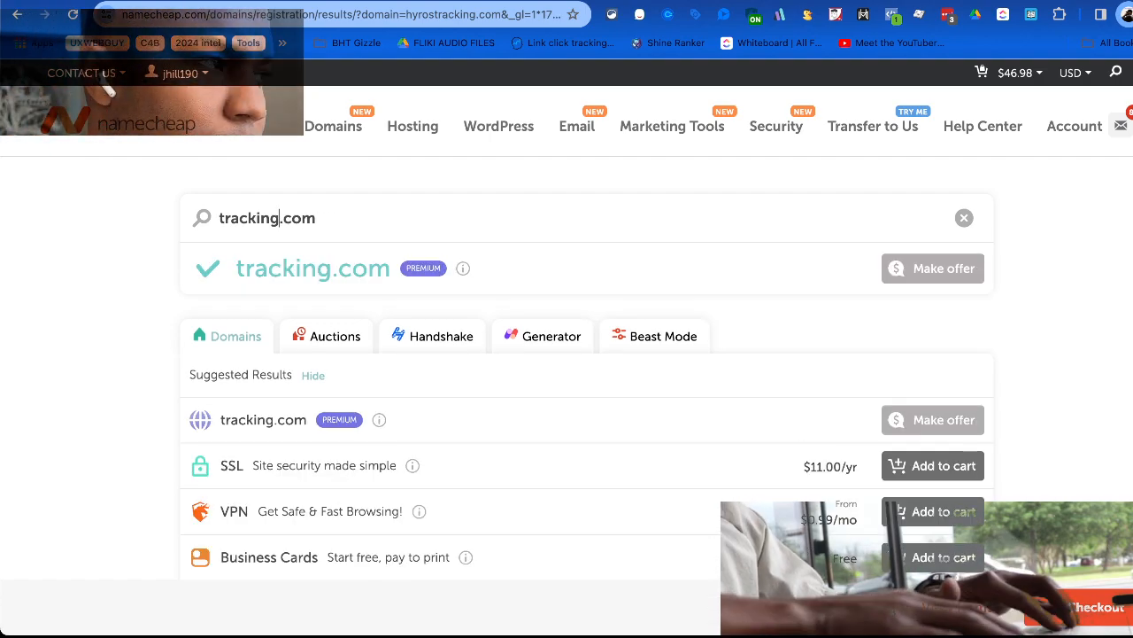
pyautogui.click(220, 217)
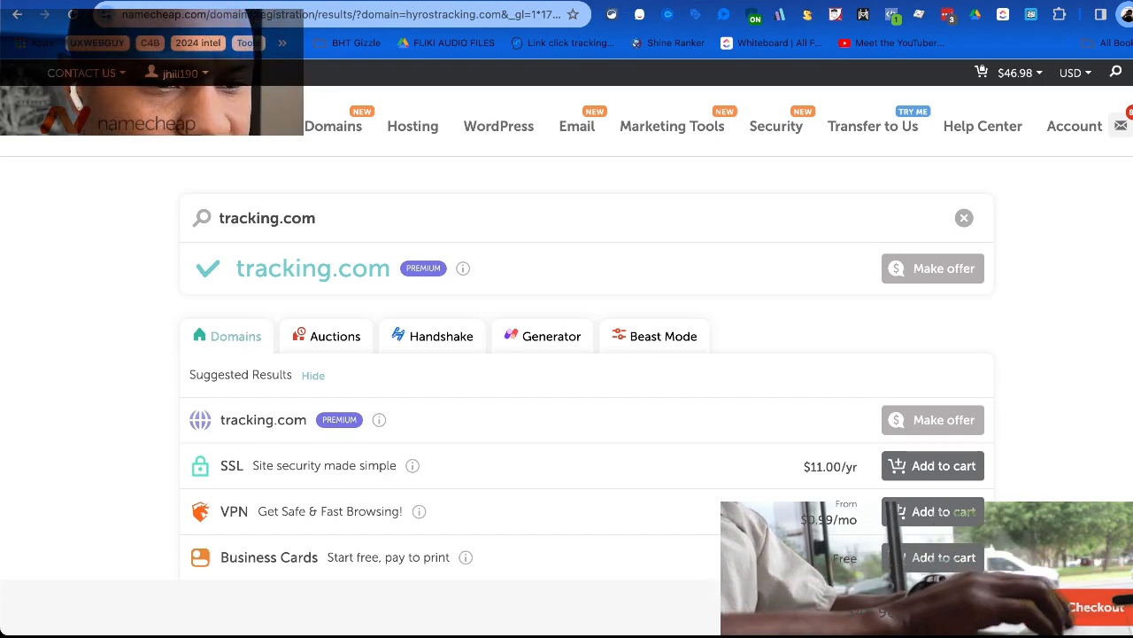
pyautogui.write('better')
pyautogui.press('Return')
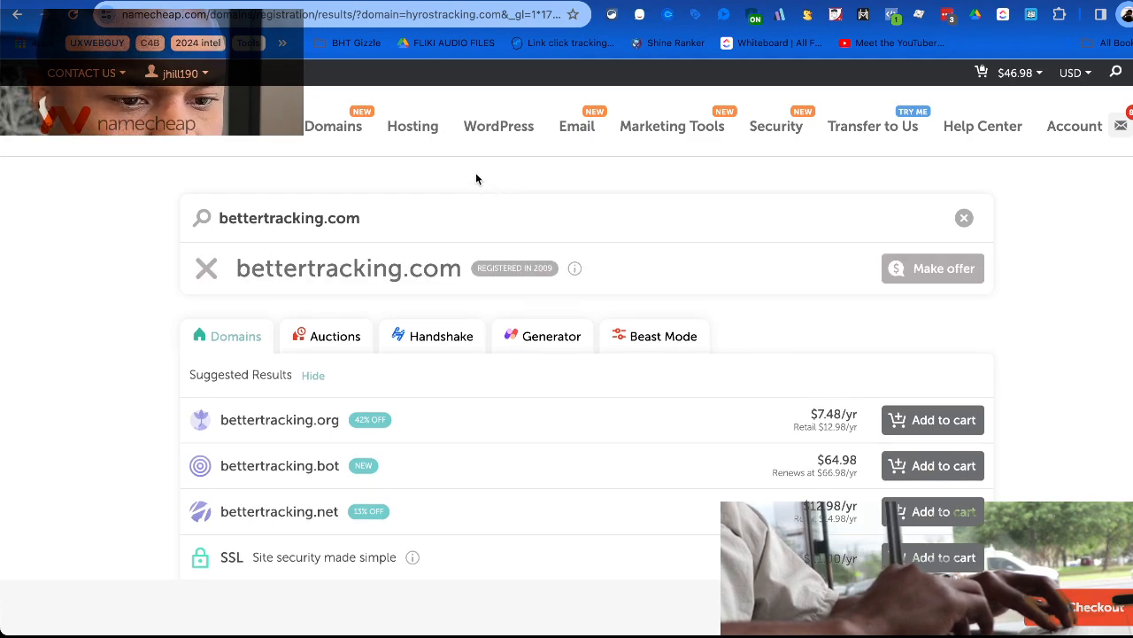
# Check the availability of the domains fixtracking.com and fixyourtracking.com.
pyautogui.press('BackSpace')
pyautogui.press('BackSpace')
pyautogui.press('BackSpace')
pyautogui.press('BackSpace')
pyautogui.press('BackSpace')
pyautogui.press('BackSpace')
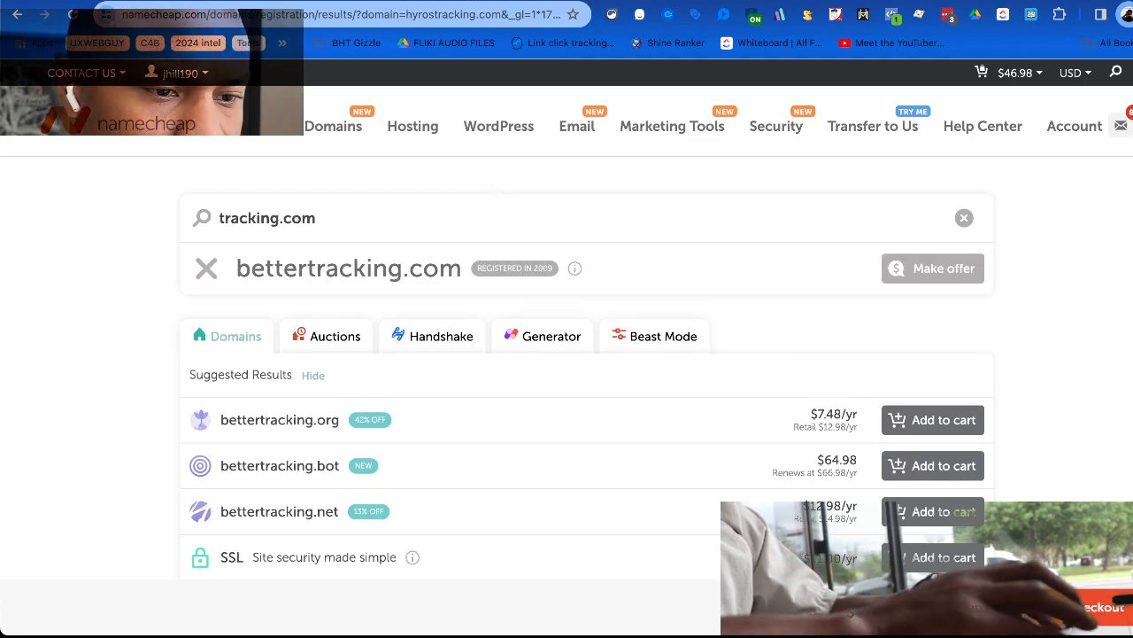
pyautogui.write('f')
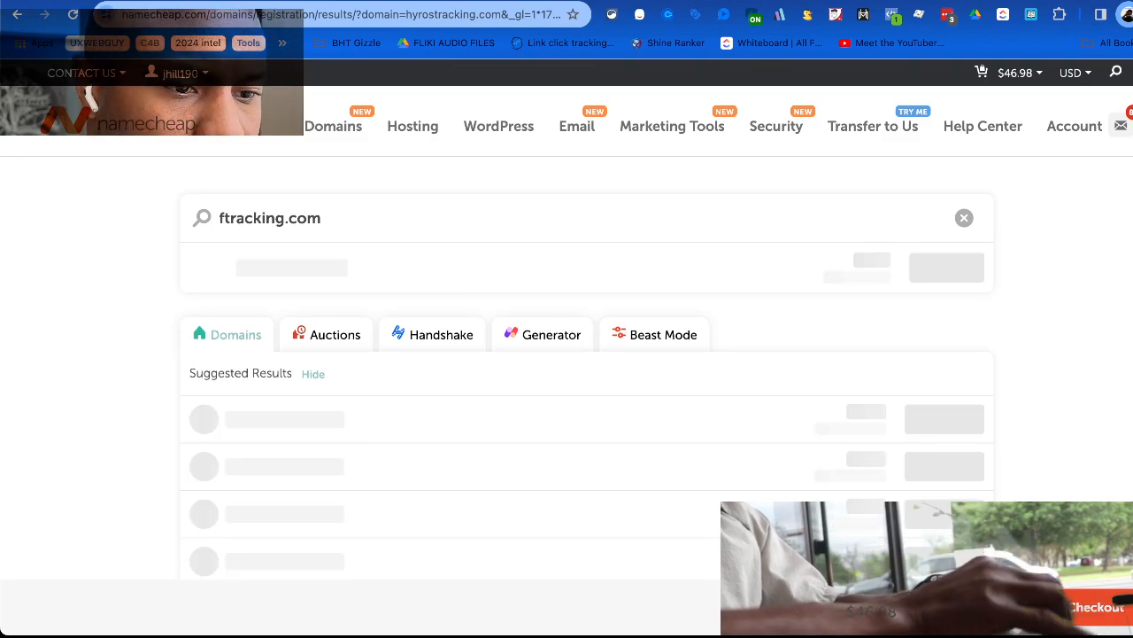
pyautogui.write('ix')
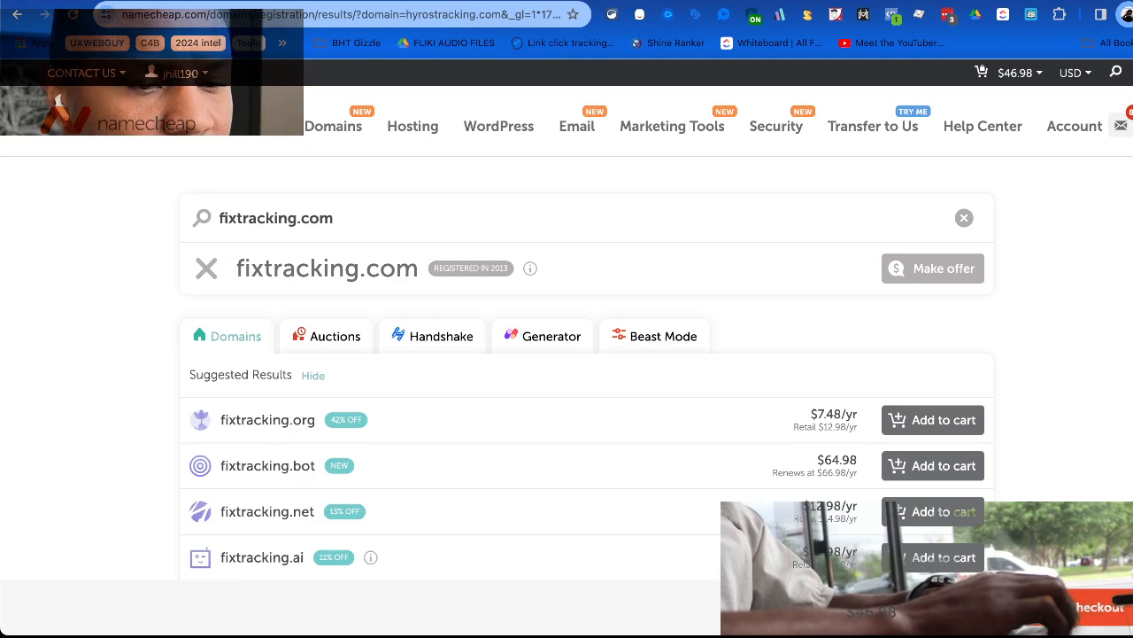
pyautogui.write('your')
pyautogui.press('Return')
# Search for the domain fixyourhyros.com and add it to the cart.
pyautogui.hotkey('shift', 'Right')
pyautogui.hotkey('shift', 'Right')
pyautogui.hotkey('shift', 'Right')
pyautogui.hotkey('shift', 'Right')
pyautogui.hotkey('shift', 'Right')
pyautogui.hotkey('shift', 'Right')
pyautogui.hotkey('shift', 'Right')
pyautogui.hotkey('shift', 'Right')
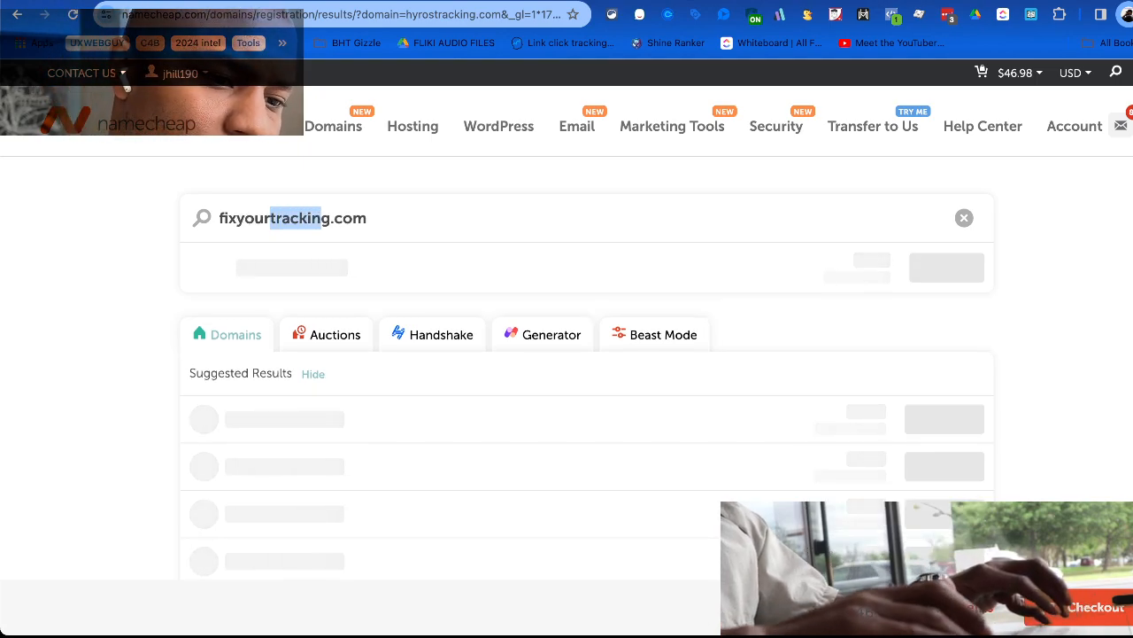
pyautogui.write('hyros')
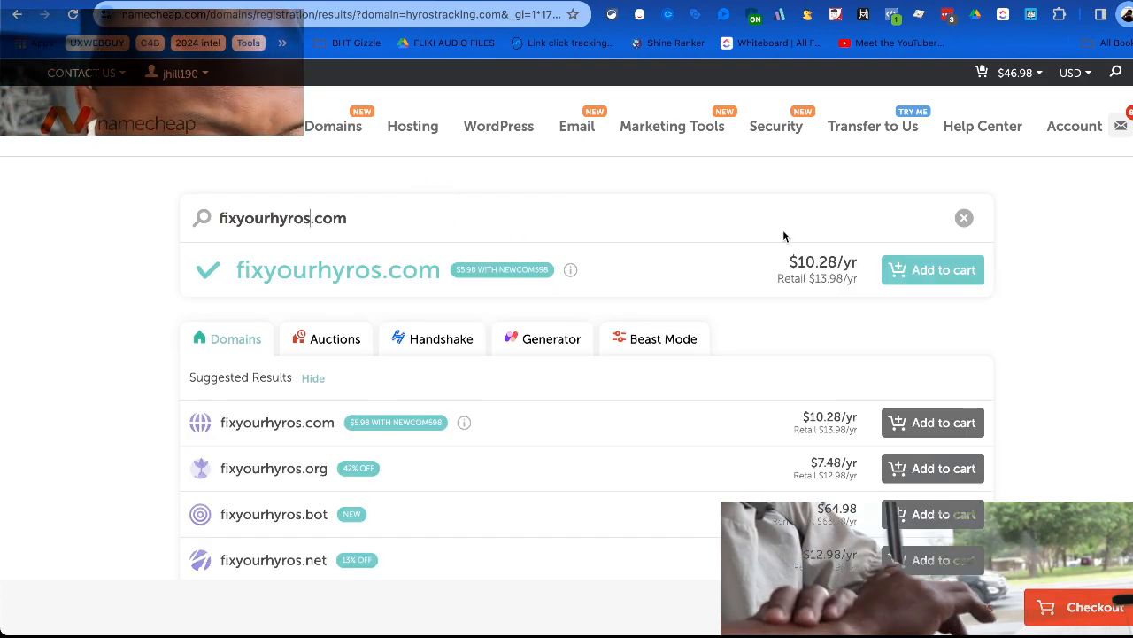
pyautogui.click(927, 269)
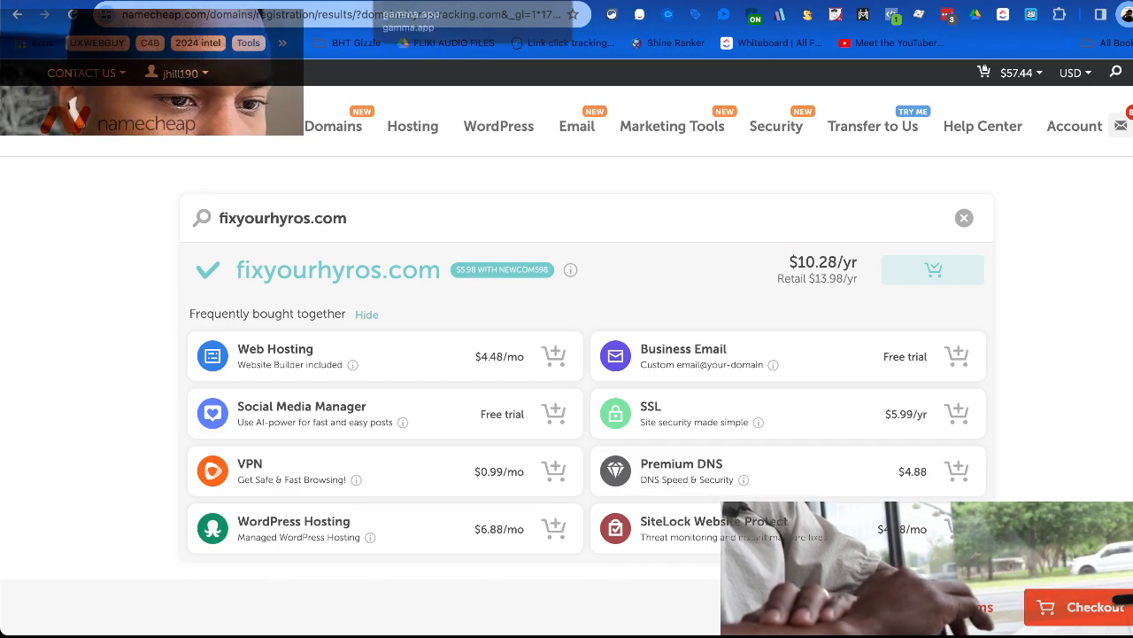
# Switch to the HYROS campaign in Smartlead and replace both Triplewhale mentions with HYROS in the Stage 2 follow-up's Variant 2 email.
pyautogui.click(433, 1)
pyautogui.click(478, 1)
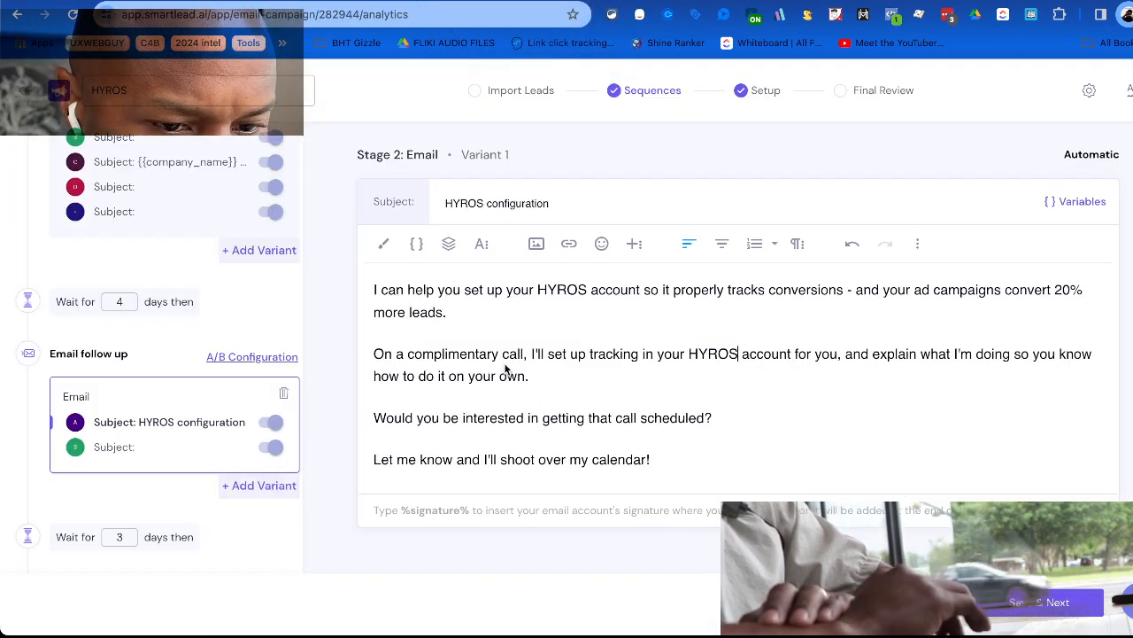
pyautogui.scroll(-1, 202, 407)
pyautogui.click(174, 421)
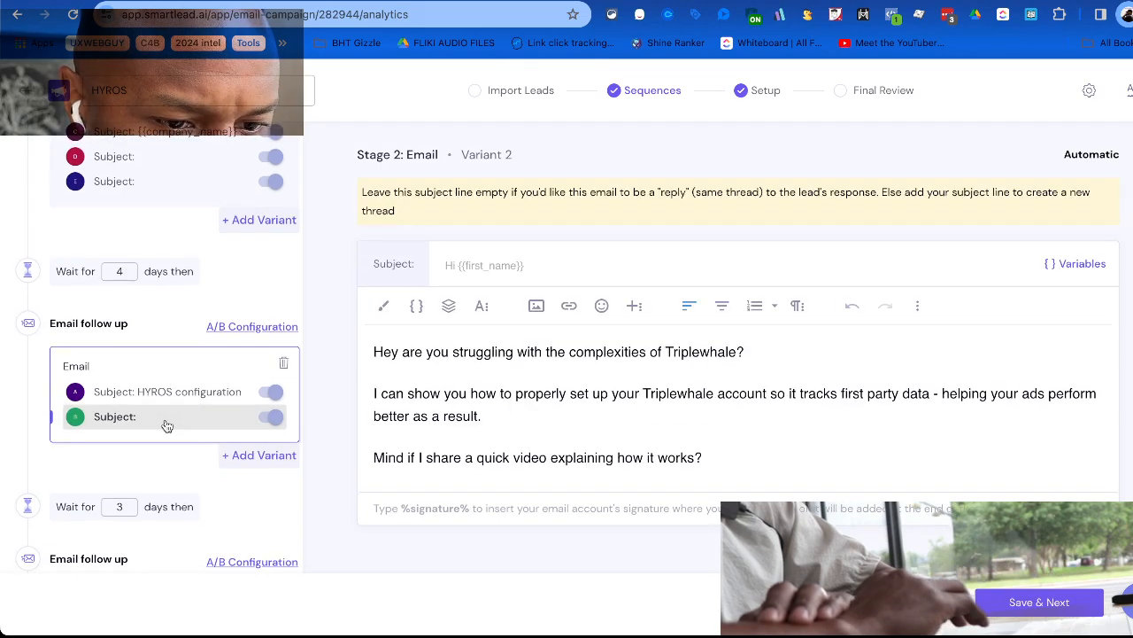
pyautogui.moveTo(666, 352); pyautogui.dragTo(736, 354)
pyautogui.write('HYROS')
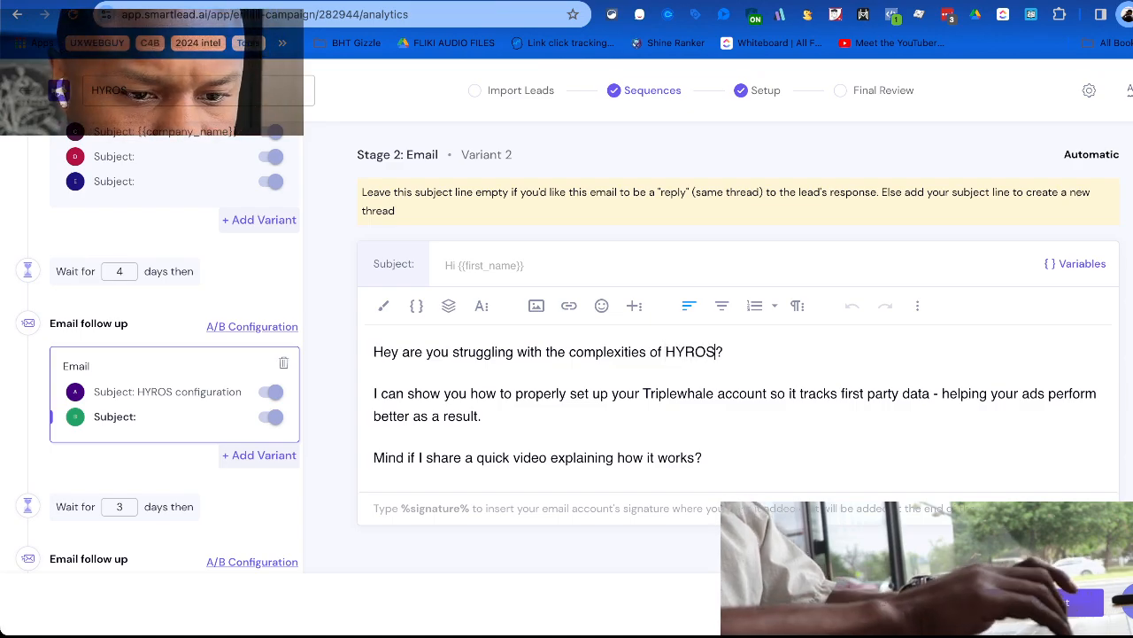
pyautogui.moveTo(644, 397); pyautogui.dragTo(709, 400)
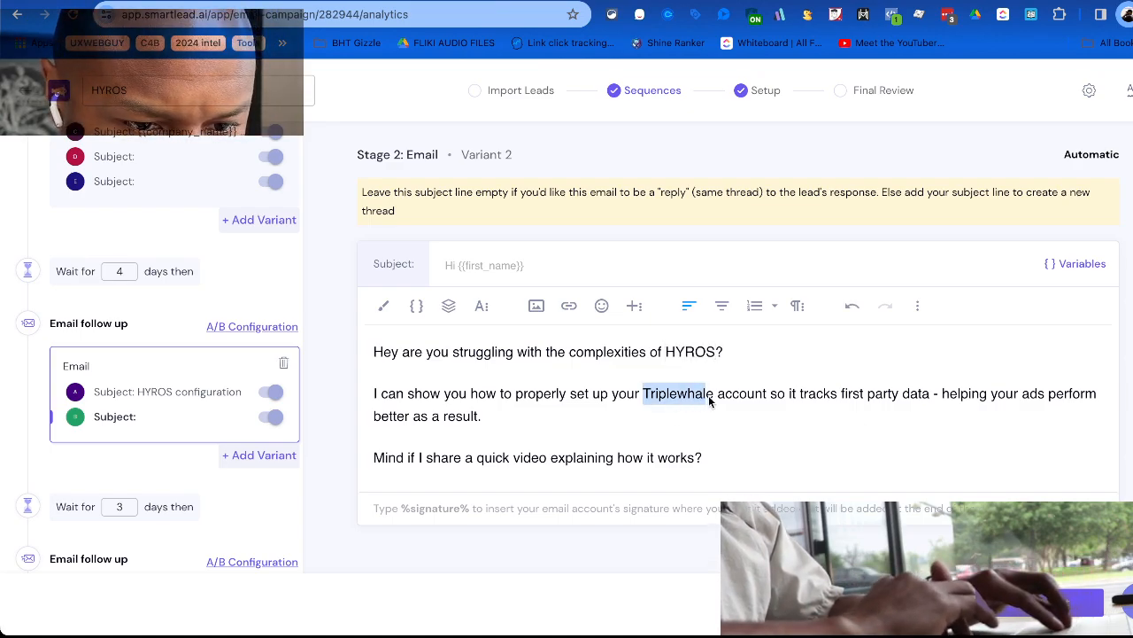
pyautogui.write('HYROS')
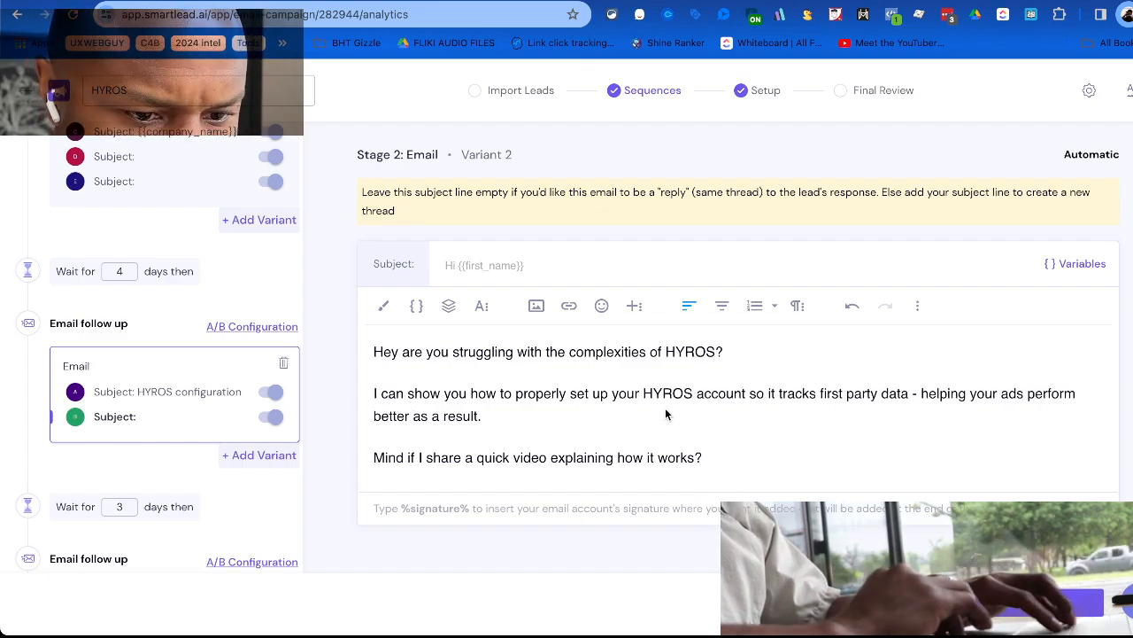
pyautogui.click(491, 417)
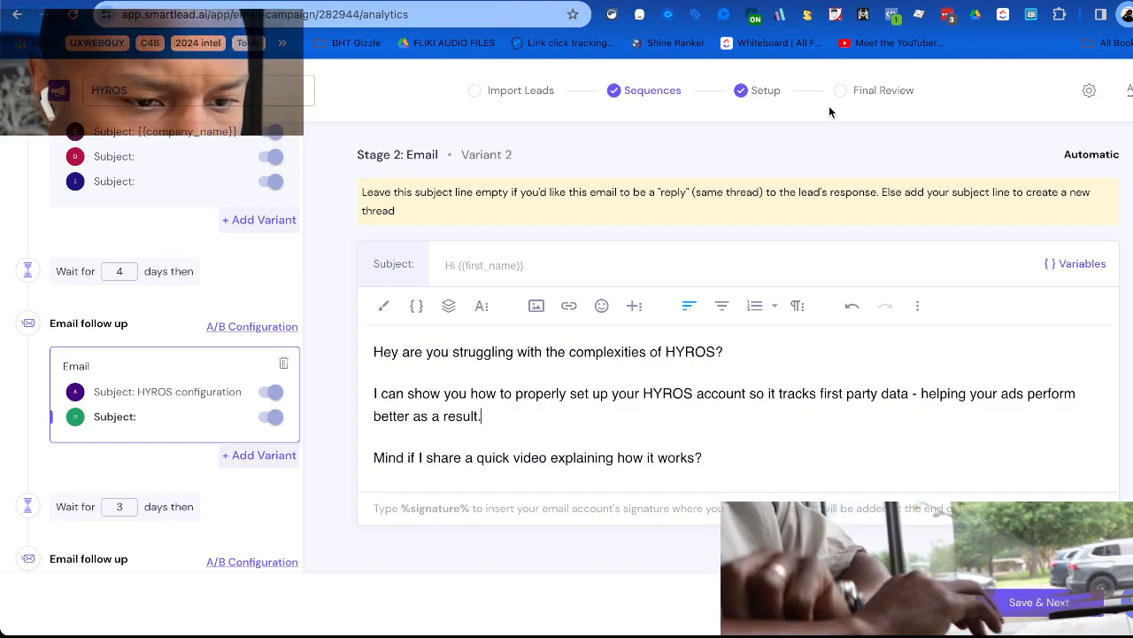
pyautogui.click(699, 165)
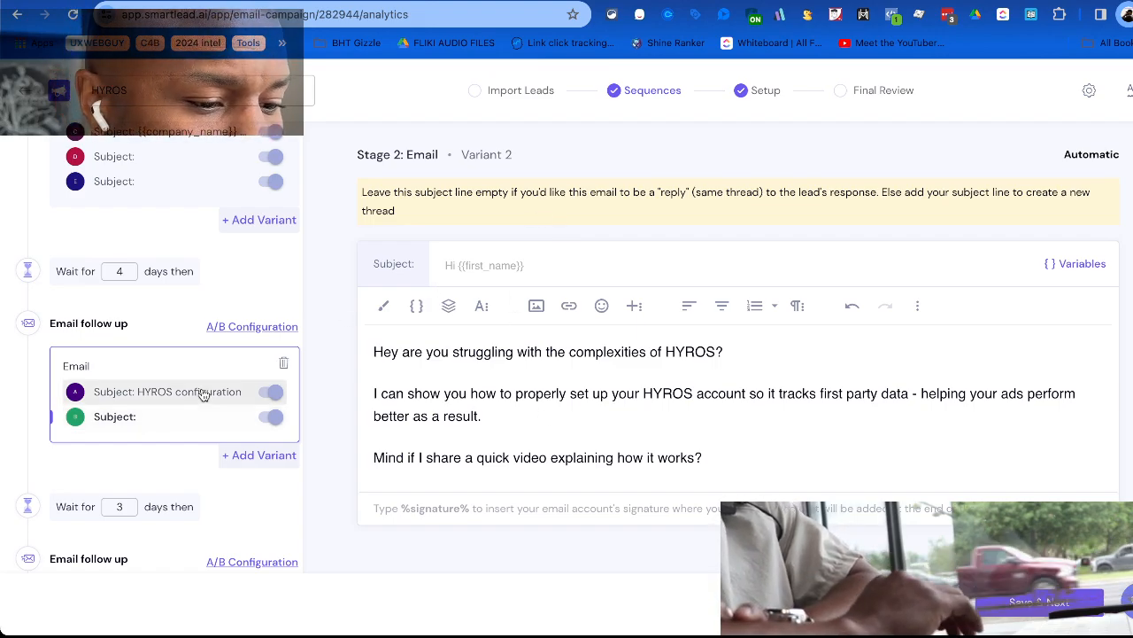
# Recheck both Stage 2 variants and replace Triplewhale with HYROS in the body of the Stage 3 follow-up's Variant 1 email.
pyautogui.scroll(-3, 202, 394)
pyautogui.scroll(2, 204, 387)
pyautogui.click(182, 318)
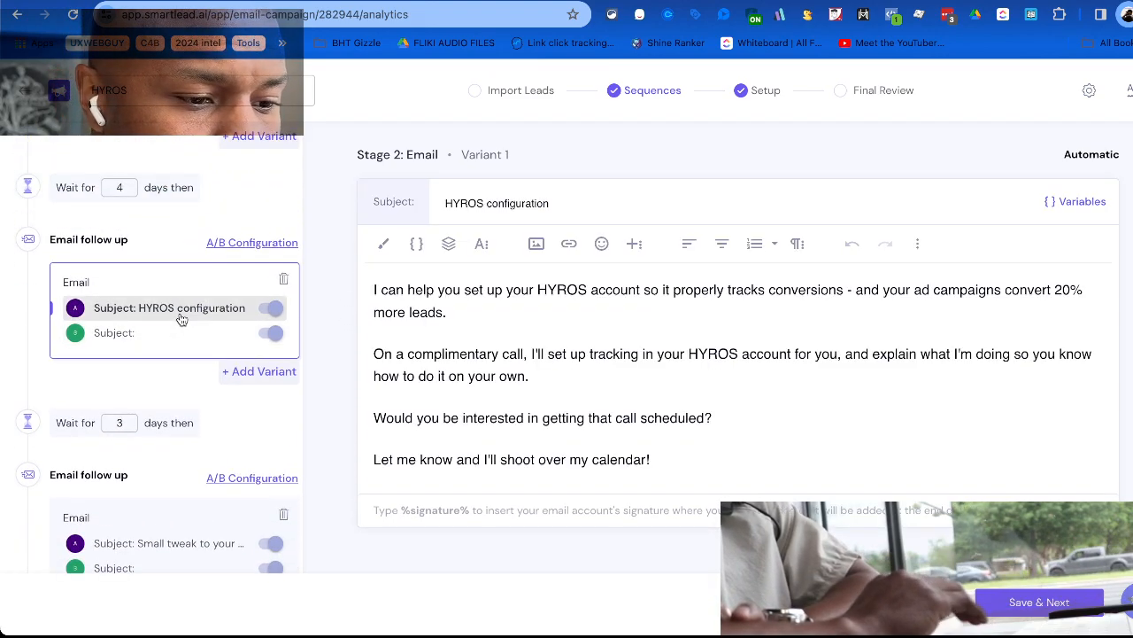
pyautogui.click(170, 336)
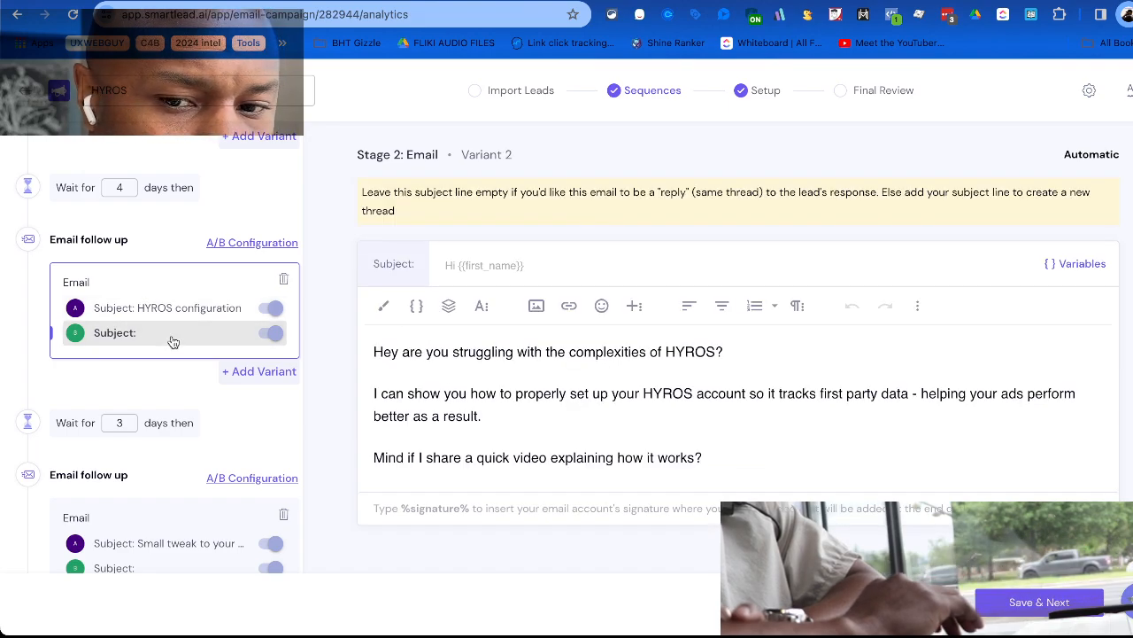
pyautogui.scroll(-3, 177, 370)
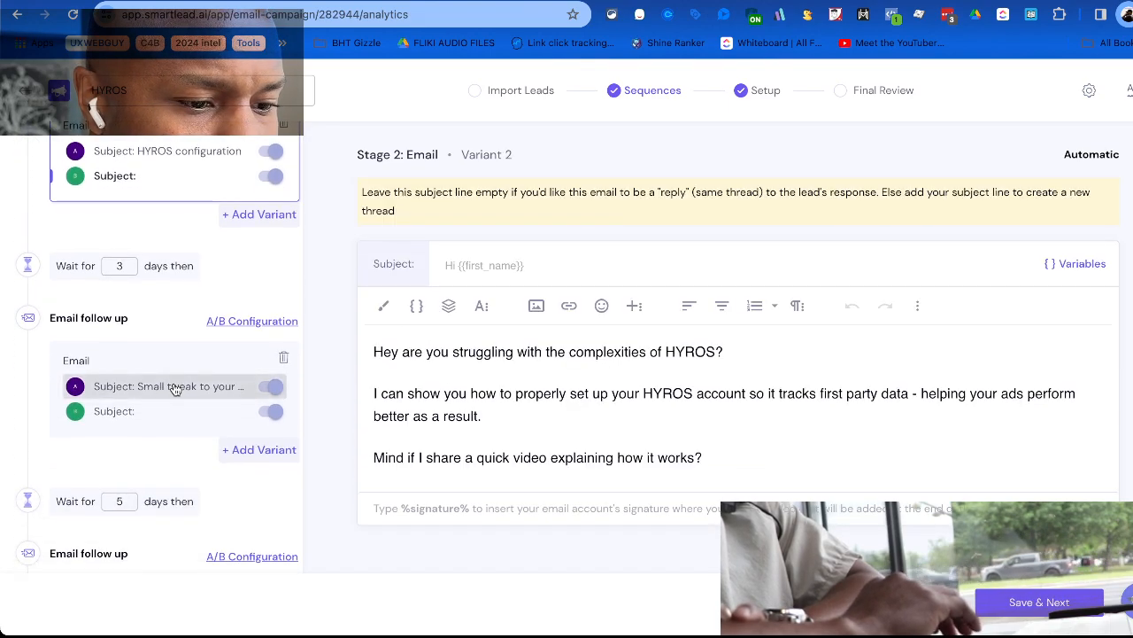
pyautogui.click(176, 390)
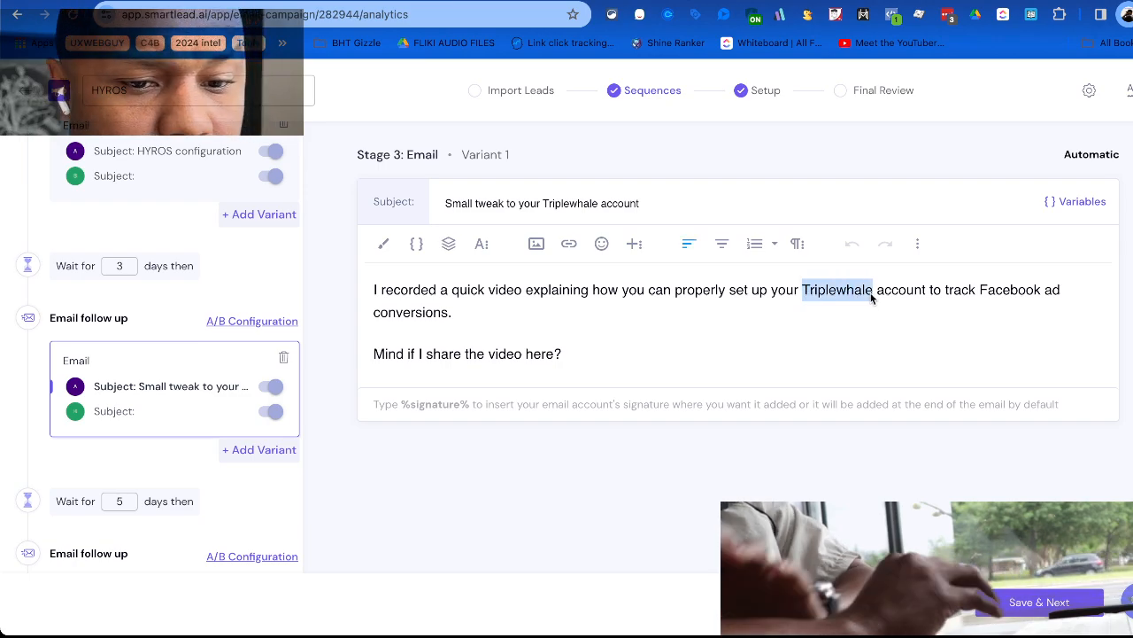
pyautogui.write('HYROS')
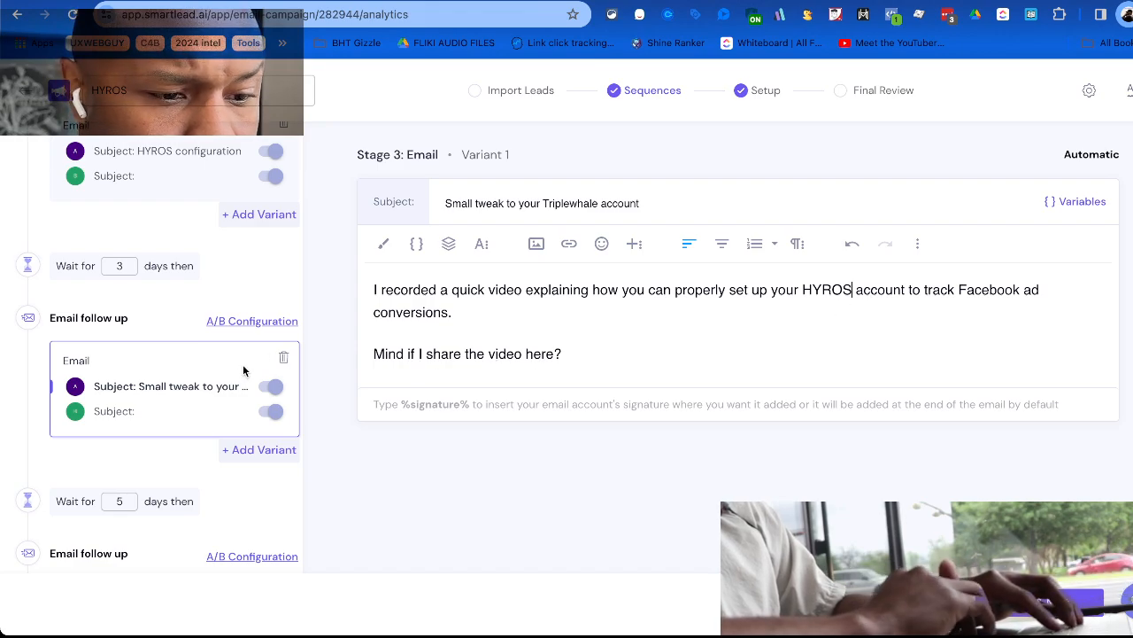
# Replace Triplewhale with HYROS in the body of the Stage 3 follow-up's Variant 2 email.
pyautogui.click(156, 418)
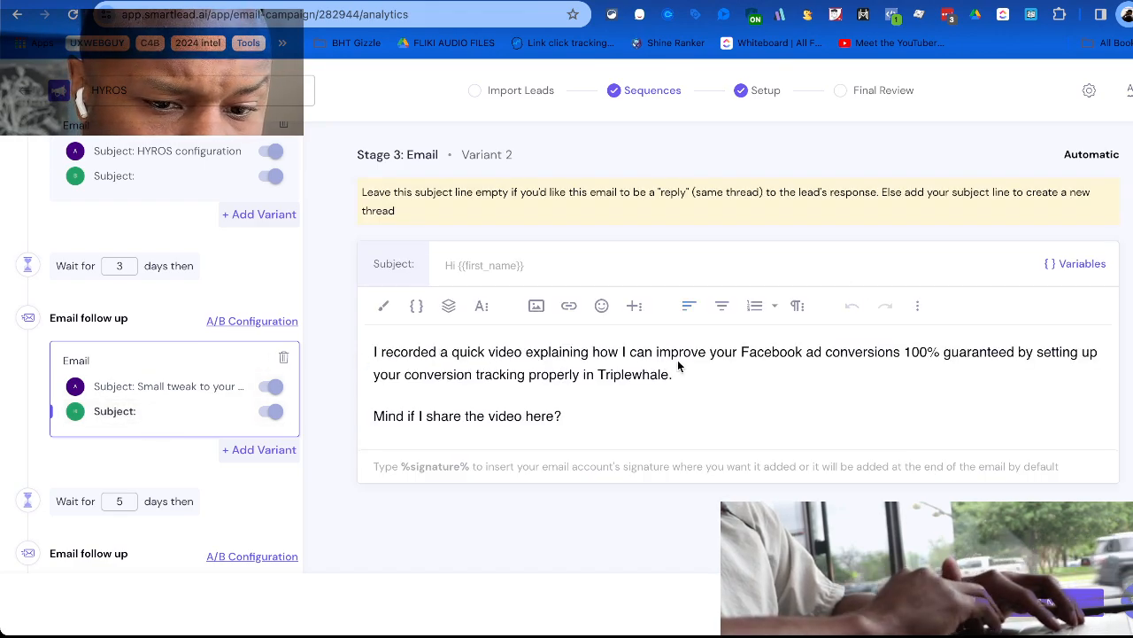
pyautogui.moveTo(605, 377); pyautogui.dragTo(661, 383)
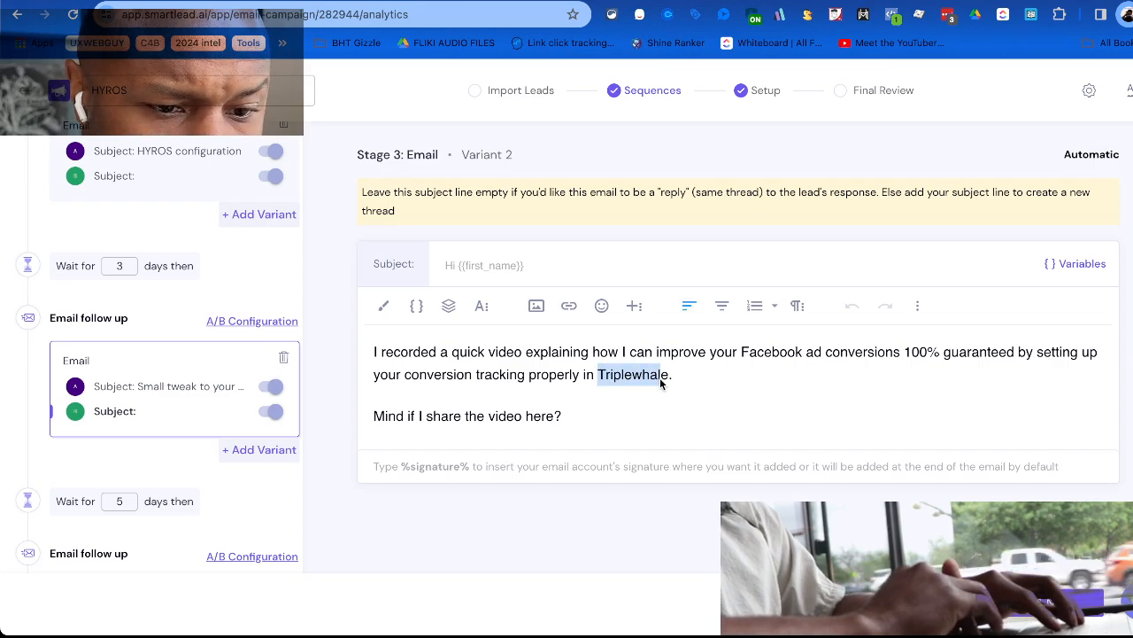
pyautogui.write('HYROS')
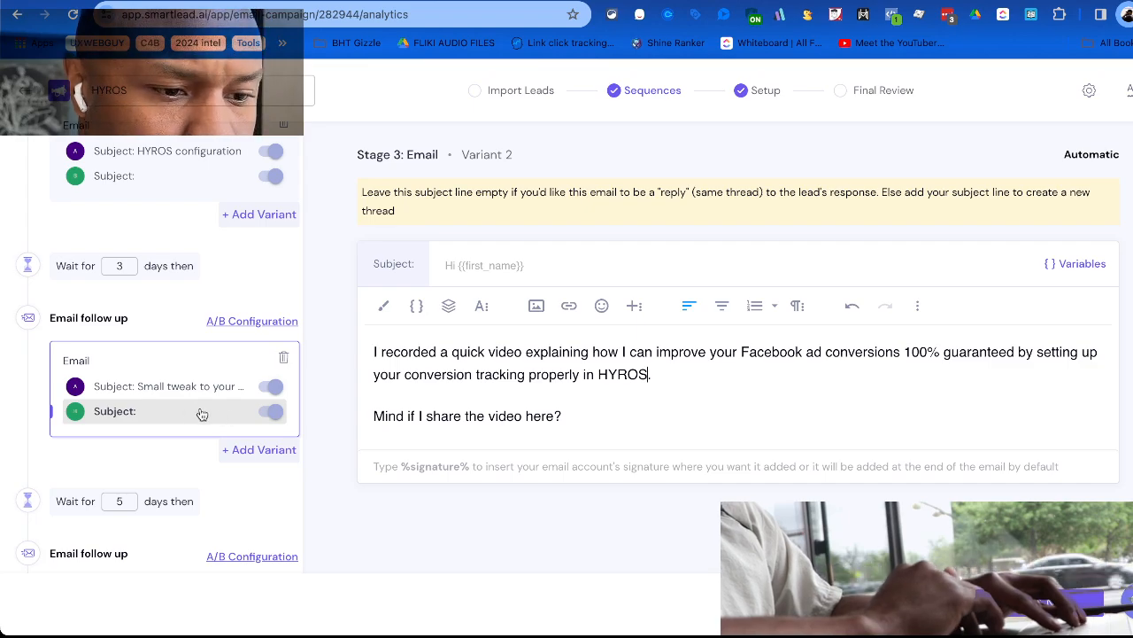
# Check the Stage 3 and Stage 4 variants, and replace Triplewhale with HYROS in the body of the Stage 5 "checking in..." email.
pyautogui.click(175, 390)
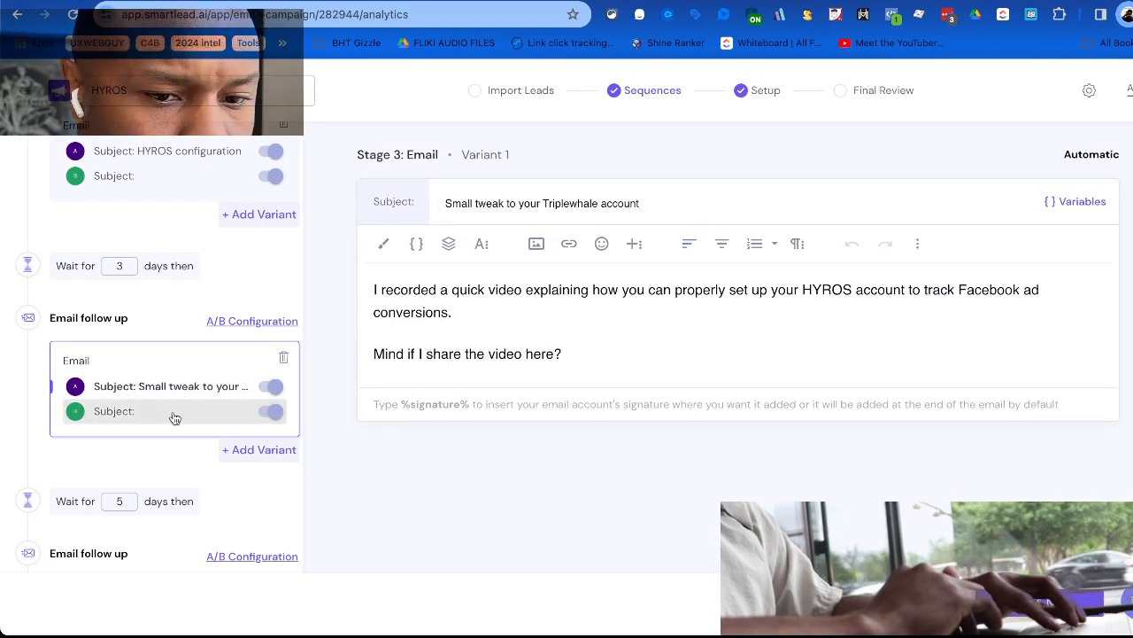
pyautogui.click(175, 413)
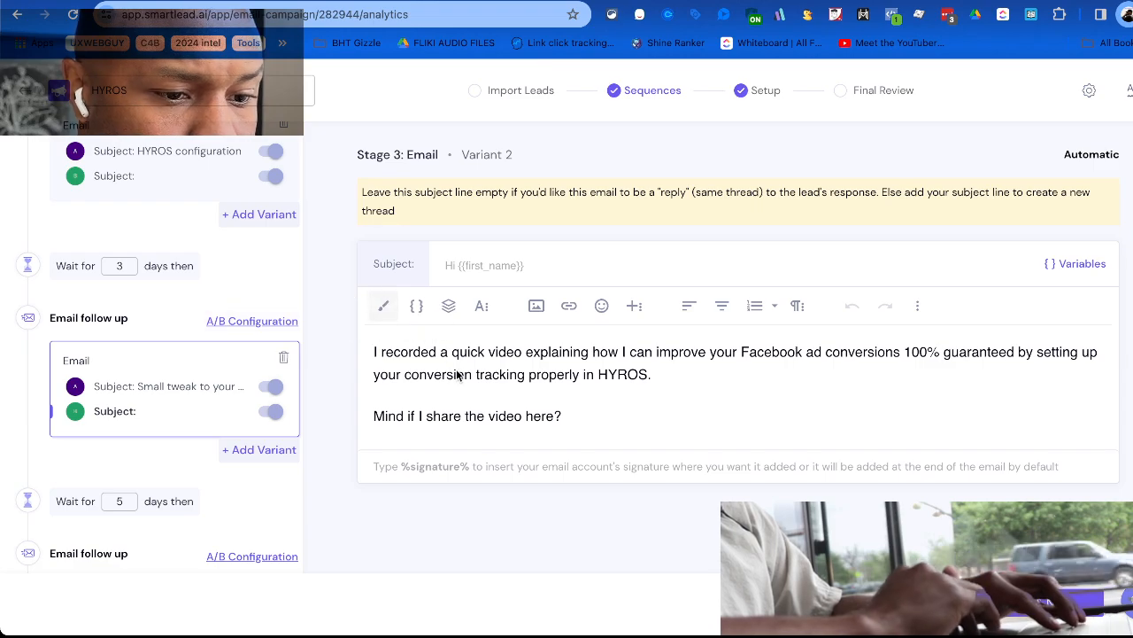
pyautogui.scroll(-3, 221, 363)
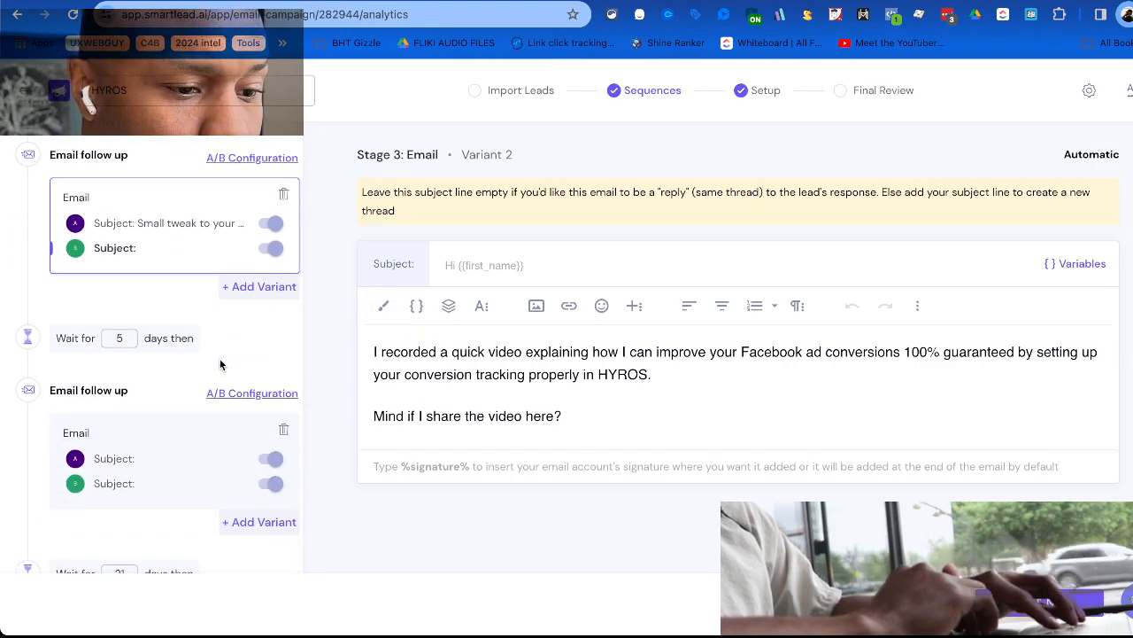
pyautogui.click(192, 459)
pyautogui.click(180, 485)
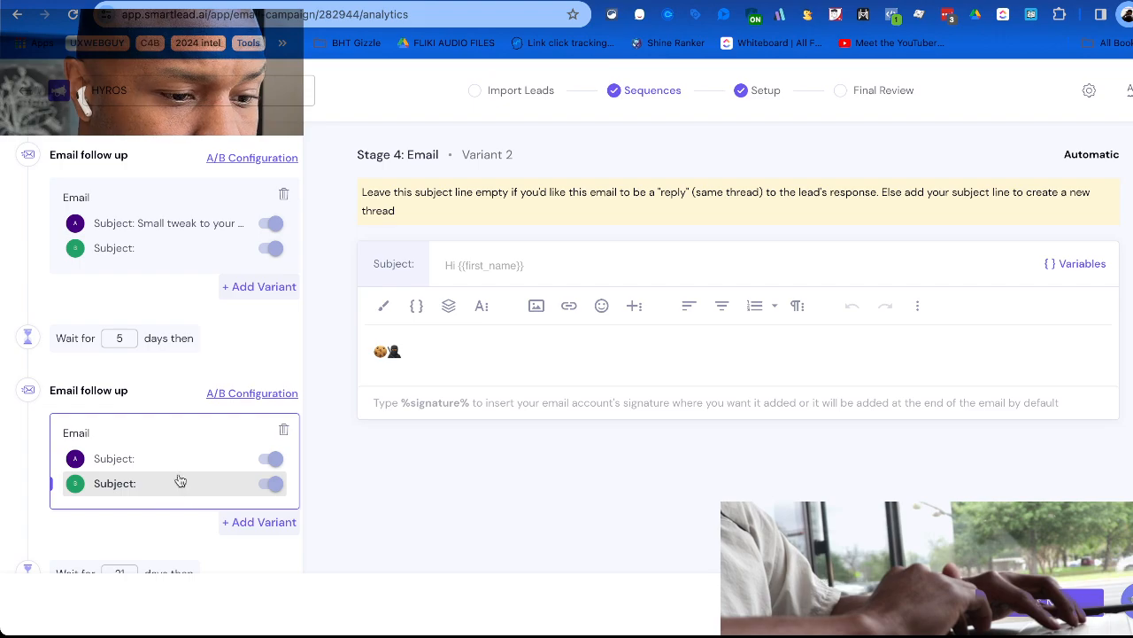
pyautogui.click(176, 461)
pyautogui.scroll(-2, 187, 397)
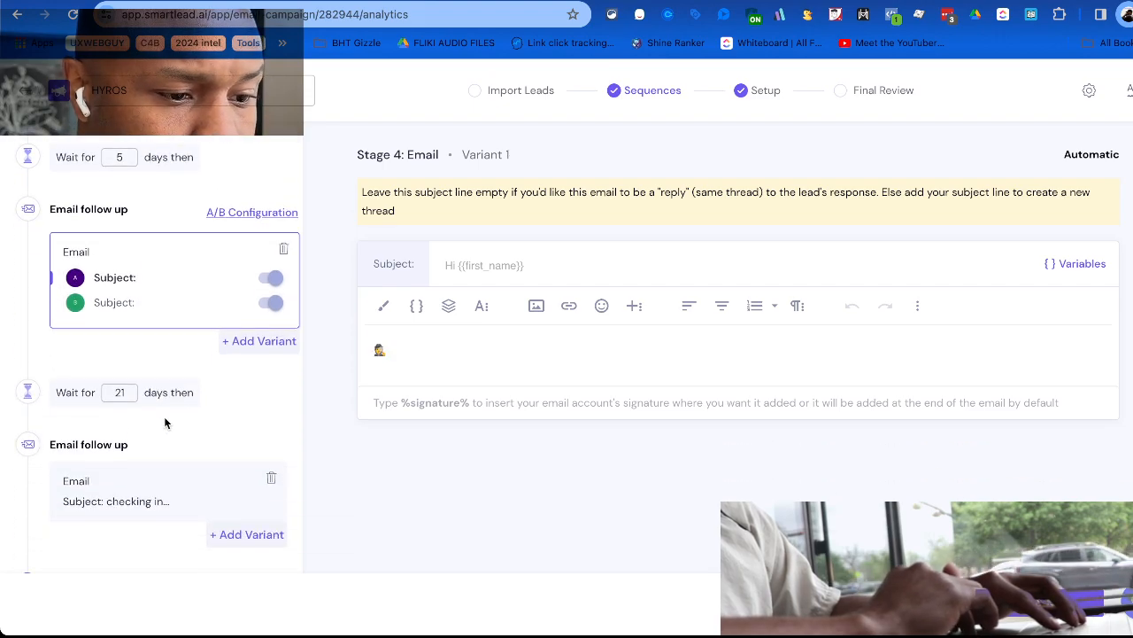
pyautogui.click(143, 504)
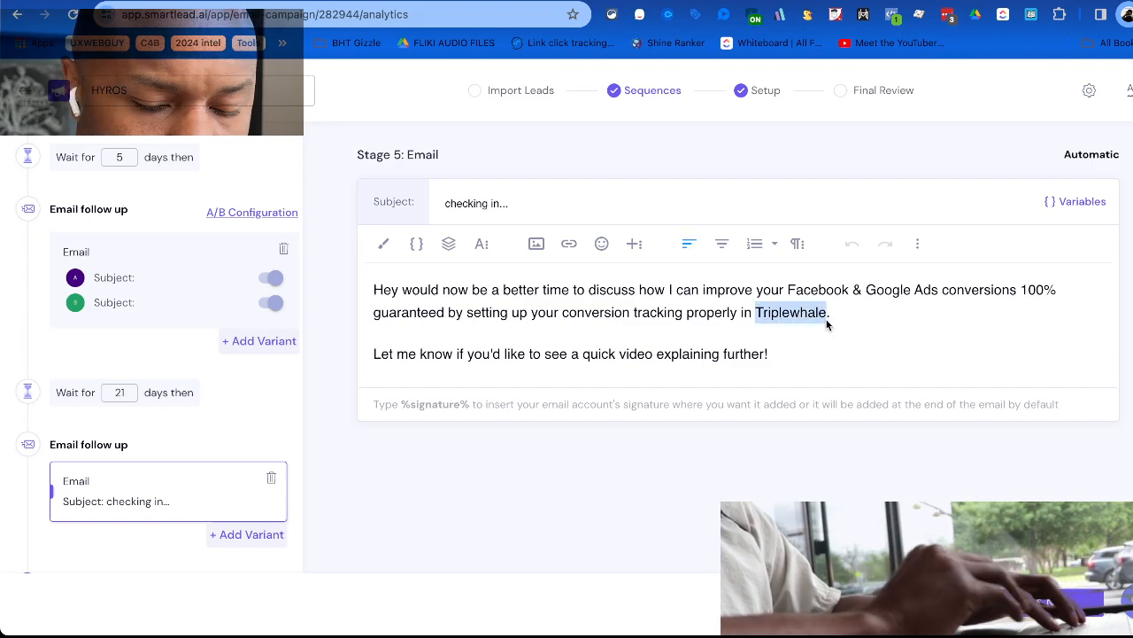
pyautogui.write('HR')
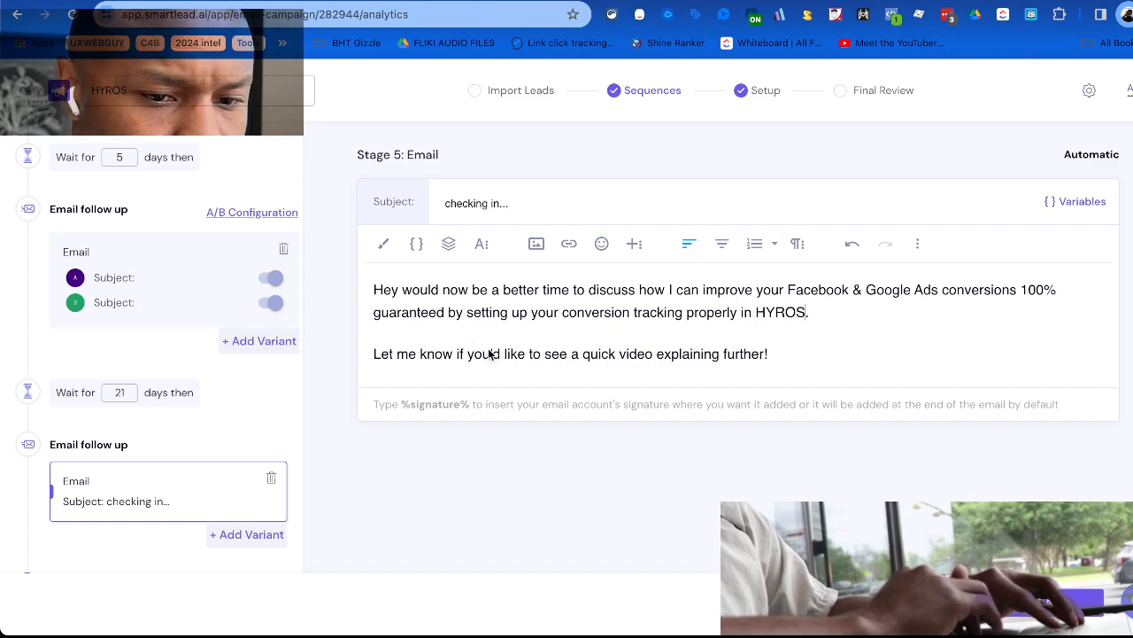
# Reword the Justworks result in the Stage 1 Variant 1 email to "they generated extra 15% in ROAS from their ads.".
pyautogui.scroll(10, 211, 481)
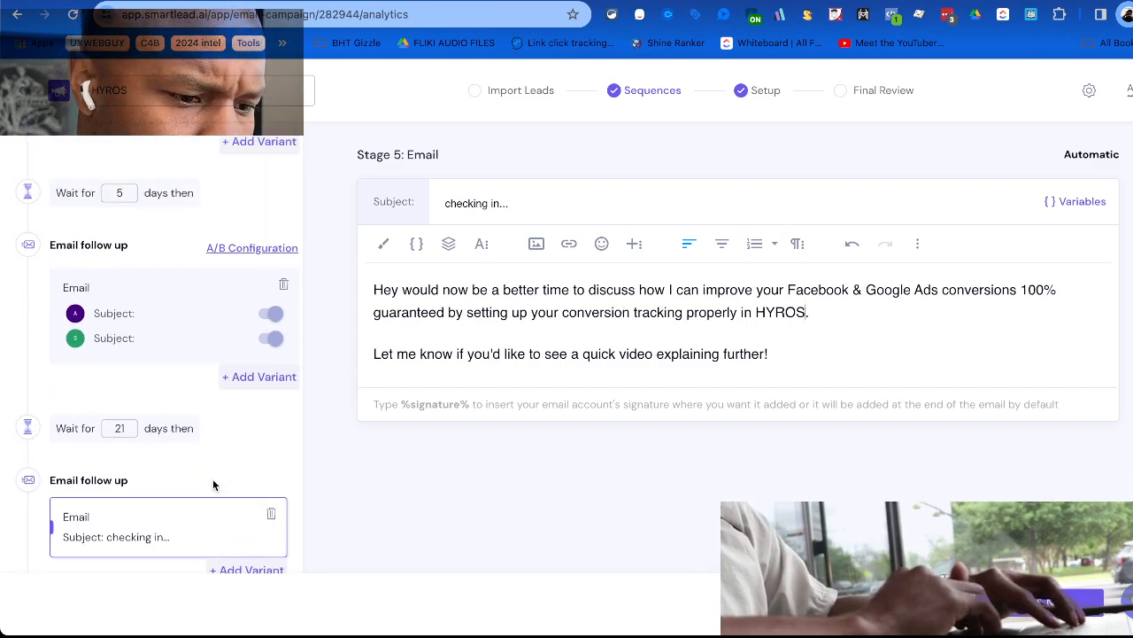
pyautogui.click(195, 306)
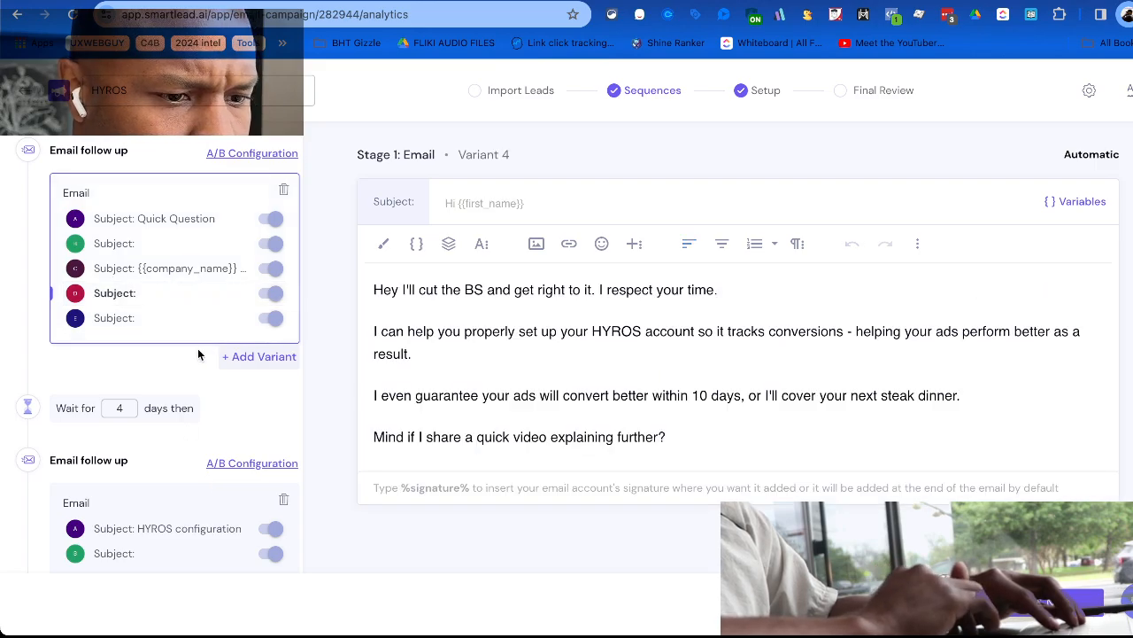
pyautogui.click(195, 225)
pyautogui.click(191, 241)
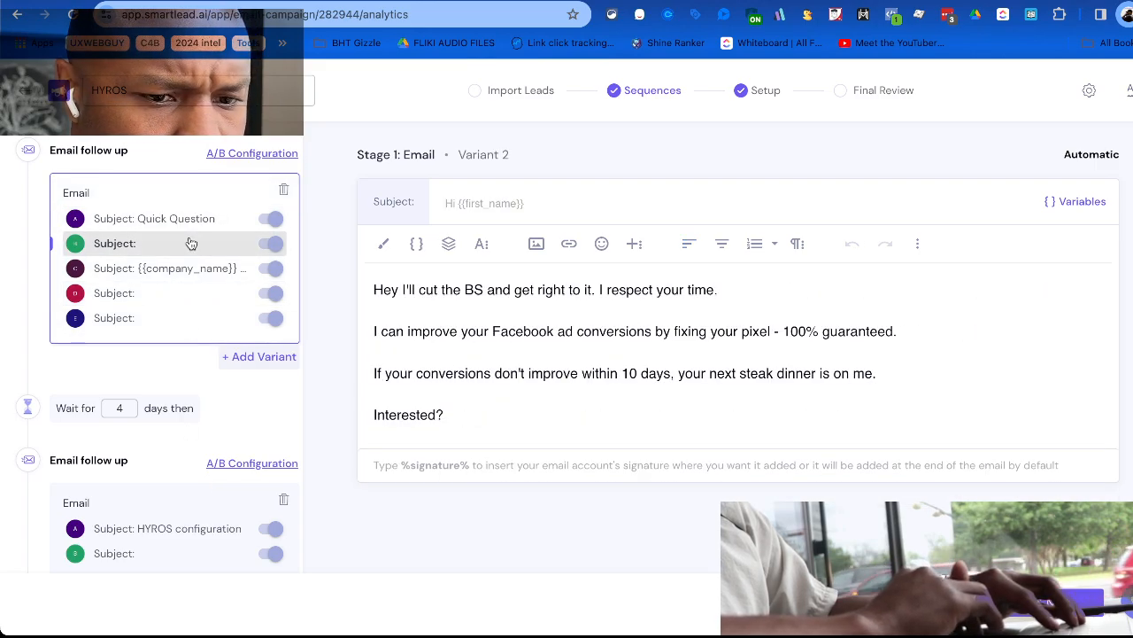
pyautogui.click(191, 223)
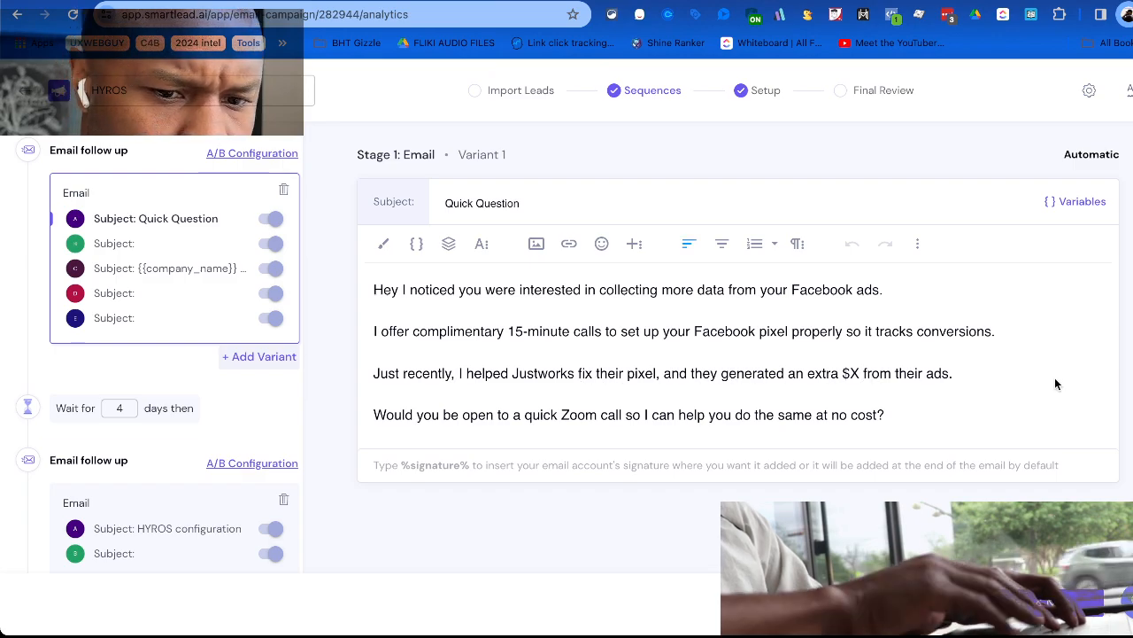
pyautogui.press('BackSpace')
pyautogui.press('BackSpace')
pyautogui.press('BackSpace')
pyautogui.press('BackSpace')
pyautogui.press('BackSpace')
pyautogui.press('BackSpace')
pyautogui.press('BackSpace')
pyautogui.press('BackSpace')
pyautogui.press('BackSpace')
pyautogui.press('BackSpace')
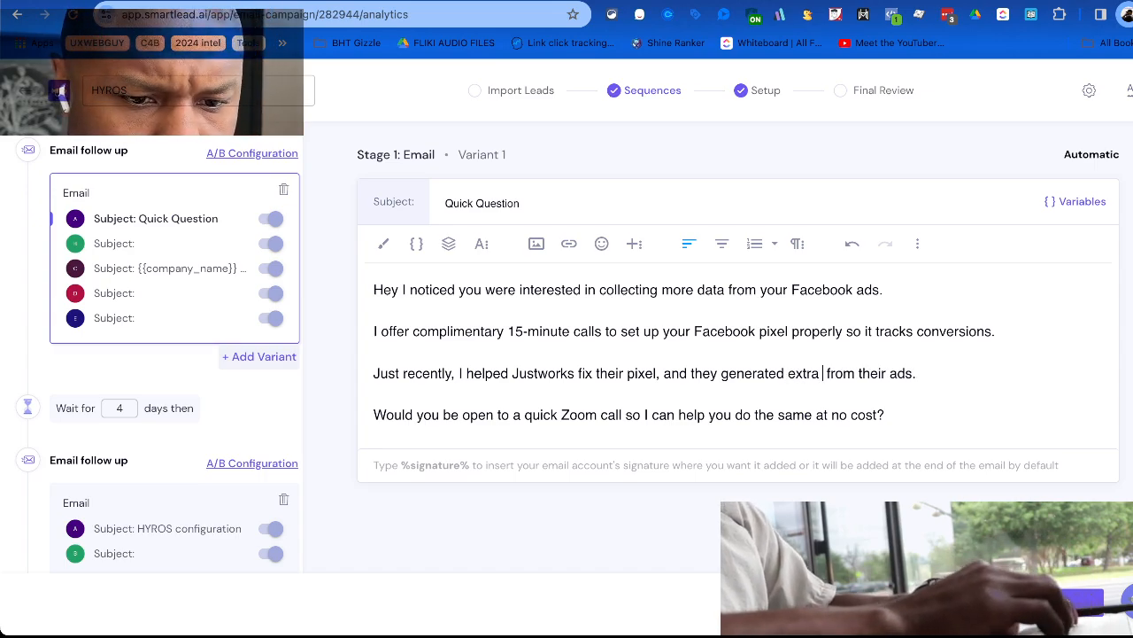
pyautogui.write('extra')
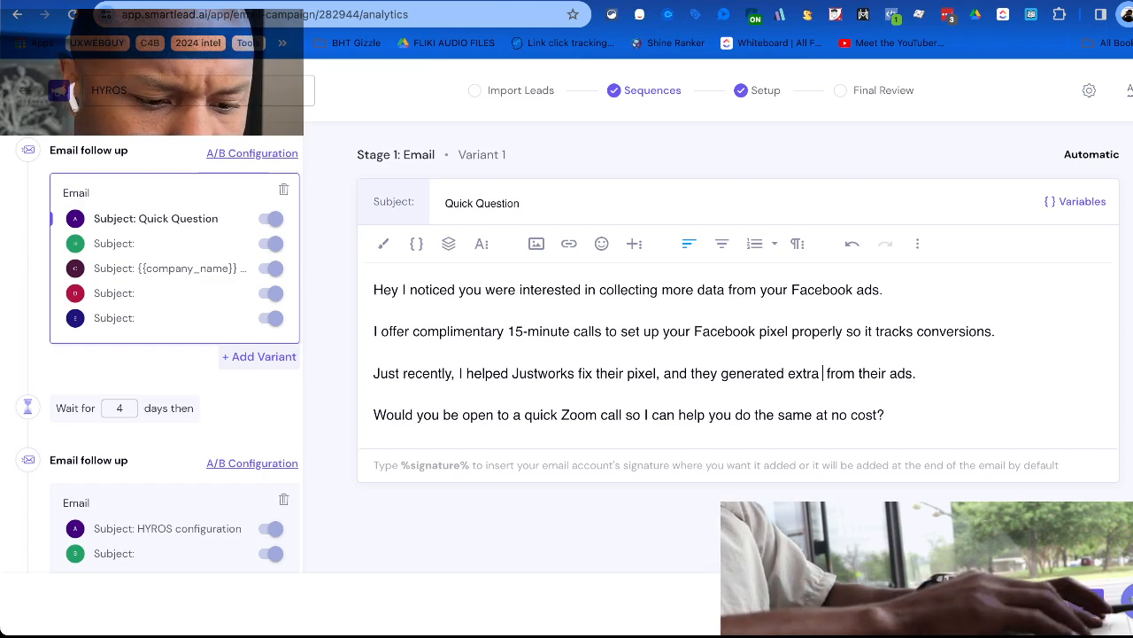
pyautogui.write(' 15%')
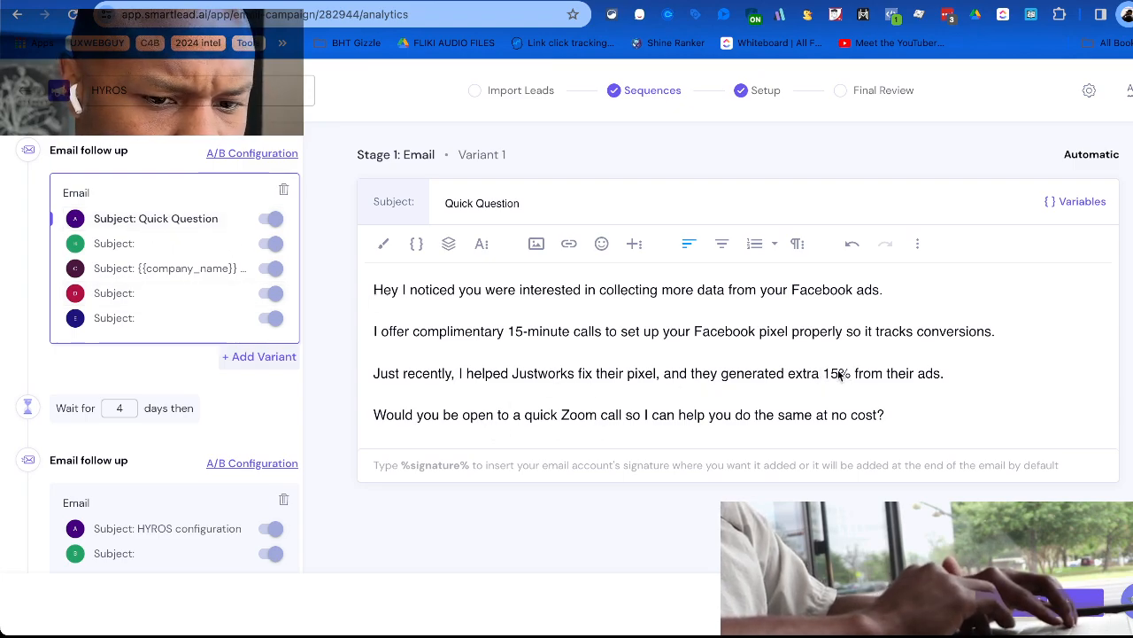
pyautogui.write('in RO ')
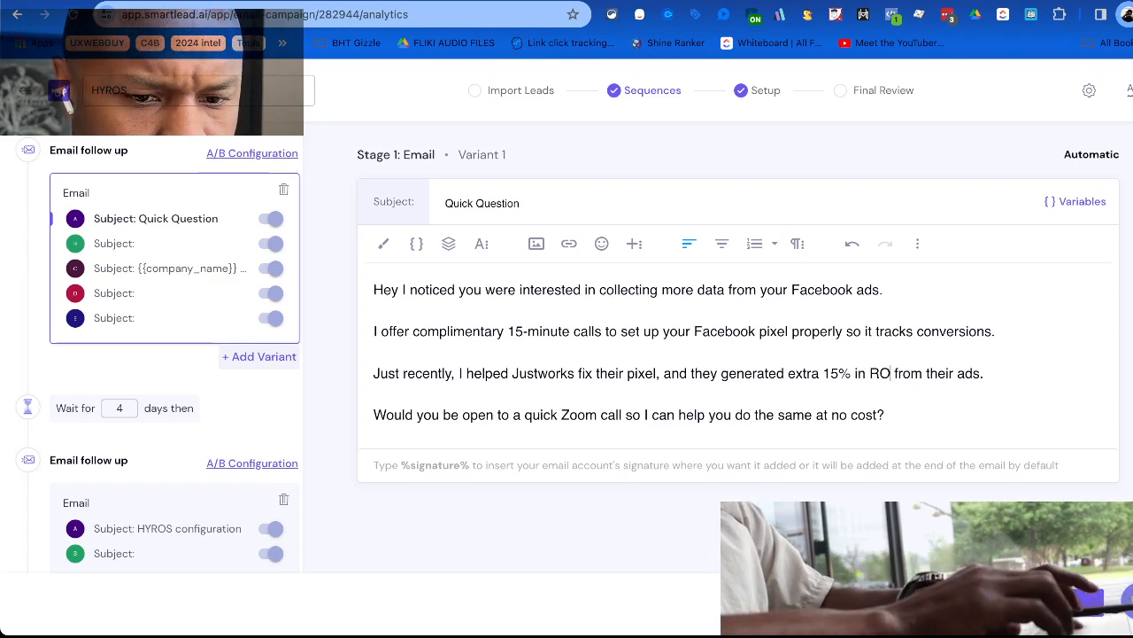
pyautogui.write('AS')
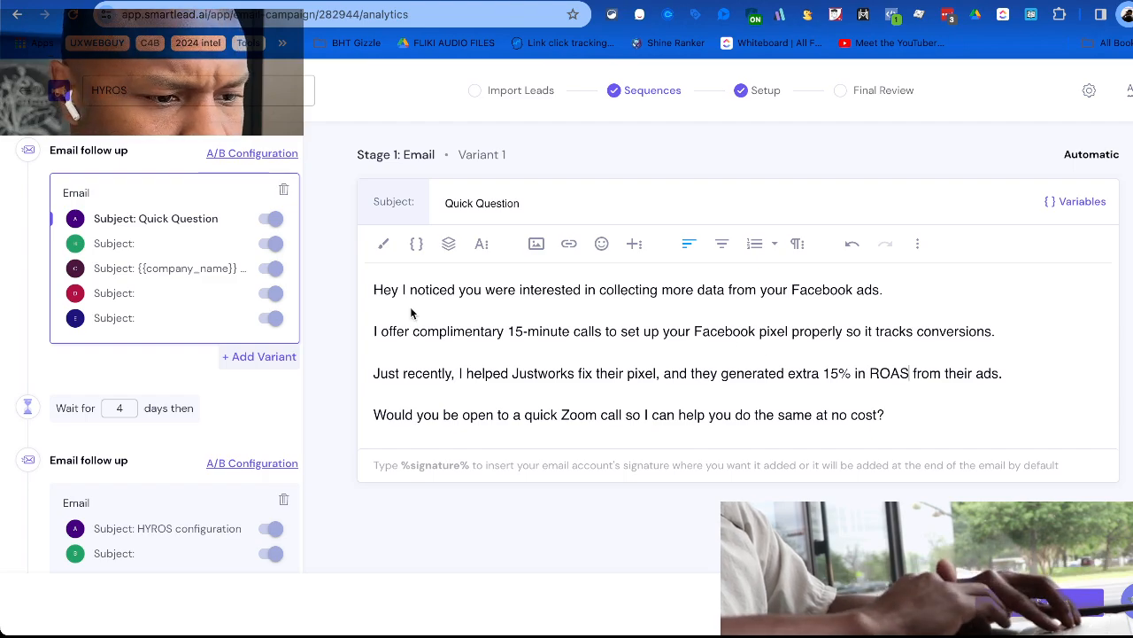
# Read through all five Stage 1 email variants to check their wording for the HYROS campaign.
pyautogui.click(155, 248)
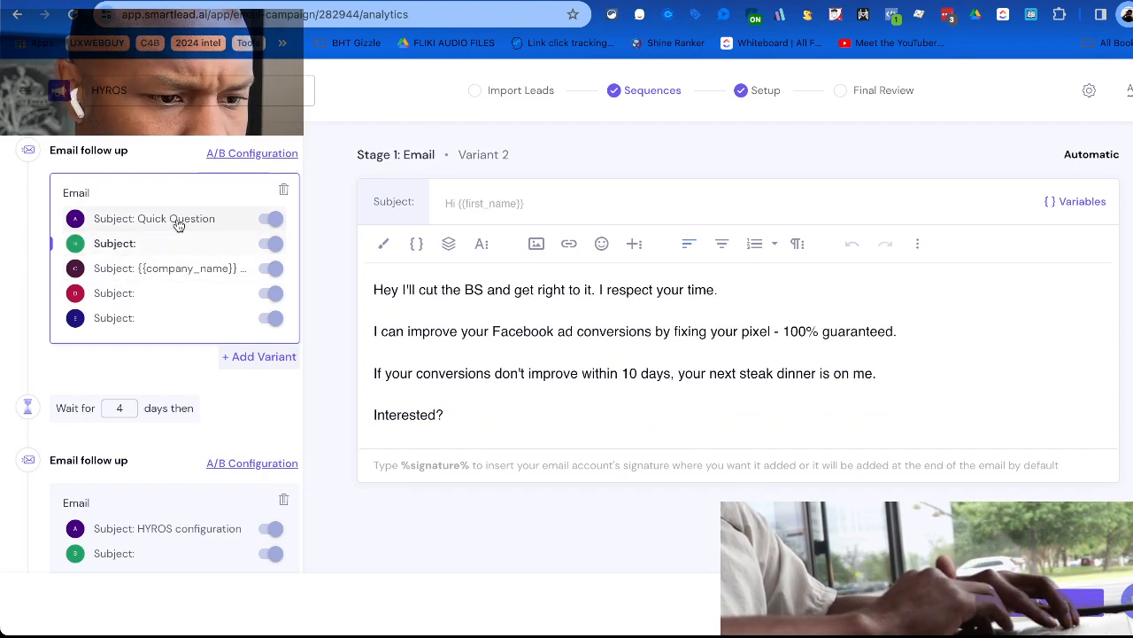
pyautogui.click(178, 223)
pyautogui.click(177, 244)
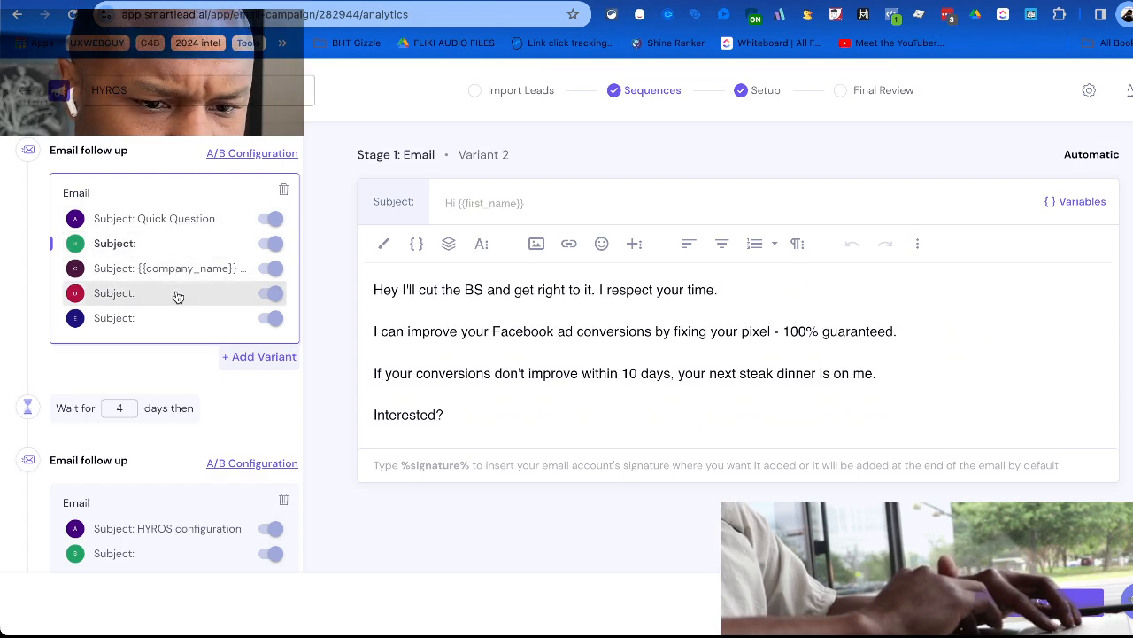
pyautogui.click(177, 295)
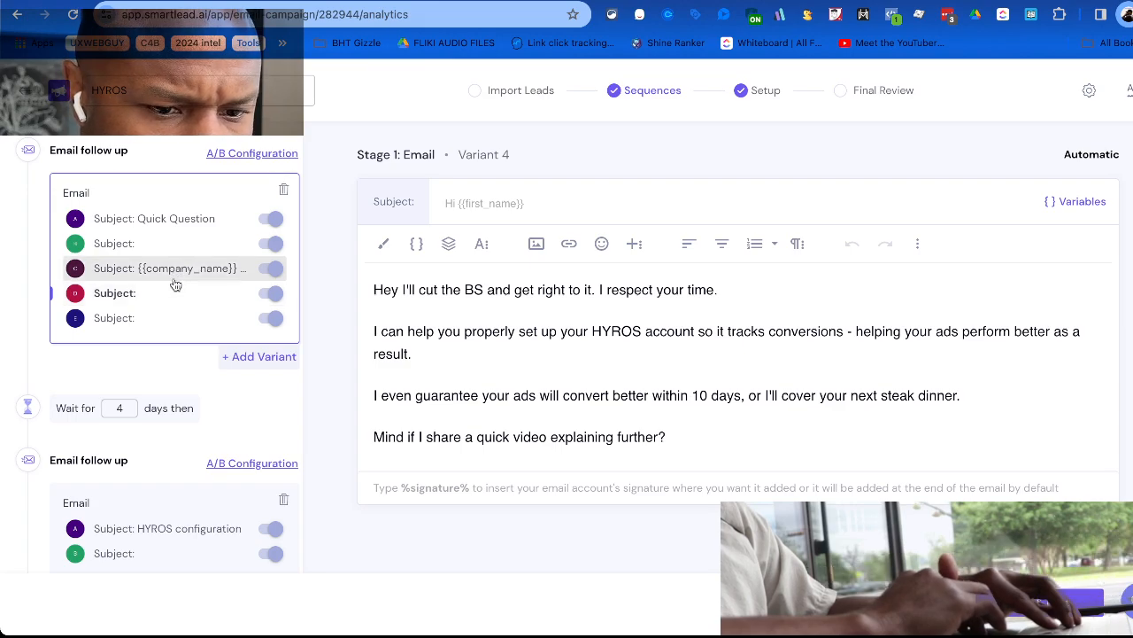
pyautogui.click(164, 268)
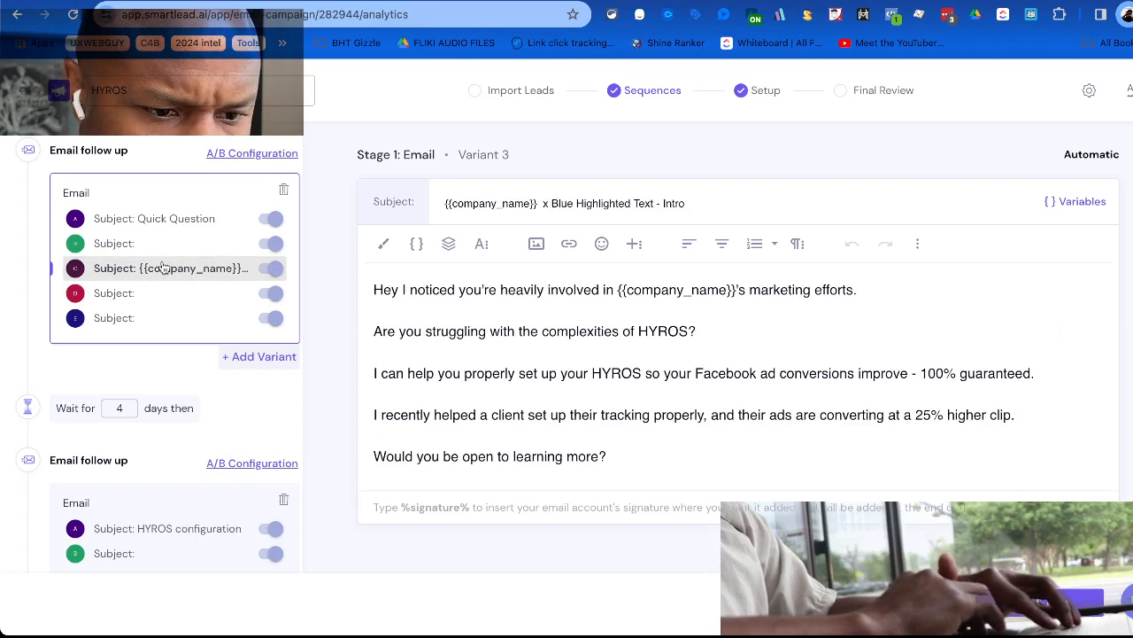
pyautogui.click(166, 304)
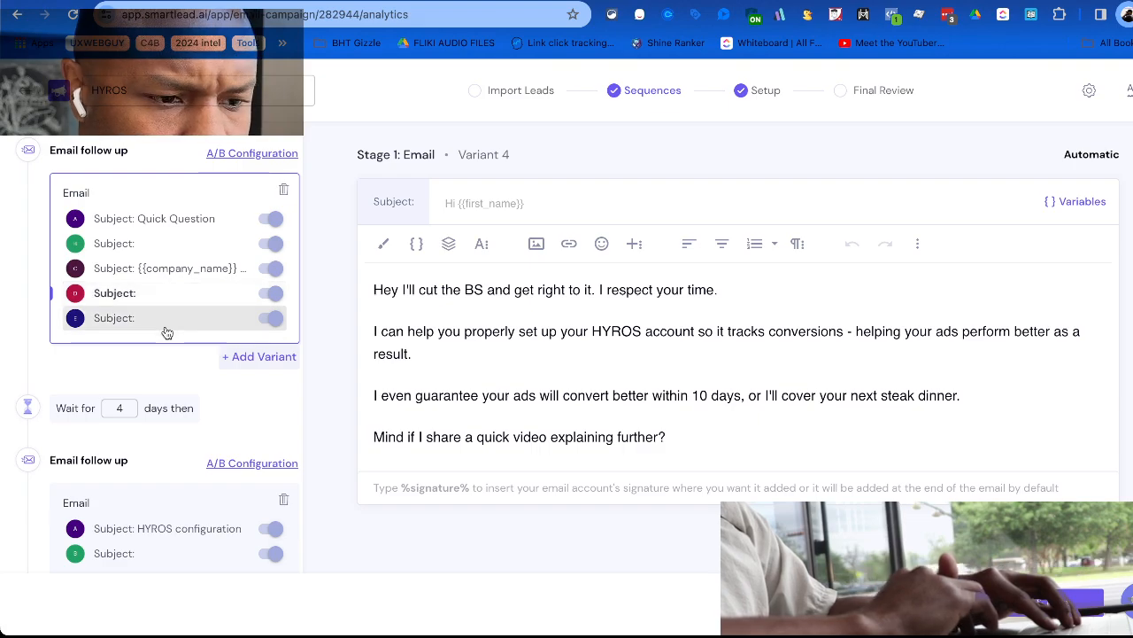
pyautogui.click(167, 328)
# Review the Stage 2, Stage 3 and Stage 4 follow-up variants for correct HYROS wording.
pyautogui.scroll(-2, 168, 371)
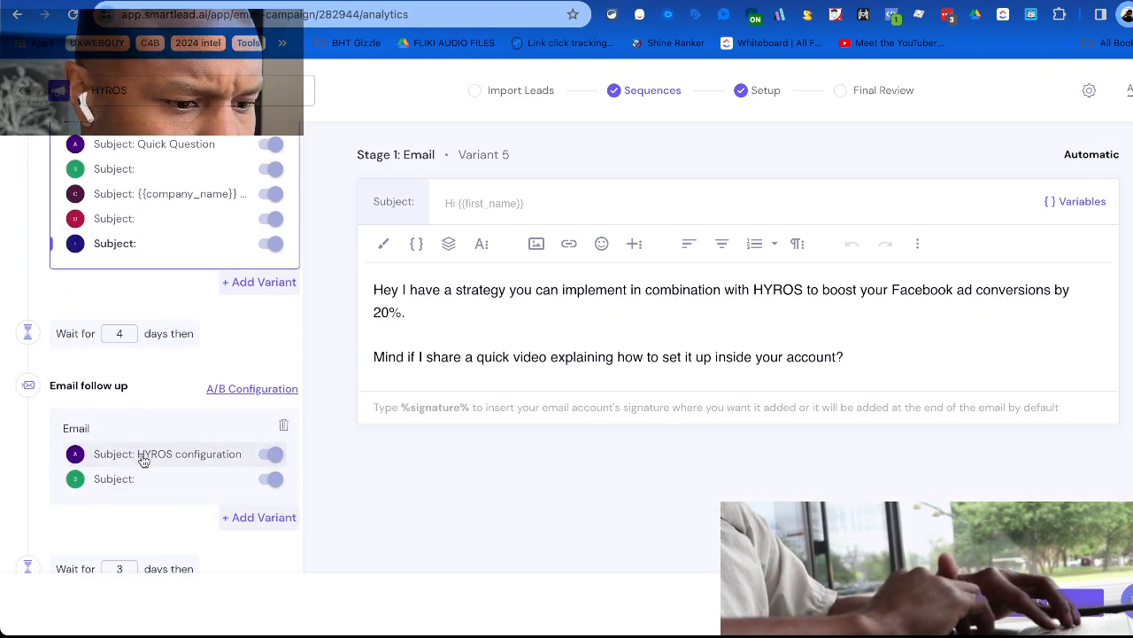
pyautogui.click(146, 454)
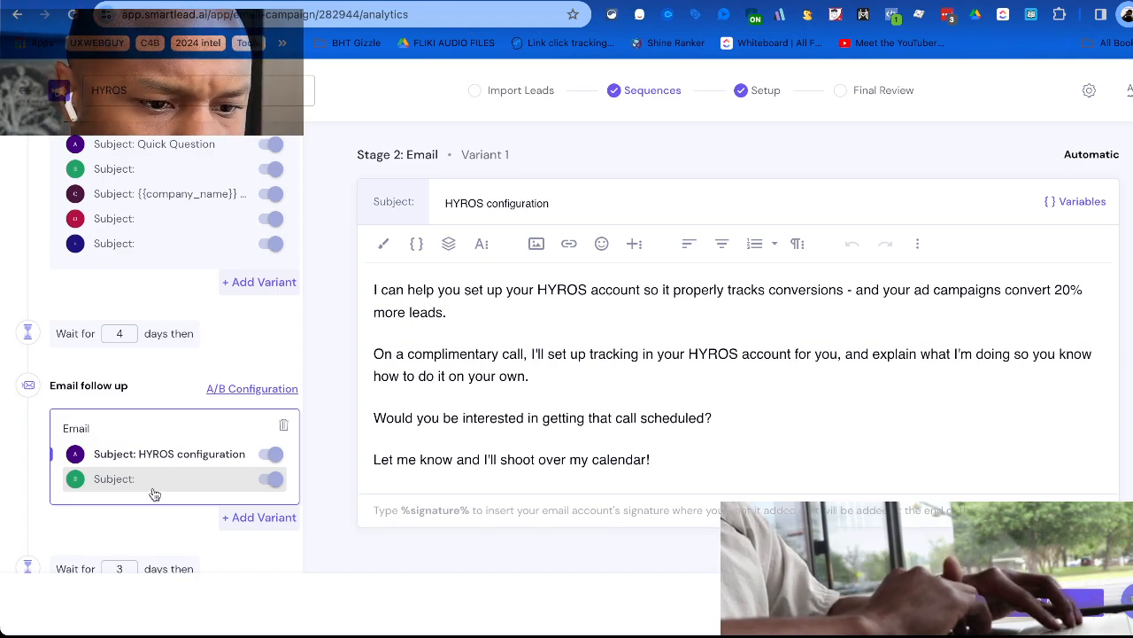
pyautogui.click(154, 492)
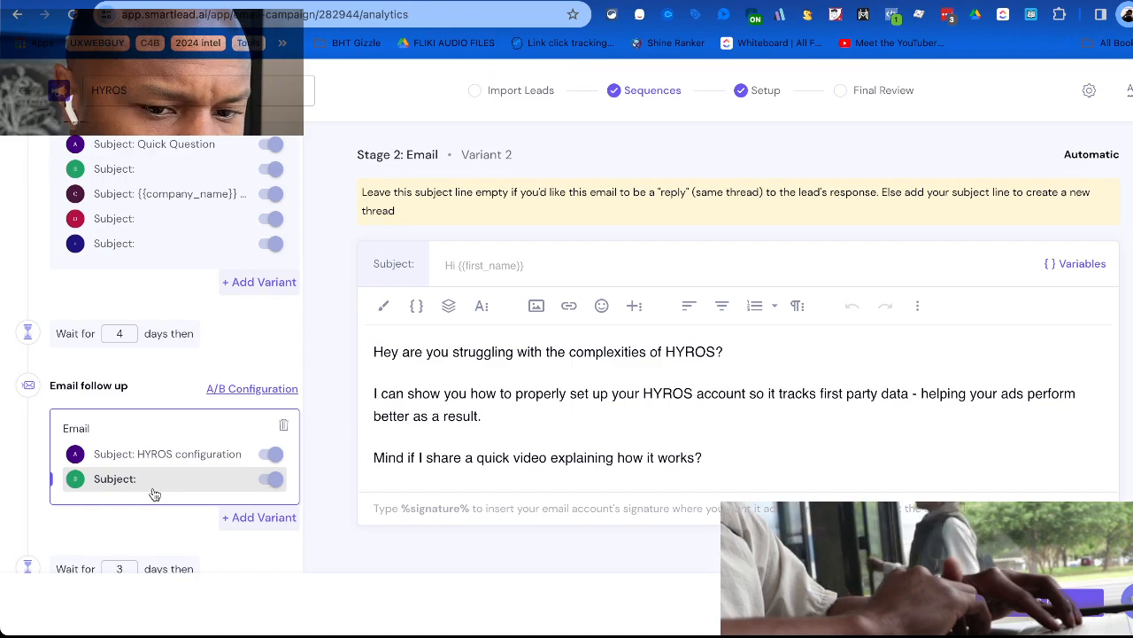
pyautogui.scroll(-2, 154, 494)
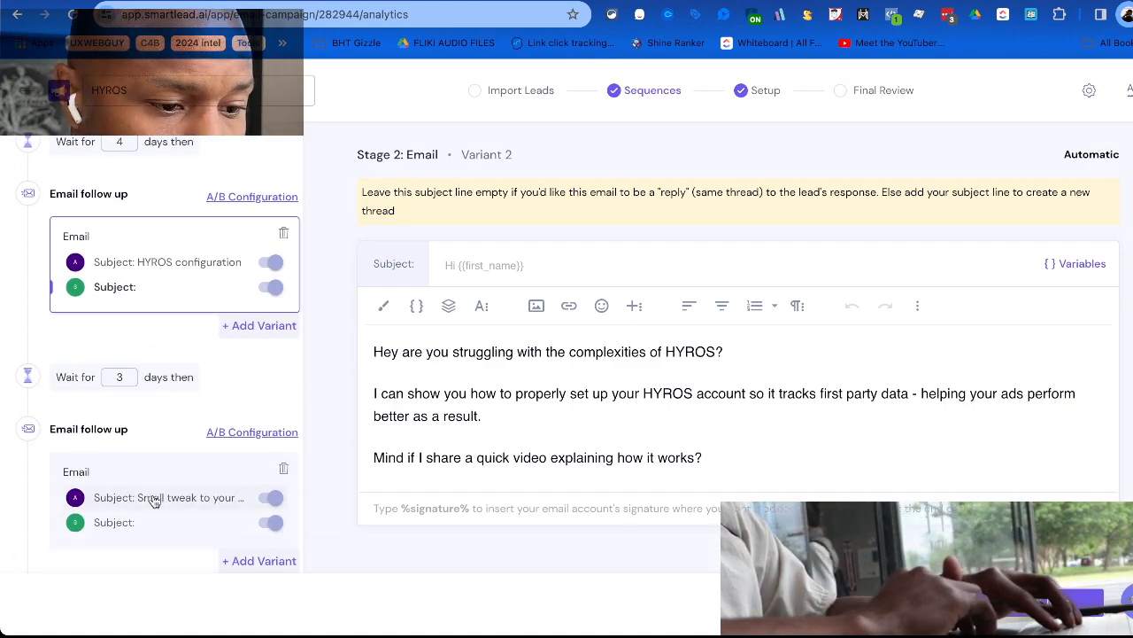
pyautogui.click(154, 500)
pyautogui.click(154, 500)
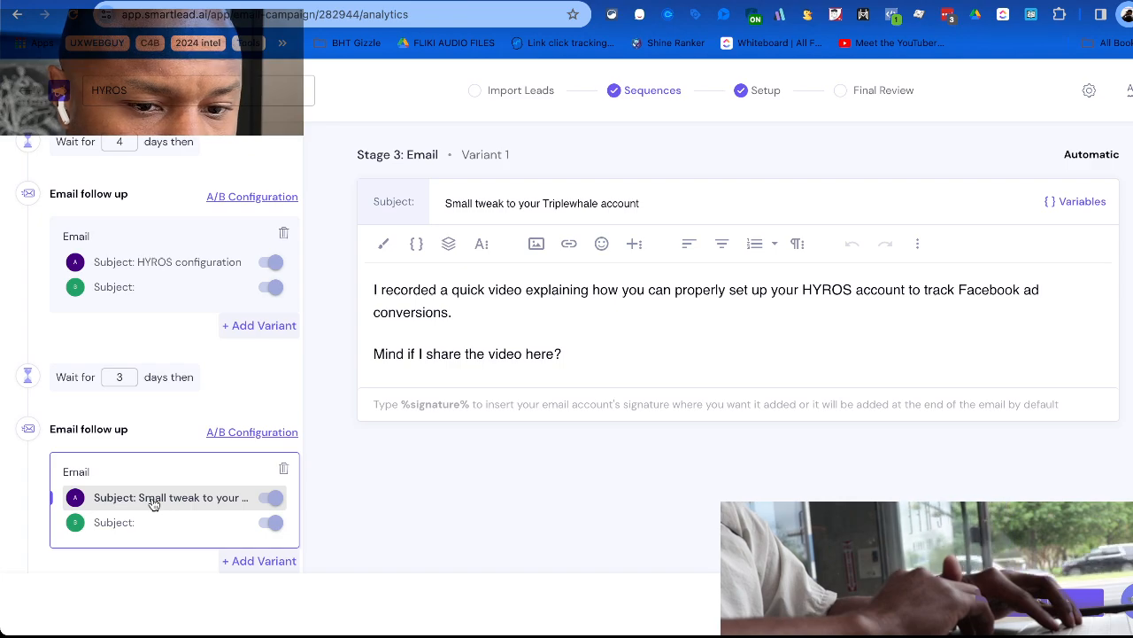
pyautogui.click(166, 523)
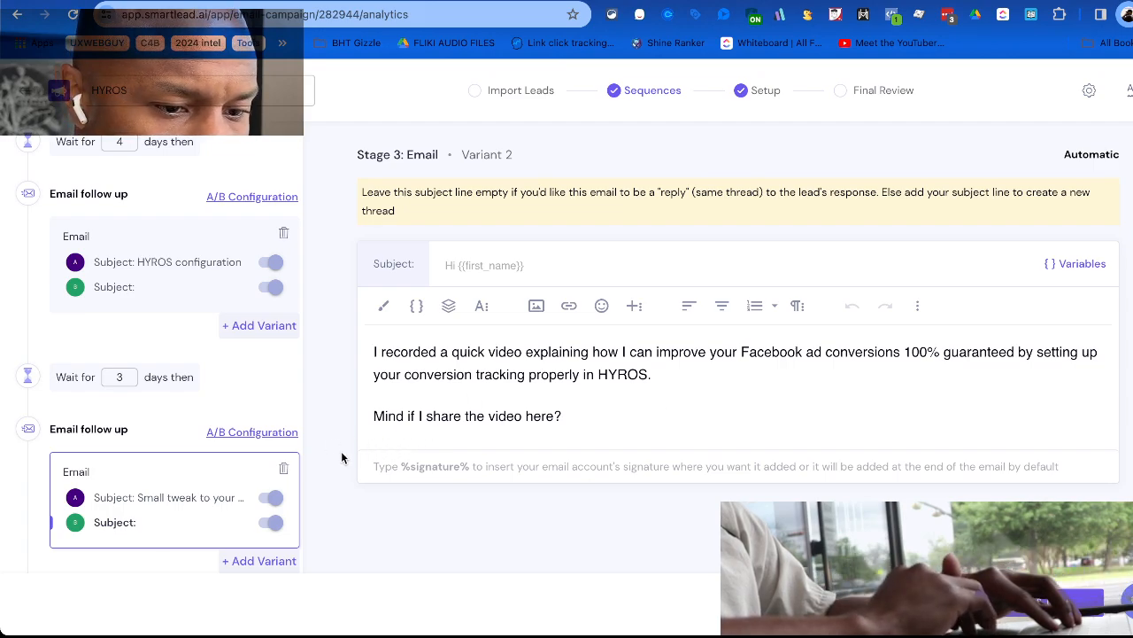
pyautogui.scroll(-2, 228, 499)
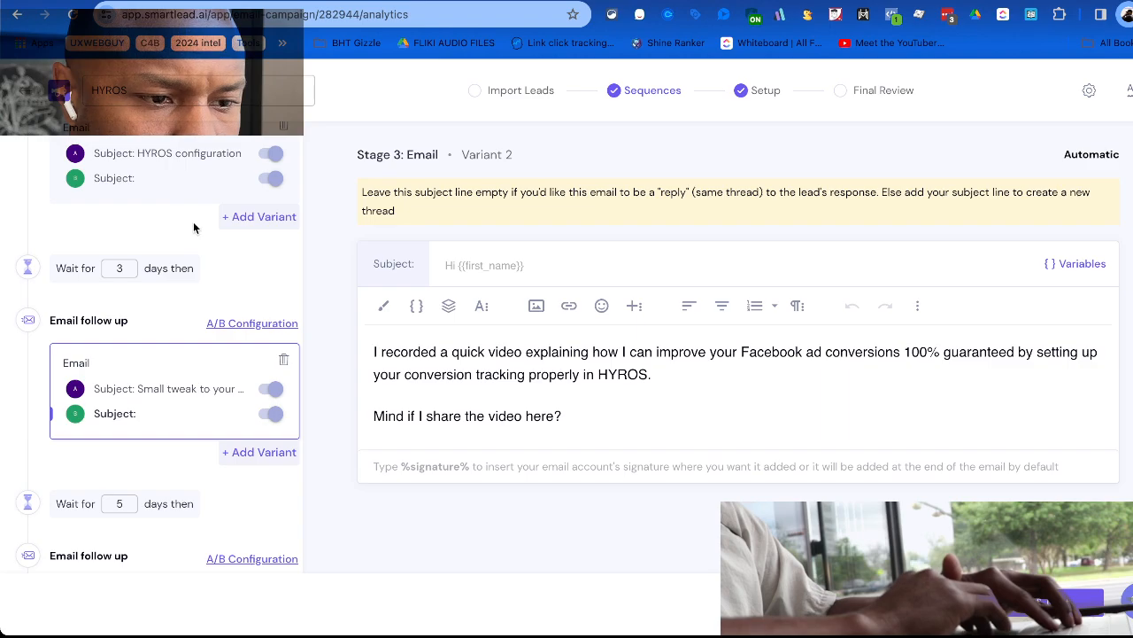
pyautogui.click(159, 180)
pyautogui.click(160, 155)
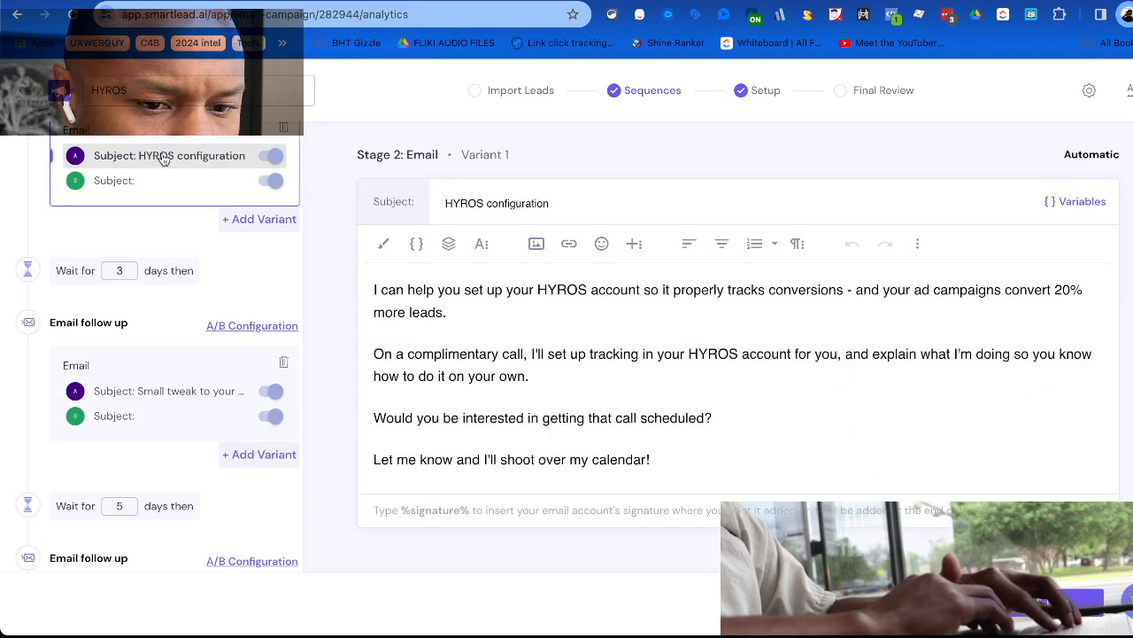
pyautogui.click(168, 390)
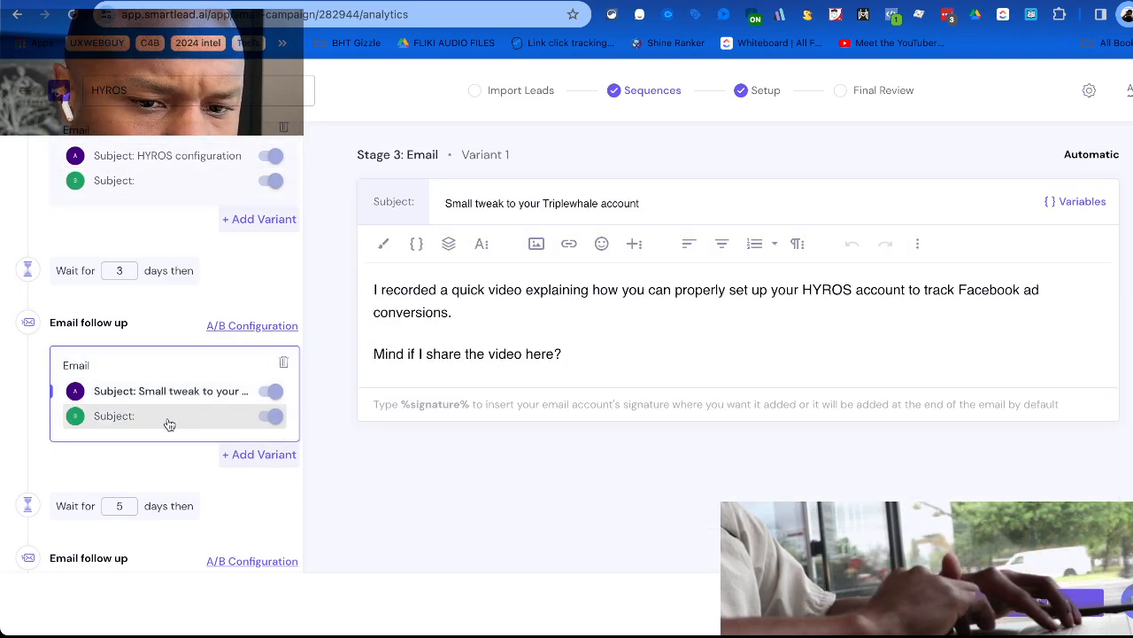
pyautogui.click(168, 417)
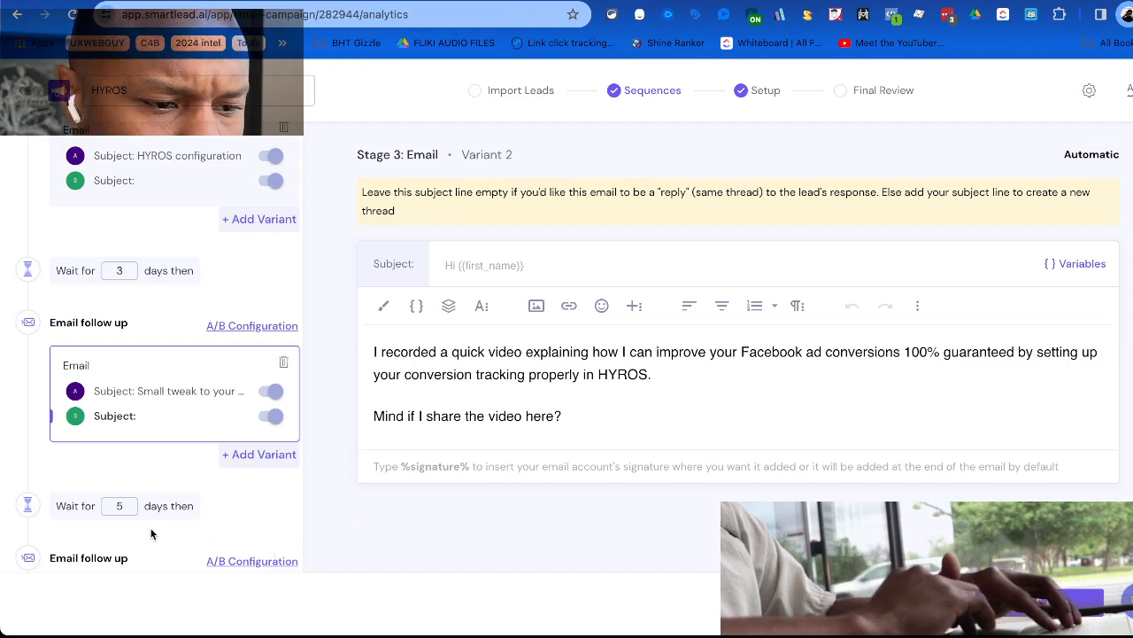
pyautogui.scroll(-2, 122, 453)
pyautogui.click(122, 464)
pyautogui.click(126, 488)
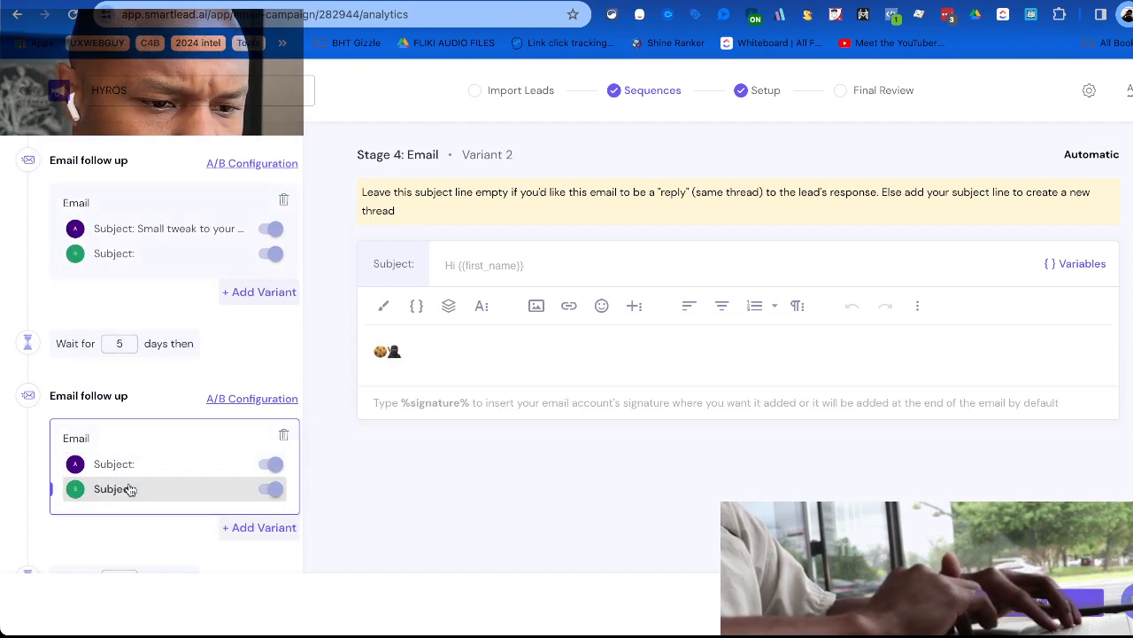
# Review the schedule settings, set the HYROS campaign's start date to March 25, 2024, and save the schedule.
pyautogui.scroll(5, 154, 394)
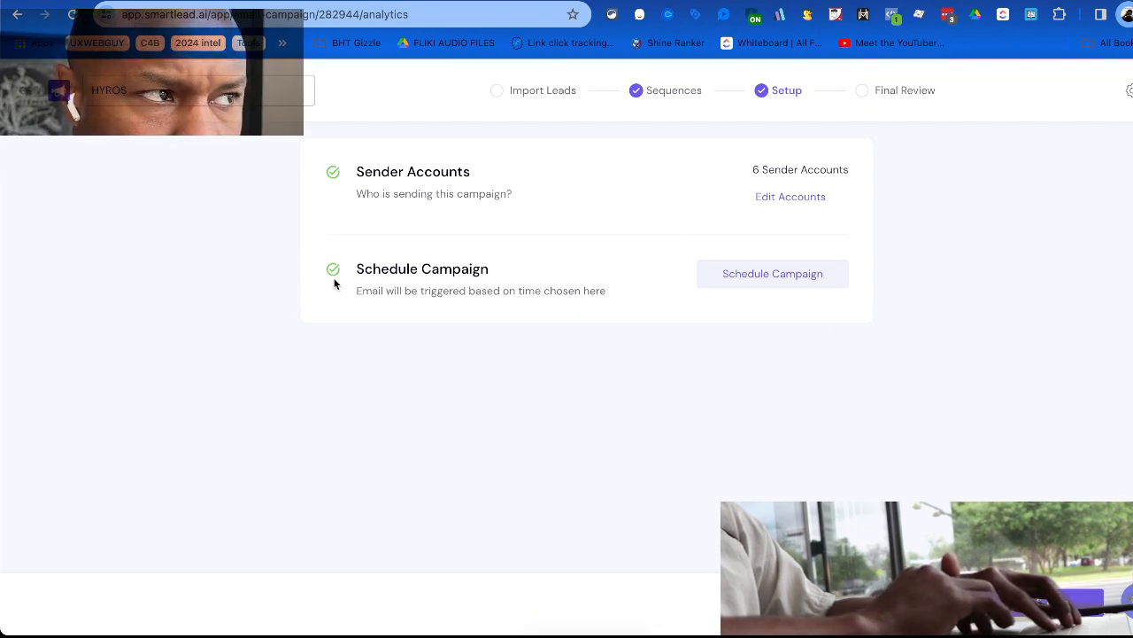
pyautogui.click(749, 279)
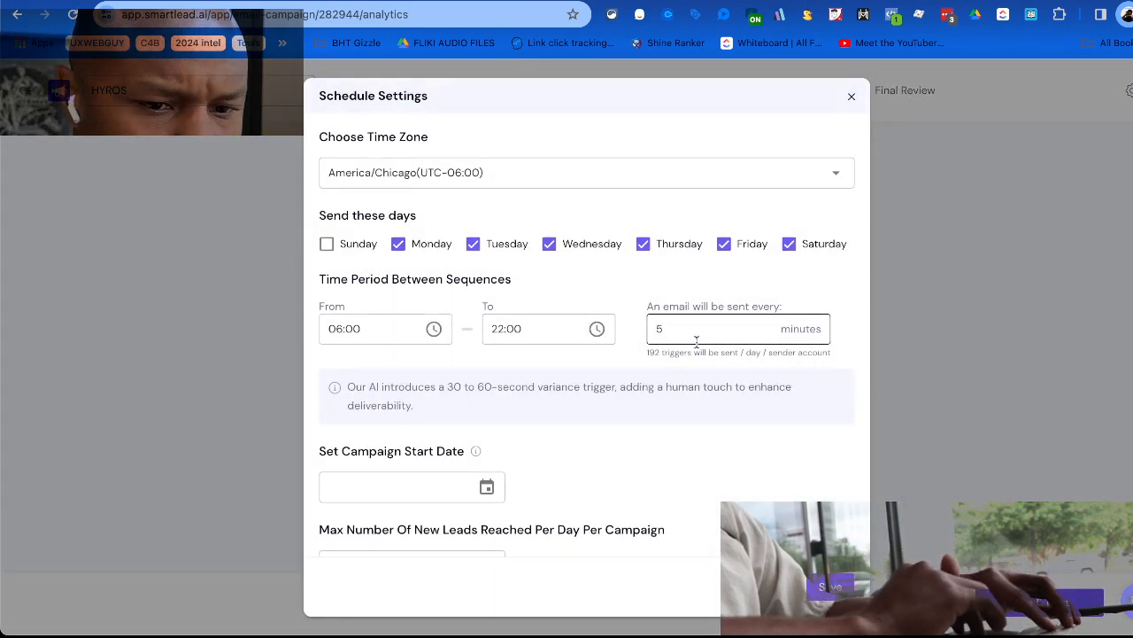
pyautogui.click(434, 329)
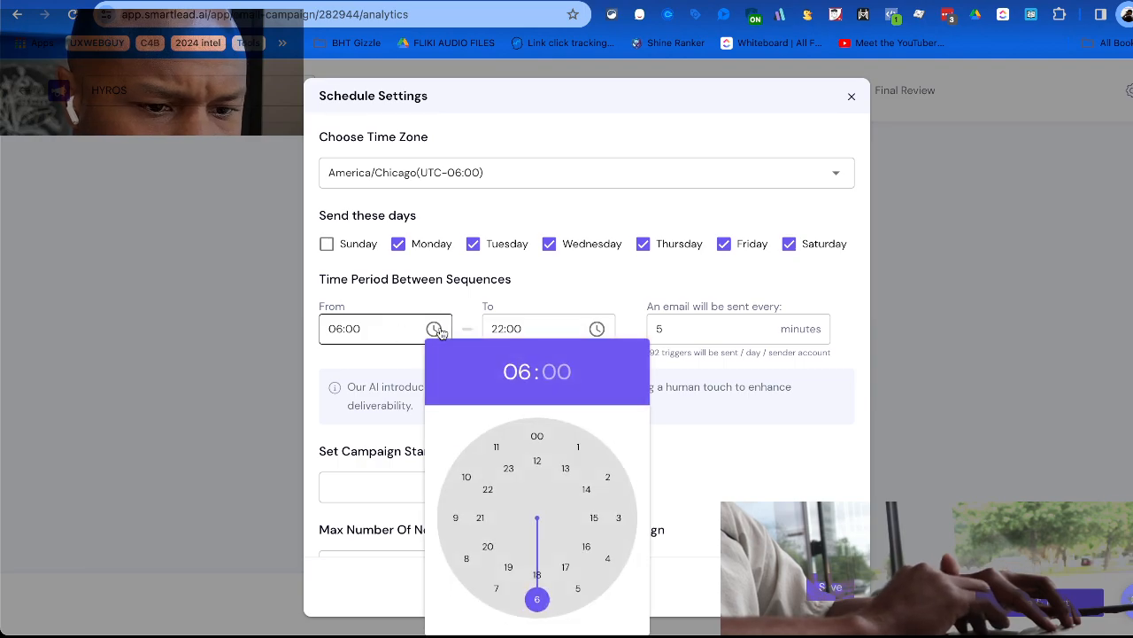
pyautogui.click(306, 601)
pyautogui.scroll(-1, 448, 523)
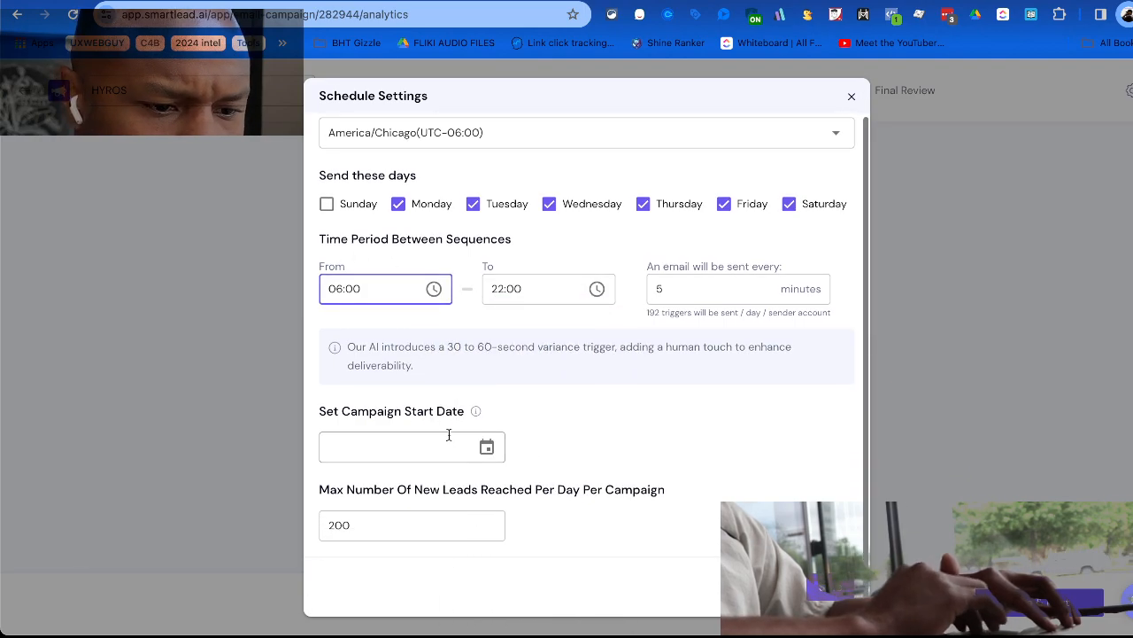
pyautogui.scroll(1, 458, 491)
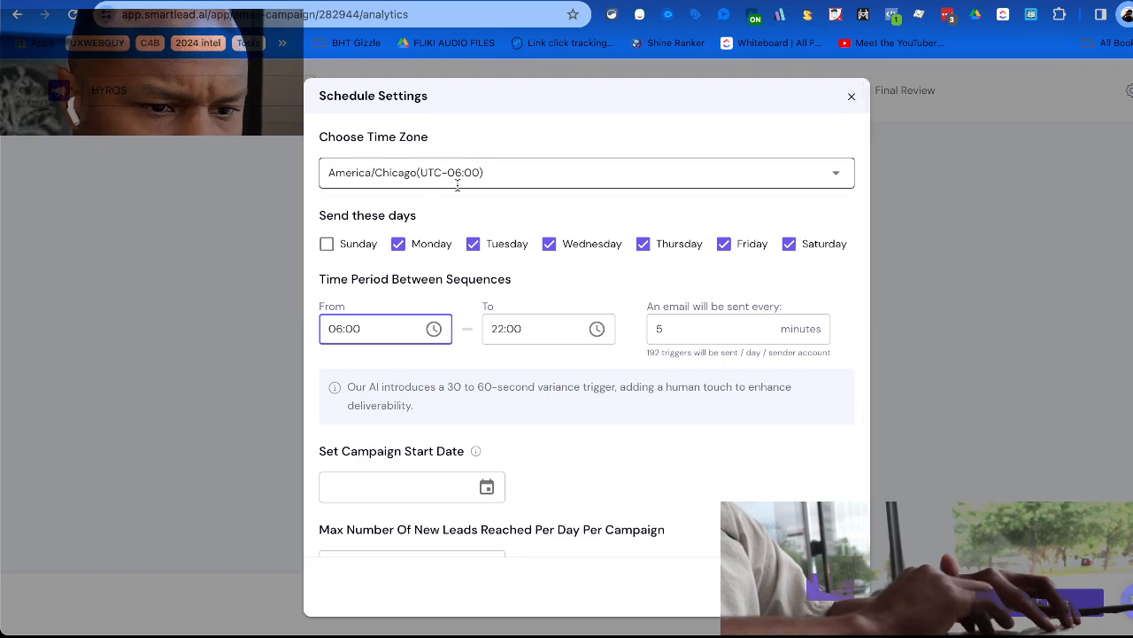
pyautogui.scroll(-1, 458, 183)
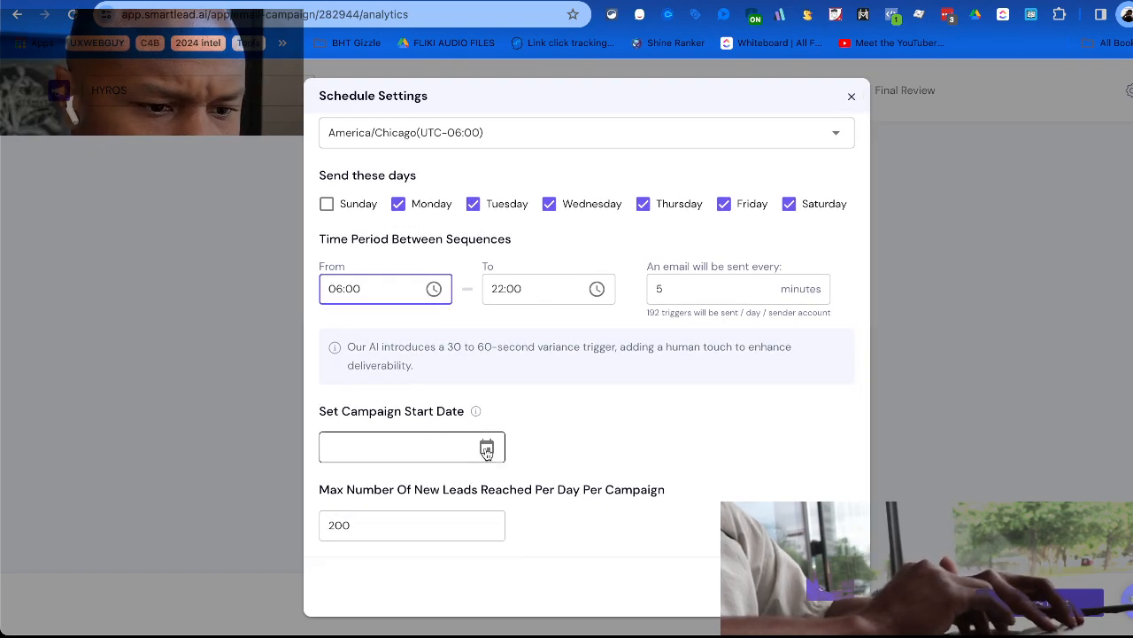
pyautogui.click(486, 450)
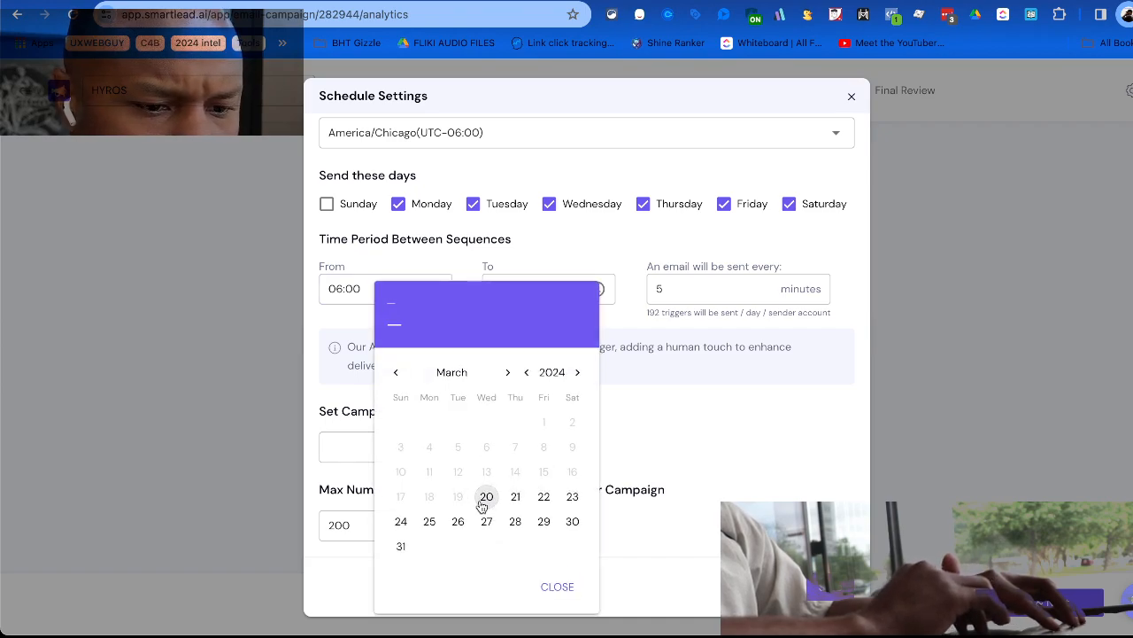
pyautogui.click(429, 521)
pyautogui.click(832, 586)
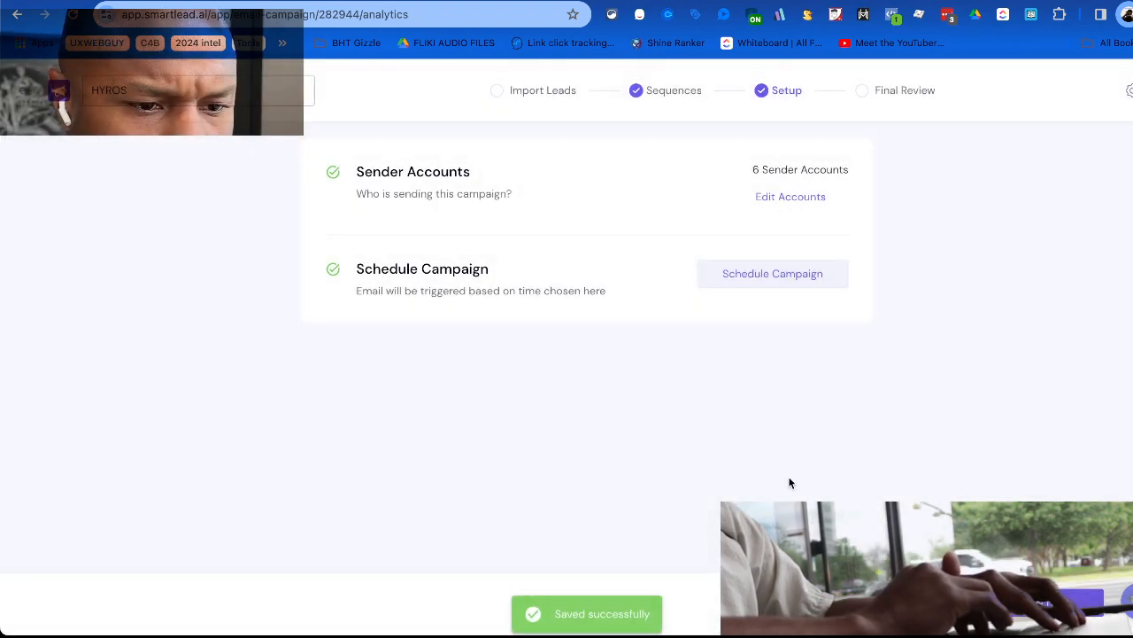
# Start the HYROS campaign and duplicate it without its campaign subsequence.
pyautogui.click(1051, 603)
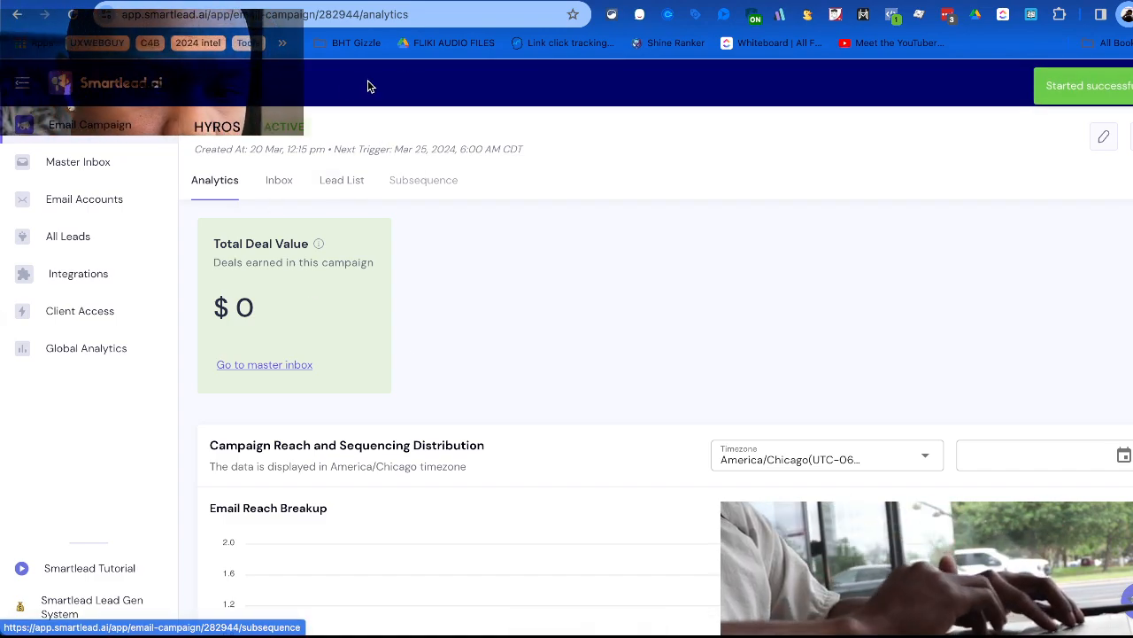
pyautogui.click(1127, 136)
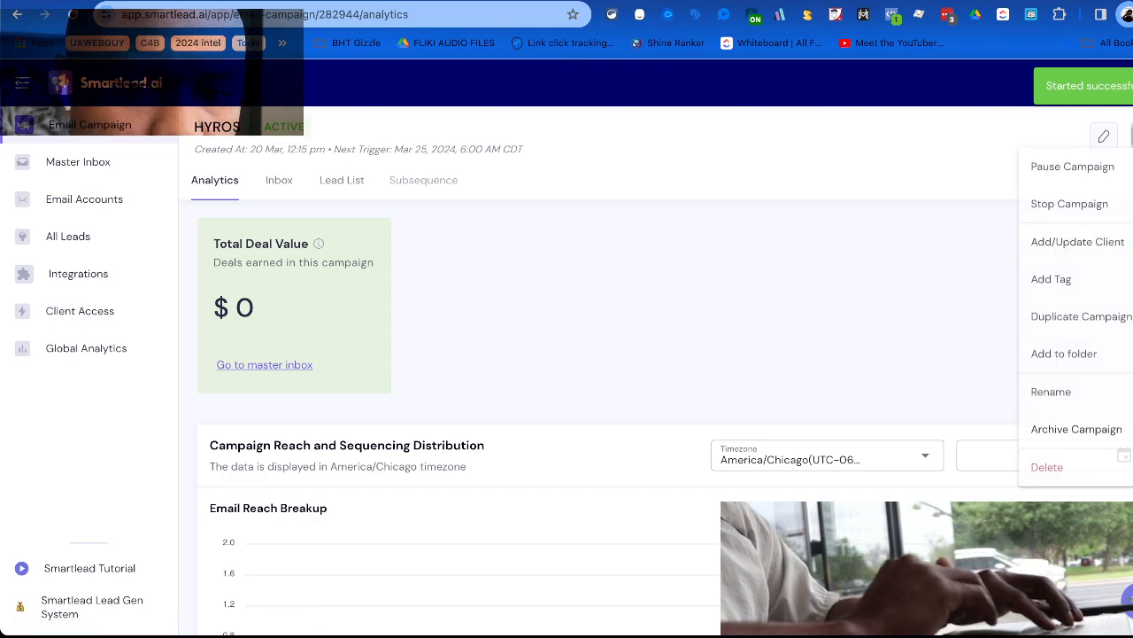
pyautogui.click(1081, 317)
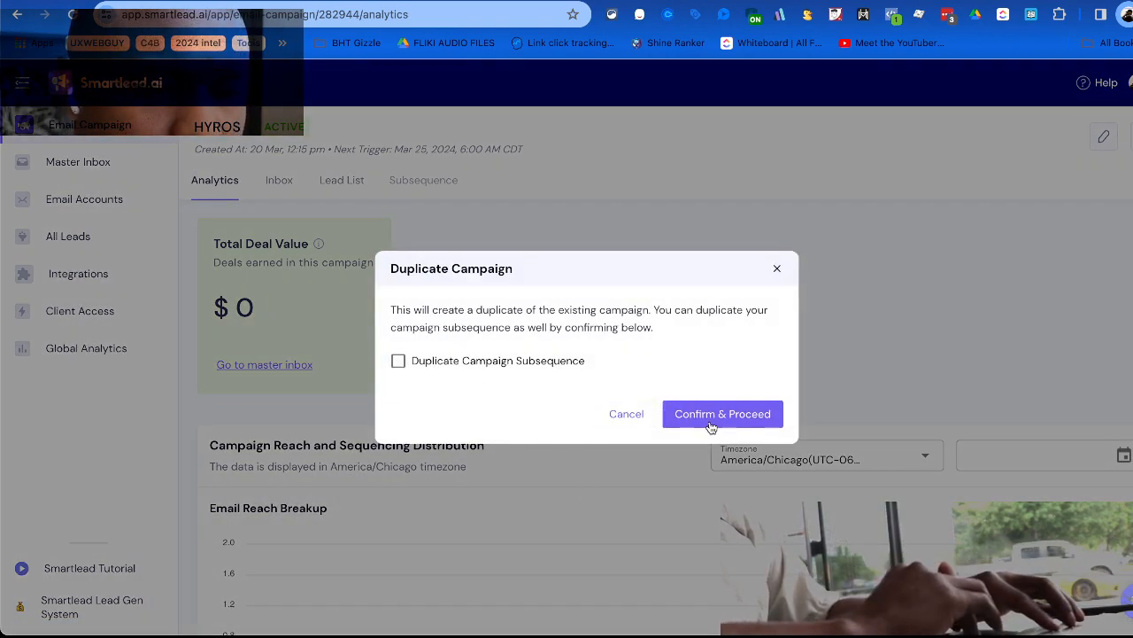
pyautogui.click(711, 425)
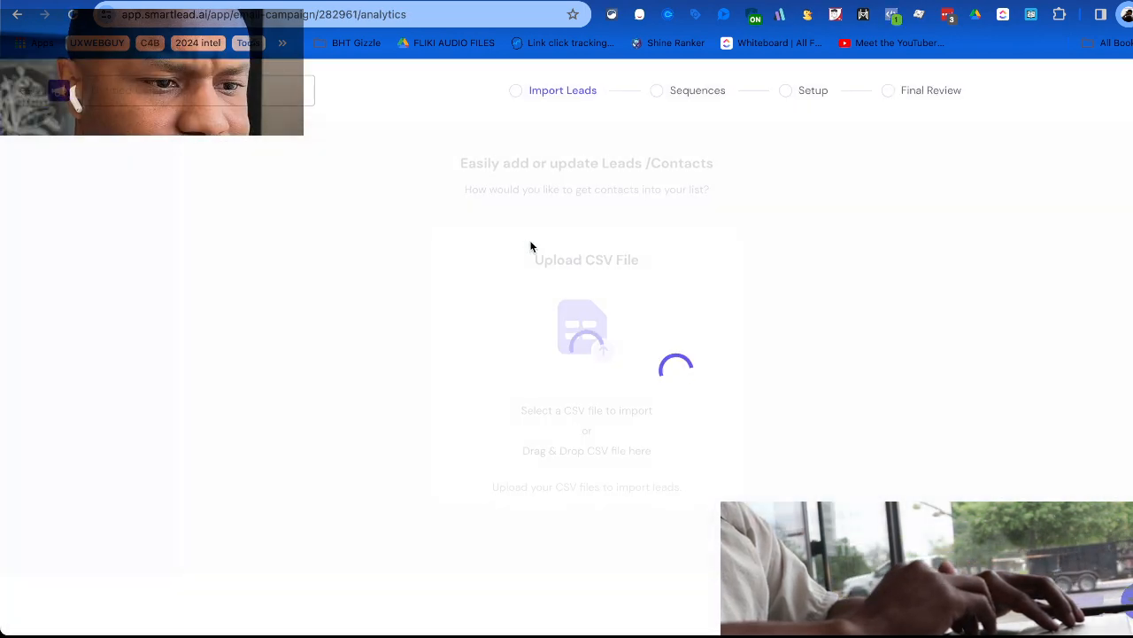
# Switch to Google Sheets and check the HYROS, ThriveCart + GTM, Shopify + HYROS, HYROS + GTM and Hyros + CF sheets for the duplicate's name.
pyautogui.doubleClick(194, 95)
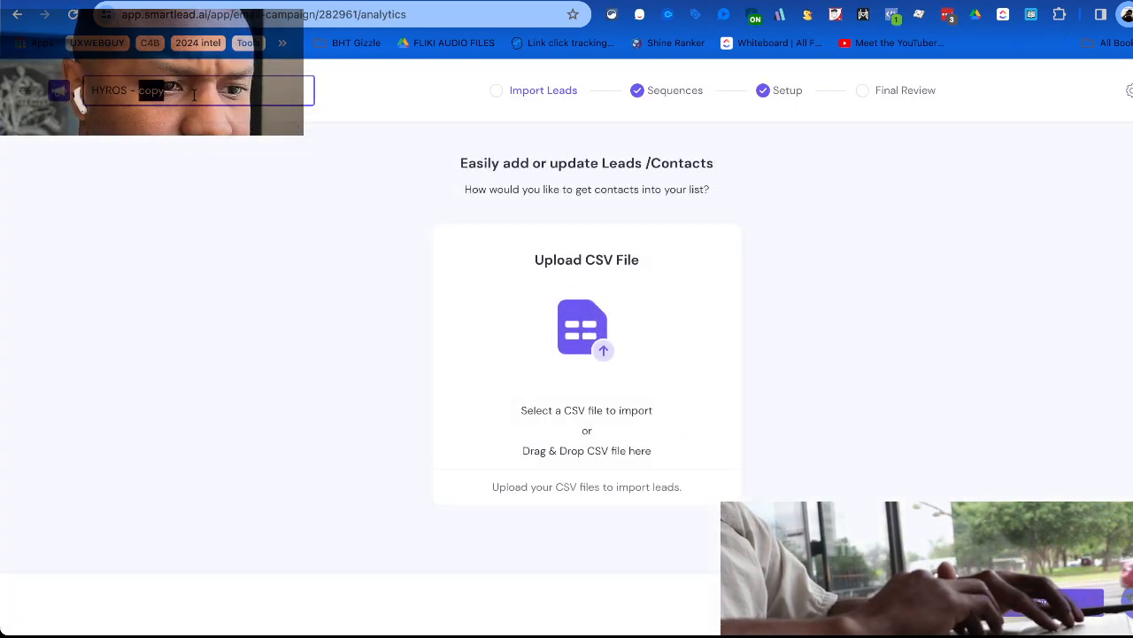
pyautogui.tripleClick(194, 95)
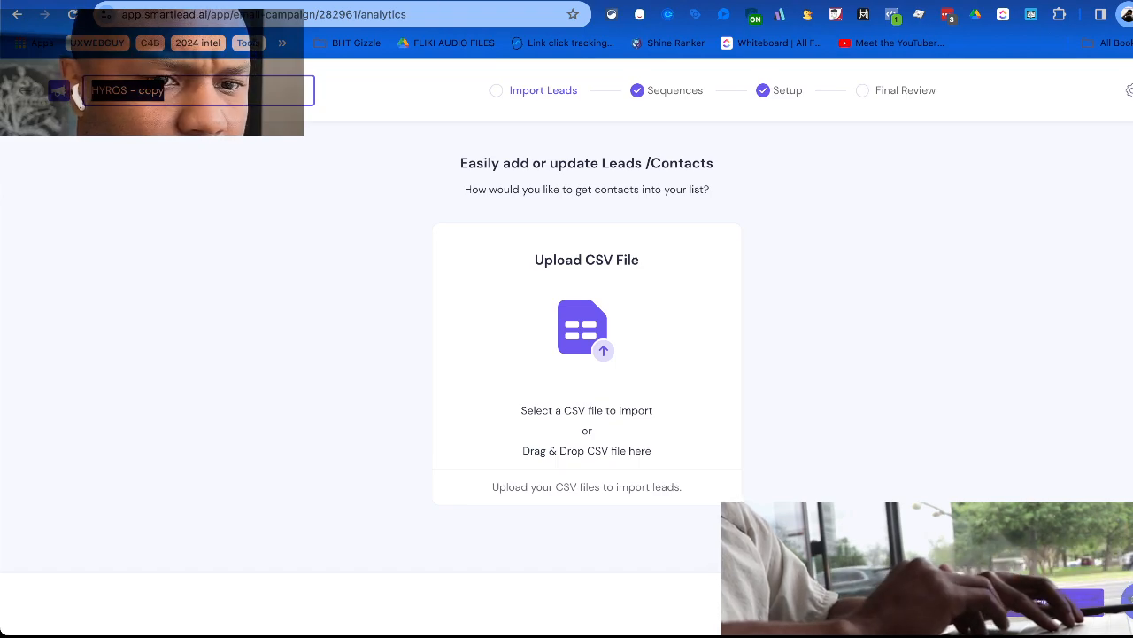
pyautogui.click(832, 1)
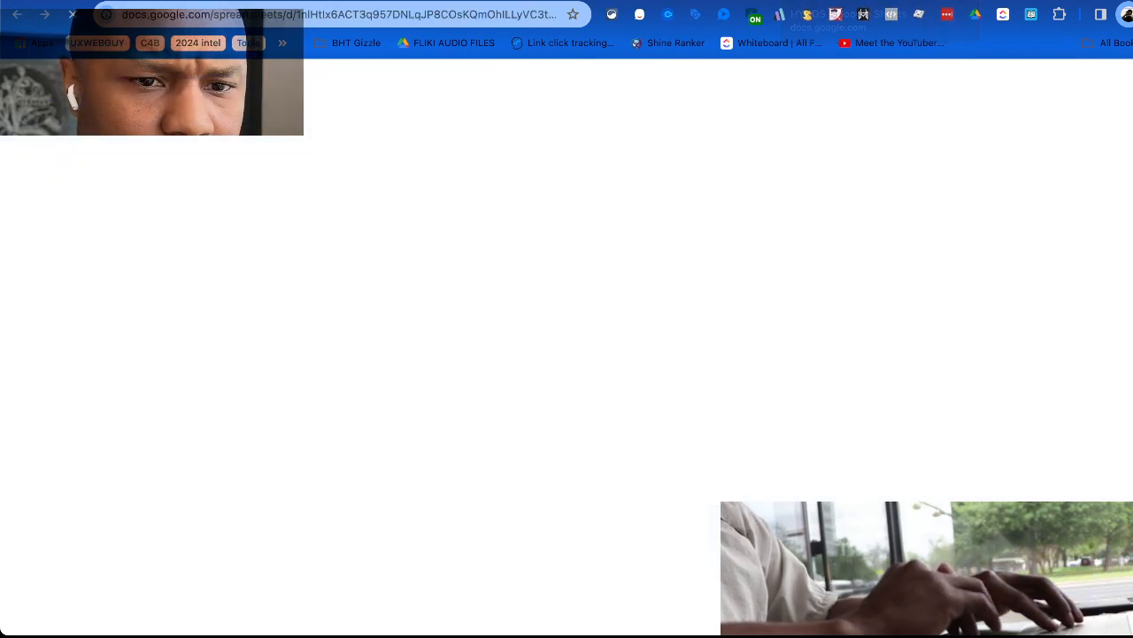
pyautogui.click(826, 1)
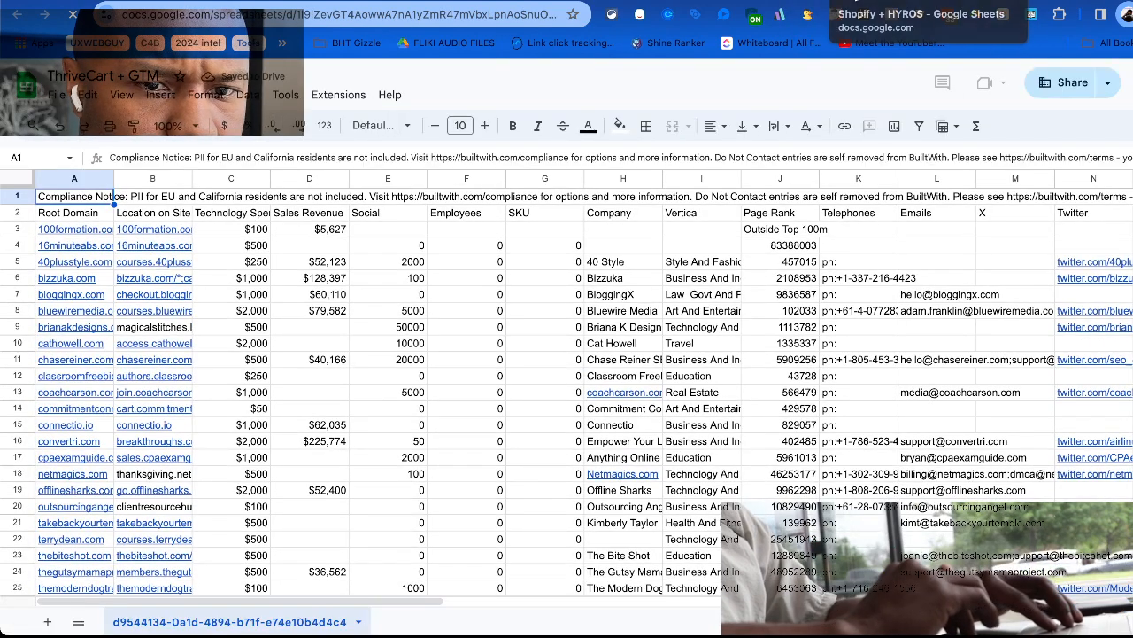
pyautogui.click(855, 1)
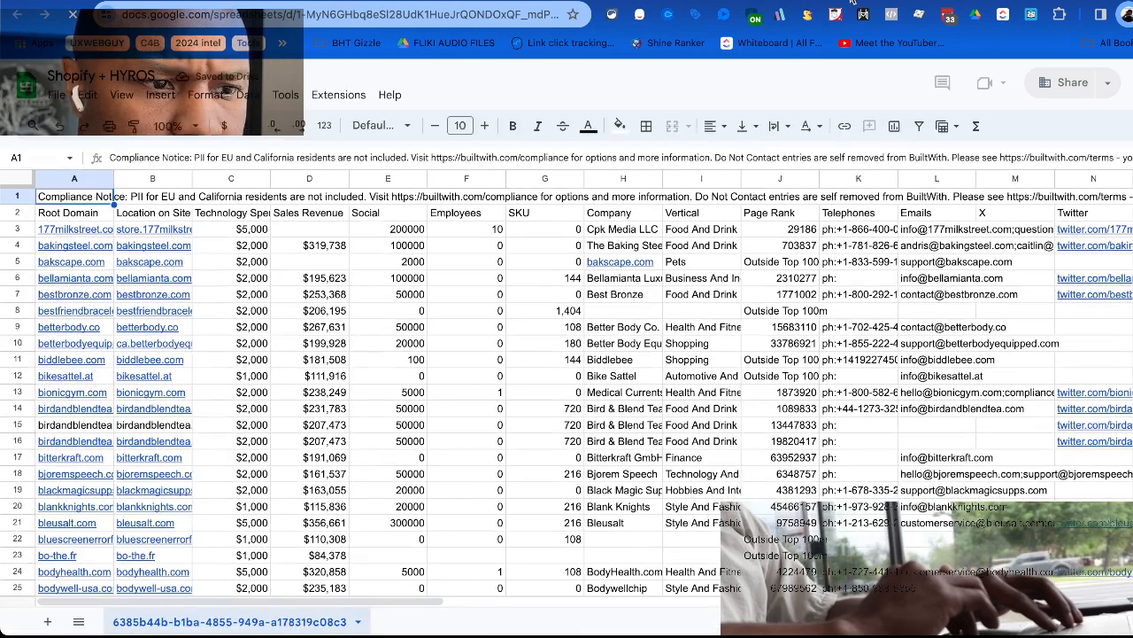
pyautogui.click(877, 1)
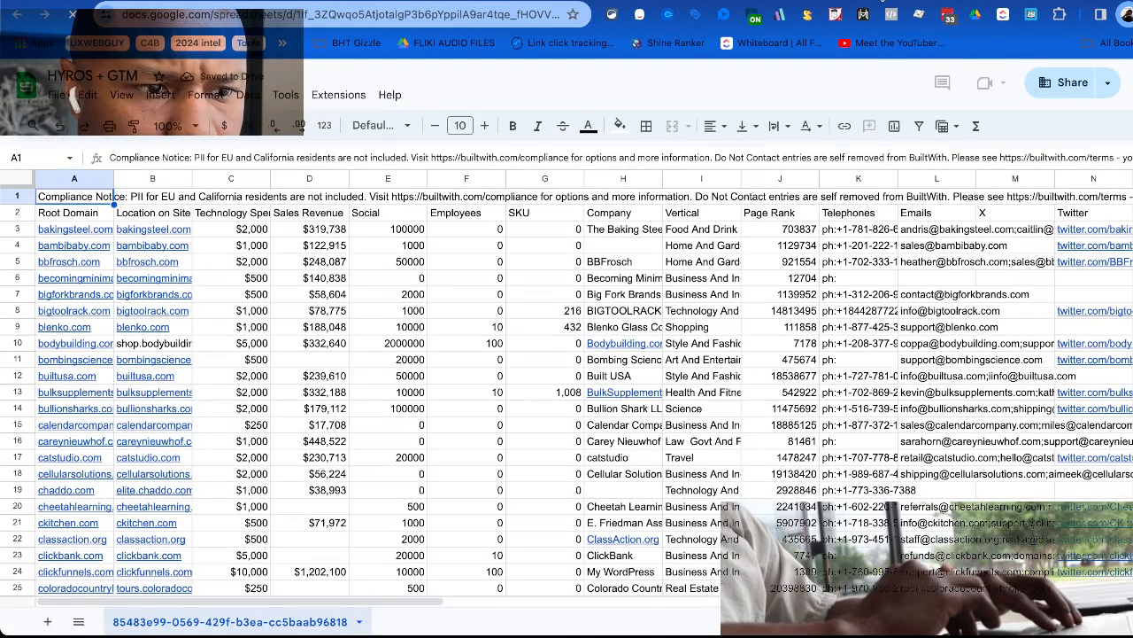
pyautogui.click(898, 1)
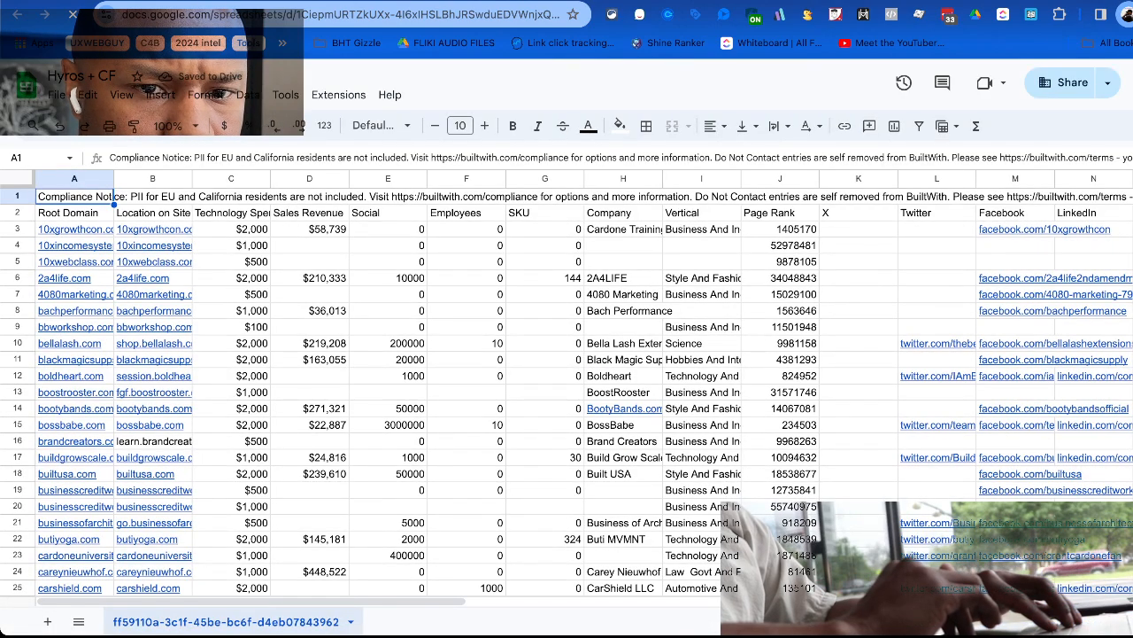
pyautogui.click(883, 1)
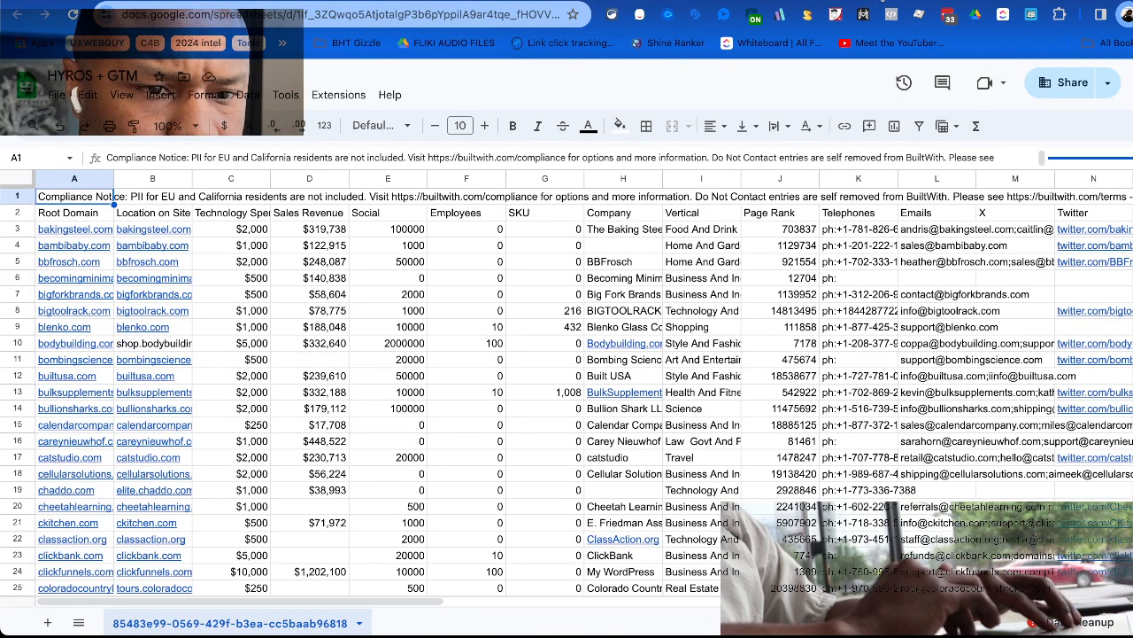
pyautogui.click(802, 3)
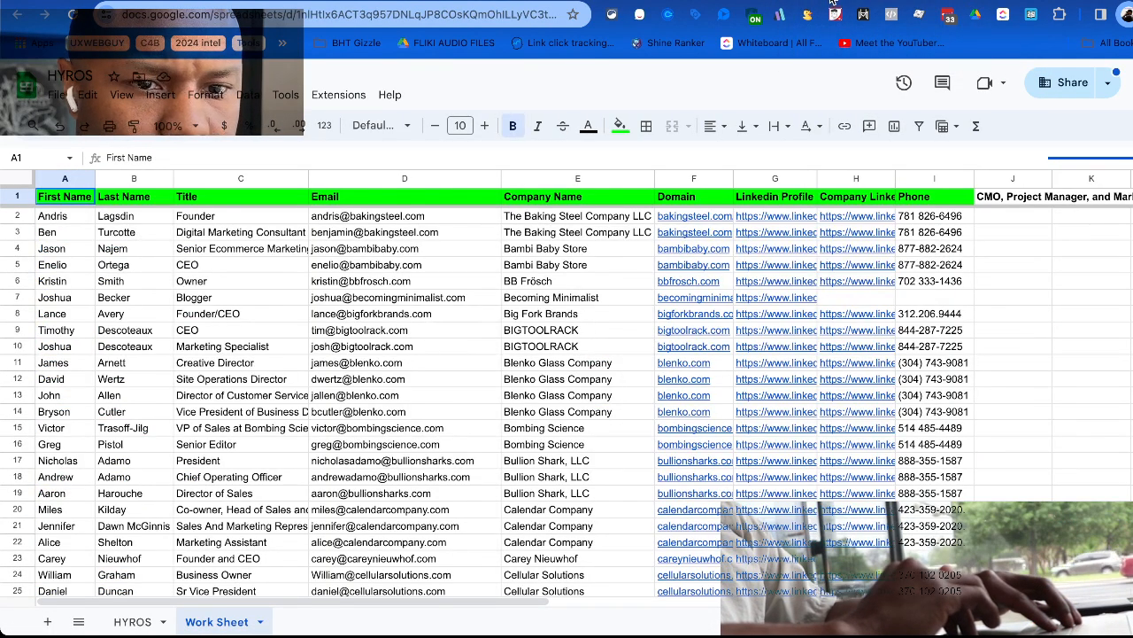
pyautogui.click(833, 3)
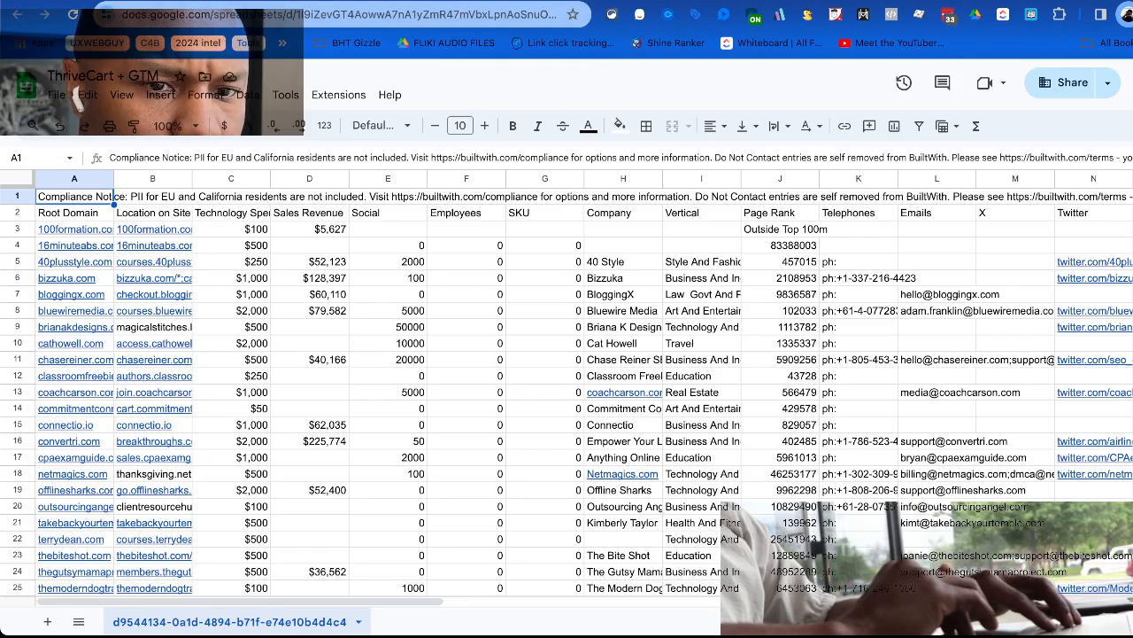
# Back in Smartlead, rename the duplicated campaign Thrivecart and open Variant 2 of its Stage 1 email.
pyautogui.click(429, 3)
pyautogui.click(456, 3)
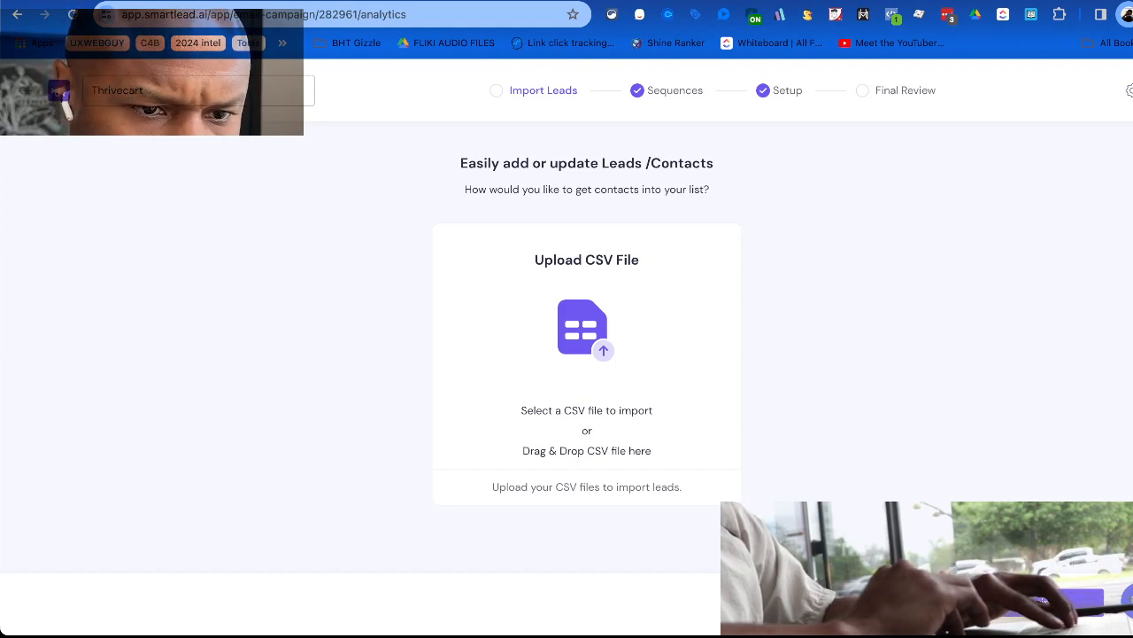
pyautogui.click(1043, 602)
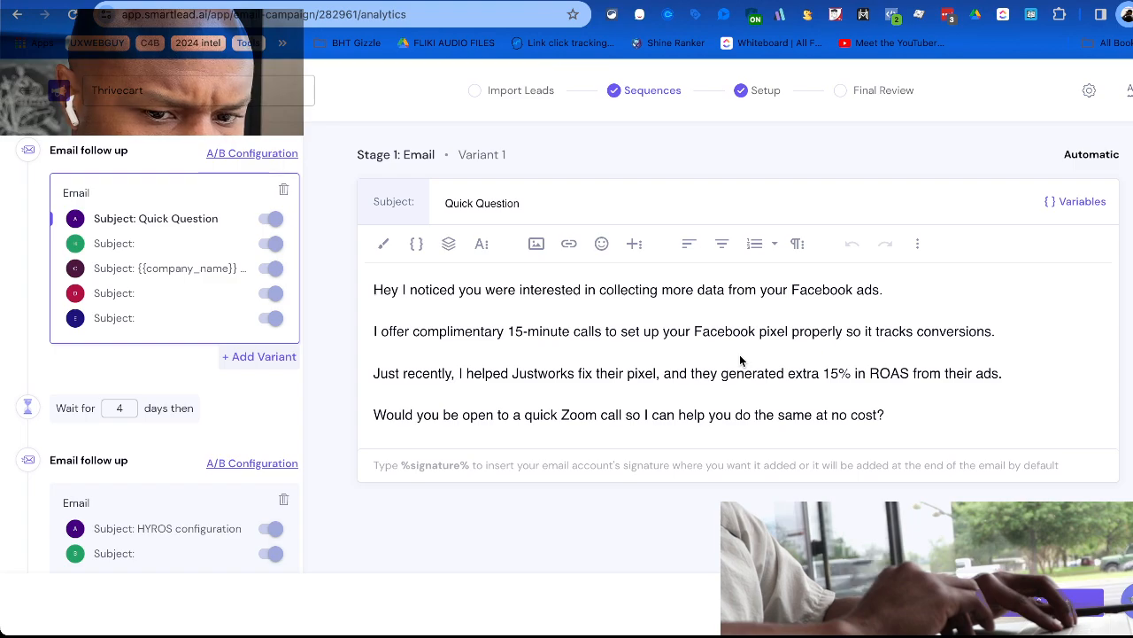
pyautogui.click(135, 248)
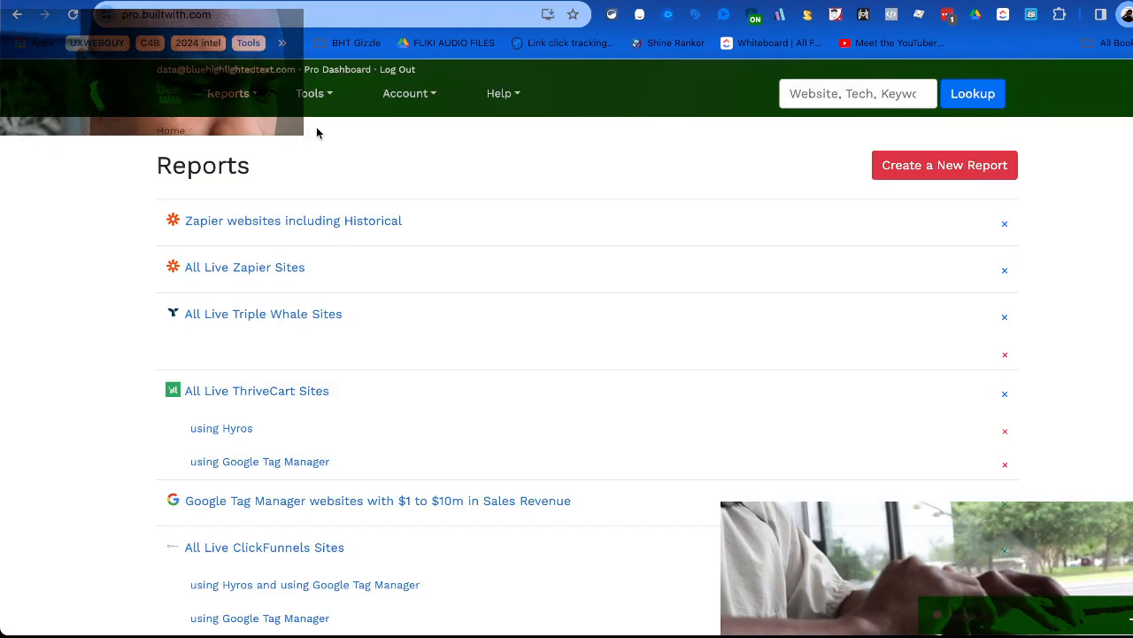
# Switch to BuiltWith, open the All Live ThriveCart Sites report, and start a custom export for it.
pyautogui.scroll(-4, 257, 479)
pyautogui.scroll(2, 254, 479)
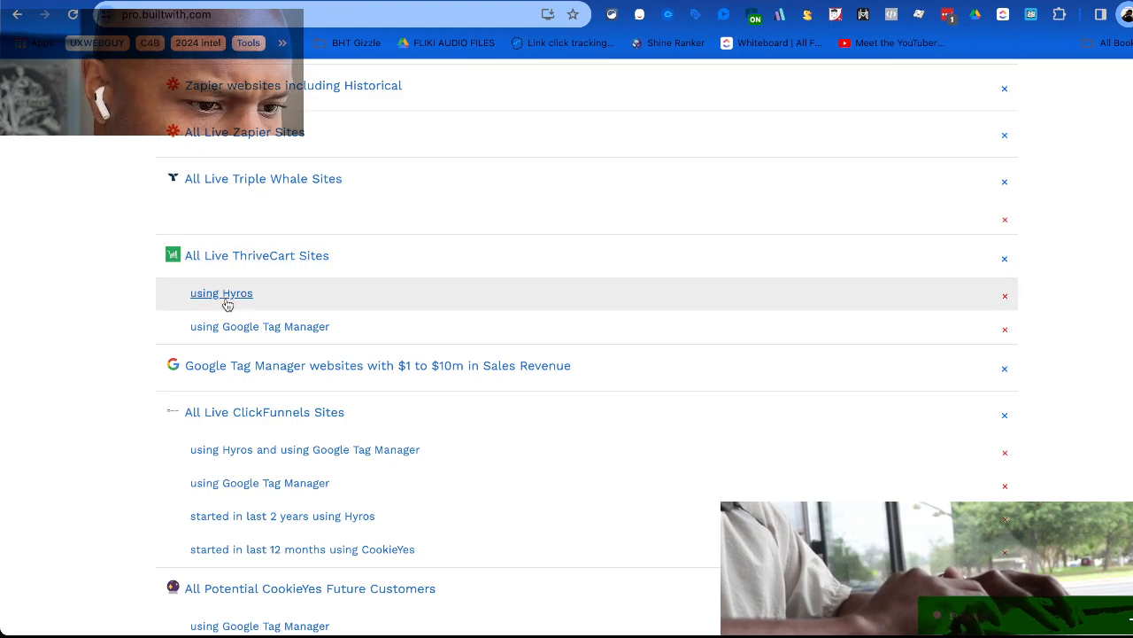
pyautogui.click(261, 264)
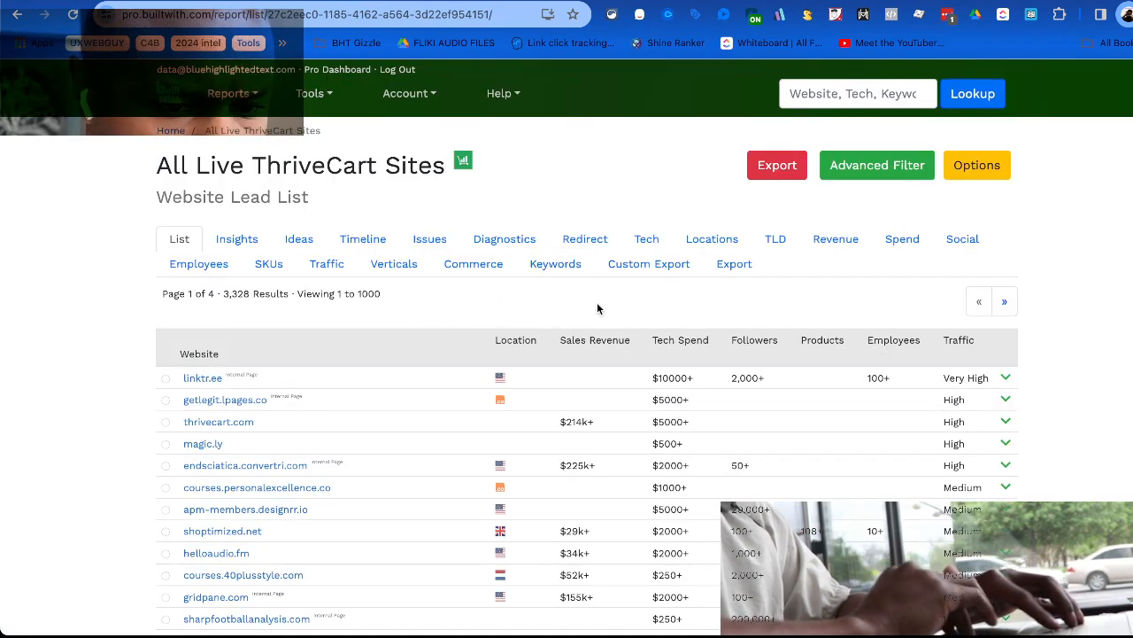
pyautogui.click(770, 171)
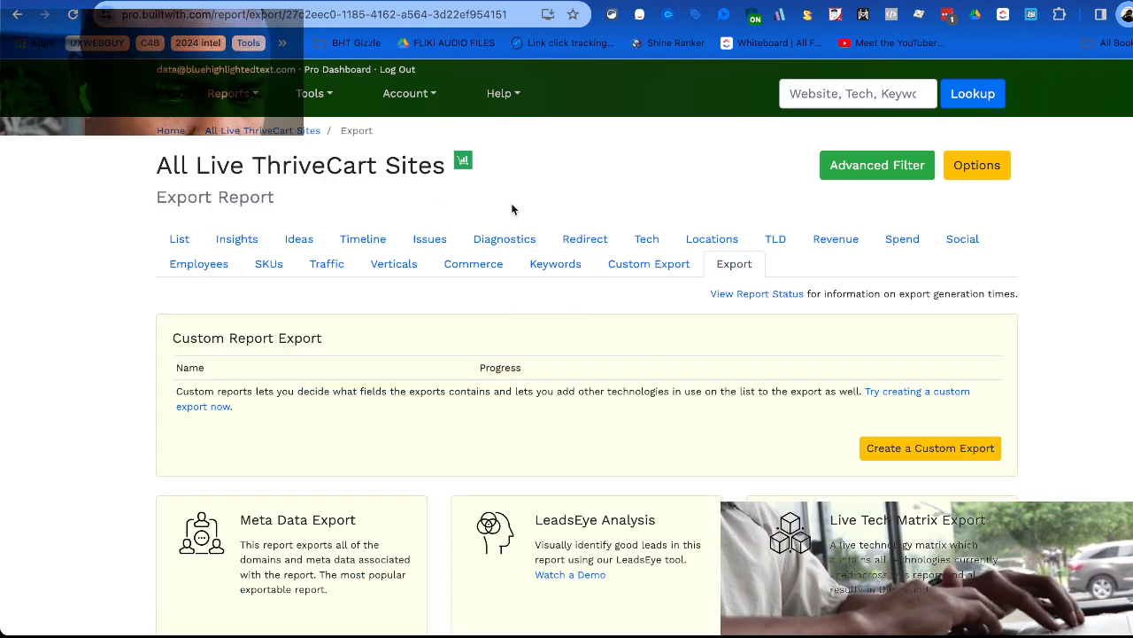
pyautogui.scroll(-3, 916, 450)
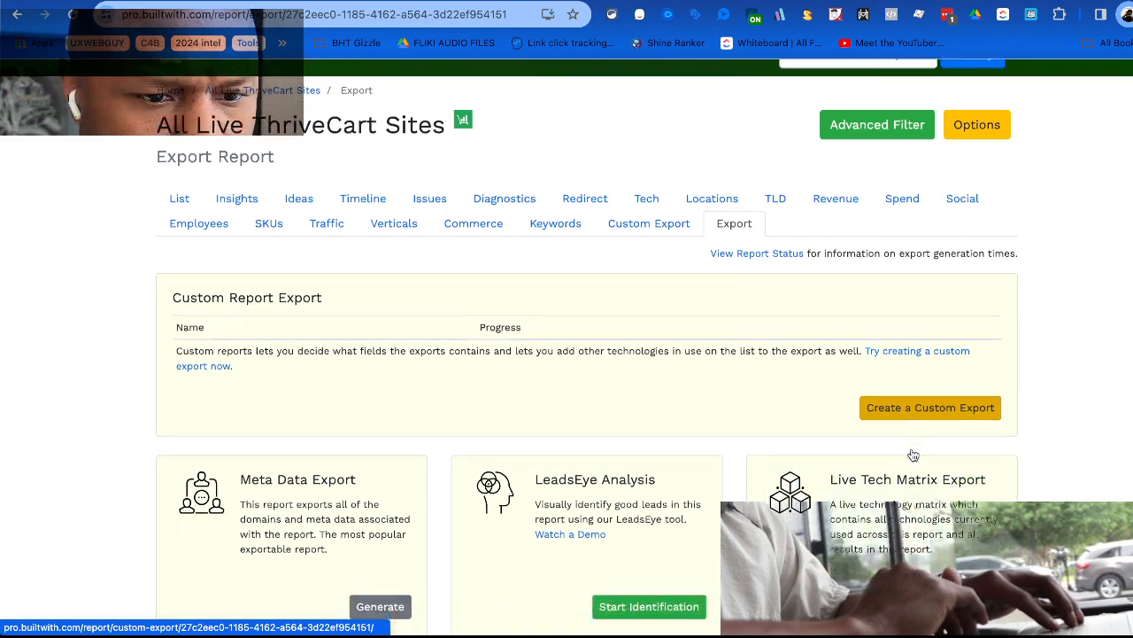
pyautogui.click(930, 320)
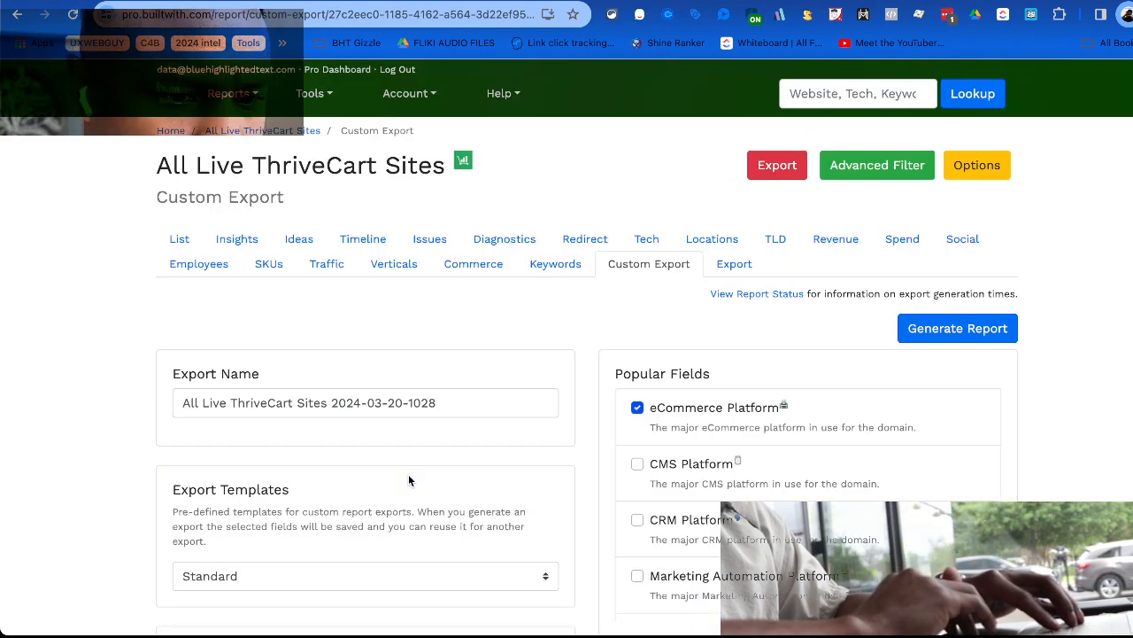
pyautogui.scroll(-2, 311, 427)
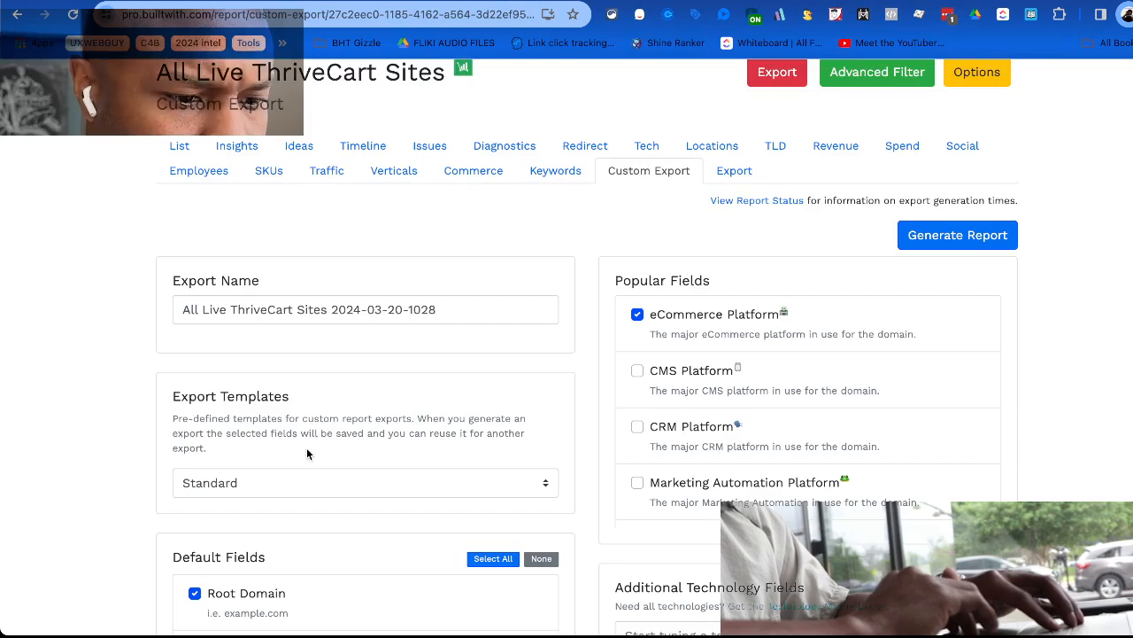
pyautogui.click(309, 485)
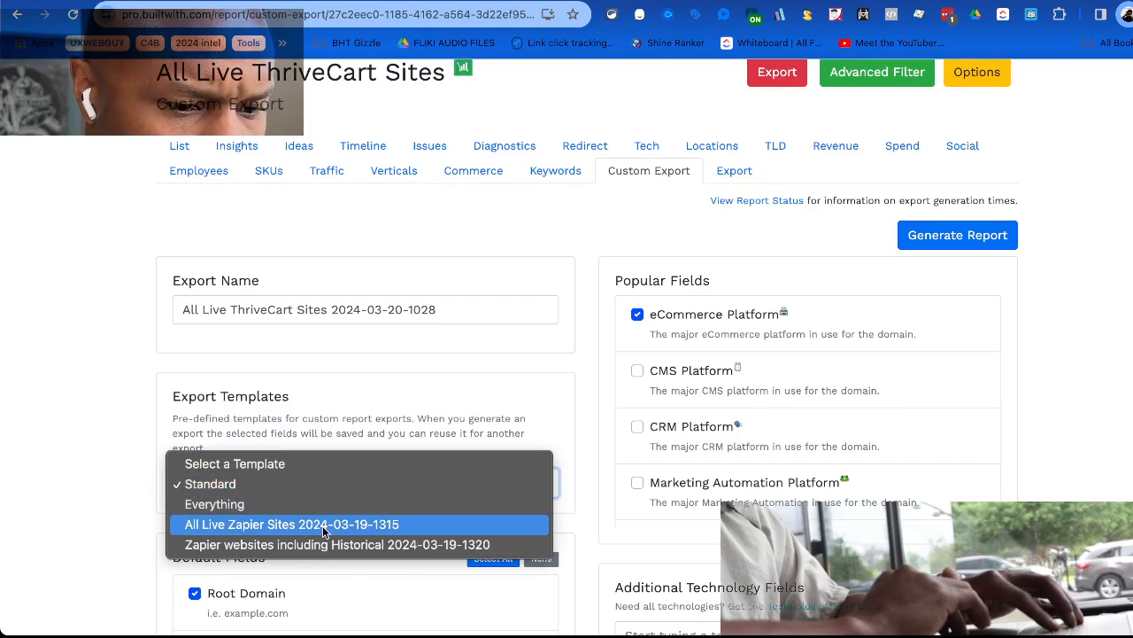
pyautogui.click(282, 530)
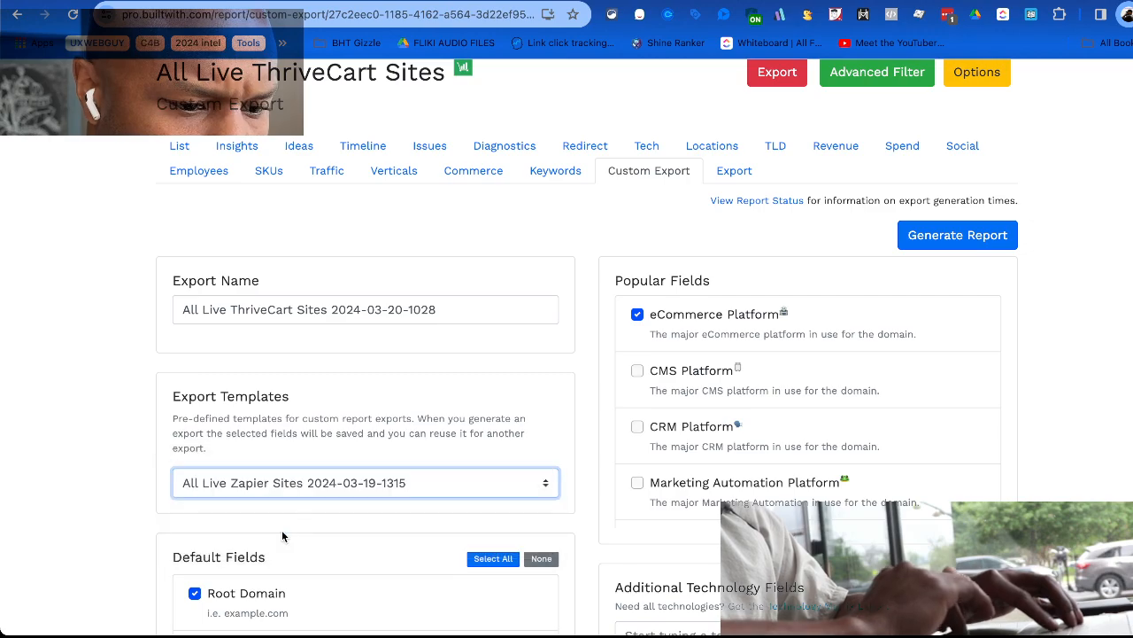
pyautogui.scroll(2, 301, 398)
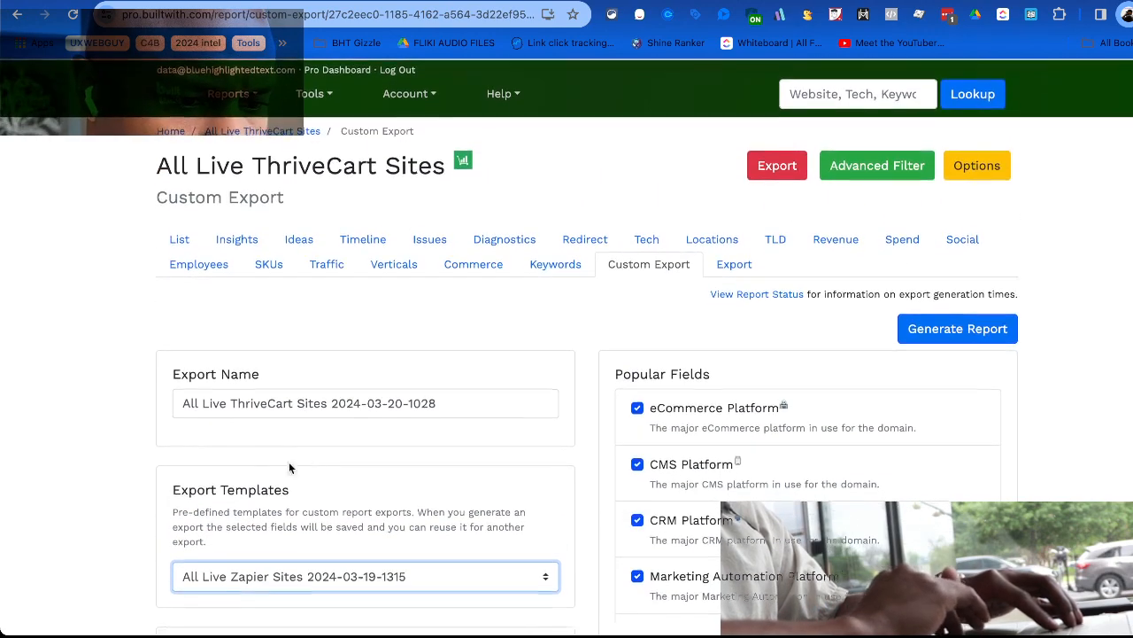
pyautogui.scroll(-5, 676, 461)
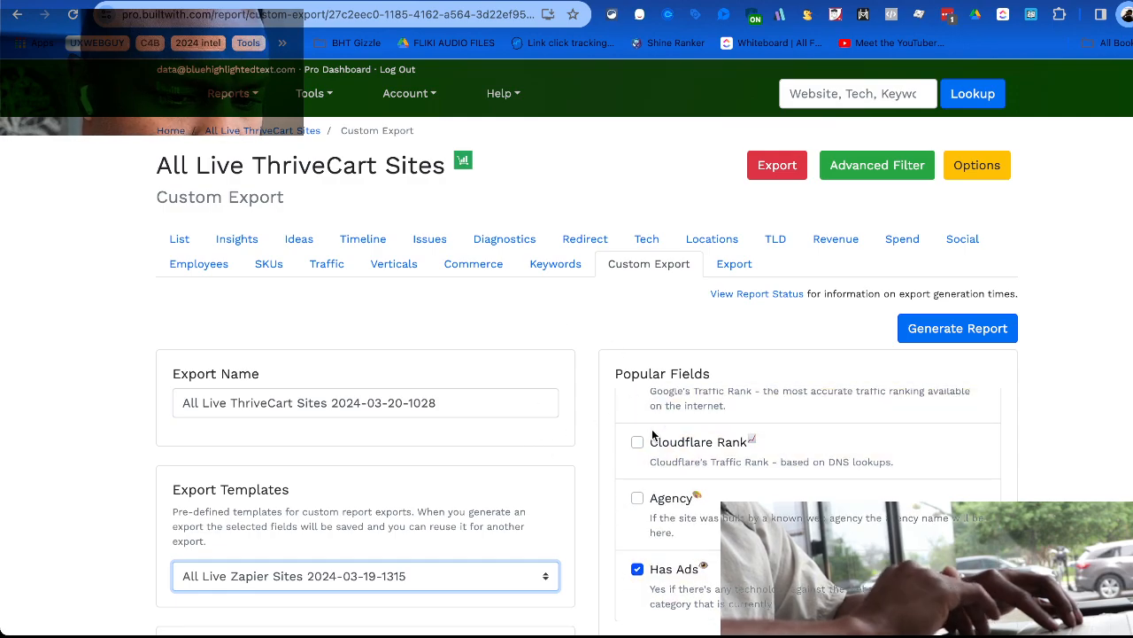
# Open the advanced filter for All Live ThriveCart Sites and add HighLevel with usage Currently using HighLevel as a technology filter.
pyautogui.scroll(-3, 504, 504)
pyautogui.scroll(3, 412, 476)
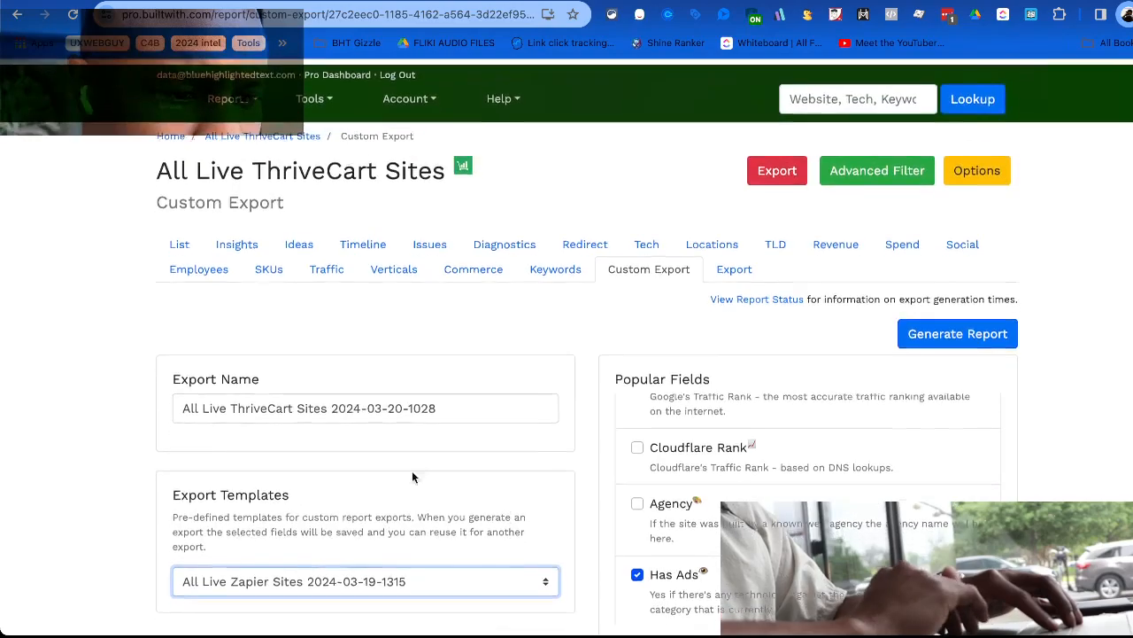
pyautogui.scroll(-1, 286, 380)
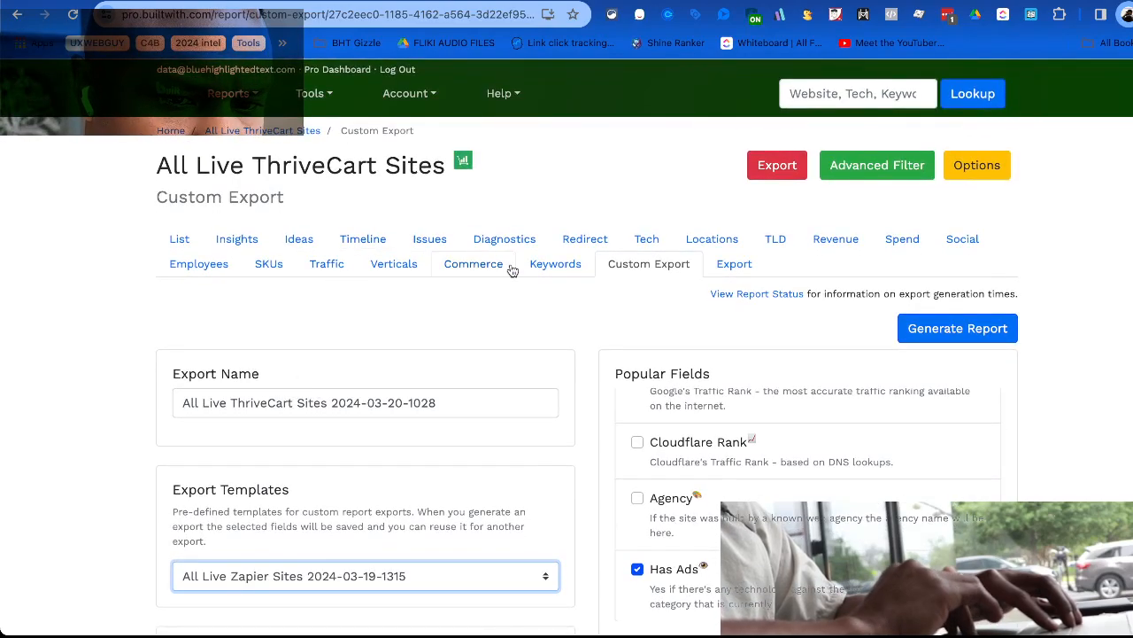
pyautogui.click(840, 167)
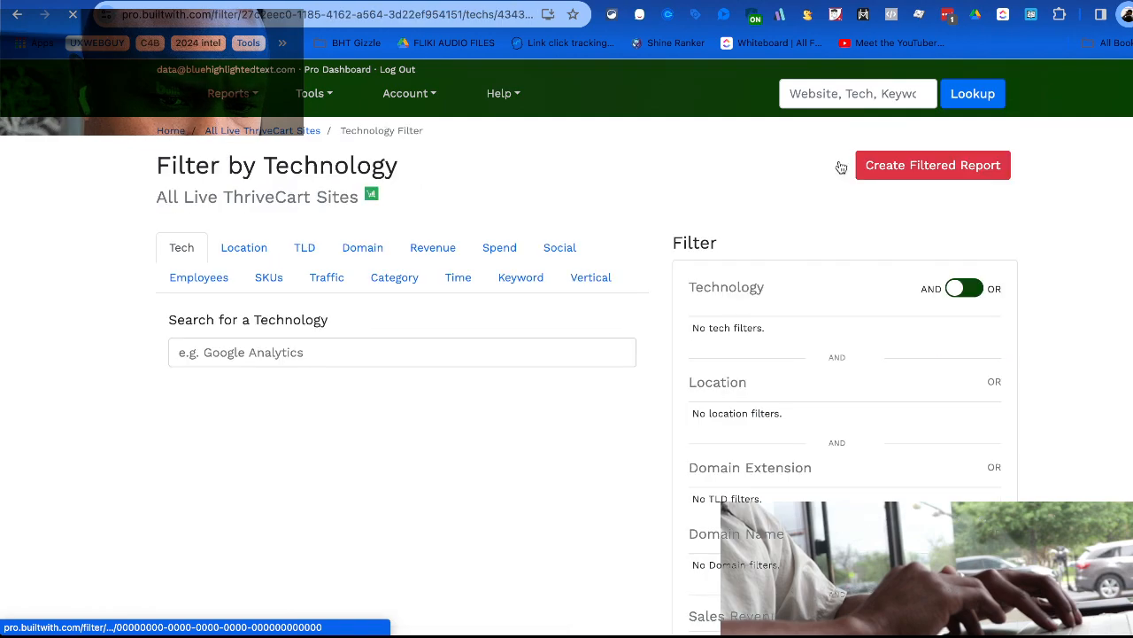
pyautogui.click(344, 355)
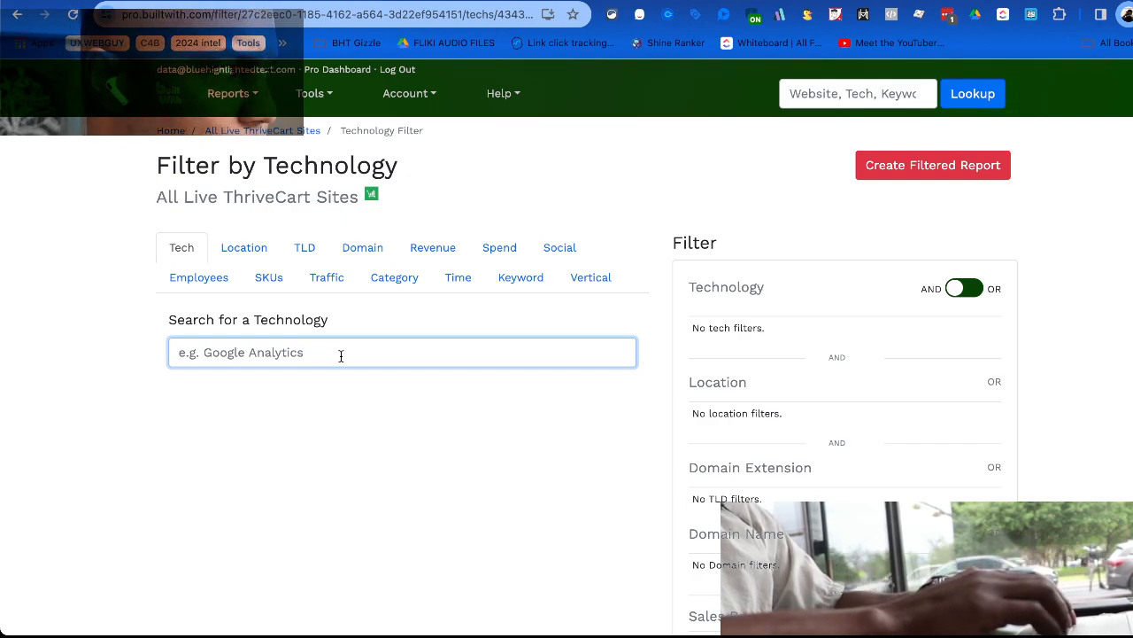
pyautogui.write('Highl')
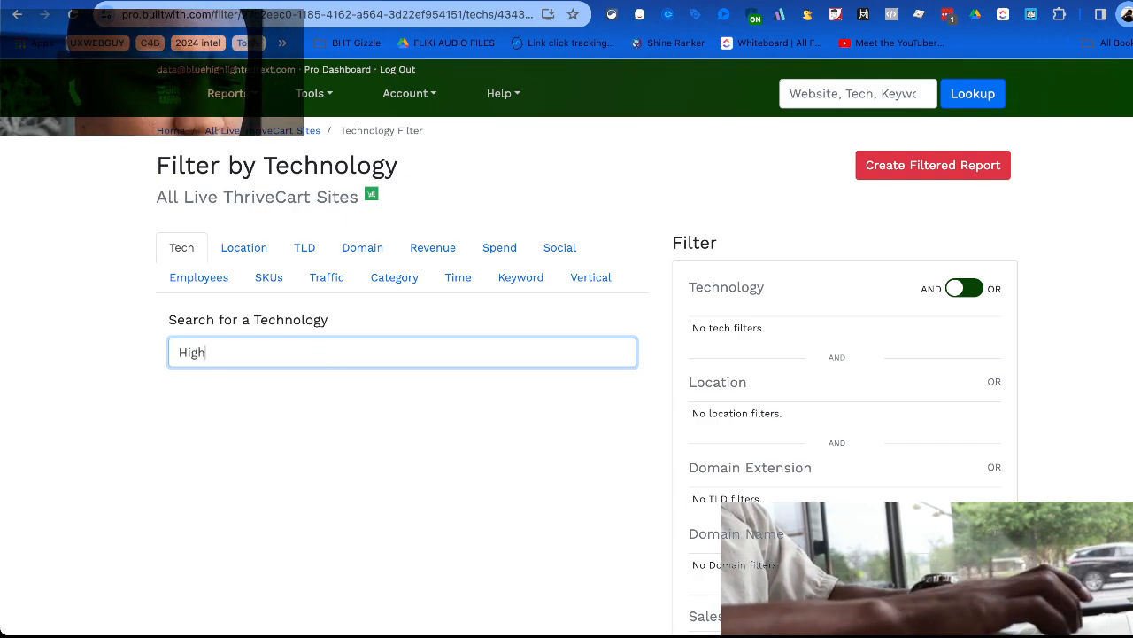
pyautogui.write('evel')
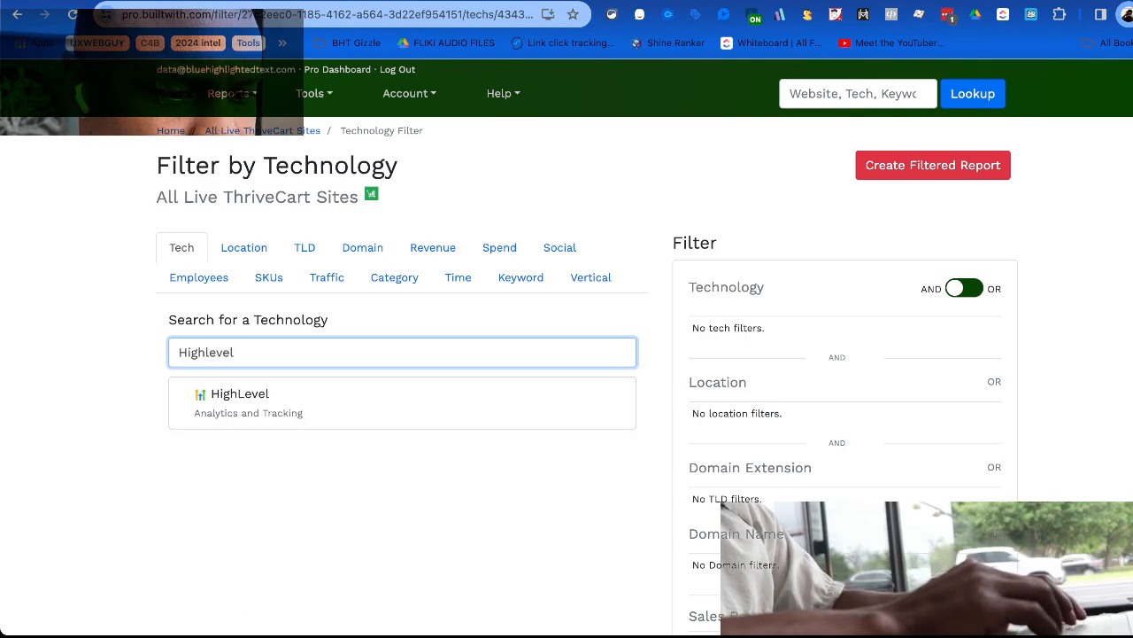
pyautogui.click(311, 414)
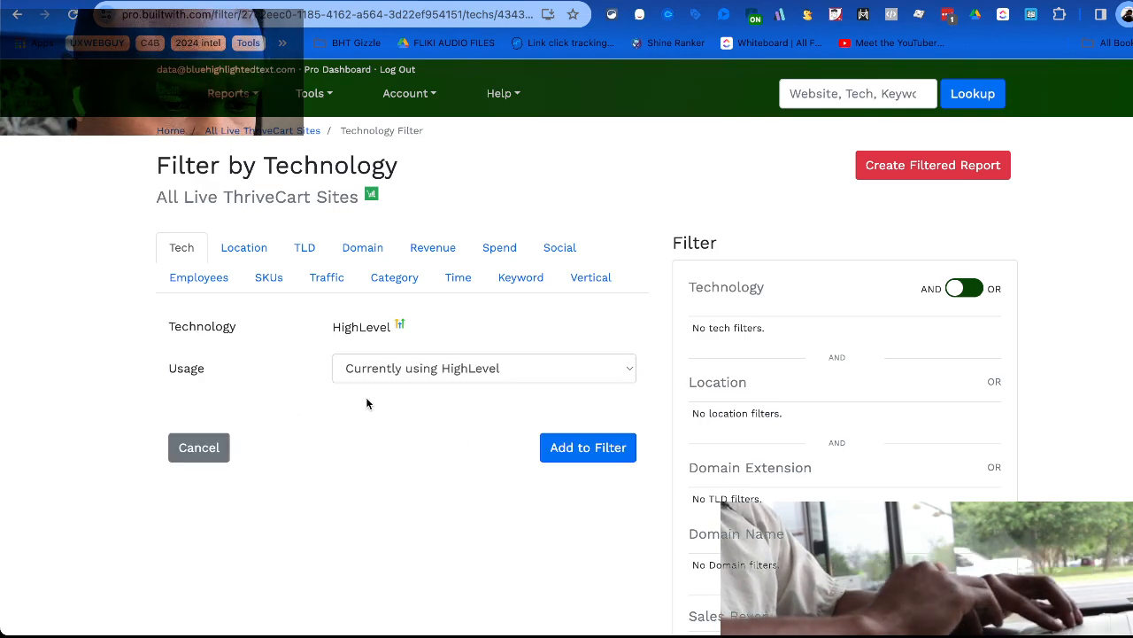
pyautogui.click(586, 460)
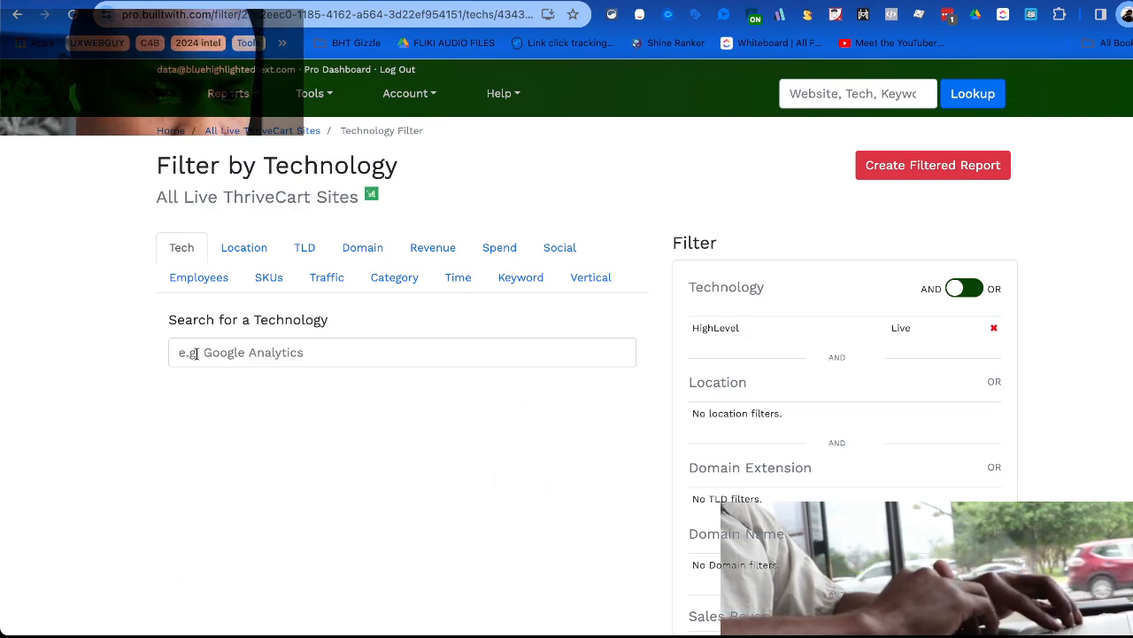
# Create the filtered report of ThriveCart sites that use HighLevel.
pyautogui.click(234, 352)
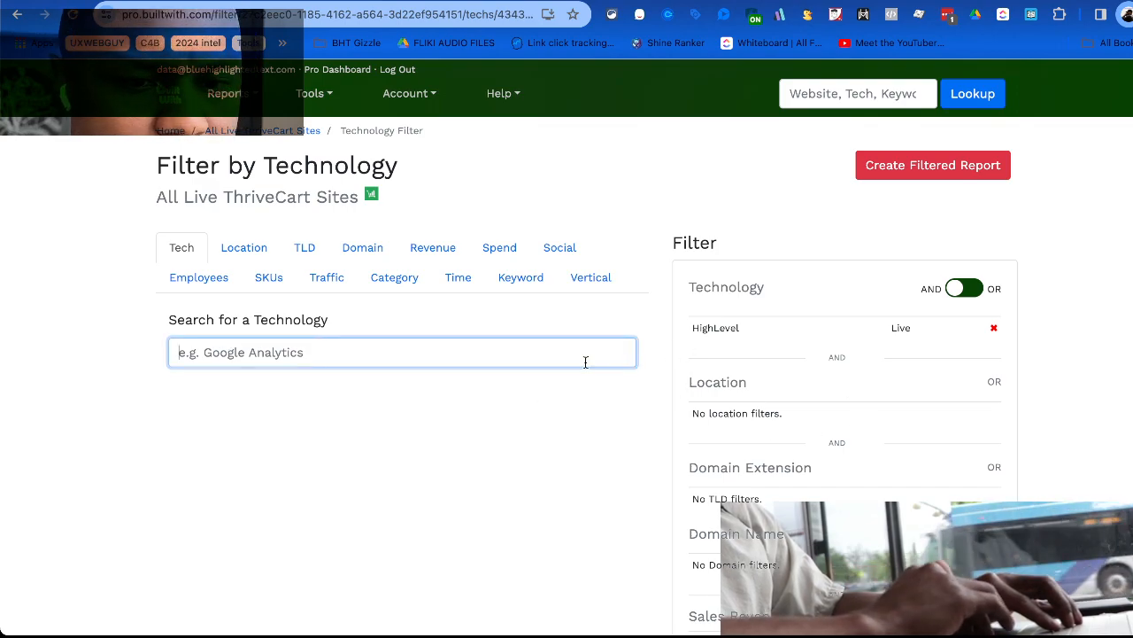
pyautogui.scroll(-15, 817, 443)
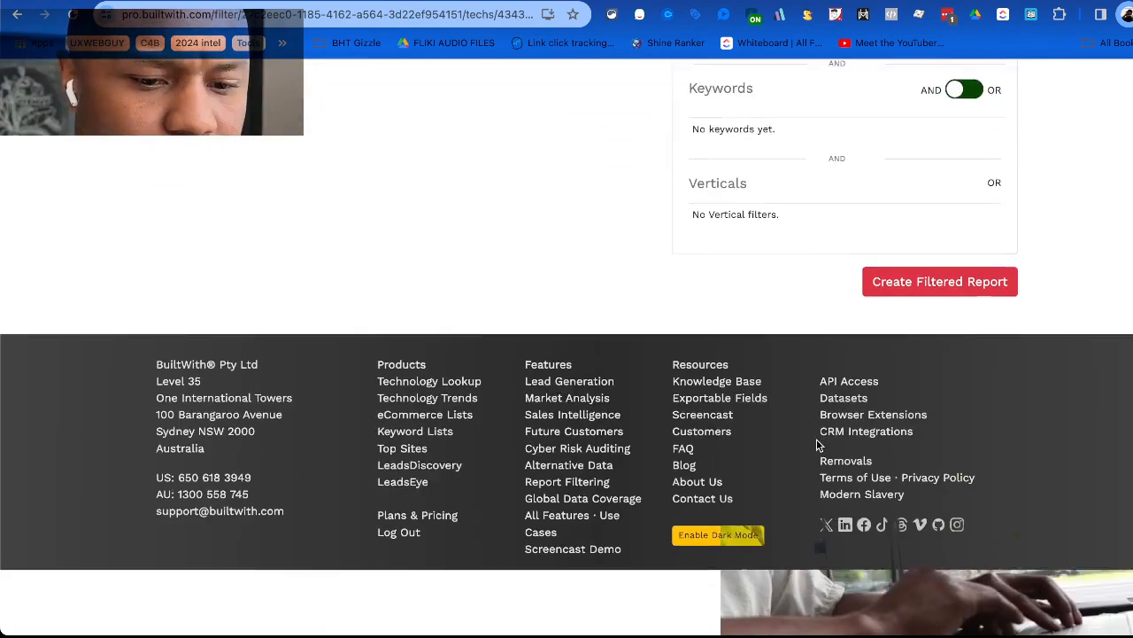
pyautogui.scroll(6, 816, 443)
pyautogui.scroll(-5, 816, 444)
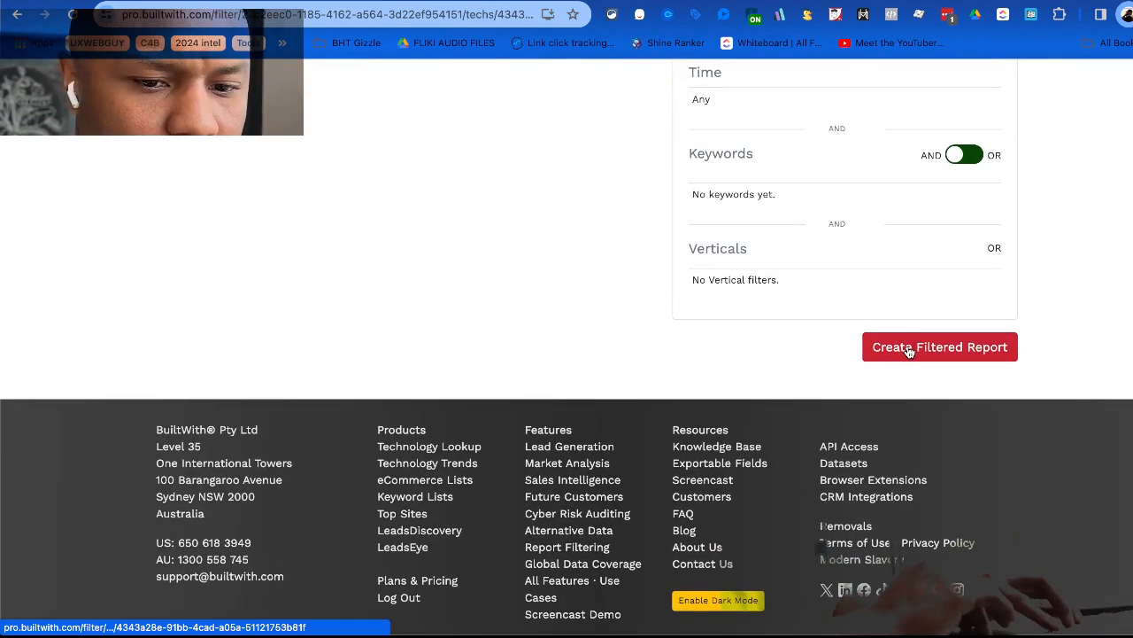
pyautogui.click(910, 350)
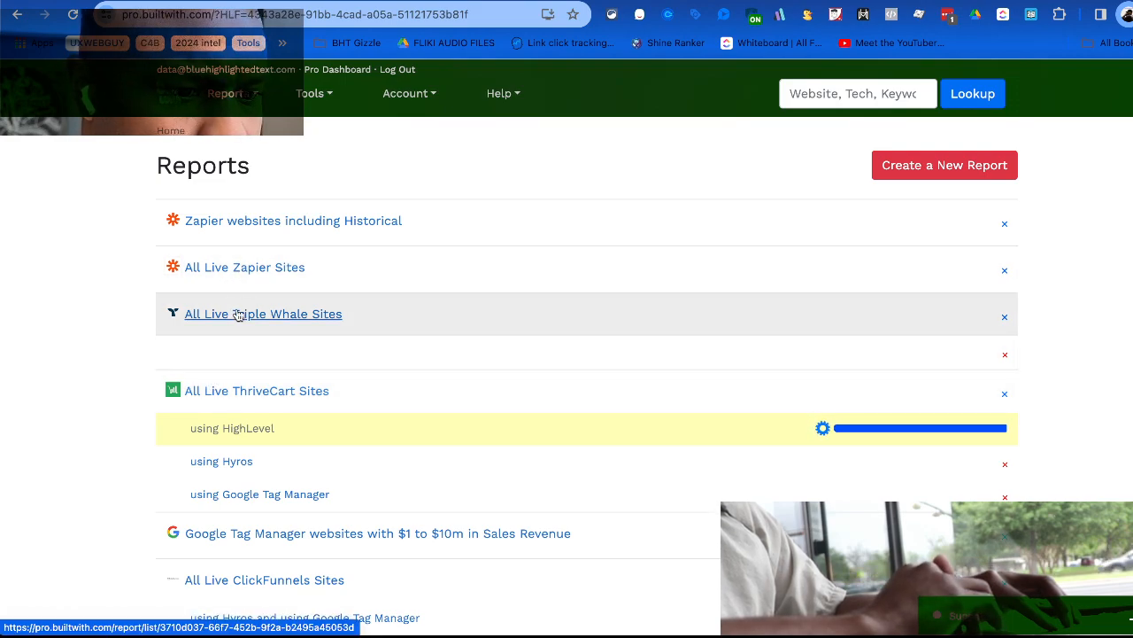
# Look through the reports list and open the All Live Hyros Sites report, ignoring the data refresh.
pyautogui.scroll(-5, 228, 341)
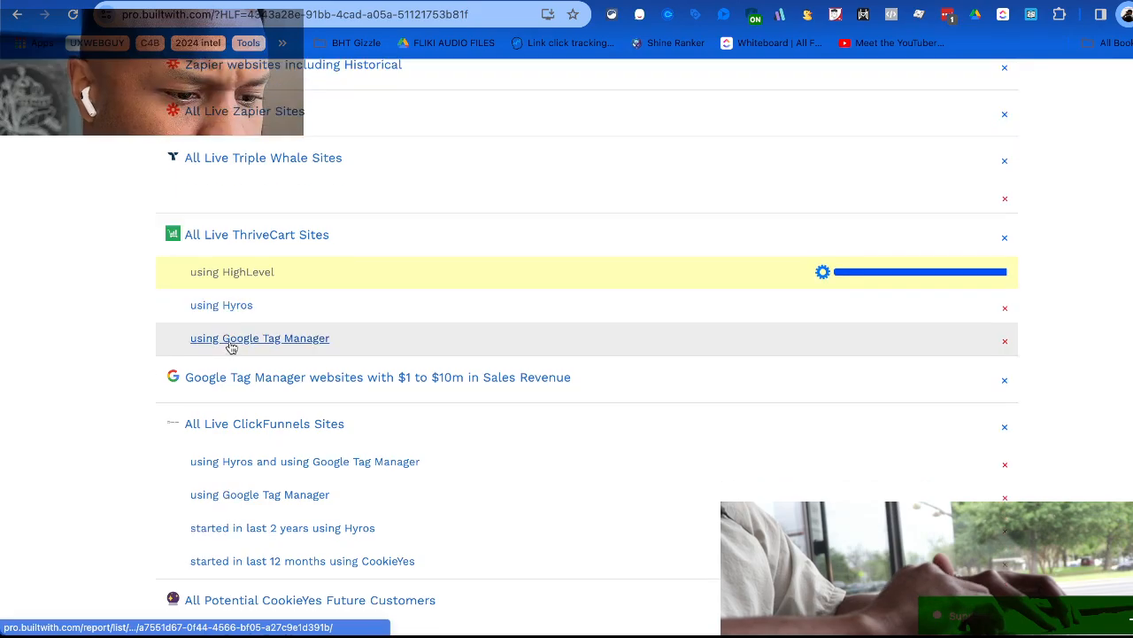
pyautogui.scroll(-10, 230, 397)
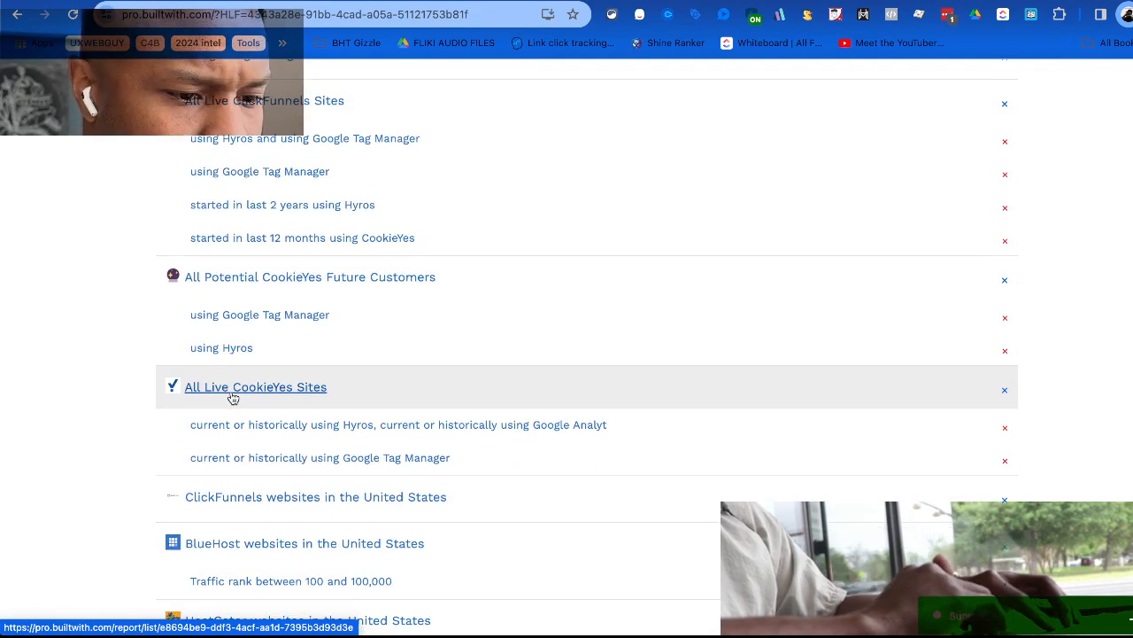
pyautogui.scroll(-3, 232, 398)
pyautogui.scroll(15, 232, 398)
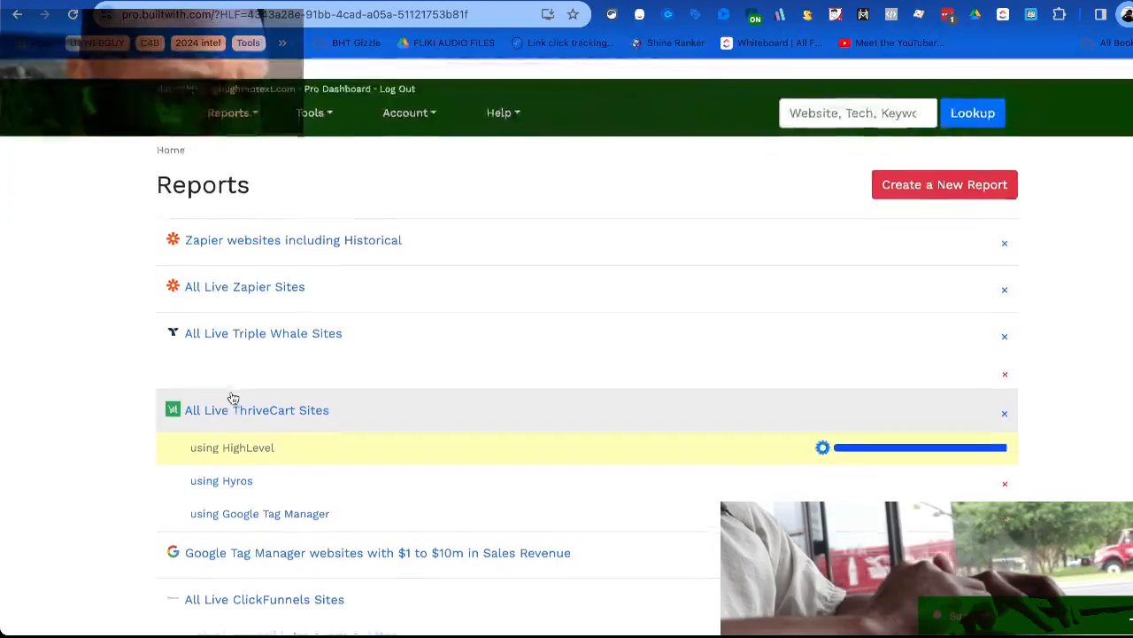
pyautogui.scroll(-12, 232, 397)
pyautogui.scroll(-2, 232, 397)
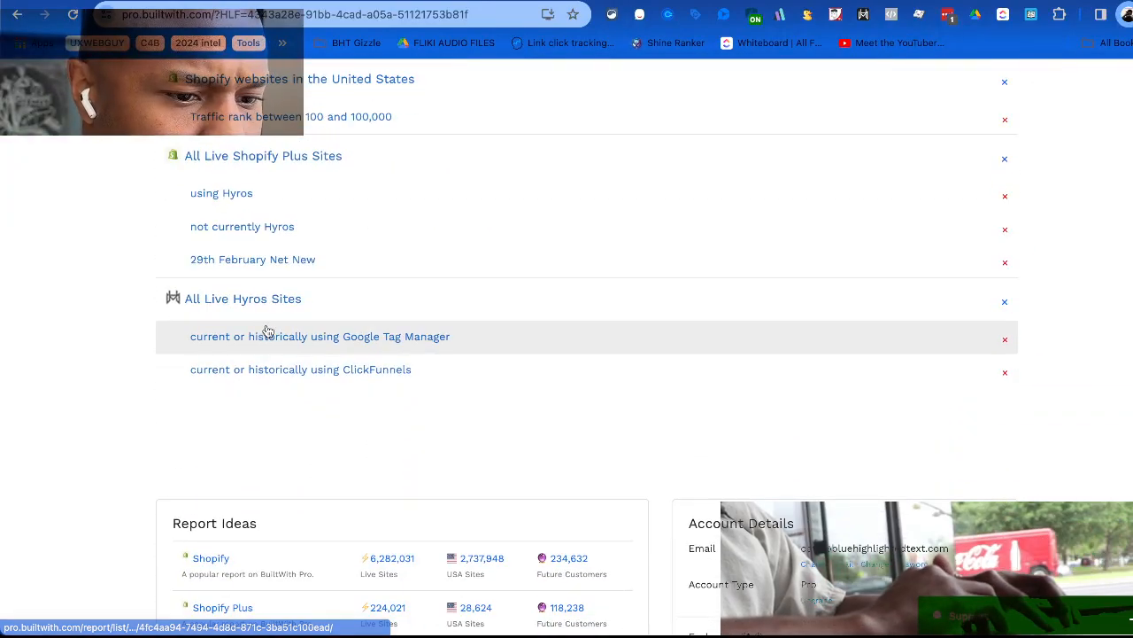
pyautogui.click(268, 309)
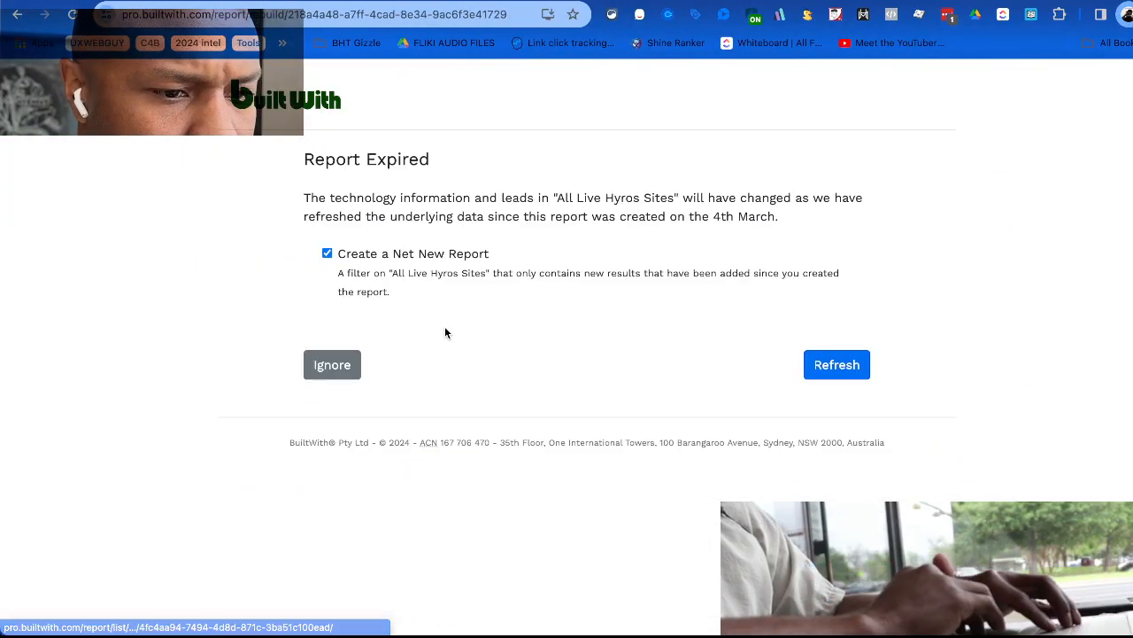
pyautogui.click(329, 366)
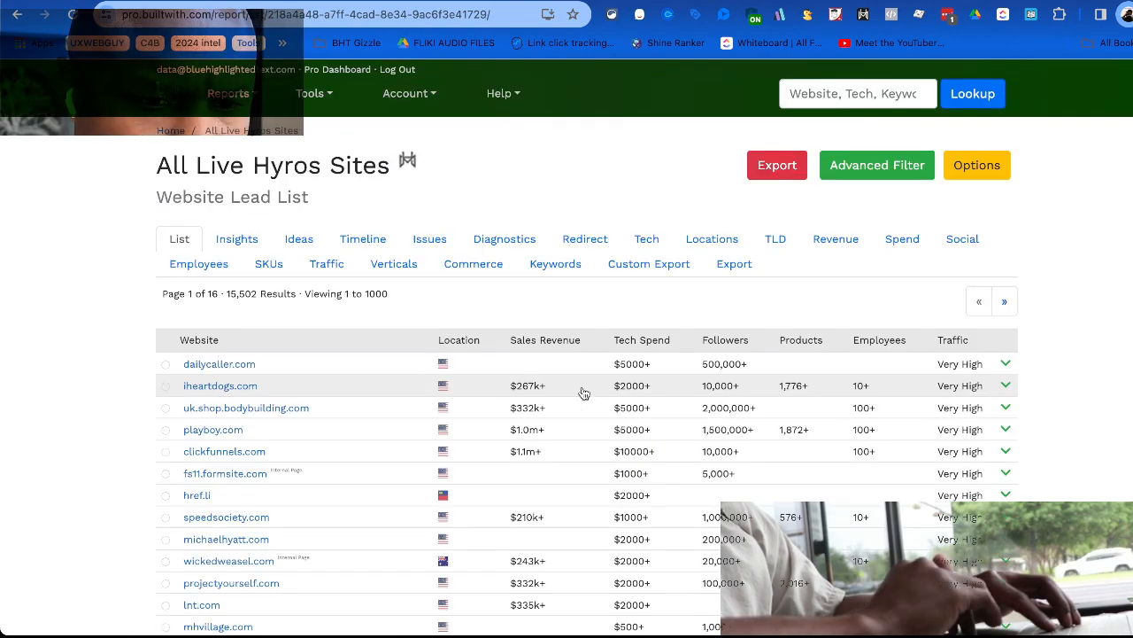
pyautogui.click(787, 172)
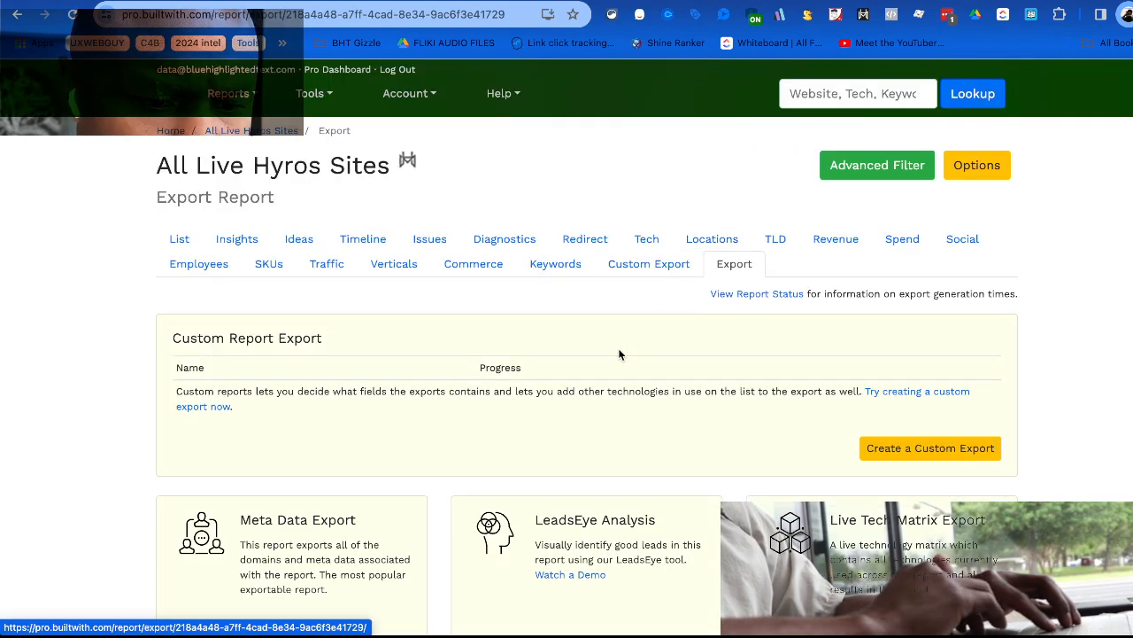
pyautogui.click(917, 443)
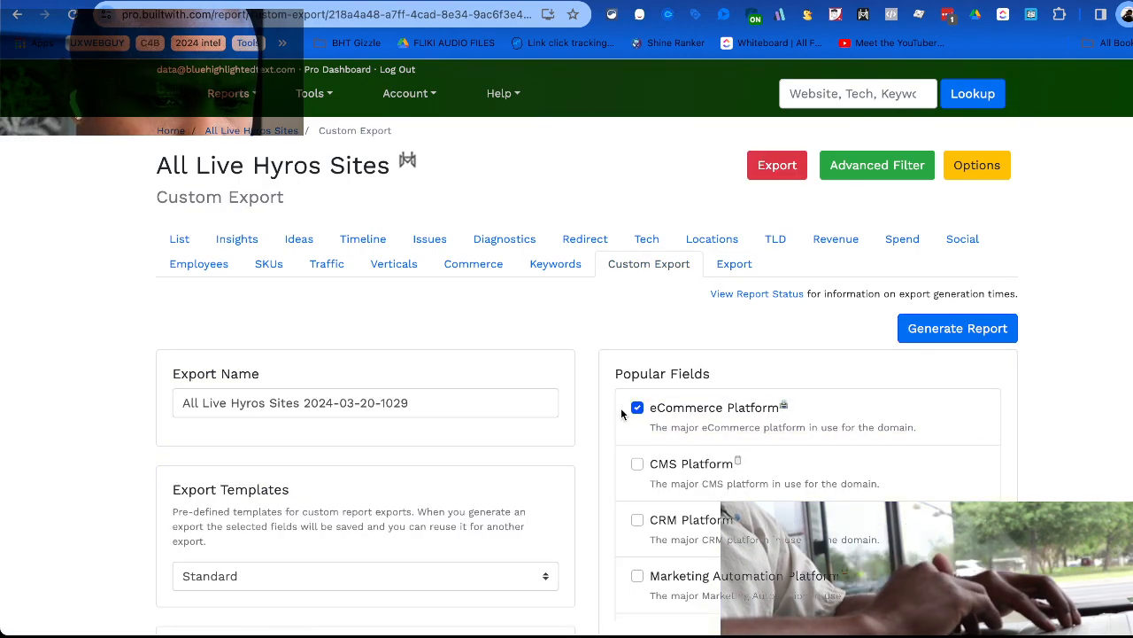
pyautogui.scroll(-3, 650, 436)
pyautogui.scroll(-3, 368, 556)
pyautogui.click(311, 403)
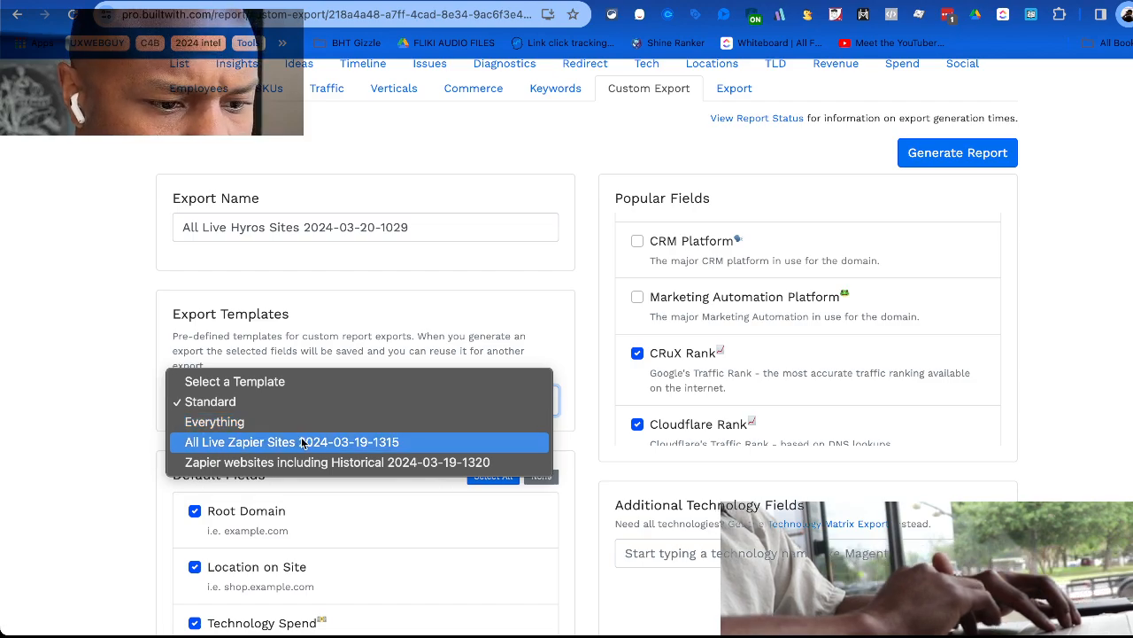
pyautogui.click(299, 441)
# Examine the default fields, export filters and popular fields the template selects in the Hyros custom export.
pyautogui.scroll(-10, 532, 296)
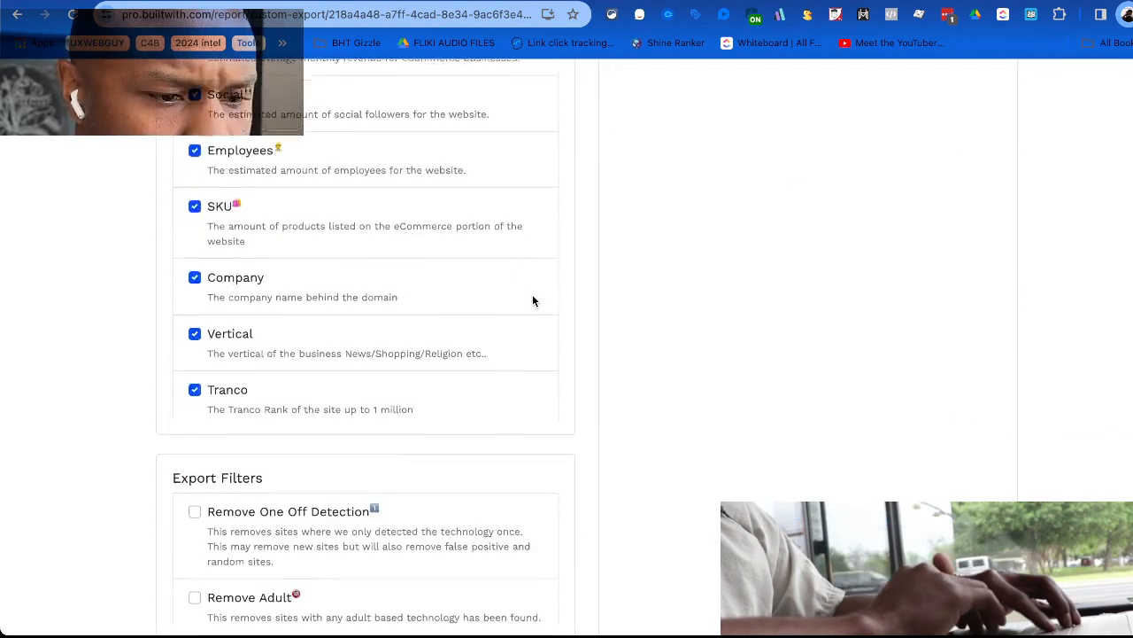
pyautogui.scroll(15, 566, 300)
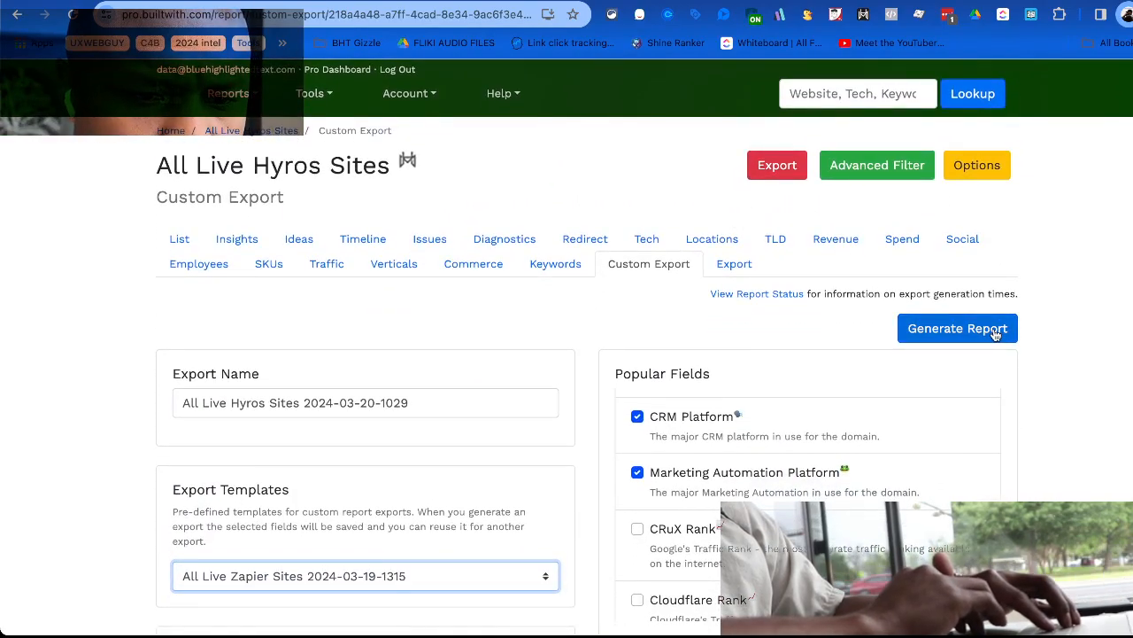
pyautogui.scroll(-5, 974, 487)
pyautogui.scroll(-15, 1027, 370)
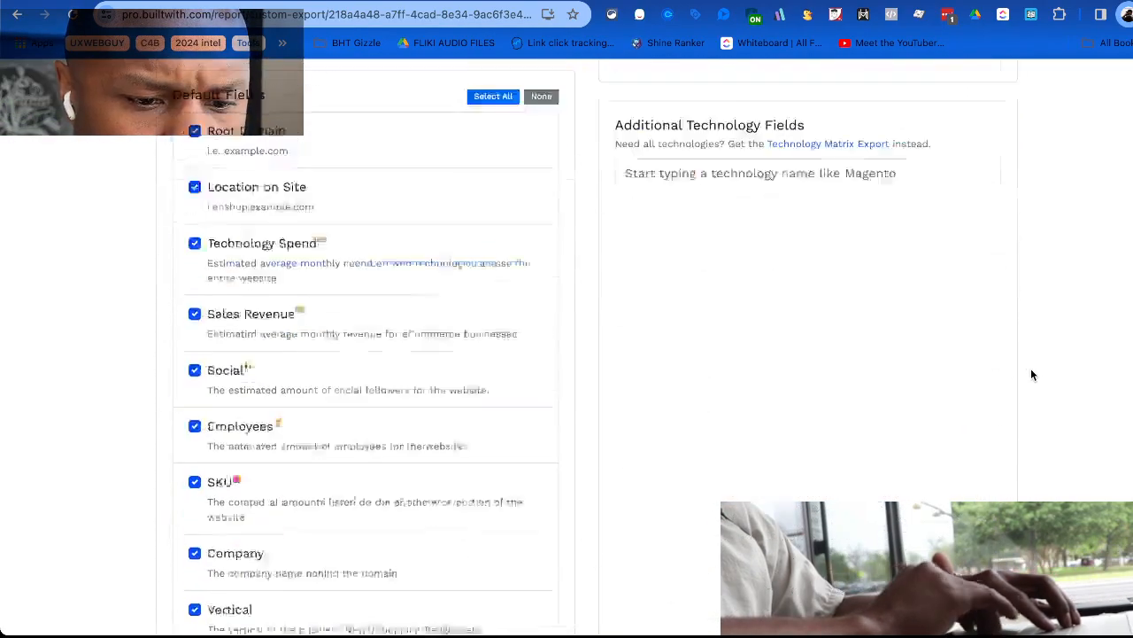
pyautogui.scroll(-10, 1015, 376)
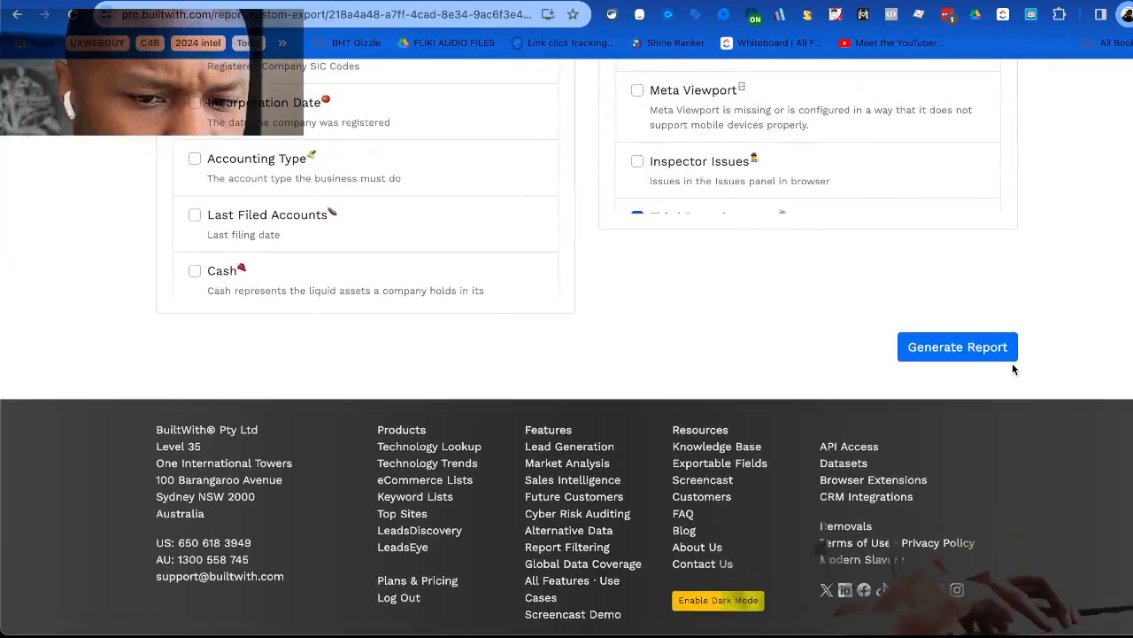
pyautogui.scroll(20, 1013, 367)
pyautogui.scroll(-1, 1011, 363)
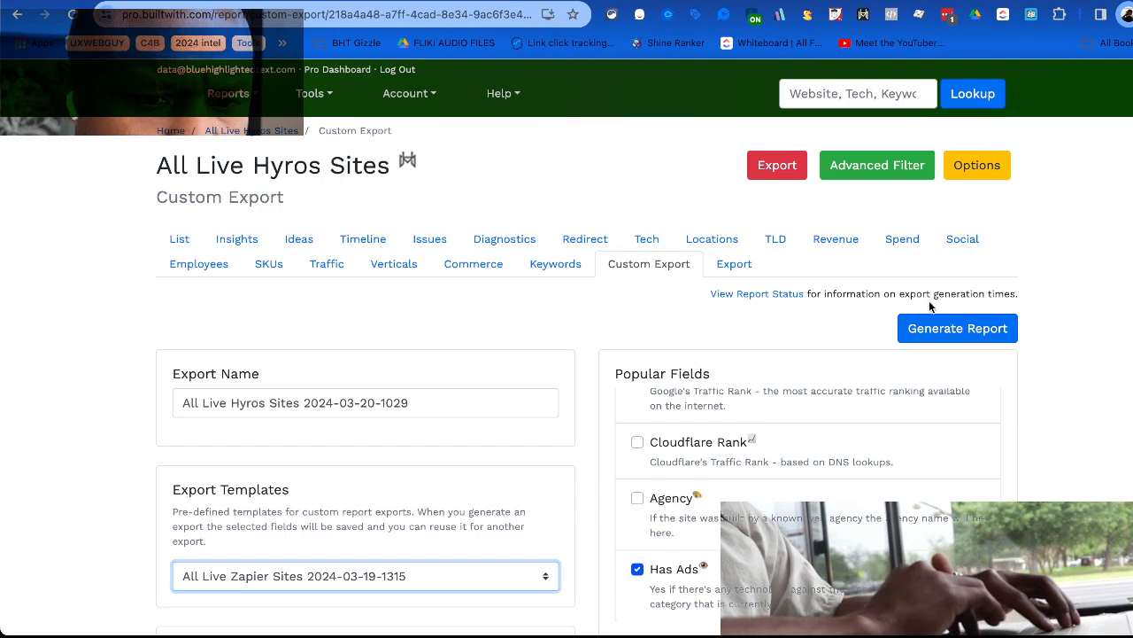
# Filter All Live Hyros Sites by sites currently using HighLevel and create the filtered report.
pyautogui.click(876, 165)
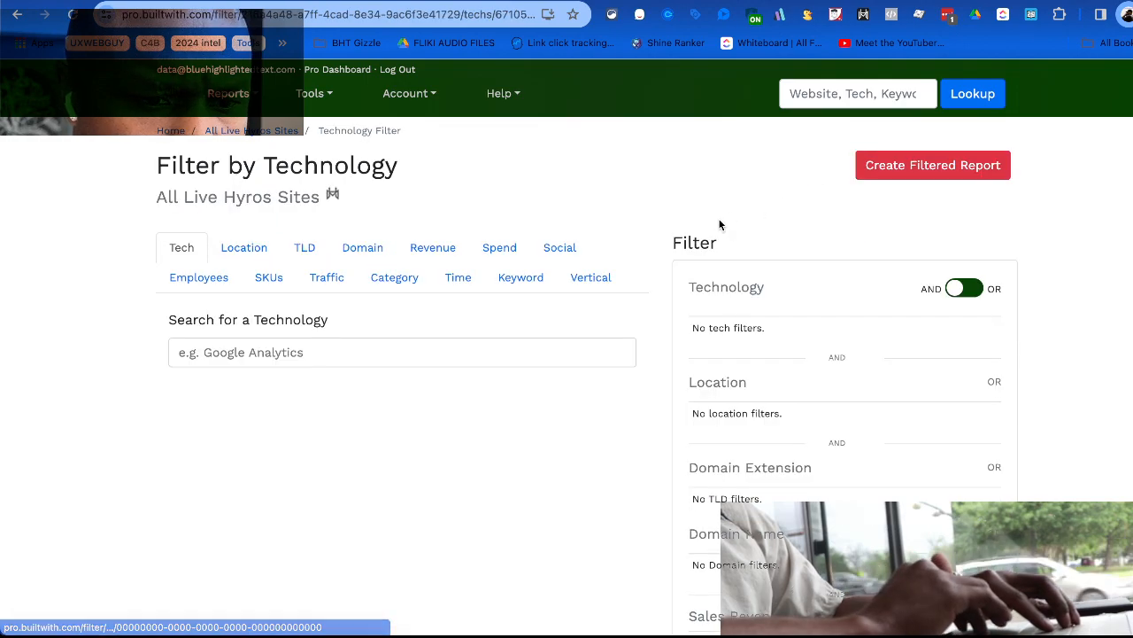
pyautogui.click(306, 352)
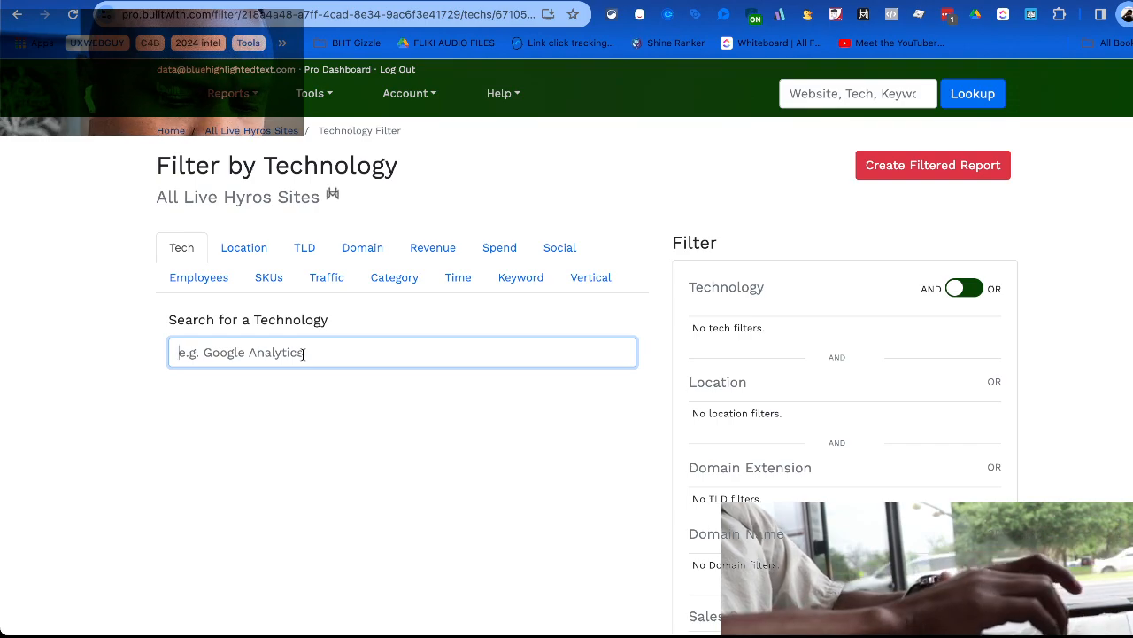
pyautogui.write('Highl')
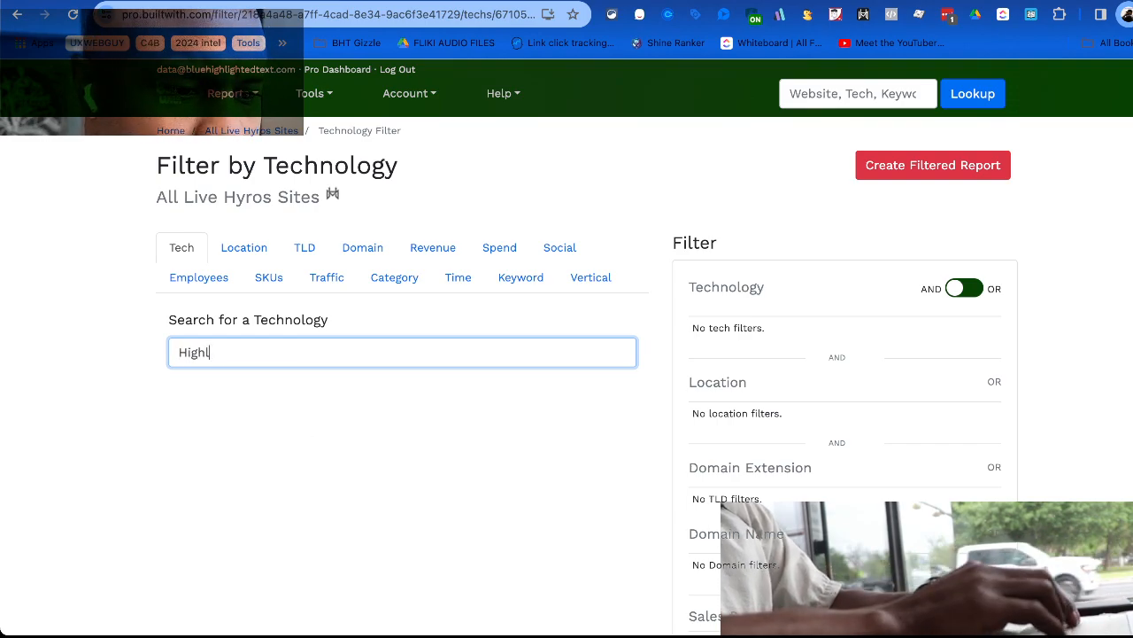
pyautogui.write('evel')
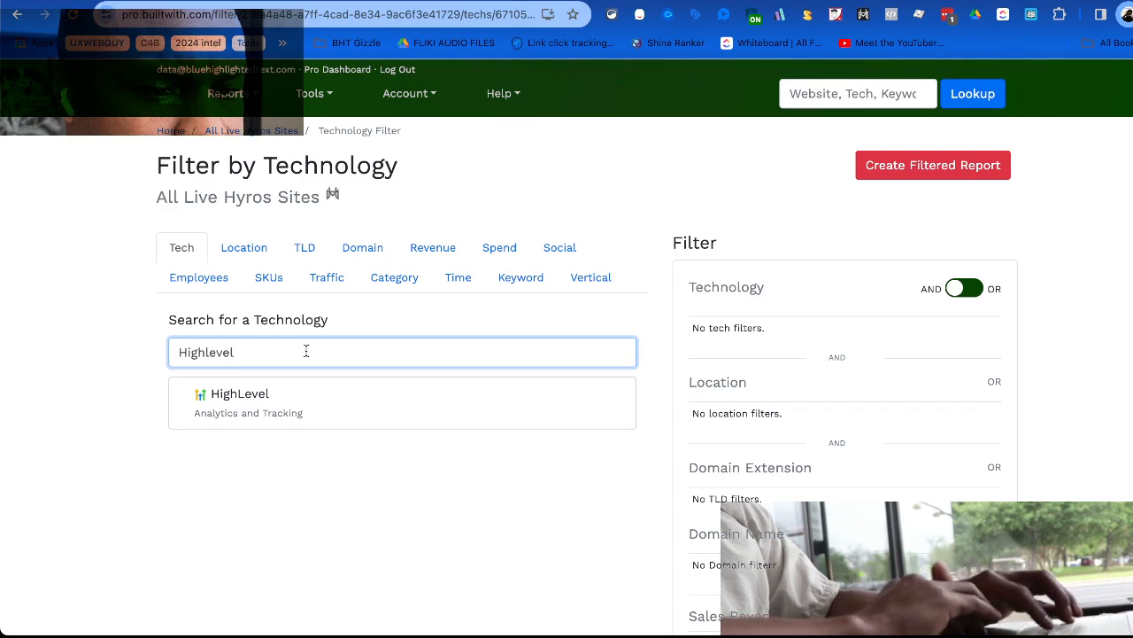
pyautogui.click(289, 399)
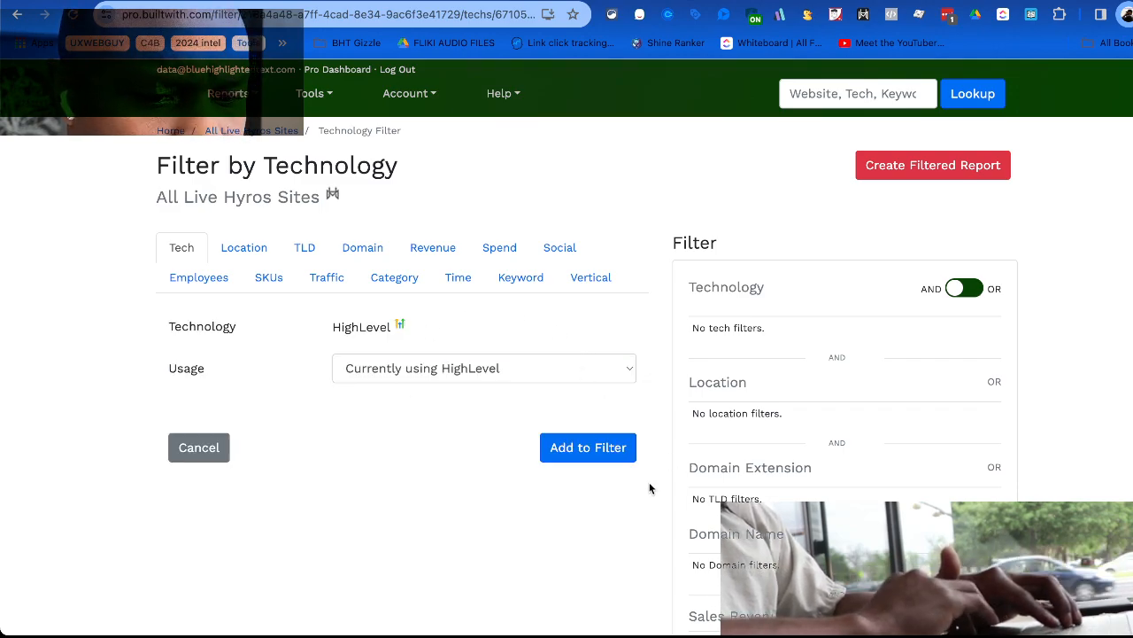
pyautogui.click(614, 457)
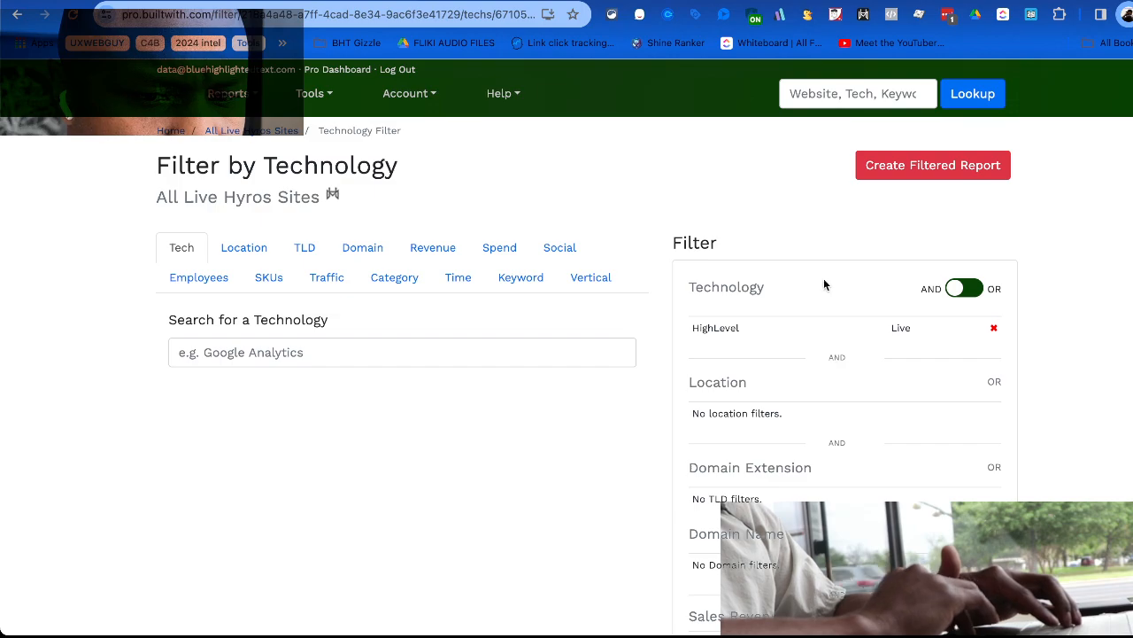
pyautogui.scroll(-3, 769, 297)
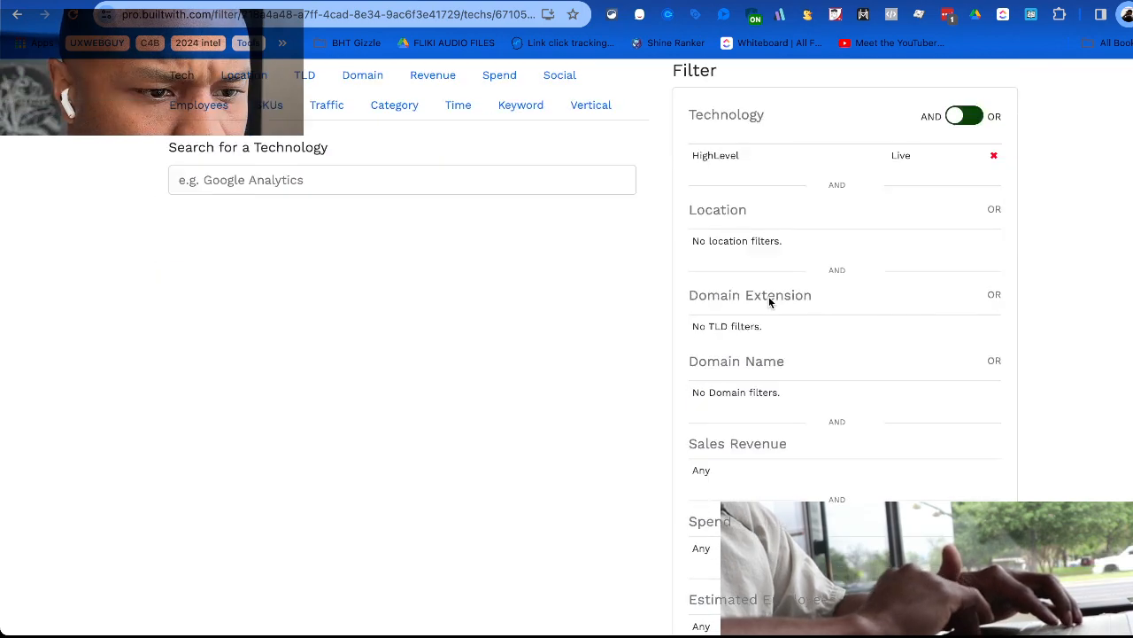
pyautogui.scroll(3, 769, 296)
pyautogui.click(900, 161)
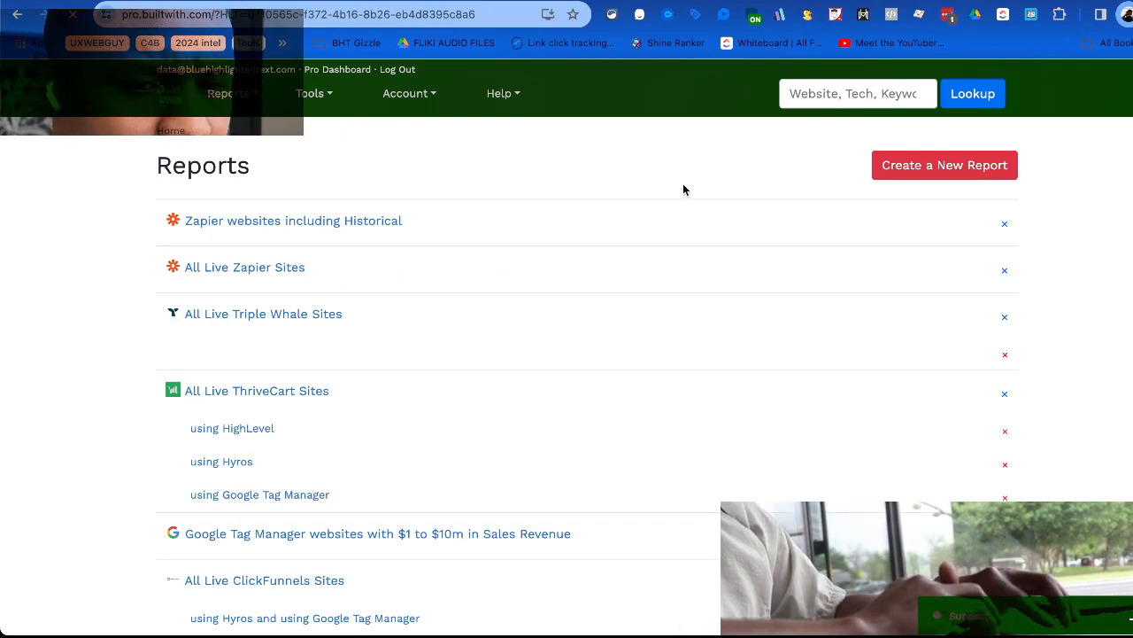
# Look through the reports list and open the All Live Shopify Plus Sites report, ignoring the data refresh.
pyautogui.scroll(-10, 288, 434)
pyautogui.scroll(-10, 285, 426)
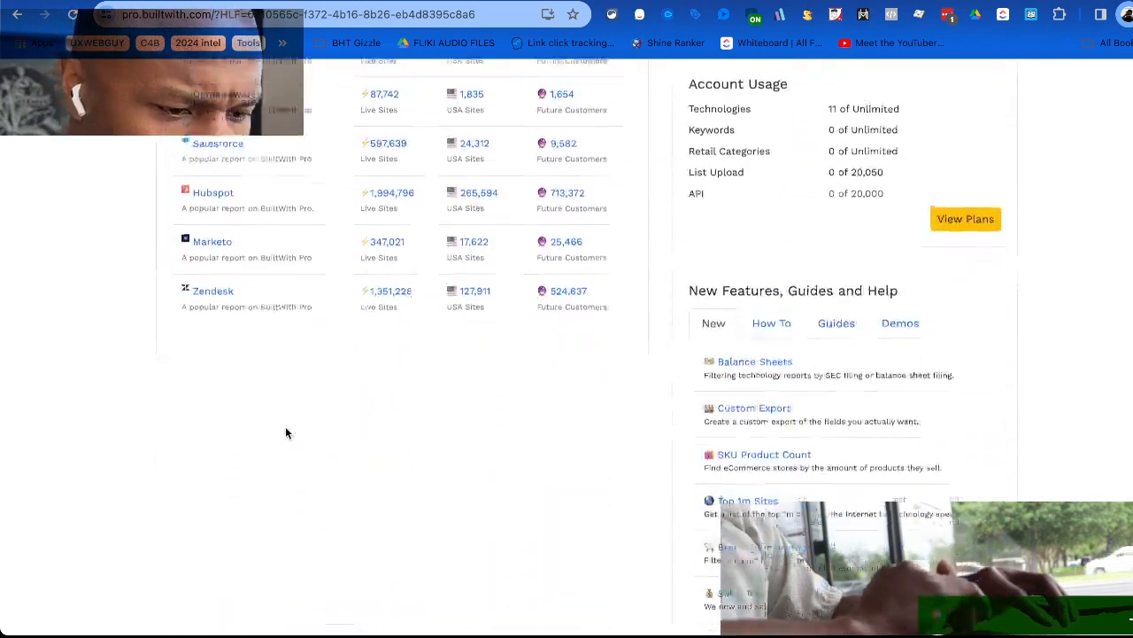
pyautogui.scroll(6, 285, 426)
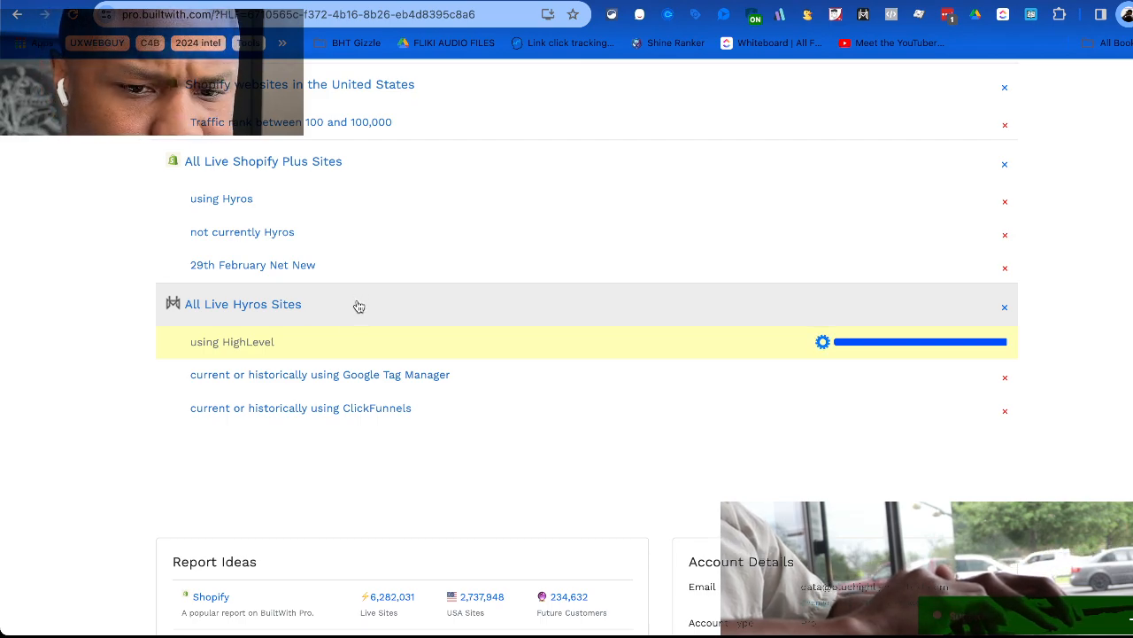
pyautogui.scroll(3, 361, 303)
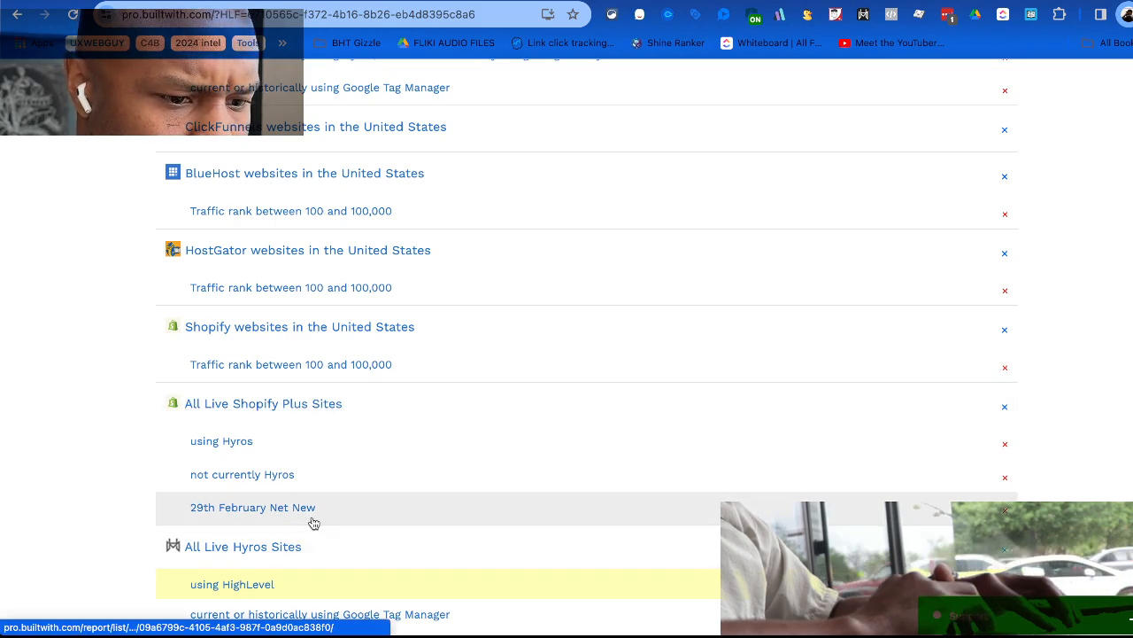
pyautogui.scroll(1, 254, 474)
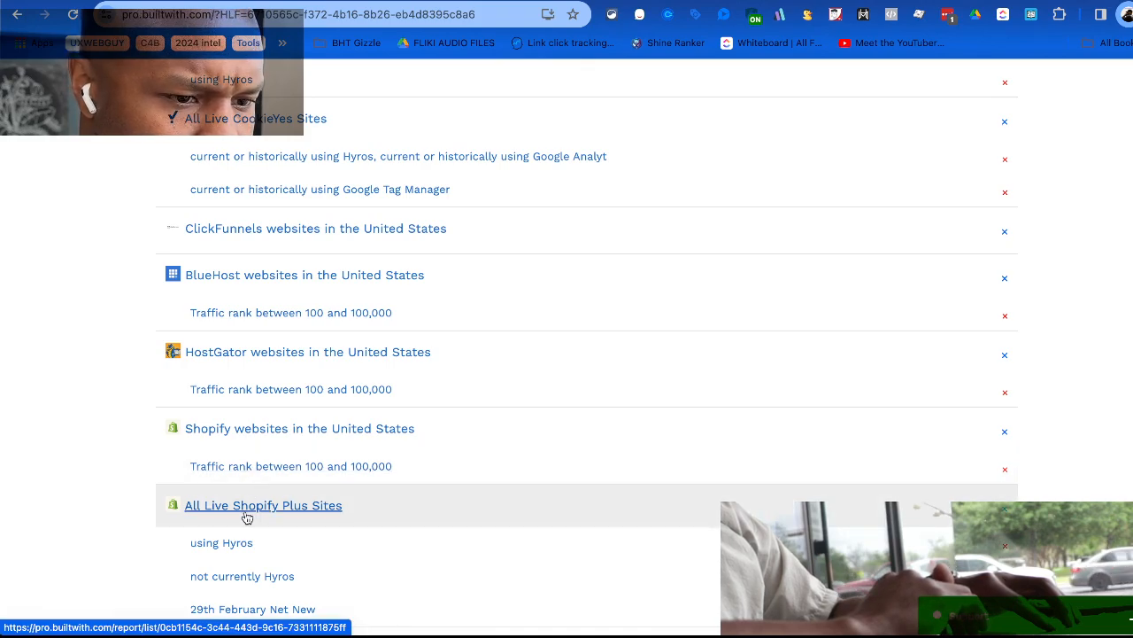
pyautogui.scroll(8, 247, 518)
pyautogui.scroll(-11, 248, 517)
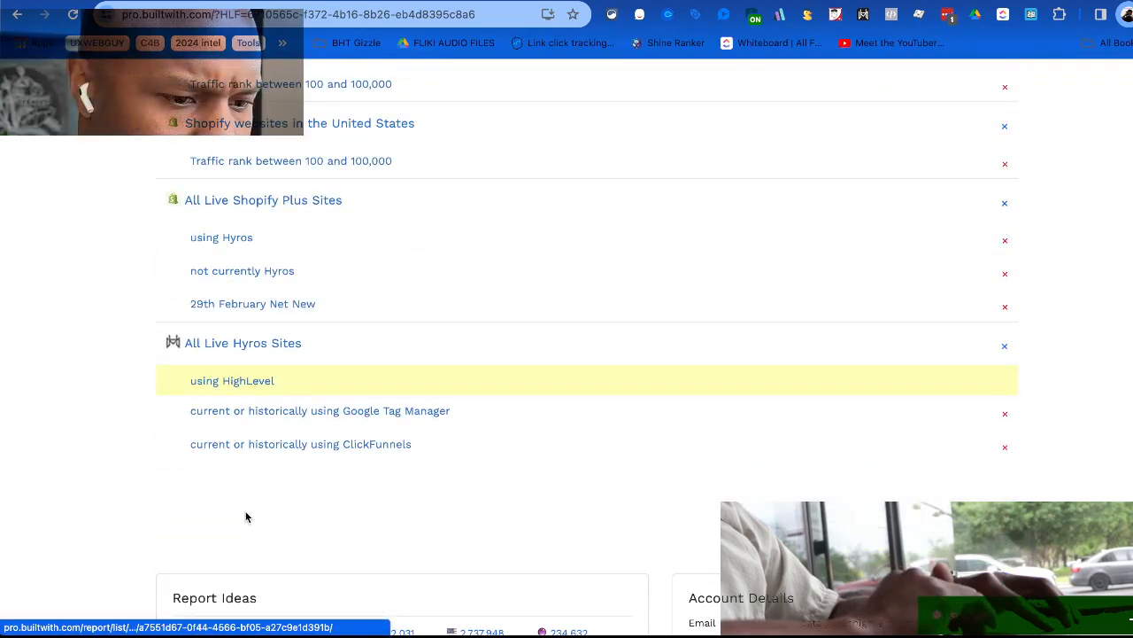
pyautogui.scroll(3, 247, 518)
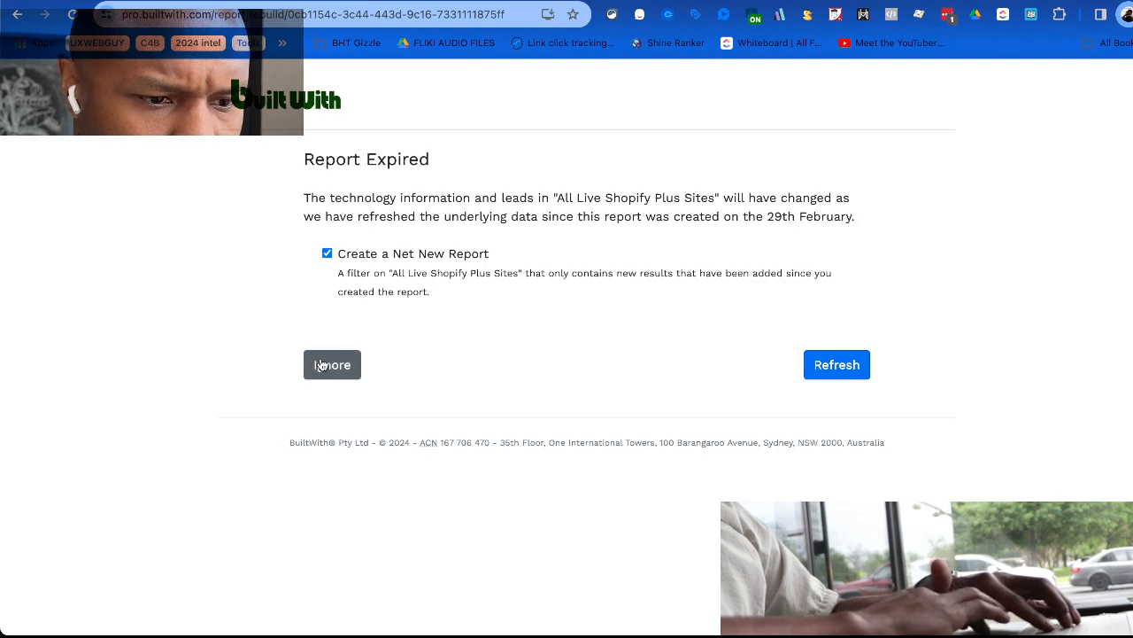
pyautogui.click(320, 365)
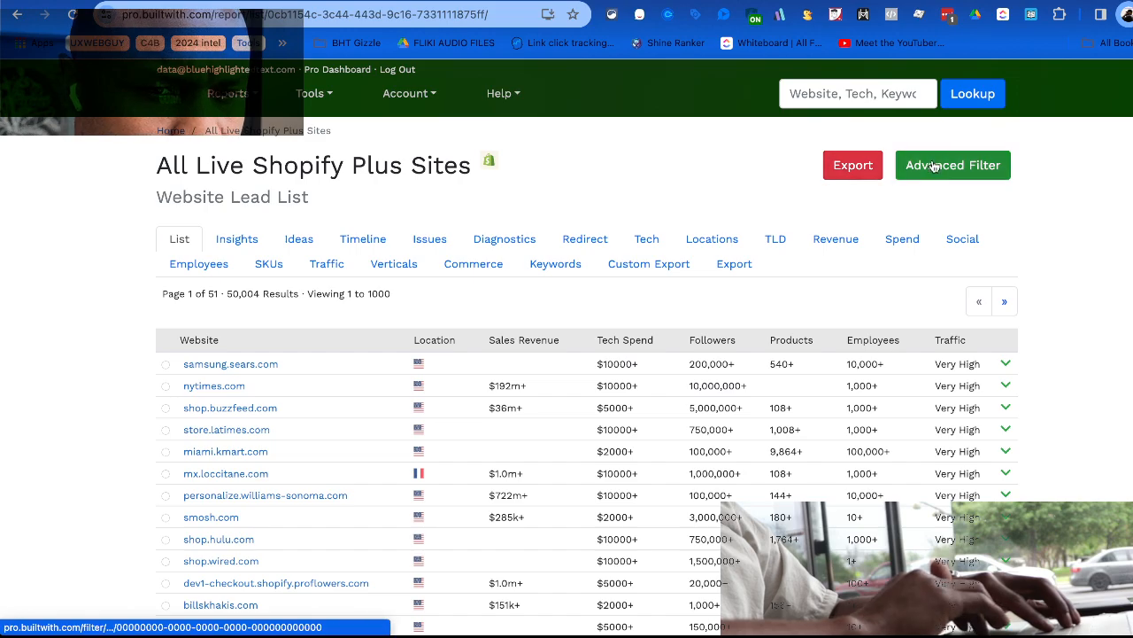
pyautogui.click(866, 167)
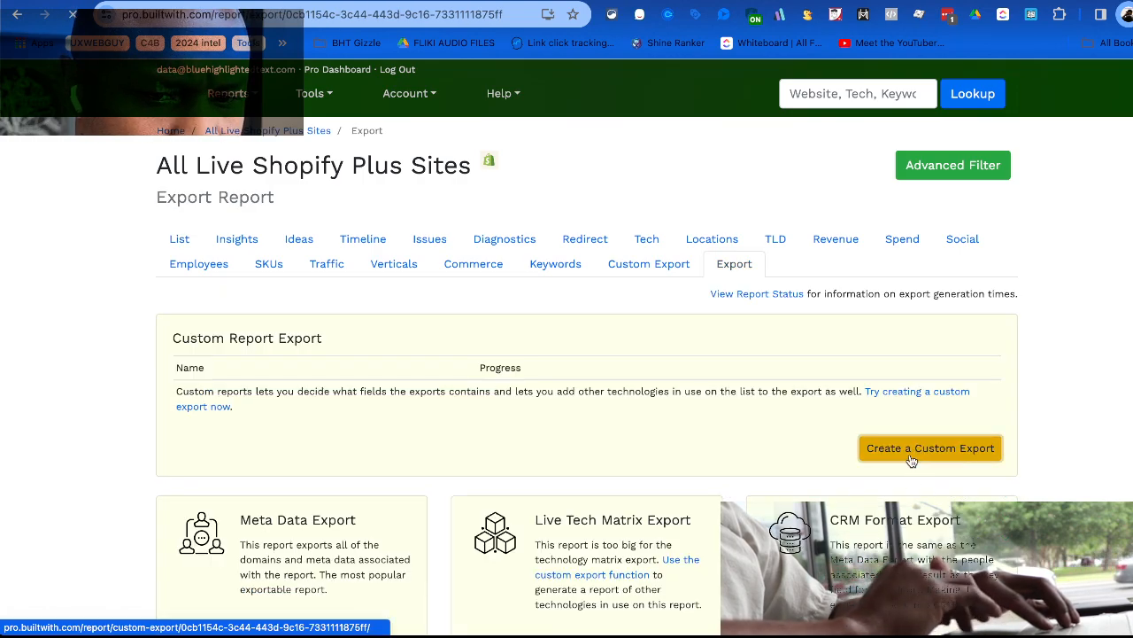
pyautogui.click(930, 450)
pyautogui.scroll(-3, 550, 392)
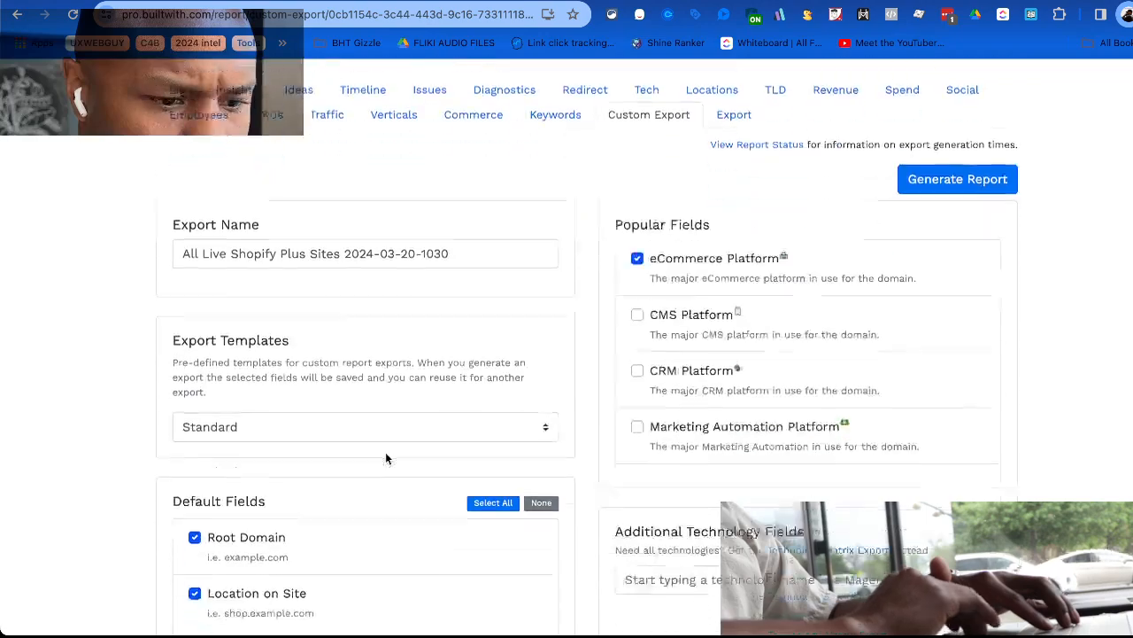
pyautogui.click(284, 404)
pyautogui.click(276, 437)
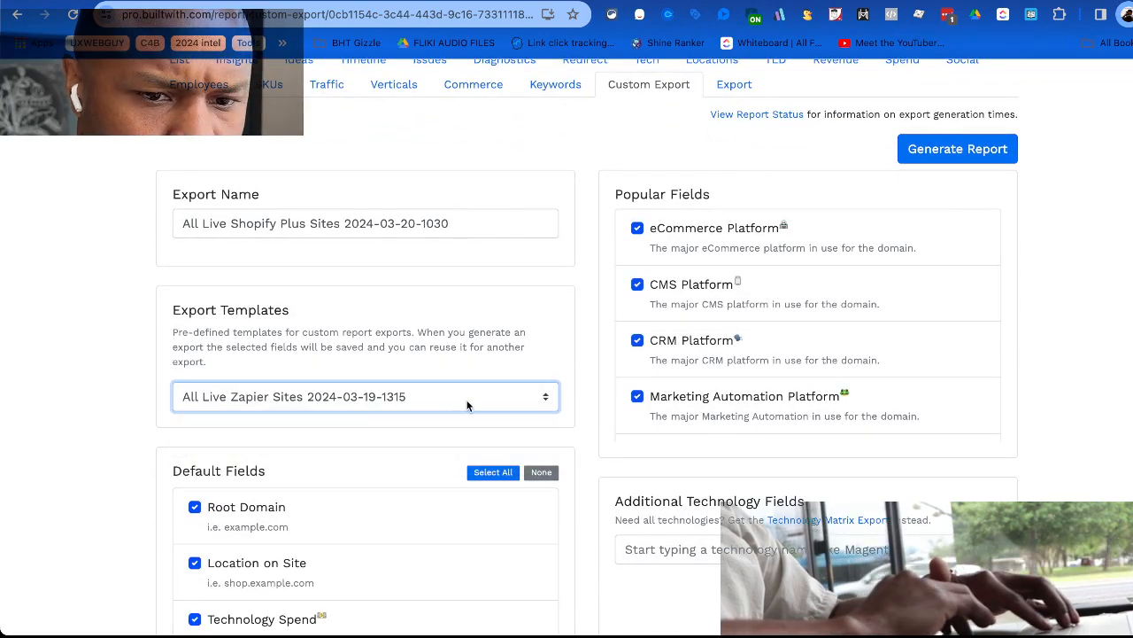
pyautogui.scroll(-5, 752, 335)
pyautogui.scroll(3, 770, 482)
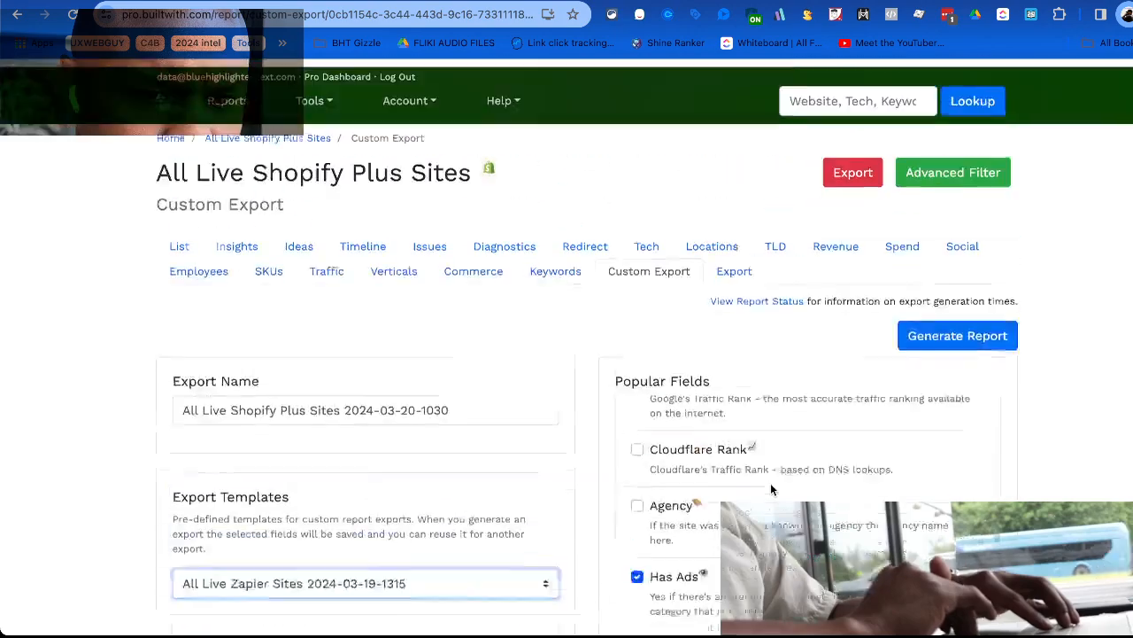
# Filter All Live Shopify Plus Sites by sites currently using HighLevel and create the filtered report.
pyautogui.click(937, 175)
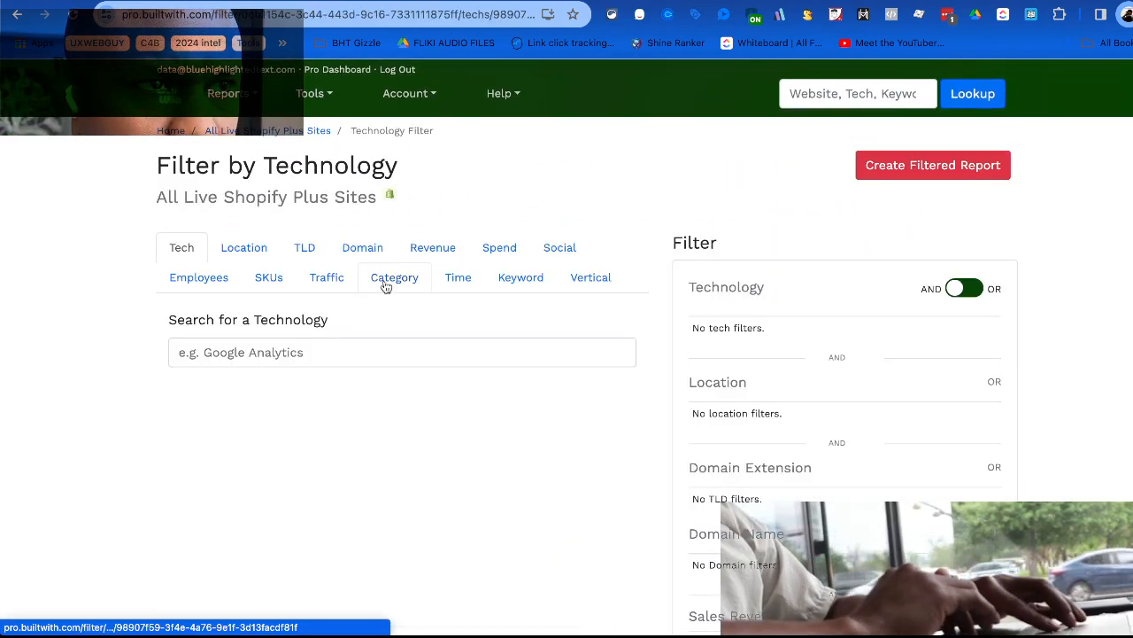
pyautogui.click(290, 351)
pyautogui.write('Highlevel')
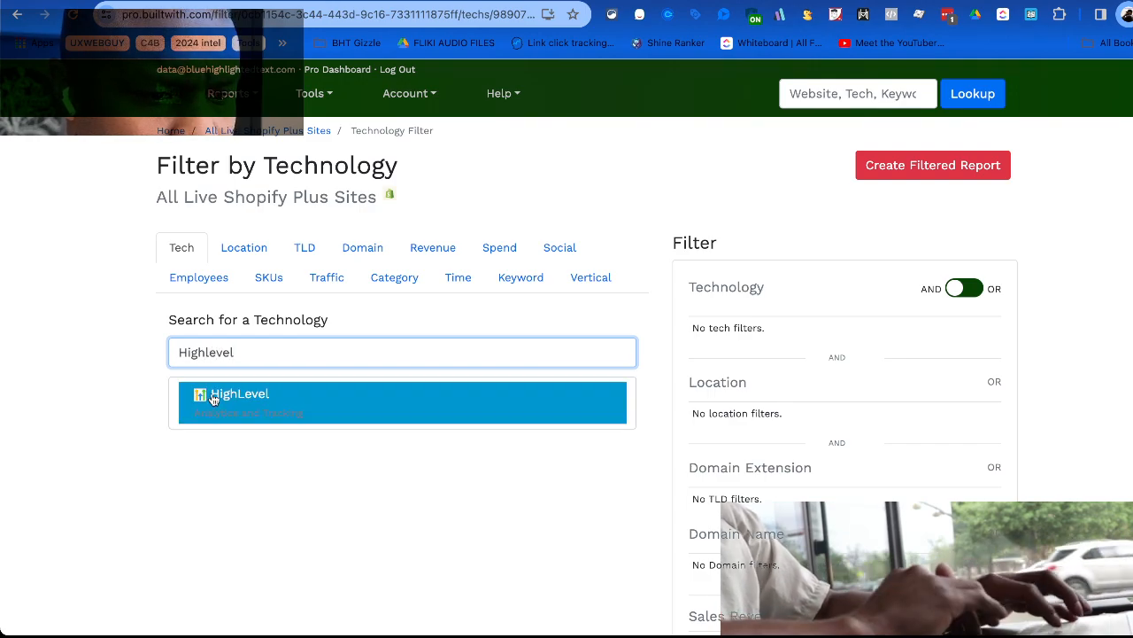
pyautogui.click(230, 399)
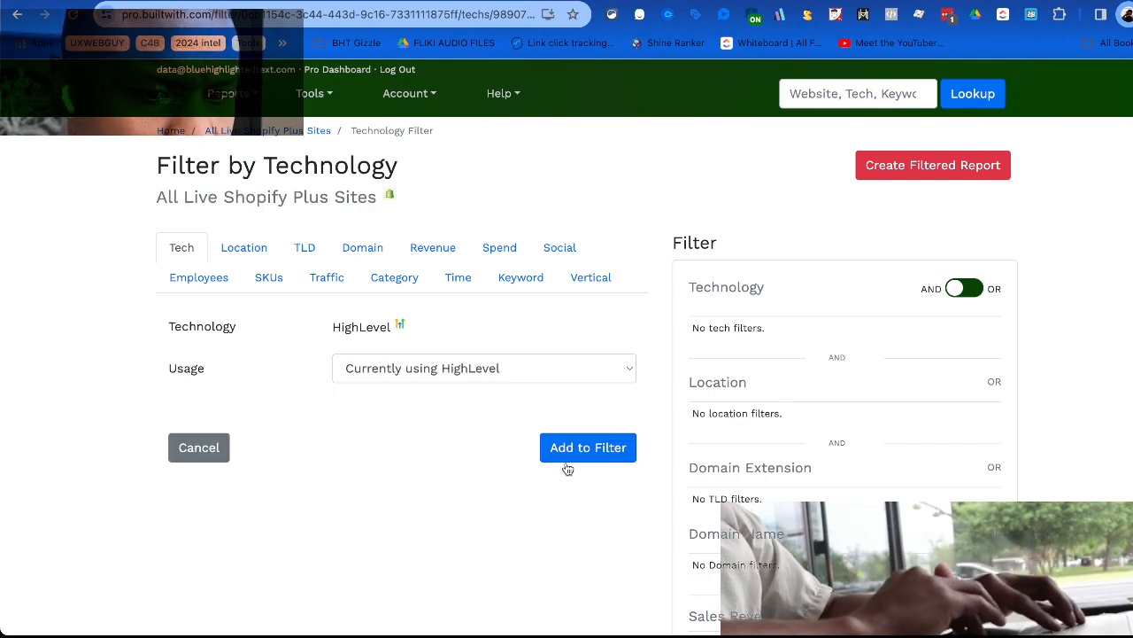
pyautogui.click(587, 449)
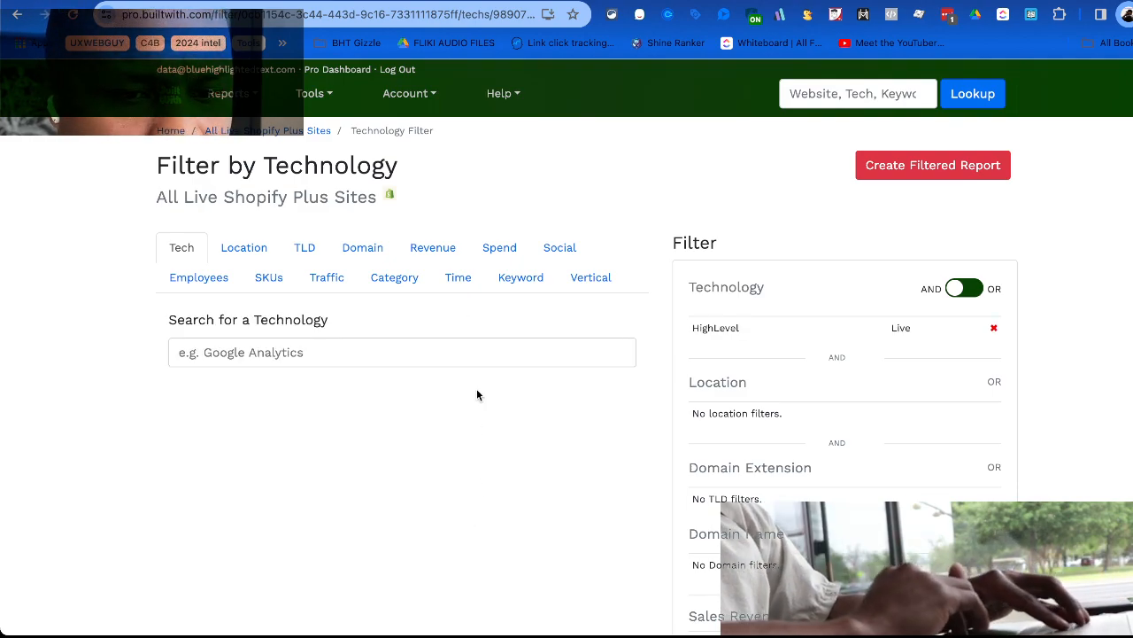
pyautogui.scroll(-10, 476, 389)
pyautogui.scroll(10, 485, 426)
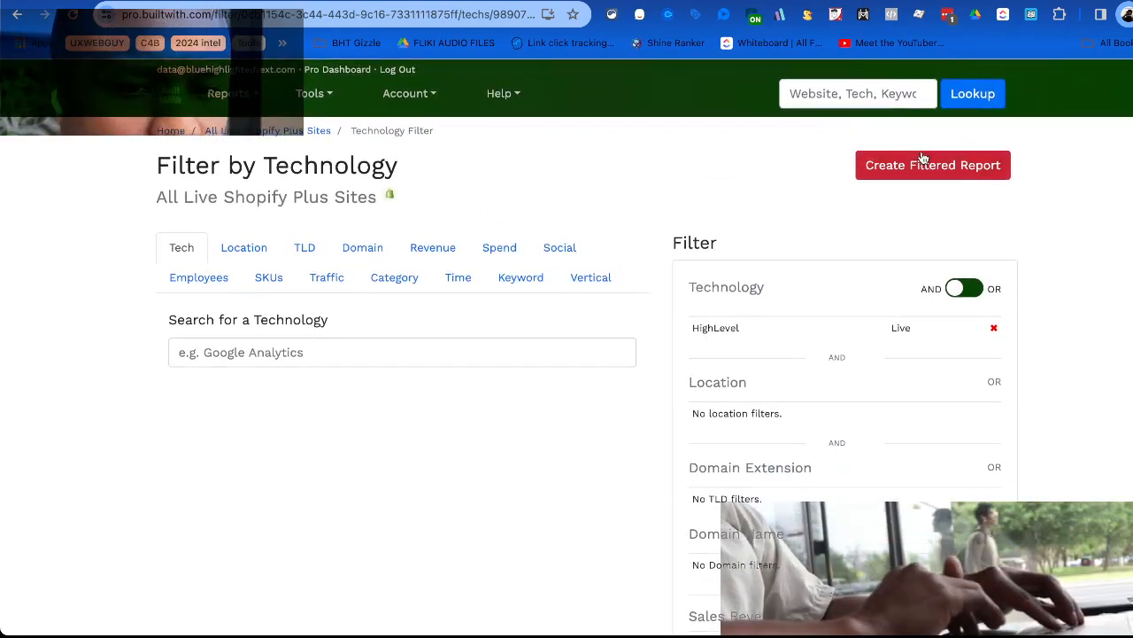
pyautogui.click(936, 174)
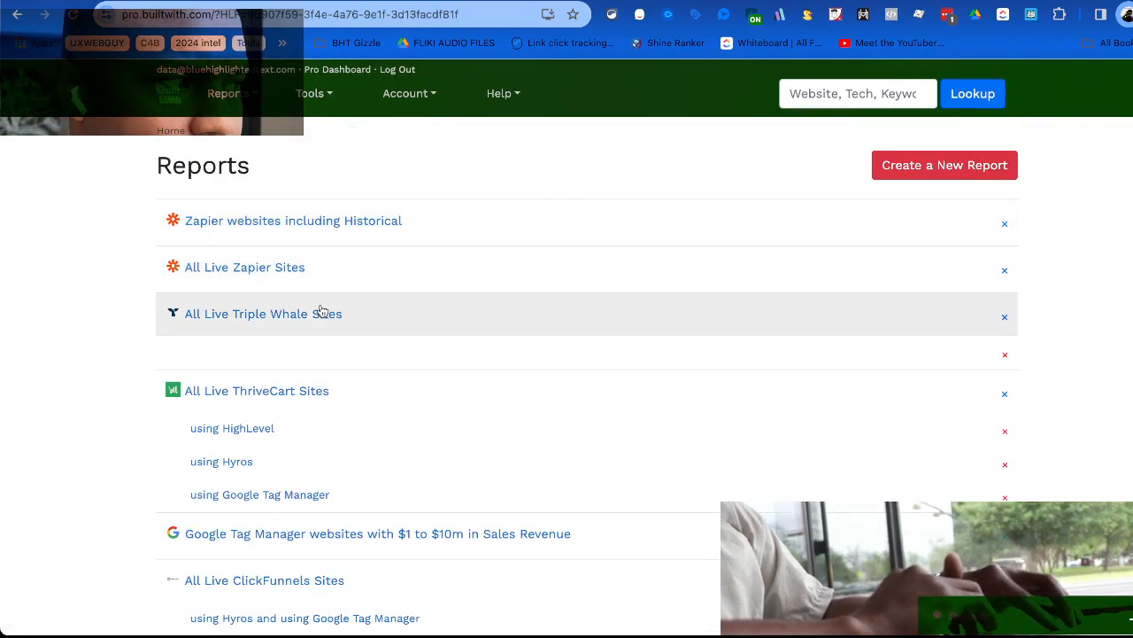
# Open the Zapier websites including Historical report from the reports list.
pyautogui.scroll(-2, 323, 315)
pyautogui.scroll(2, 324, 316)
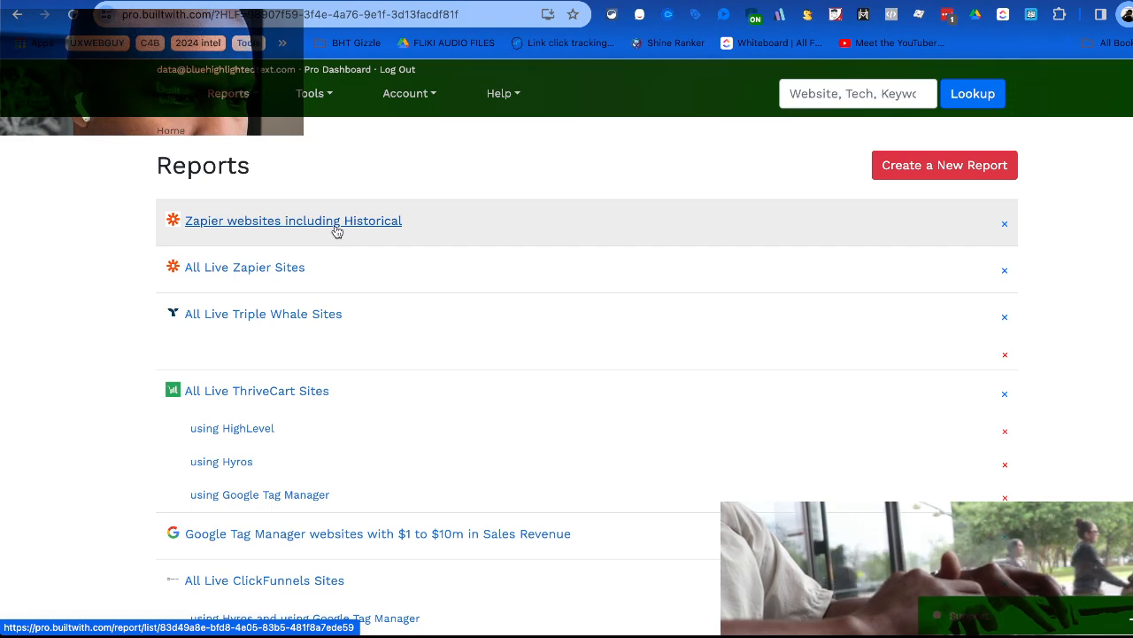
pyautogui.click(337, 229)
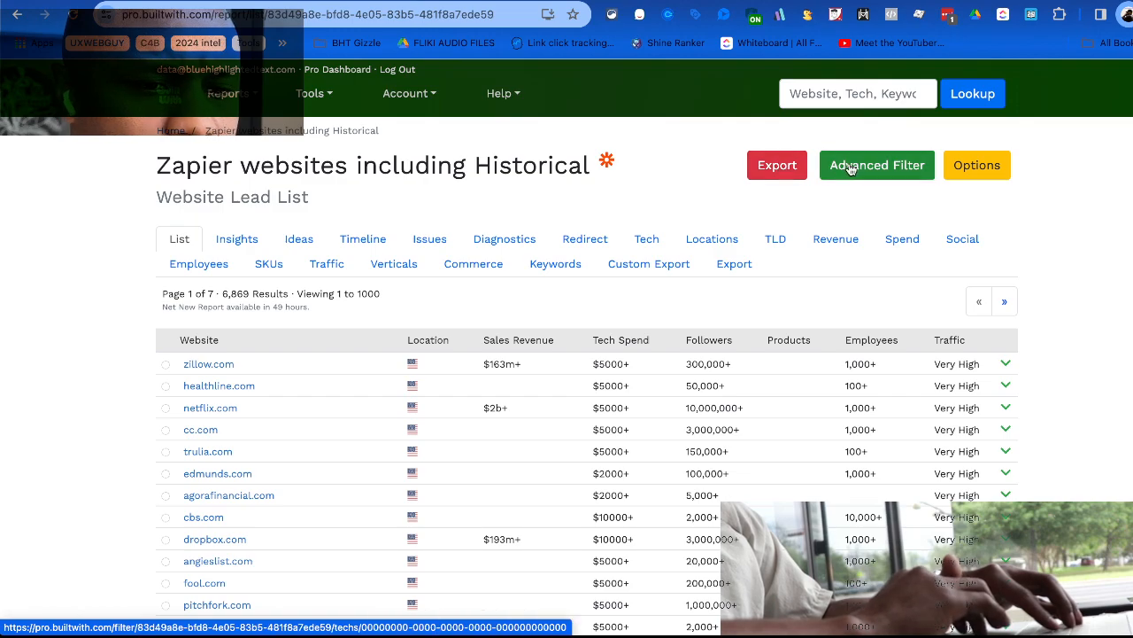
pyautogui.click(760, 164)
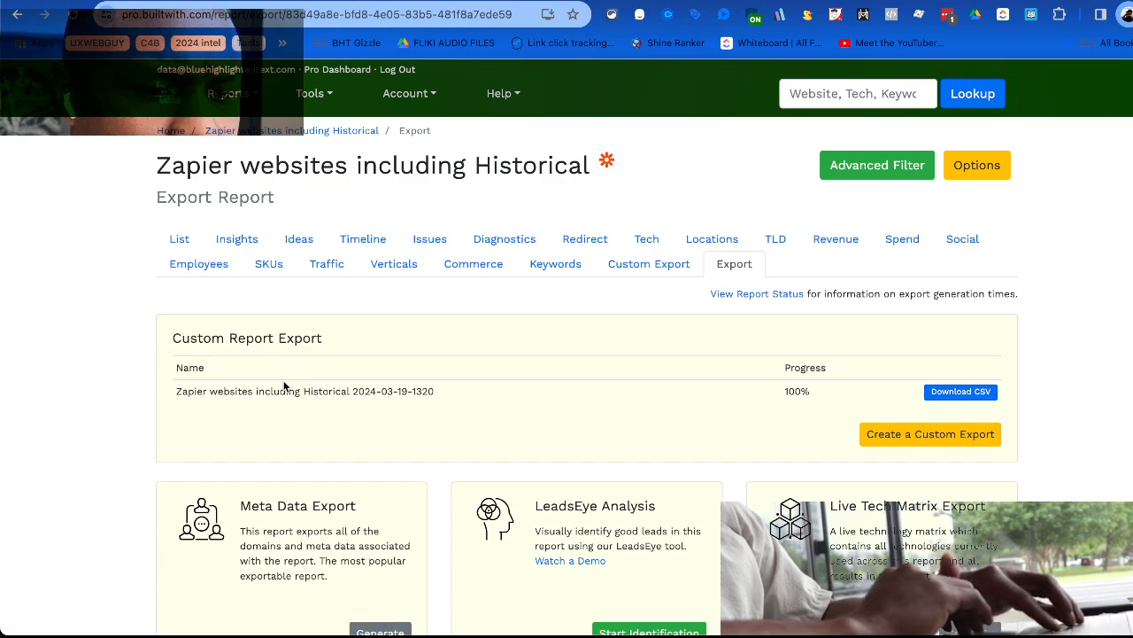
pyautogui.scroll(-1, 288, 376)
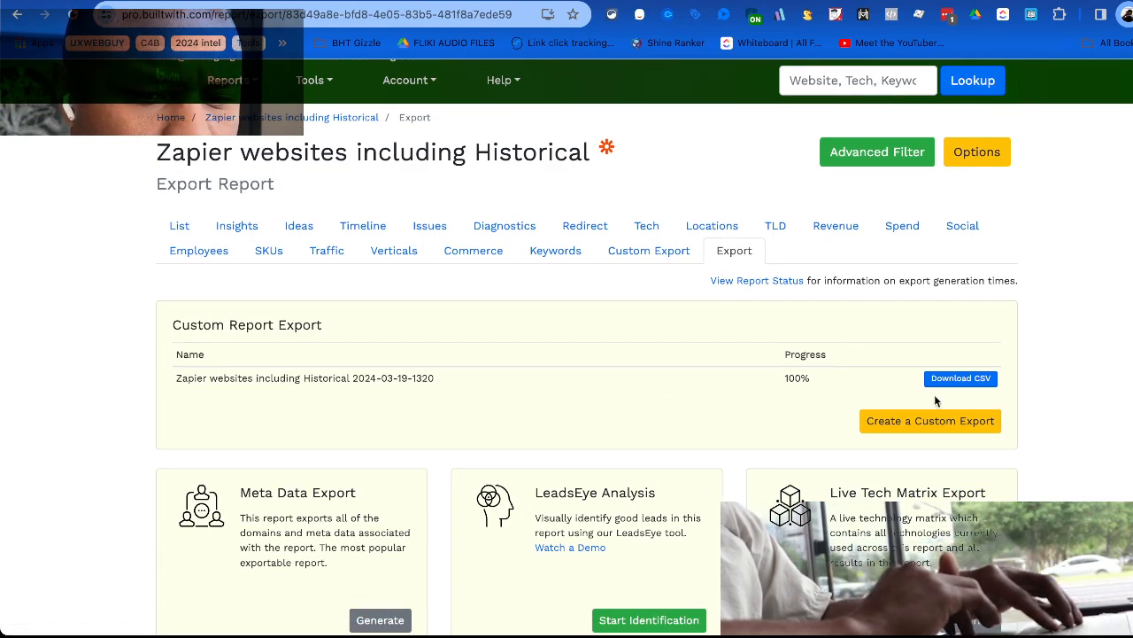
pyautogui.click(928, 424)
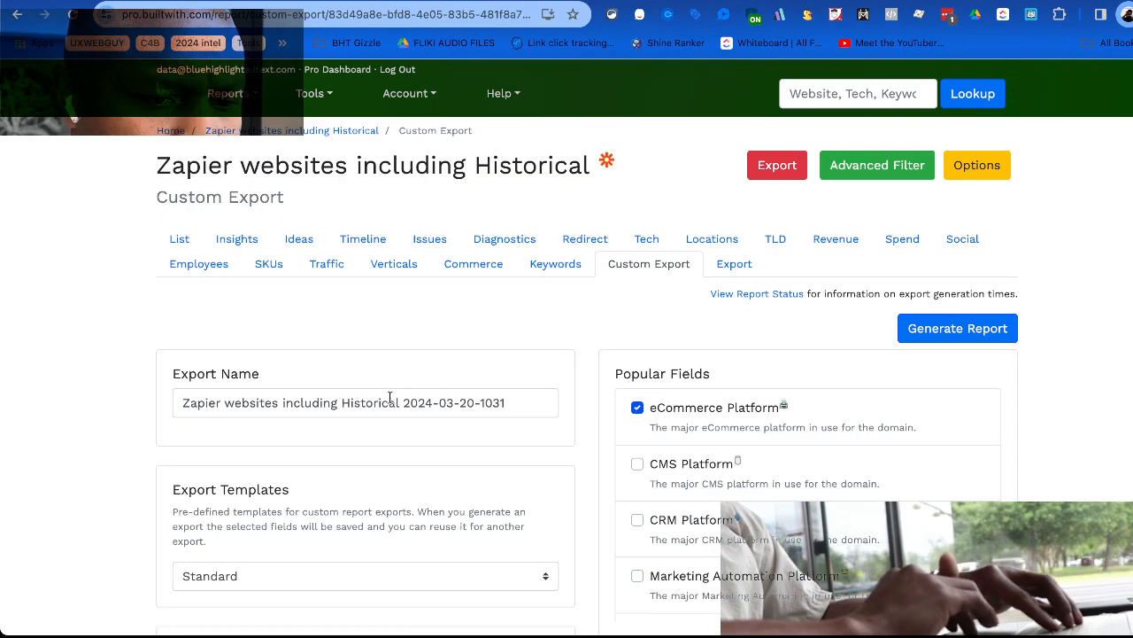
pyautogui.scroll(-2, 352, 527)
pyautogui.click(323, 347)
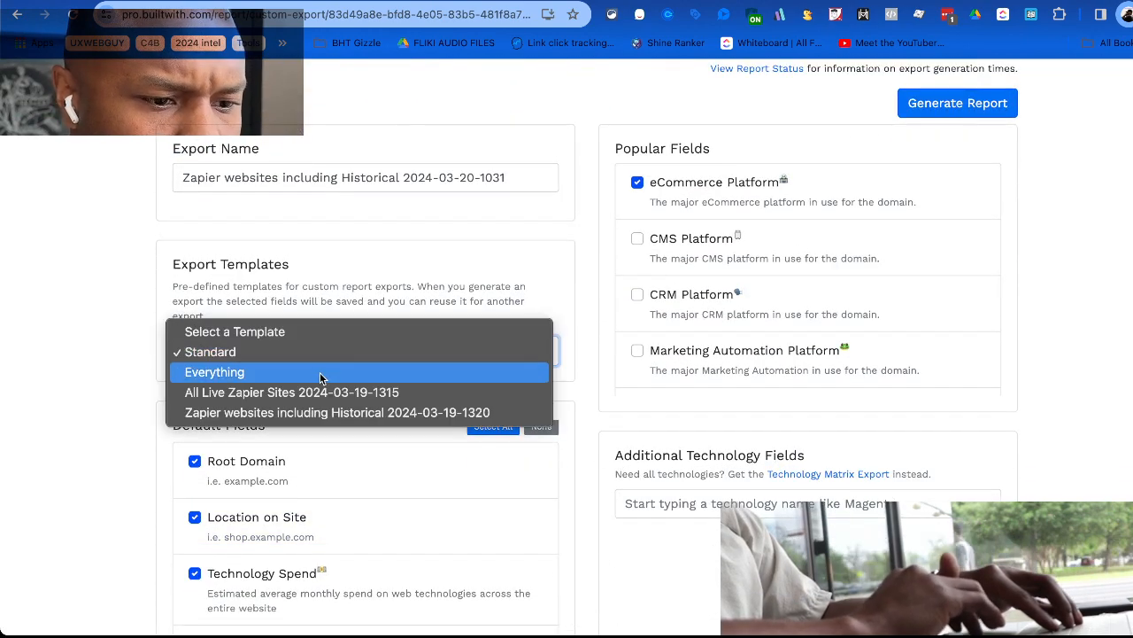
pyautogui.click(318, 397)
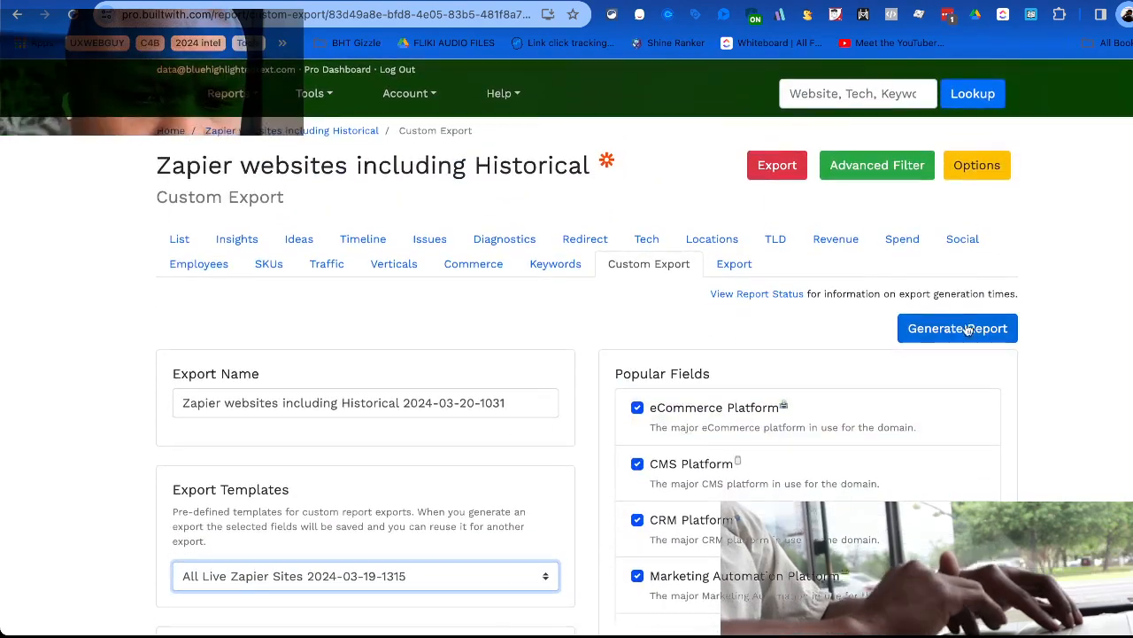
# Filter Zapier websites including Historical by sites currently using HighLevel and create the filtered report.
pyautogui.click(912, 165)
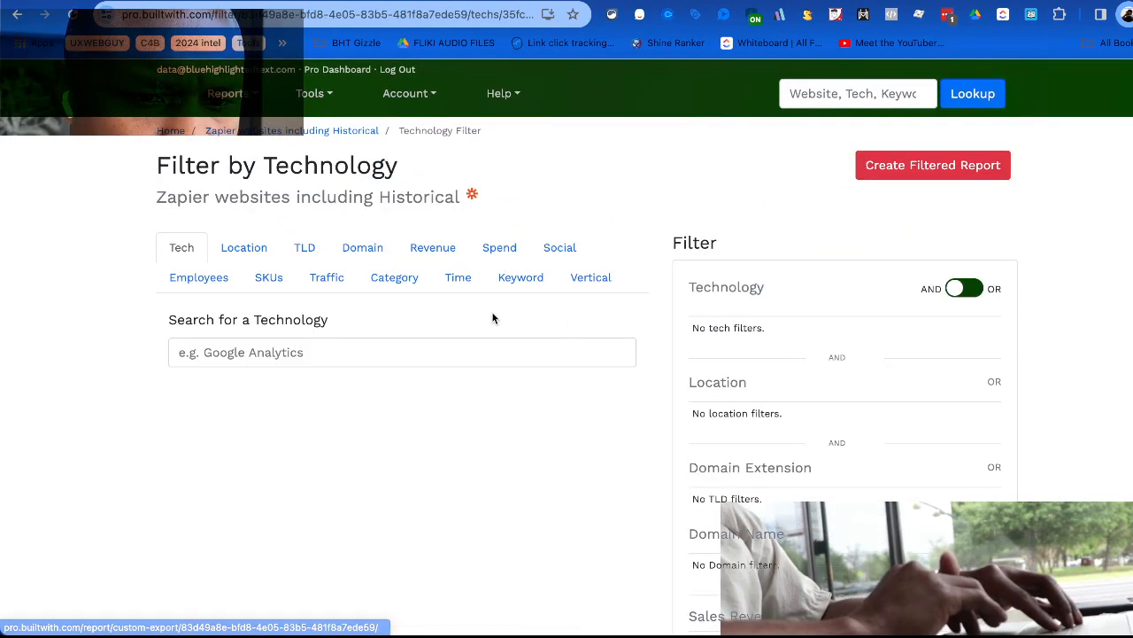
pyautogui.click(365, 363)
pyautogui.write('High')
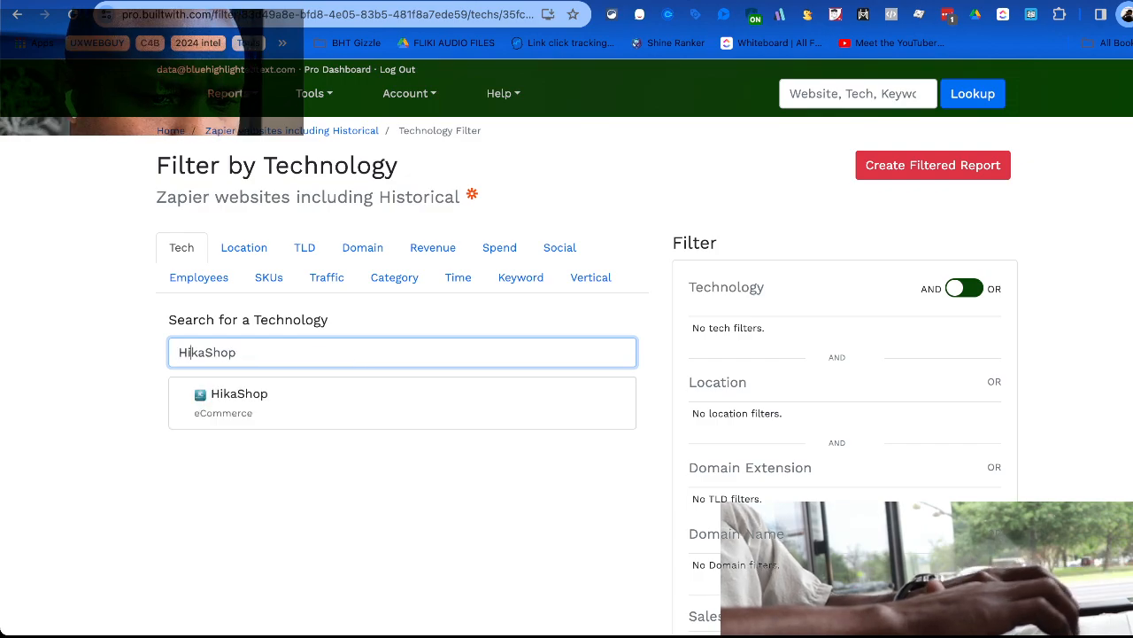
pyautogui.write('level')
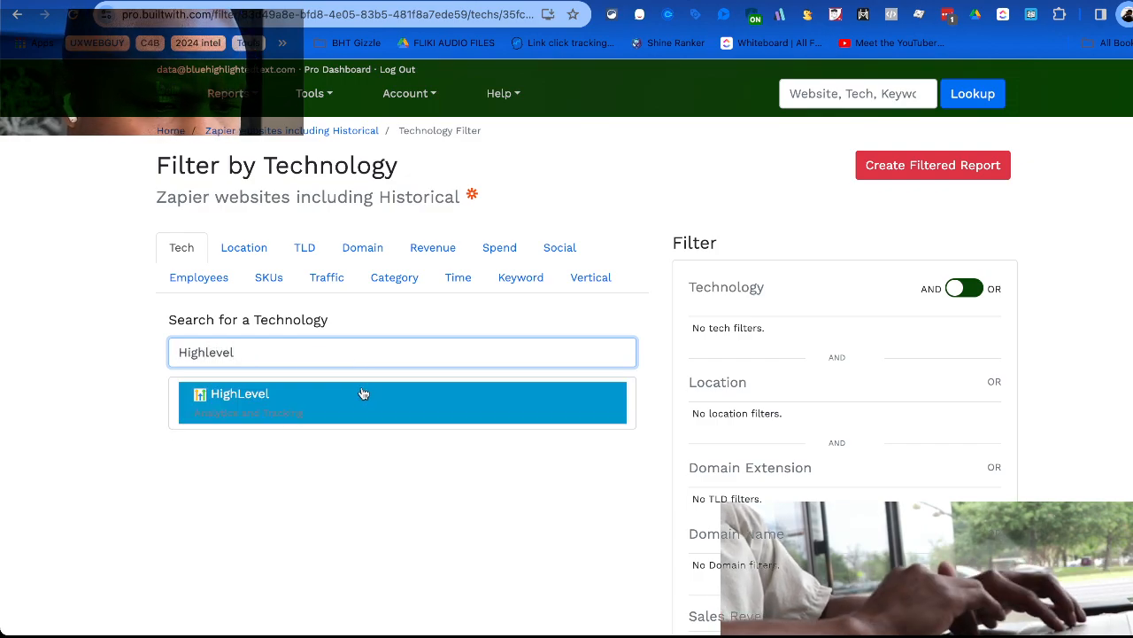
pyautogui.click(443, 390)
pyautogui.click(580, 449)
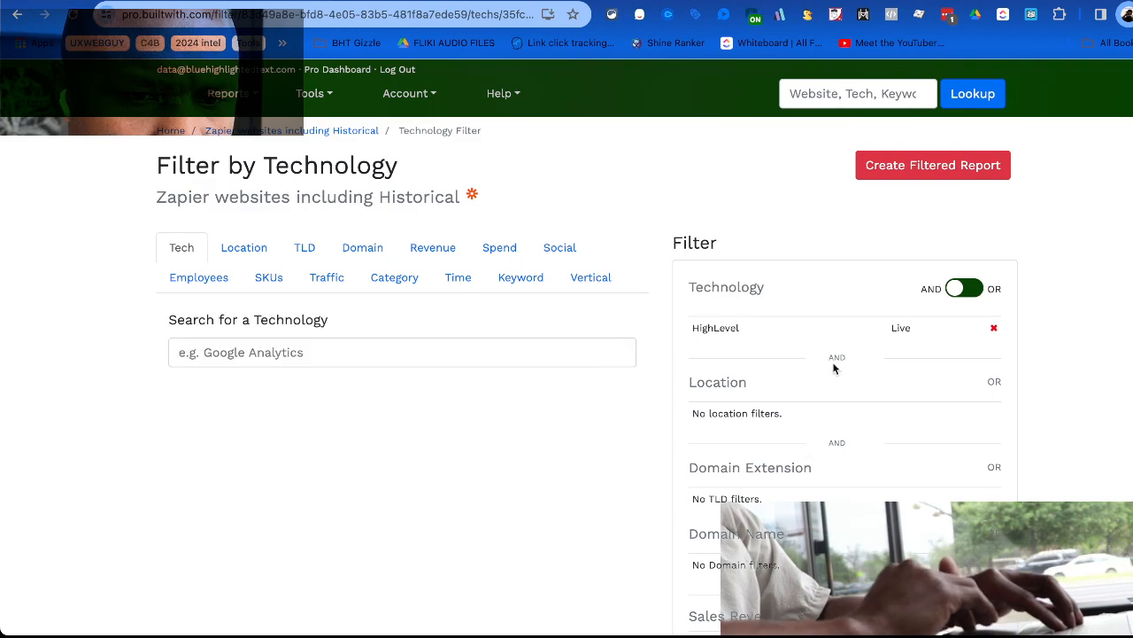
pyautogui.click(928, 170)
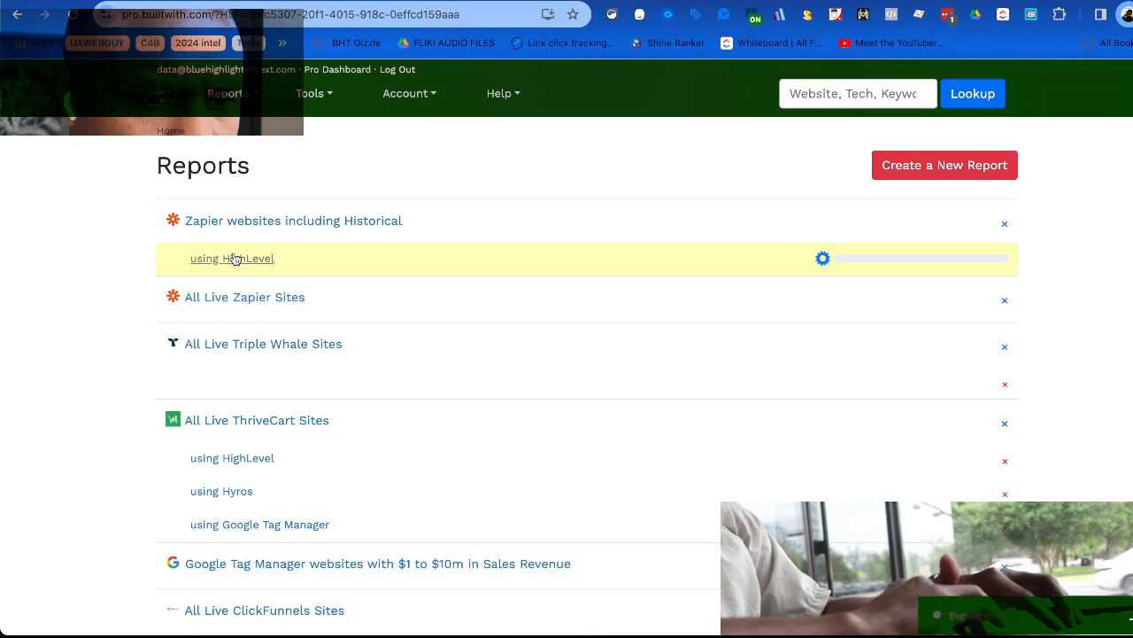
# Look through the reports list and open the using HighLevel report under All Live Shopify Plus Sites.
pyautogui.scroll(-10, 466, 289)
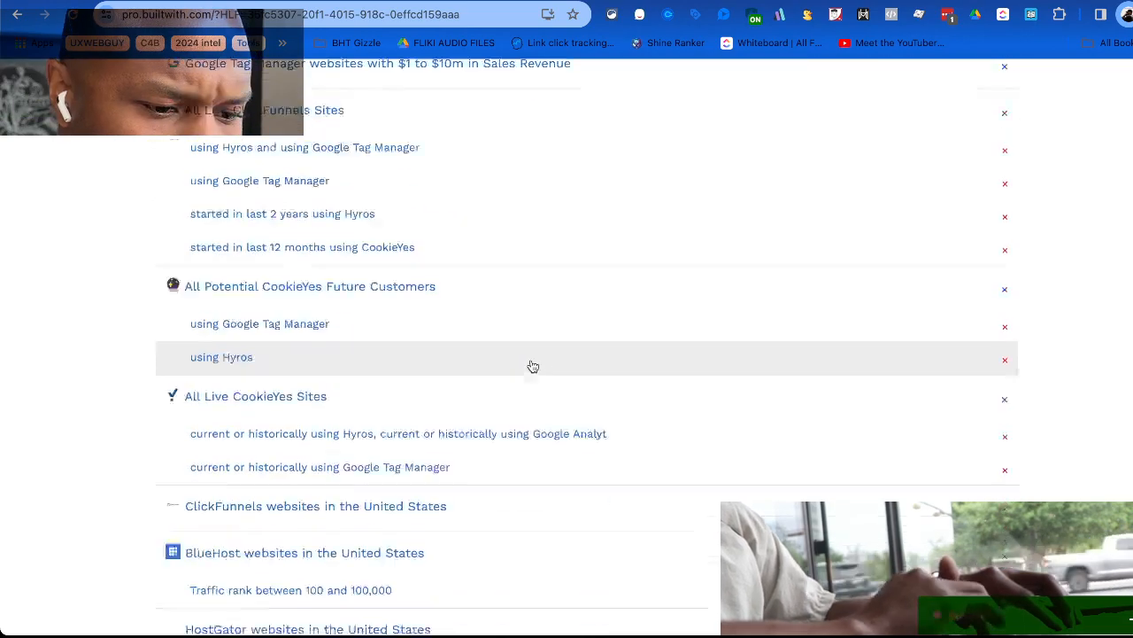
pyautogui.scroll(-12, 533, 365)
pyautogui.scroll(12, 532, 366)
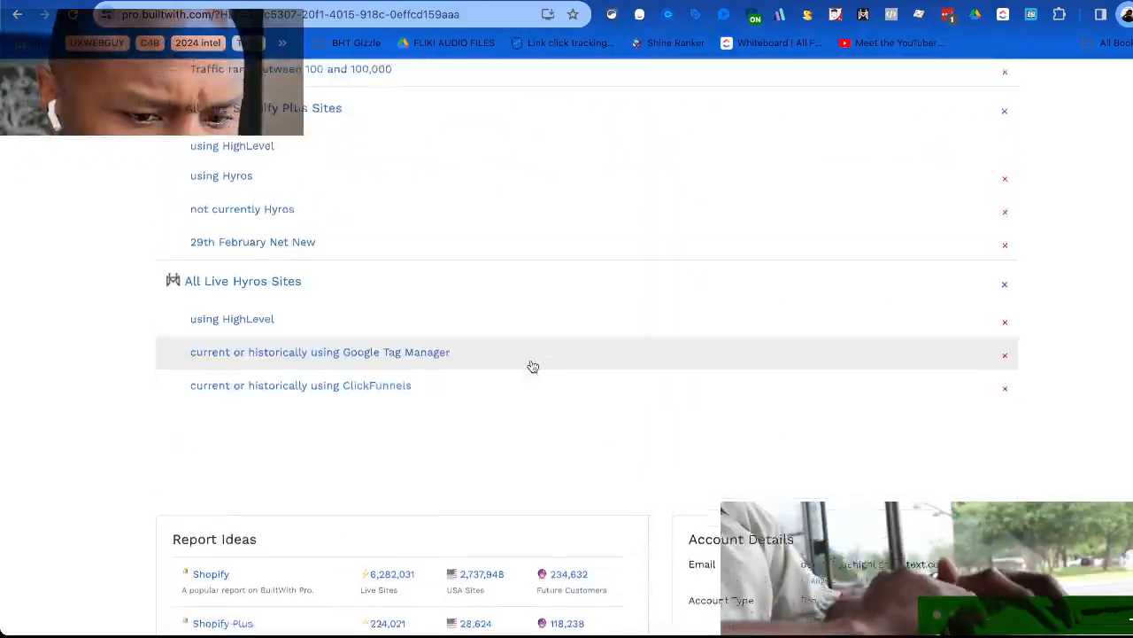
pyautogui.scroll(10, 533, 366)
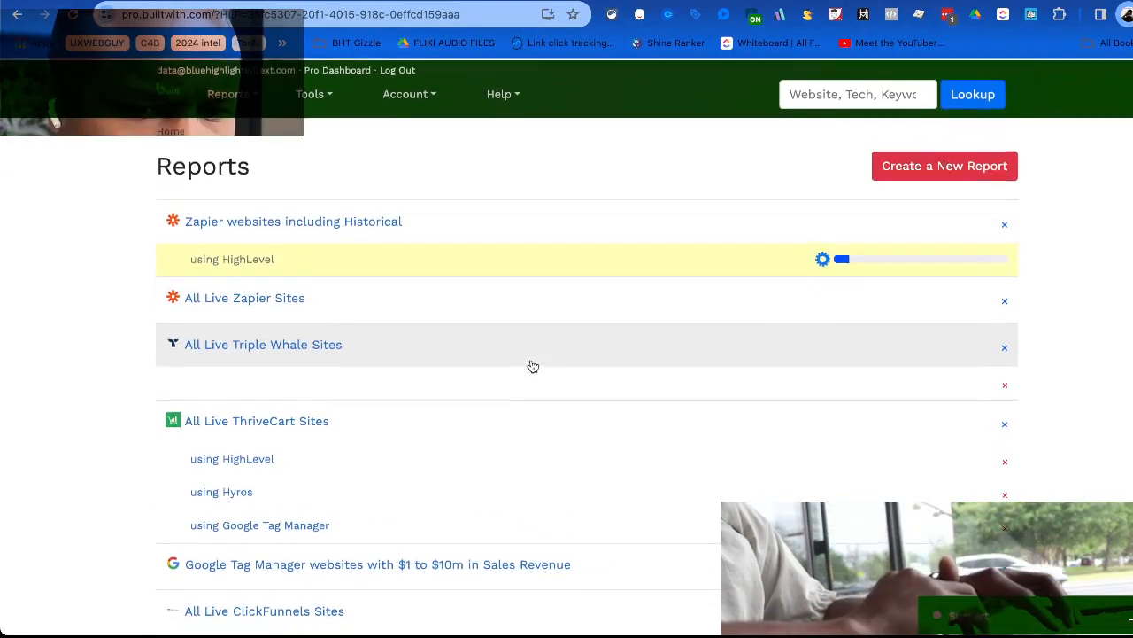
pyautogui.scroll(-15, 537, 373)
pyautogui.scroll(8, 539, 376)
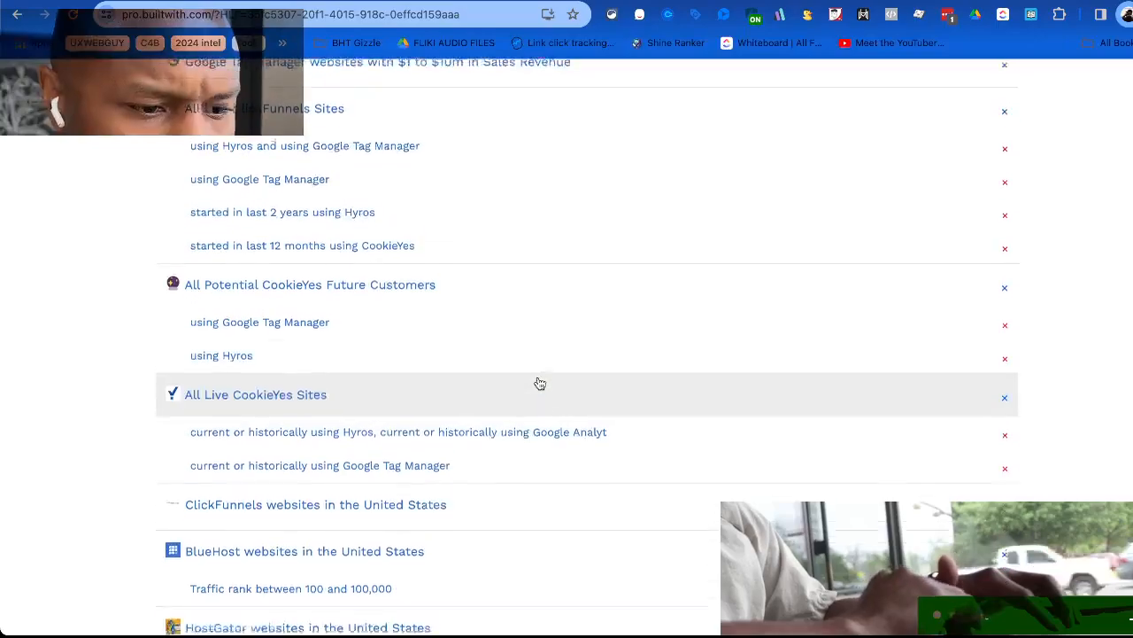
pyautogui.scroll(-3, 540, 381)
pyautogui.scroll(-3, 540, 382)
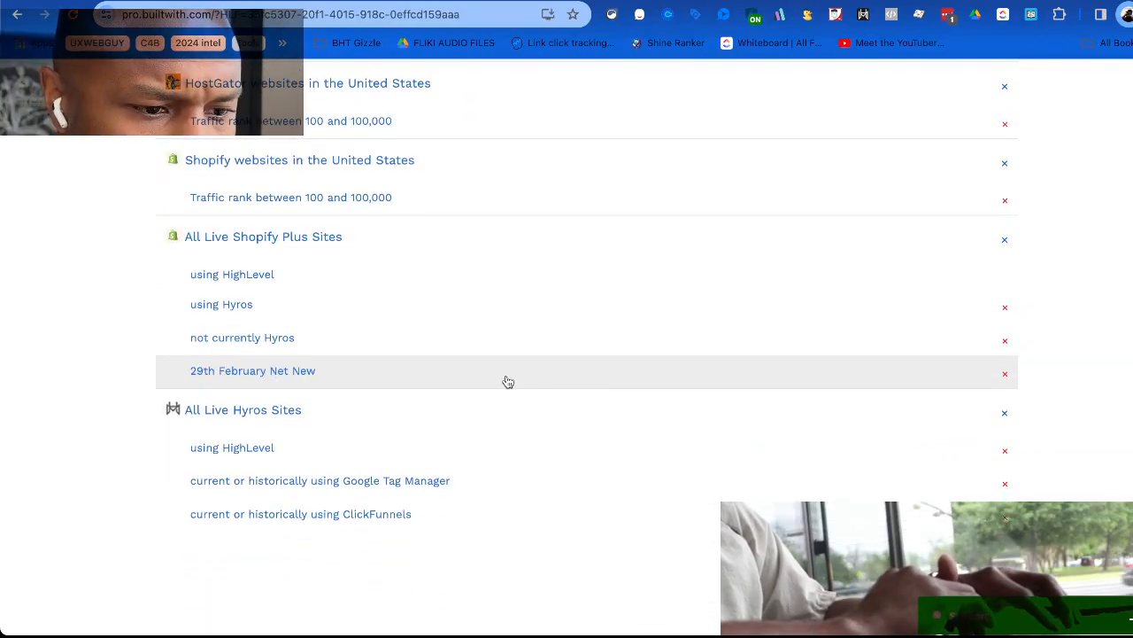
pyautogui.click(249, 281)
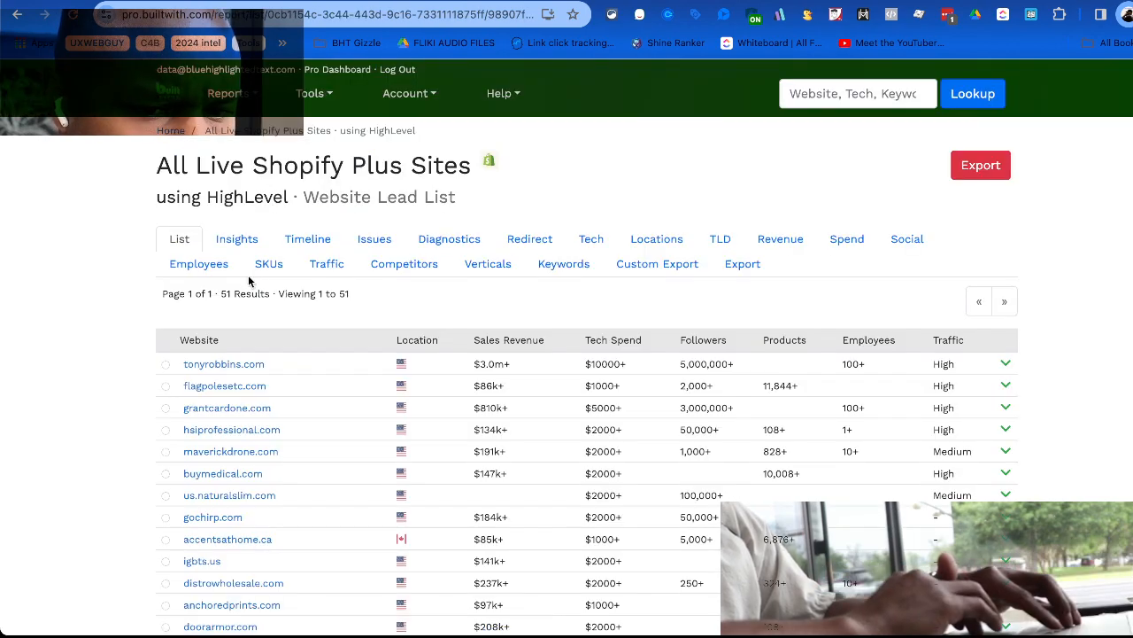
pyautogui.click(974, 177)
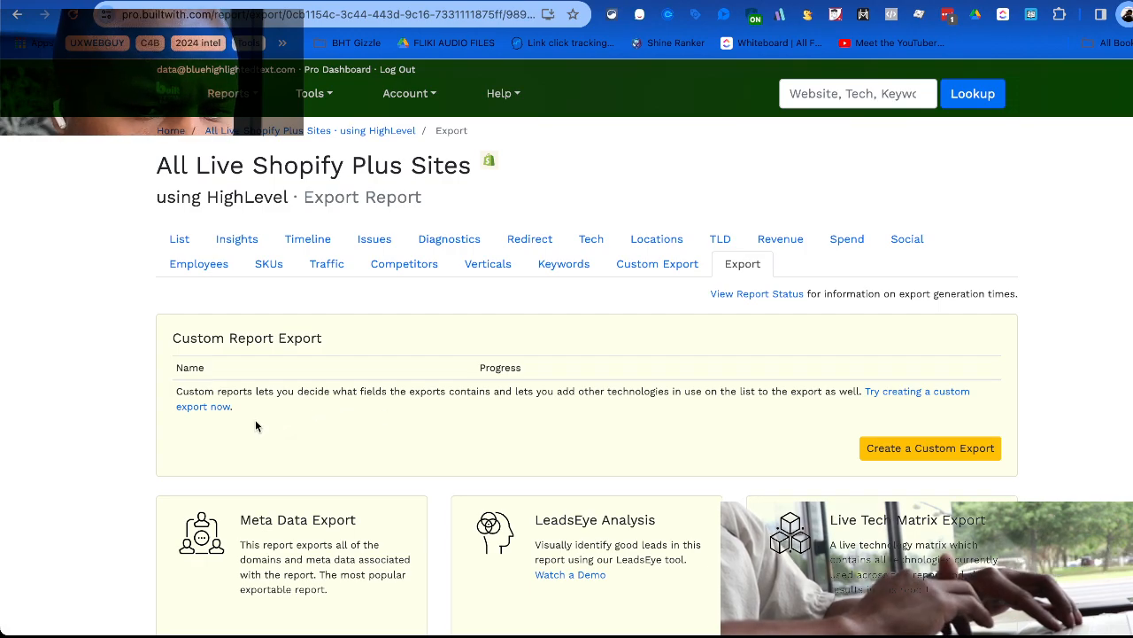
pyautogui.scroll(-1, 704, 403)
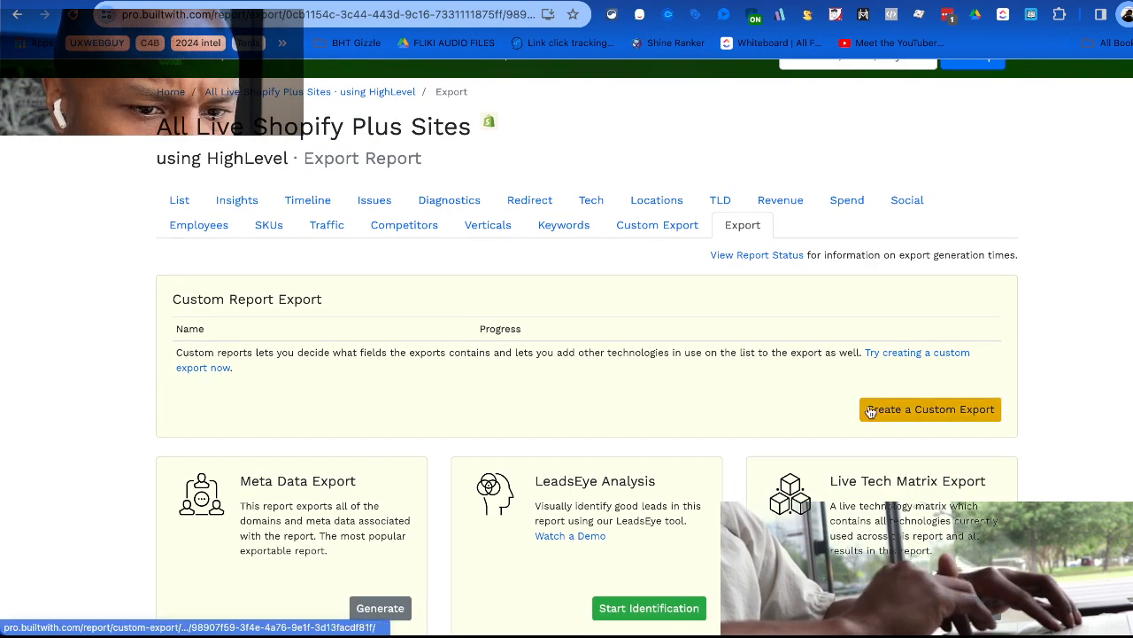
pyautogui.click(902, 421)
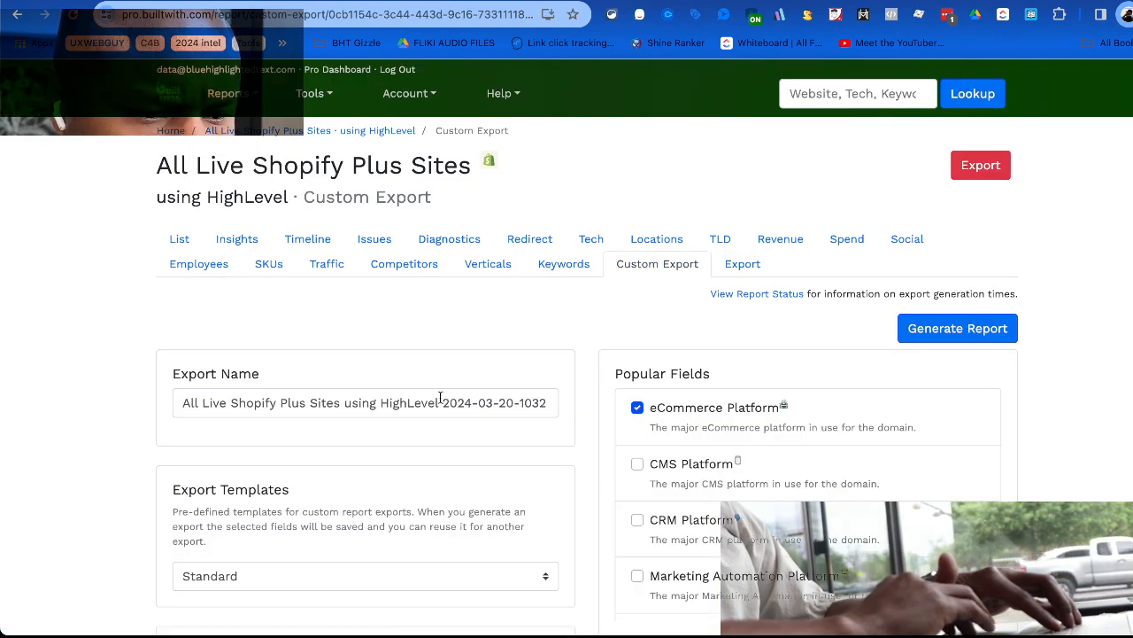
pyautogui.scroll(-5, 409, 452)
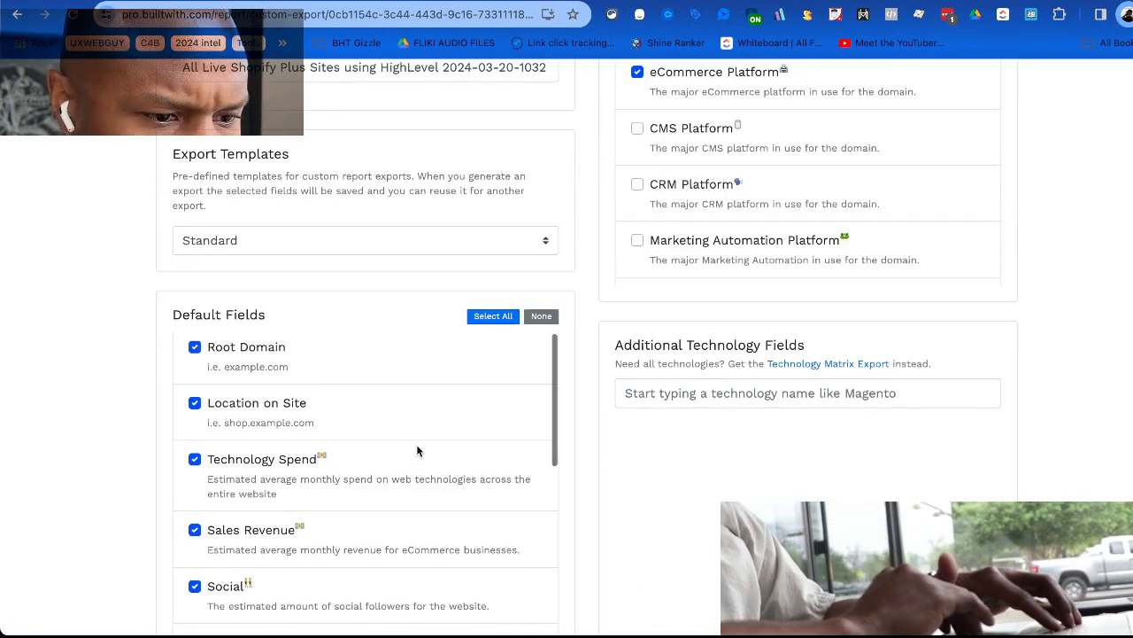
pyautogui.click(325, 252)
pyautogui.click(302, 278)
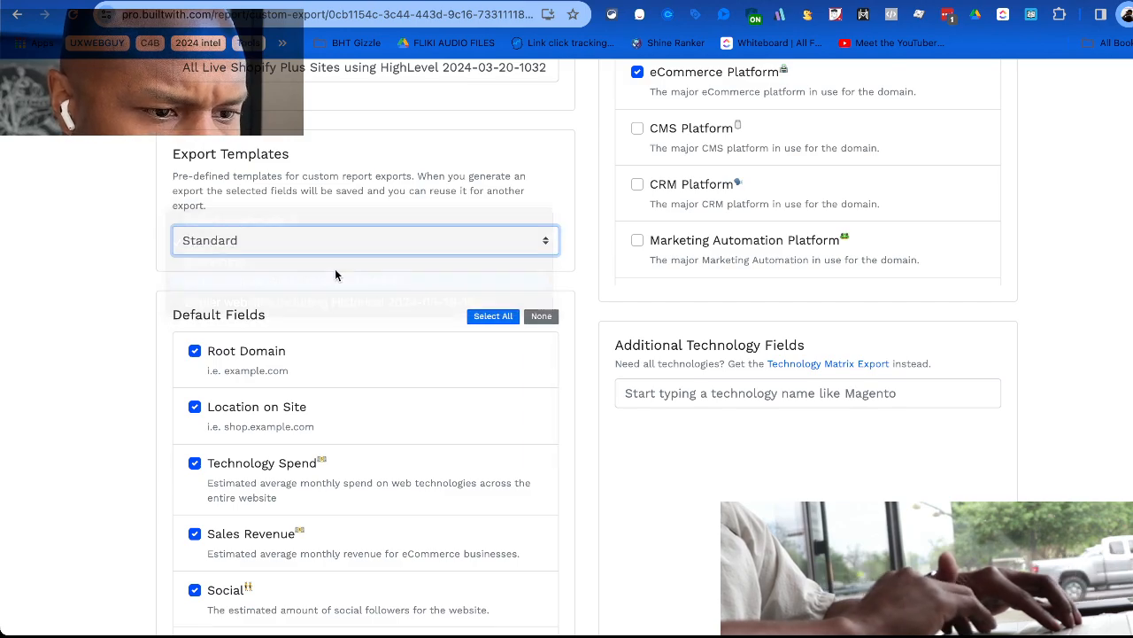
pyautogui.scroll(5, 335, 268)
pyautogui.click(935, 337)
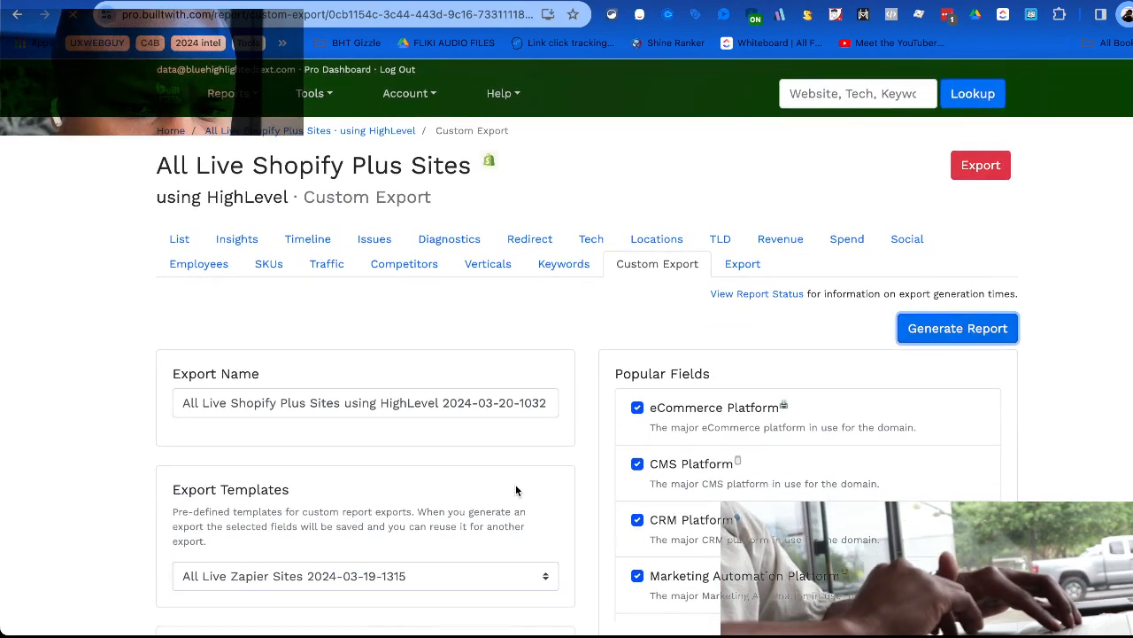
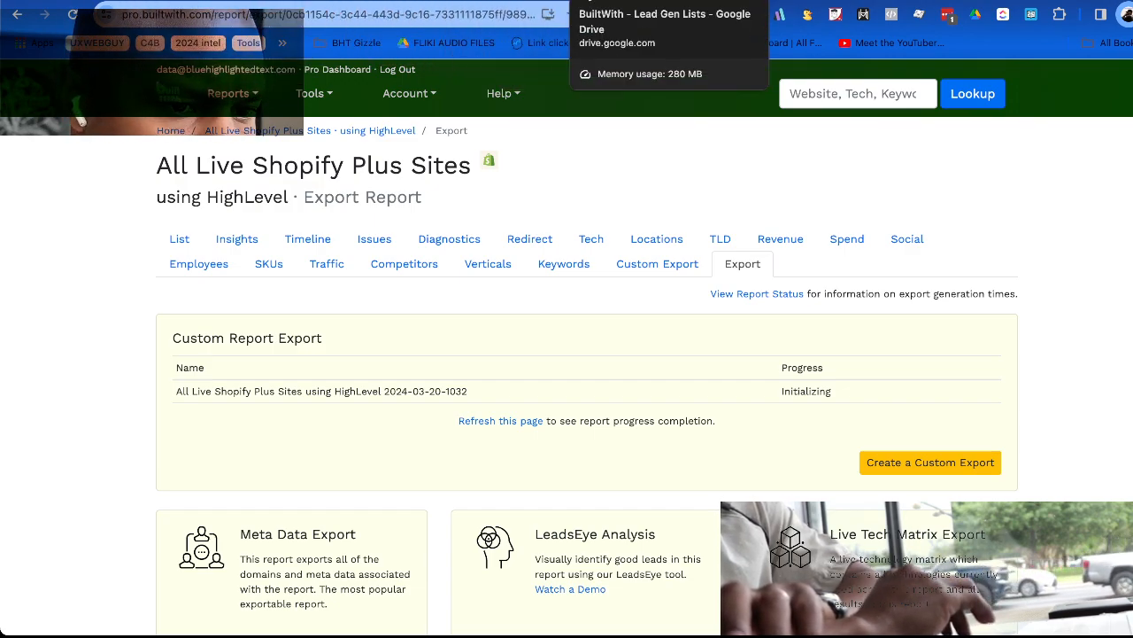
# Switch to Smartlead, review the first three Stage 1 email variants of the Thrivecart campaign, and check the HYROS lead spreadsheet.
pyautogui.click(664, 1)
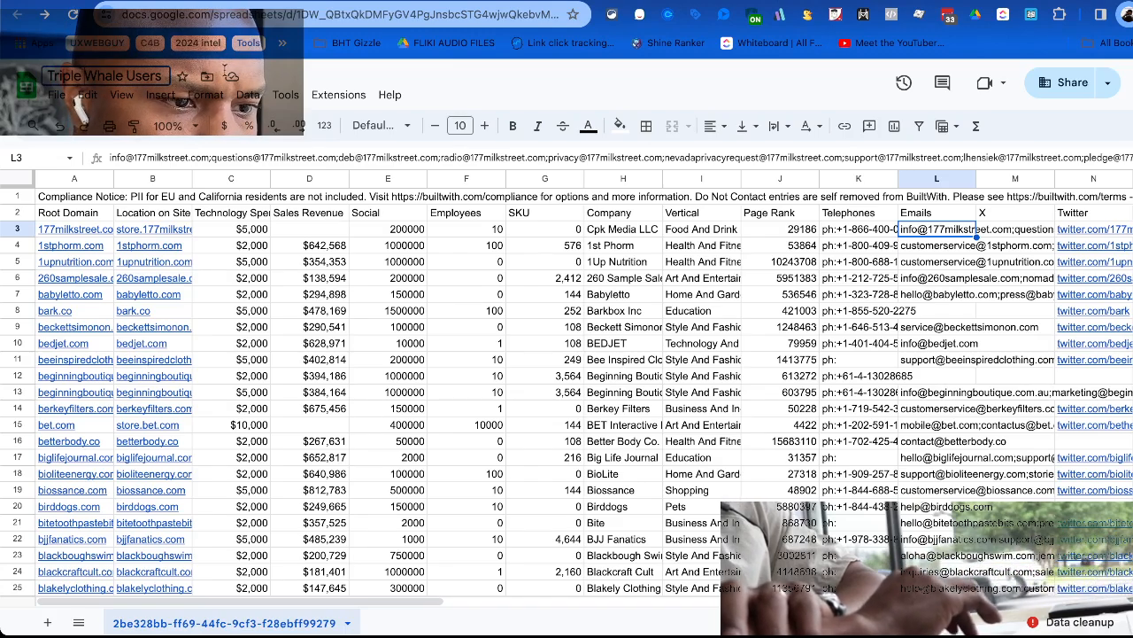
pyautogui.click(251, 329)
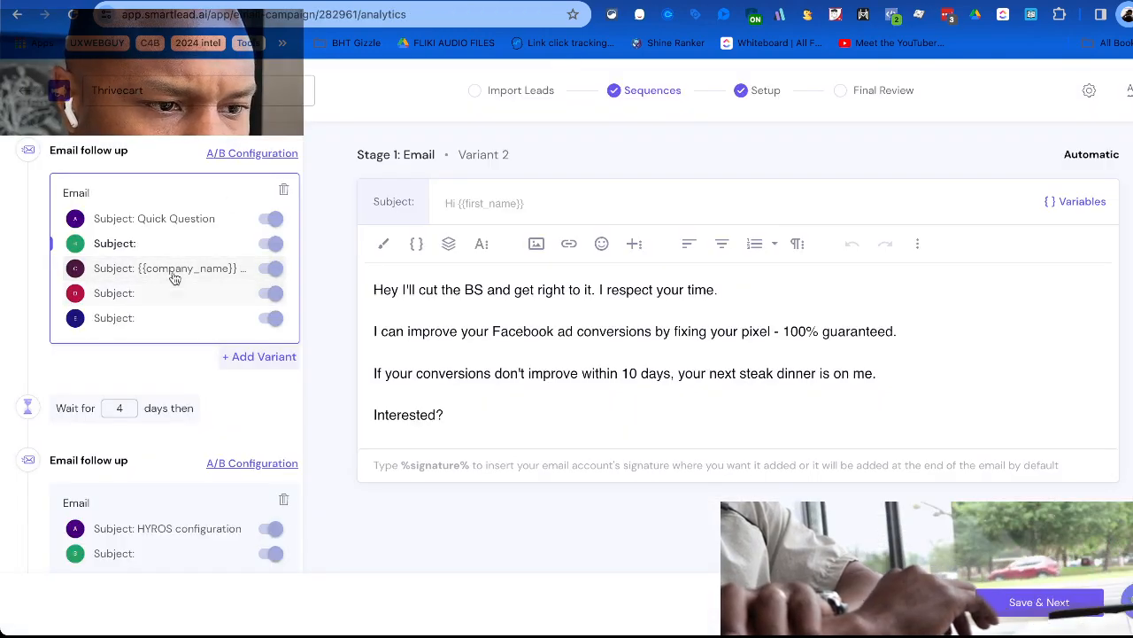
pyautogui.scroll(-4, 173, 270)
pyautogui.scroll(4, 174, 271)
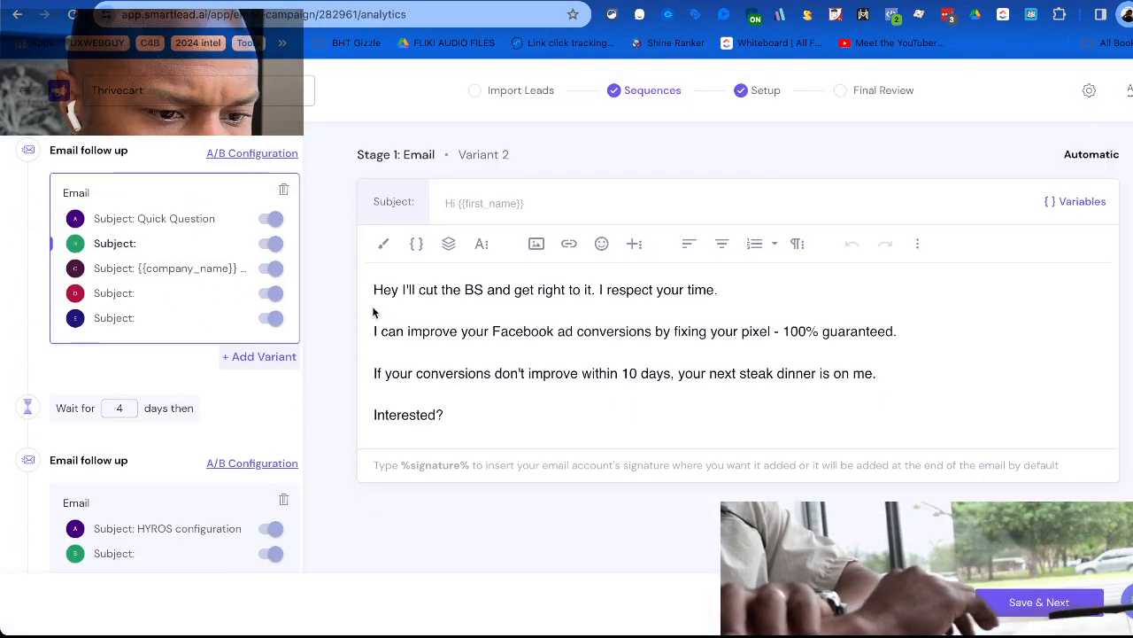
pyautogui.click(183, 220)
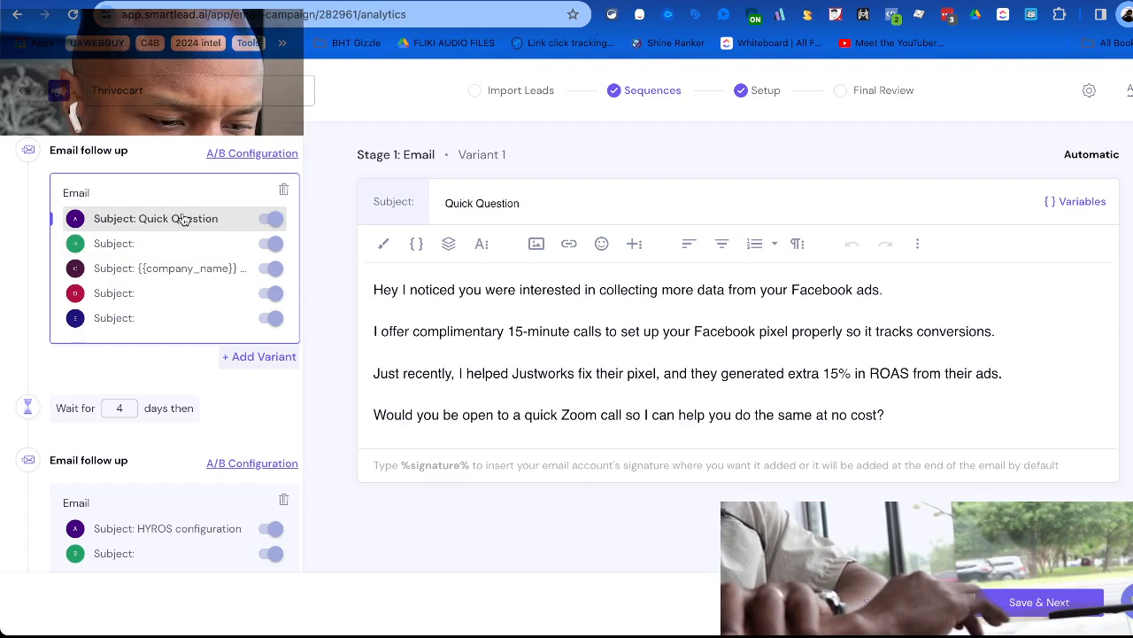
pyautogui.click(170, 243)
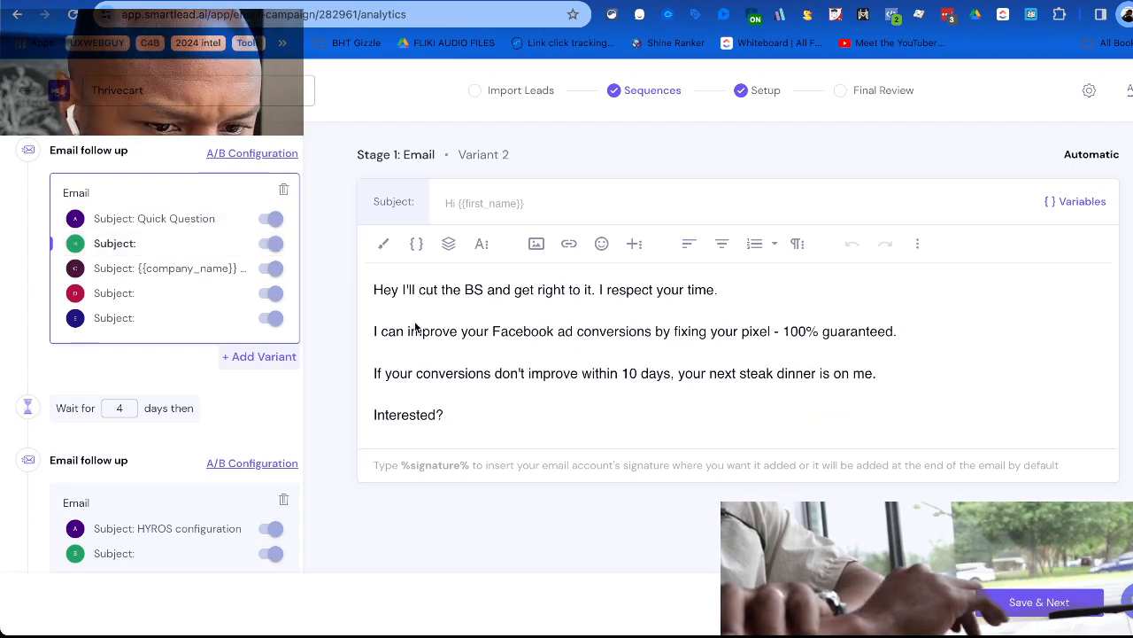
pyautogui.click(204, 272)
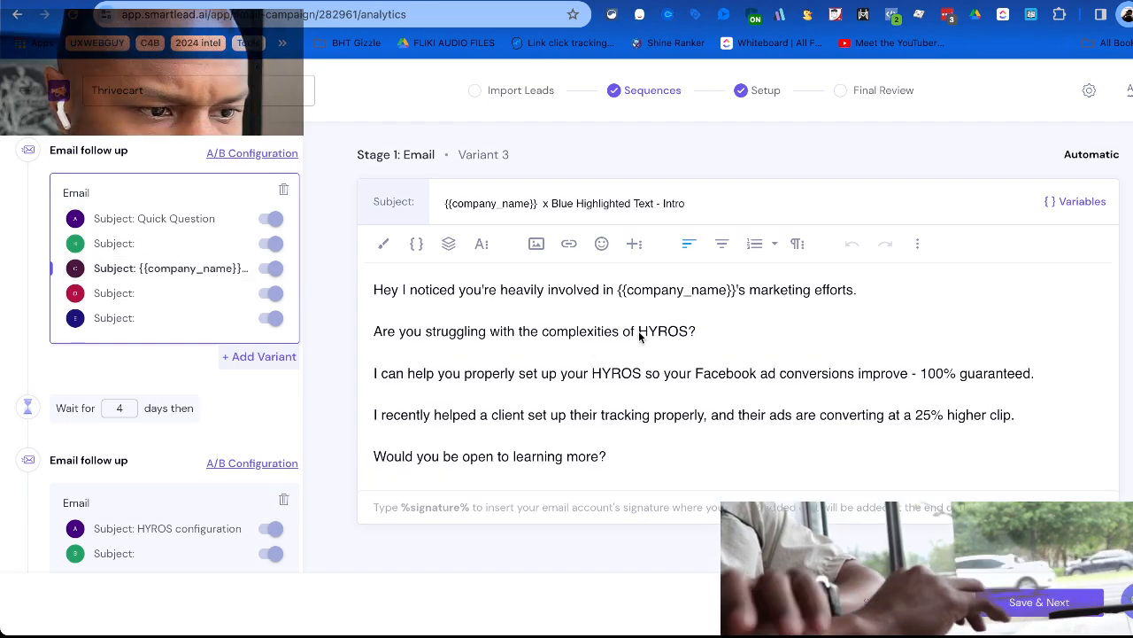
pyautogui.moveTo(638, 333); pyautogui.dragTo(659, 333)
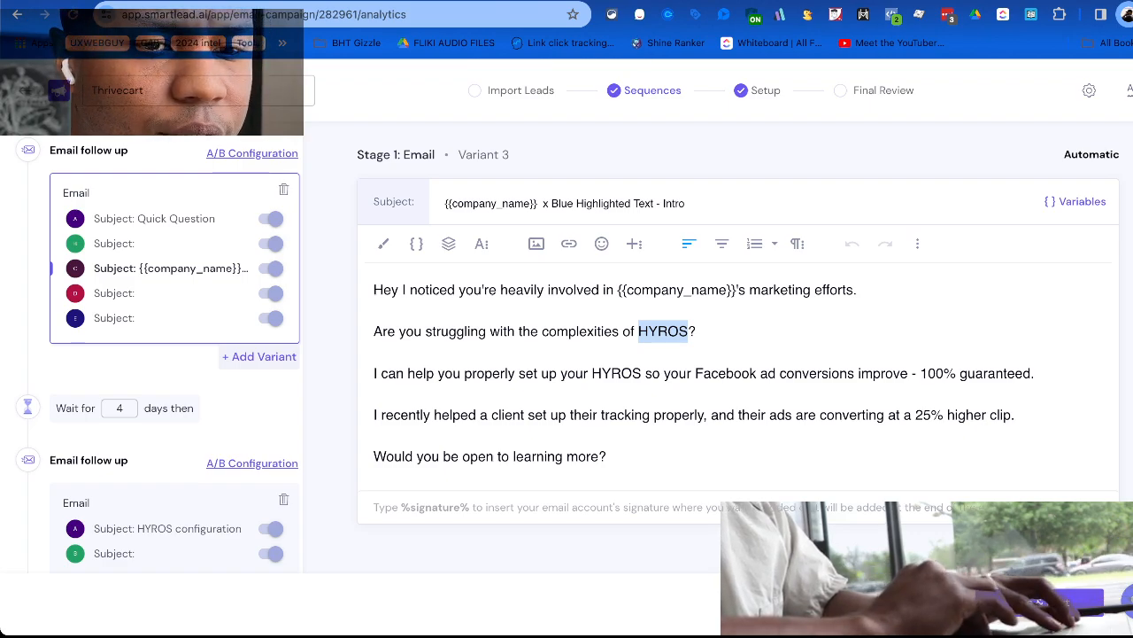
pyautogui.click(797, 1)
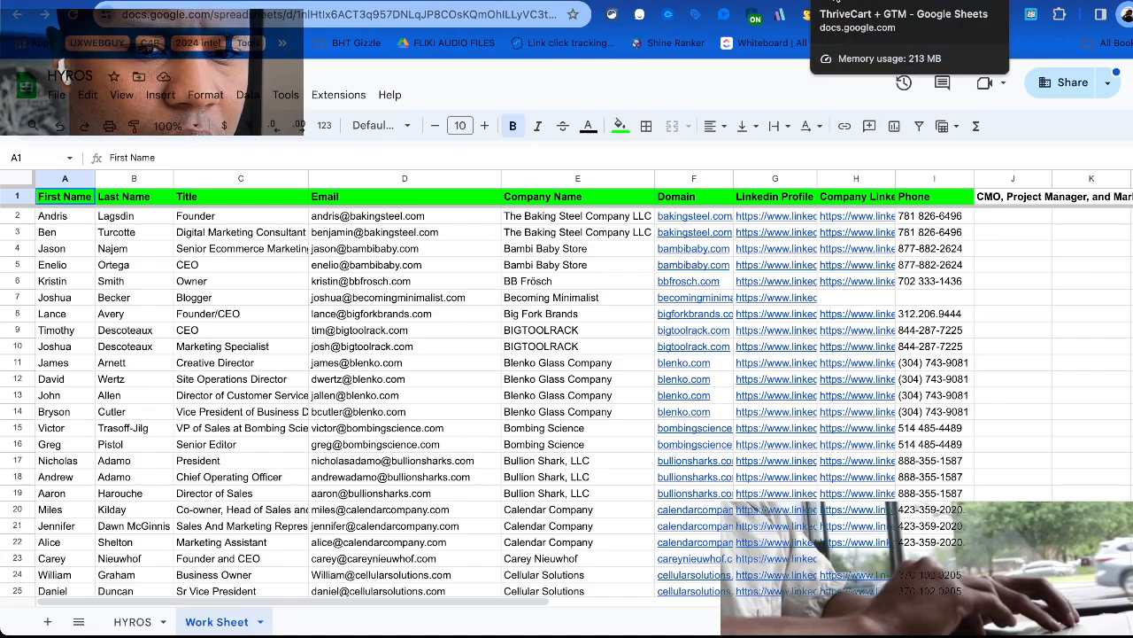
pyautogui.click(837, 2)
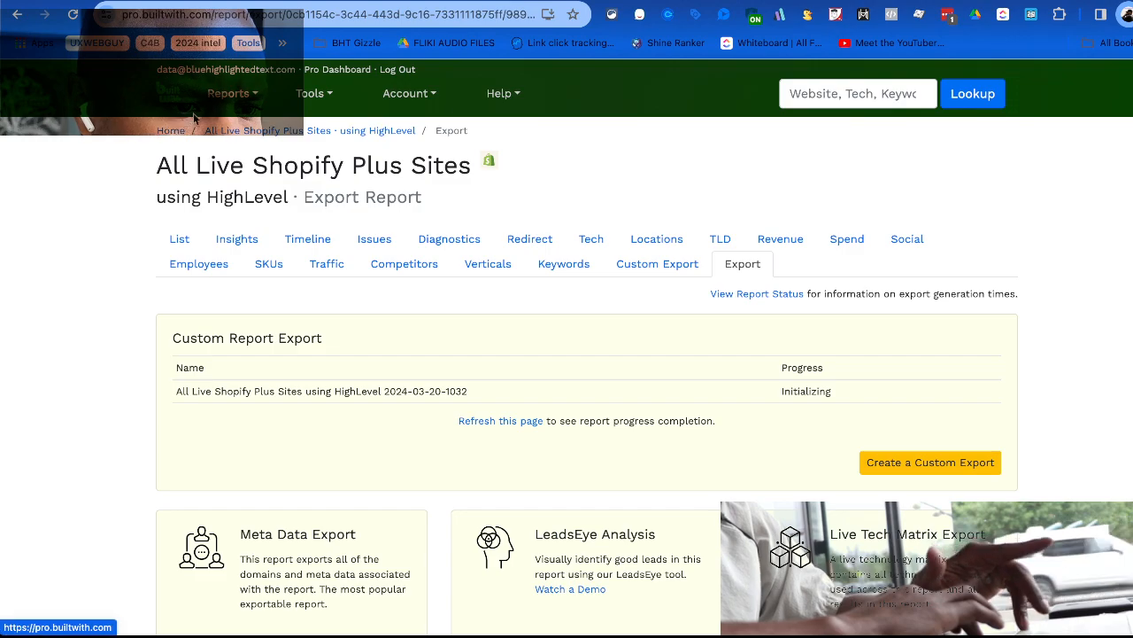
# Try a filtered report of All Live ThriveCart Sites currently using GTM Server Side Tagging in BuiltWith, then open and delete it.
pyautogui.click(336, 68)
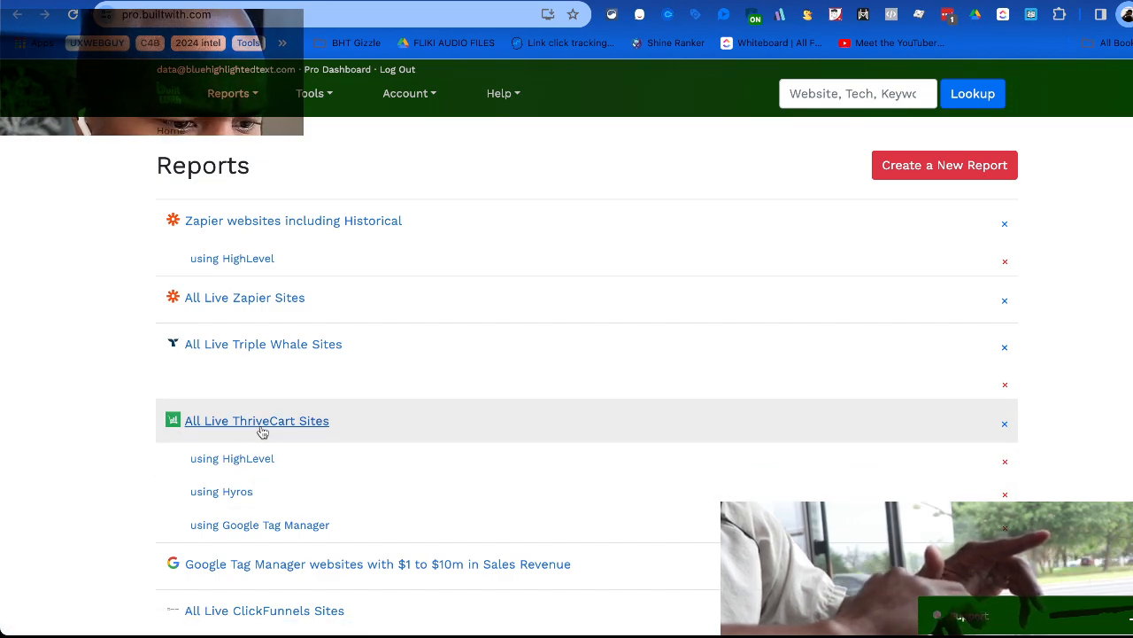
pyautogui.click(262, 431)
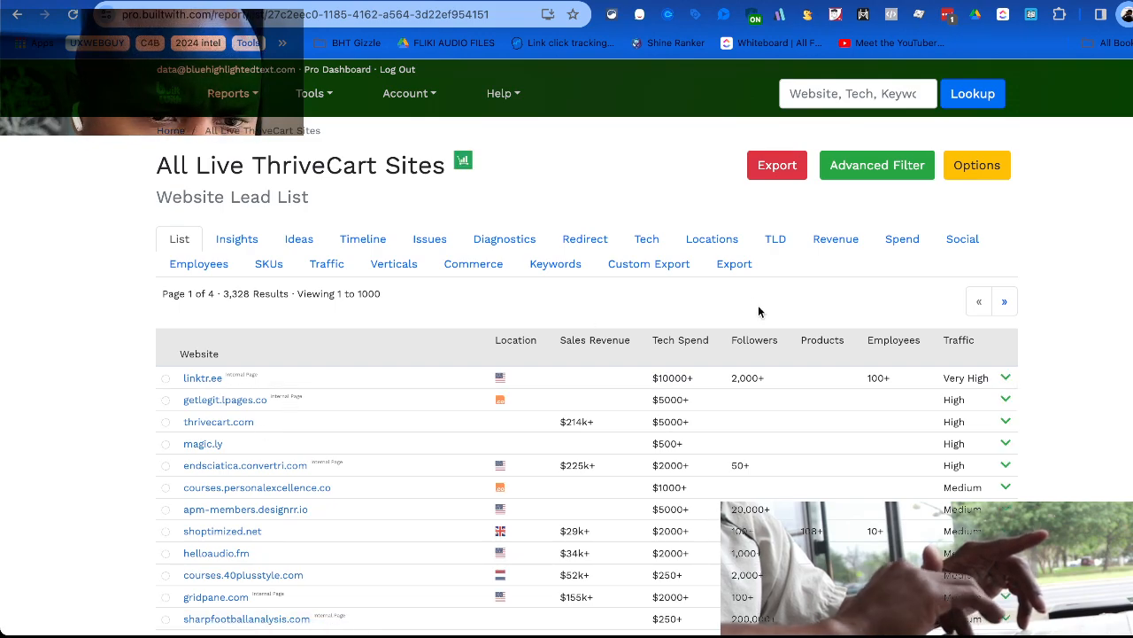
pyautogui.click(876, 165)
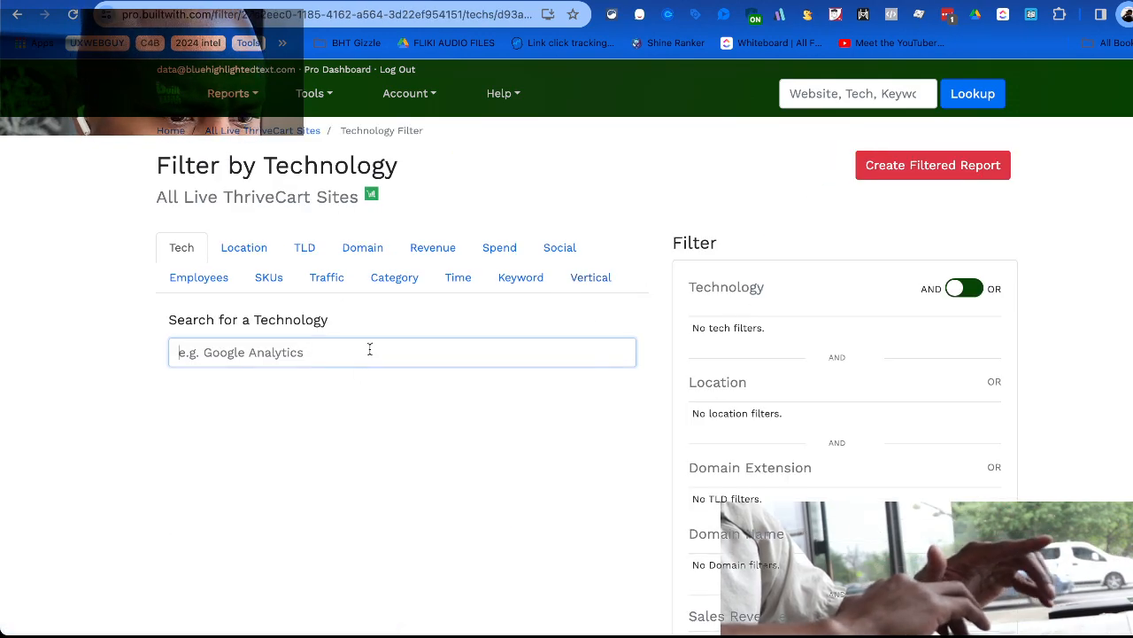
pyautogui.write('GTM')
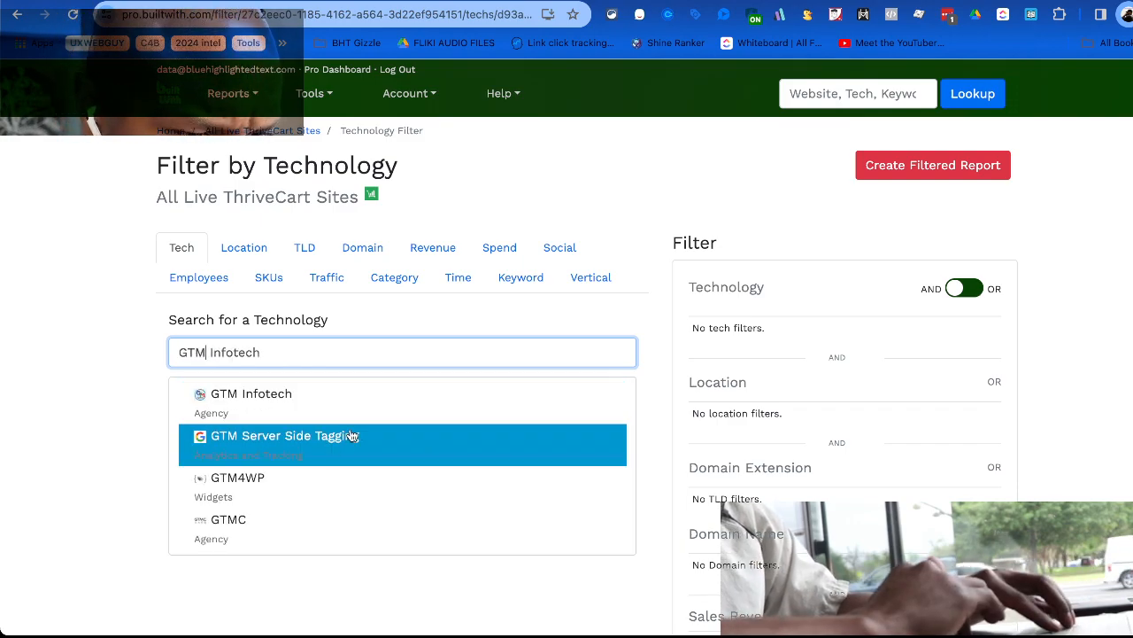
pyautogui.click(350, 437)
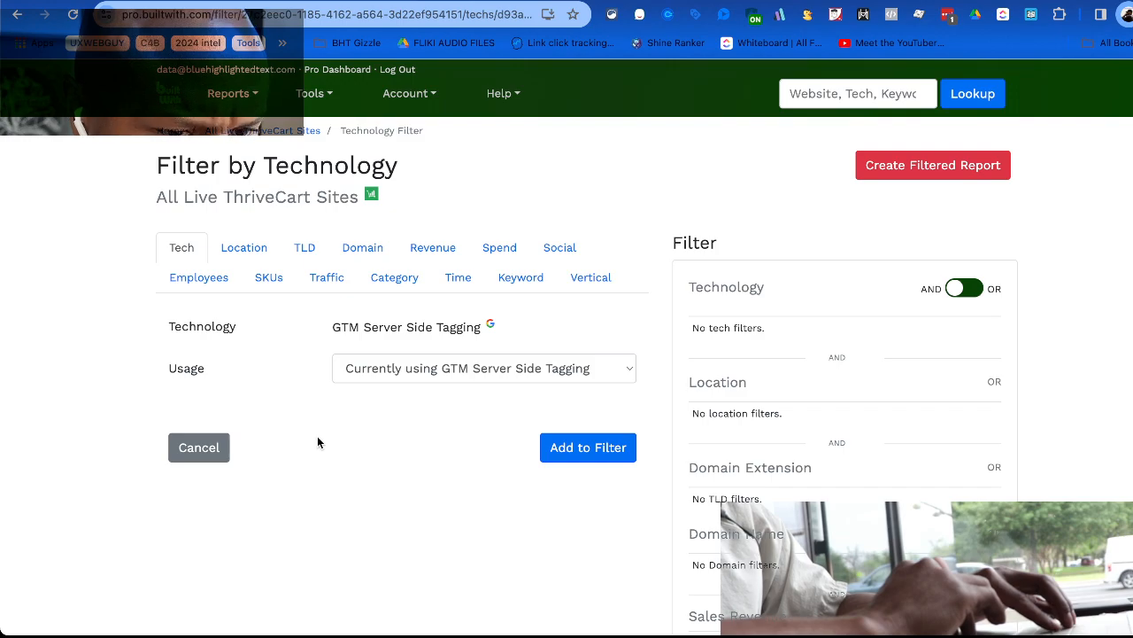
pyautogui.click(588, 449)
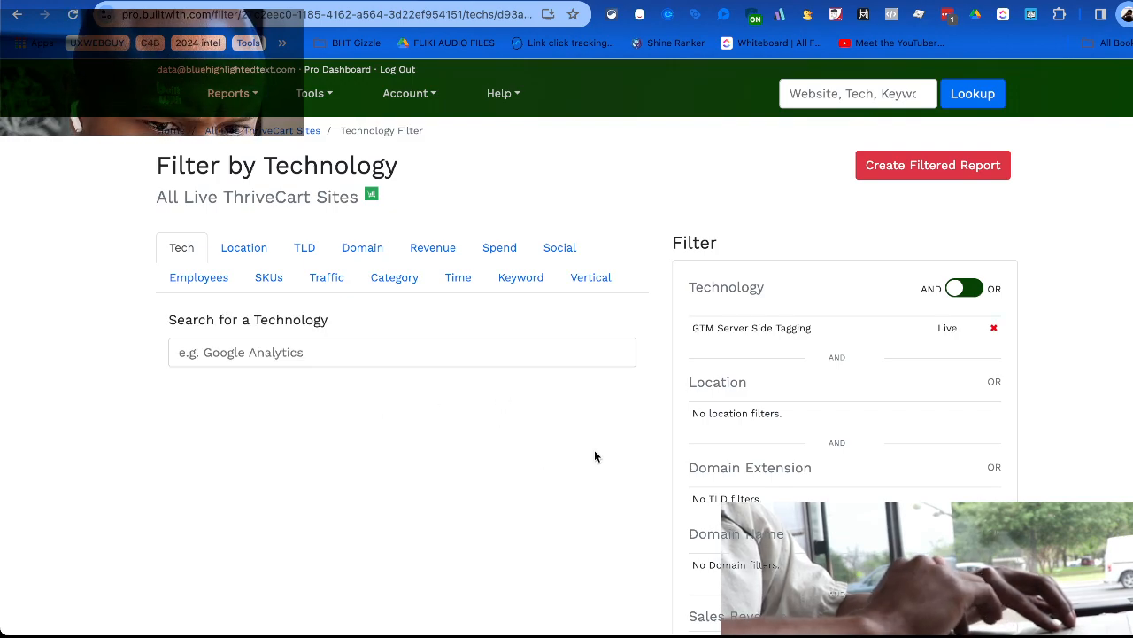
pyautogui.click(908, 172)
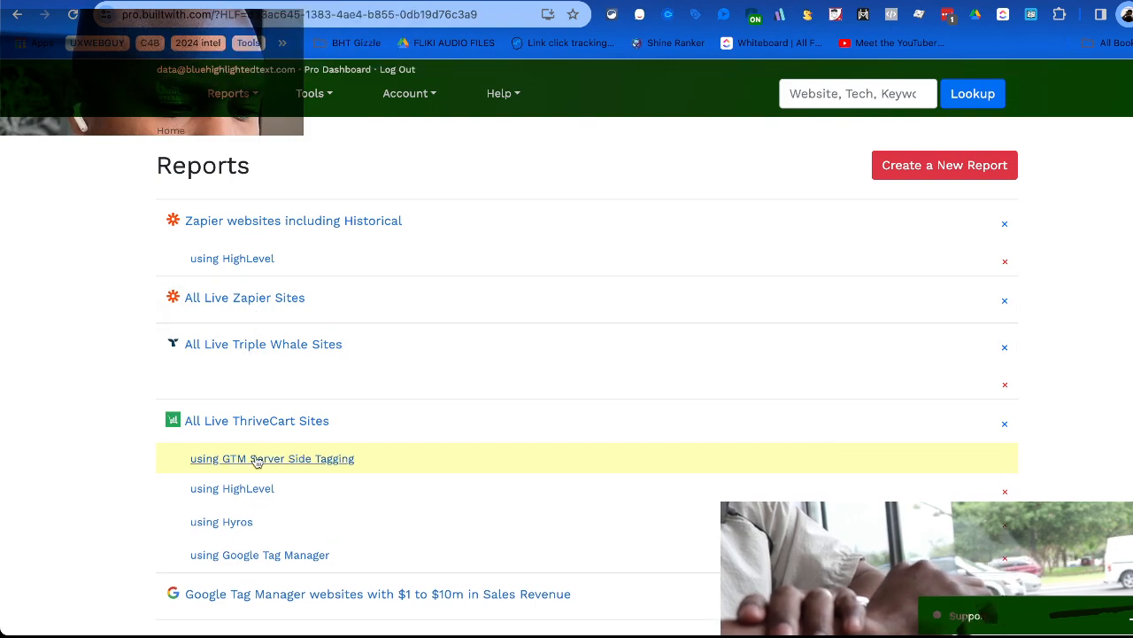
pyautogui.click(453, 469)
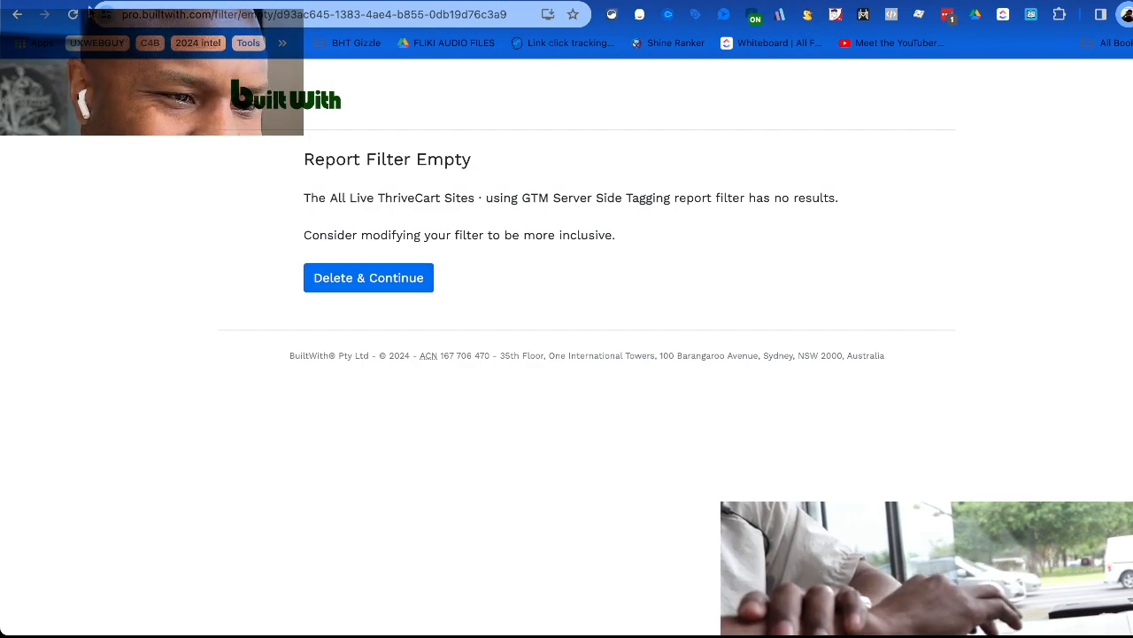
pyautogui.click(354, 278)
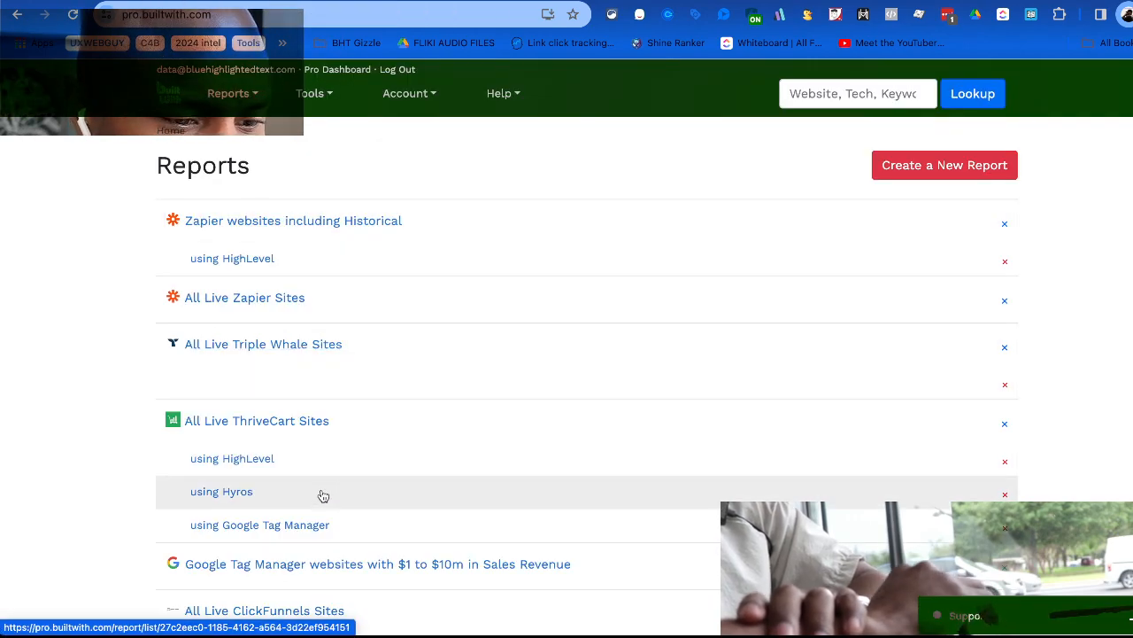
# Open the All Live Hyros Sites report from the reports list.
pyautogui.scroll(-8, 323, 487)
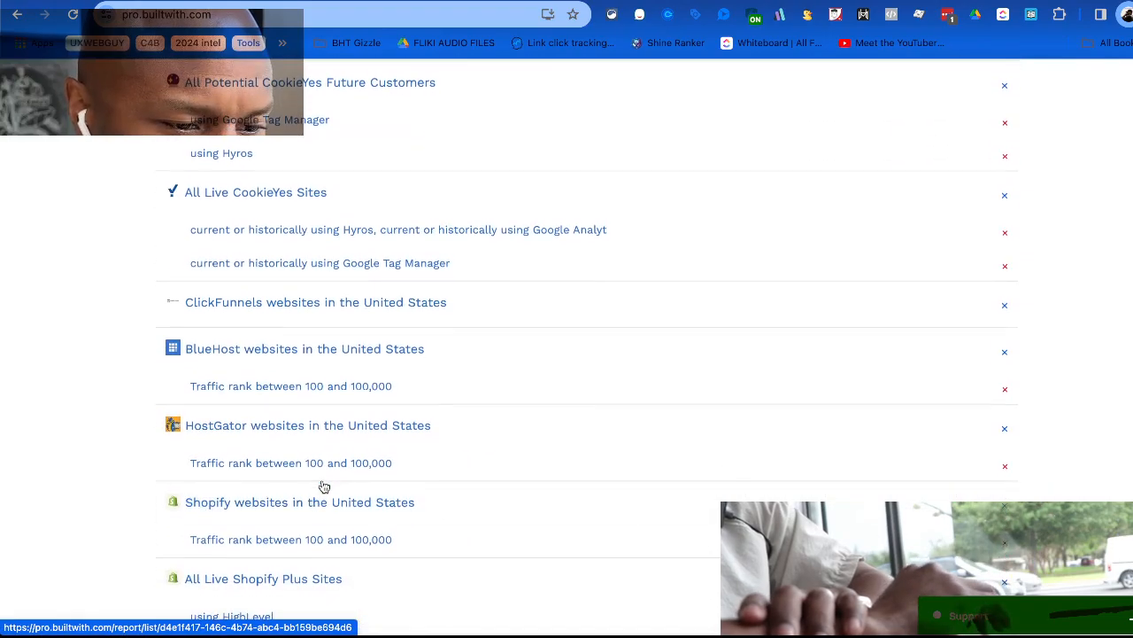
pyautogui.scroll(-5, 324, 487)
pyautogui.scroll(-5, 324, 487)
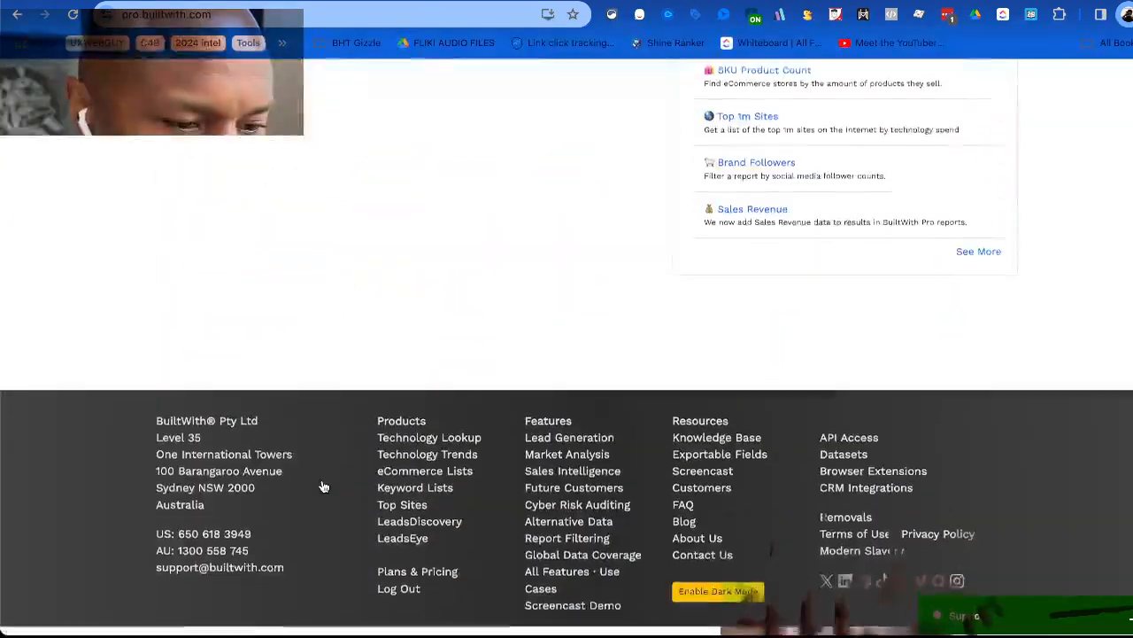
pyautogui.scroll(8, 324, 487)
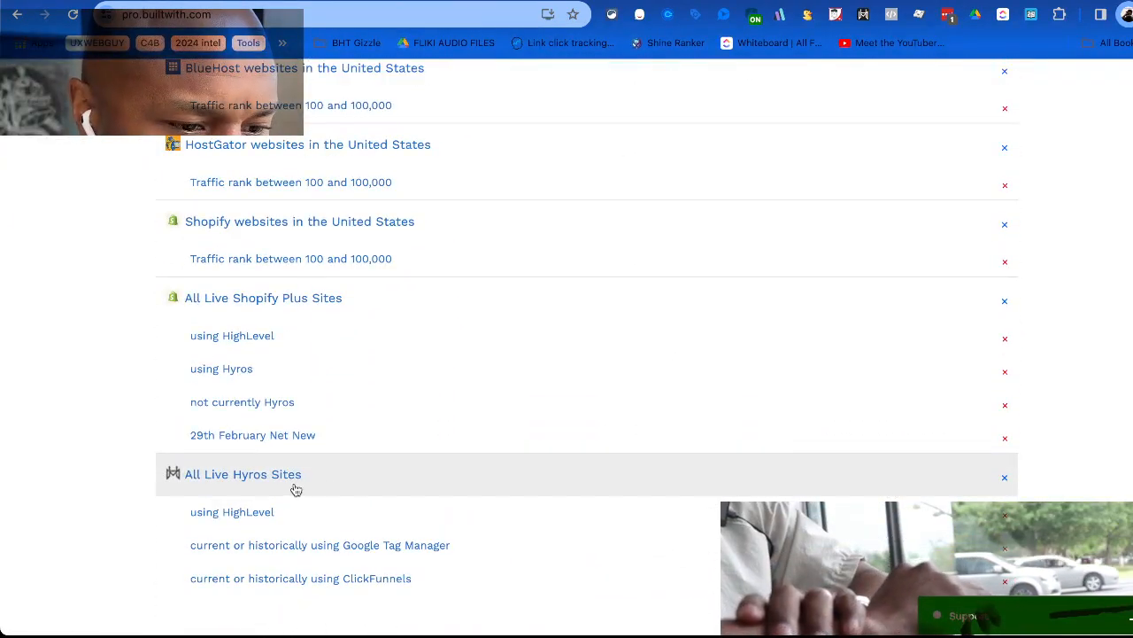
pyautogui.click(260, 473)
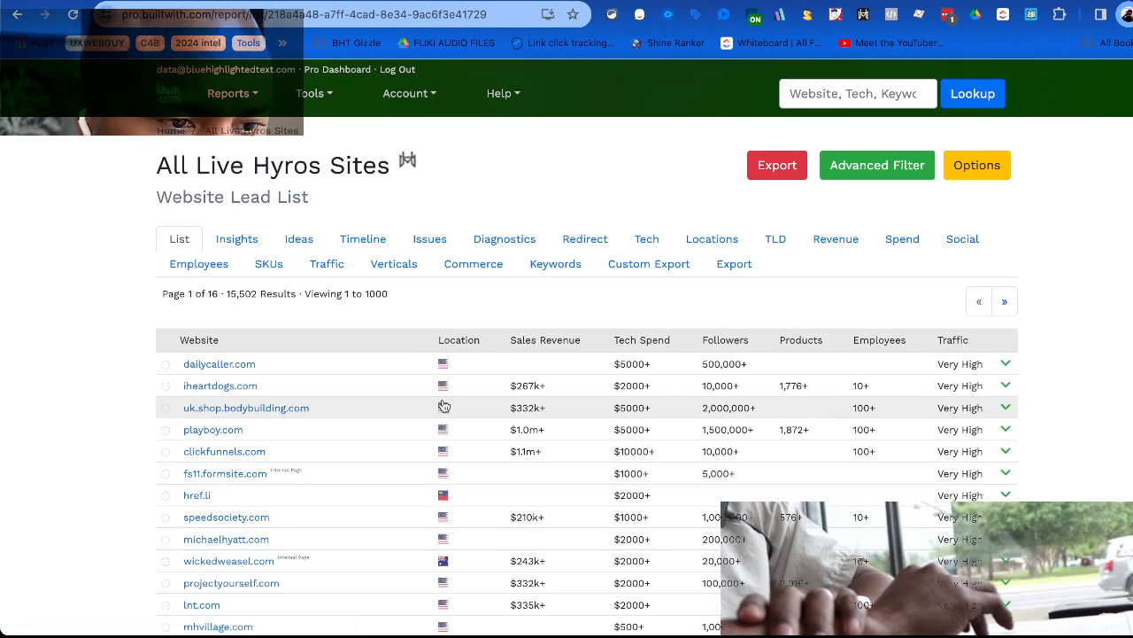
# Filter All Live Hyros Sites by sites currently using GTM Server Side Tagging and create the filtered report.
pyautogui.click(845, 168)
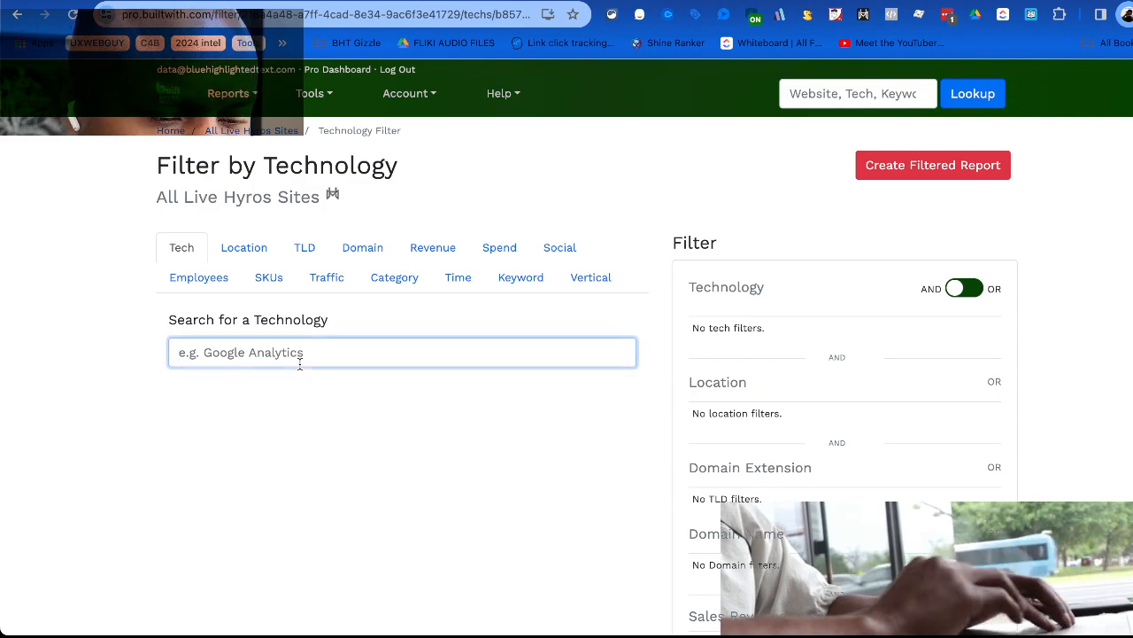
pyautogui.write('GMT Networks')
pyautogui.press('BackSpace')
pyautogui.press('BackSpace')
pyautogui.press('BackSpace')
pyautogui.press('BackSpace')
pyautogui.press('BackSpace')
pyautogui.press('BackSpace')
pyautogui.press('BackSpace')
pyautogui.press('BackSpace')
pyautogui.press('BackSpace')
pyautogui.press('BackSpace')
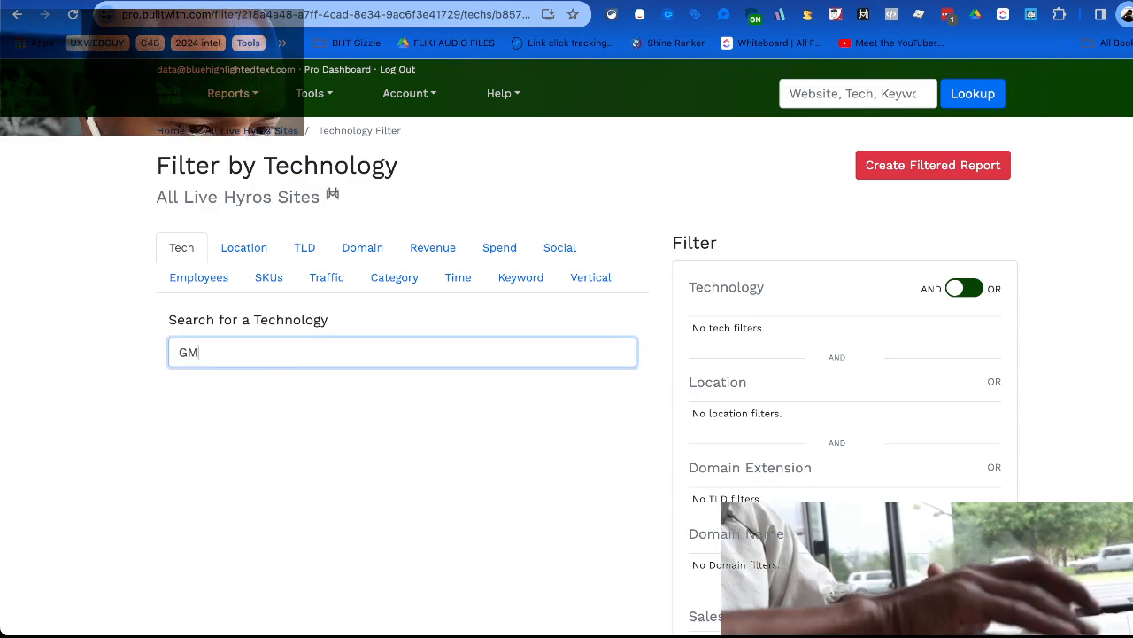
pyautogui.press('BackSpace')
pyautogui.write('TM Server Side Tagging')
pyautogui.click(288, 432)
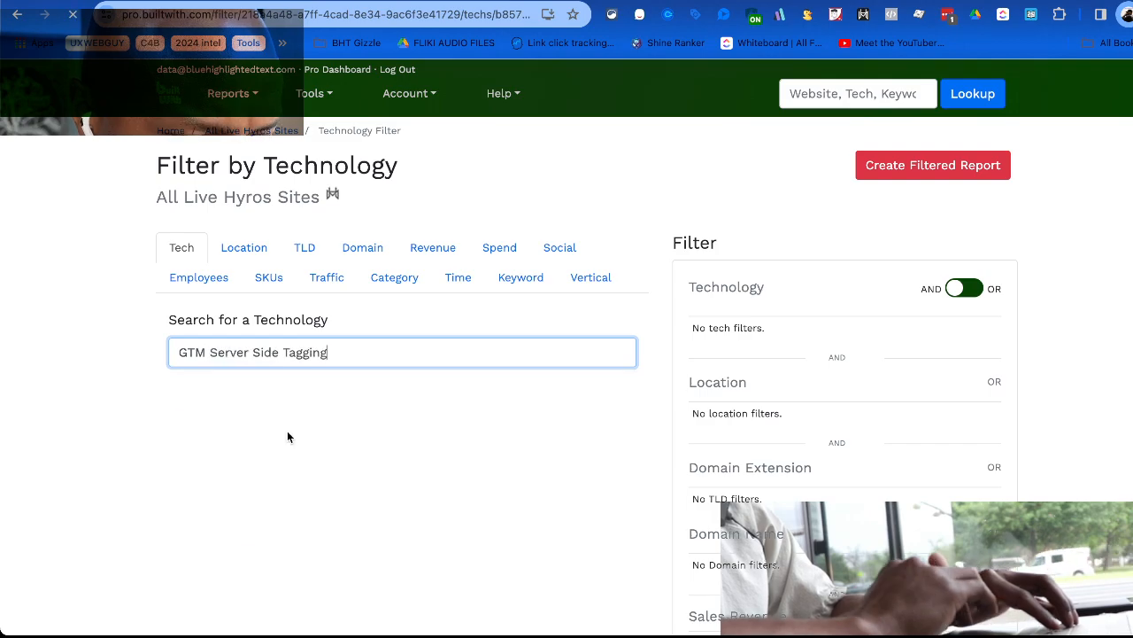
pyautogui.click(611, 449)
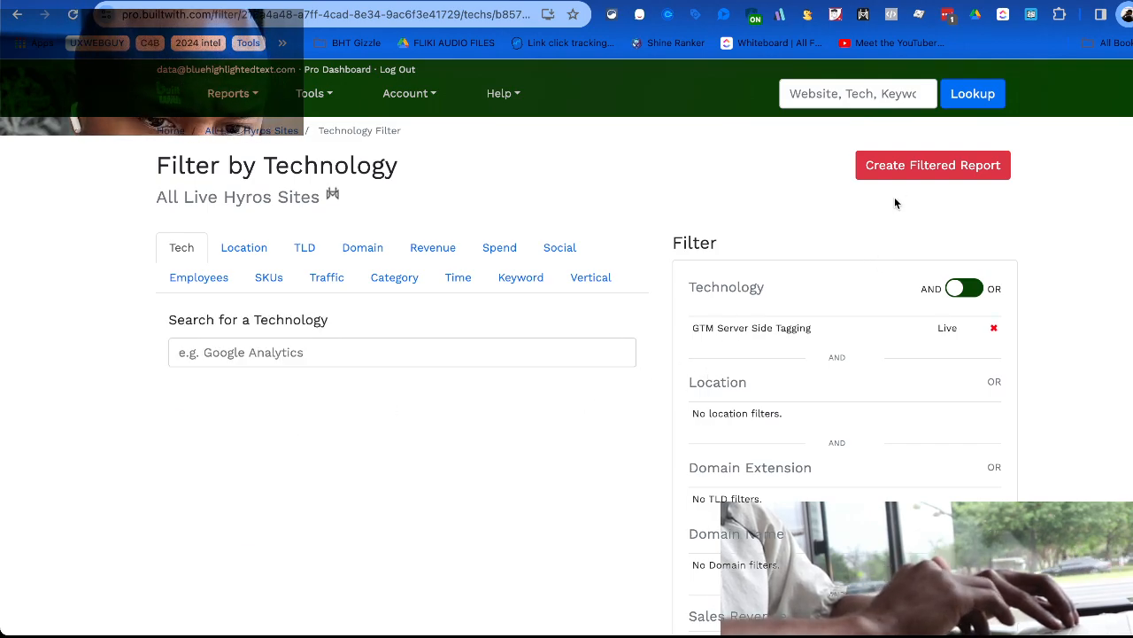
pyautogui.click(885, 164)
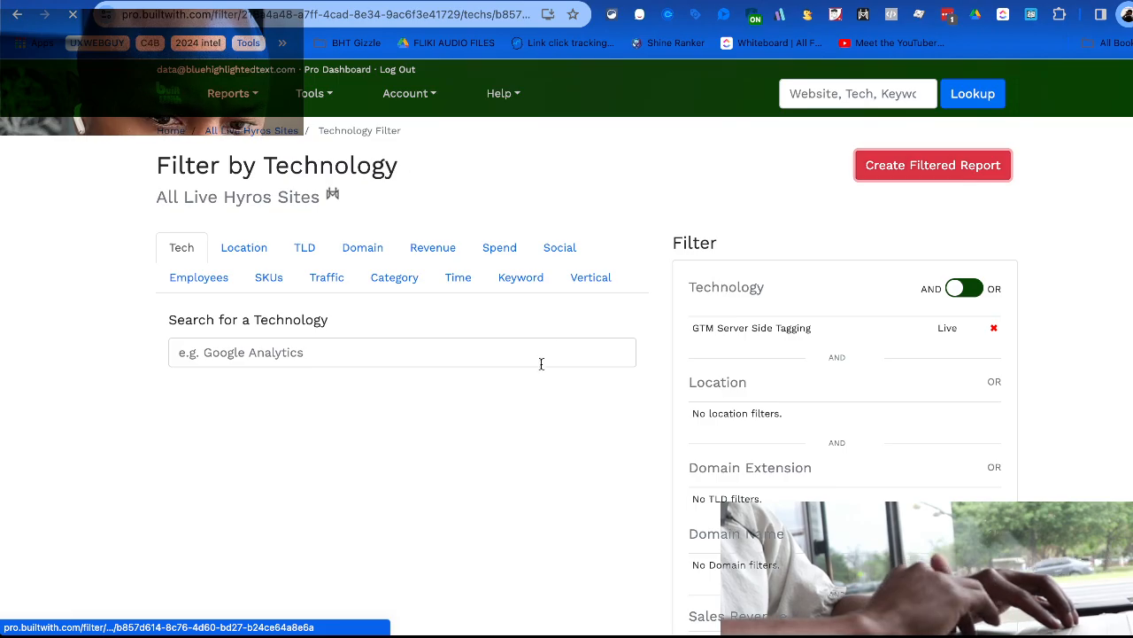
pyautogui.scroll(-7, 559, 376)
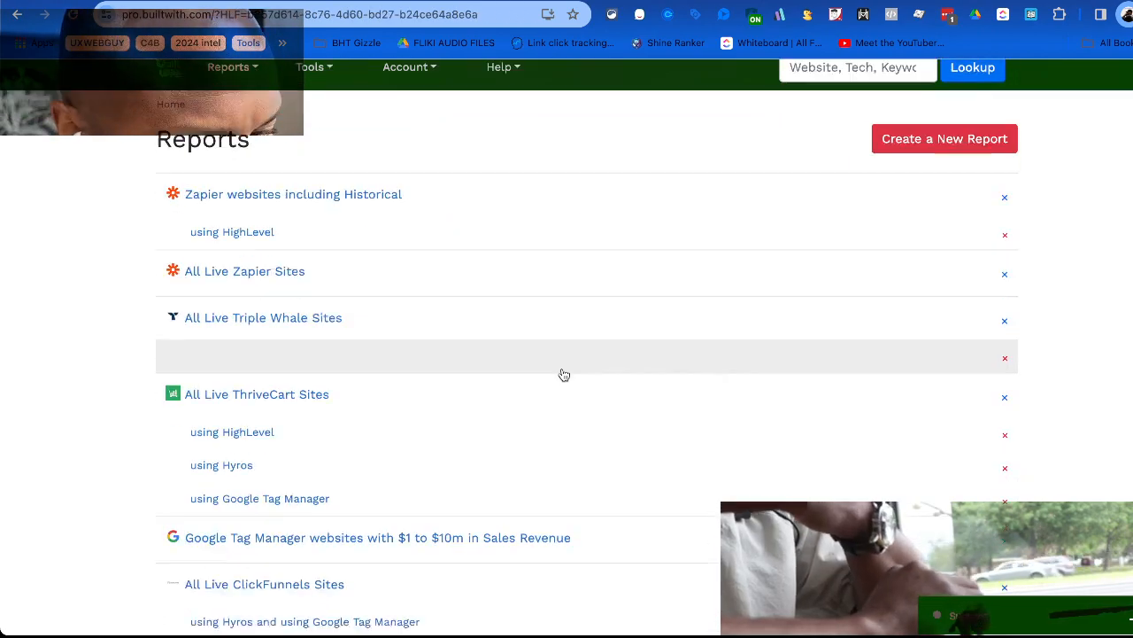
# Open the "using GTM Server Side Tagging" report under All Live Hyros Sites to view its website lead list.
pyautogui.scroll(5, 562, 374)
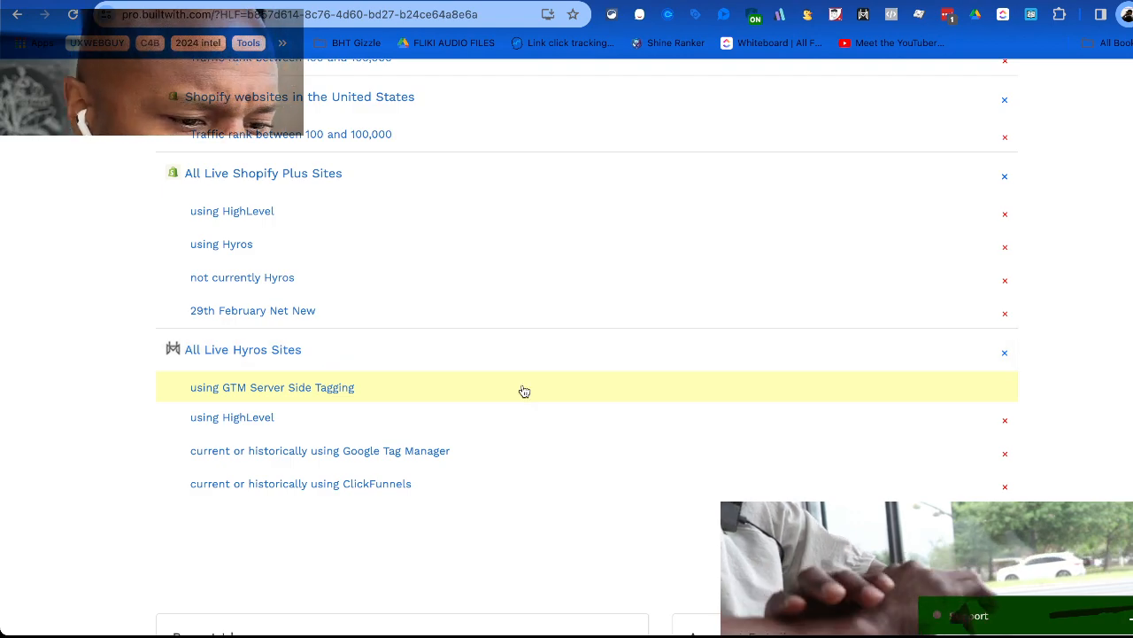
pyautogui.click(327, 387)
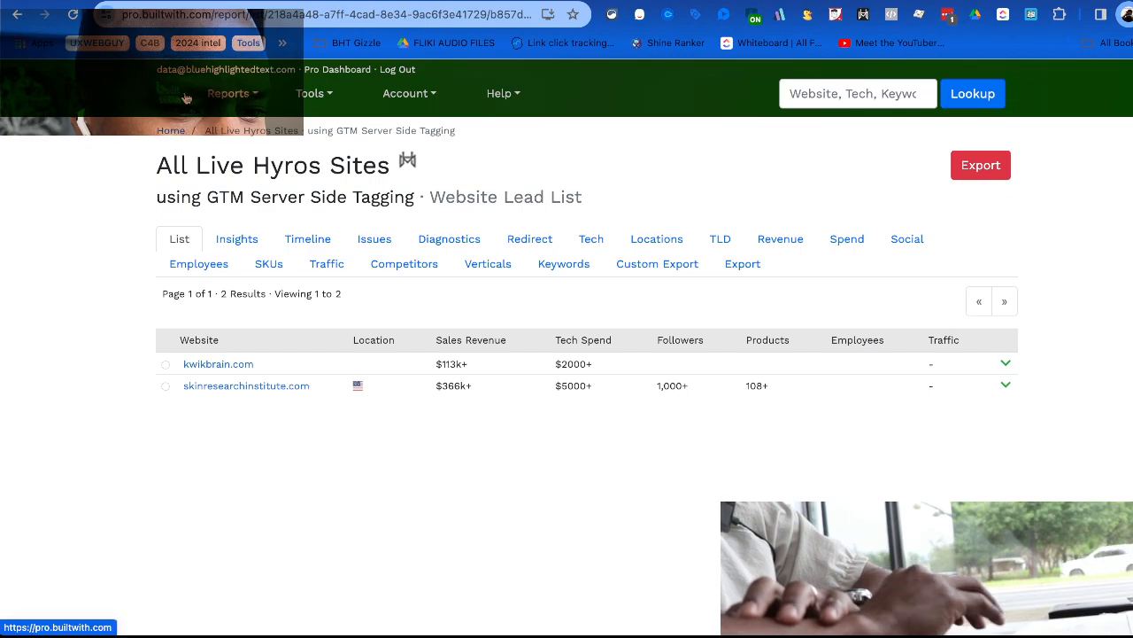
# Start creating a new report and look through the available report starting points.
pyautogui.click(235, 94)
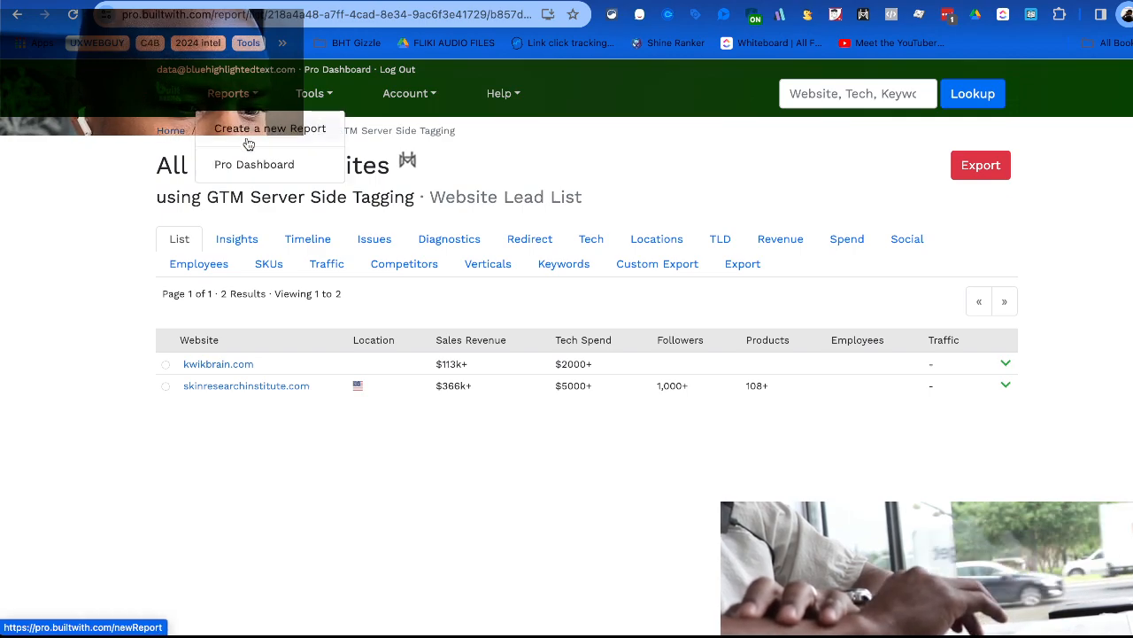
pyautogui.click(261, 124)
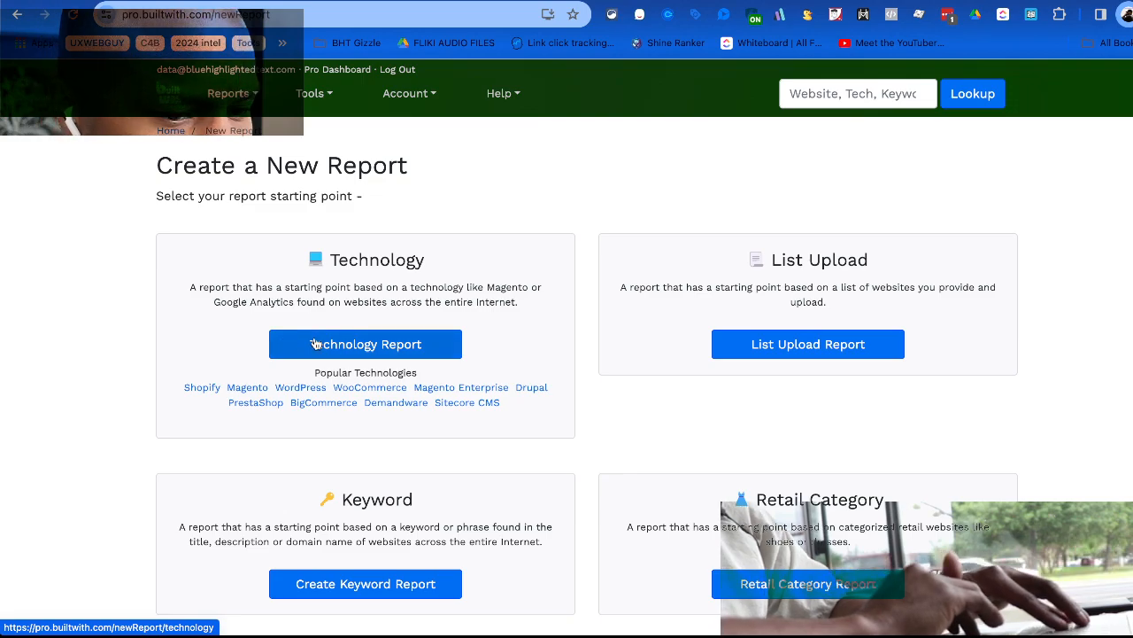
pyautogui.scroll(-3, 299, 353)
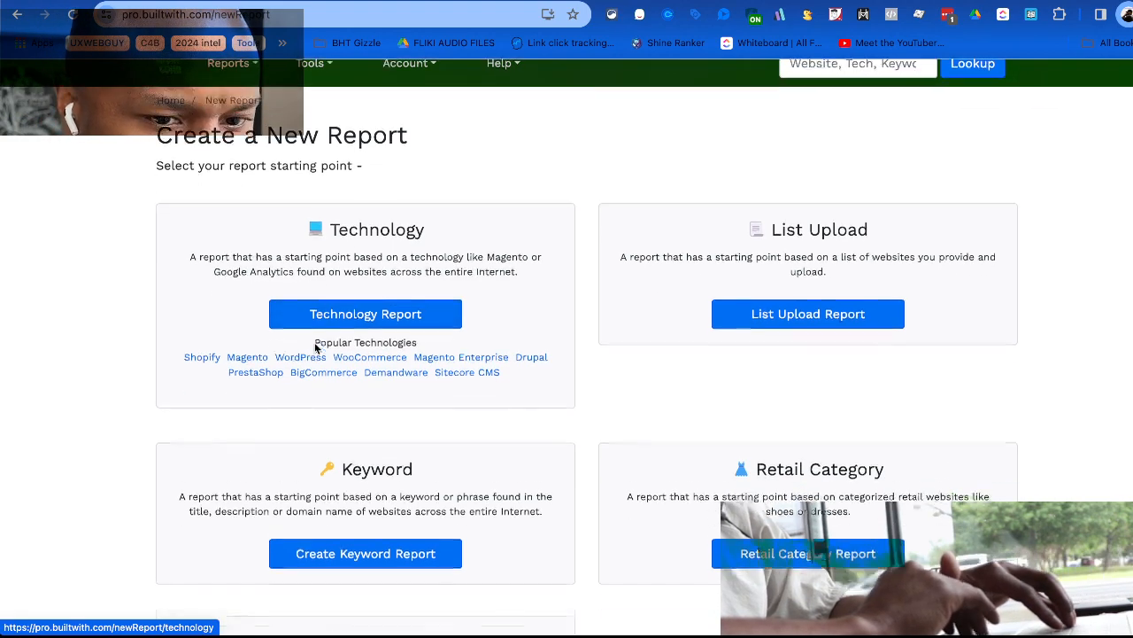
pyautogui.scroll(-3, 314, 369)
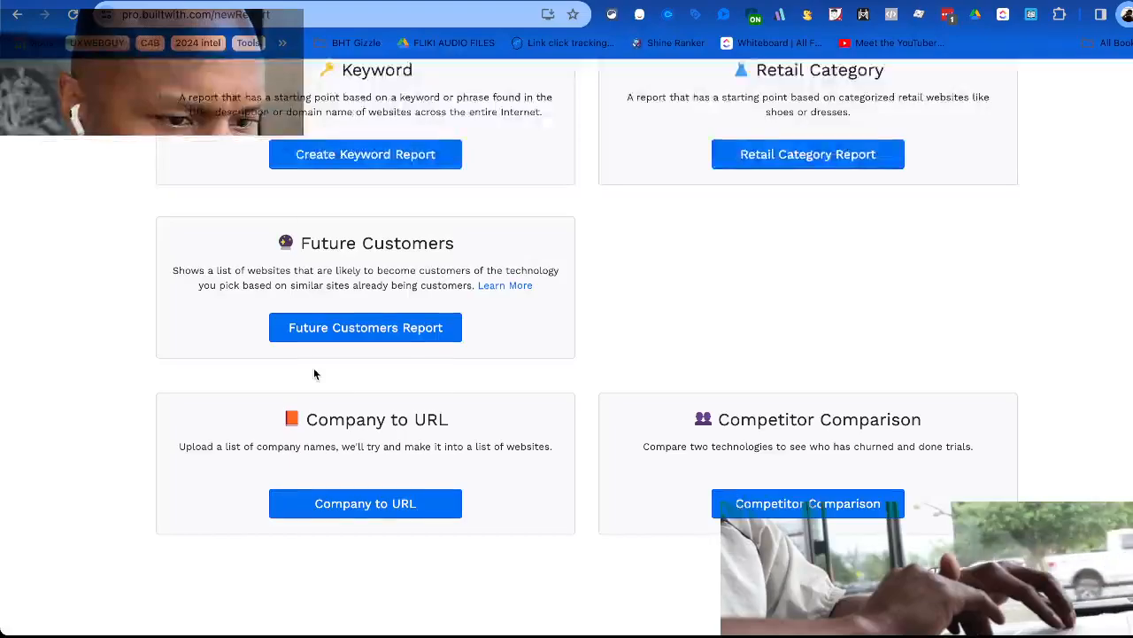
pyautogui.scroll(3, 313, 370)
pyautogui.scroll(-3, 314, 369)
pyautogui.scroll(-5, 314, 368)
pyautogui.scroll(10, 313, 363)
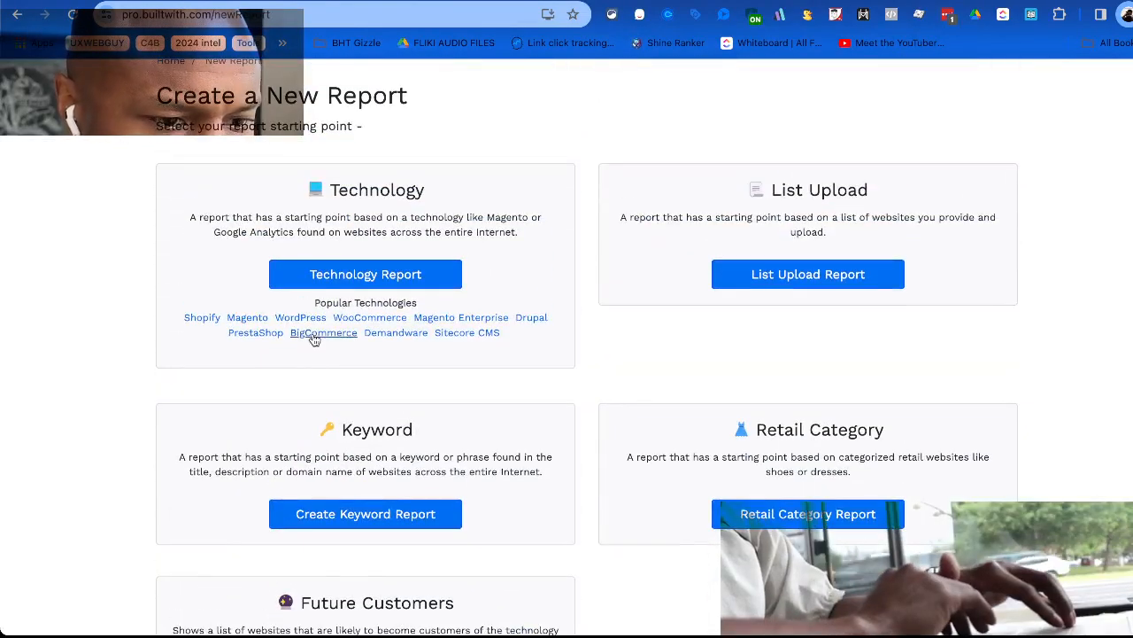
# Start a technology report with GTM Server Side Tagging as the technology.
pyautogui.click(326, 280)
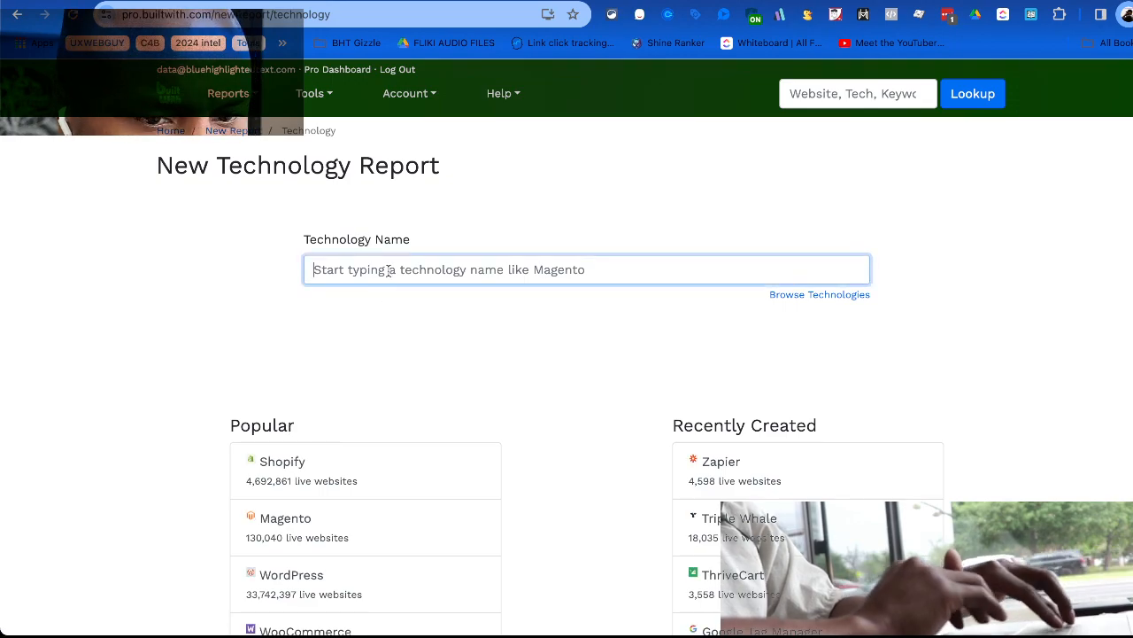
pyautogui.write('Taboola')
pyautogui.press('BackSpace')
pyautogui.write('GTM Infotech')
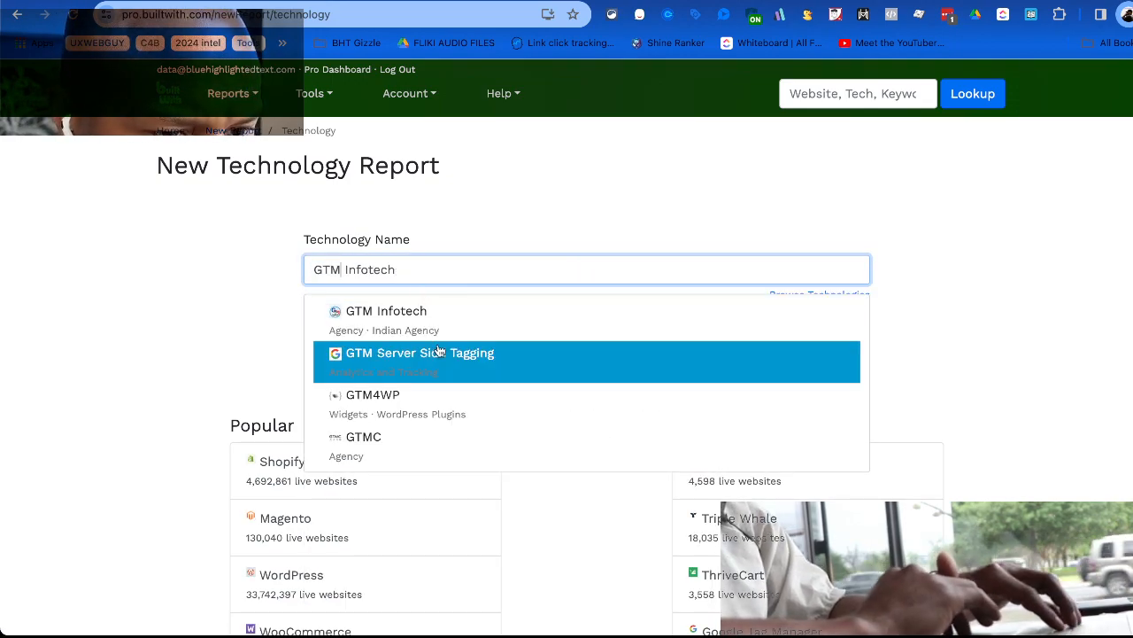
pyautogui.click(437, 350)
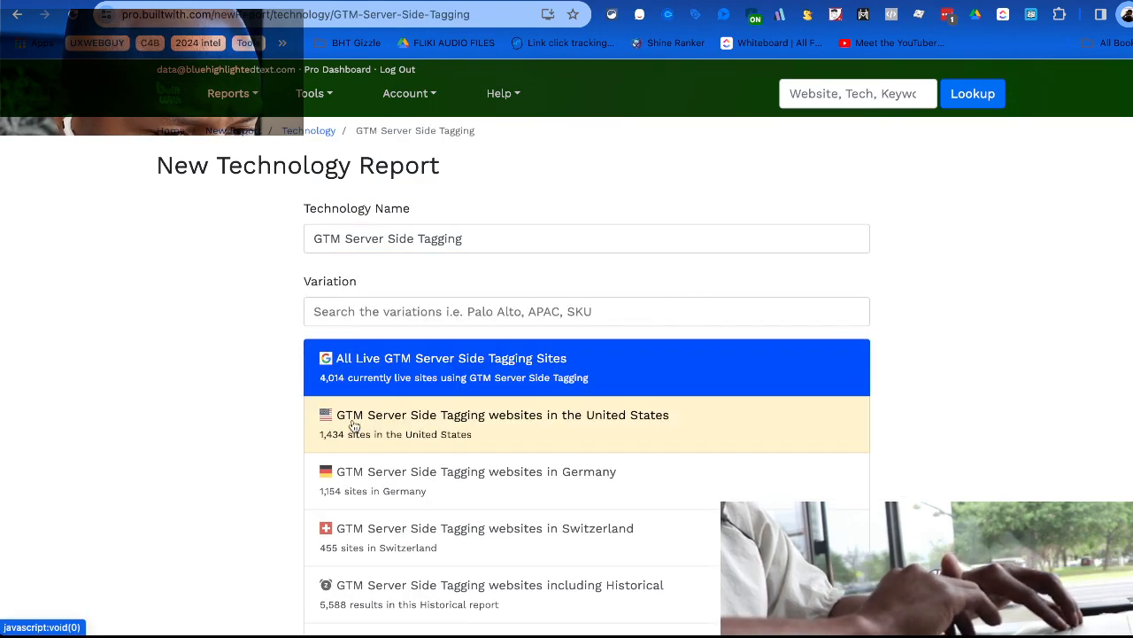
# Review the report variations and create the report for GTM Server Side Tagging websites in the United States.
pyautogui.scroll(-1, 372, 476)
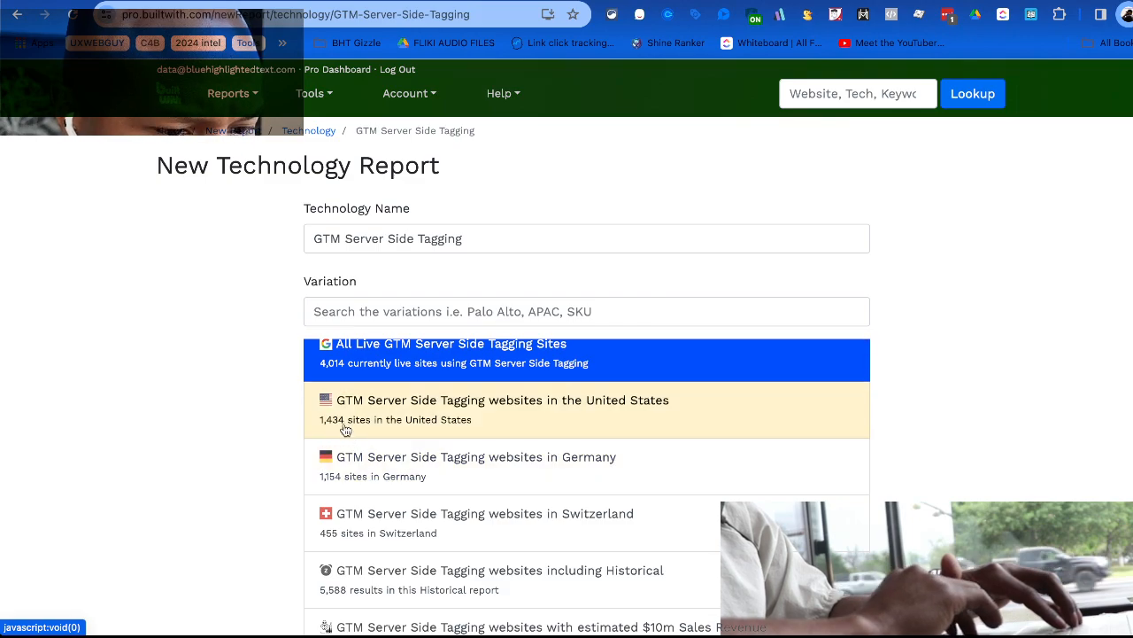
pyautogui.scroll(-4, 372, 502)
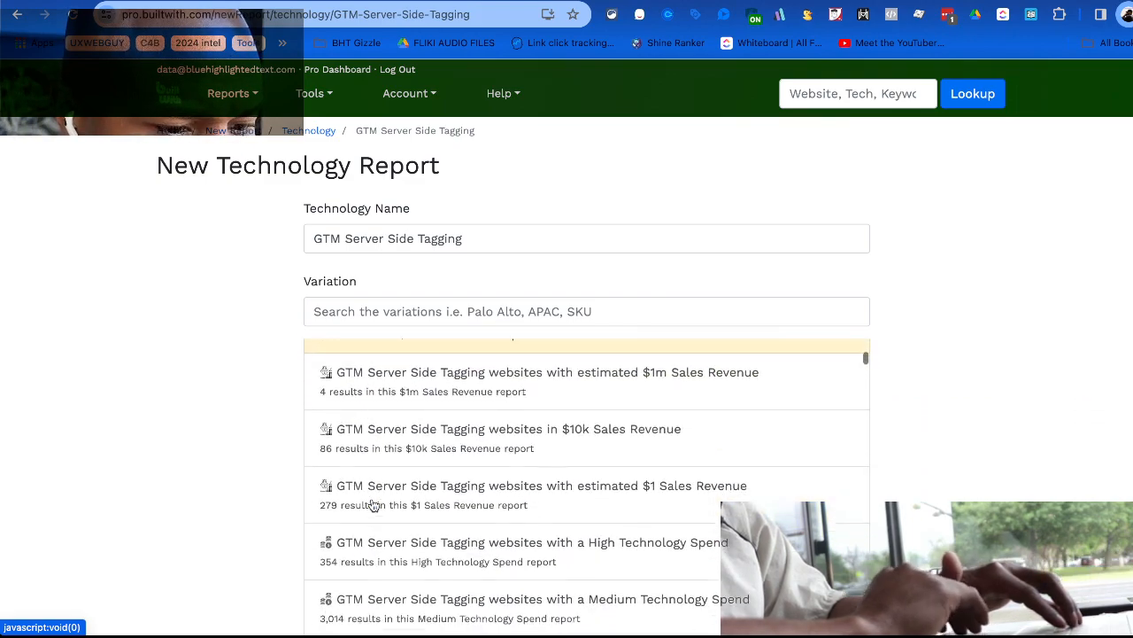
pyautogui.scroll(-15, 372, 504)
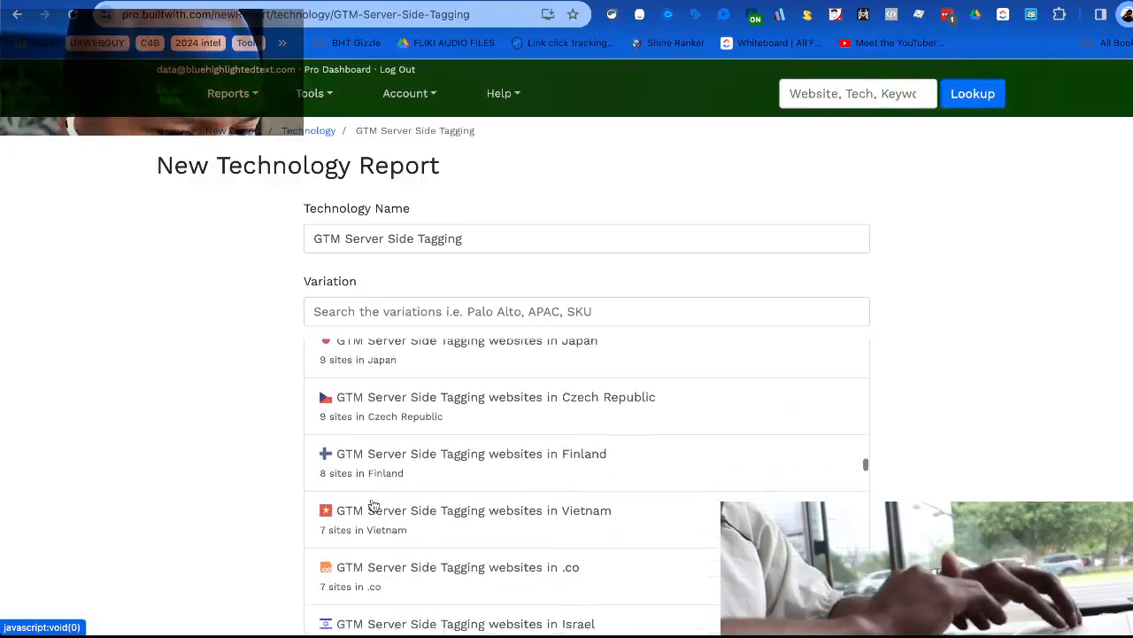
pyautogui.scroll(-2, 373, 505)
pyautogui.scroll(15, 373, 502)
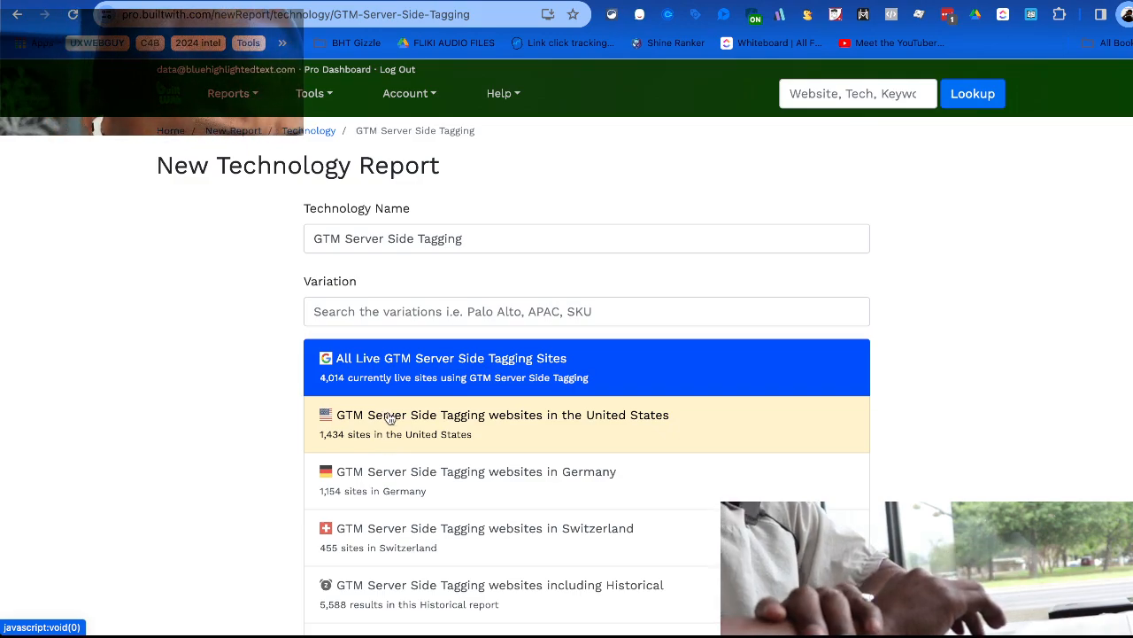
pyautogui.scroll(-3, 79, 419)
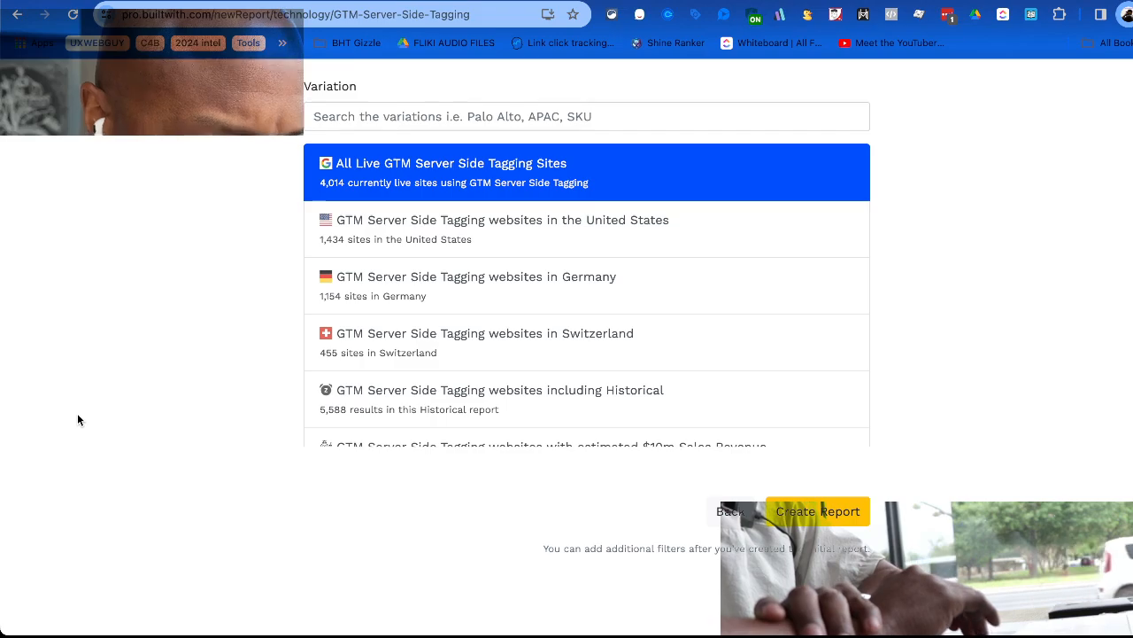
pyautogui.scroll(-10, 412, 297)
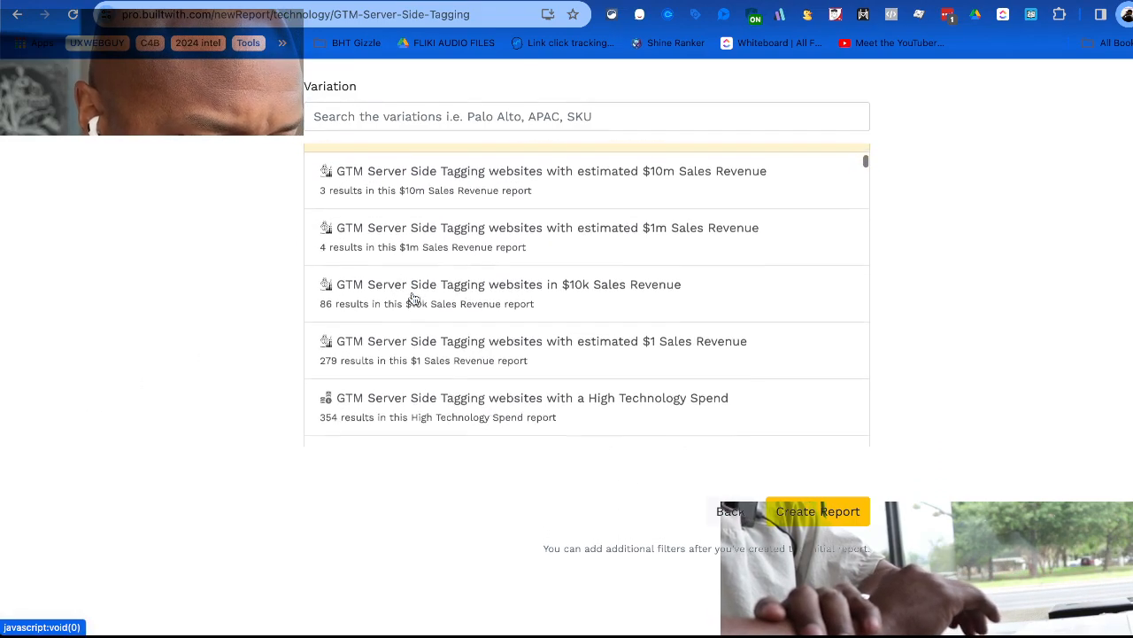
pyautogui.scroll(10, 413, 297)
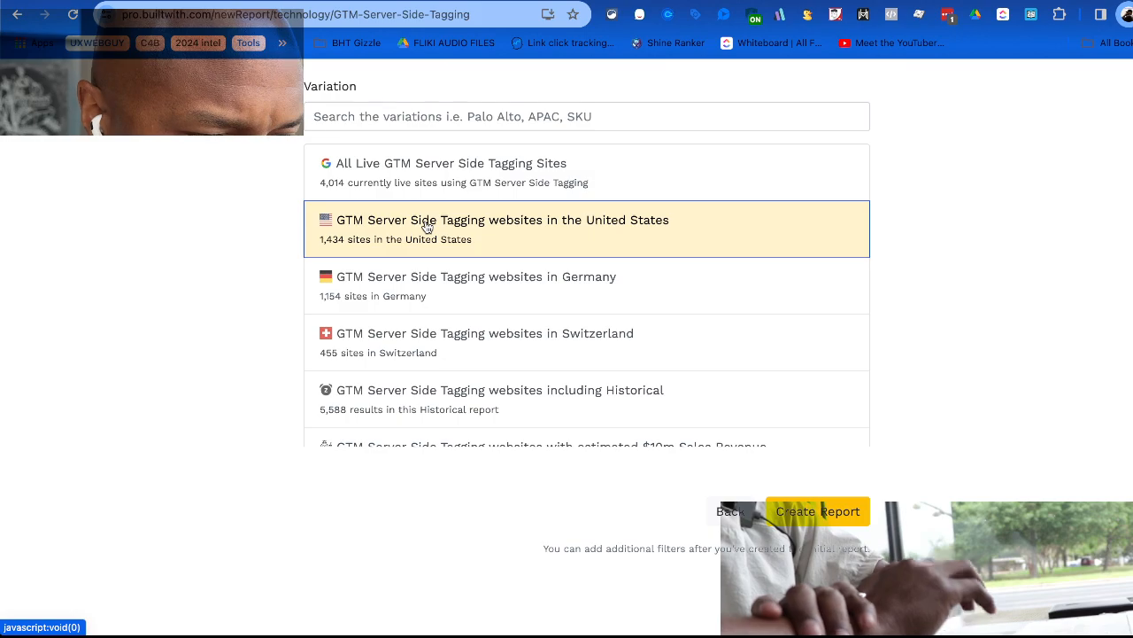
pyautogui.click(418, 256)
pyautogui.click(811, 506)
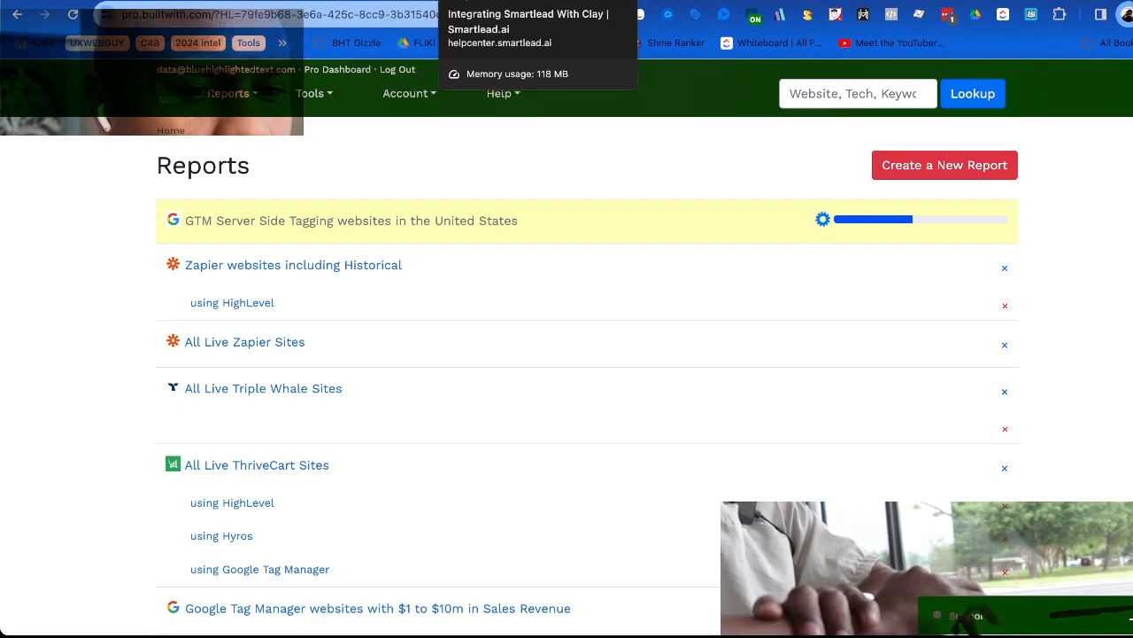
# In Smartlead's Thrivecart Stage 1 Variant 3, replace HYROS with "Google Tag Manager (GTM)" in the question and "GTM" below, and set the conversion figure to 22%.
pyautogui.click(486, 2)
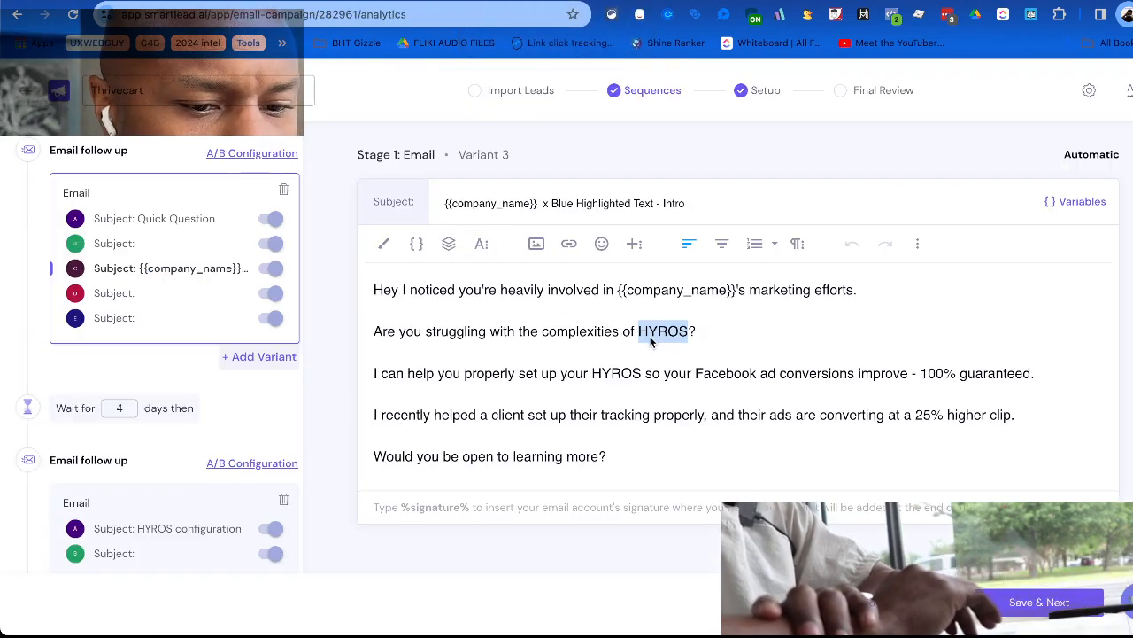
pyautogui.write('GTM')
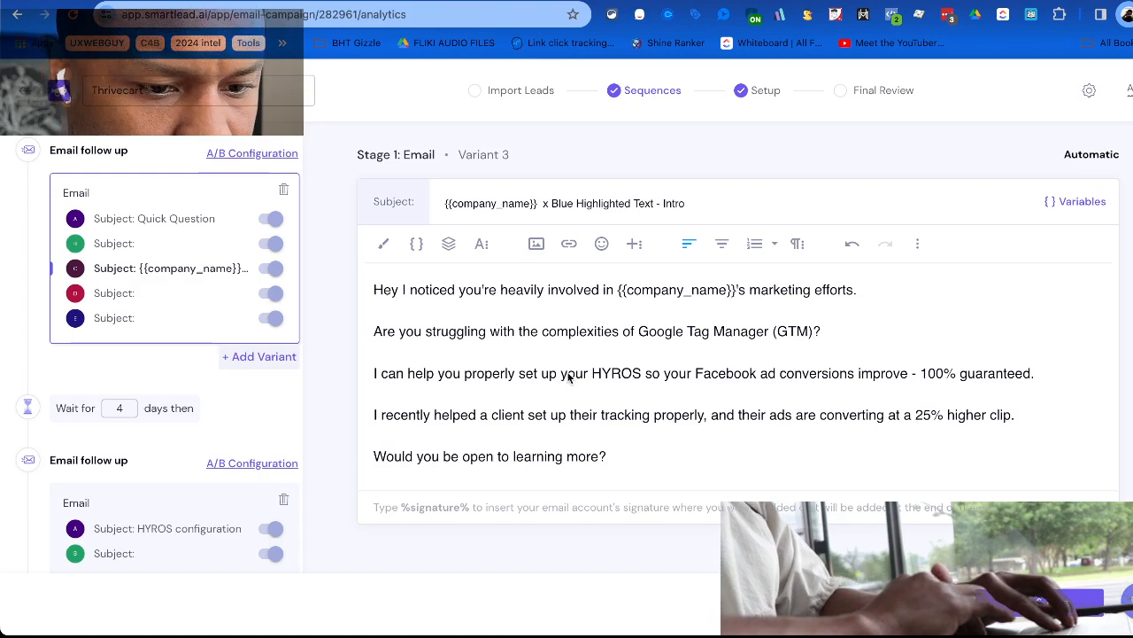
pyautogui.write('GTM')
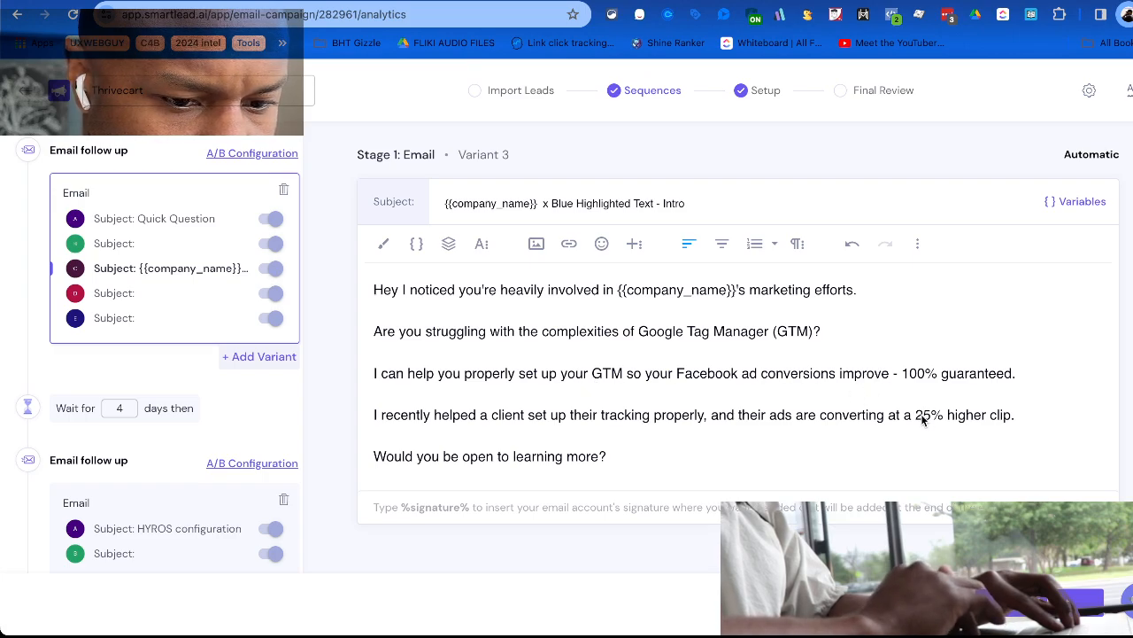
pyautogui.write('2')
pyautogui.press('Delete')
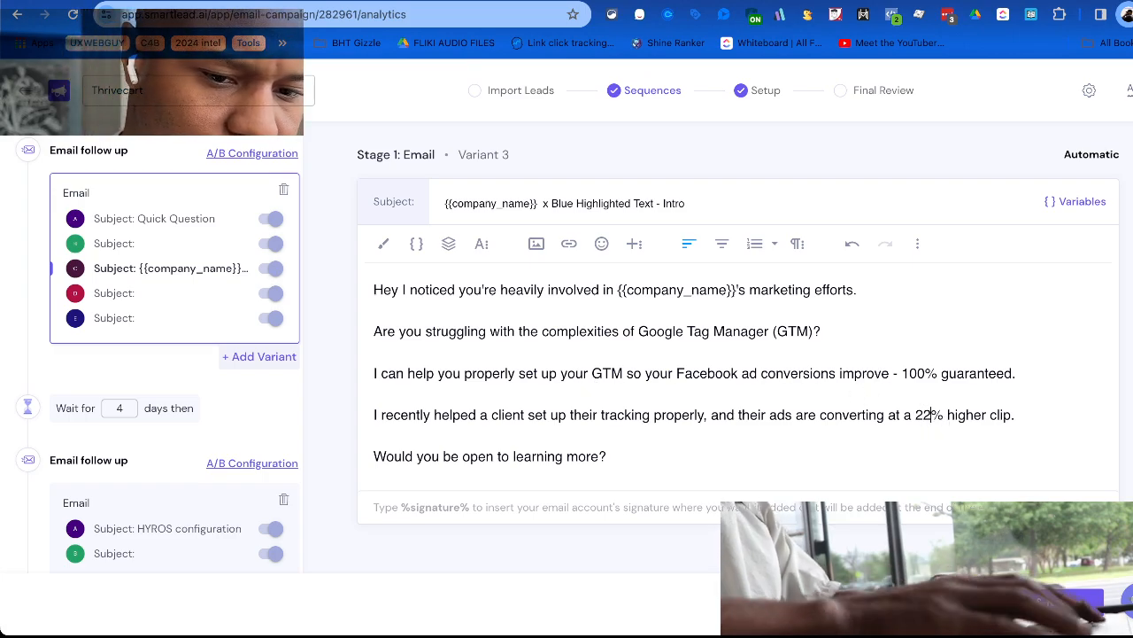
# Replace HYROS with GTM in the email bodies of Stage 1 Variants 4 and 5.
pyautogui.click(177, 290)
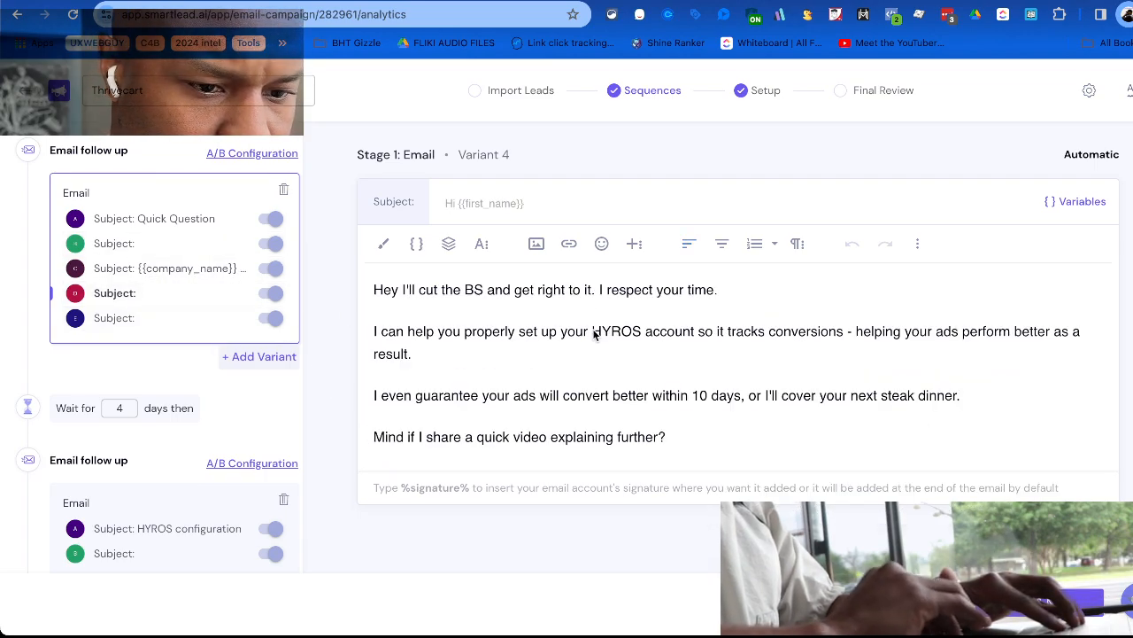
pyautogui.write('GTM')
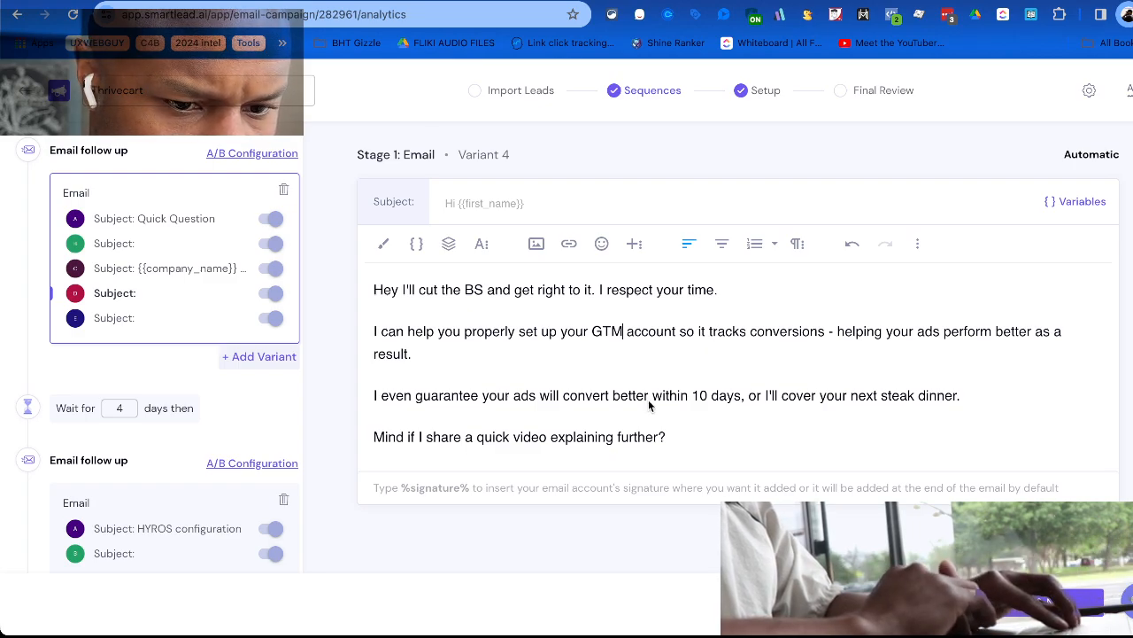
pyautogui.click(182, 319)
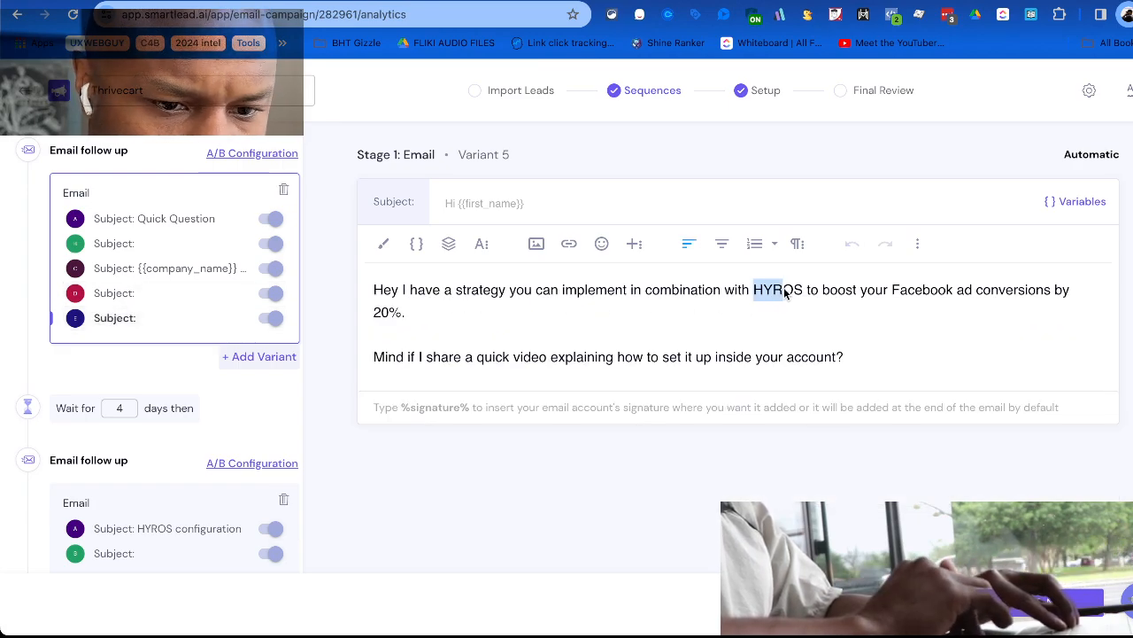
pyautogui.write('GTM')
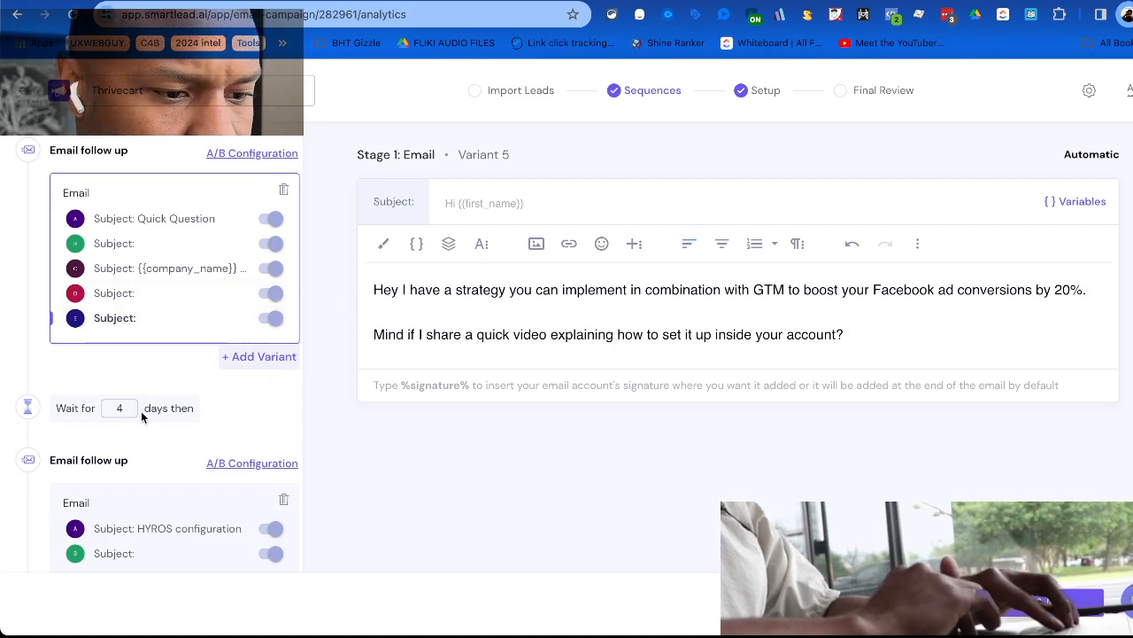
# Change the Stage 2 Variant 1 subject to "GTM configuration" and replace both HYROS mentions in its body with GTM.
pyautogui.click(142, 527)
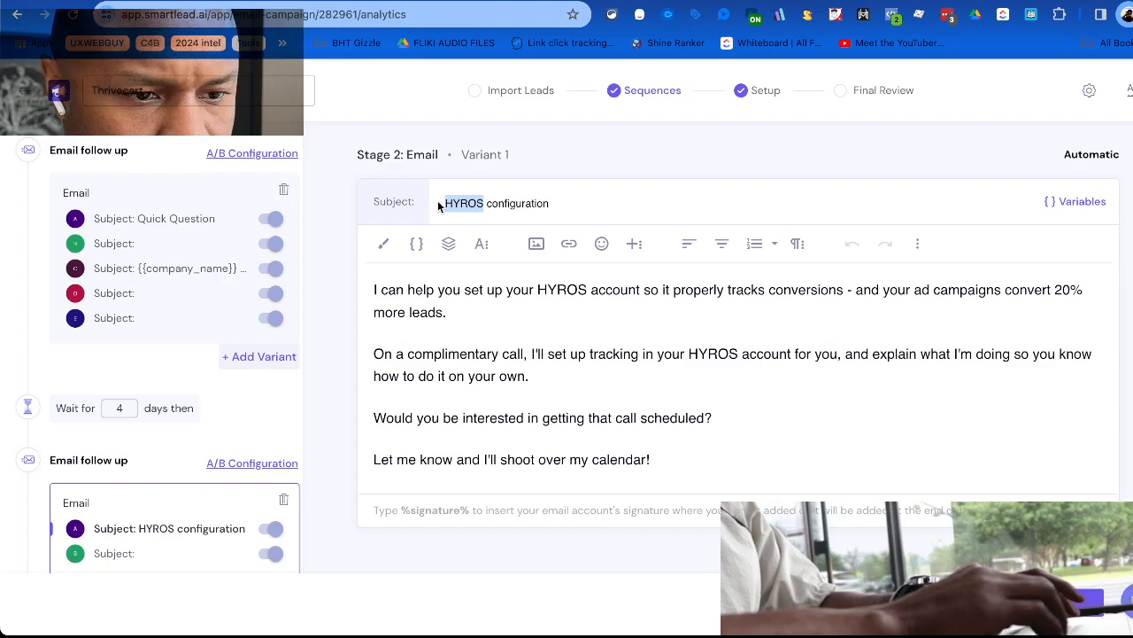
pyautogui.write('TM')
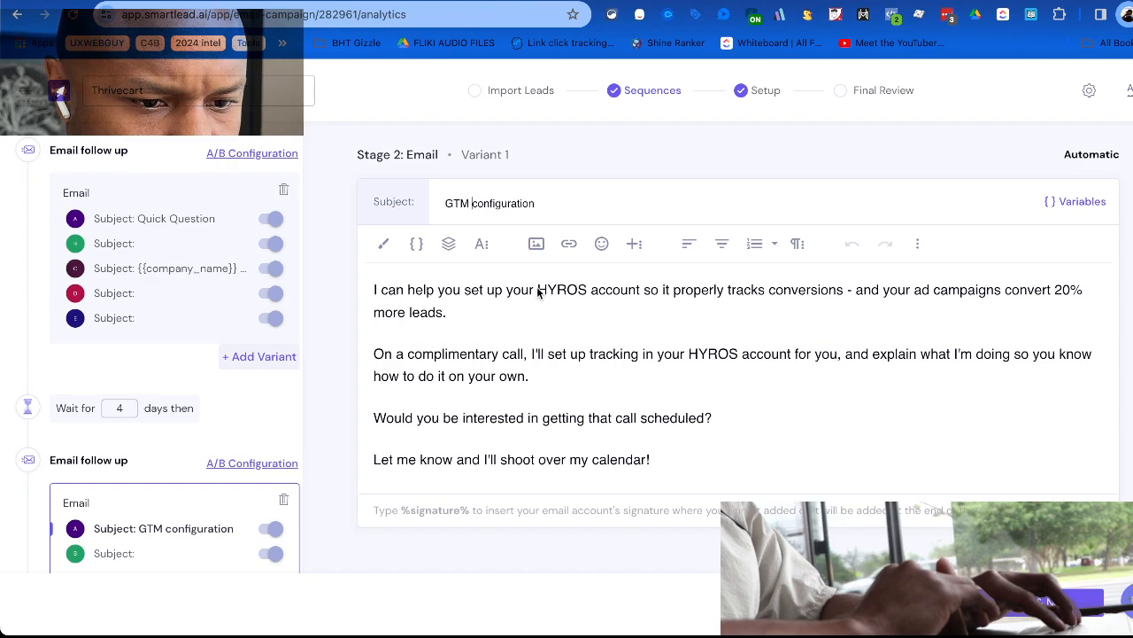
pyautogui.write('GTM')
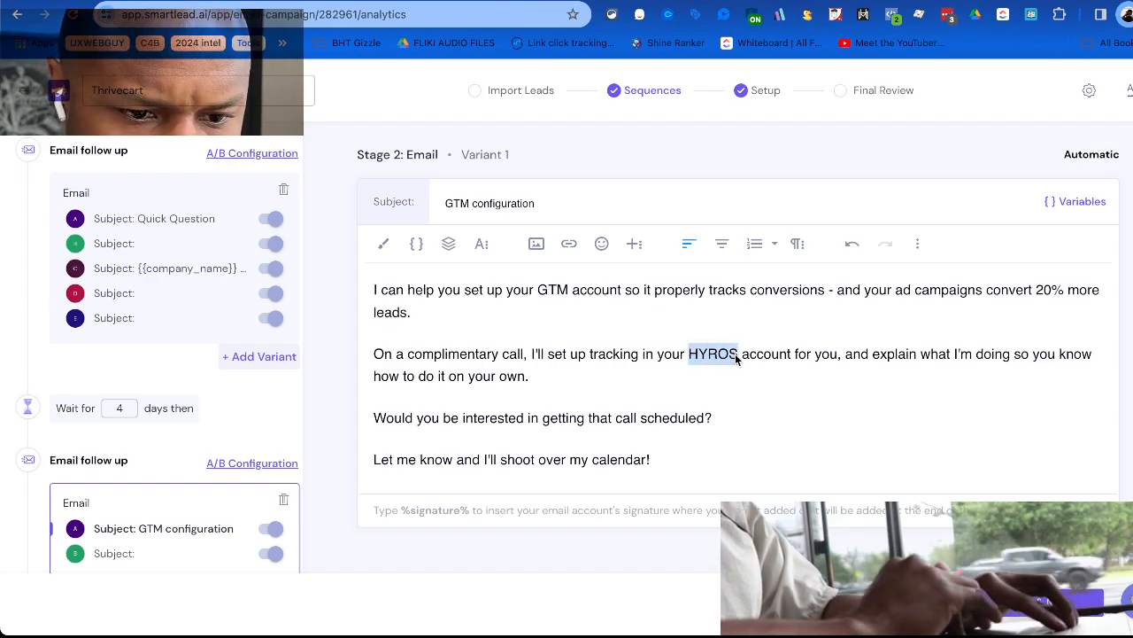
pyautogui.write('GTM')
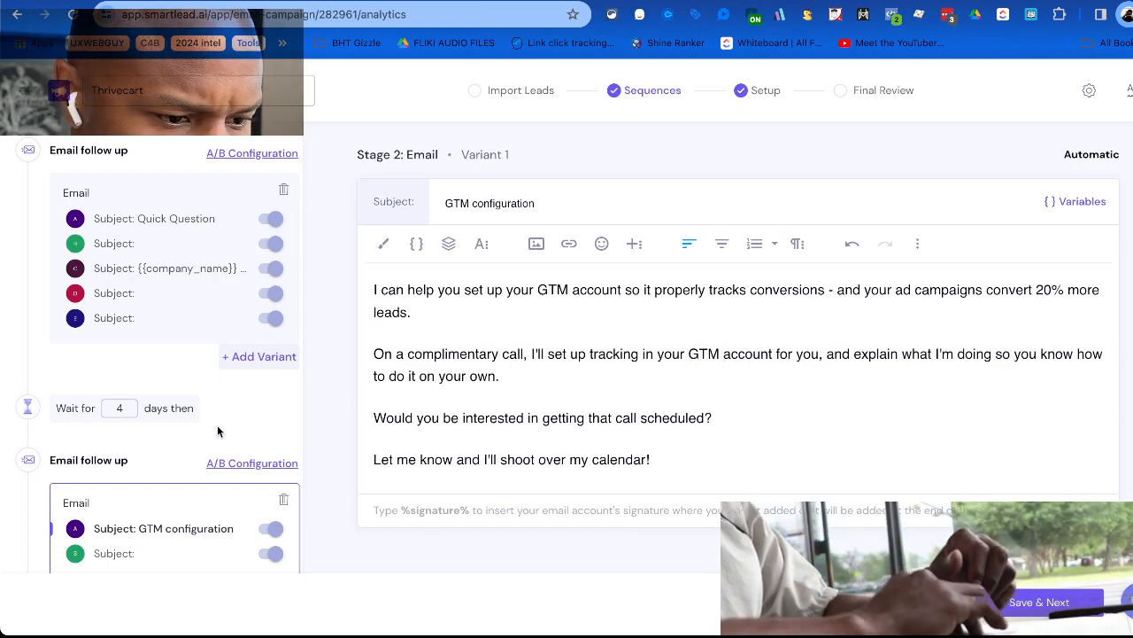
# Replace both HYROS mentions in the Stage 2 Variant 2 email body with GTM.
pyautogui.scroll(-3, 167, 350)
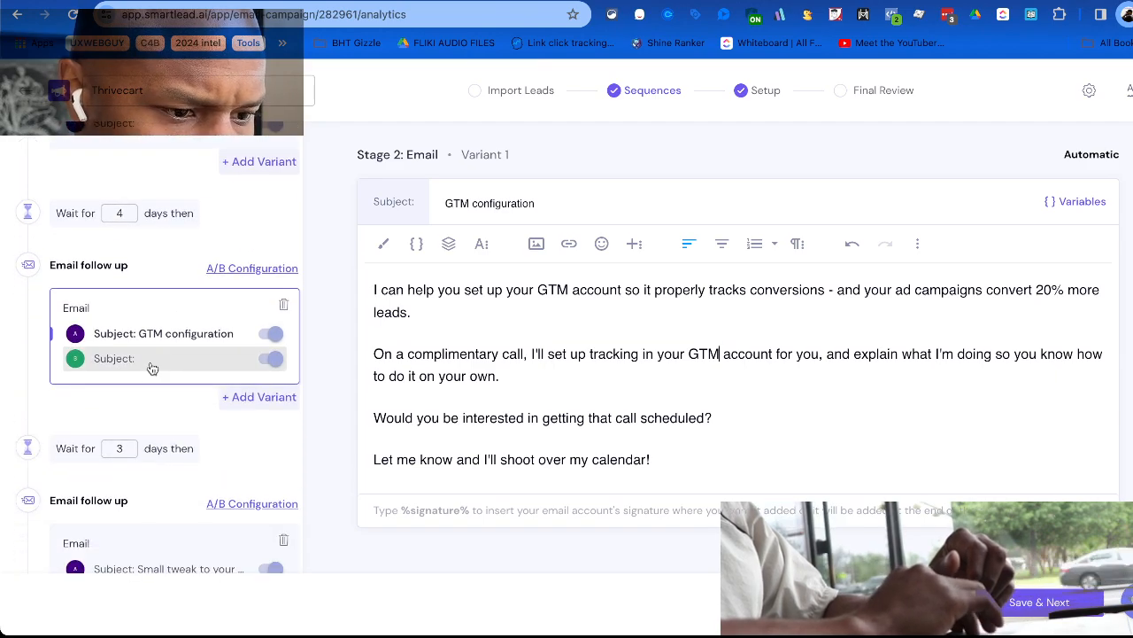
pyautogui.click(152, 368)
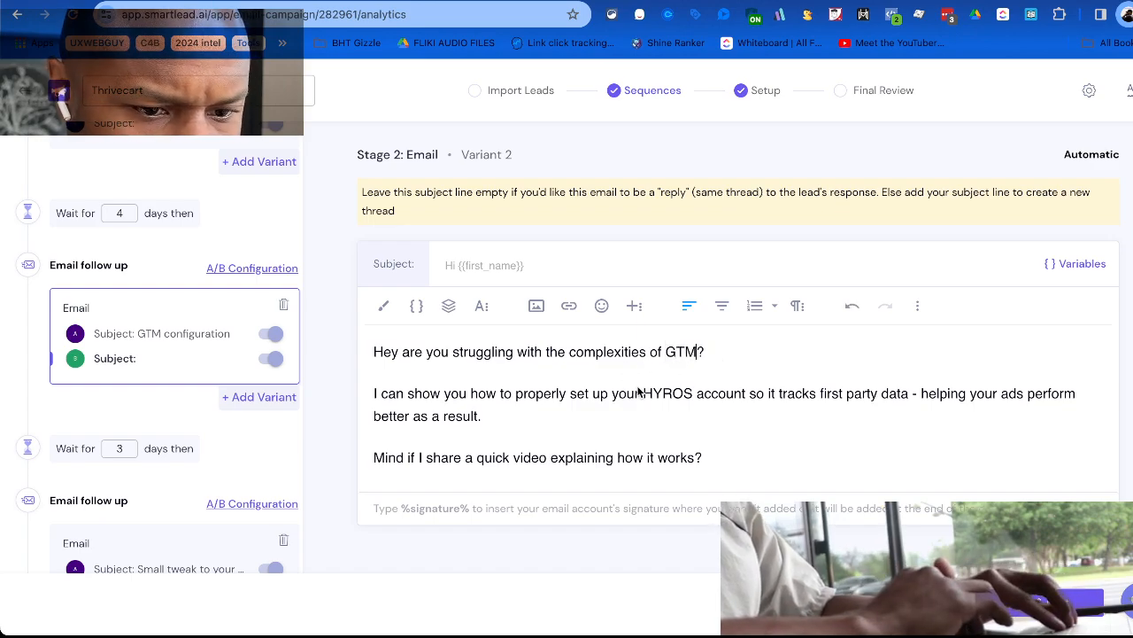
pyautogui.write('GTM')
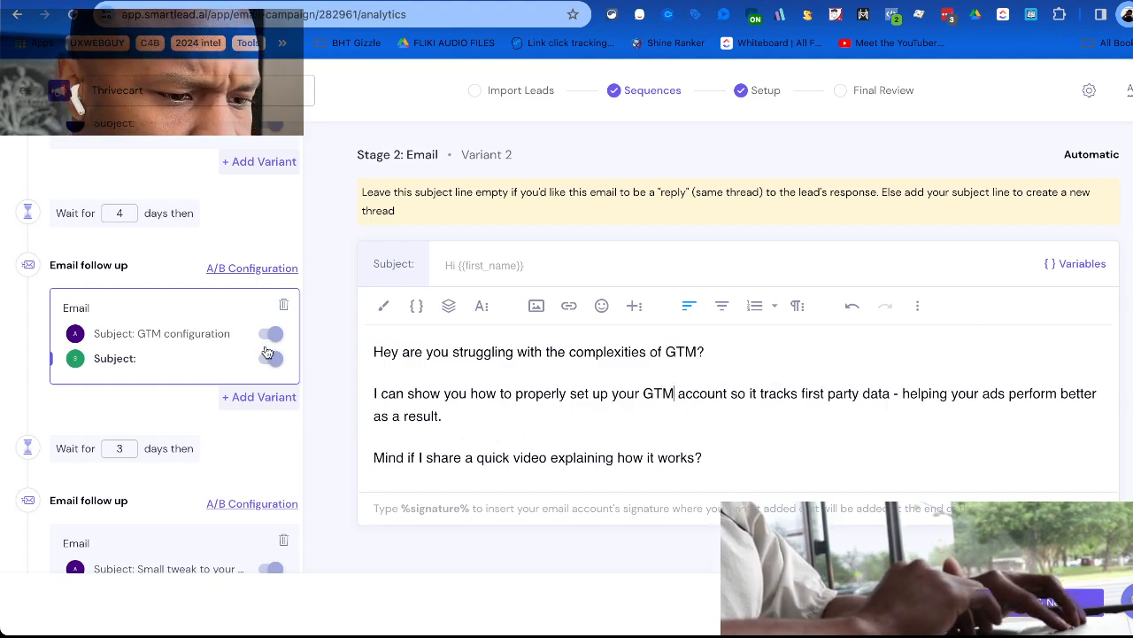
# Replace HYROS with GTM in the body of the Stage 3 Variant 1 email.
pyautogui.scroll(-3, 235, 384)
pyautogui.click(194, 436)
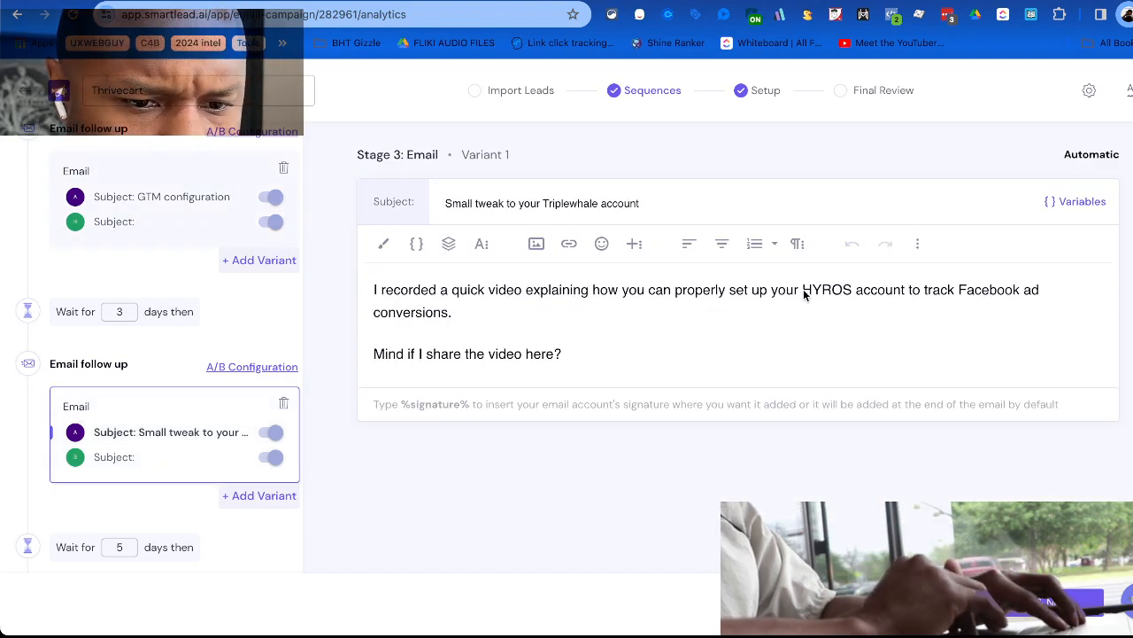
pyautogui.write('GTM')
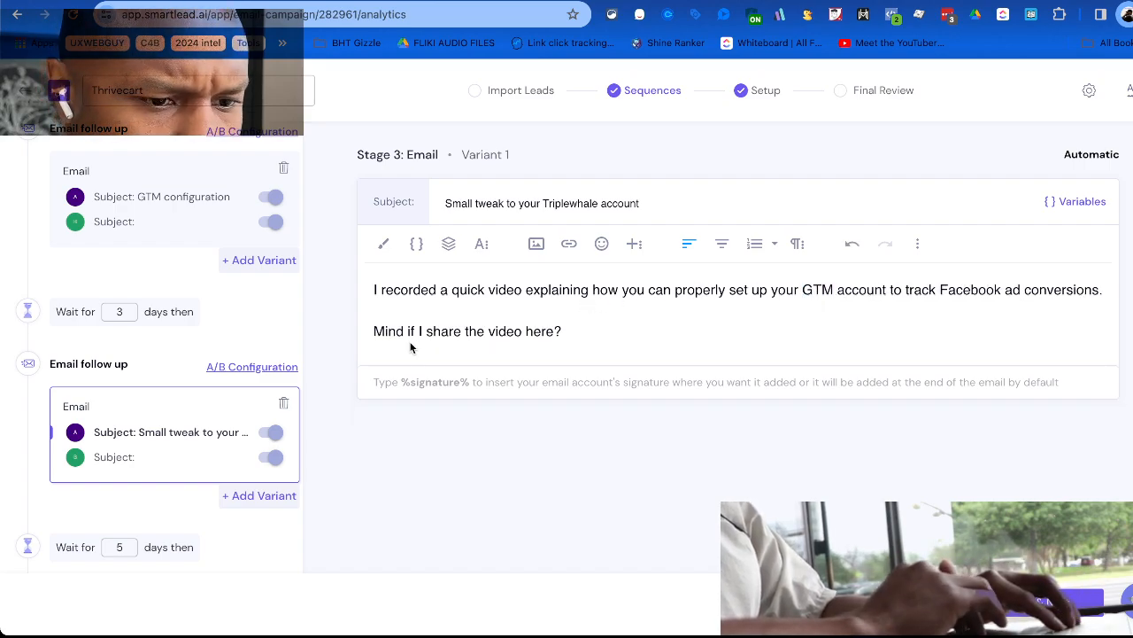
# Replace HYROS with GTM in the Stage 3 Variant 2 email body and check the Stage 4 Variant 1 email.
pyautogui.click(185, 459)
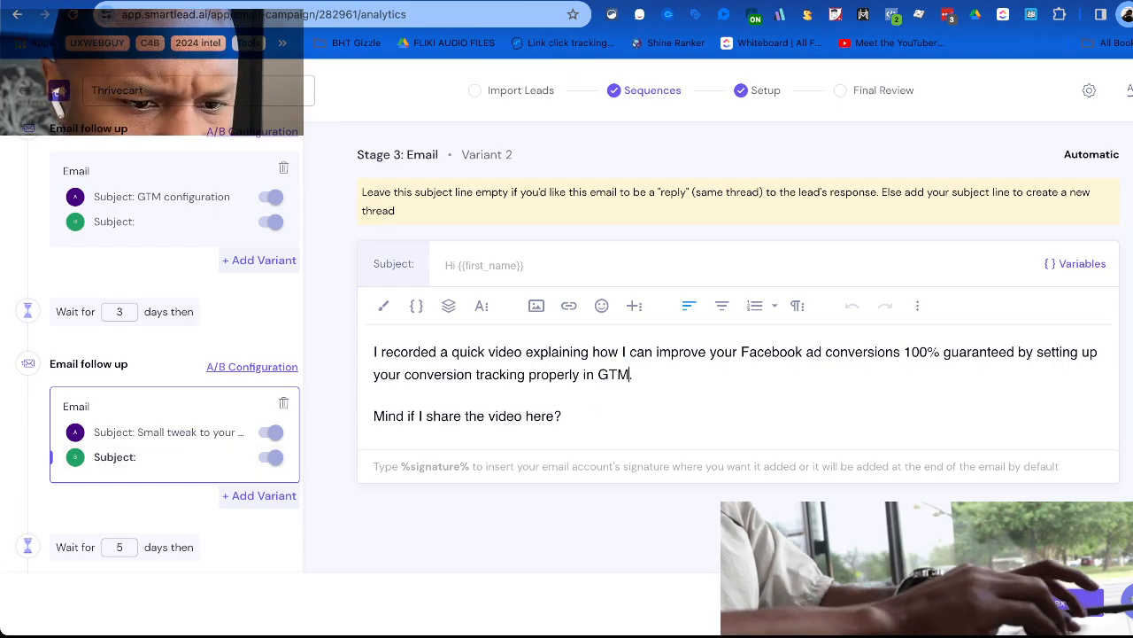
pyautogui.scroll(-2, 240, 359)
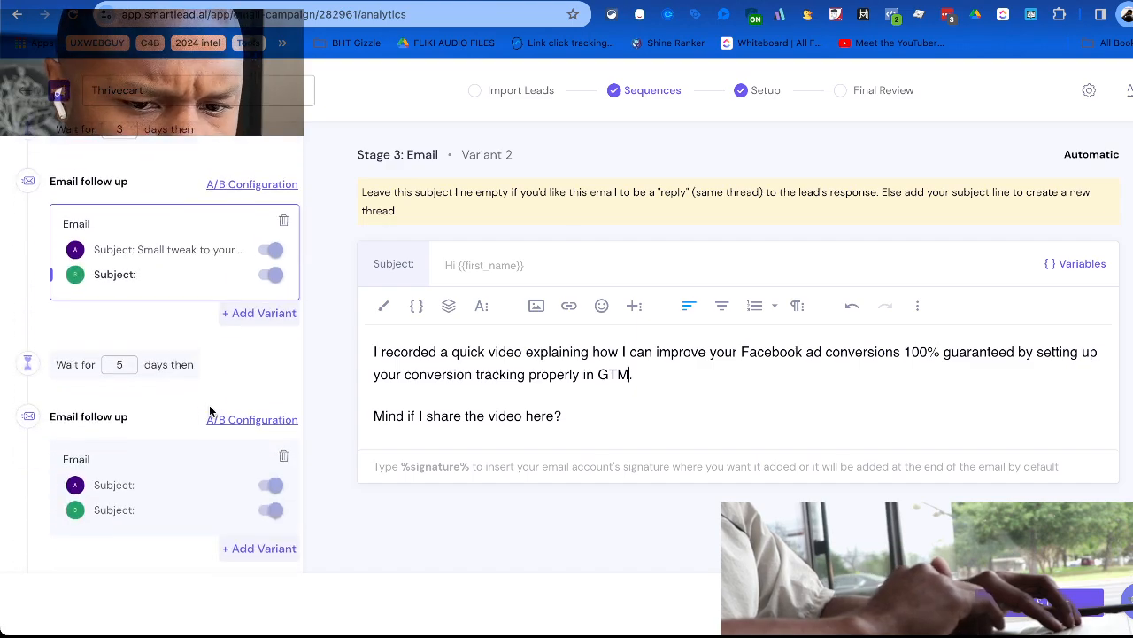
pyautogui.scroll(-2, 213, 408)
pyautogui.scroll(1, 197, 335)
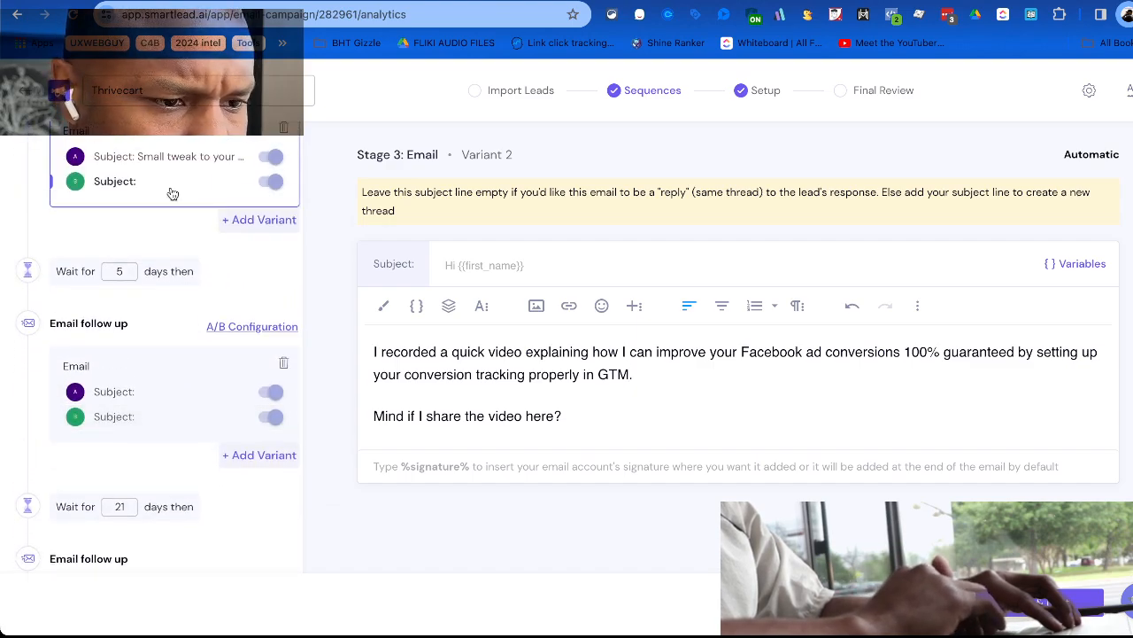
pyautogui.click(185, 390)
pyautogui.scroll(-3, 202, 433)
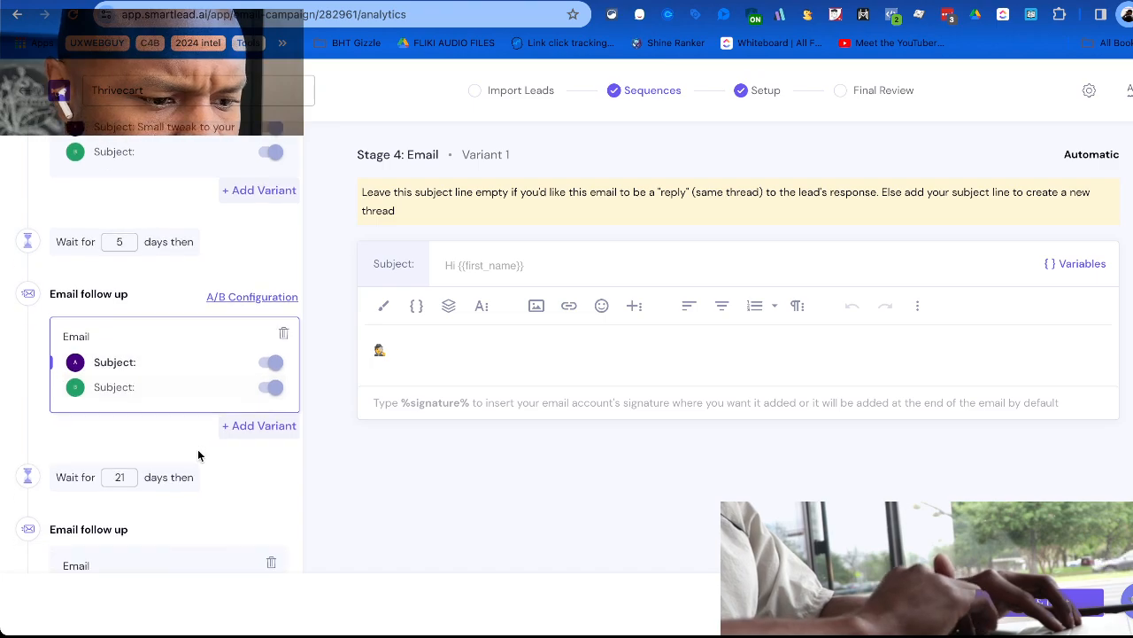
# Replace HYROS with GTM in the body of the Stage 5 "checking in..." email.
pyautogui.click(151, 462)
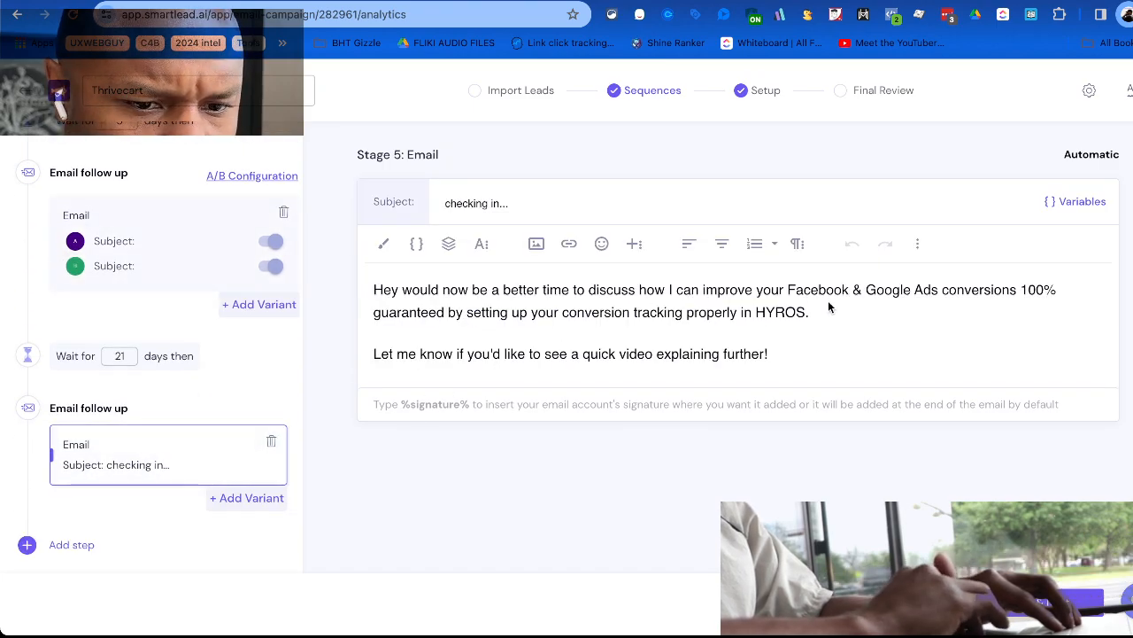
pyautogui.moveTo(757, 312); pyautogui.dragTo(808, 317)
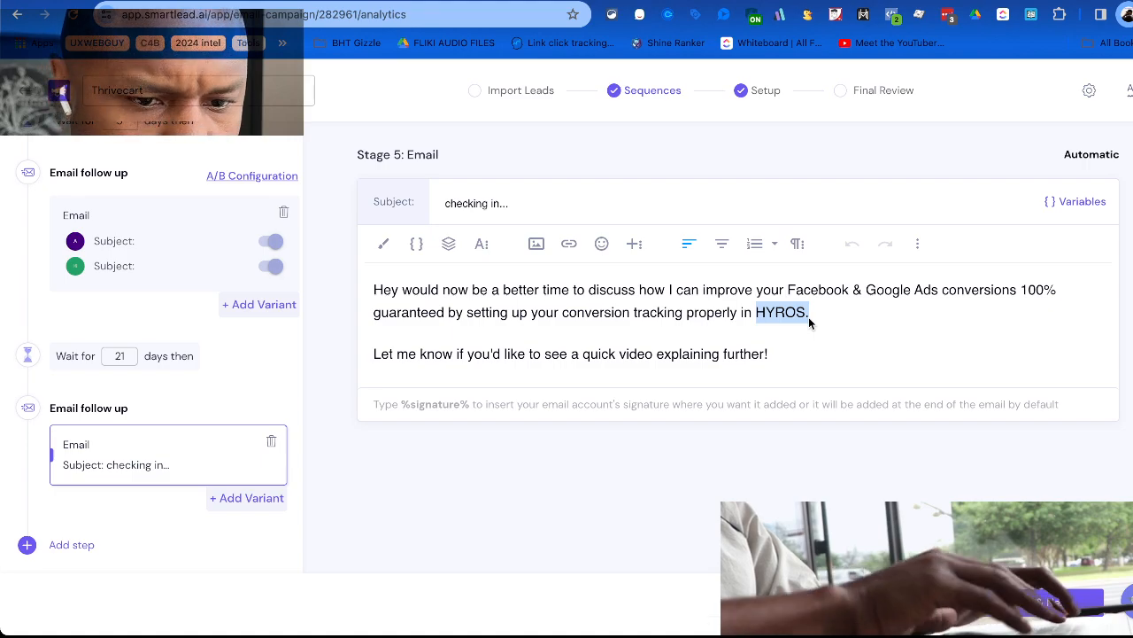
pyautogui.press('Left')
pyautogui.hotkey('shift', 'Right')
pyautogui.hotkey('shift', 'Right')
pyautogui.hotkey('shift', 'Right')
pyautogui.hotkey('shift', 'Right')
pyautogui.hotkey('shift', 'Right')
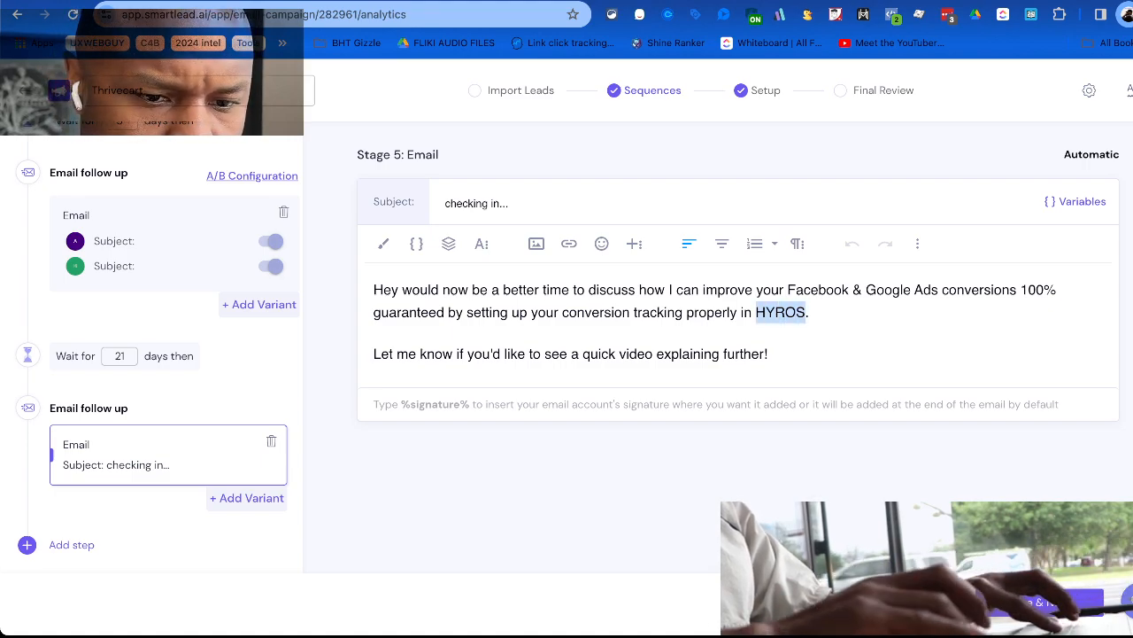
pyautogui.write('GTM')
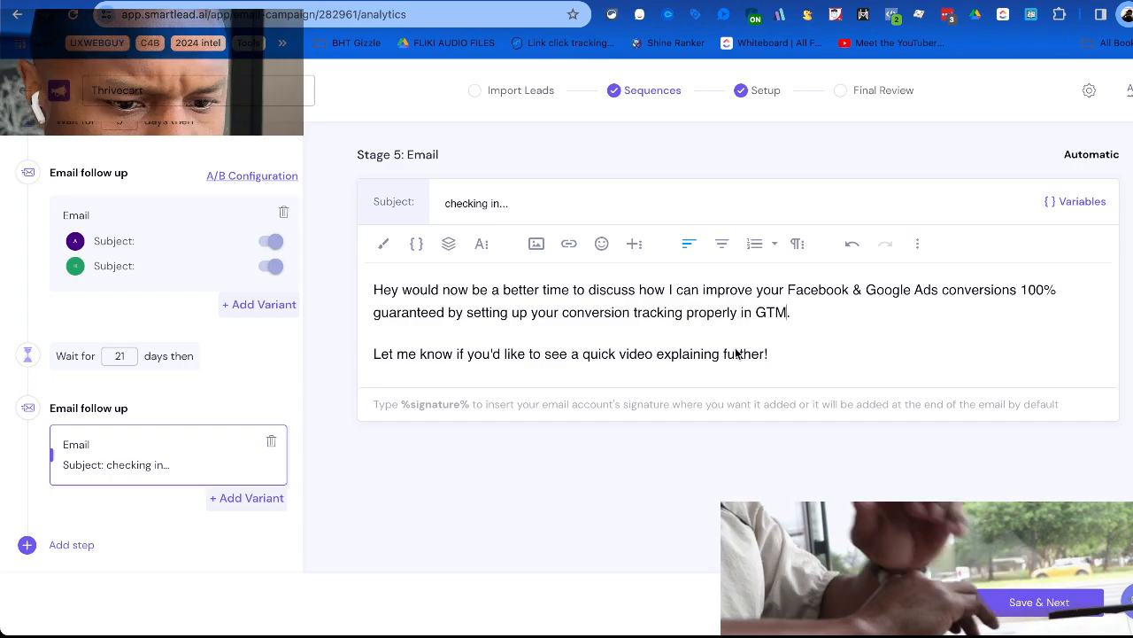
# Rename the campaign to "Thrivecart GTM" and save its email sequences.
pyautogui.scroll(6, 168, 426)
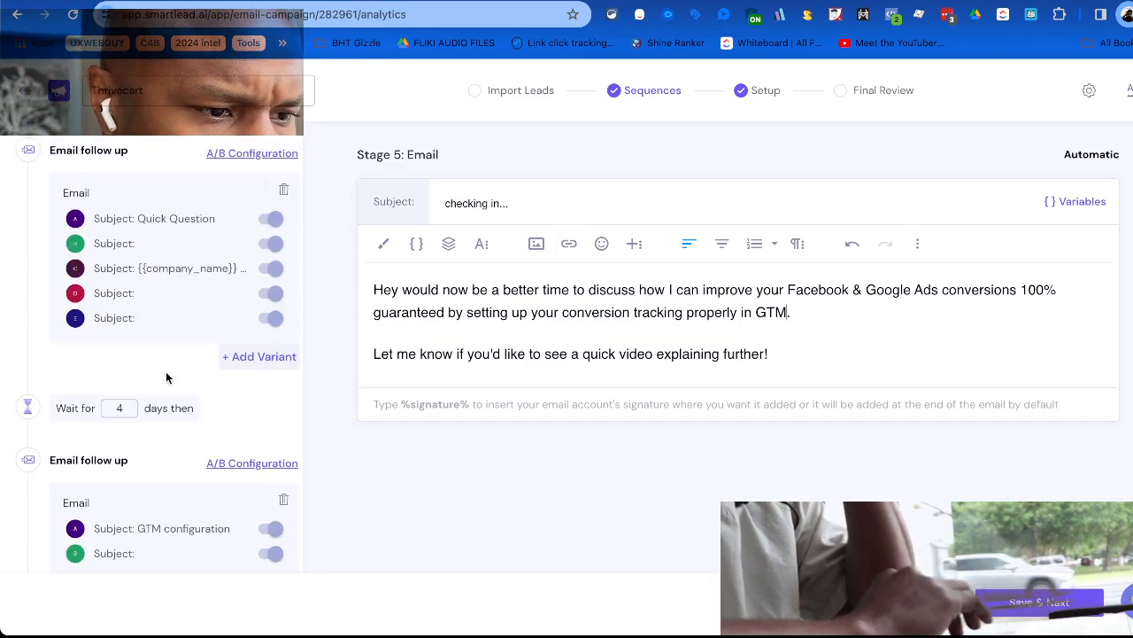
pyautogui.write('w/')
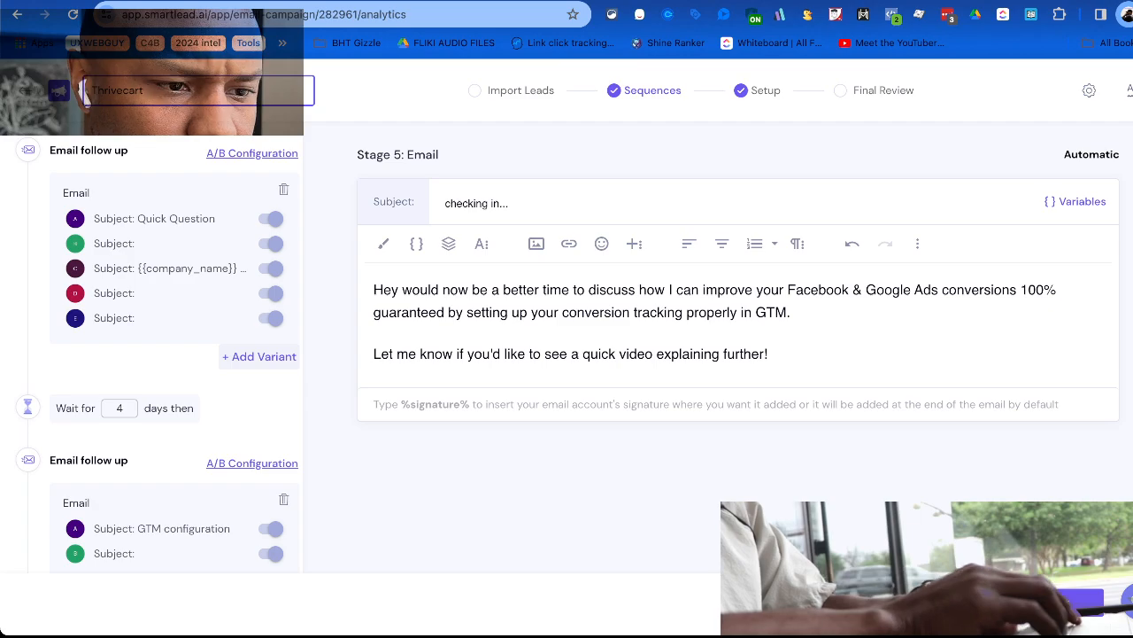
pyautogui.press('BackSpace')
pyautogui.press('BackSpace')
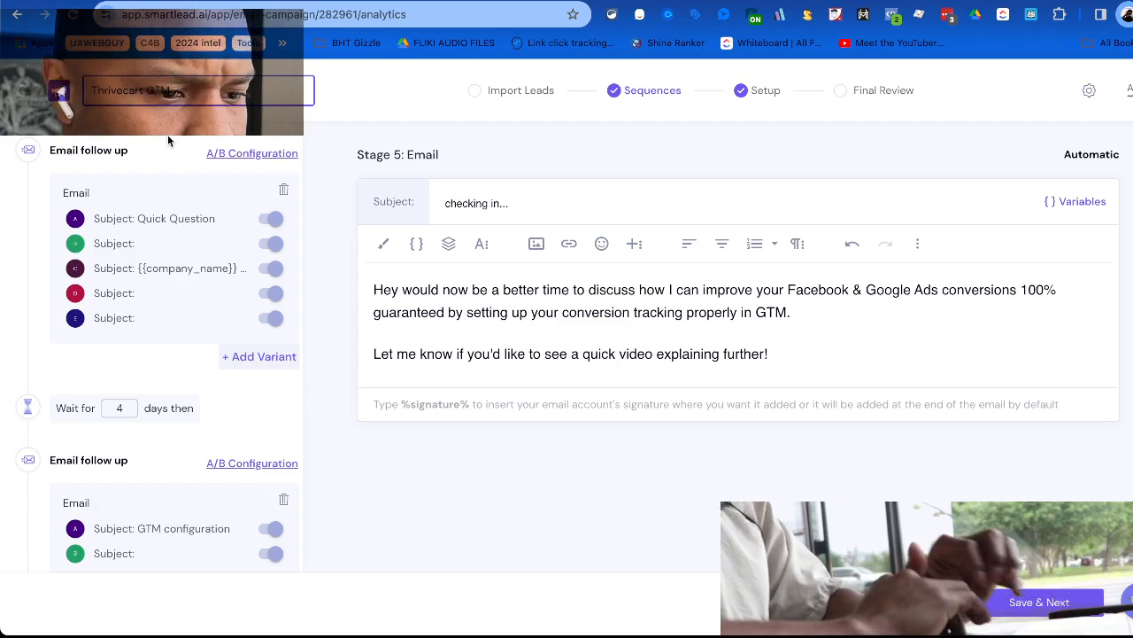
pyautogui.write('GTM')
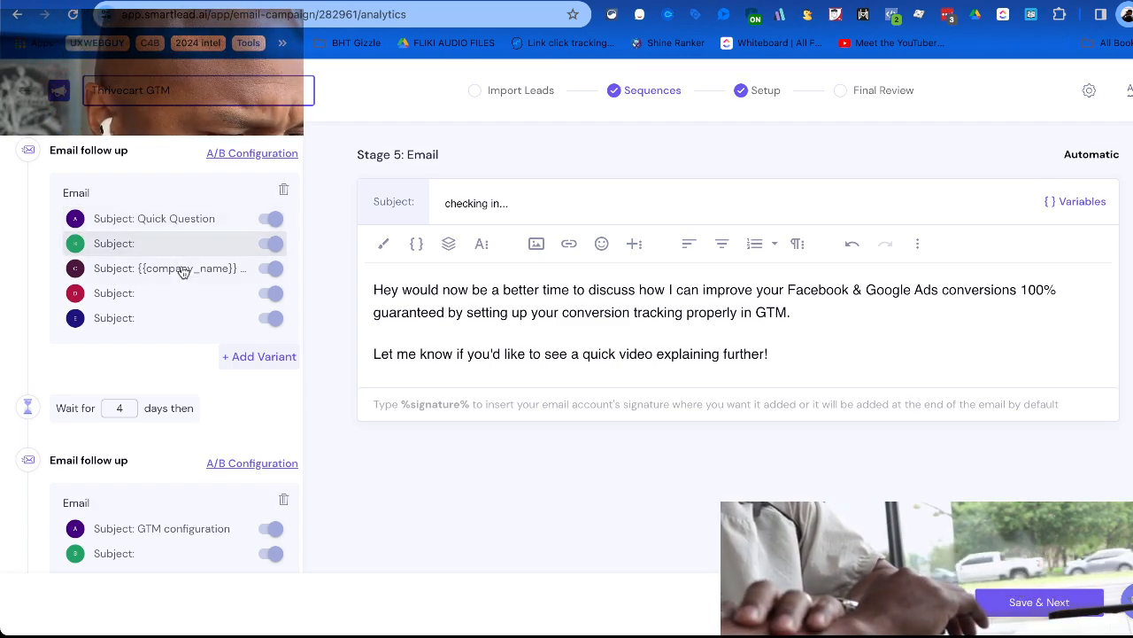
pyautogui.scroll(-6, 184, 275)
pyautogui.scroll(5, 186, 281)
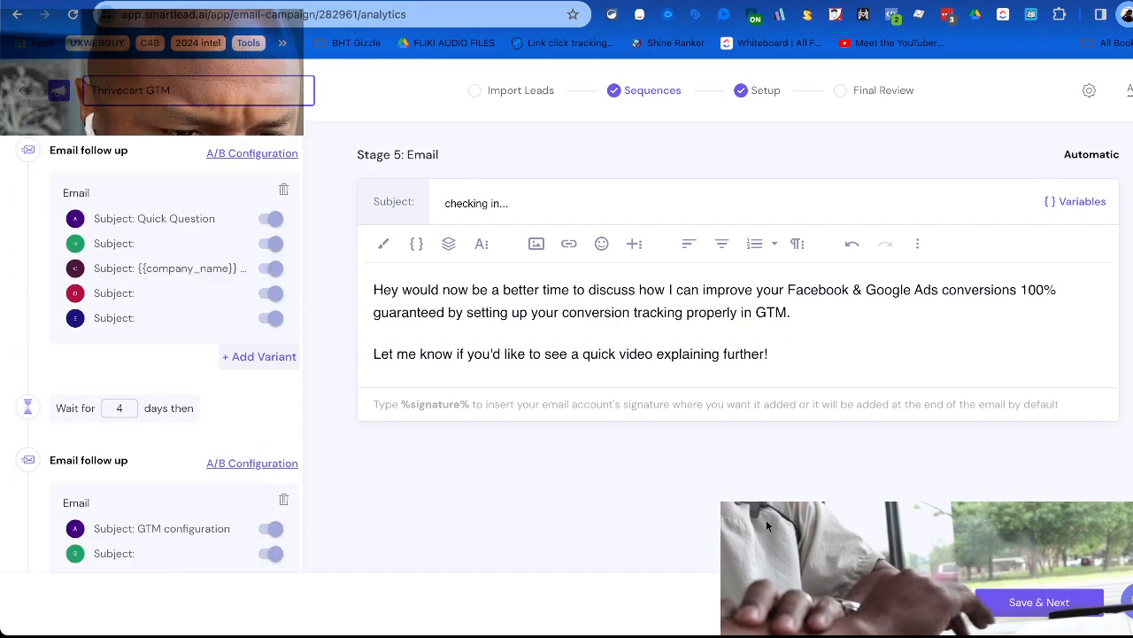
pyautogui.click(1002, 605)
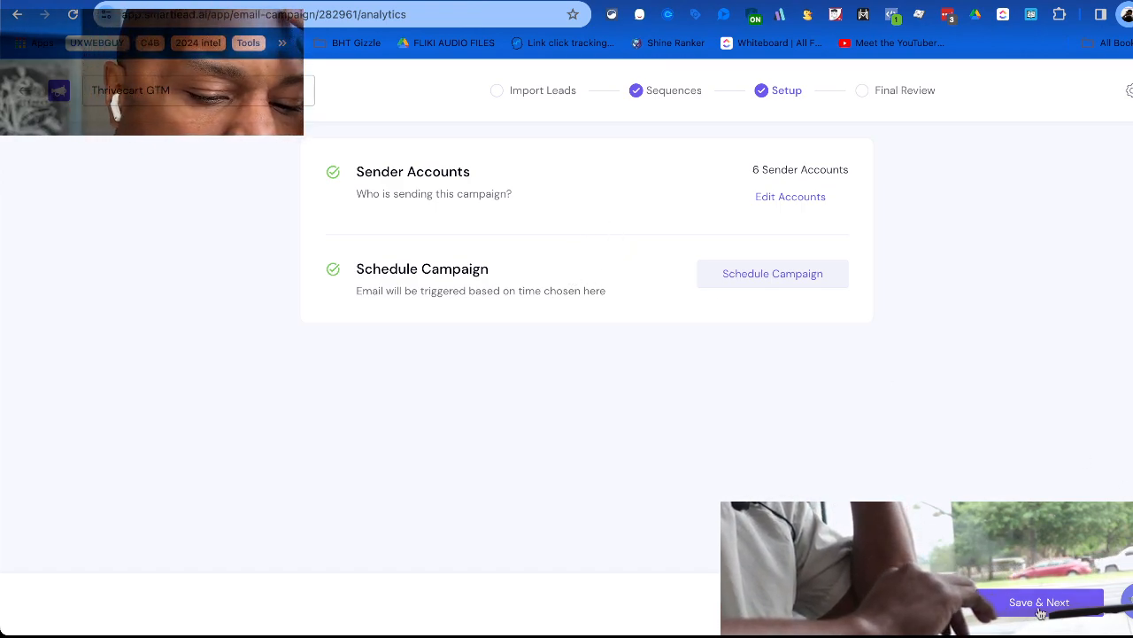
# Set the campaign start date to Monday, Mar 25, 2024 in the schedule settings and schedule the Thrivecart GTM campaign.
pyautogui.click(806, 276)
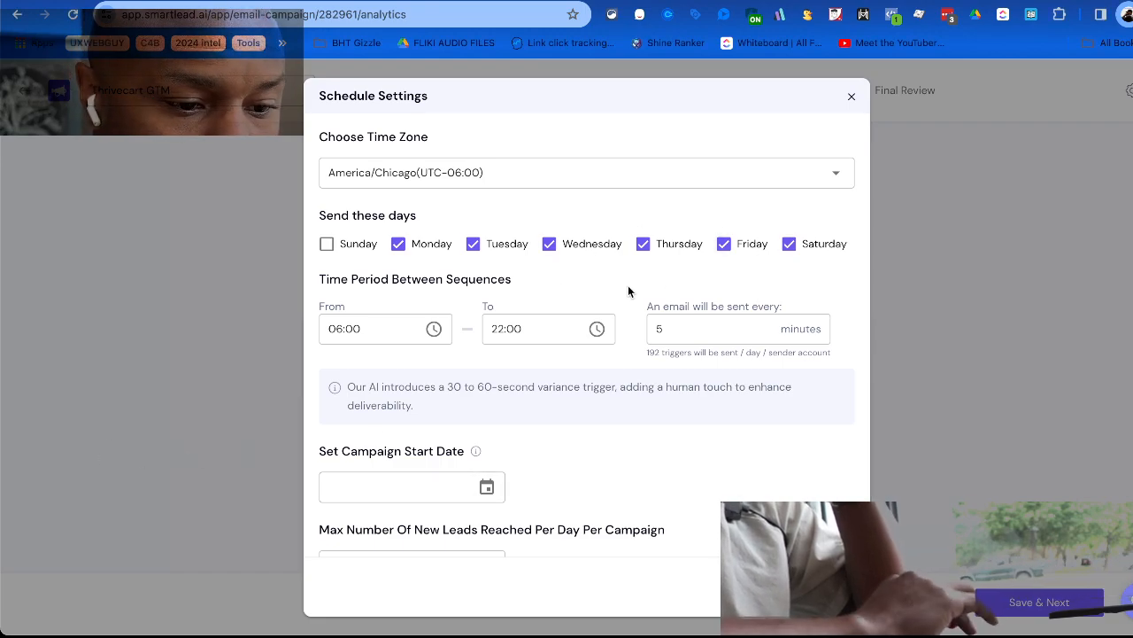
pyautogui.scroll(-1, 489, 366)
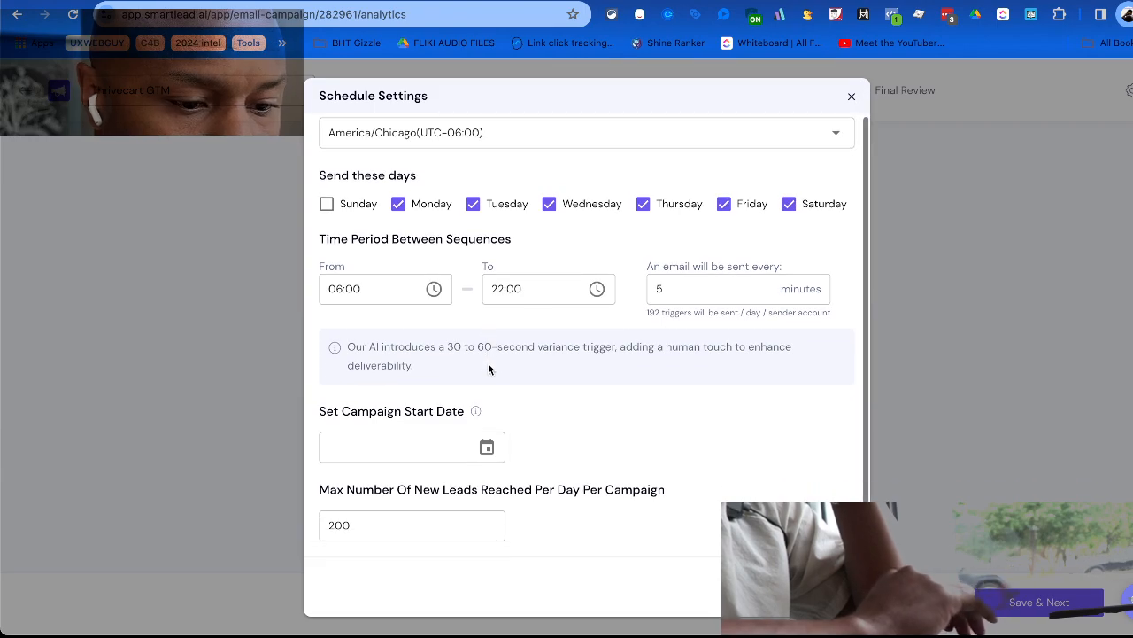
pyautogui.click(487, 447)
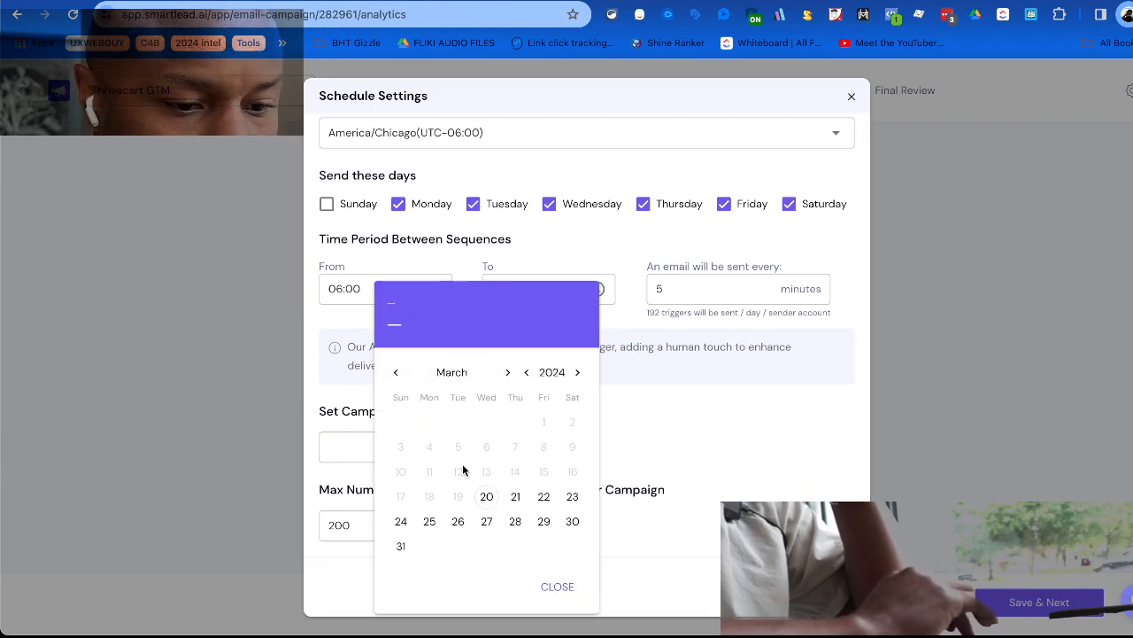
pyautogui.click(429, 521)
pyautogui.scroll(1, 644, 427)
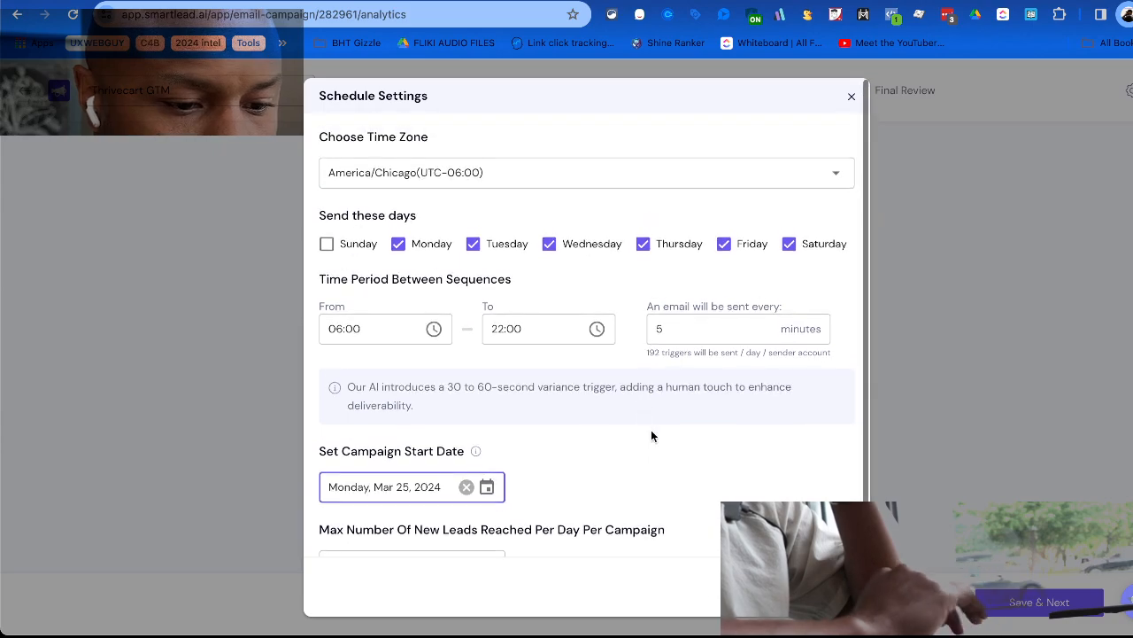
pyautogui.click(801, 587)
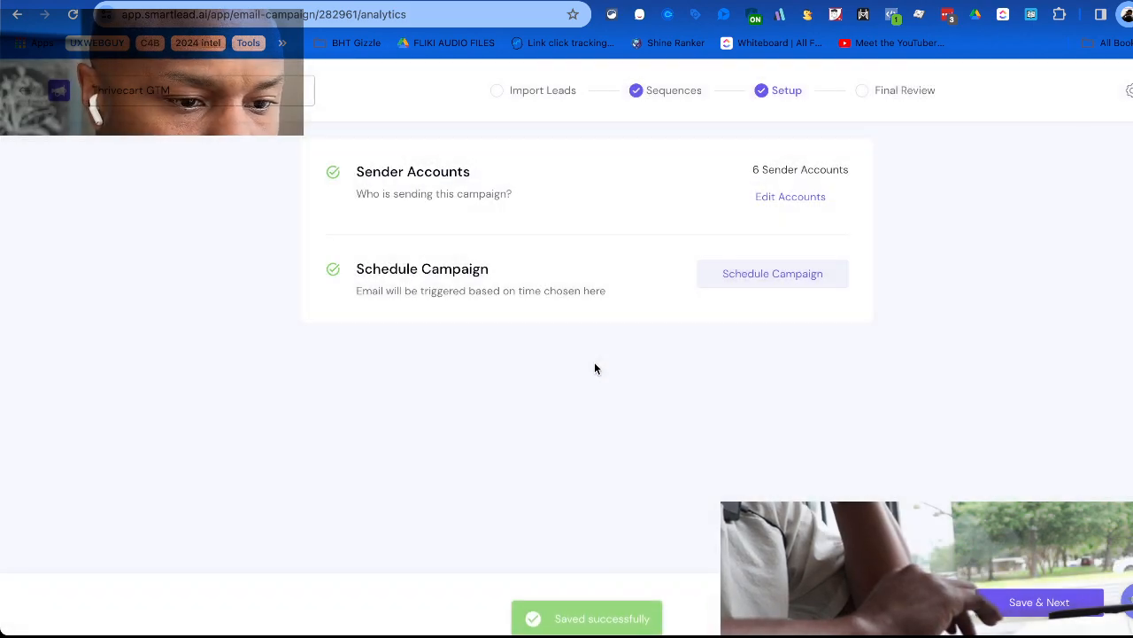
pyautogui.click(1030, 593)
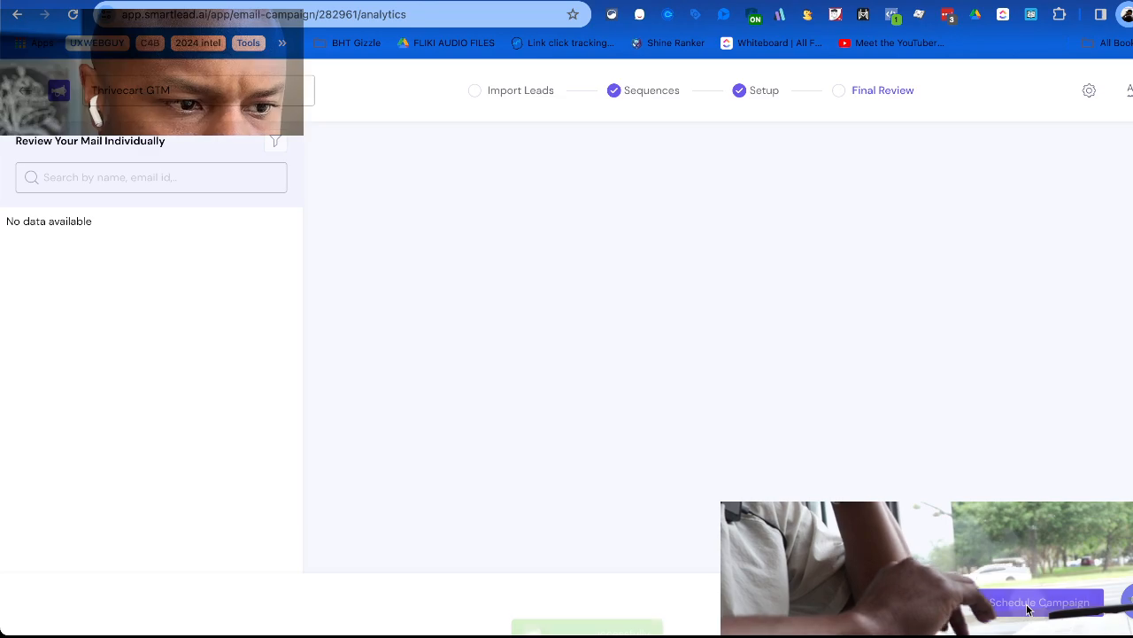
pyautogui.click(1028, 607)
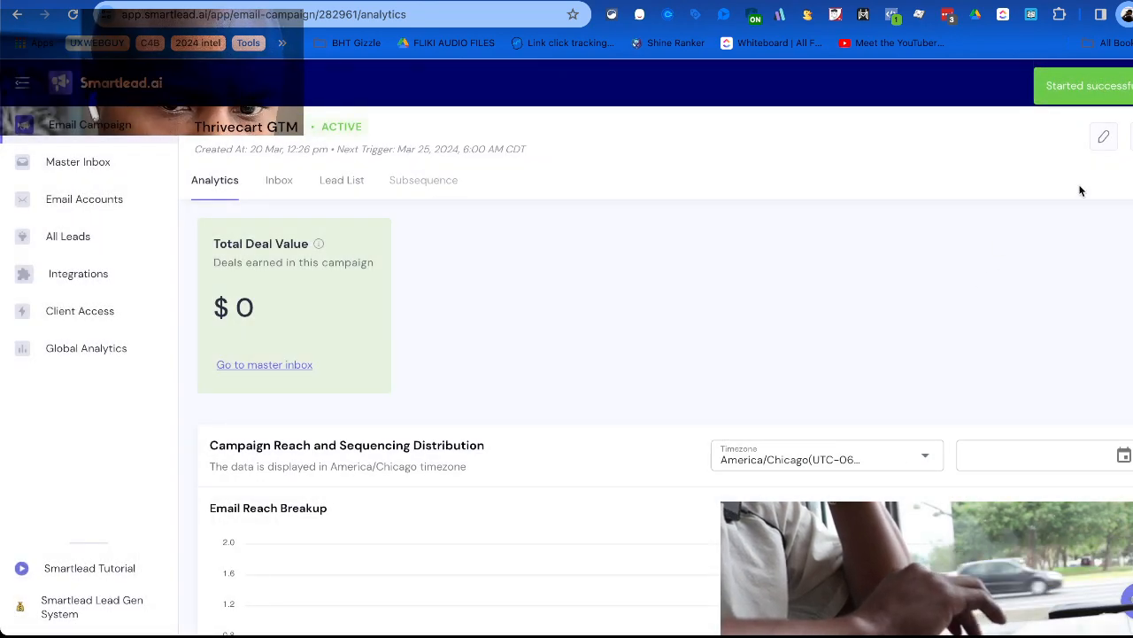
# Duplicate the Thrivecart GTM campaign, dismissing the error and confirming the duplication again.
pyautogui.click(1128, 137)
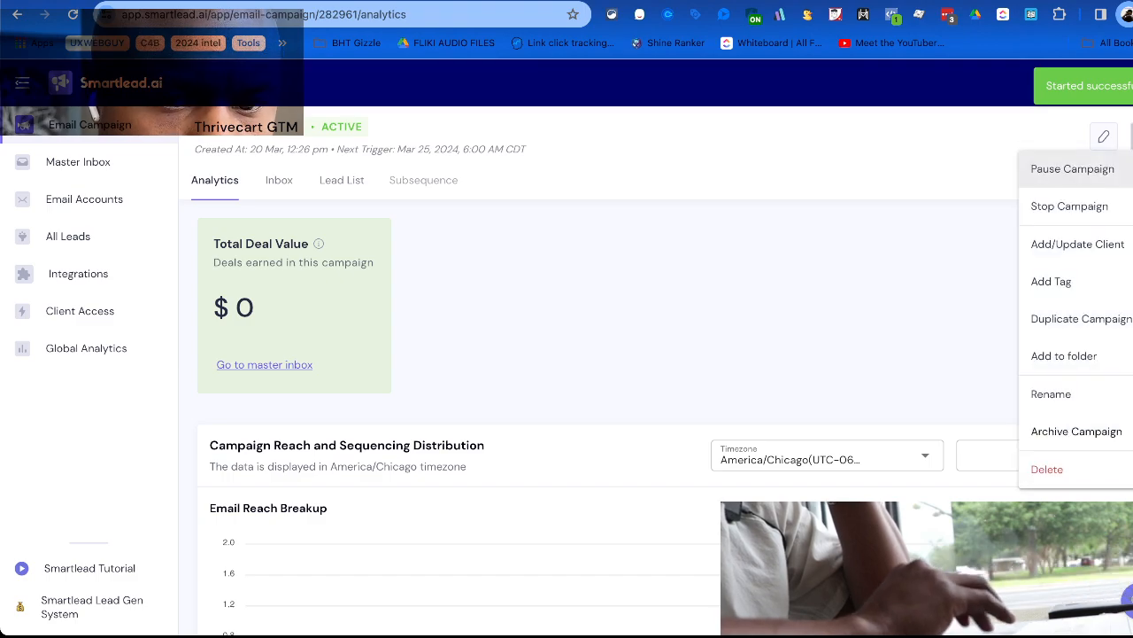
pyautogui.click(1081, 318)
pyautogui.click(671, 413)
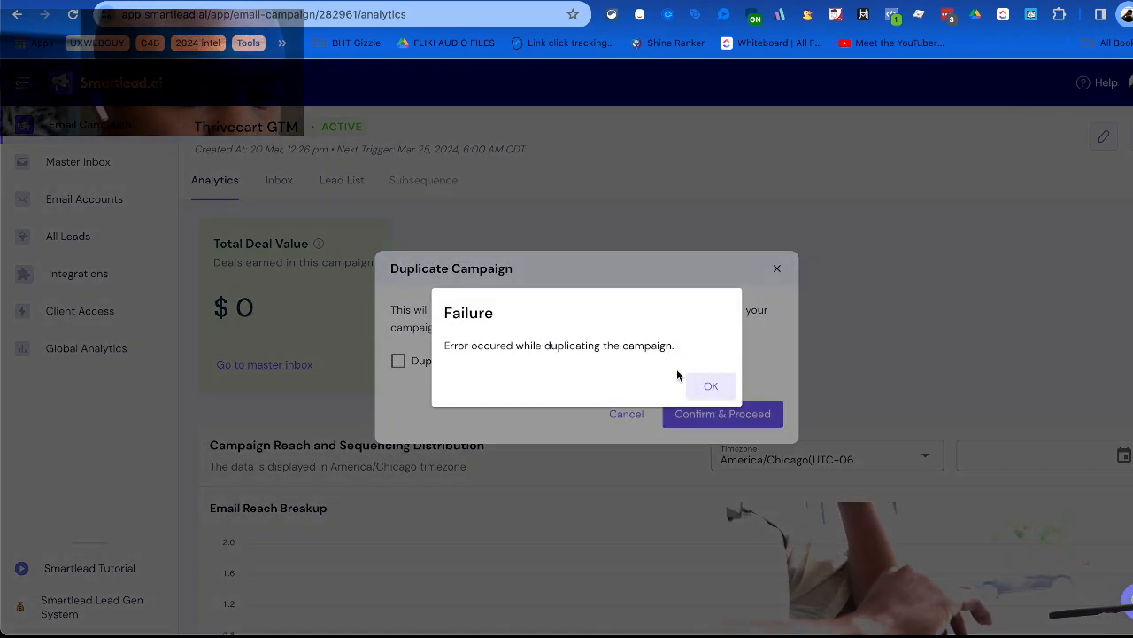
pyautogui.click(696, 386)
pyautogui.click(709, 414)
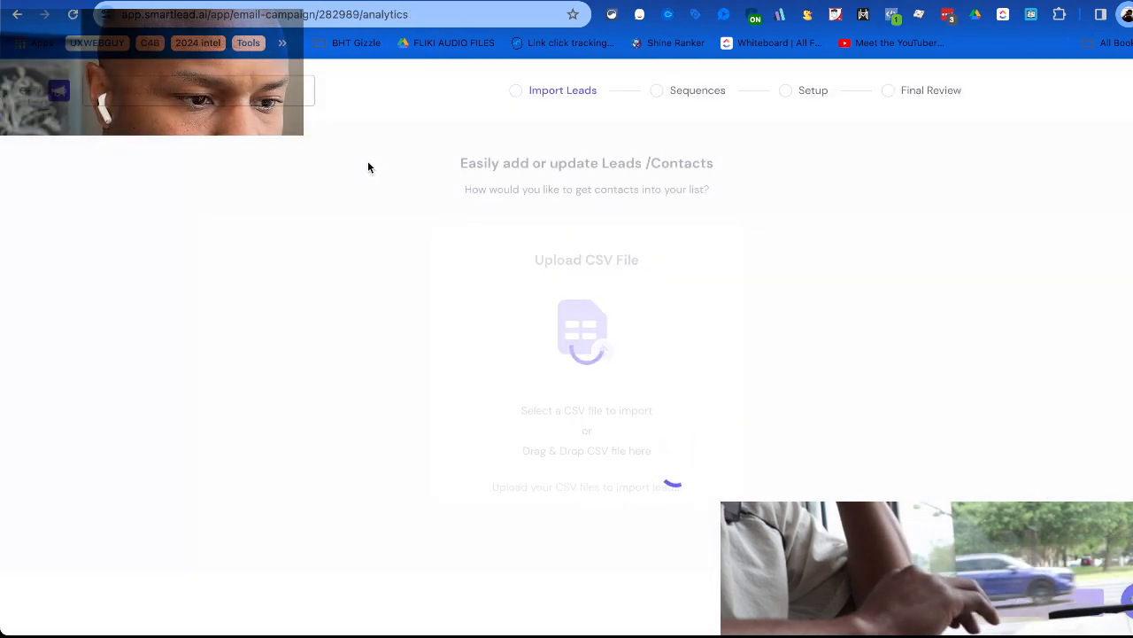
# Name the duplicated campaign "GTM Server-Side".
pyautogui.tripleClick(215, 91)
pyautogui.write('GT')
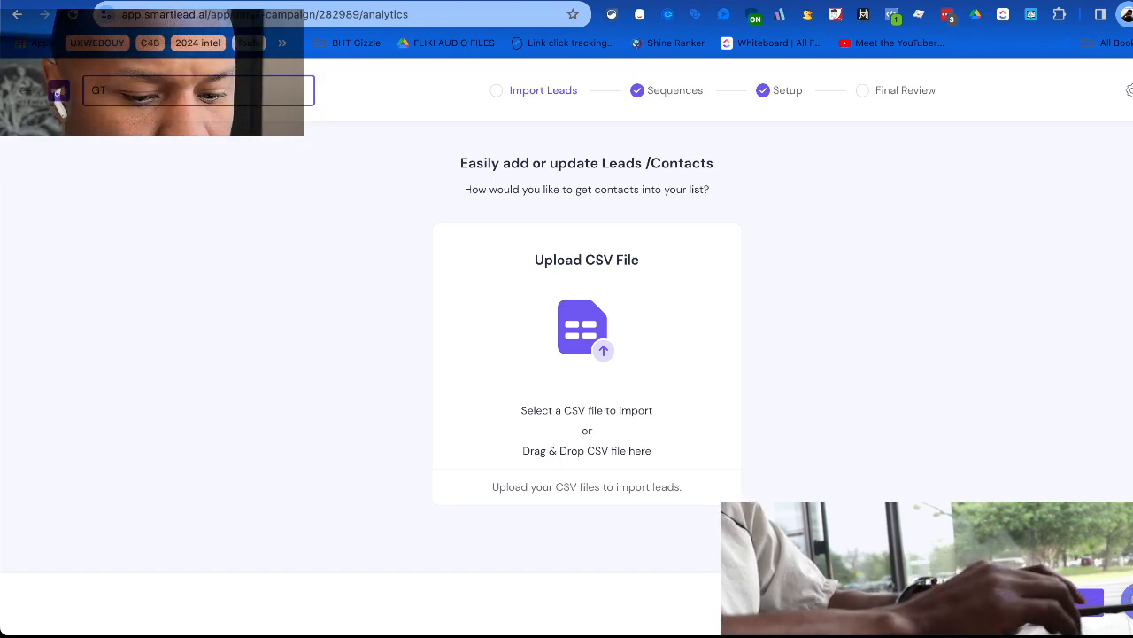
pyautogui.write('M Server')
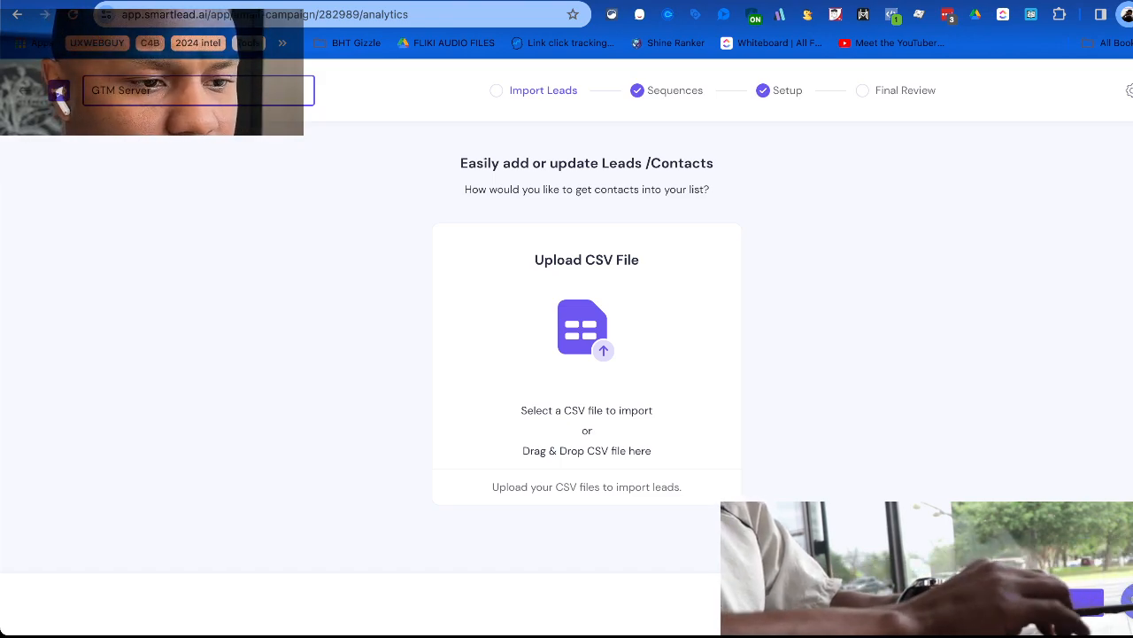
pyautogui.write('-Sider')
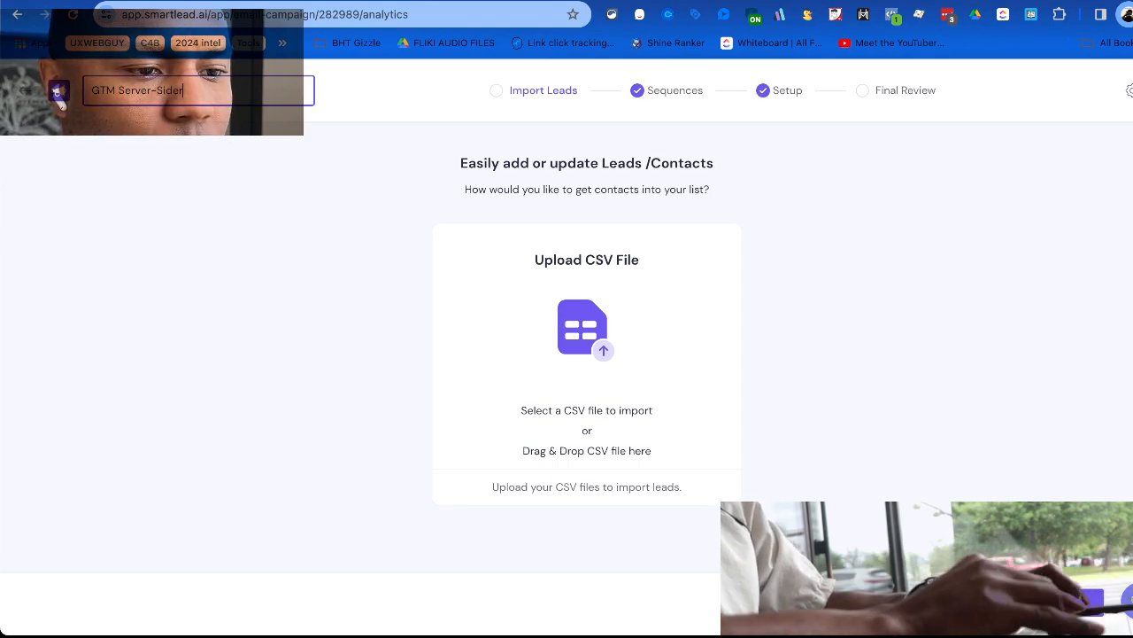
pyautogui.press('BackSpace')
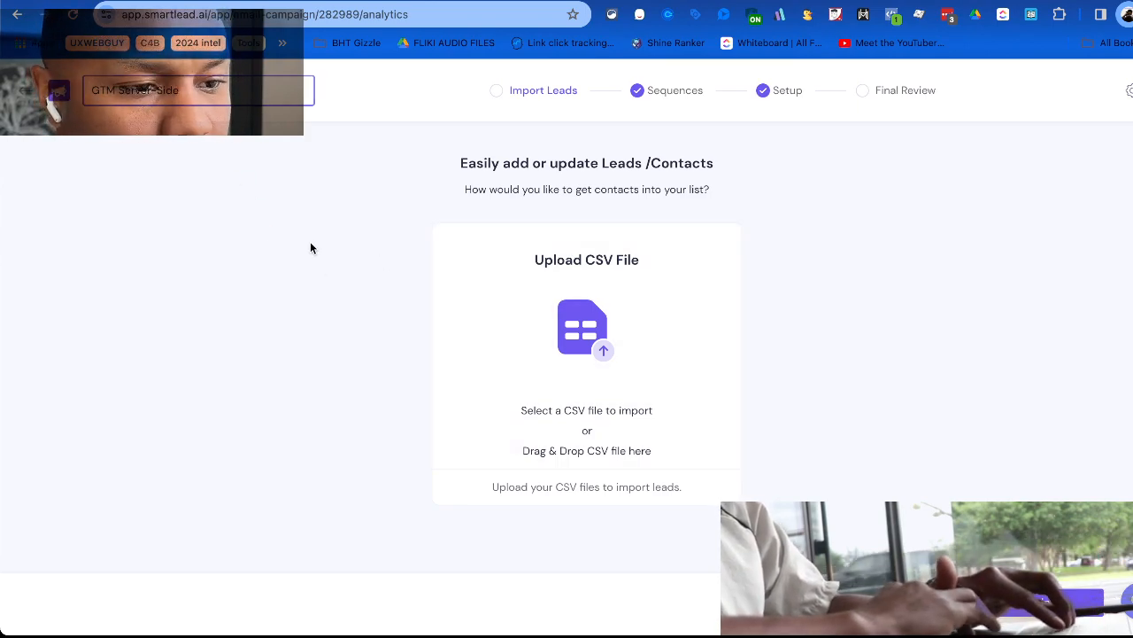
pyautogui.click(310, 244)
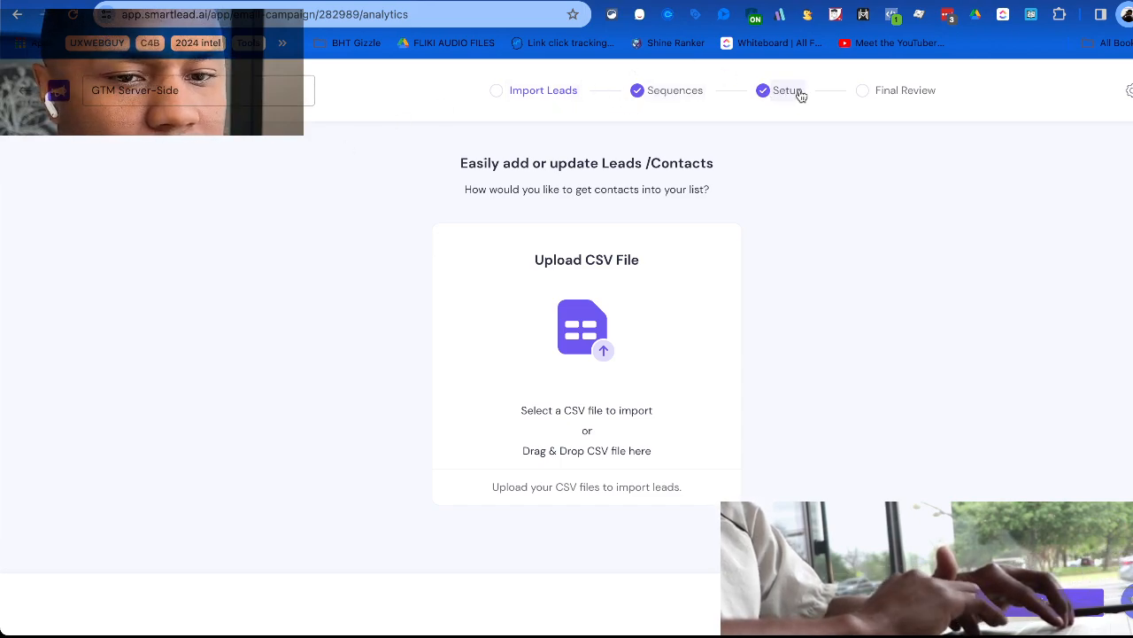
# Set the GTM Server-Side campaign's start date to Monday, Mar 25, 2024 in the schedule settings.
pyautogui.click(891, 90)
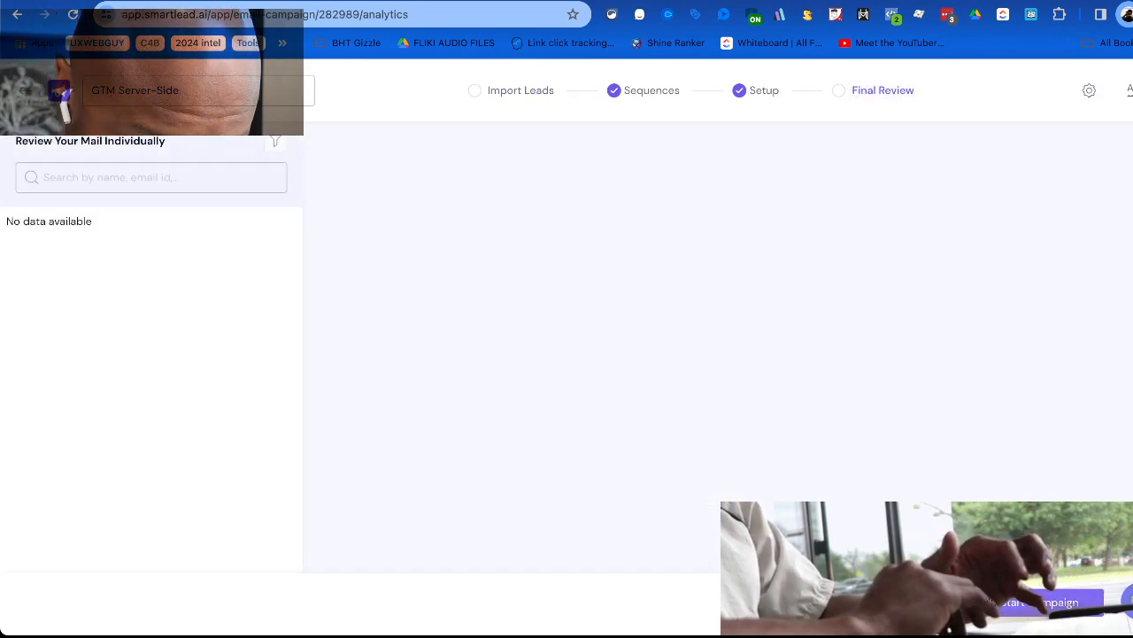
pyautogui.click(757, 103)
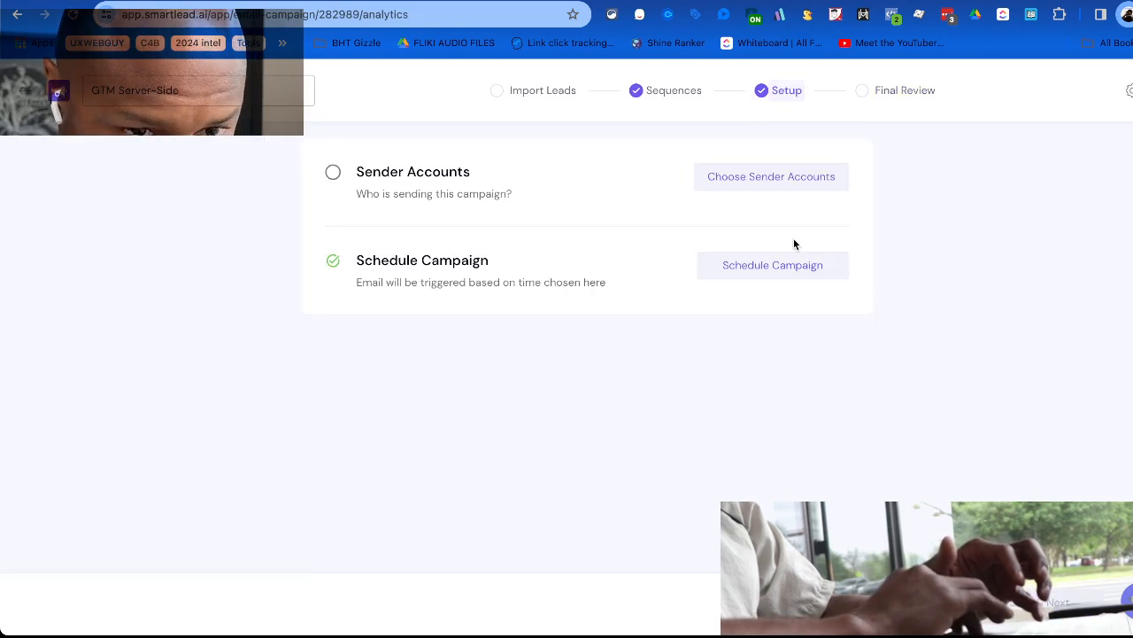
pyautogui.click(788, 263)
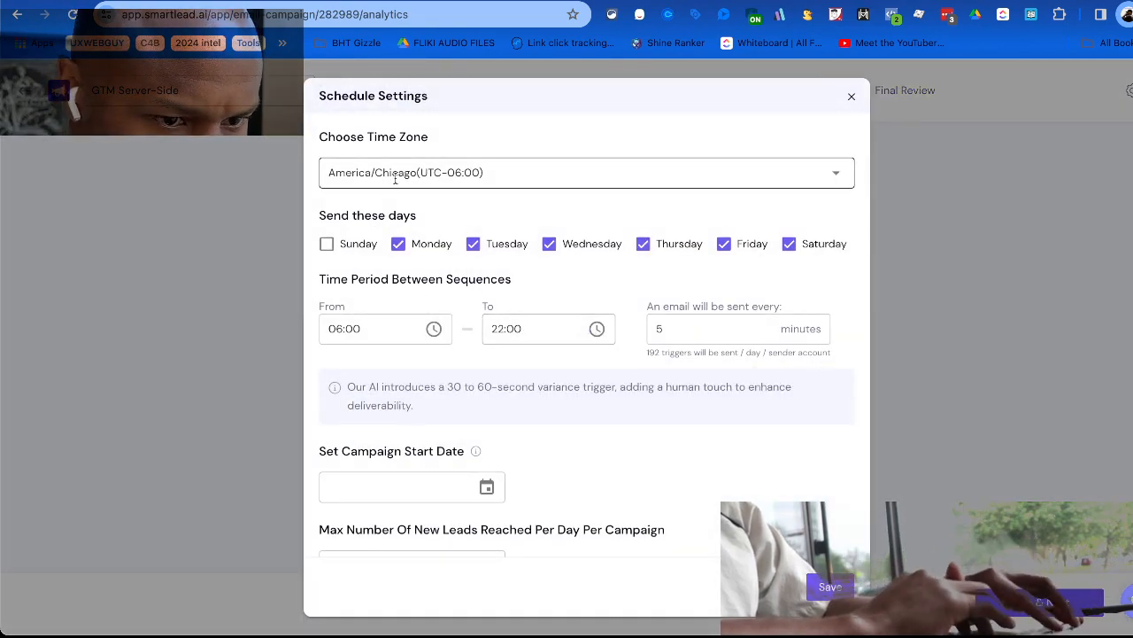
pyautogui.scroll(-1, 472, 413)
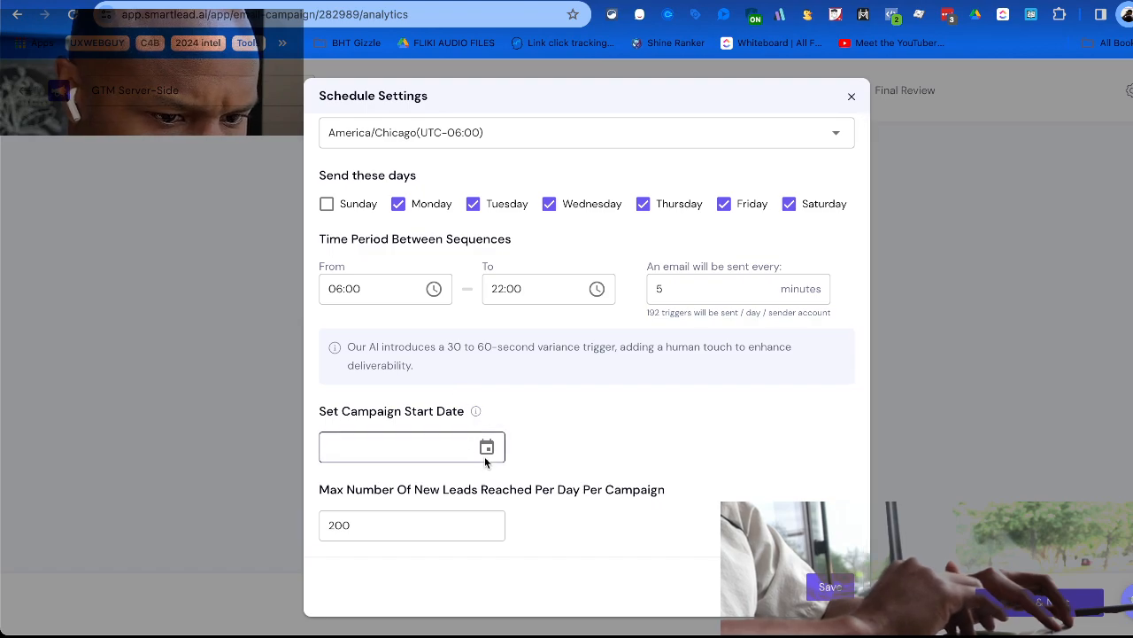
pyautogui.click(487, 447)
pyautogui.click(430, 521)
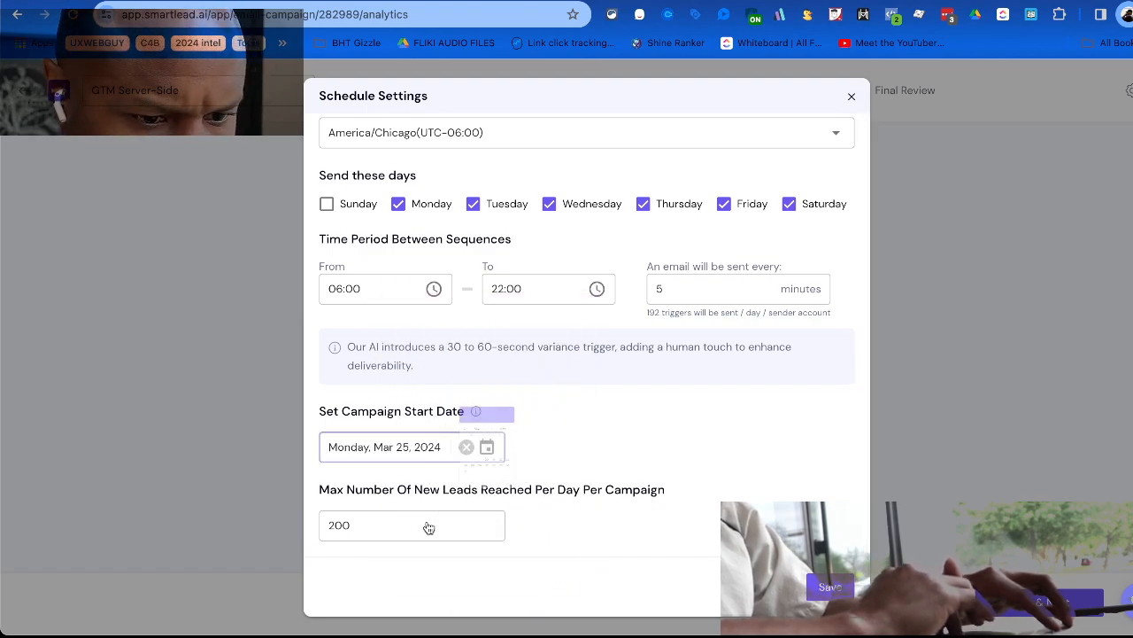
pyautogui.scroll(1, 424, 232)
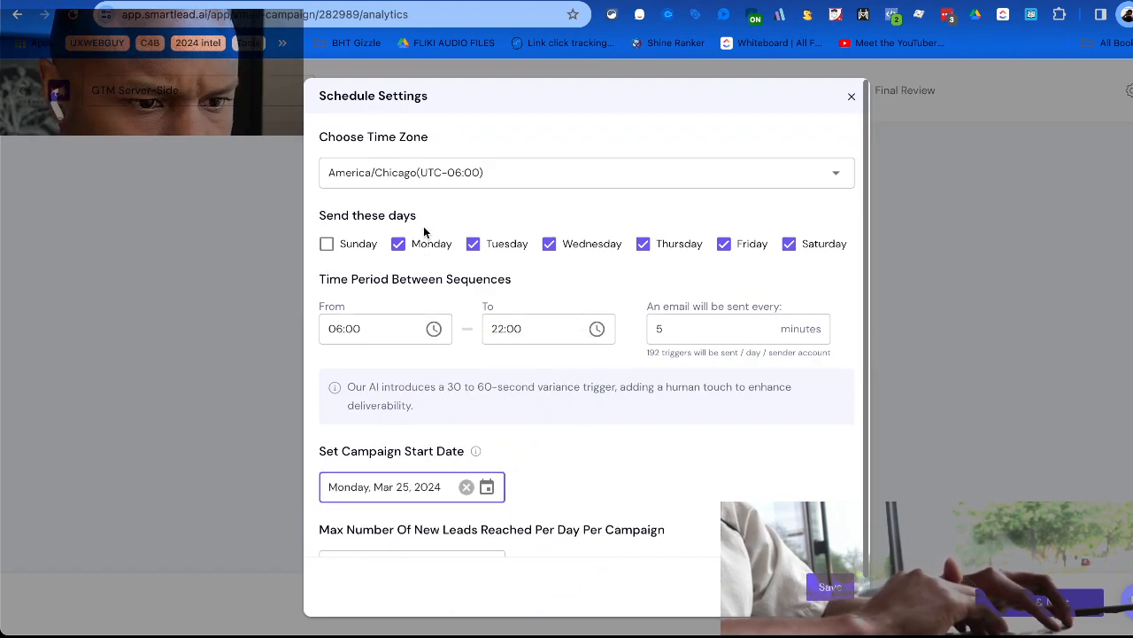
# Save the setup with six sender accounts assigned and start the GTM Server-Side campaign.
pyautogui.click(826, 593)
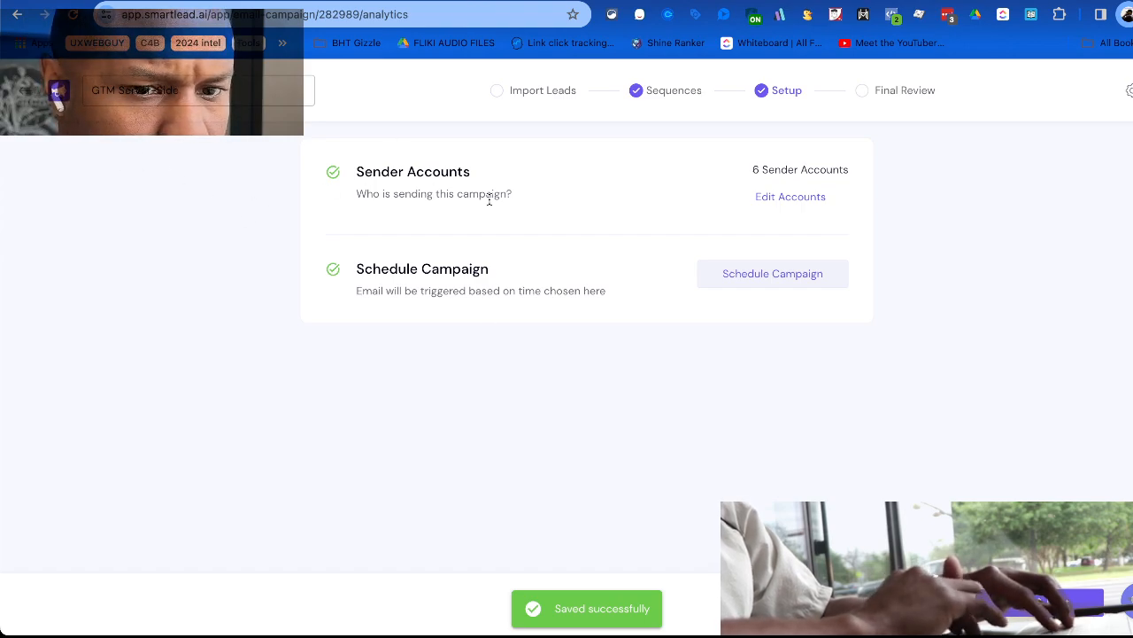
pyautogui.click(1040, 599)
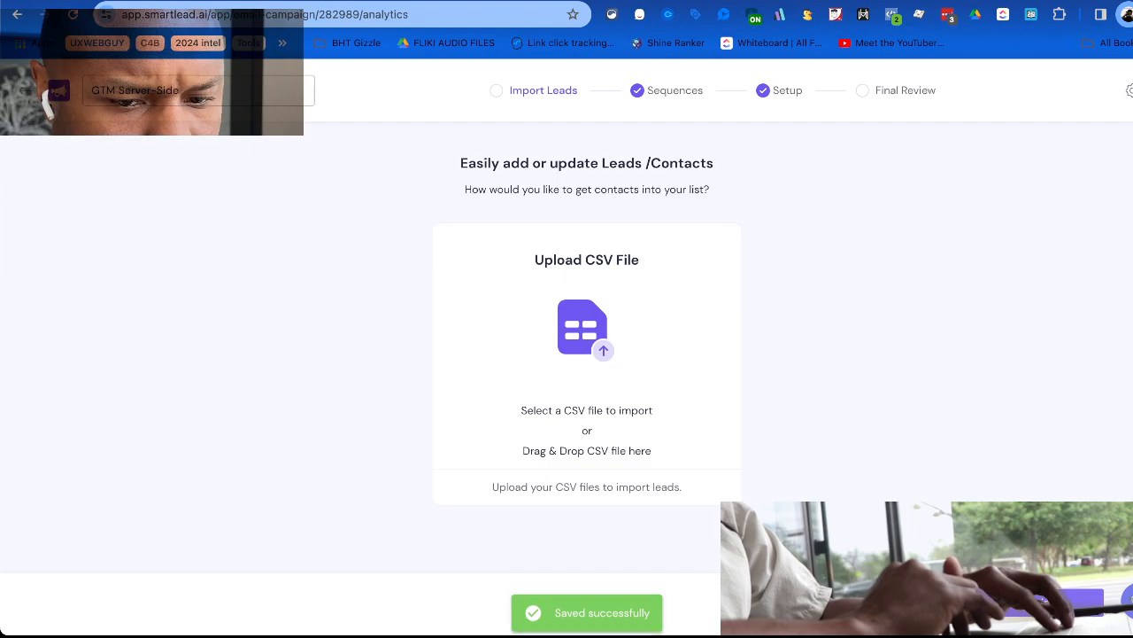
pyautogui.click(972, 595)
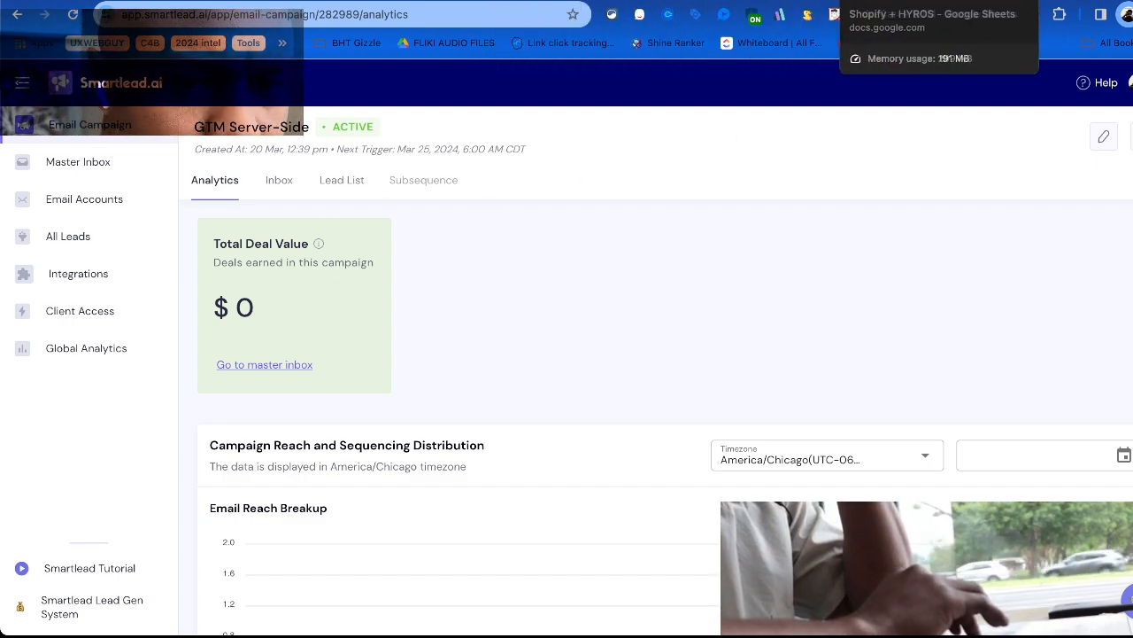
# Switch to Google Sheets and look through the ThriveCart + GTM, Shopify + HYROS, HYROS + GTM and Hyros + CF lead lists.
pyautogui.click(808, 9)
pyautogui.click(824, 3)
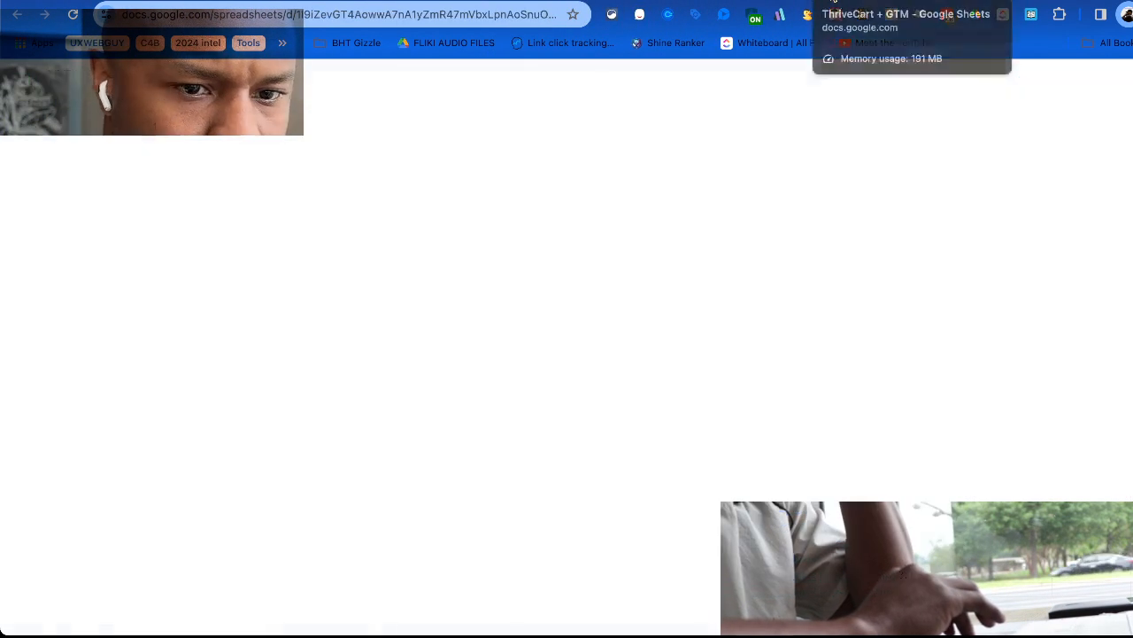
pyautogui.click(850, 3)
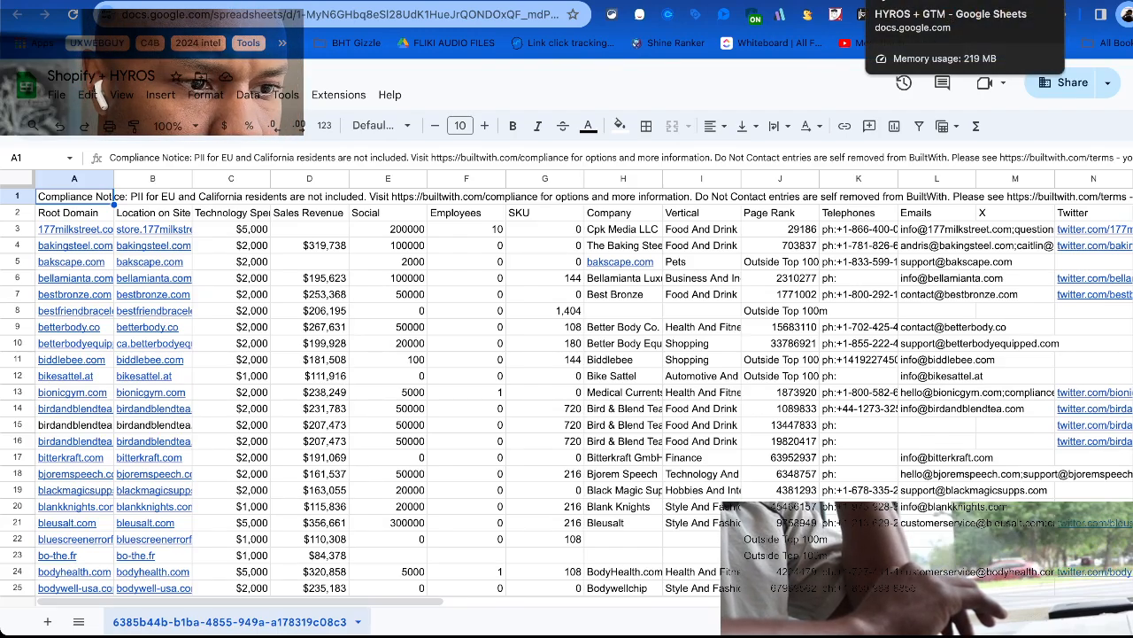
pyautogui.click(863, 14)
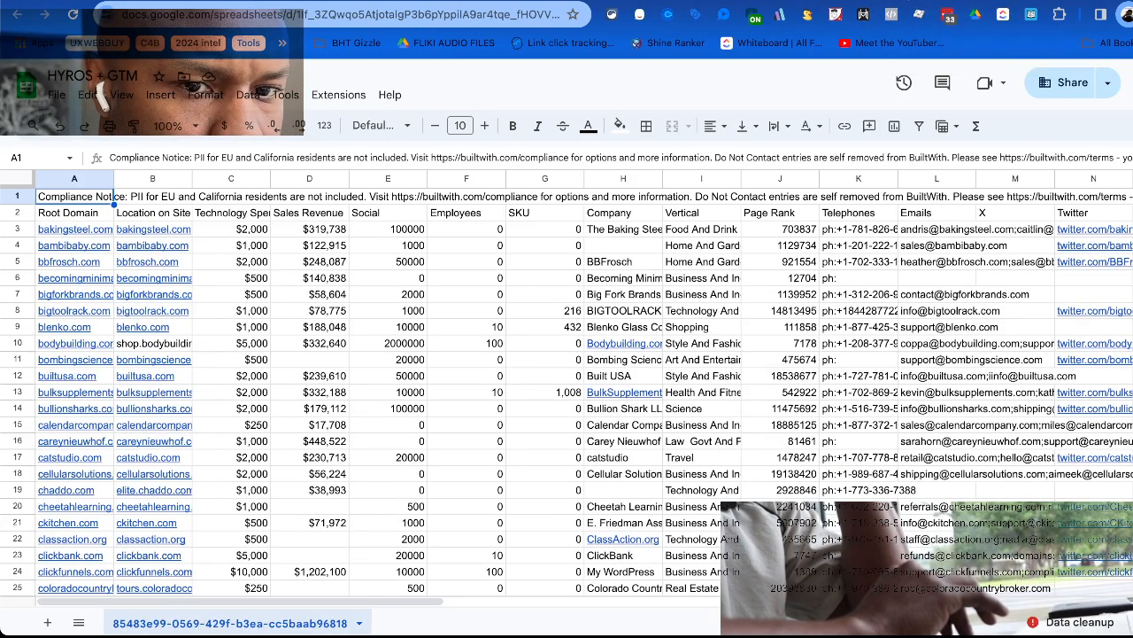
pyautogui.click(891, 14)
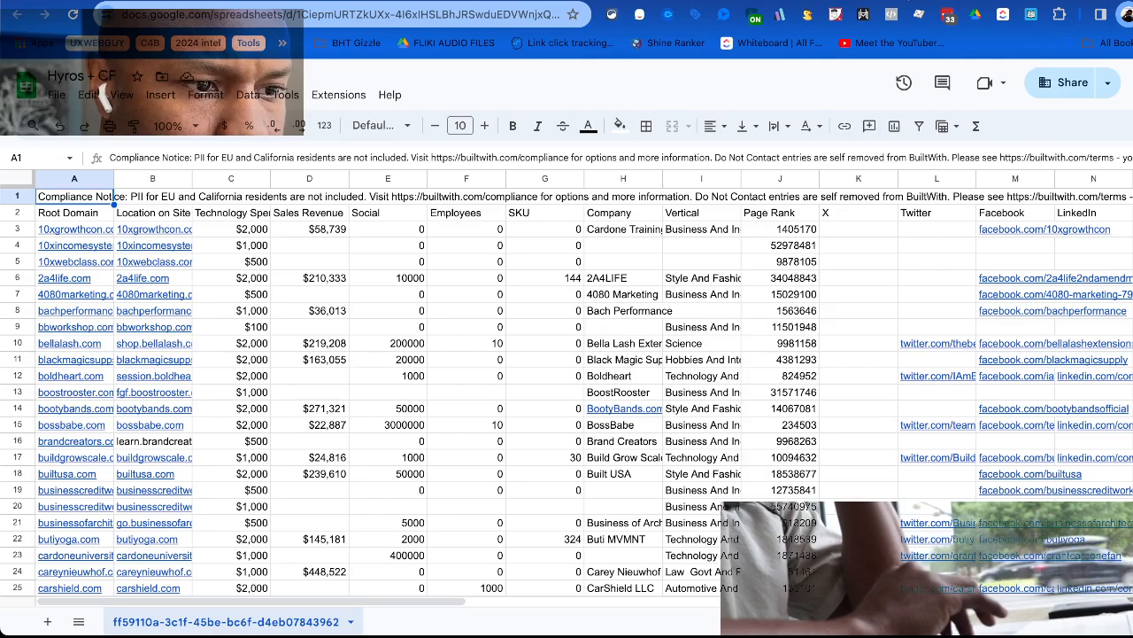
pyautogui.click(866, 3)
pyautogui.click(837, 2)
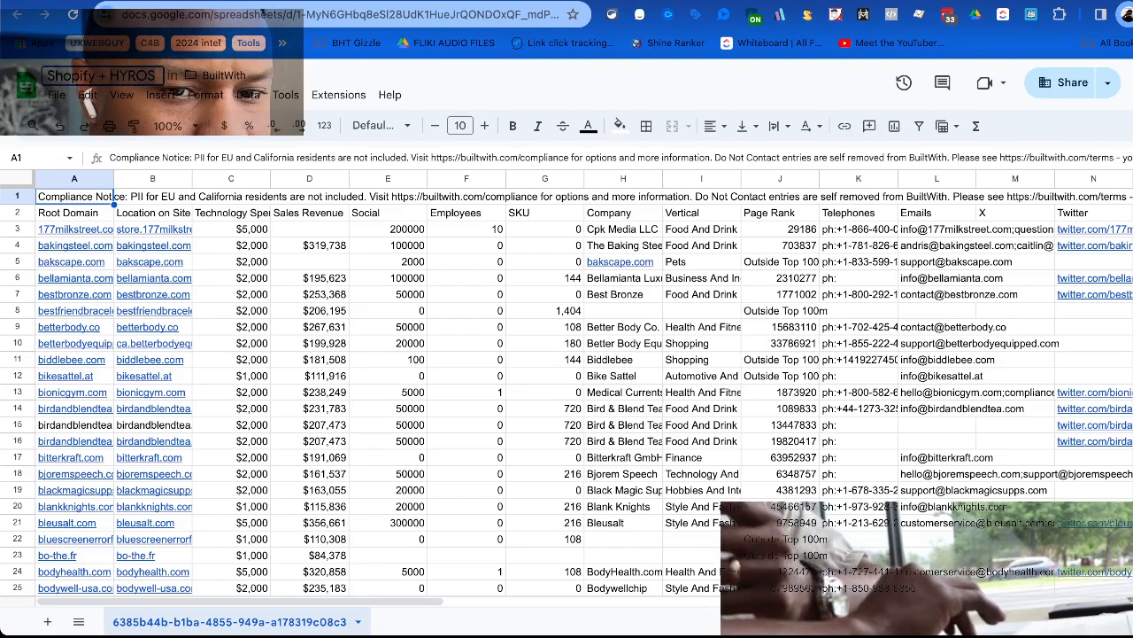
pyautogui.click(875, 3)
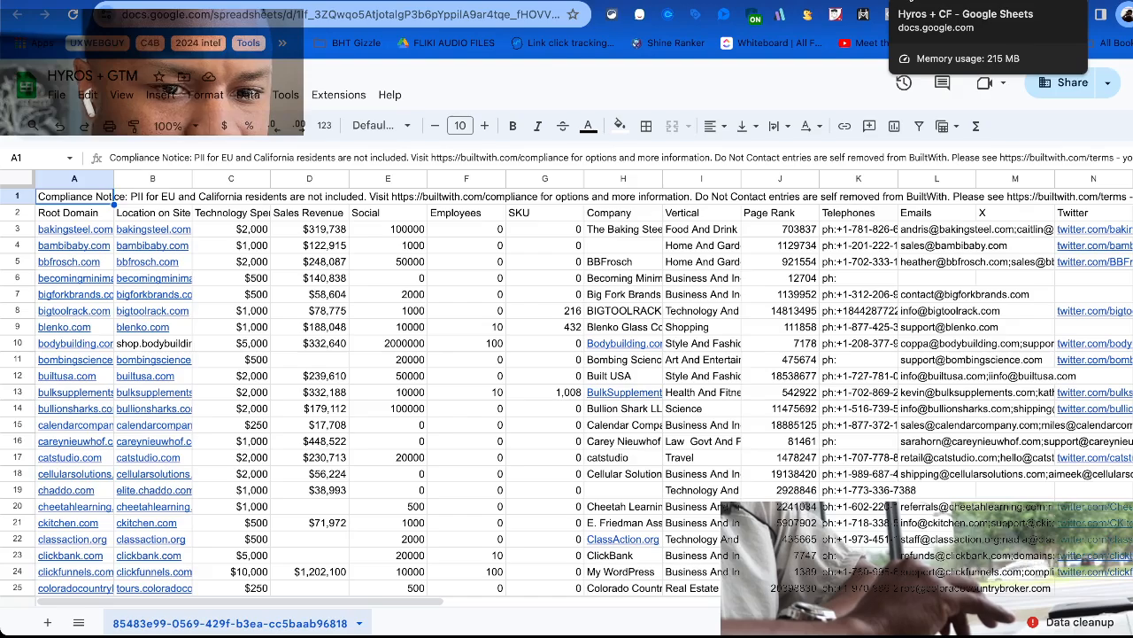
pyautogui.click(916, 2)
pyautogui.click(956, 2)
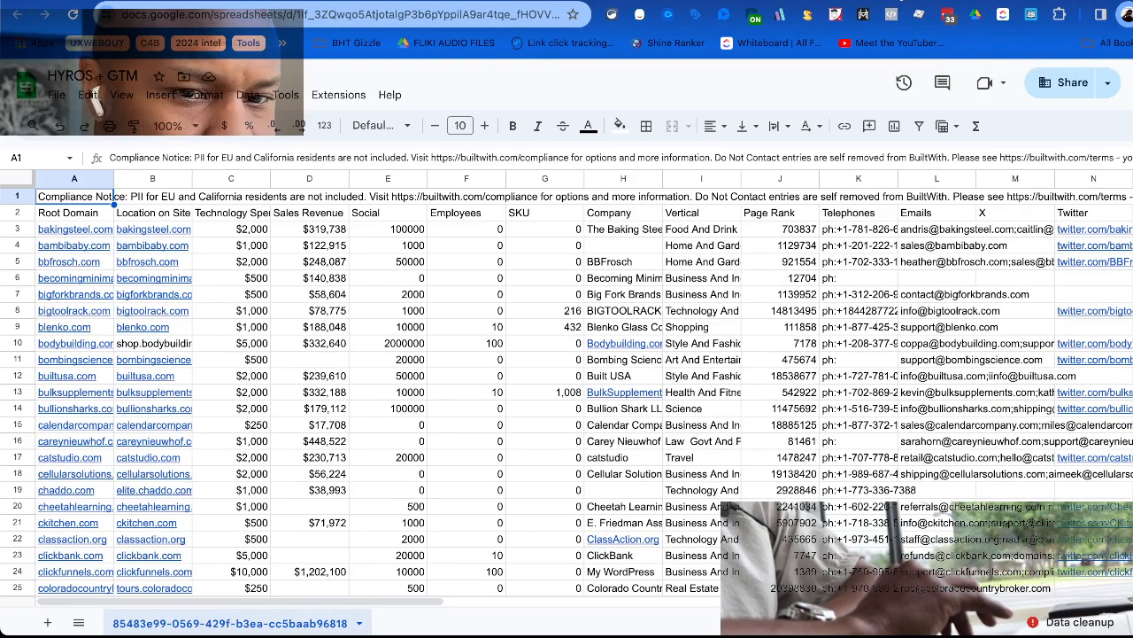
pyautogui.click(928, 2)
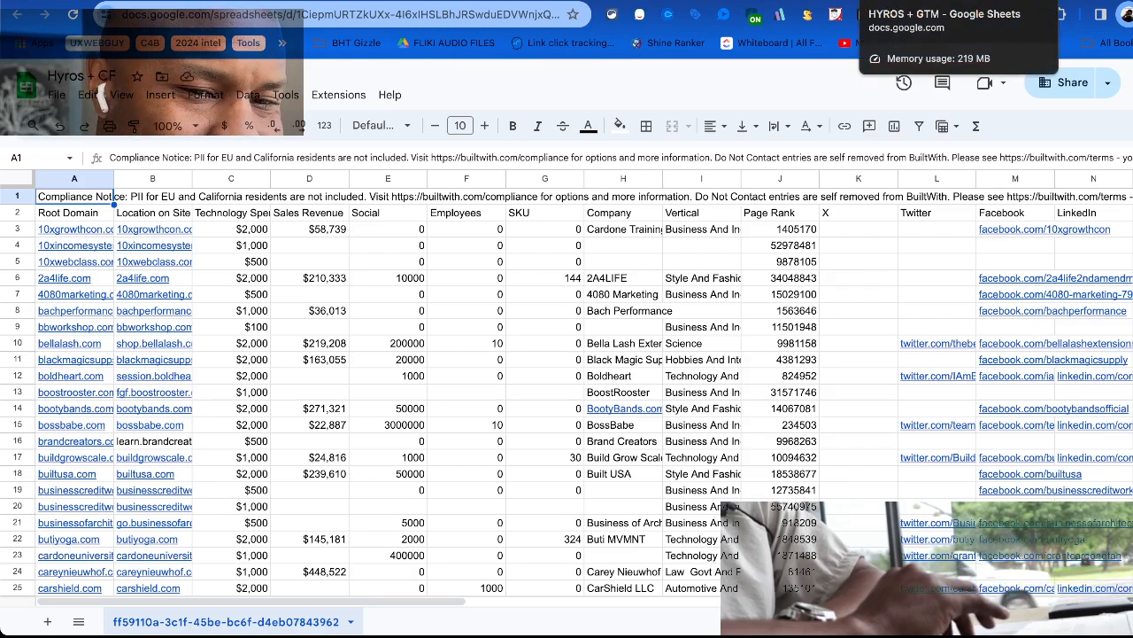
# Select the full contents of the Shopify + HYROS, HYROS + GTM and Hyros + CF sheets to check how many rows each list holds.
pyautogui.click(806, 2)
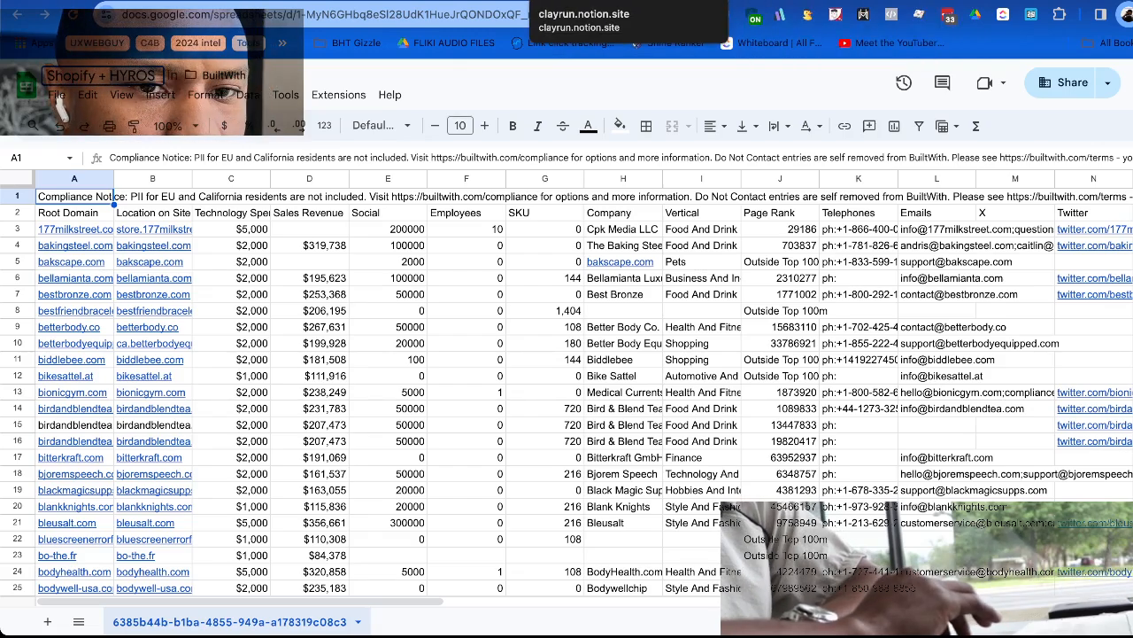
pyautogui.click(20, 178)
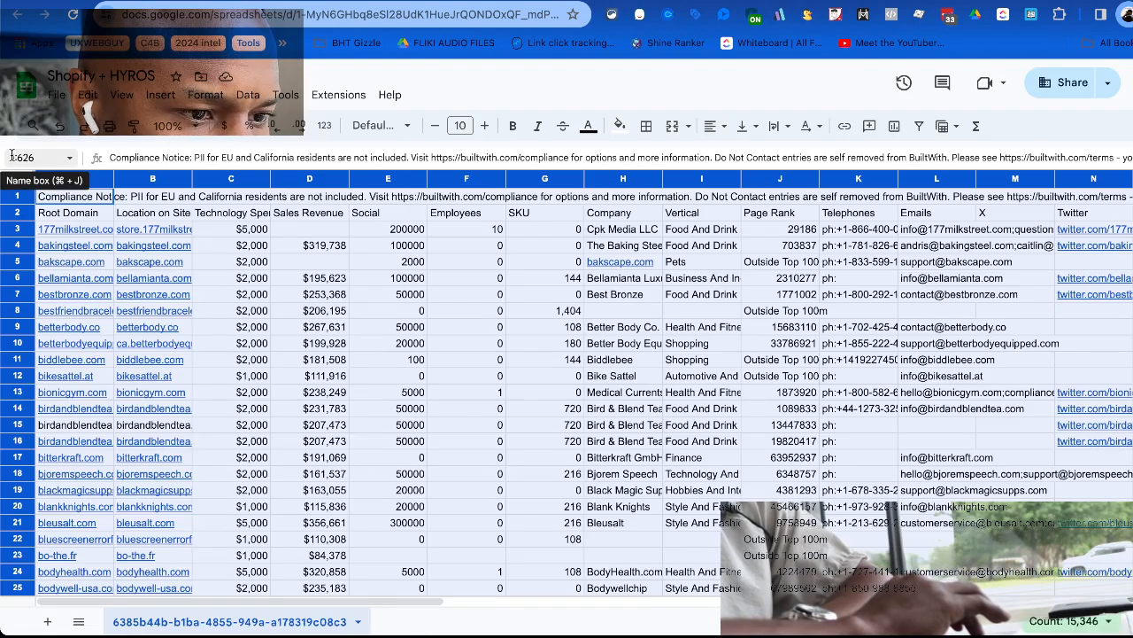
pyautogui.click(11, 157)
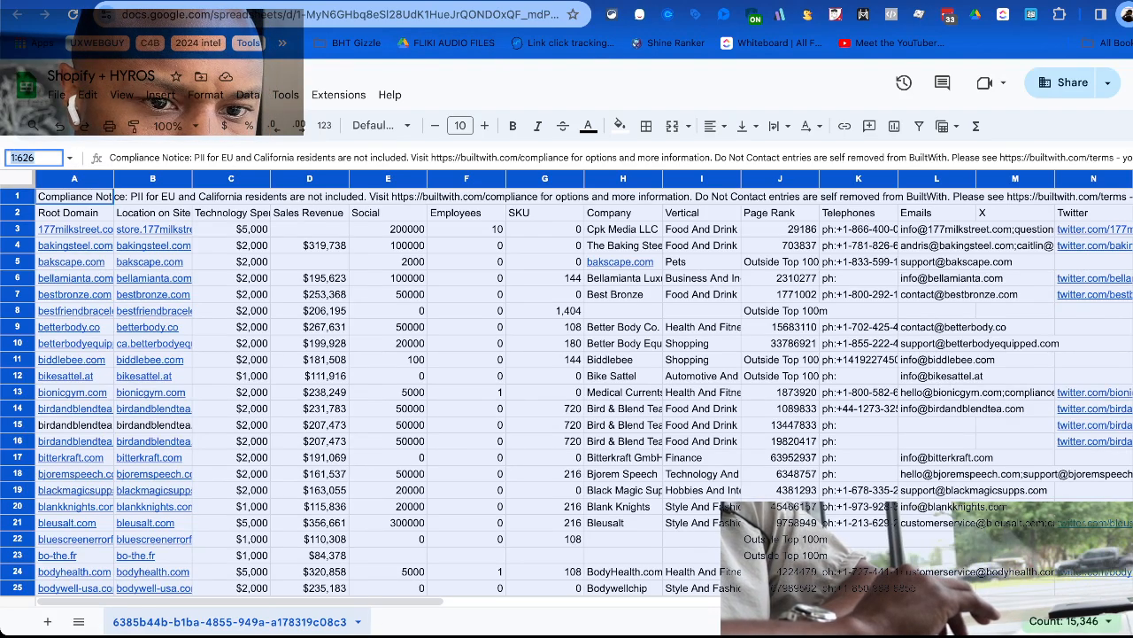
pyautogui.click(841, 1)
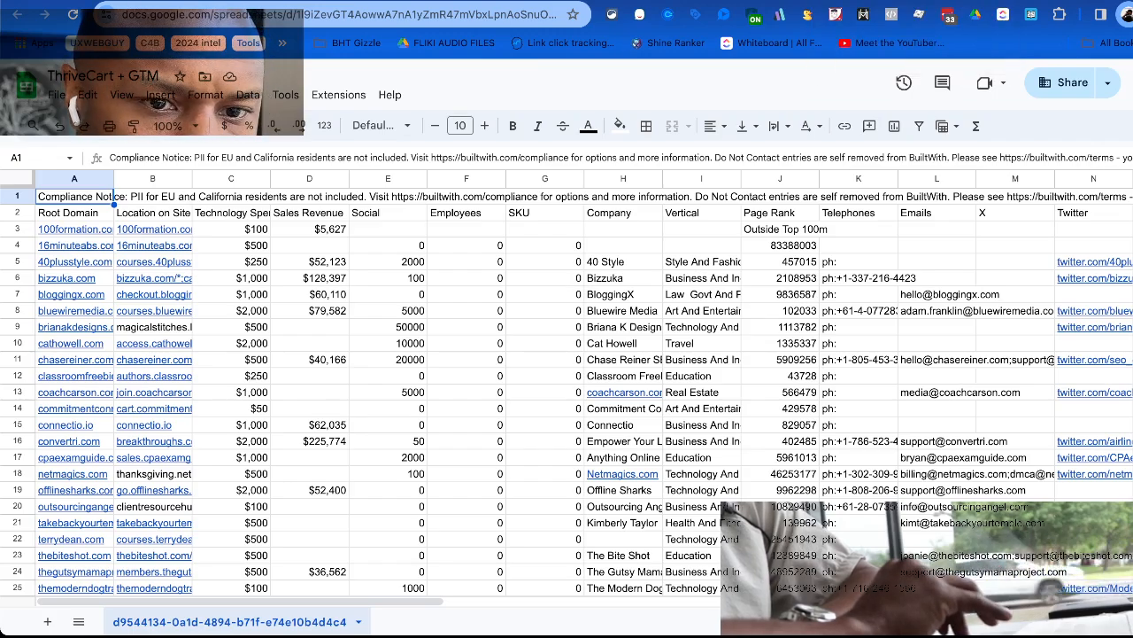
pyautogui.click(886, 1)
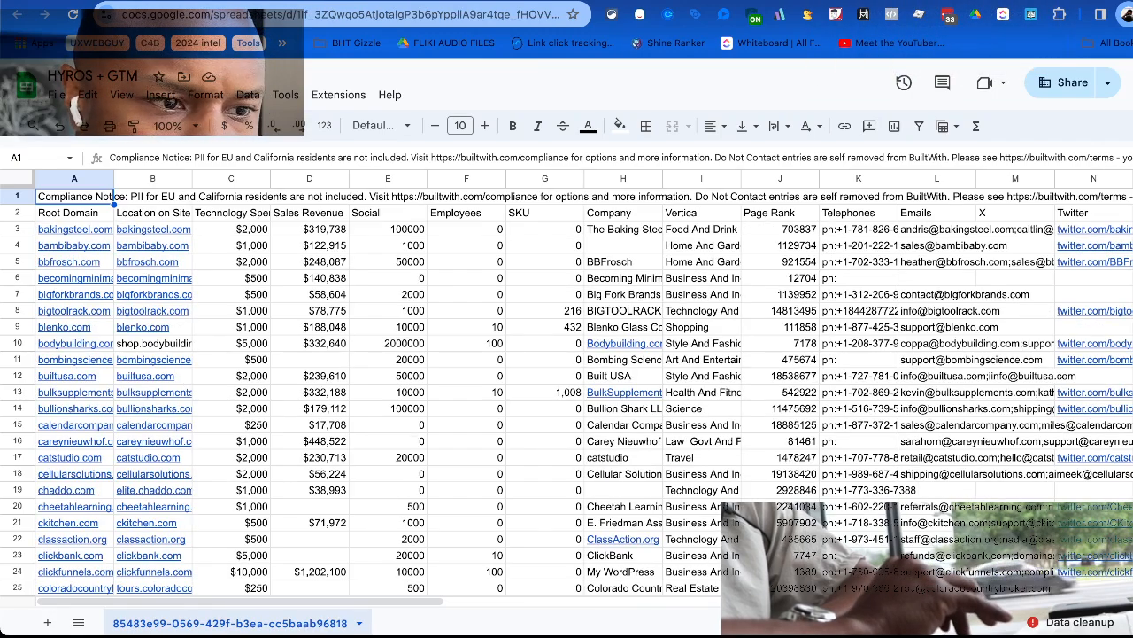
pyautogui.click(19, 181)
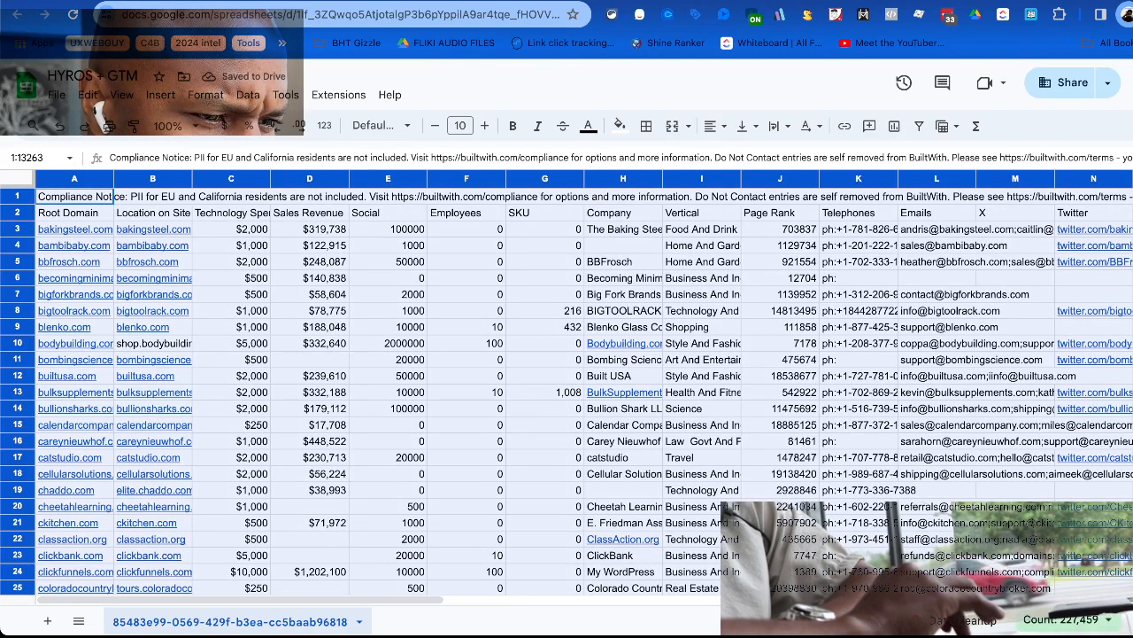
pyautogui.click(921, 1)
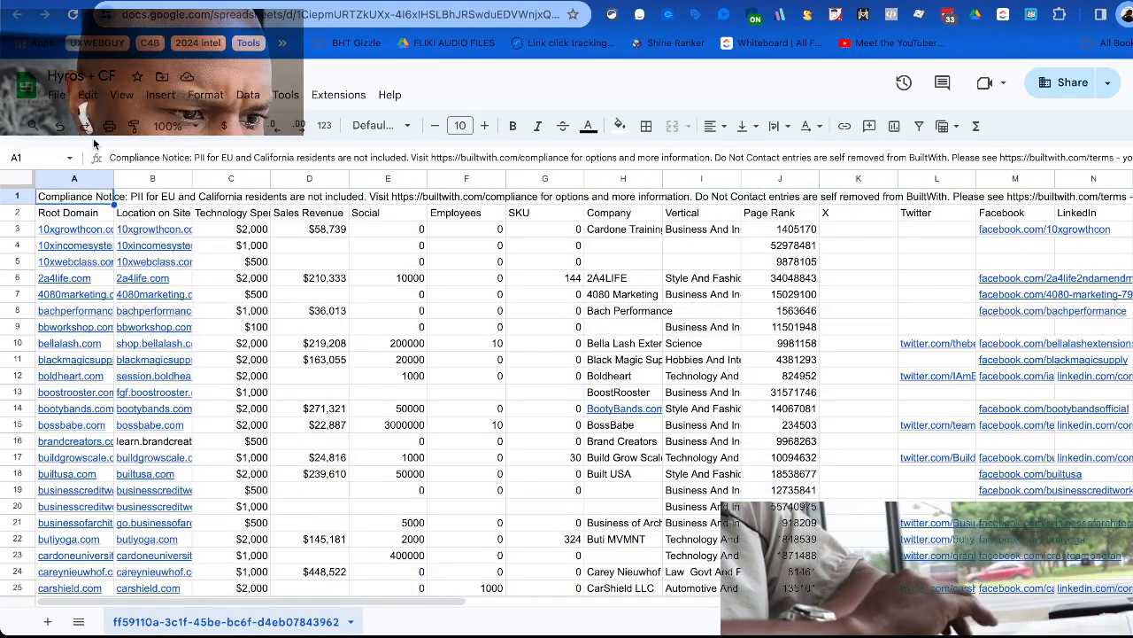
pyautogui.click(13, 195)
pyautogui.click(19, 180)
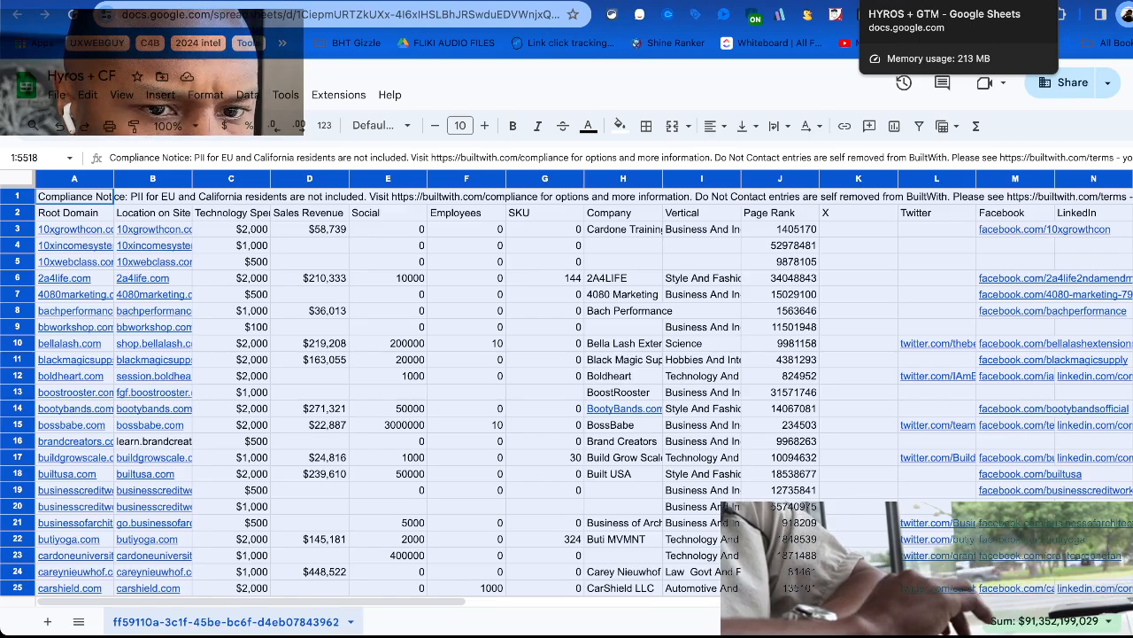
pyautogui.click(877, 2)
pyautogui.click(842, 1)
pyautogui.click(806, 2)
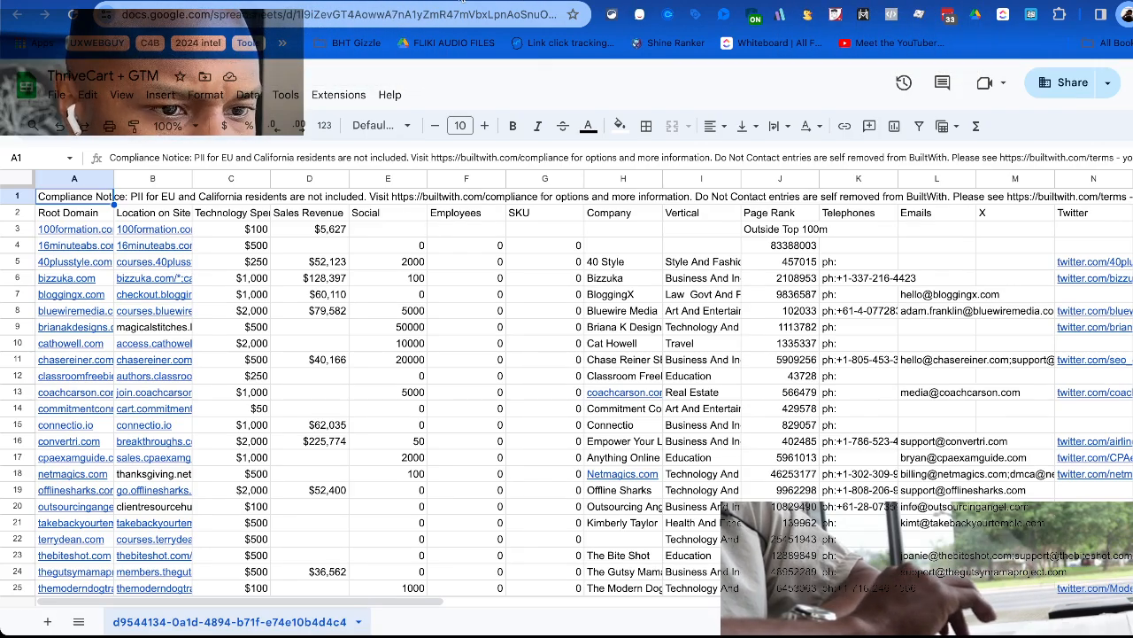
# Return to Smartlead and review the statistics in the list of all email campaigns.
pyautogui.click(462, 1)
pyautogui.click(472, 0)
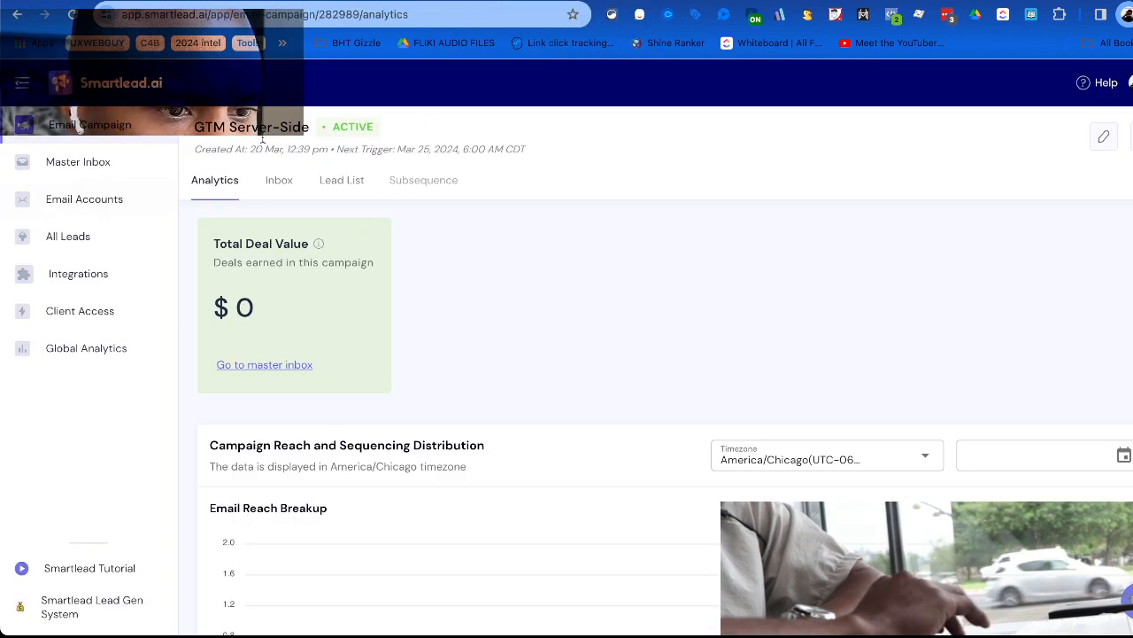
pyautogui.click(94, 127)
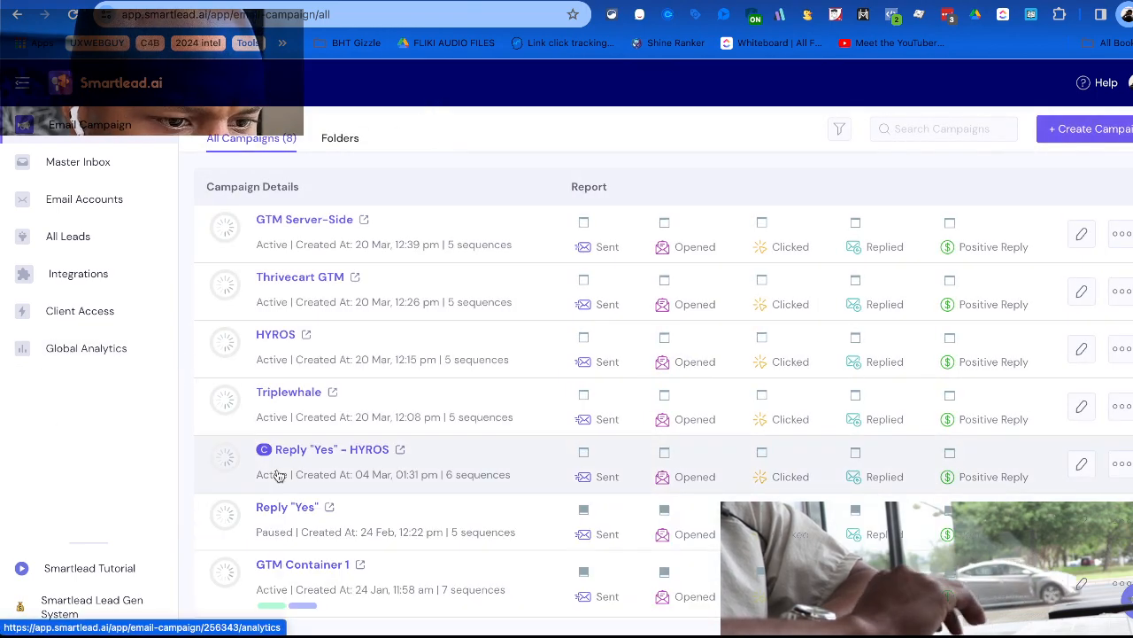
pyautogui.scroll(-1, 540, 372)
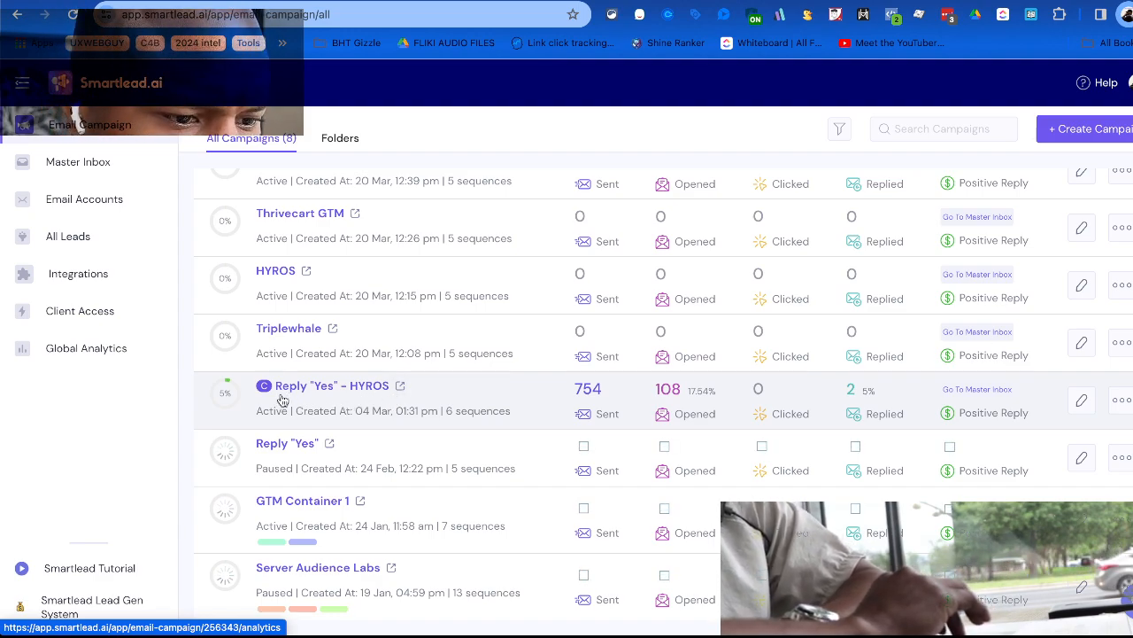
pyautogui.moveTo(239, 399)
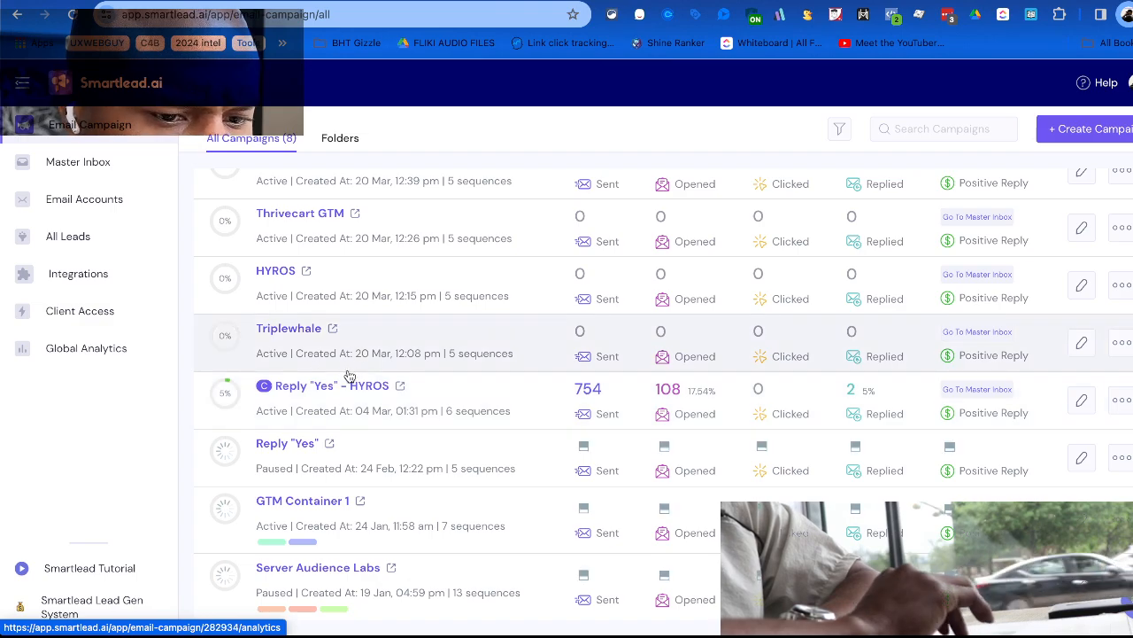
# Examine the analytics of the Reply "Yes" - HYROS campaign, including its overall reach, sequence breakup, sender email health and lead quality.
pyautogui.click(472, 390)
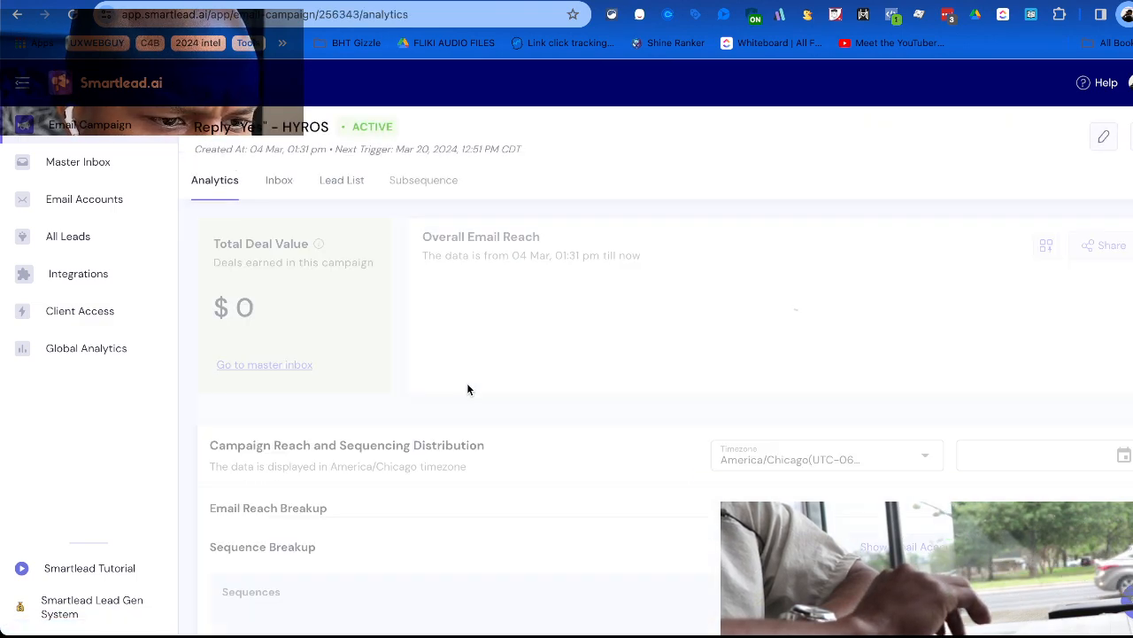
pyautogui.scroll(-10, 483, 437)
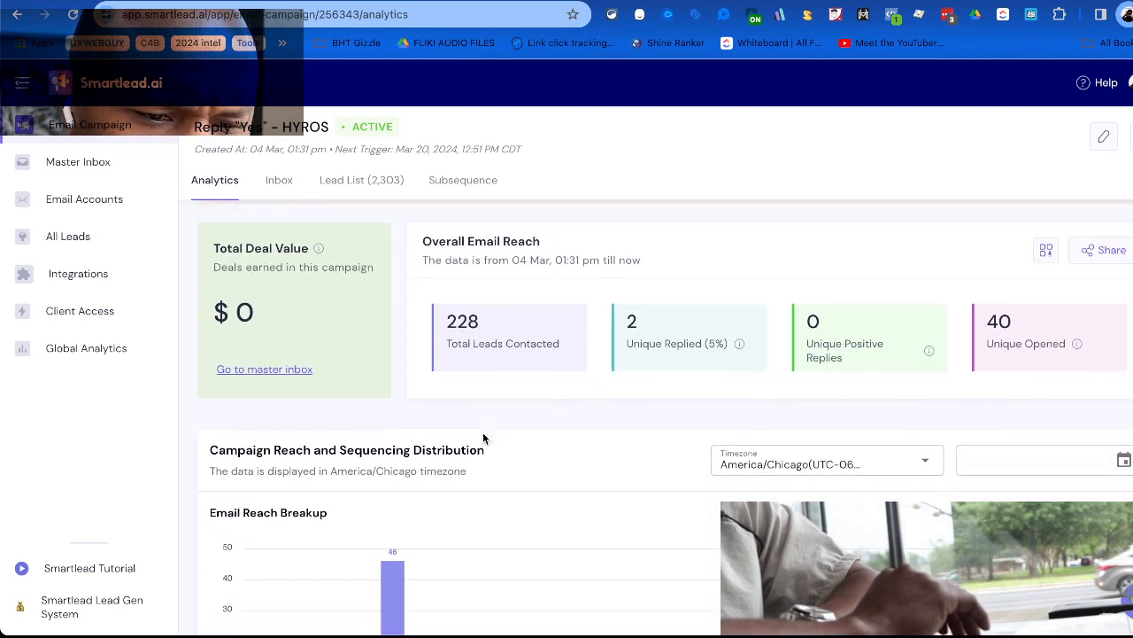
pyautogui.scroll(-5, 484, 438)
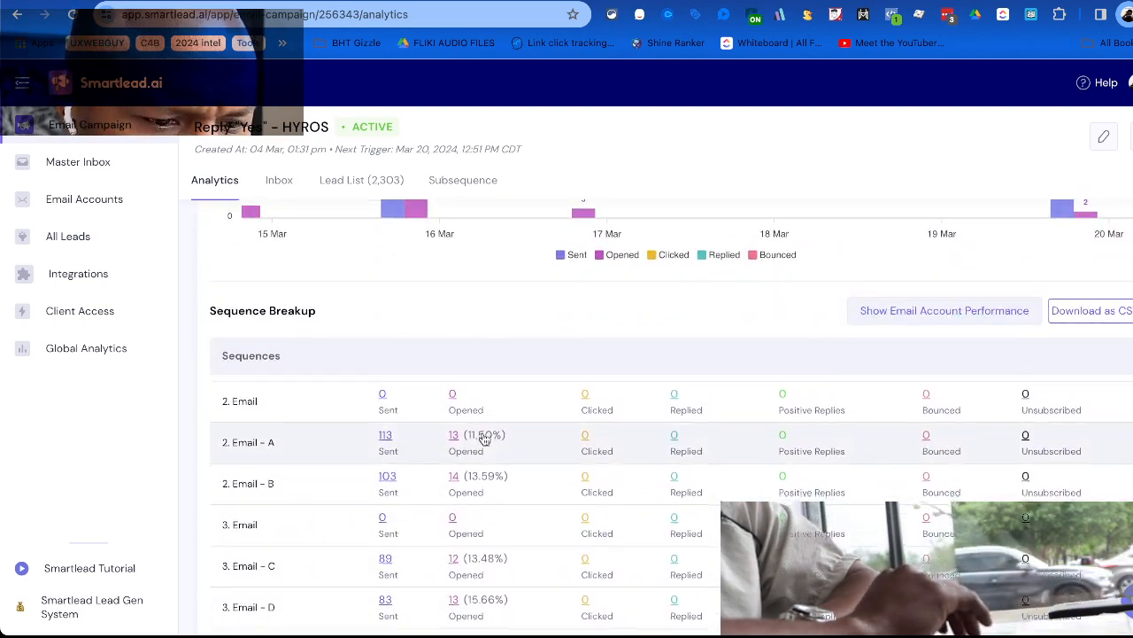
pyautogui.scroll(-10, 485, 438)
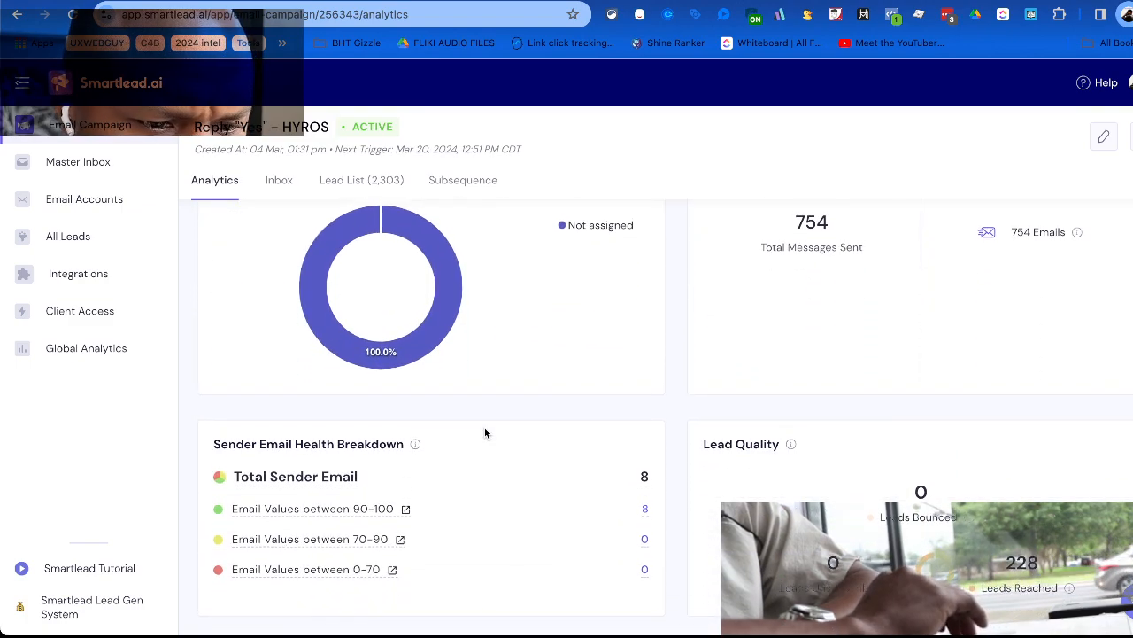
pyautogui.scroll(10, 484, 432)
pyautogui.scroll(5, 485, 432)
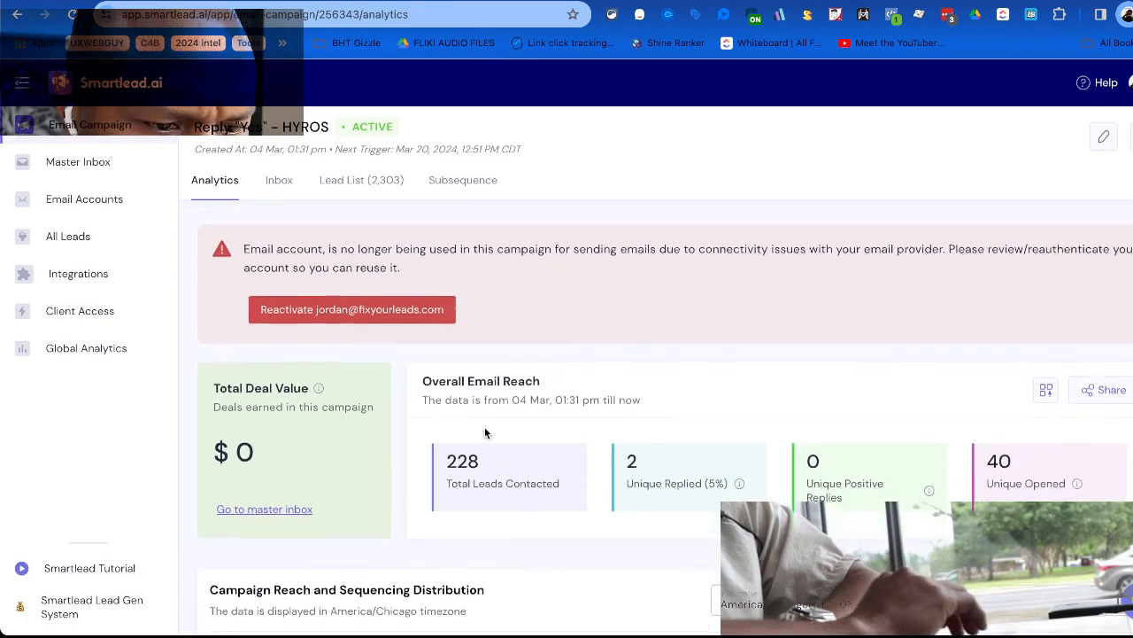
pyautogui.scroll(-8, 485, 478)
pyautogui.scroll(-6, 486, 451)
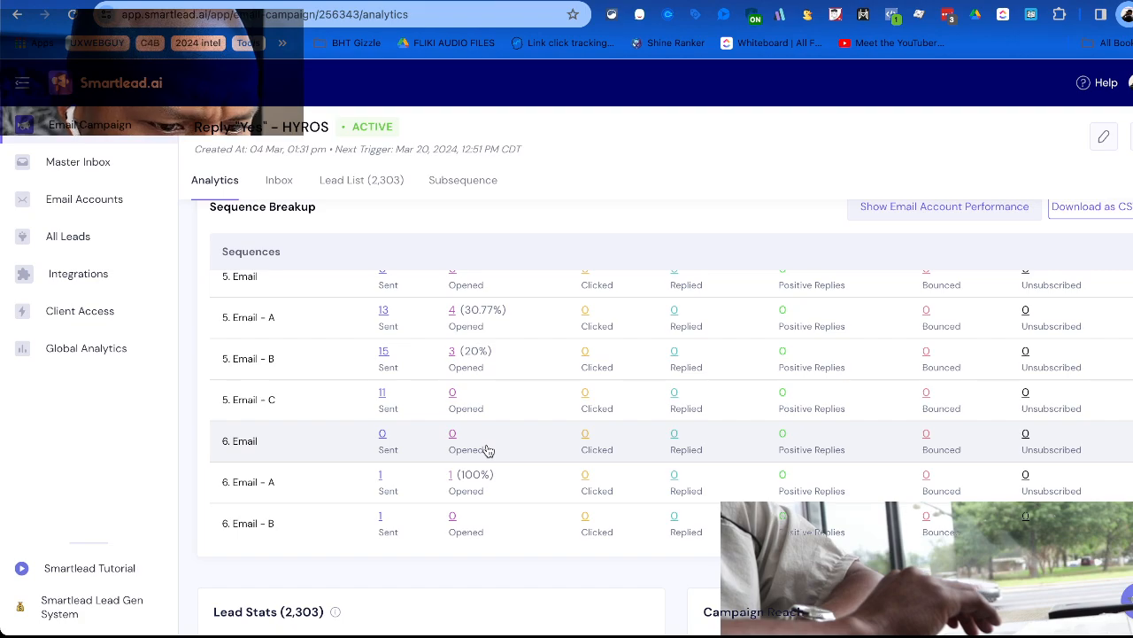
pyautogui.scroll(5, 487, 451)
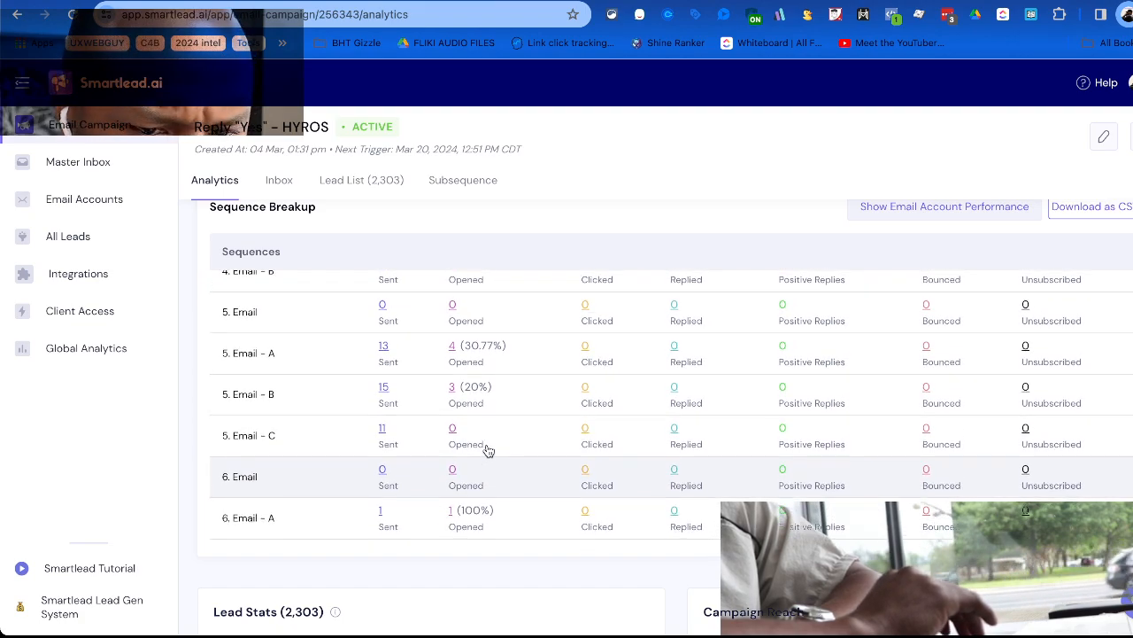
pyautogui.scroll(10, 485, 464)
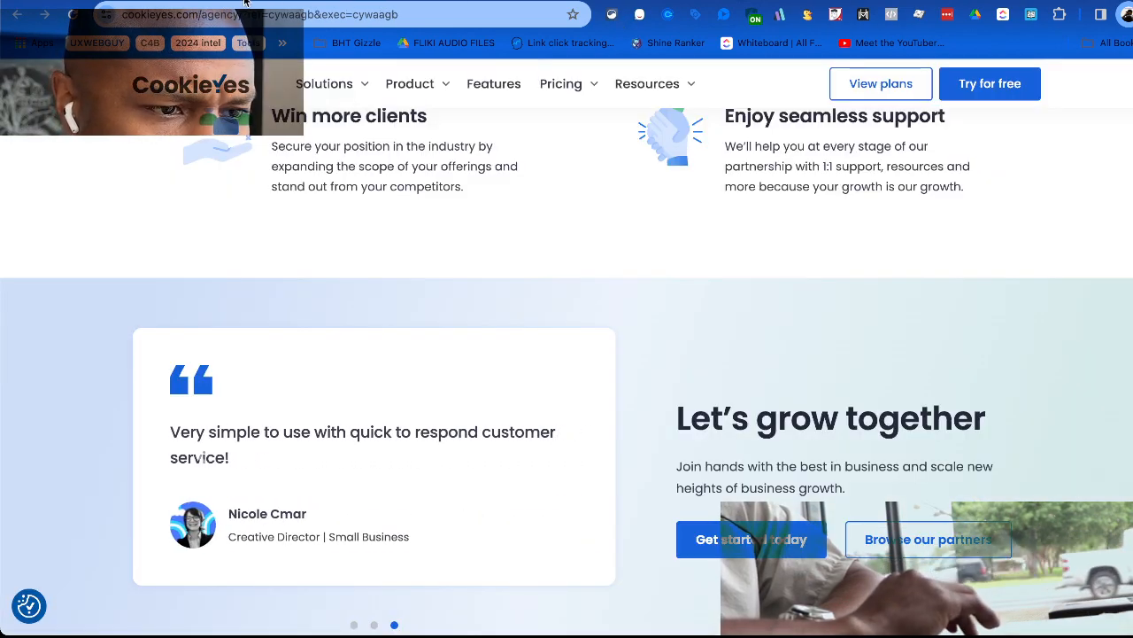
pyautogui.scroll(20, 625, 236)
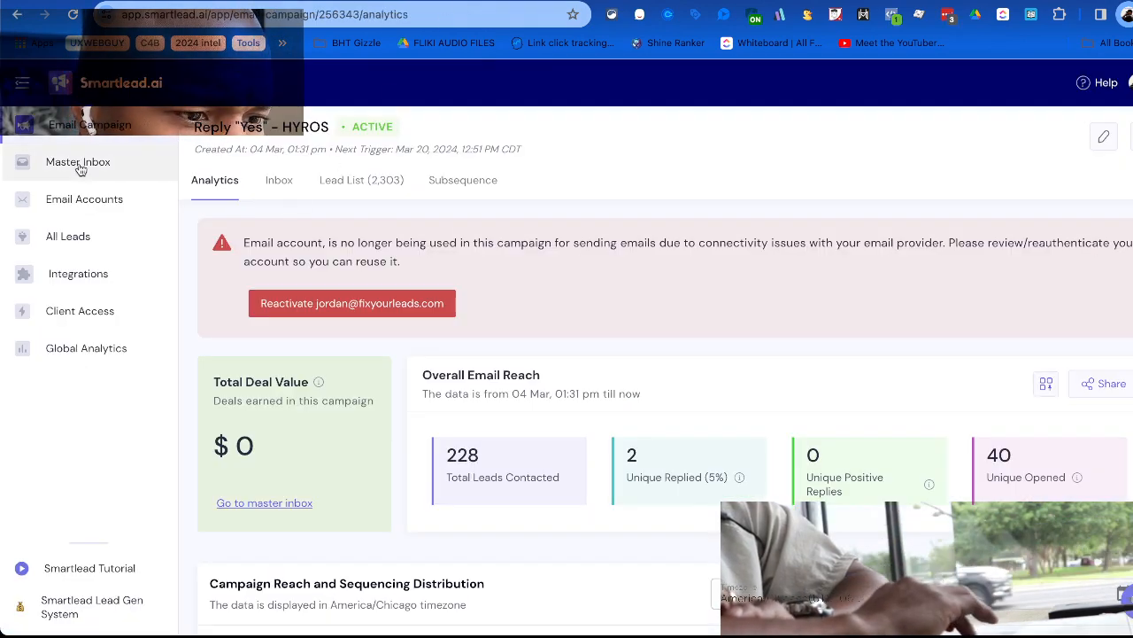
# Open the list of connected email accounts to check their daily limits, warmup and reputation.
pyautogui.click(89, 200)
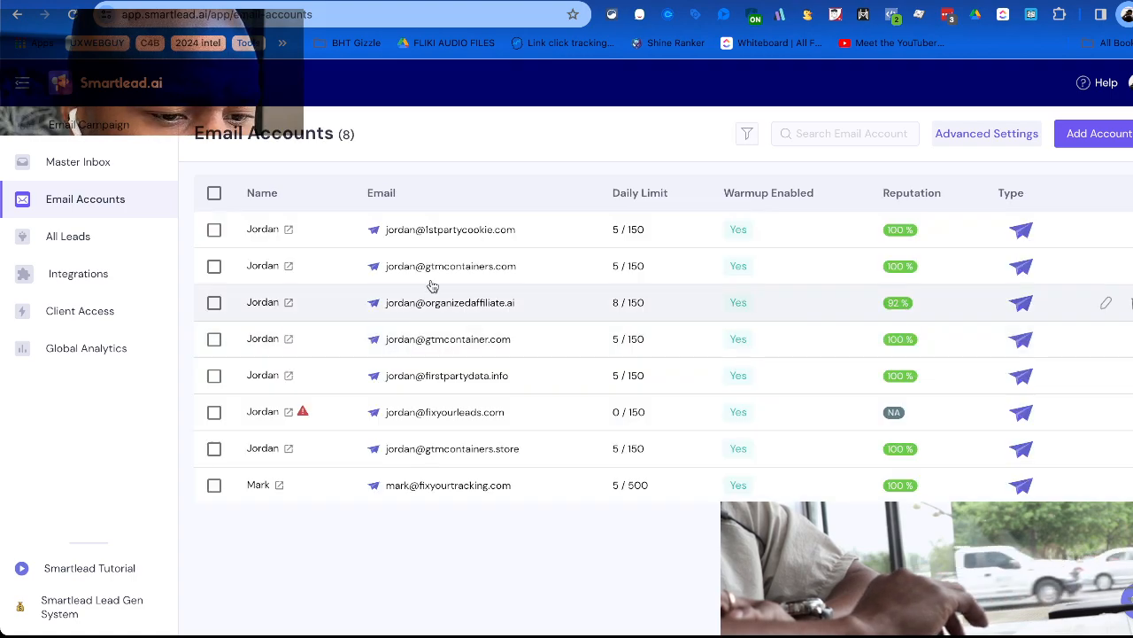